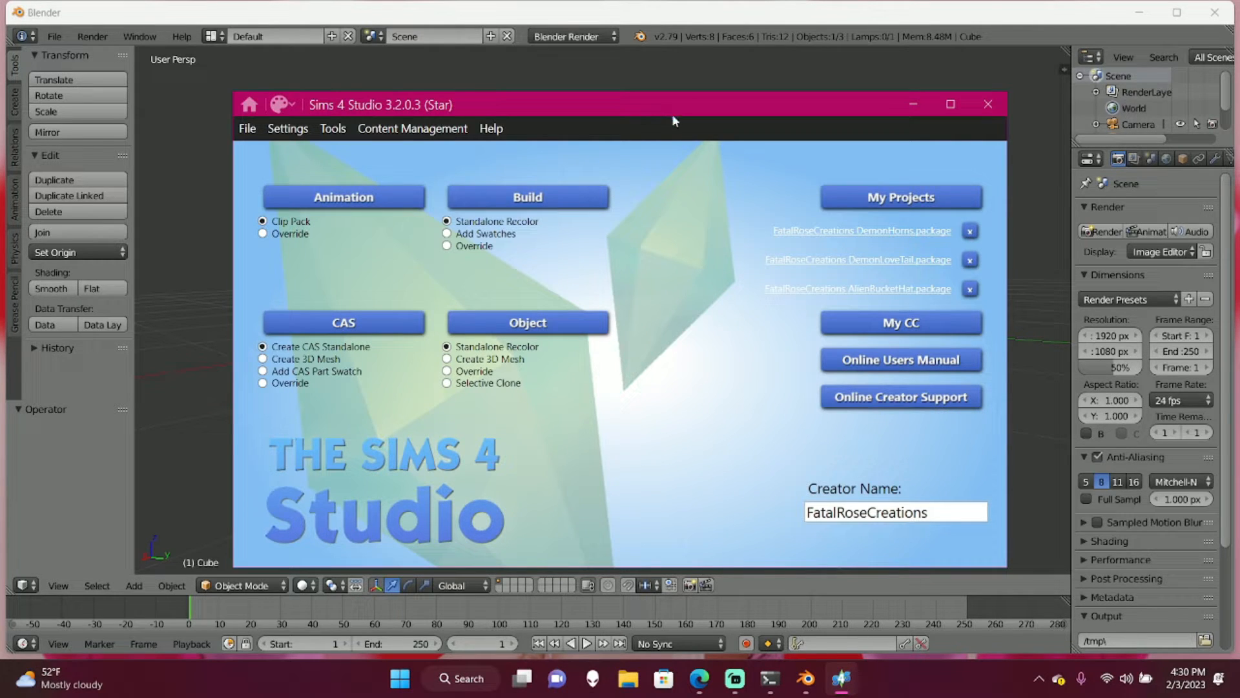
mouse_move(677, 115)
mouse_down()
mouse_move(665, 103)
mouse_move(757, 89)
mouse_move(684, 119)
mouse_up()
mouse_move(467, 108)
mouse_down()
mouse_move(406, 114)
mouse_move(487, 117)
mouse_up()
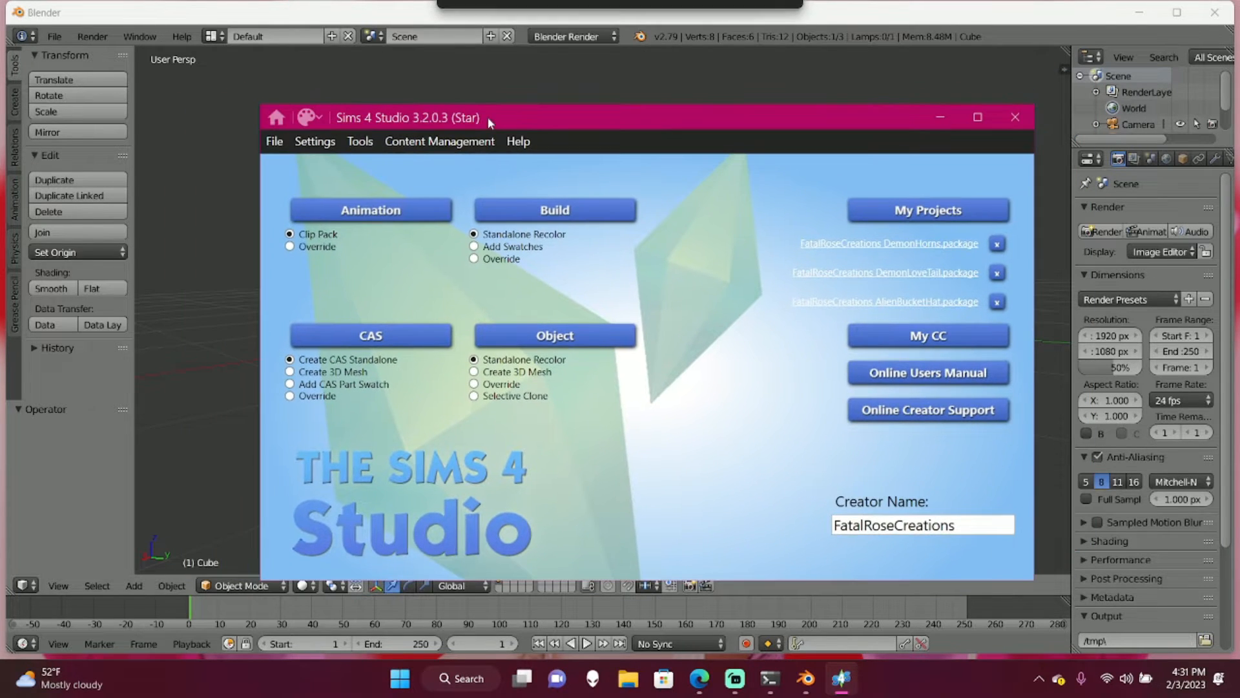
drag(589, 129, 624, 76)
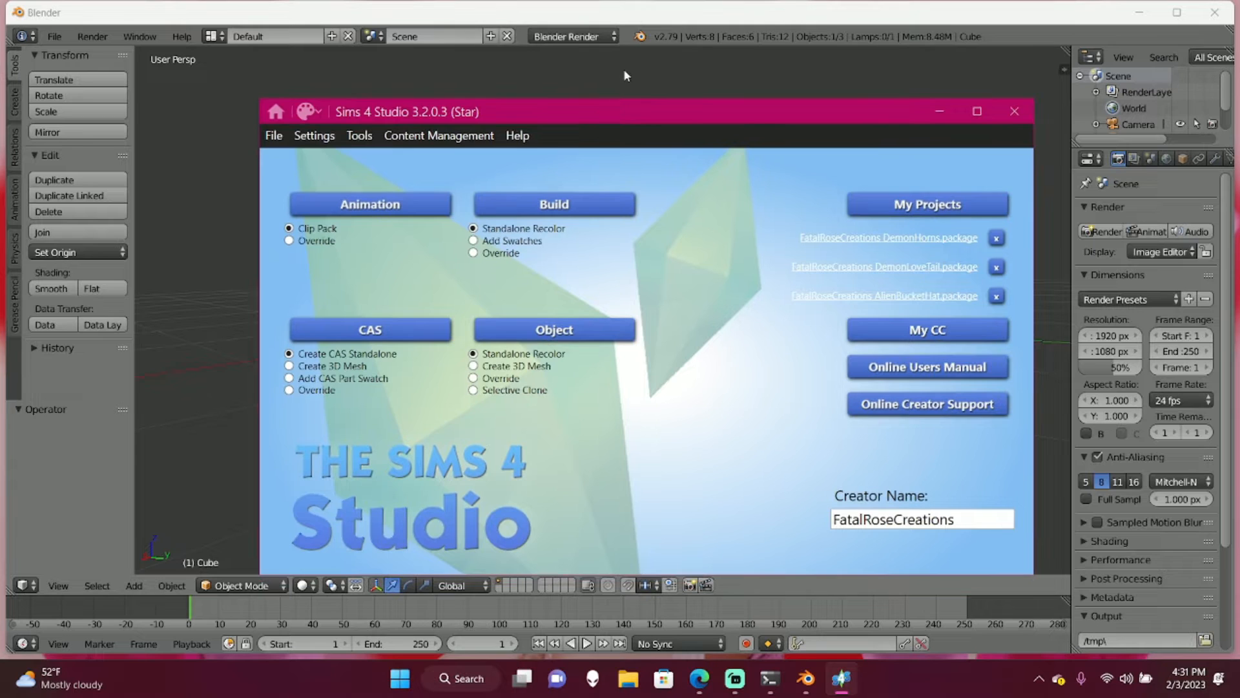
click(629, 66)
middle_drag(545, 122, 543, 159)
click(841, 677)
drag(695, 113, 703, 85)
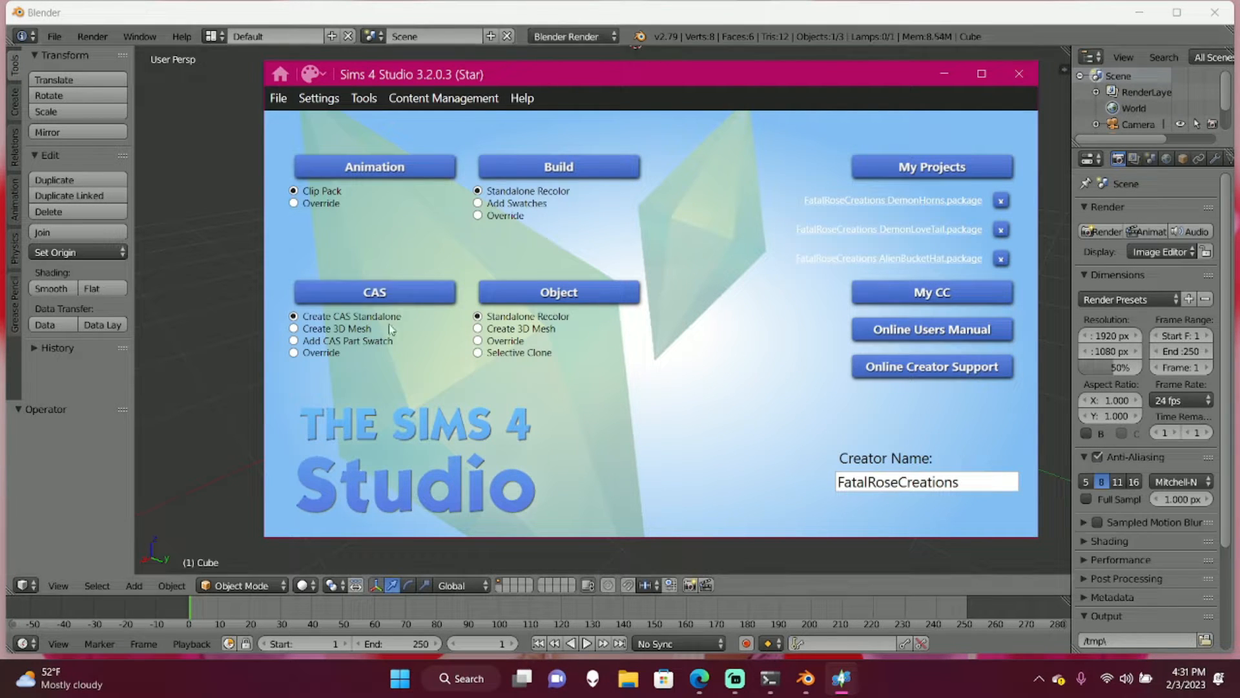
- Start a CAS standalone creation based on a small blue brimmed hat and proceed to saving the package
click(378, 293)
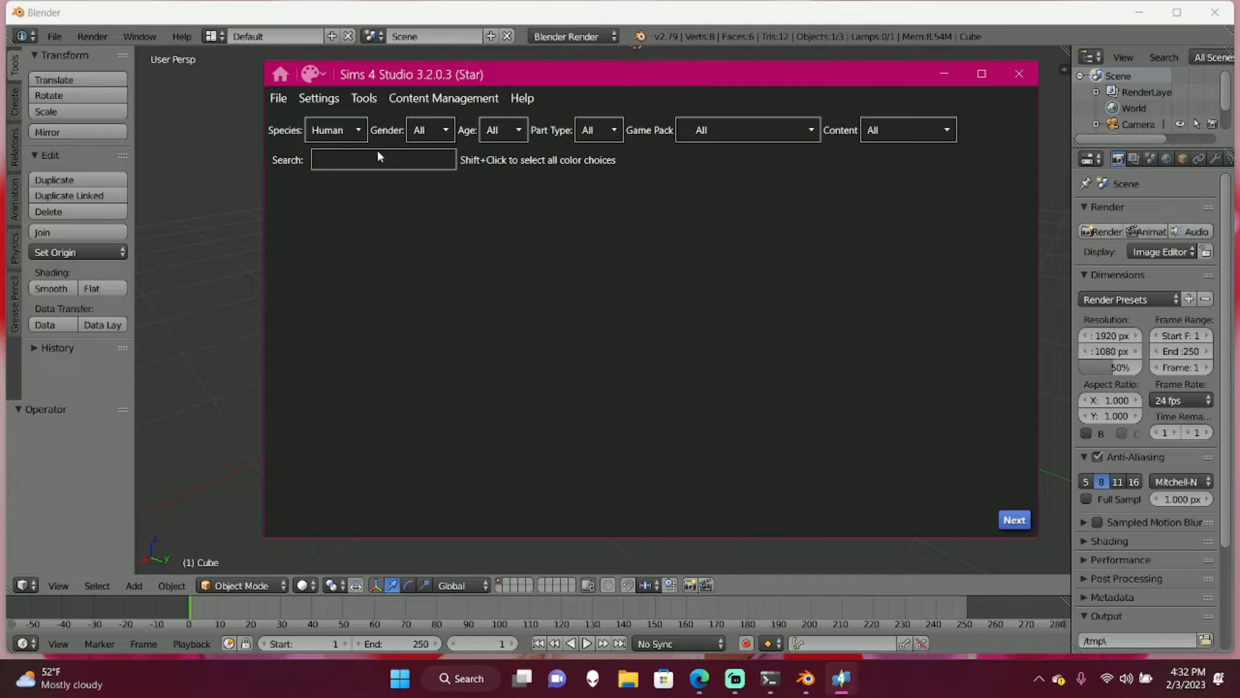
click(342, 402)
click(1024, 525)
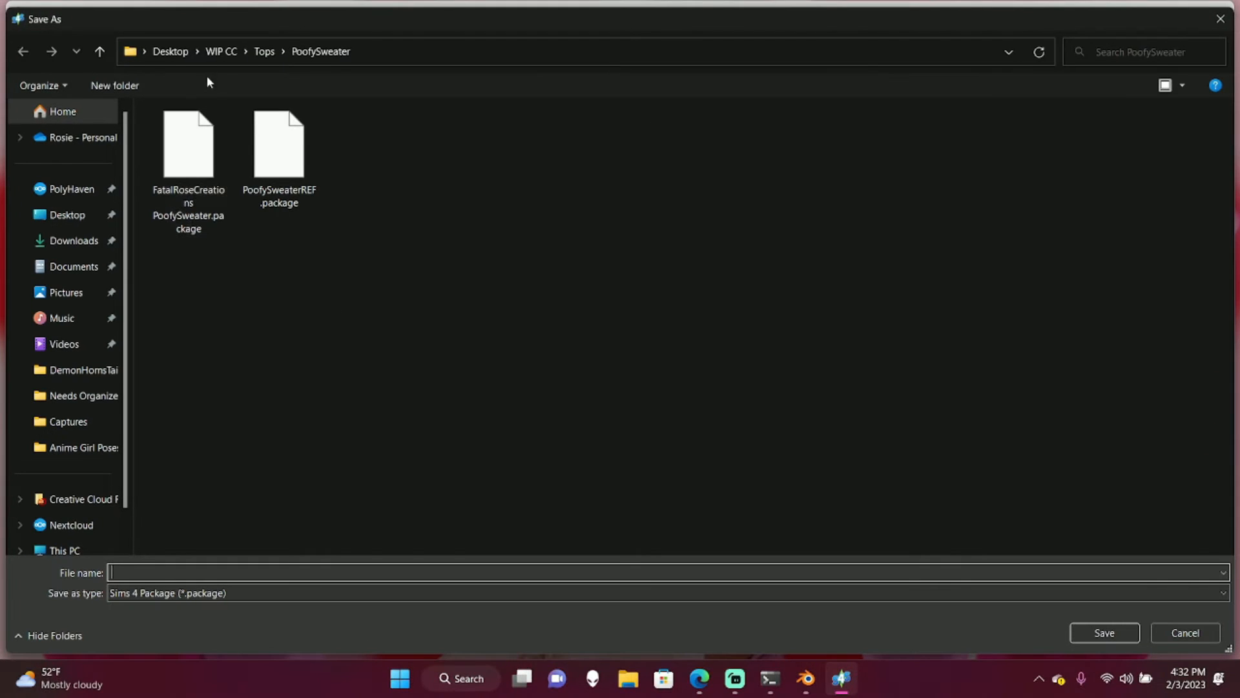
- Create a folder named HAT inside Desktop > WIP CC and open it
click(218, 52)
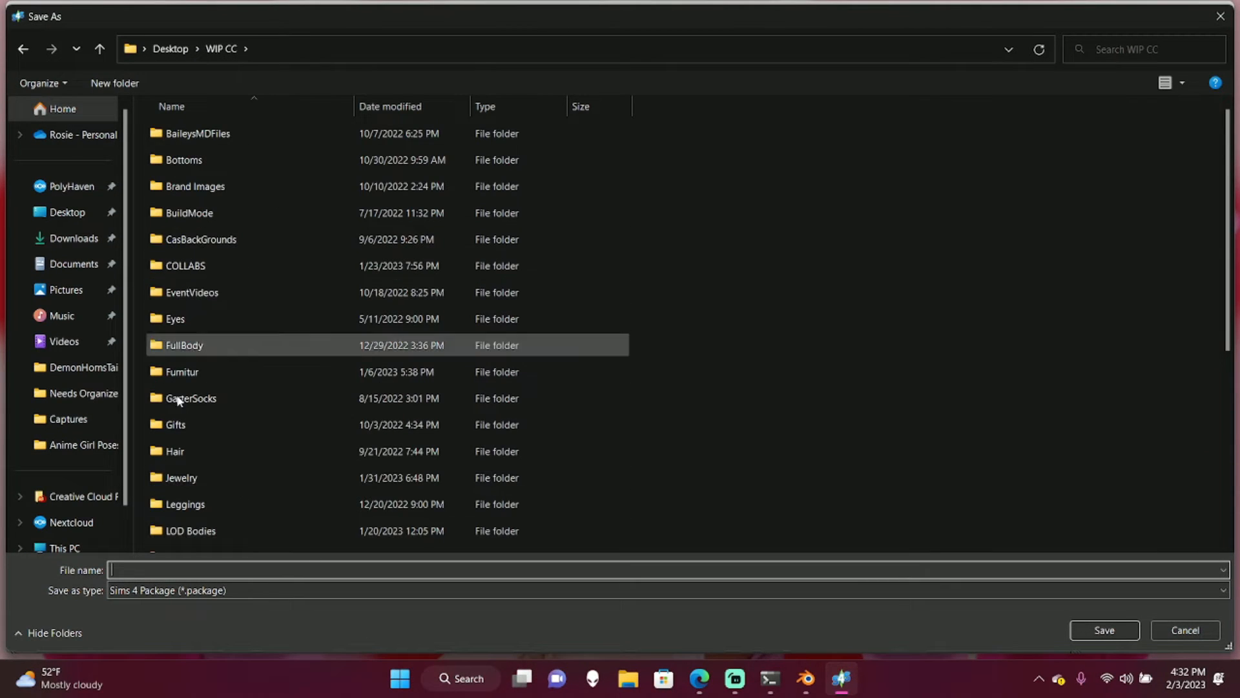
scroll(206, 452, down, 2)
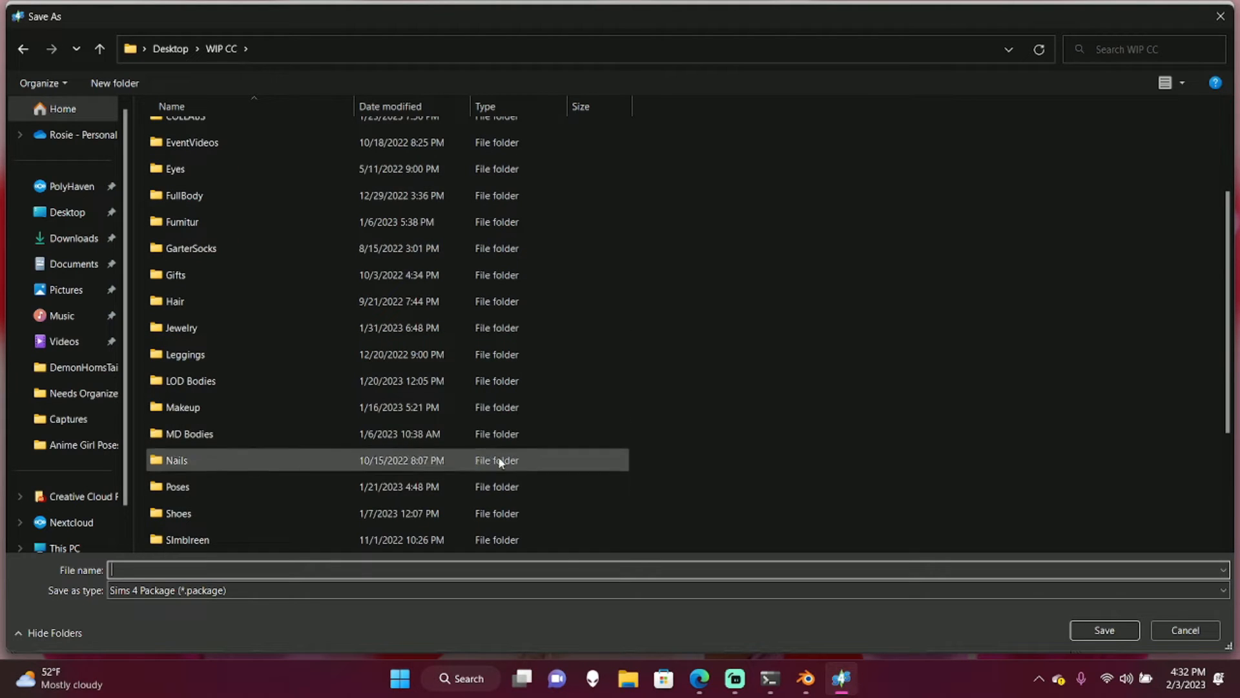
scroll(635, 352, up, 2)
right_click(653, 342)
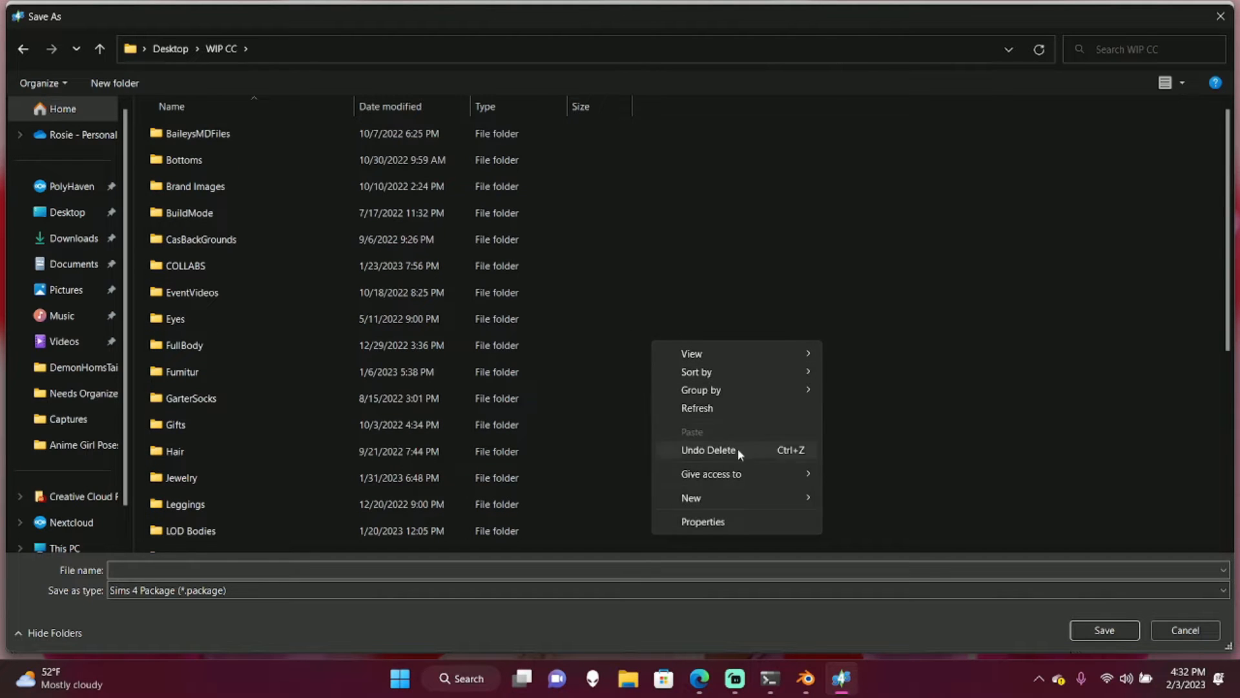
mouse_move(699, 504)
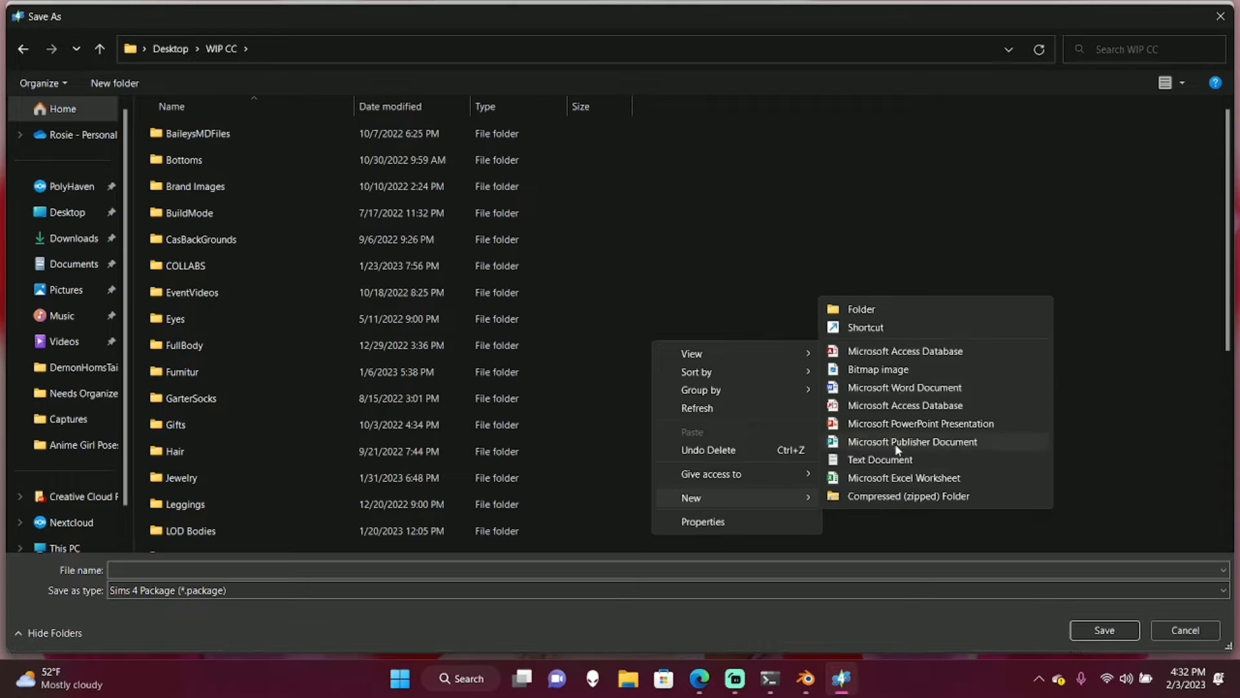
click(882, 310)
text(HAT)
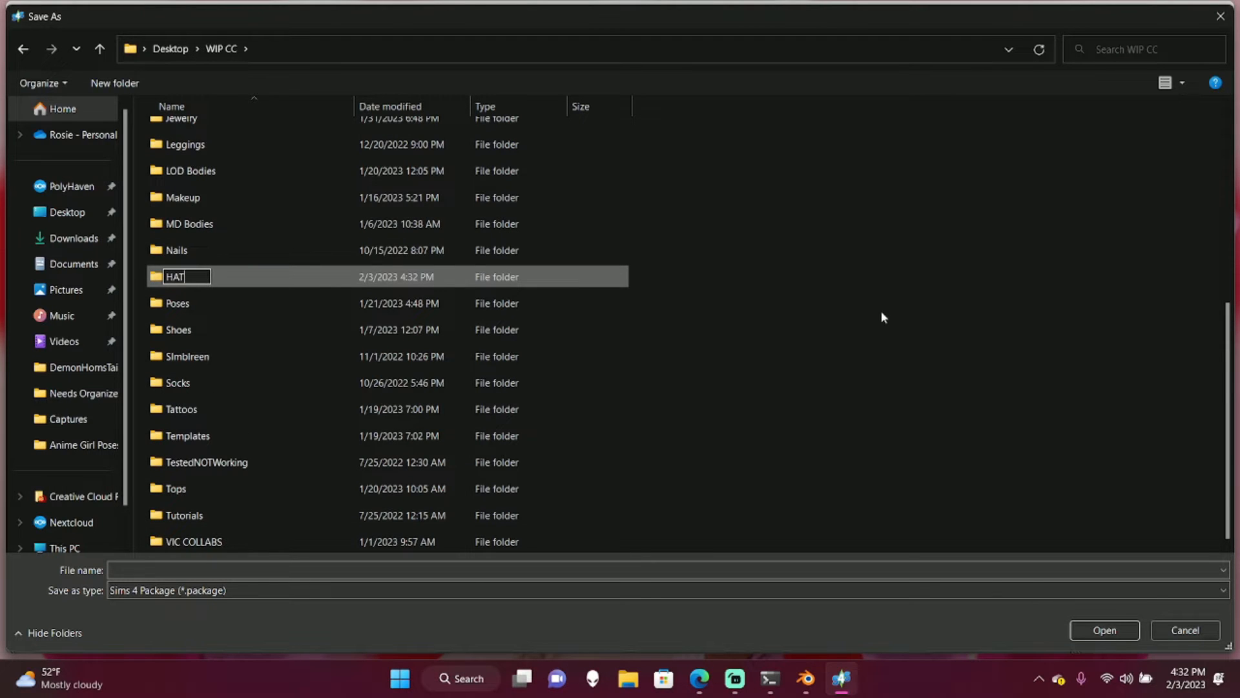
key(Return)
double_click(162, 277)
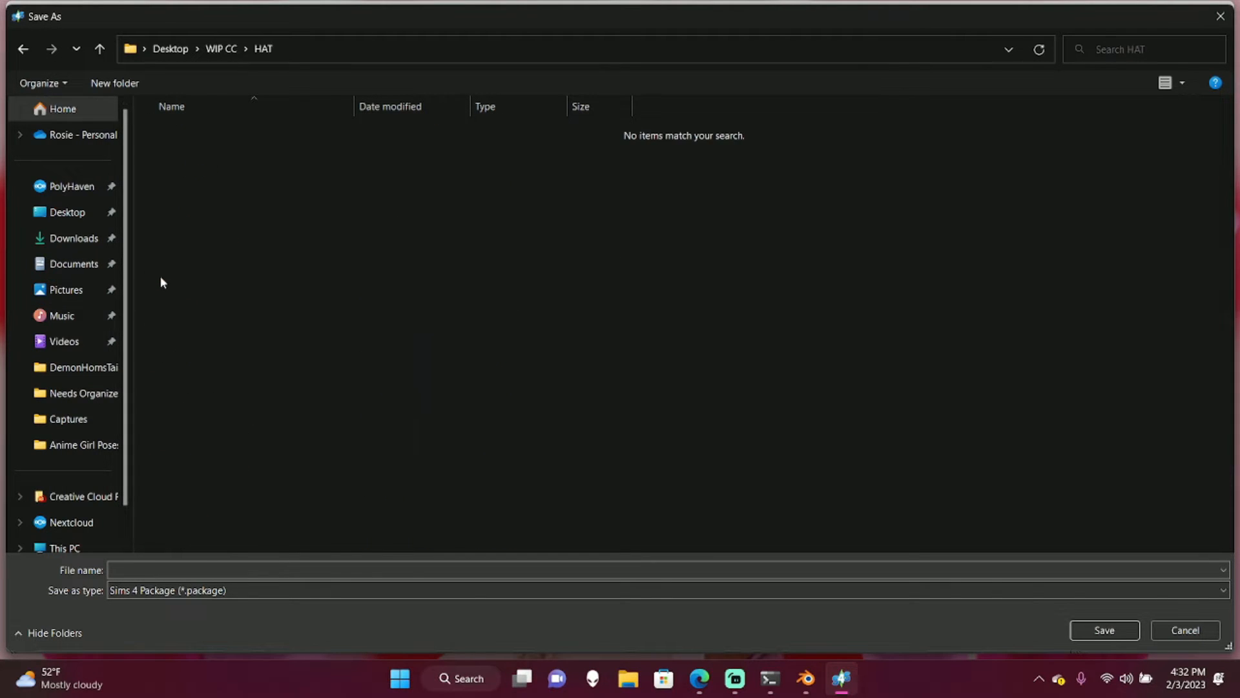
- Create a subfolder named TutorialHat inside the HAT folder and open it
right_click(253, 389)
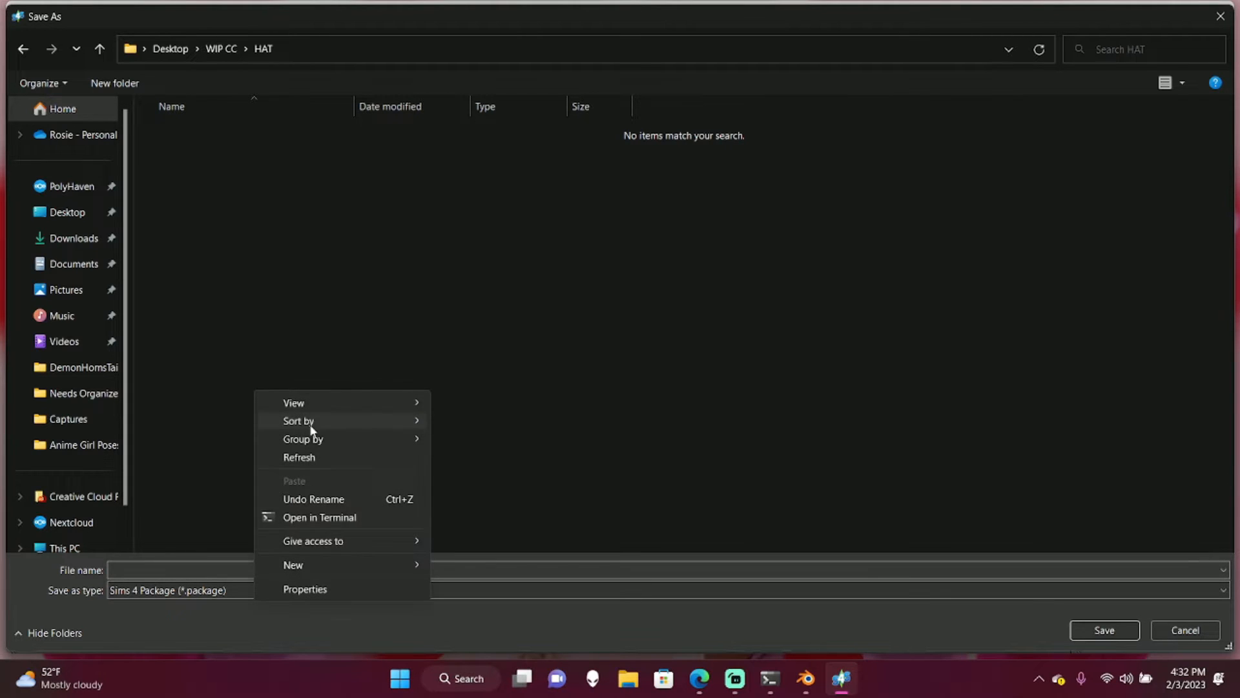
mouse_move(421, 566)
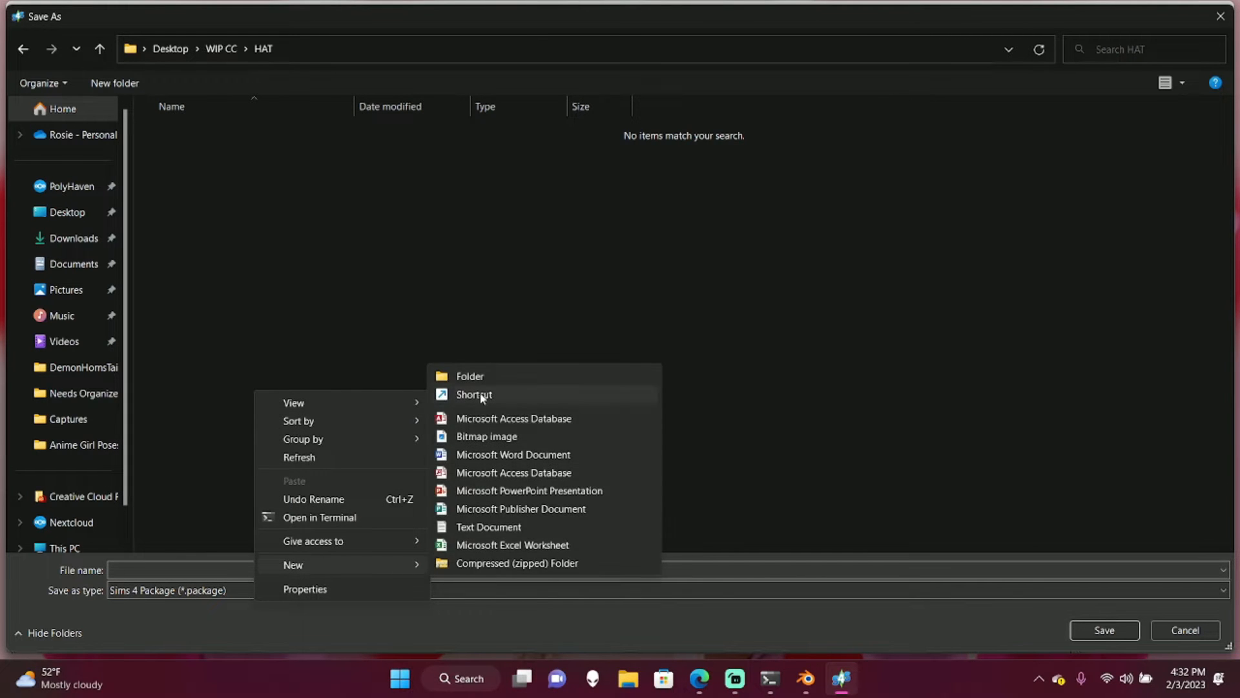
click(460, 371)
text(T)
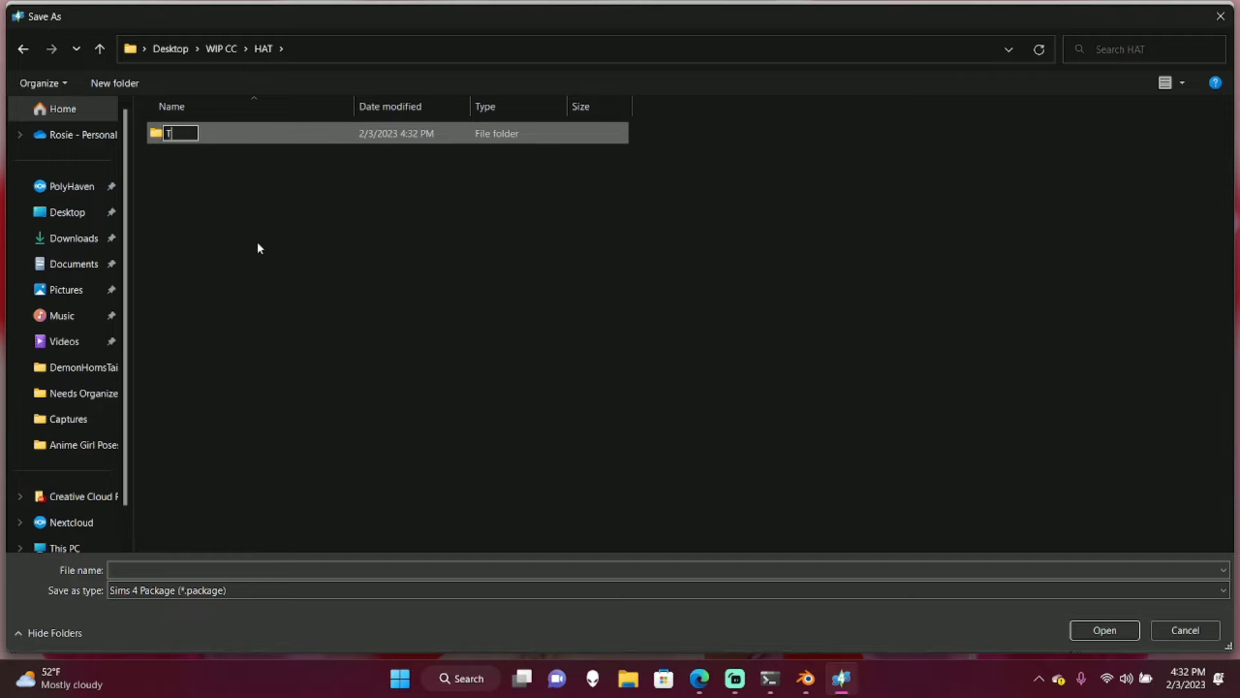
text(utorialHat)
key(Return)
double_click(215, 136)
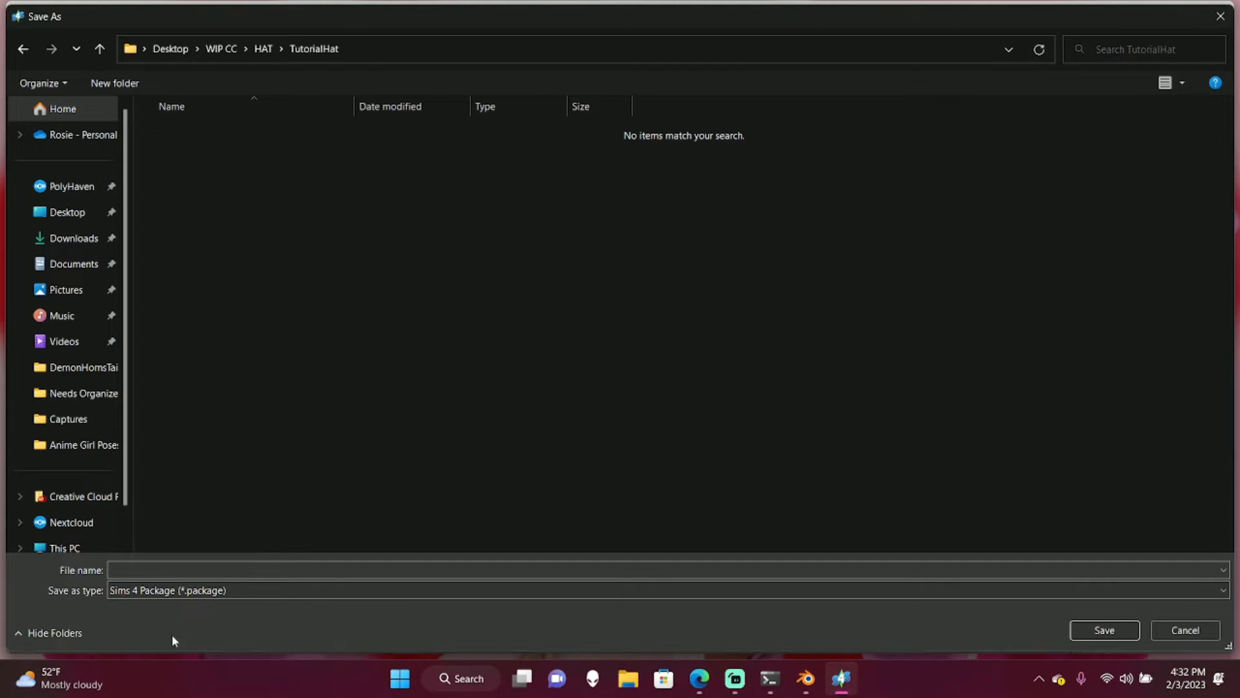
- Save the package as "FatalRoseCreations SimpleHat" in the TutorialHat folder
click(166, 571)
text(Fa)
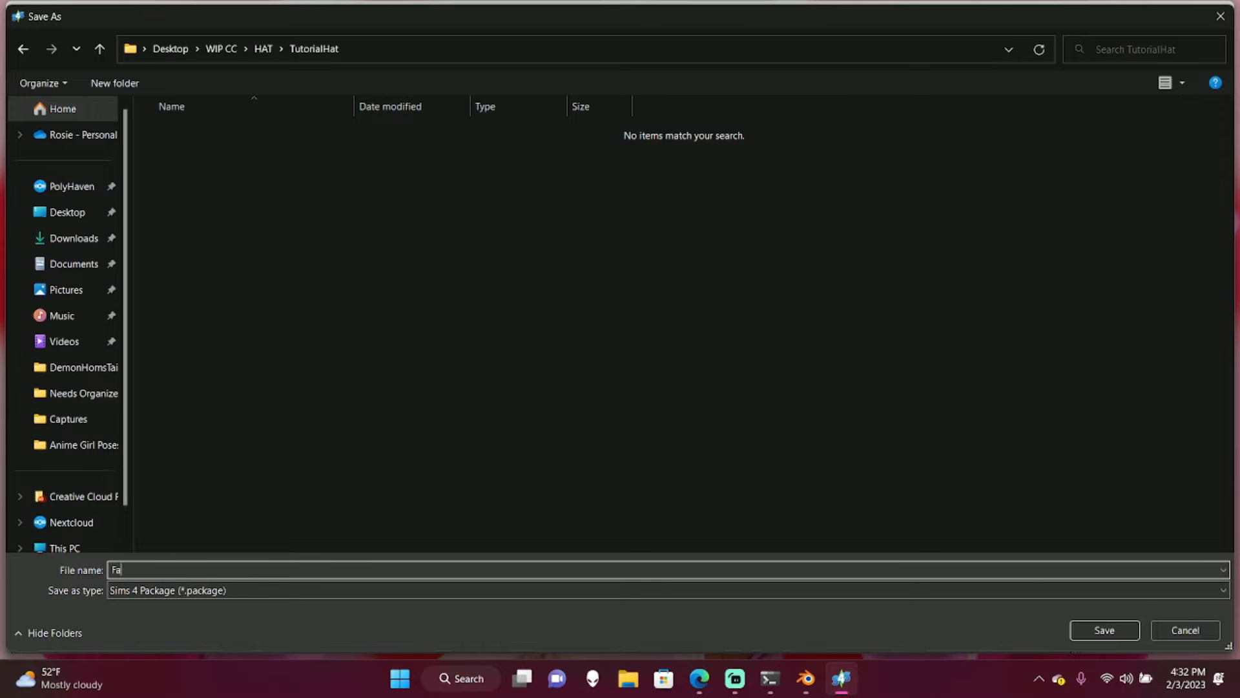
text(talRoseCreations SimpleHat)
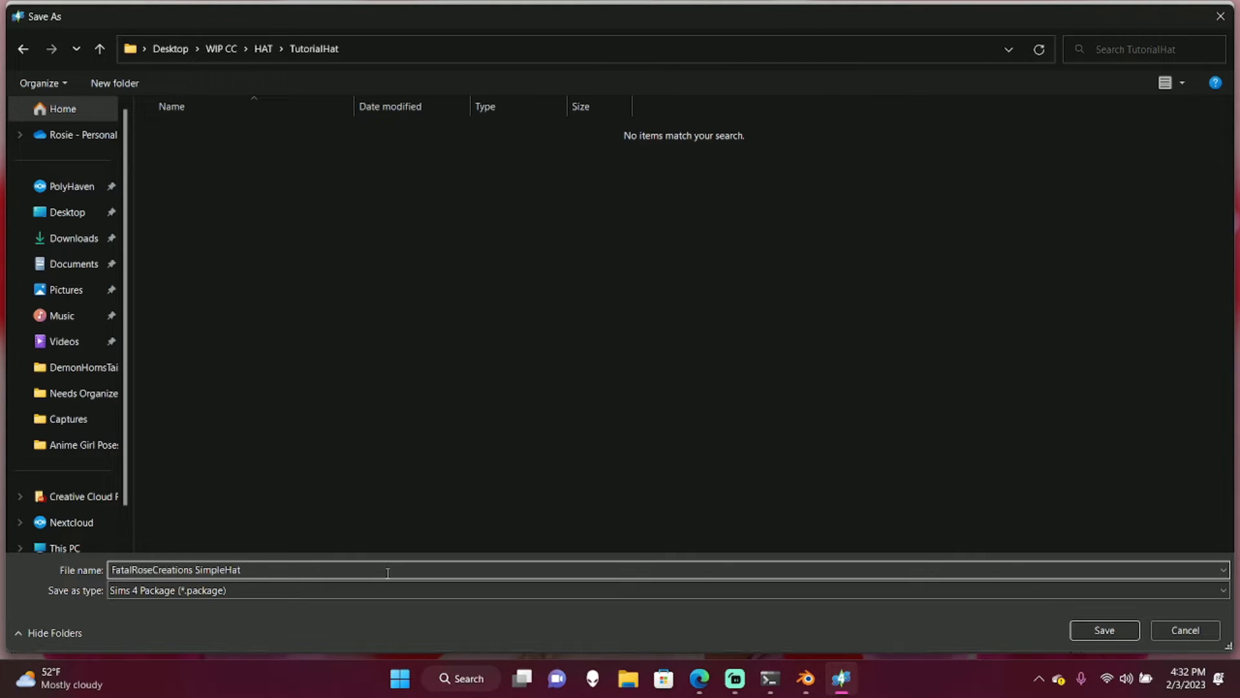
click(1102, 625)
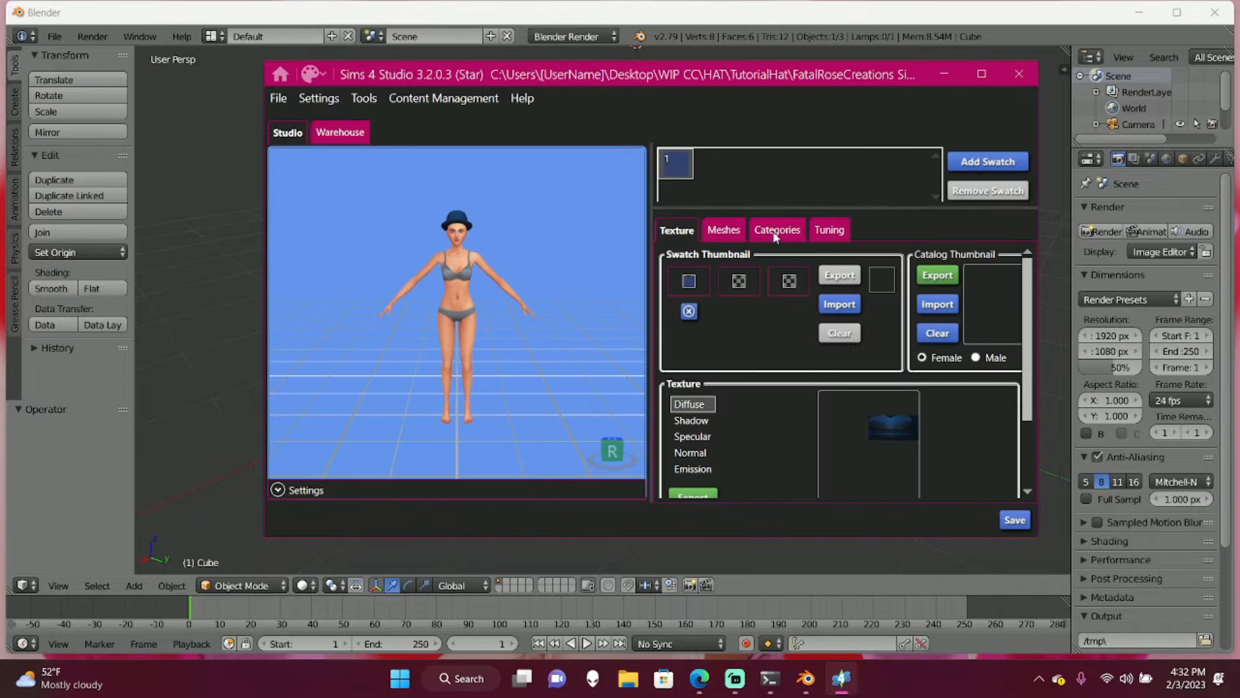
- Export the hat's LOD 0 mesh to the TutorialHat folder as the Blender file HATBASE
click(713, 232)
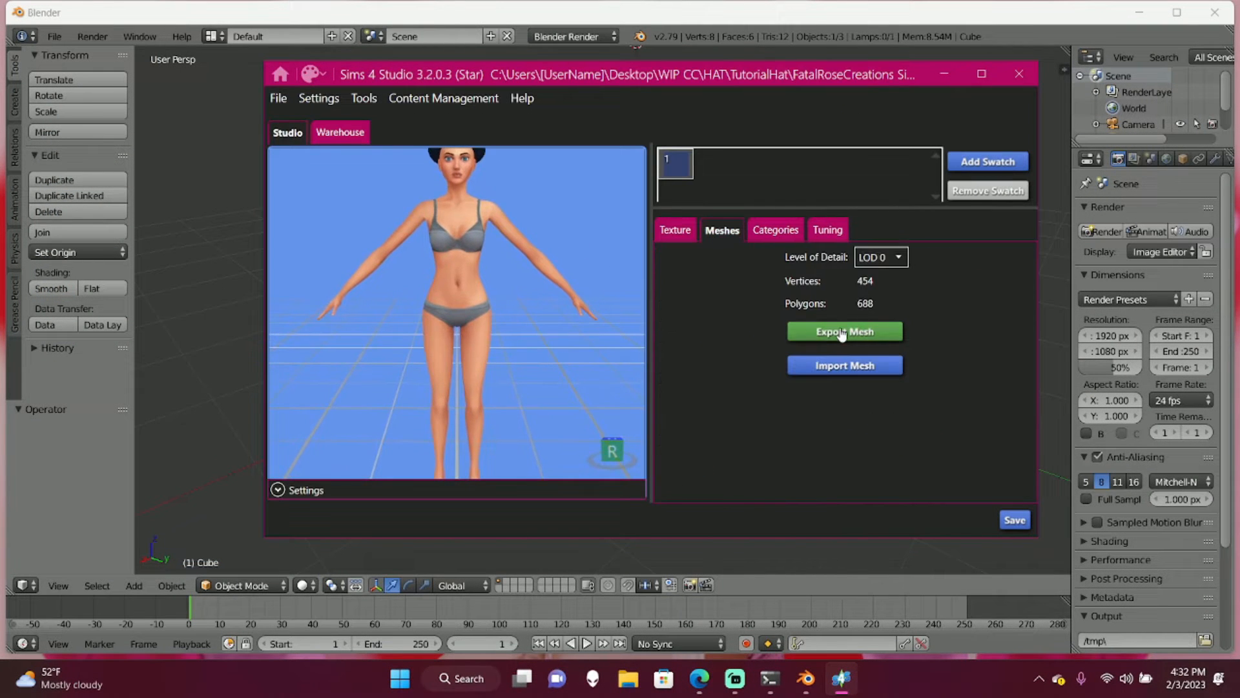
click(843, 331)
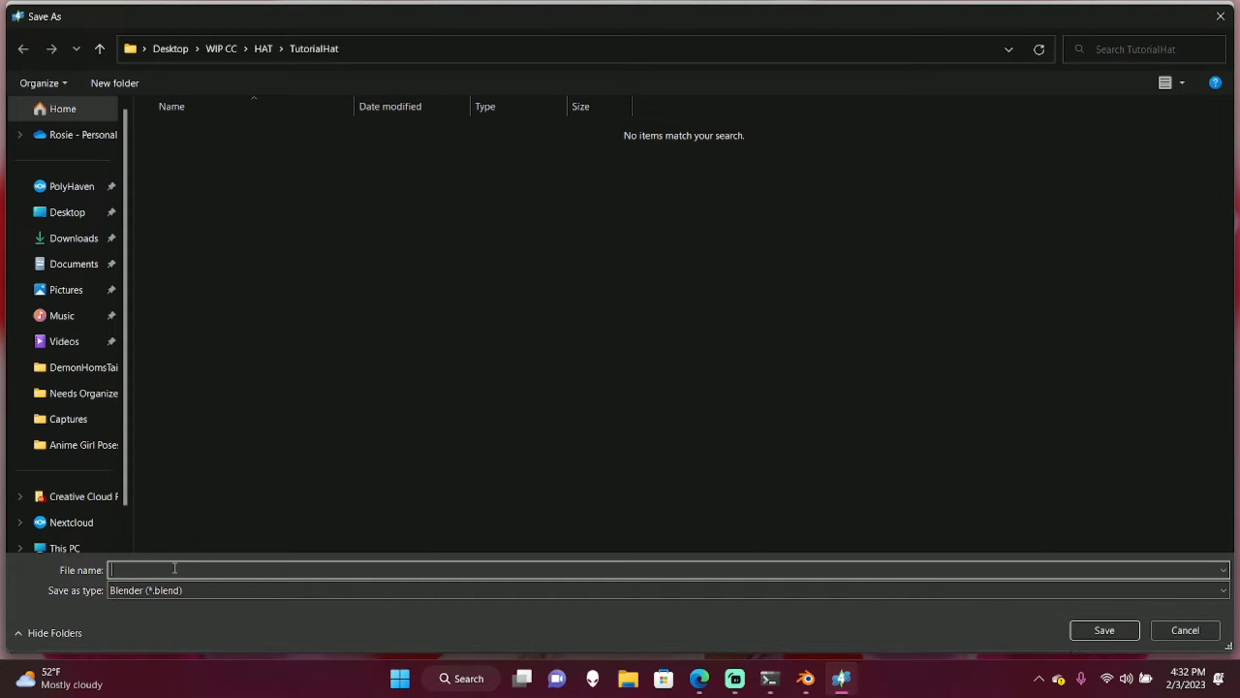
text(HAT)
click(1105, 630)
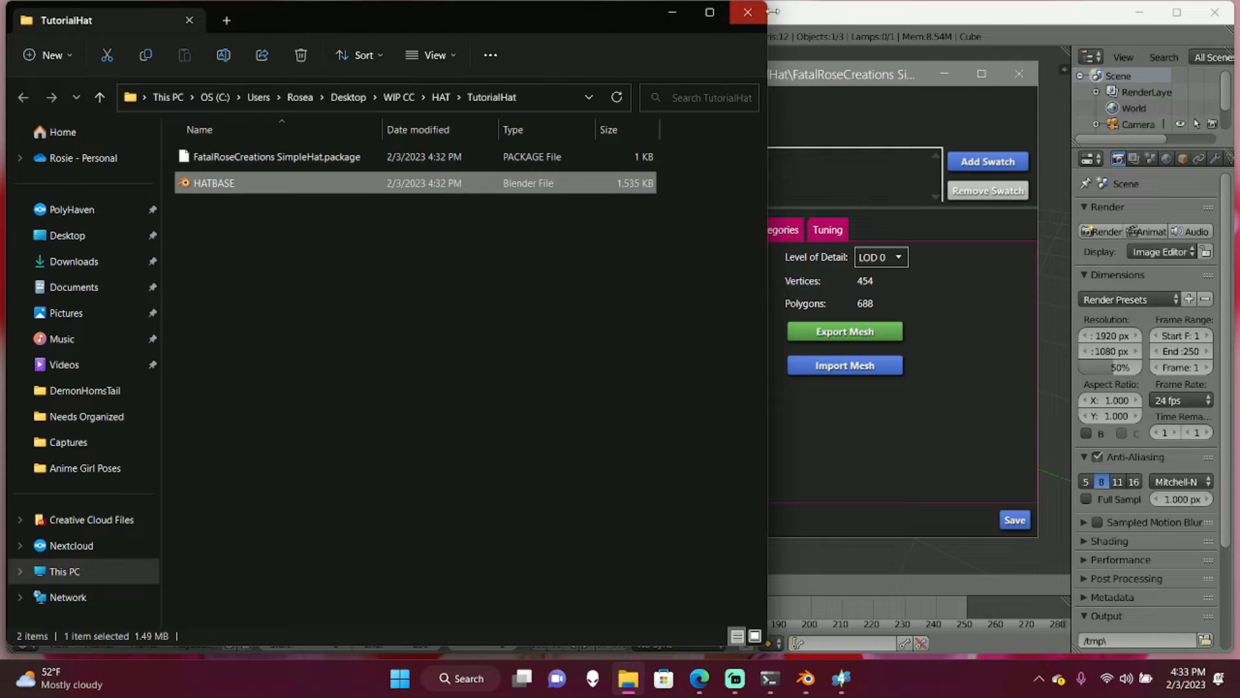
- Switch to Blender and open the HATBASE file from WIP CC > HAT > TutorialHat
click(749, 12)
click(54, 36)
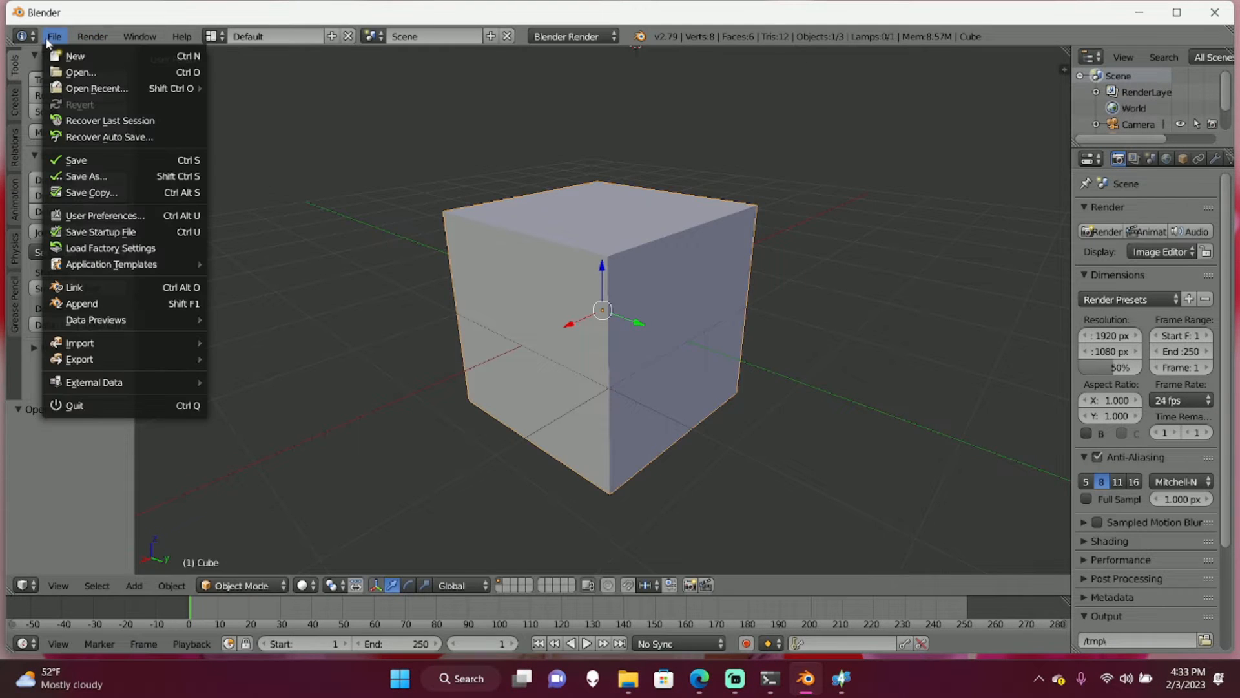
click(76, 71)
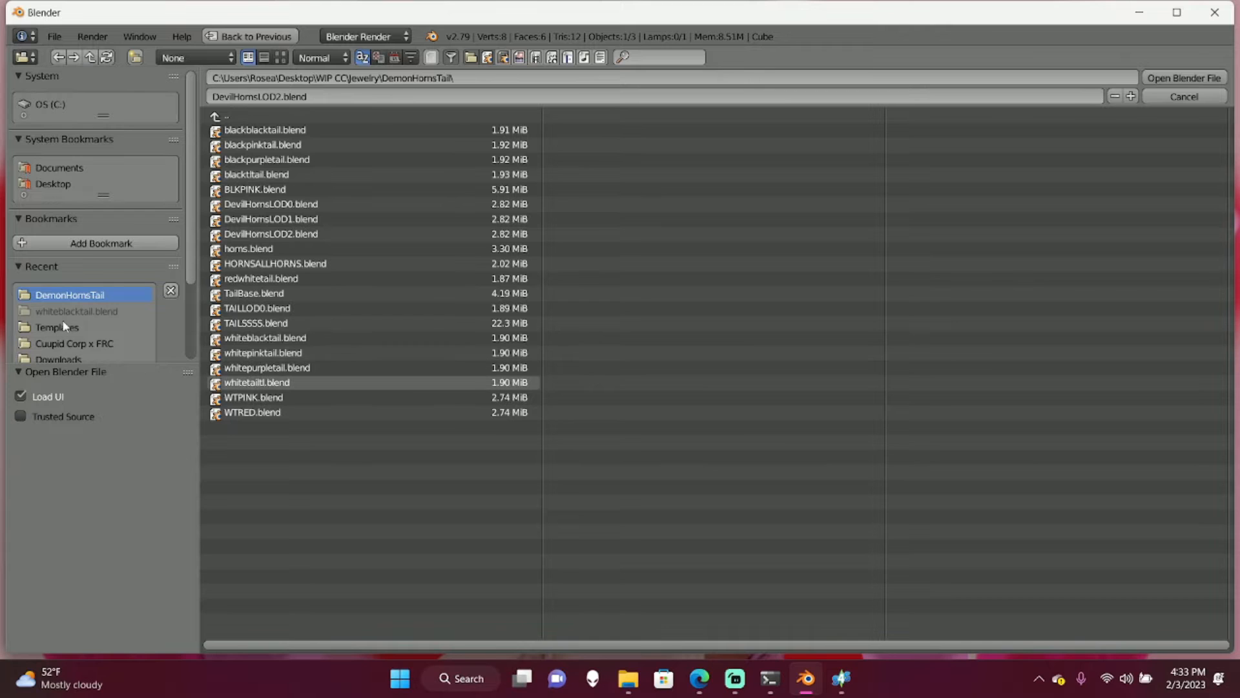
click(216, 117)
click(216, 116)
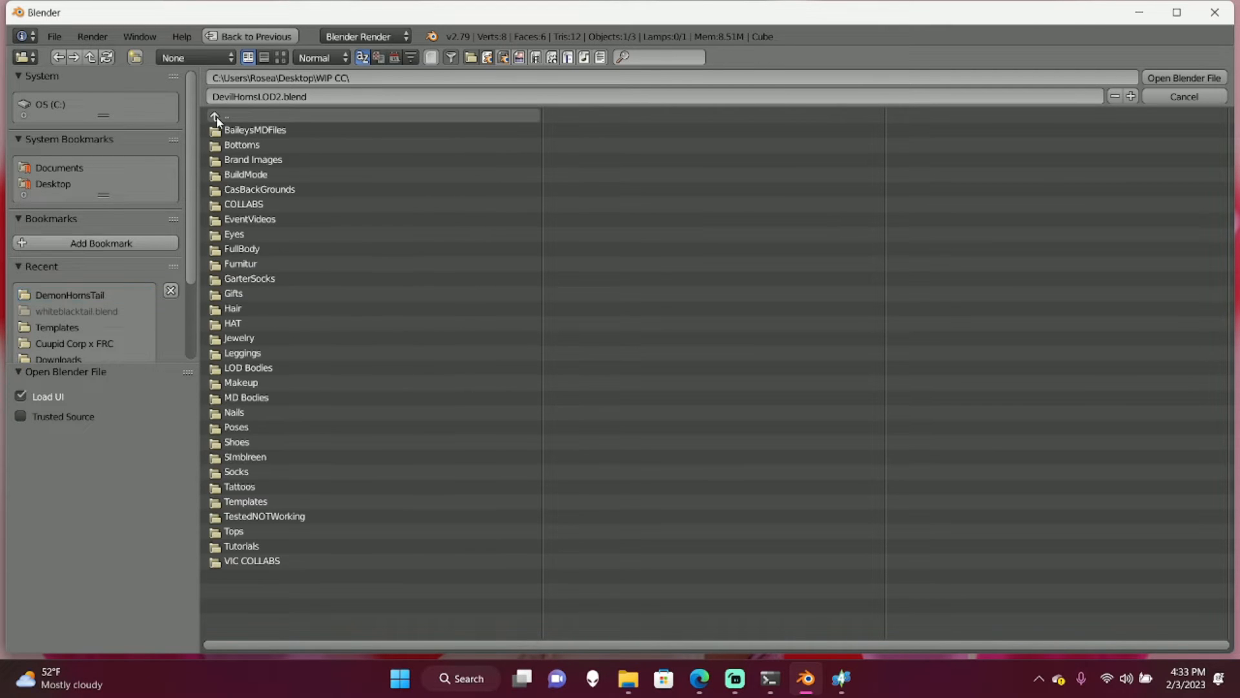
click(245, 323)
click(279, 130)
double_click(279, 131)
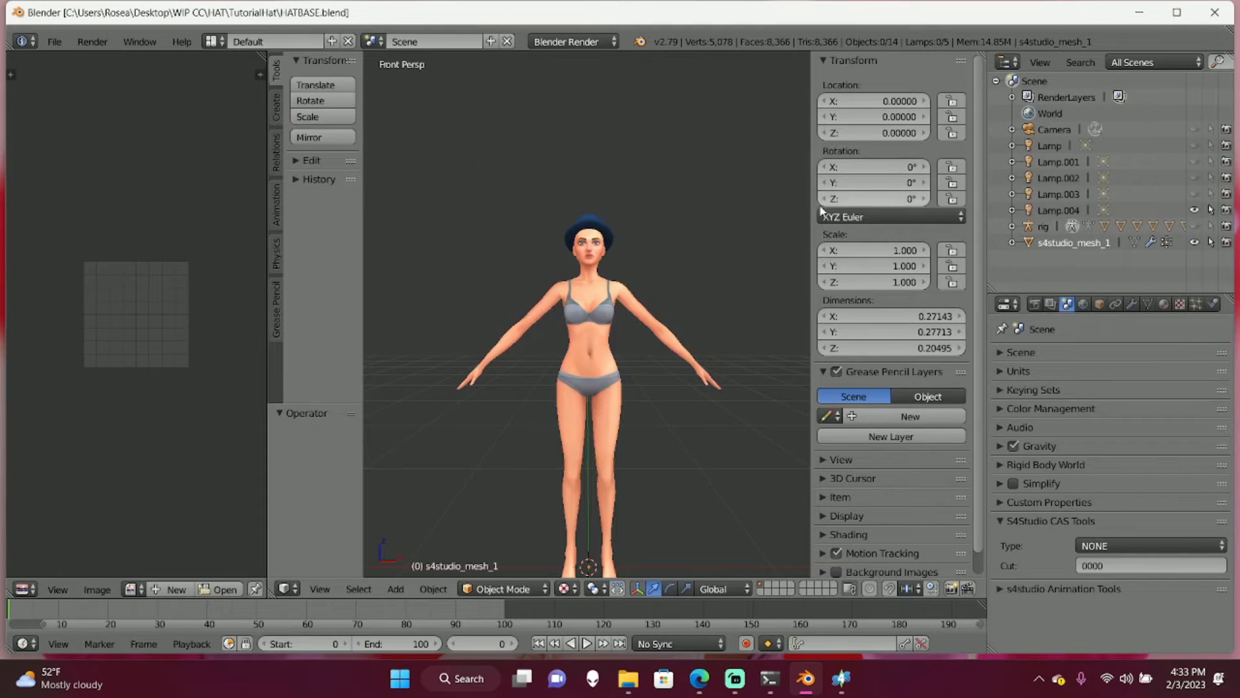
- Hide the properties sidebar and the hat mesh s4studio_mesh_1 so only the body remains for reference
key(n)
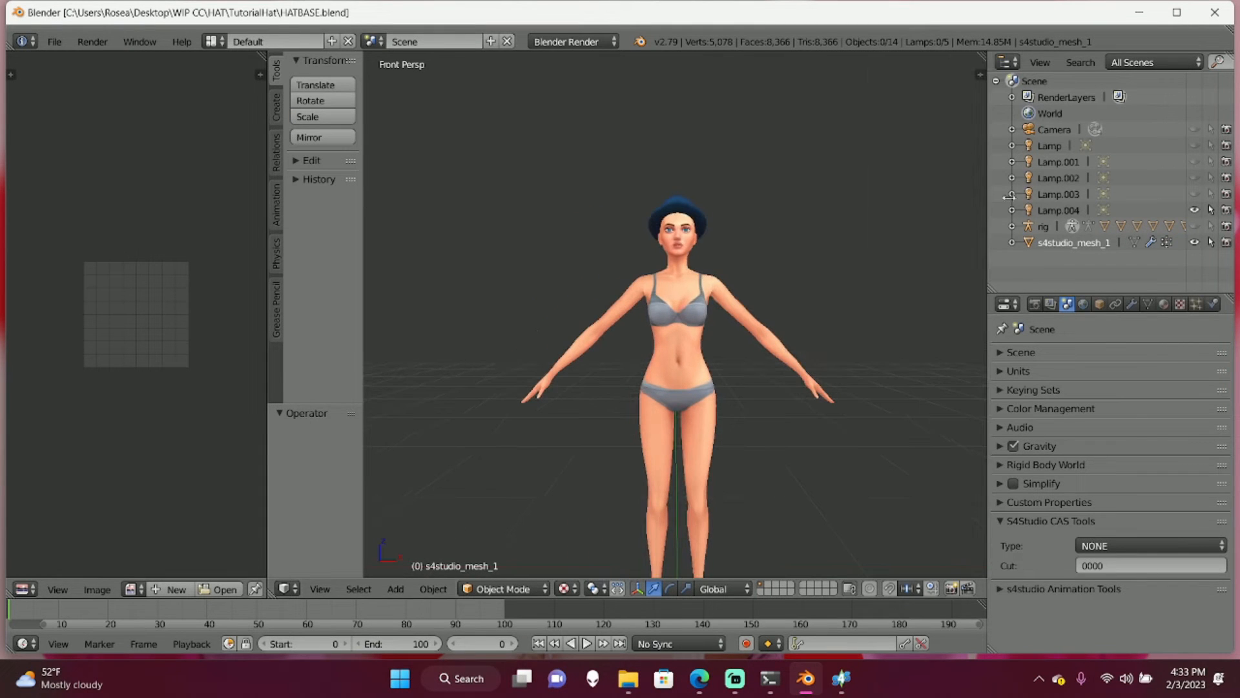
click(1197, 241)
scroll(690, 198, up, 7)
middle_drag(721, 177, 698, 414)
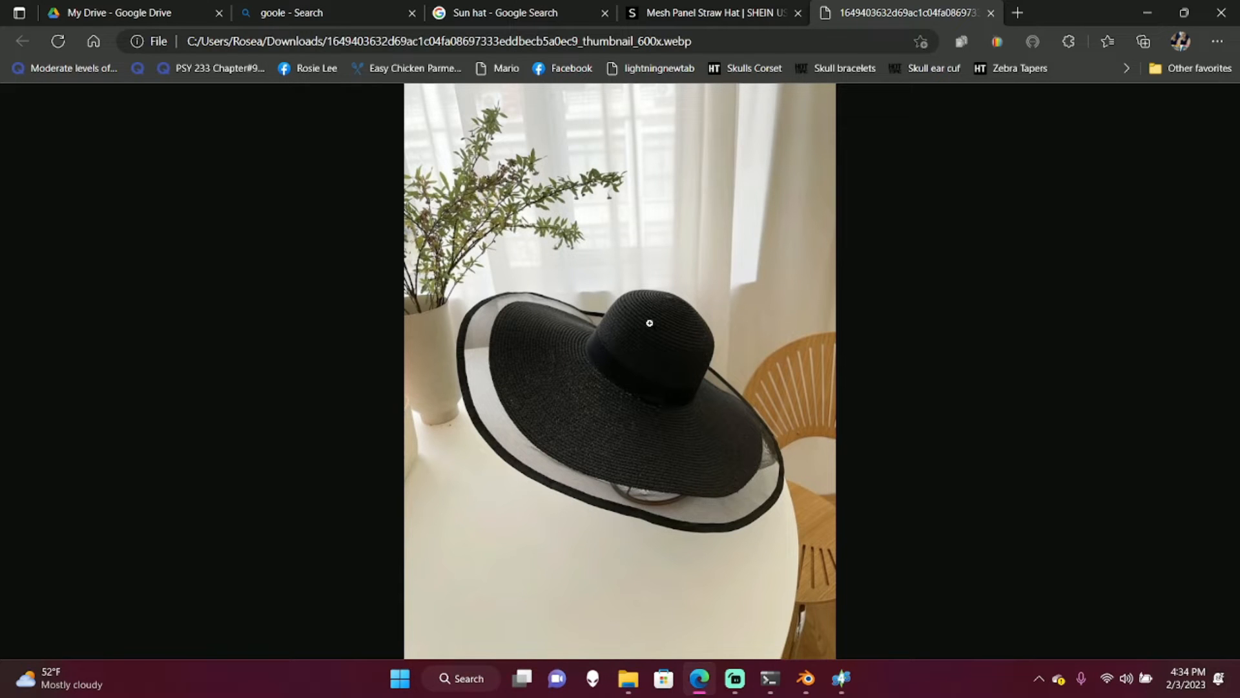
- Minimize the browser showing the sun hat reference photo and the file explorer, and return to the Blender viewport
click(1147, 12)
click(671, 12)
middle_drag(646, 291, 529, 297)
mouse_move(171, 604)
mouse_down()
mouse_move(293, 366)
mouse_move(169, 592)
mouse_move(172, 620)
mouse_up()
drag(296, 601, 296, 629)
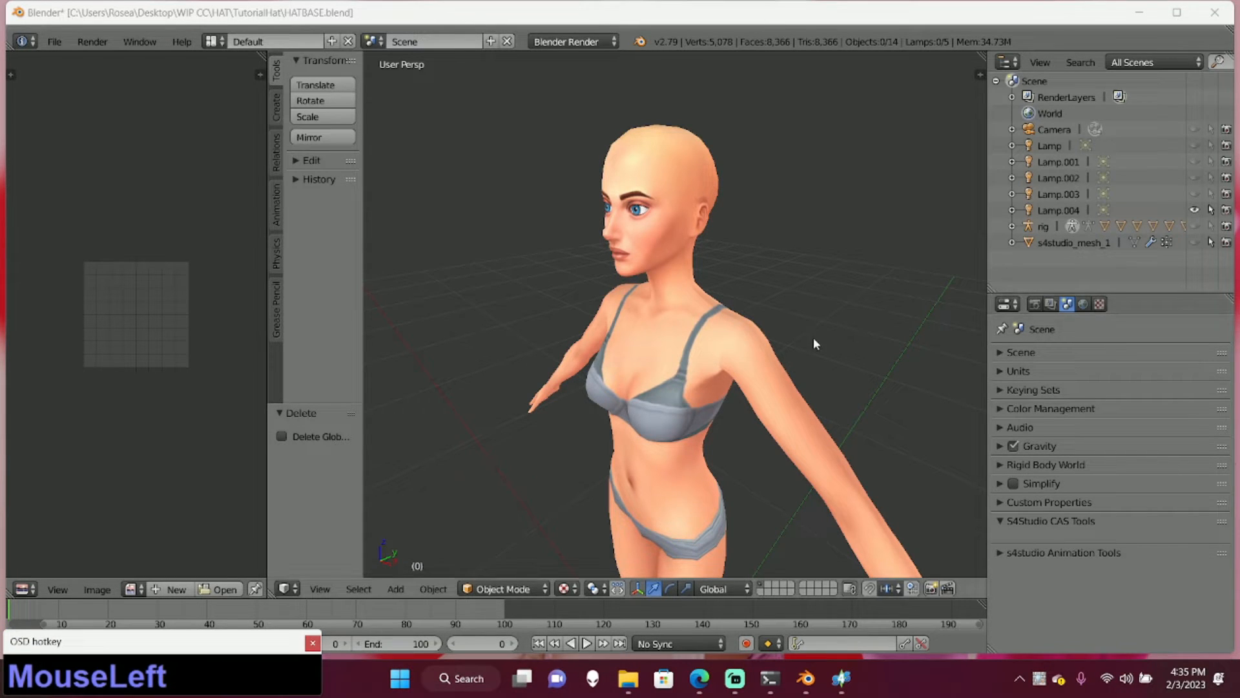
- Add a cylinder mesh with 32 vertices, radius 1.000 and depth 2.000 to the scene with the body
scroll(754, 326, up, 4)
middle_drag(765, 360, 798, 374)
scroll(799, 375, down, 3)
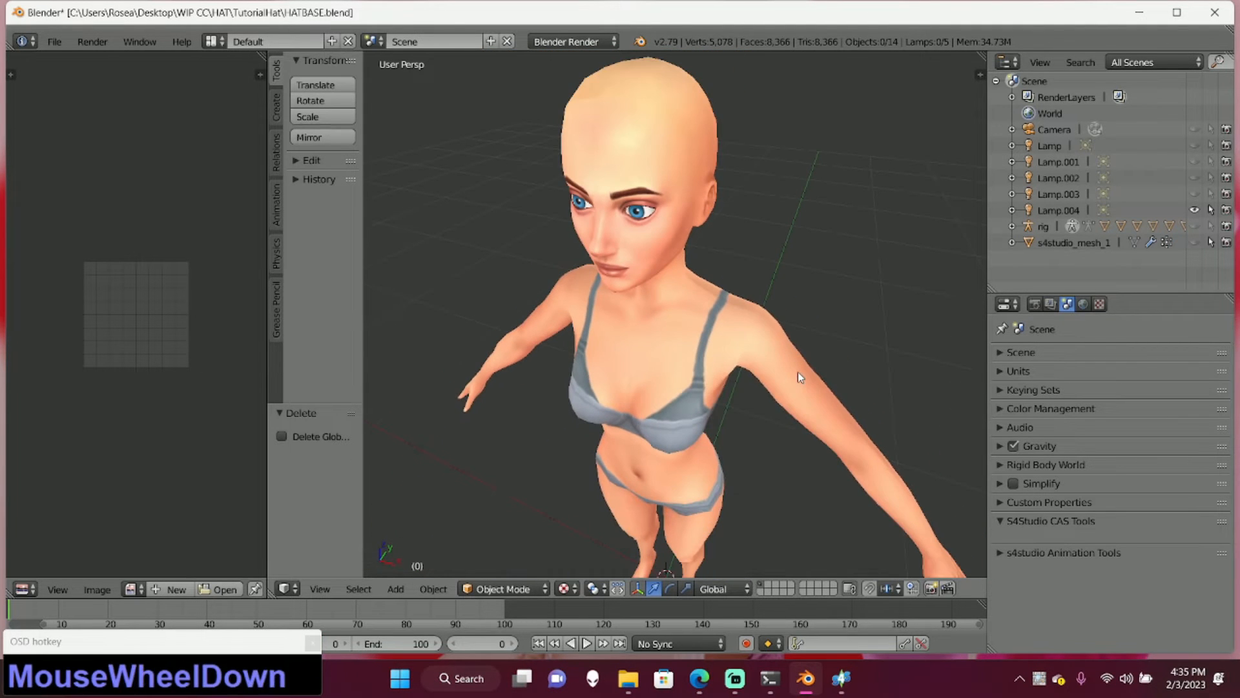
key(shift+a)
mouse_move(809, 375)
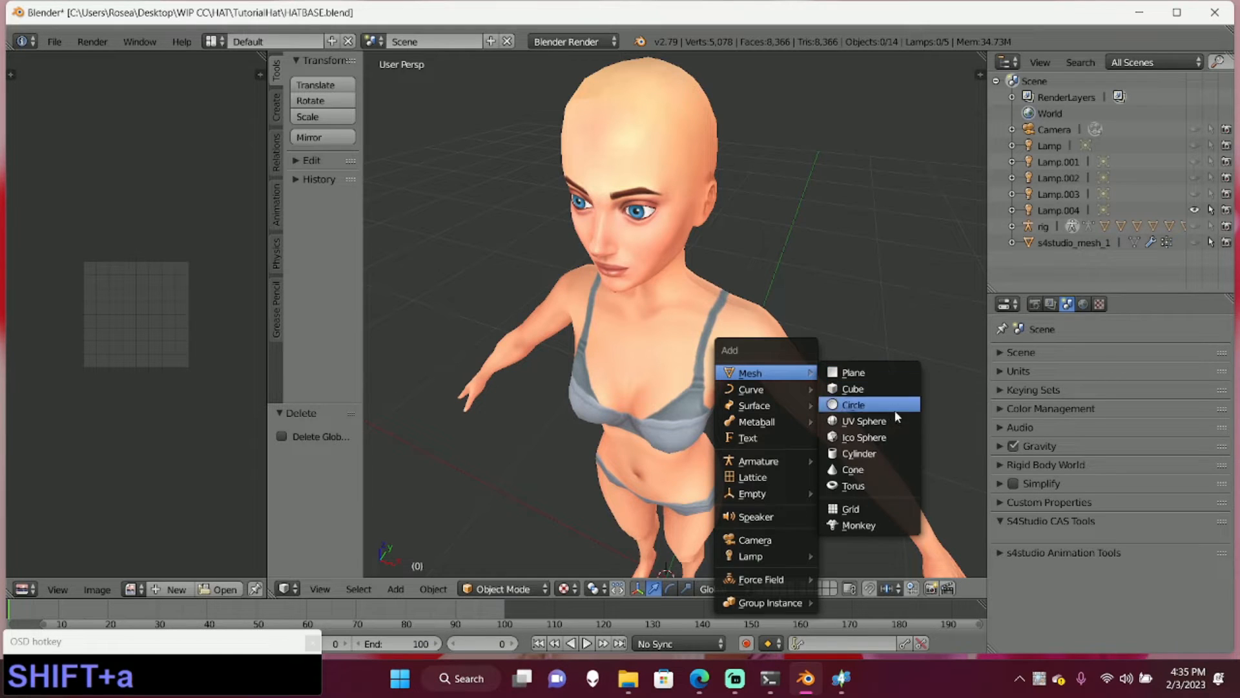
click(882, 457)
middle_drag(881, 456, 793, 157)
scroll(769, 256, down, 6)
middle_drag(769, 259, 787, 343)
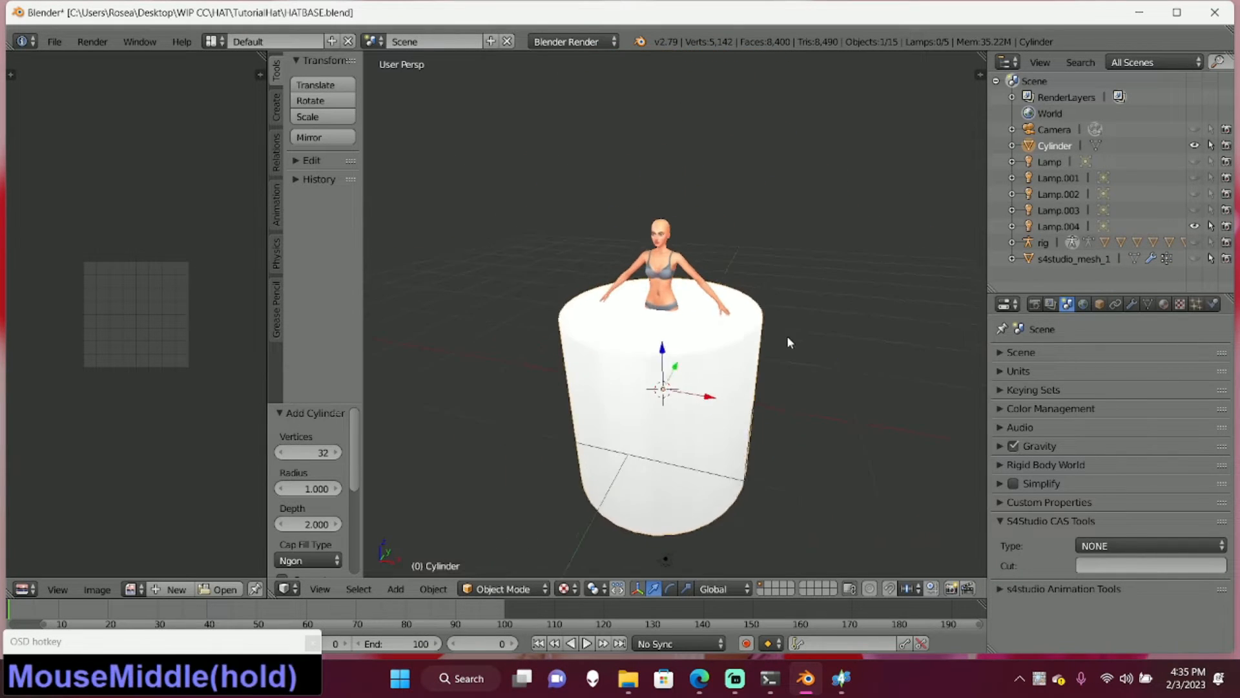
scroll(781, 339, up, 2)
- Separate the cylinder's top cap face into its own object
key(Tab)
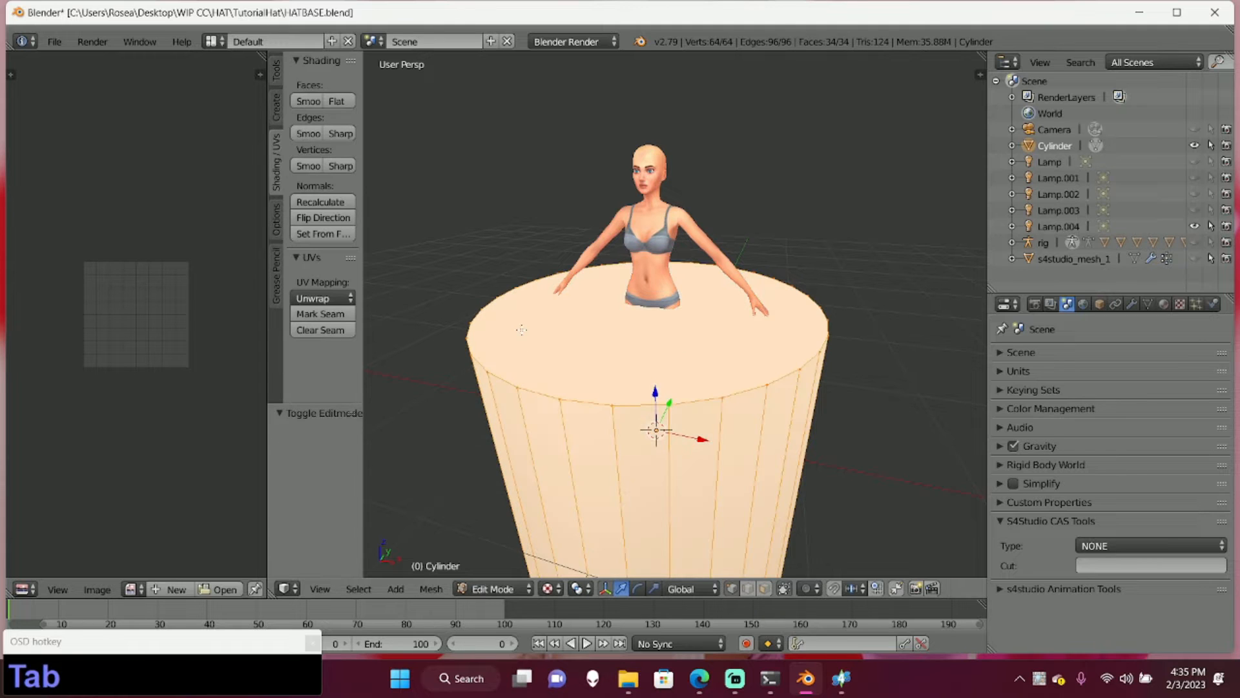
click(765, 589)
key(a)
click(737, 359)
right_click(737, 360)
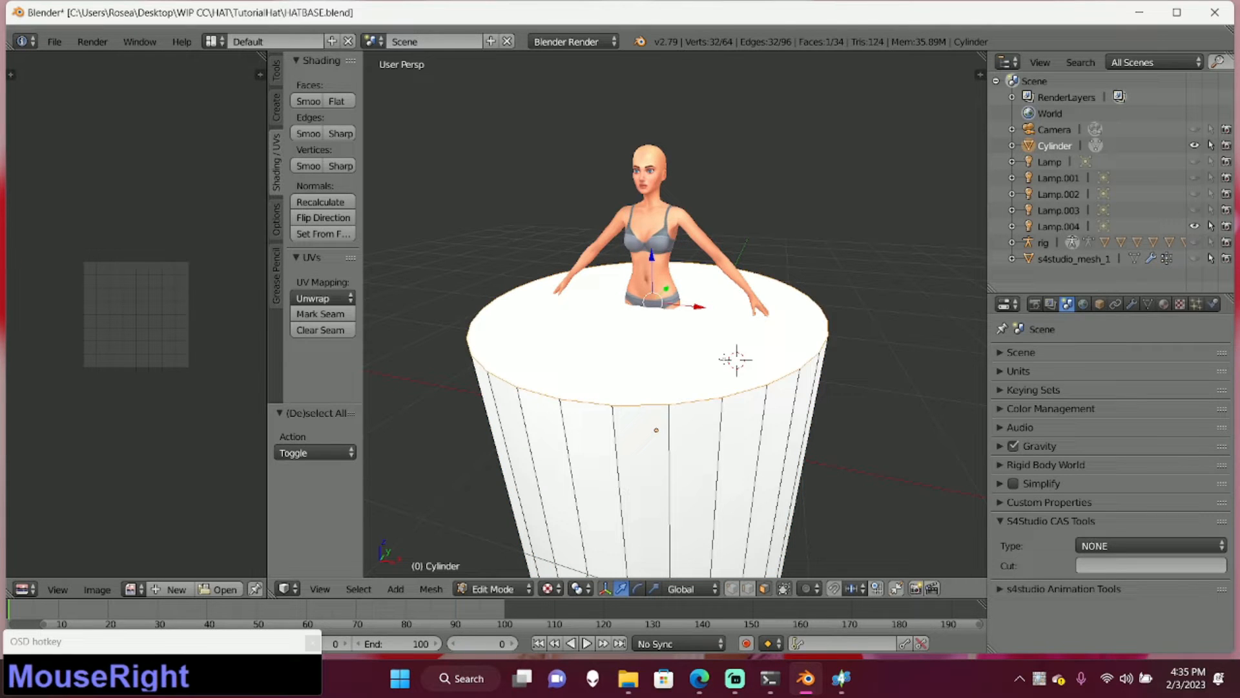
key(p)
click(737, 360)
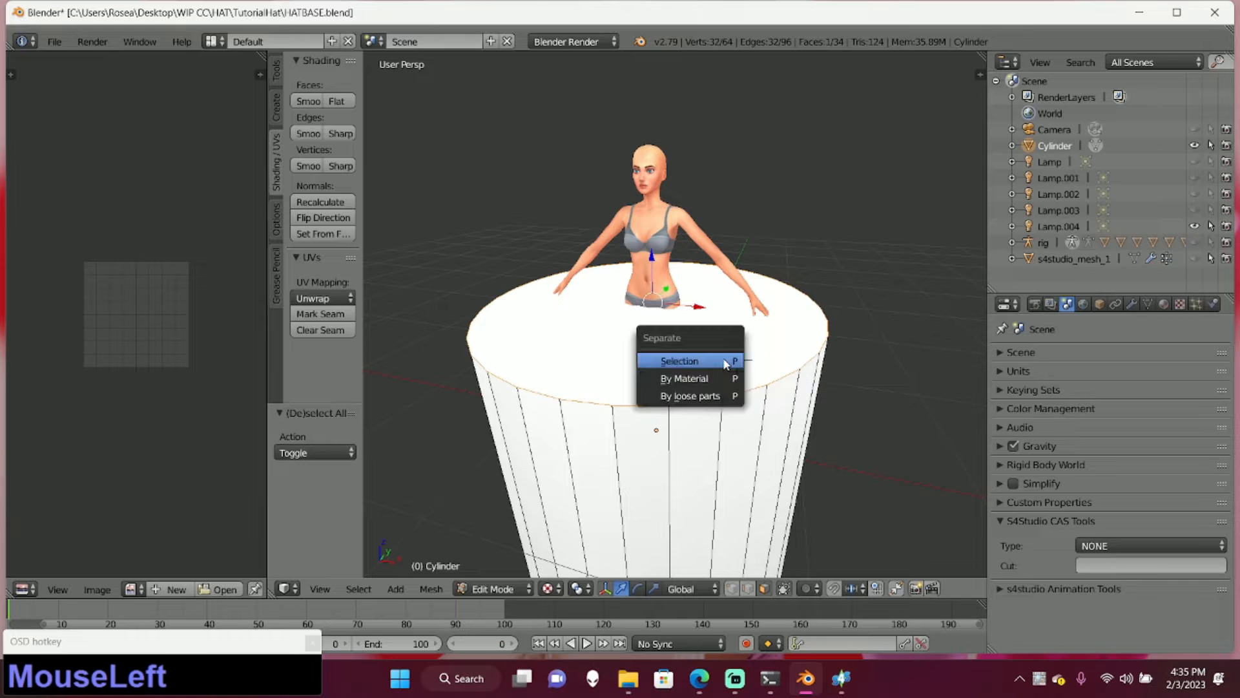
- Delete the original Cylinder object with its hierarchy, keeping only the separated cap disc
click(1072, 148)
right_click(1062, 148)
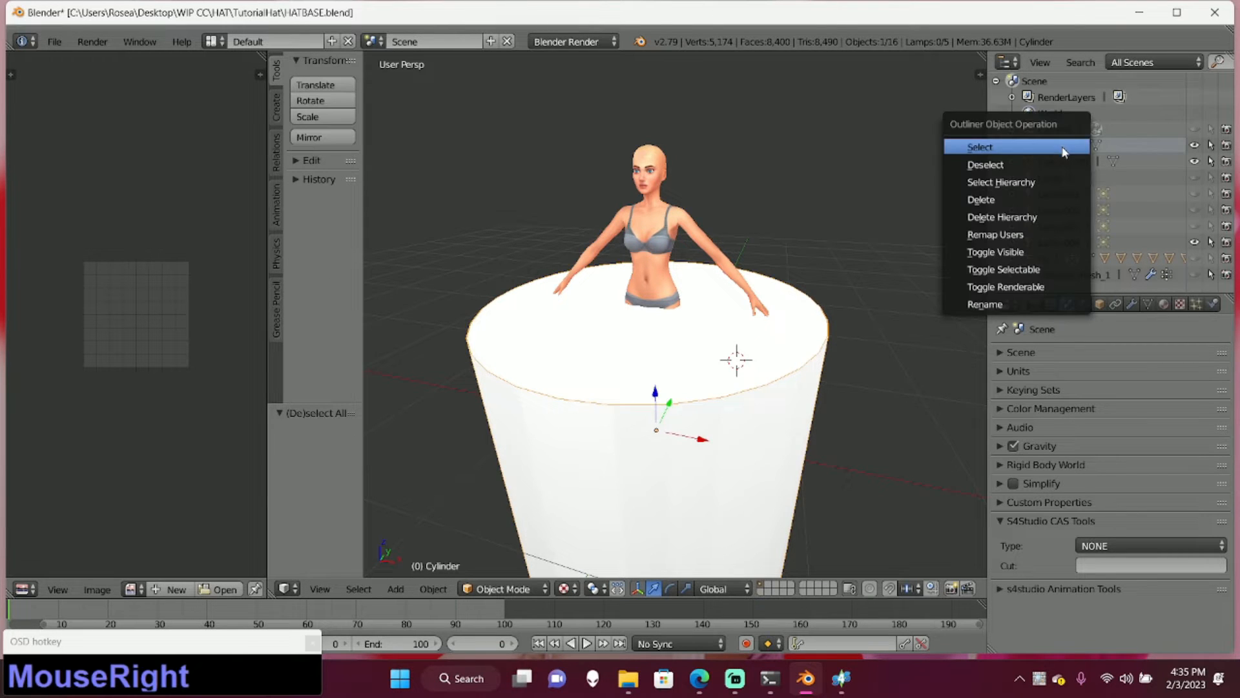
click(1009, 216)
- Select the cap disc, raise it about 0.82 along Z around the body, and scale it down evenly
middle_drag(804, 252, 685, 253)
click(1068, 148)
middle_drag(809, 249, 741, 375)
drag(686, 435, 686, 158)
middle_drag(710, 168, 775, 203)
key(s)
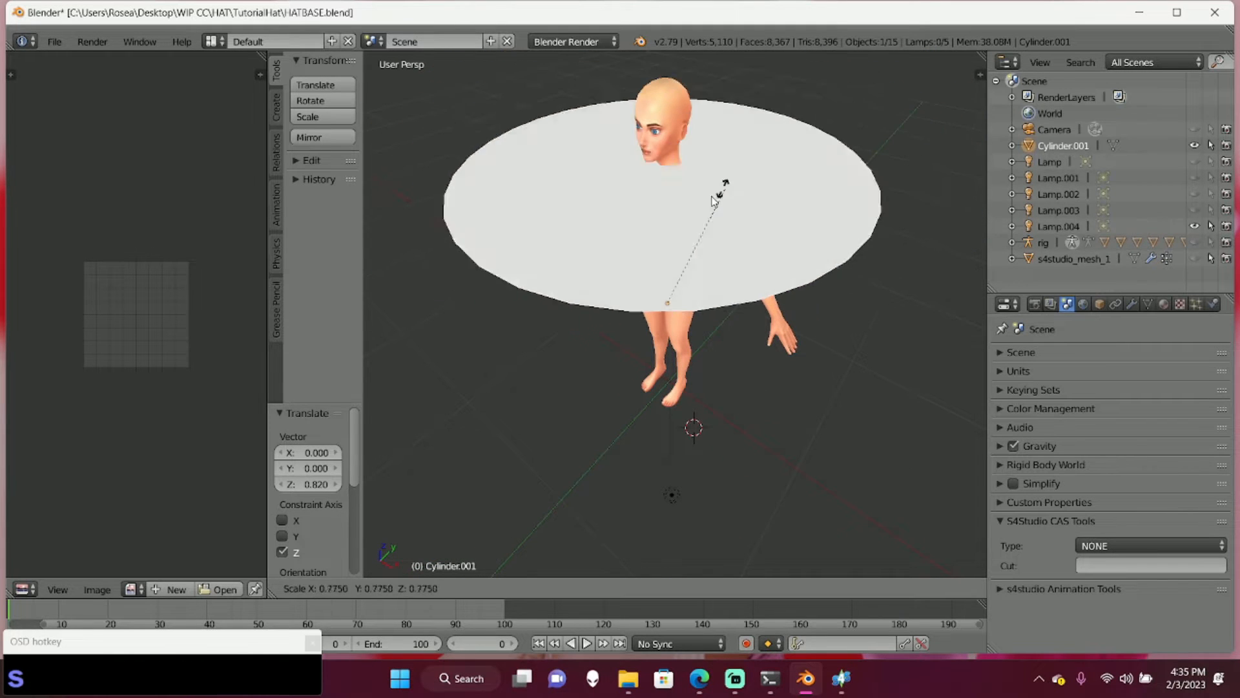
click(680, 281)
- Raise the disc about 0.767 along Z to the top of the head and scale it to about 1.077
drag(680, 282, 660, 165)
scroll(660, 165, up, 3)
shift+middle_drag(660, 165, 706, 342)
key(s)
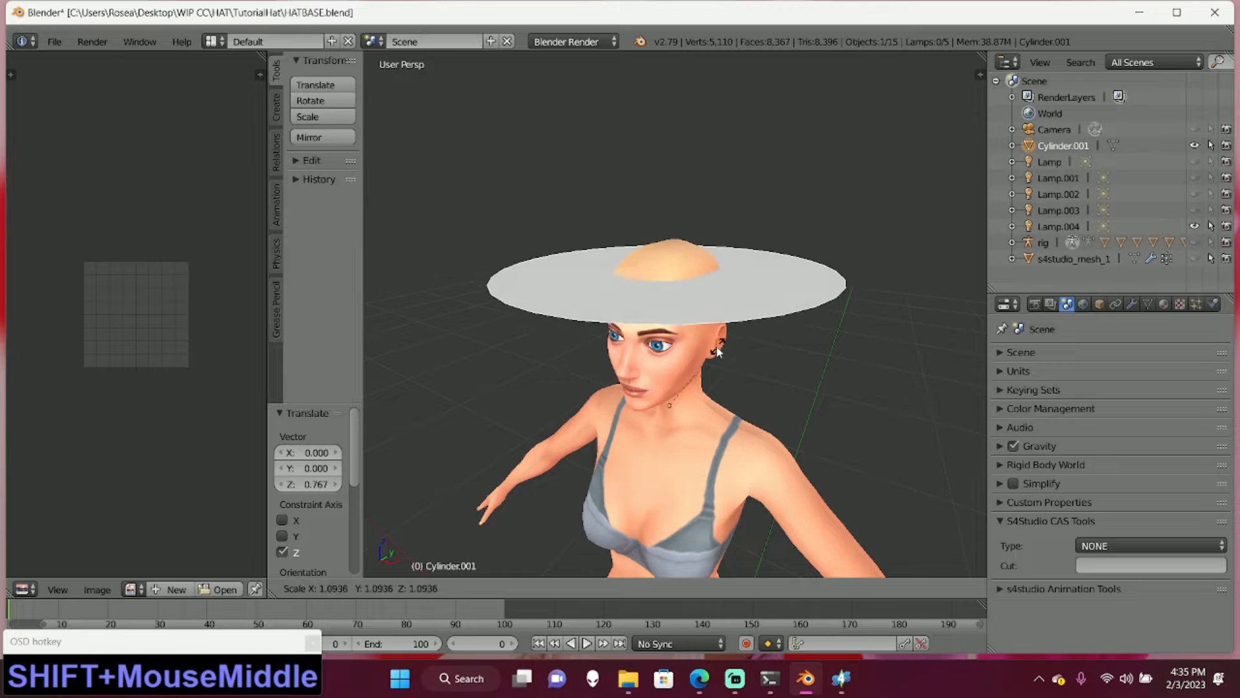
click(720, 349)
middle_drag(719, 349, 668, 346)
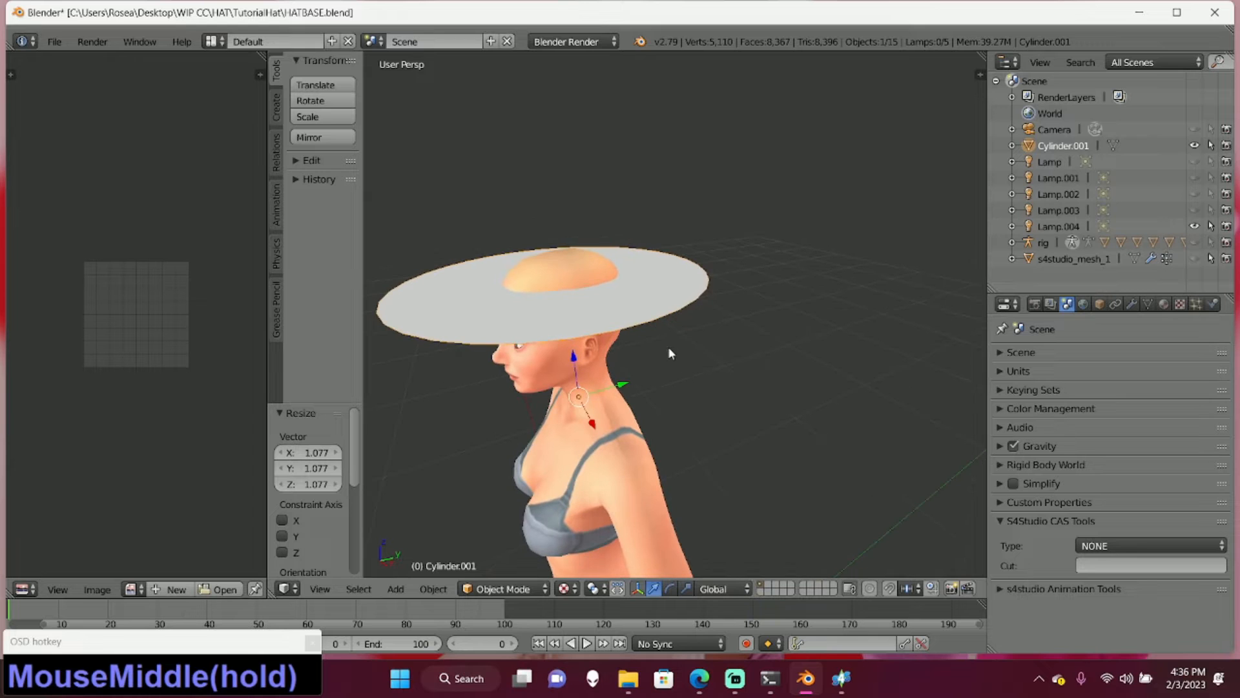
- Show the base hat mesh s4studio_mesh_1 and rotate the disc to match the tilt of its brim
click(1194, 258)
mouse_move(776, 307)
middle_down()
mouse_move(772, 285)
mouse_move(767, 306)
middle_up()
scroll(773, 285, down, 1)
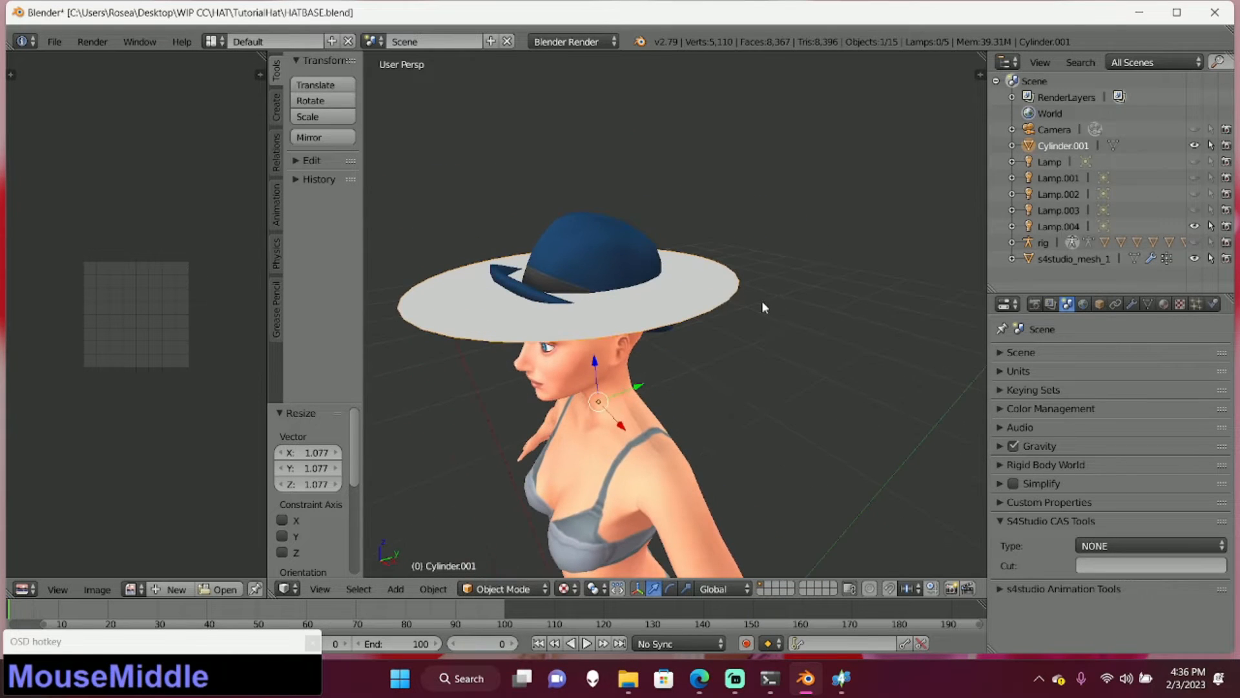
click(669, 588)
middle_drag(617, 423, 593, 411)
key(1)
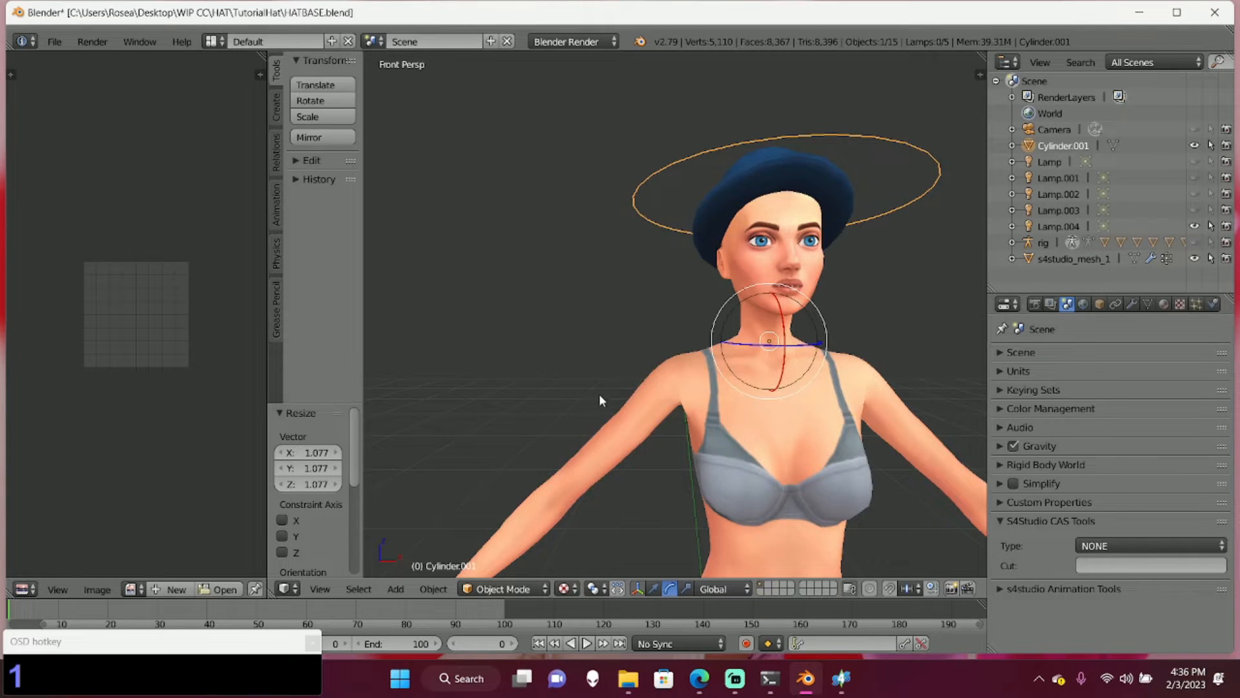
key(2)
key(3)
drag(670, 377, 658, 427)
- Reposition the tilted disc against the base hat, aligning it over the head in side and top views
click(654, 589)
drag(615, 380, 614, 390)
drag(657, 432, 651, 431)
middle_drag(620, 426, 573, 454)
key(7)
drag(768, 359, 742, 360)
shift+middle_drag(804, 397, 765, 397)
drag(673, 320, 673, 324)
- Hide the base hat and extrude the whole disc face about 0.003 to give the brim thickness
click(1194, 258)
middle_drag(772, 423, 660, 396)
scroll(646, 326, up, 2)
key(Tab)
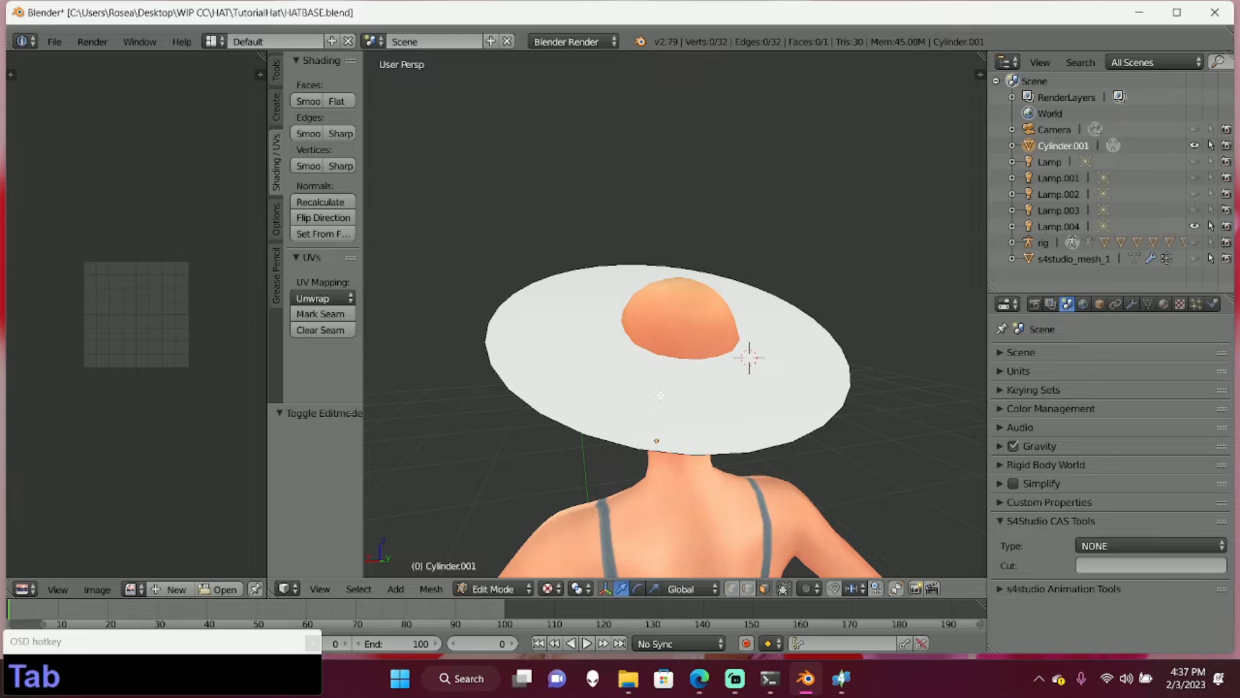
key(a)
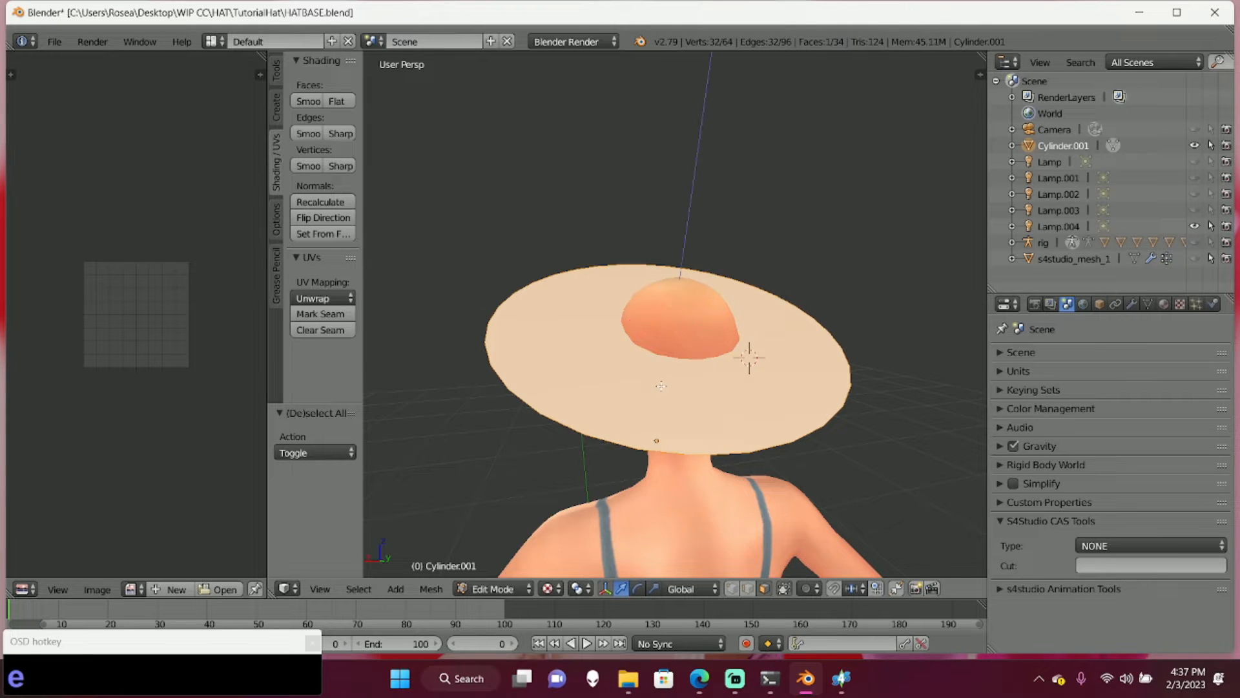
key(e)
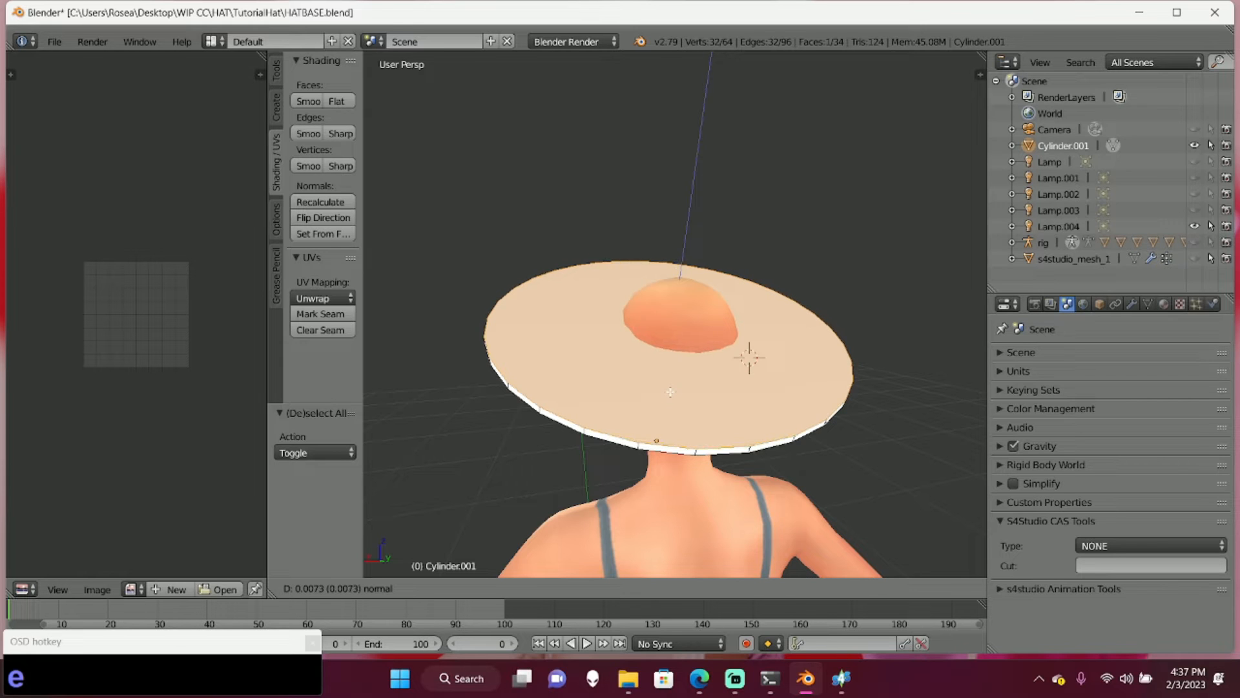
click(670, 393)
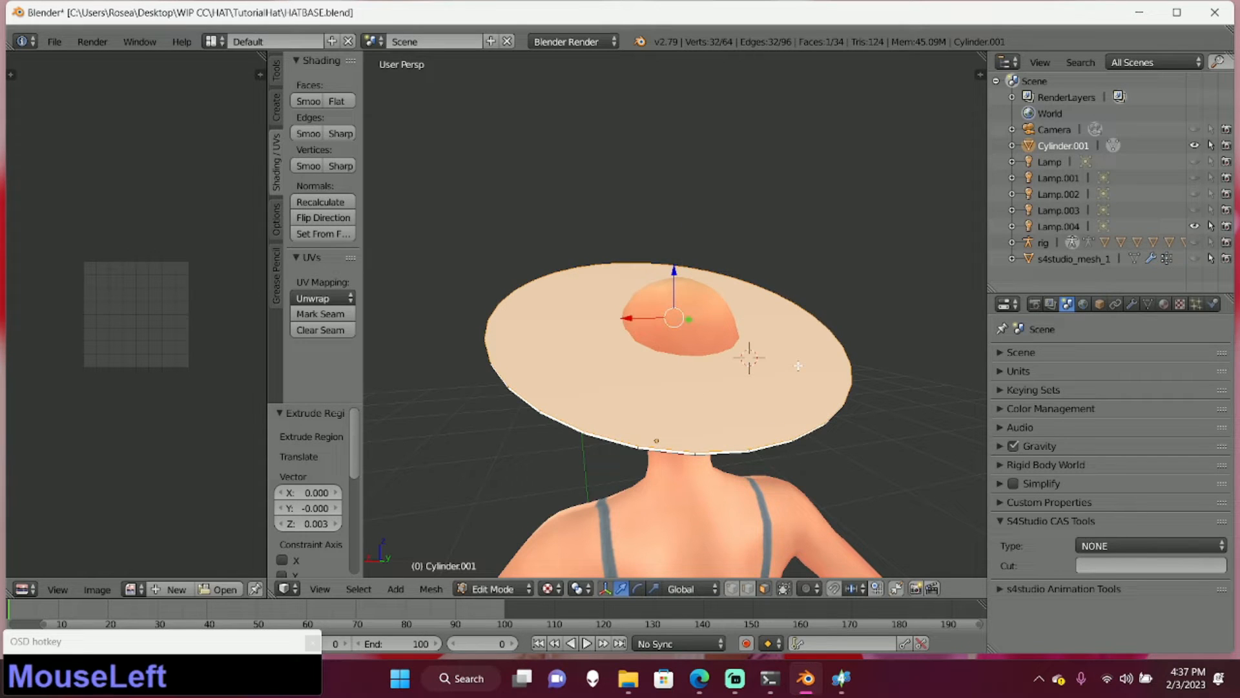
- Extrude the brim's top face in place and scale it to about 0.458 to outline the crown opening
key(e)
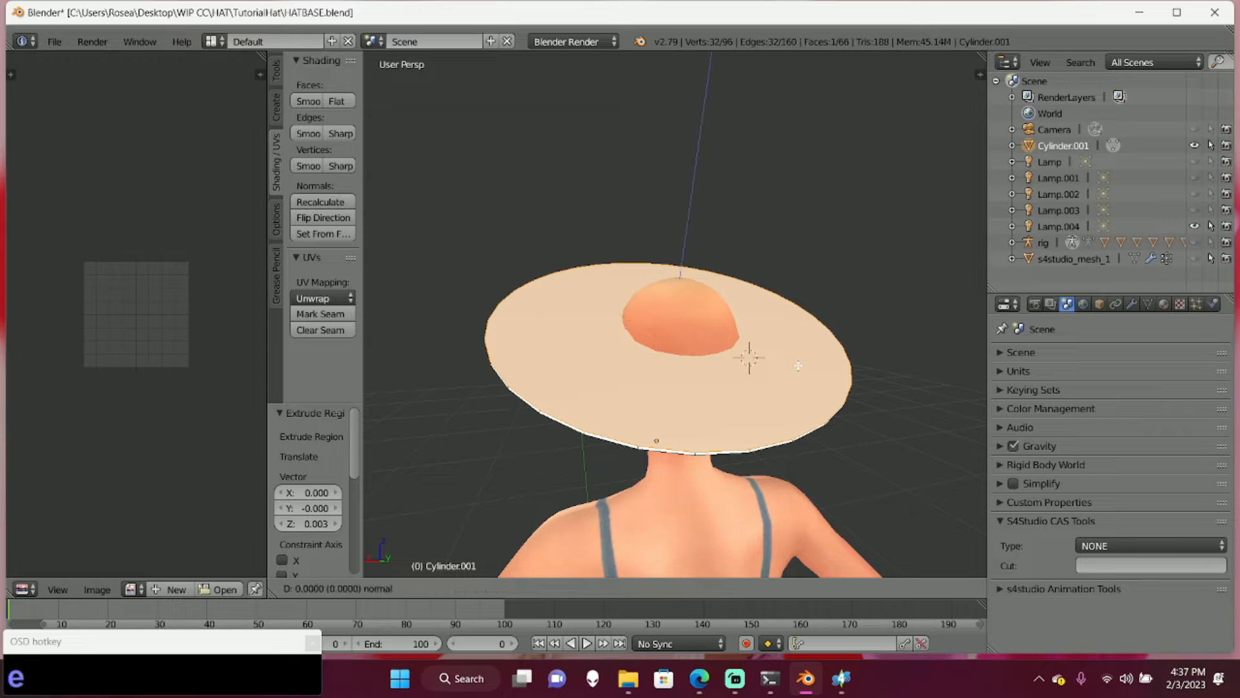
click(799, 366)
key(s)
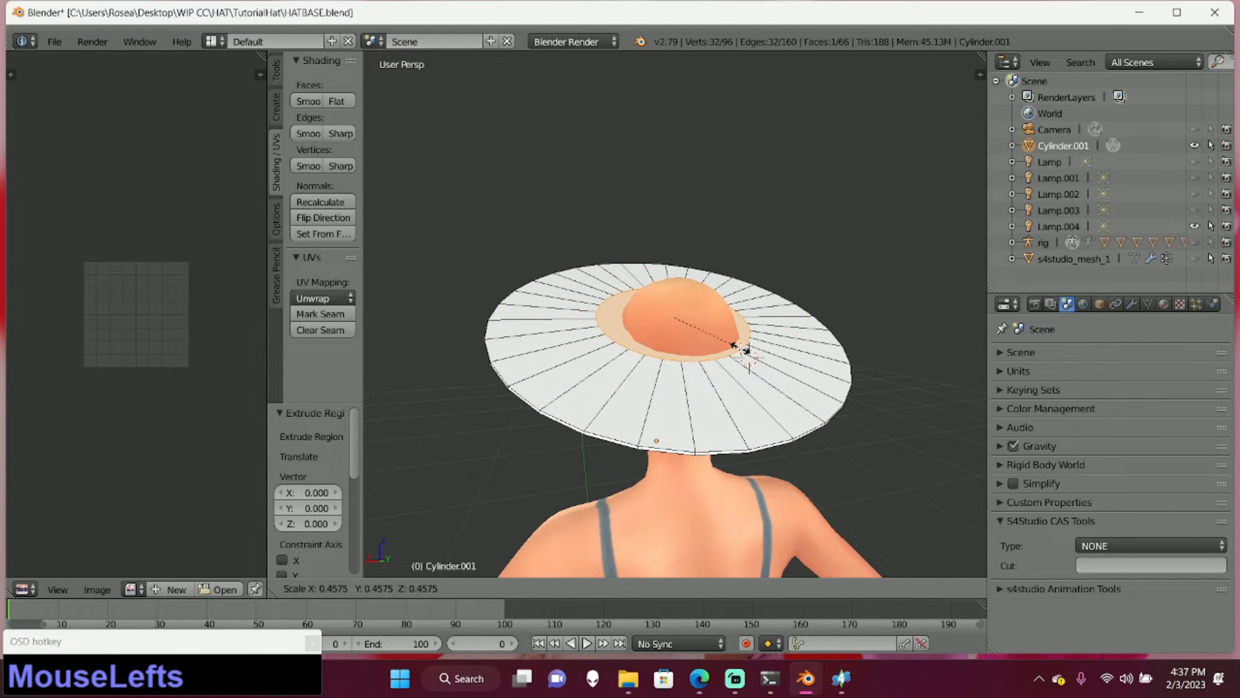
click(744, 350)
- Extrude the inner face upward three times, about 0.016 for the last two rings, to build the crown's side wall
key(KP_7)
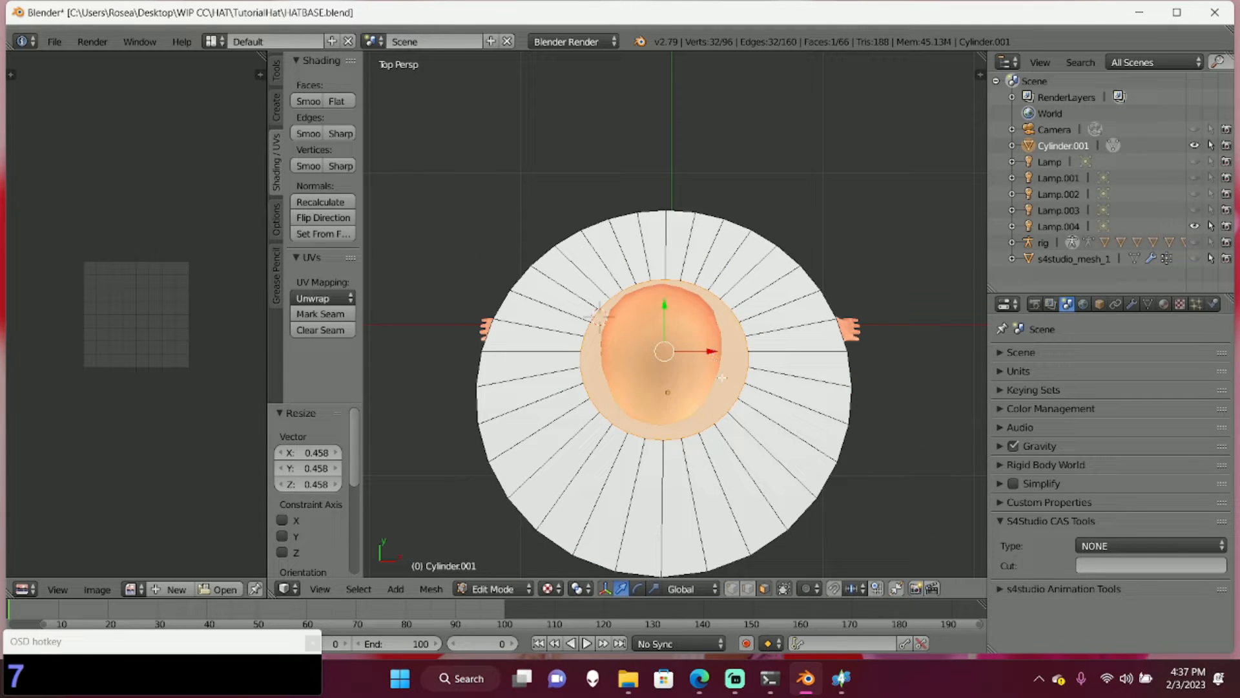
key(KP_3)
middle_drag(721, 377, 582, 346)
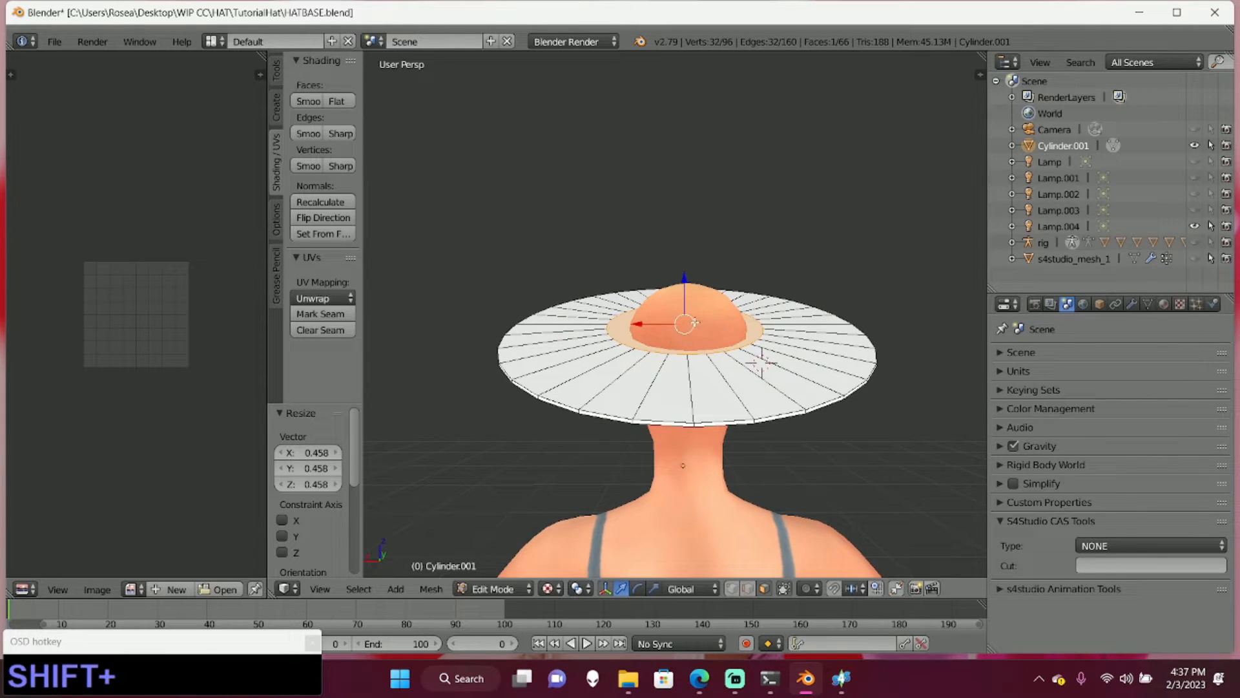
shift+middle_drag(697, 333, 705, 375)
scroll(705, 375, up, 1)
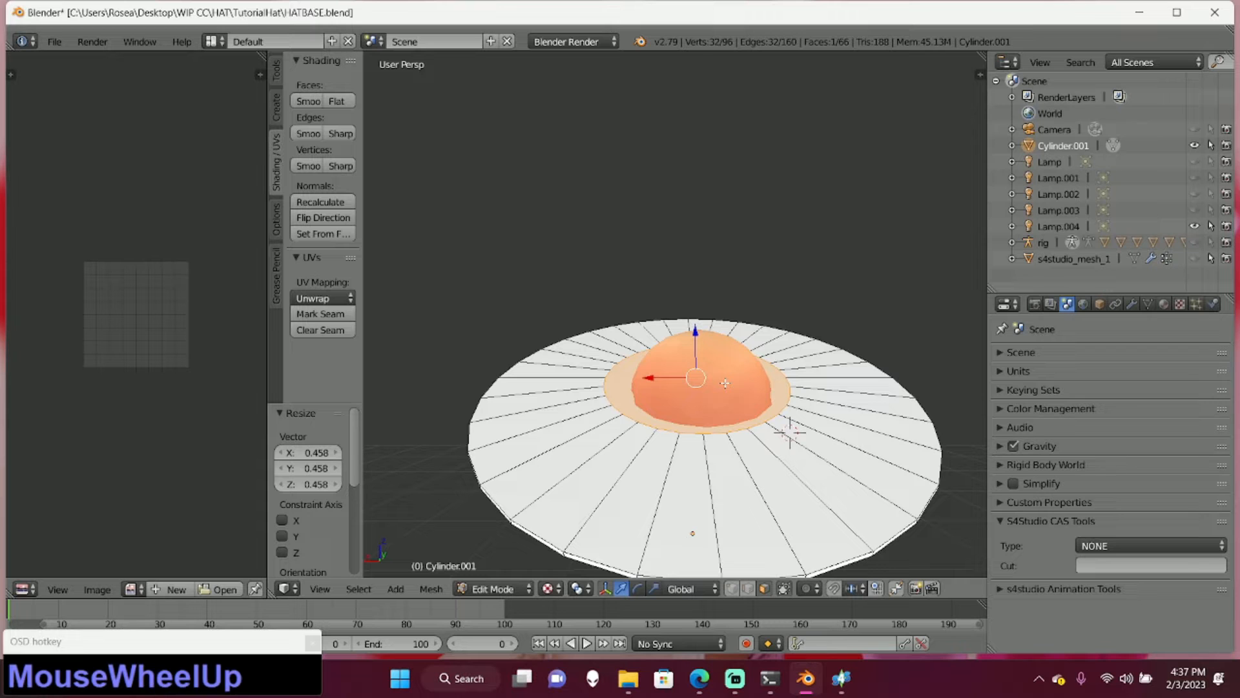
key(e)
click(724, 383)
drag(695, 339, 695, 323)
key(e)
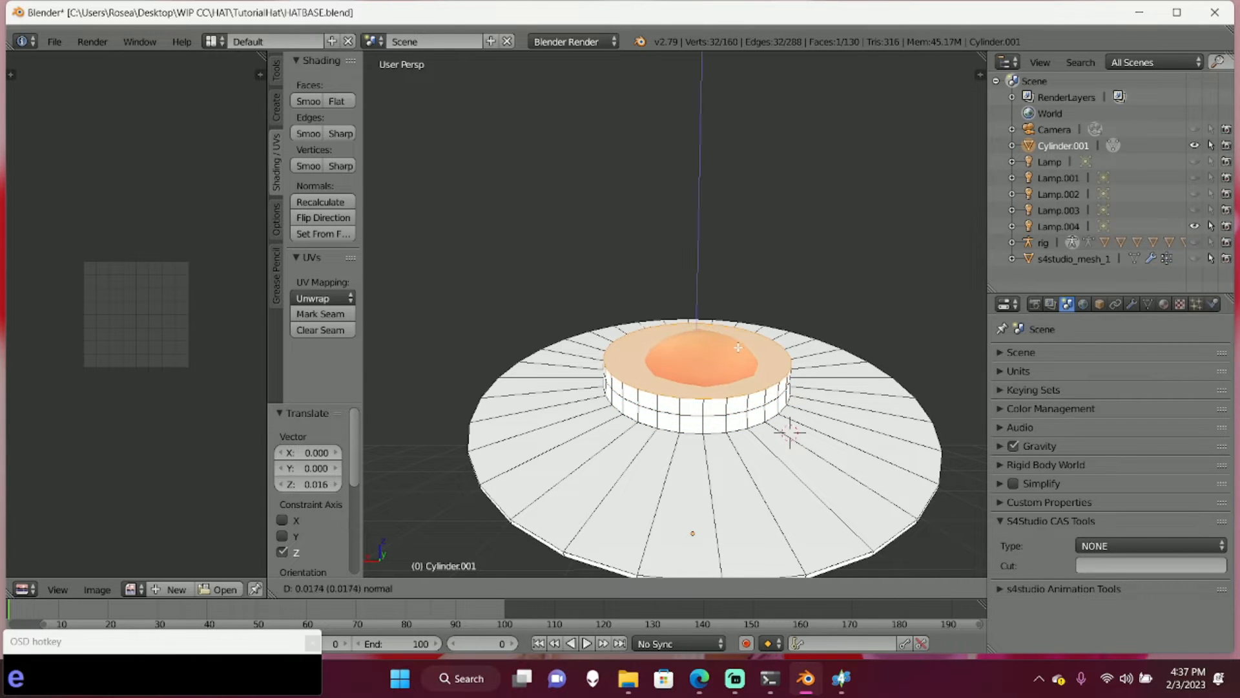
click(738, 345)
key(e)
click(738, 335)
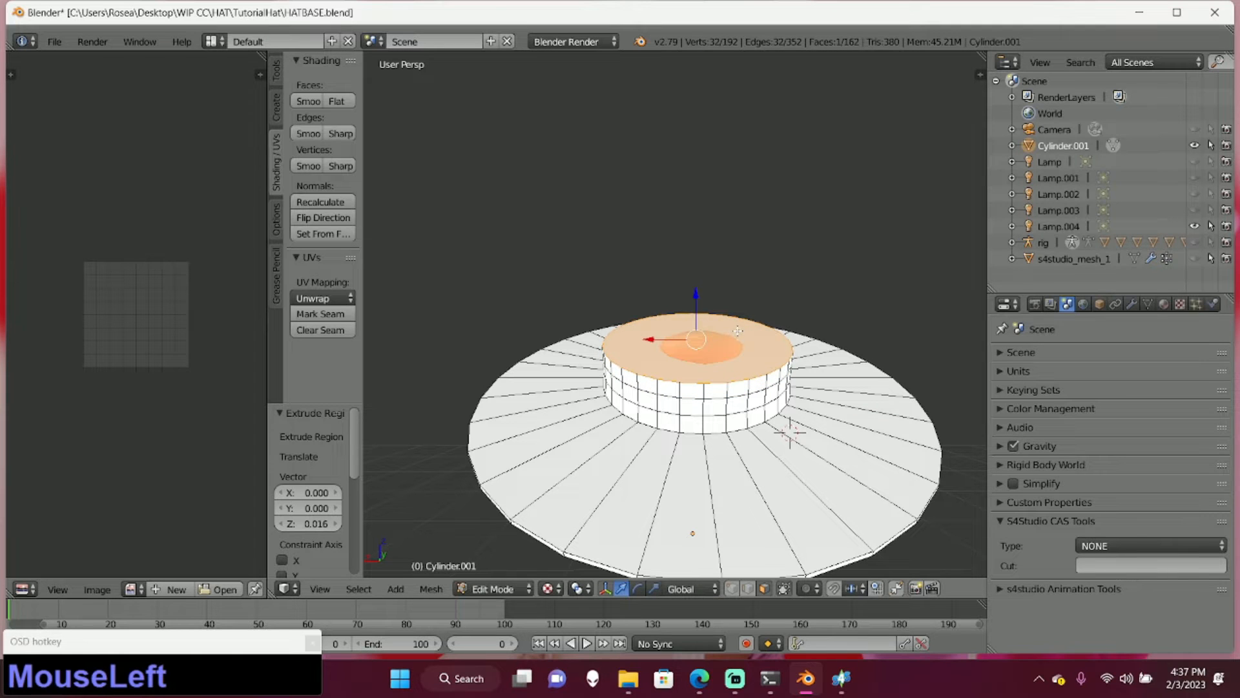
- Extrude the crown's top face inward to about 0.958, then raise and shrink it to begin rounding the crown
key(e)
key(s)
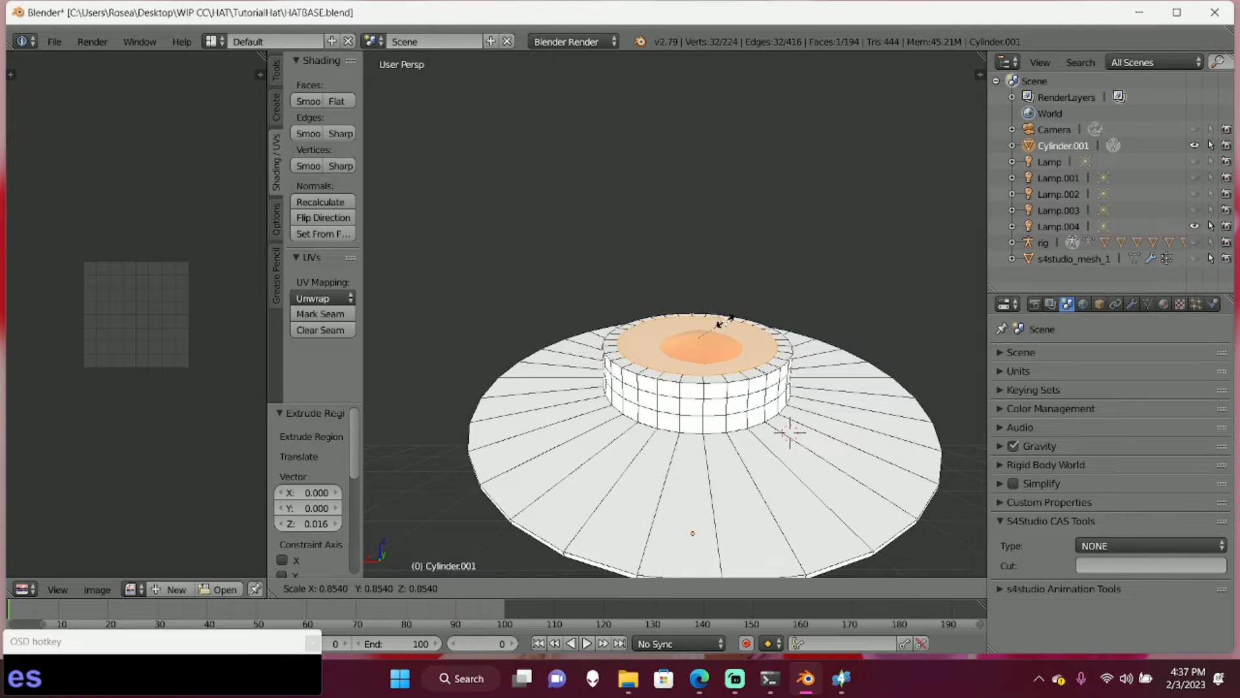
click(731, 320)
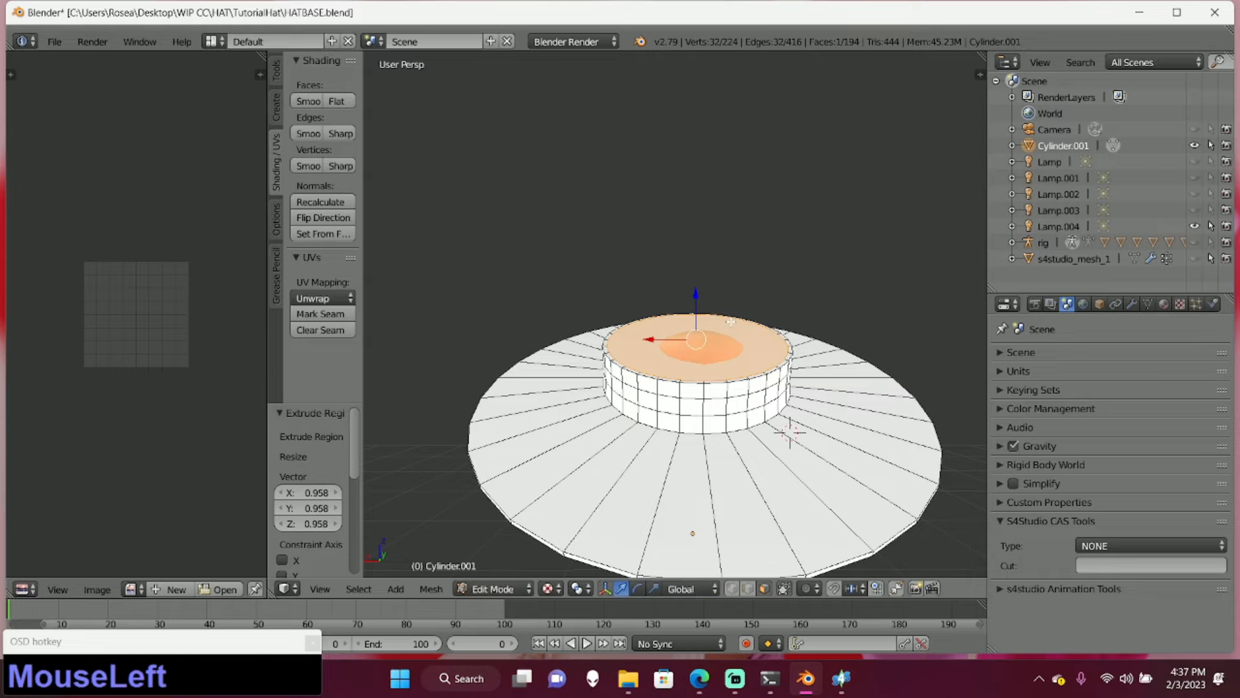
drag(695, 294, 701, 293)
mouse_move(700, 294)
middle_down()
mouse_move(667, 288)
mouse_move(706, 321)
mouse_move(698, 297)
middle_up()
key(s)
click(705, 321)
key(3)
mouse_move(701, 258)
mouse_down()
mouse_move(699, 239)
mouse_move(702, 260)
mouse_up()
- Extrude more narrowing rings over the crown, scaling the last to about 0.570 and lowering it about 0.005 along Z
key(e)
key(s)
click(702, 255)
key(e)
click(709, 273)
key(s)
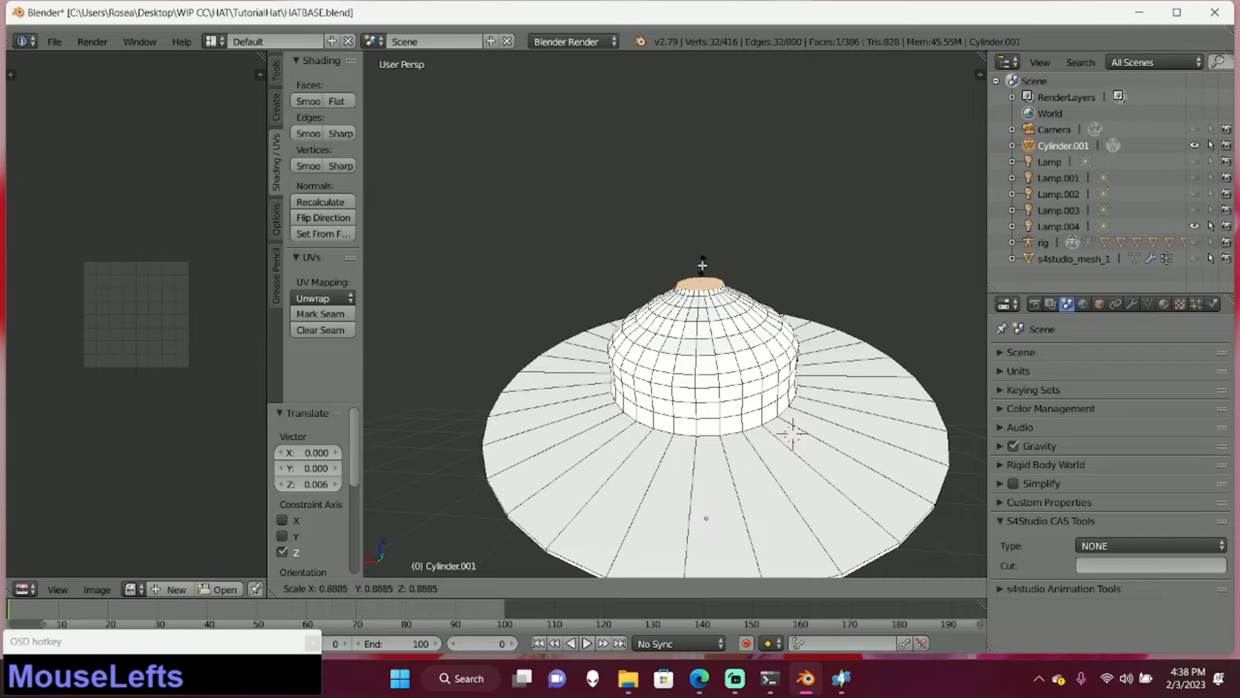
click(698, 271)
middle_drag(699, 271, 705, 244)
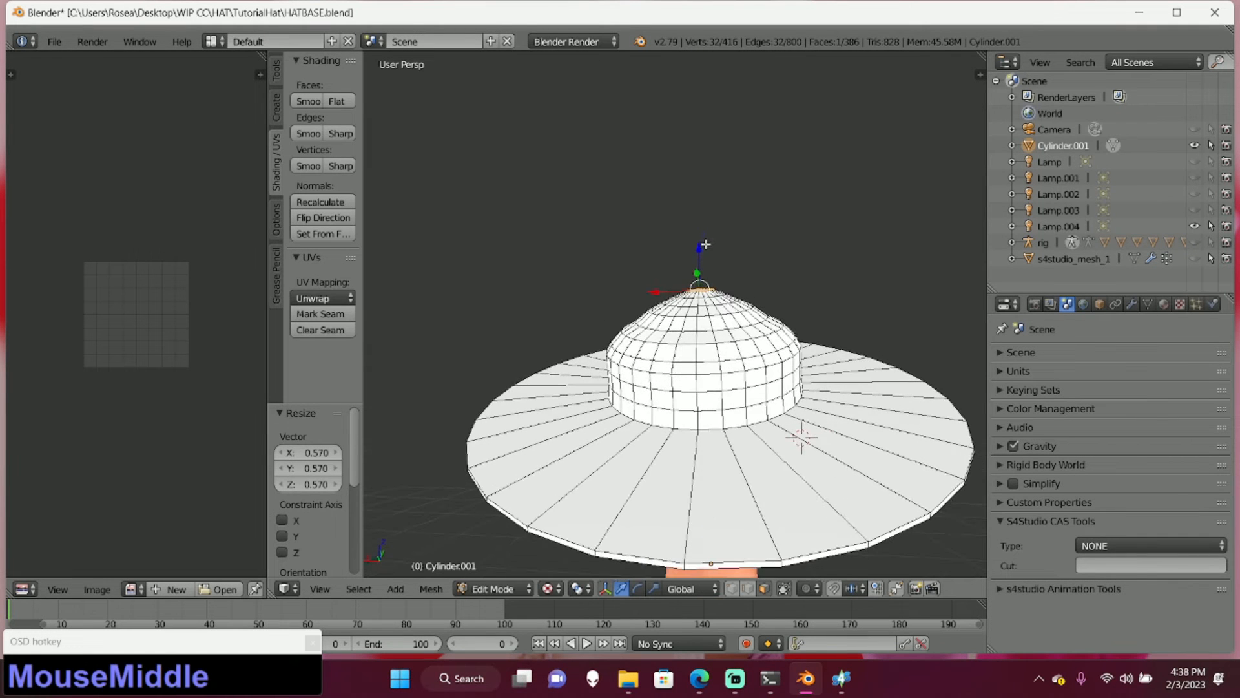
drag(699, 246, 701, 252)
middle_drag(700, 252, 877, 274)
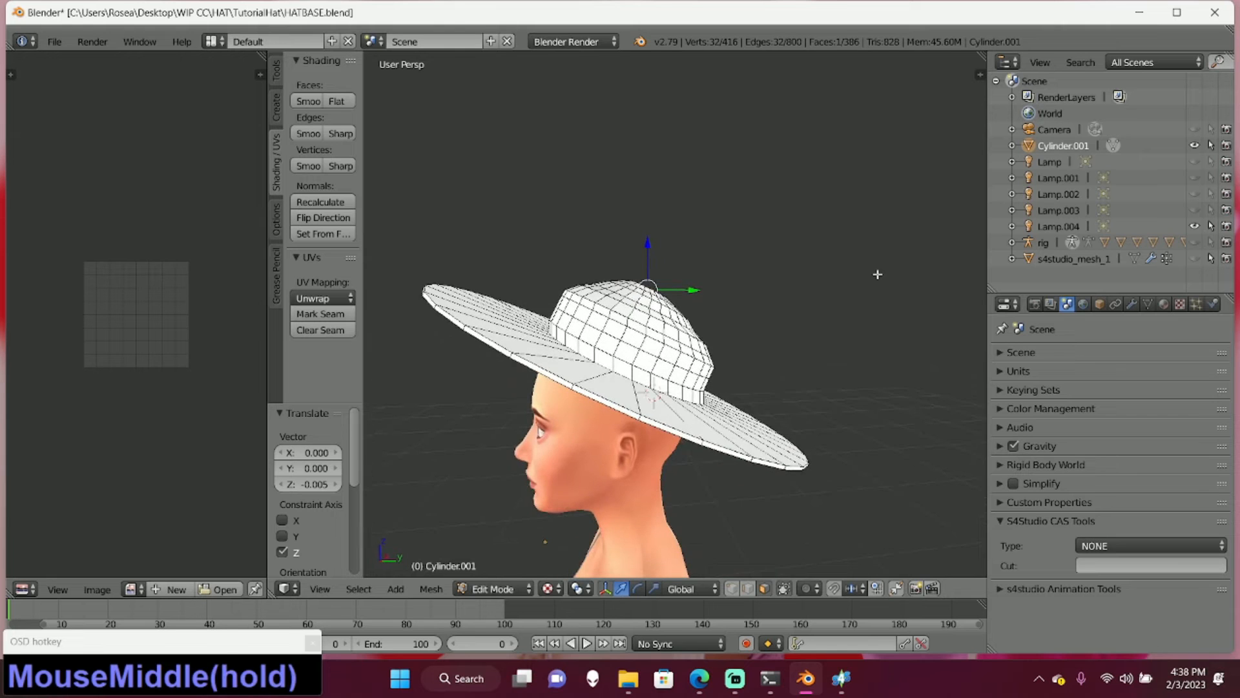
- Switch to edge selection and shift the crown's dented upper edge loop outward along Y
key(KP_3)
scroll(795, 307, up, 5)
mouse_move(780, 324)
shift+middle_down()
mouse_move(756, 365)
mouse_move(806, 338)
mouse_move(789, 335)
shift+middle_up()
scroll(805, 338, up, 1)
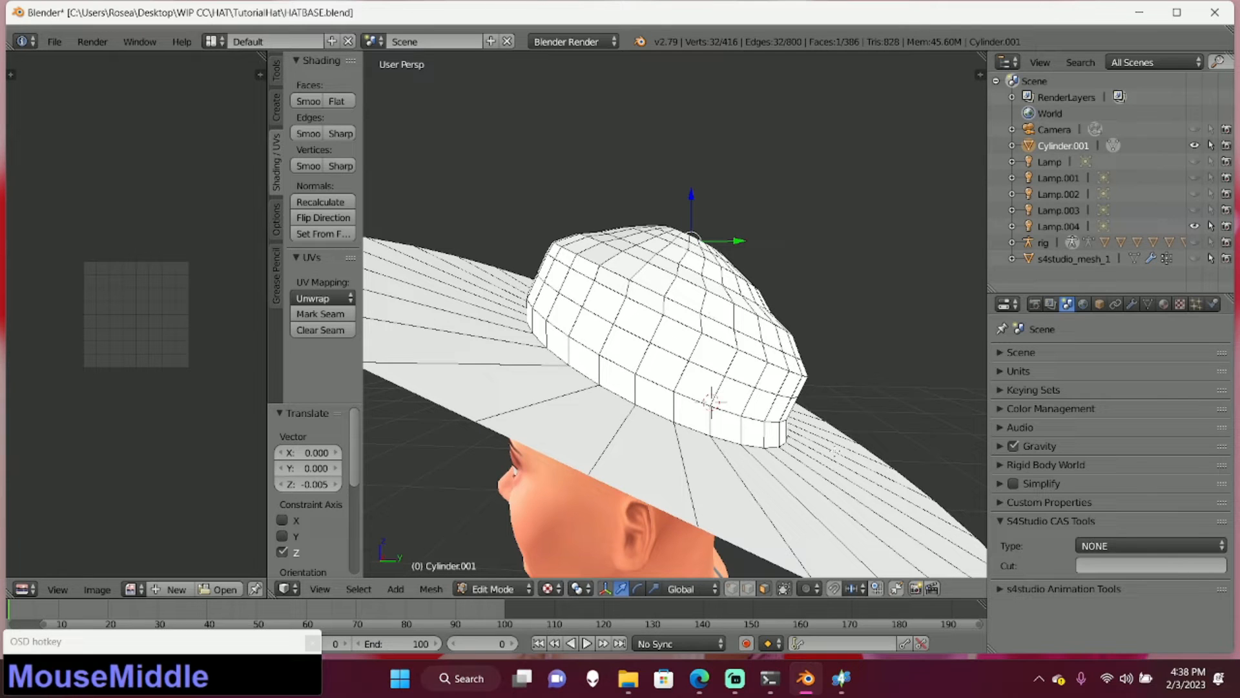
click(748, 591)
alt+click(696, 305)
drag(724, 300, 726, 299)
right_click(720, 292)
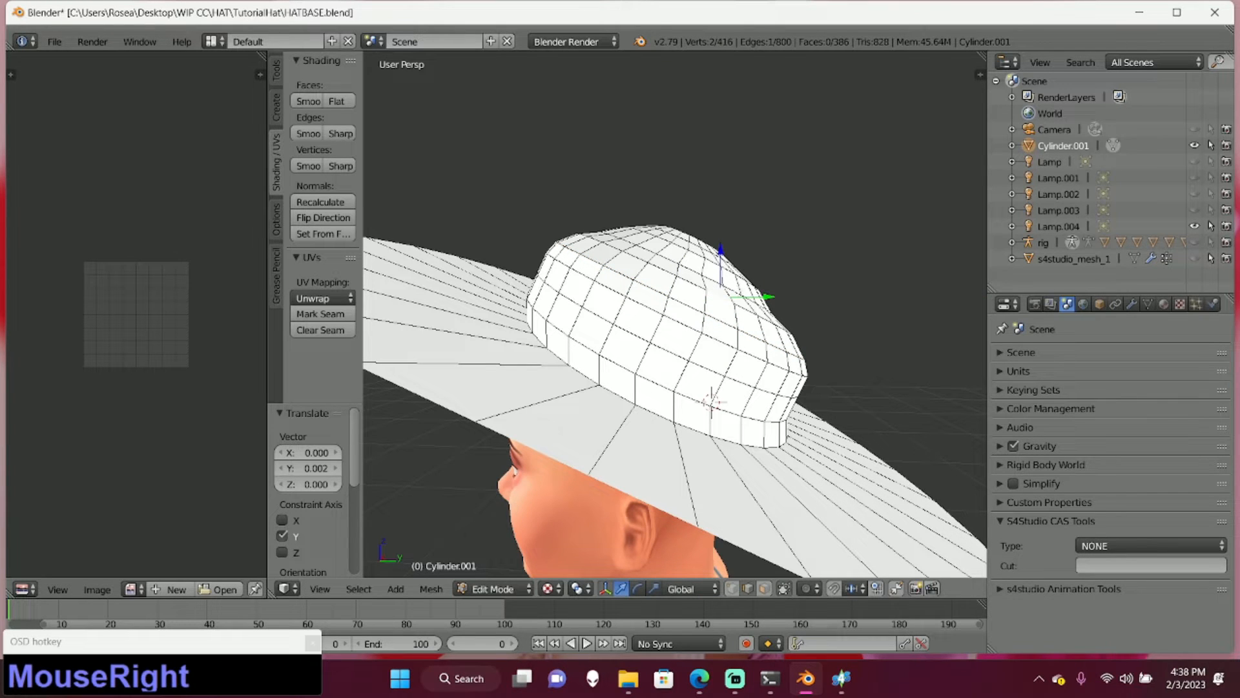
alt+right_click(720, 295)
drag(723, 296, 728, 274)
- Shift the next higher crown edge loop along Y and scale it to about 1.053
alt+right_click(699, 271)
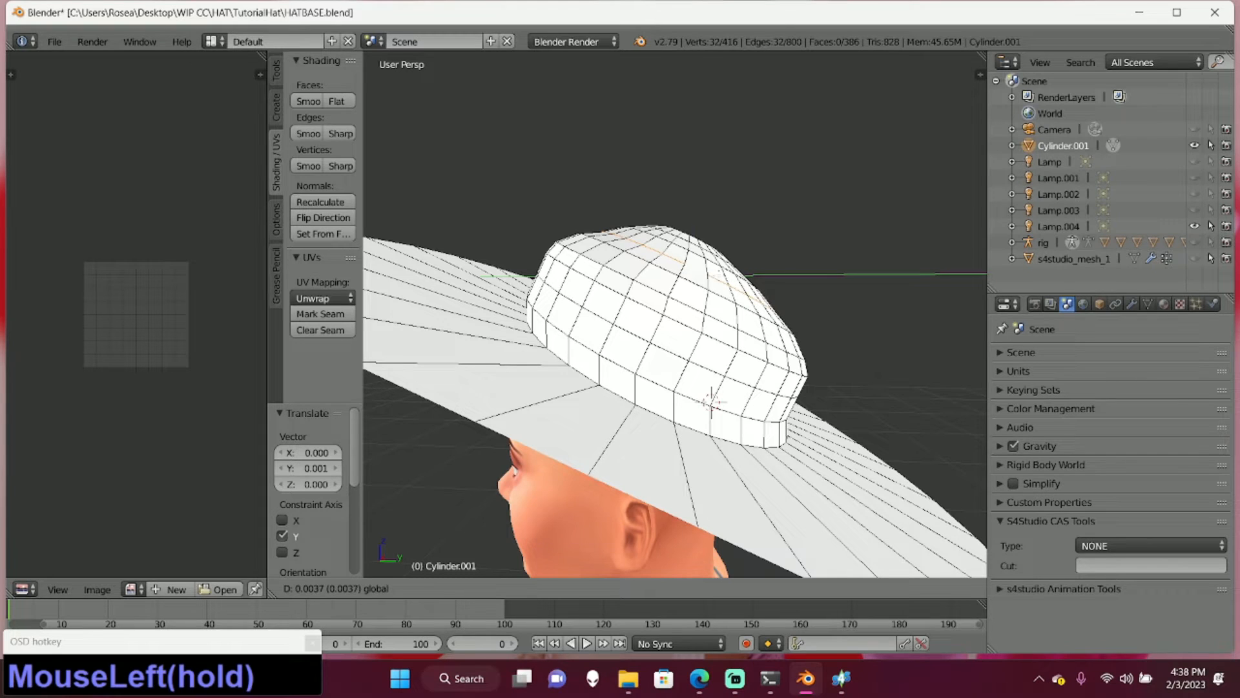
drag(739, 276, 739, 275)
mouse_move(731, 261)
middle_down()
mouse_move(728, 294)
mouse_move(722, 276)
middle_up()
key(s)
click(723, 276)
- Select several upper crown edge loops together and shift them backward along Y in side view
alt+right_click(691, 275)
right_click(689, 278)
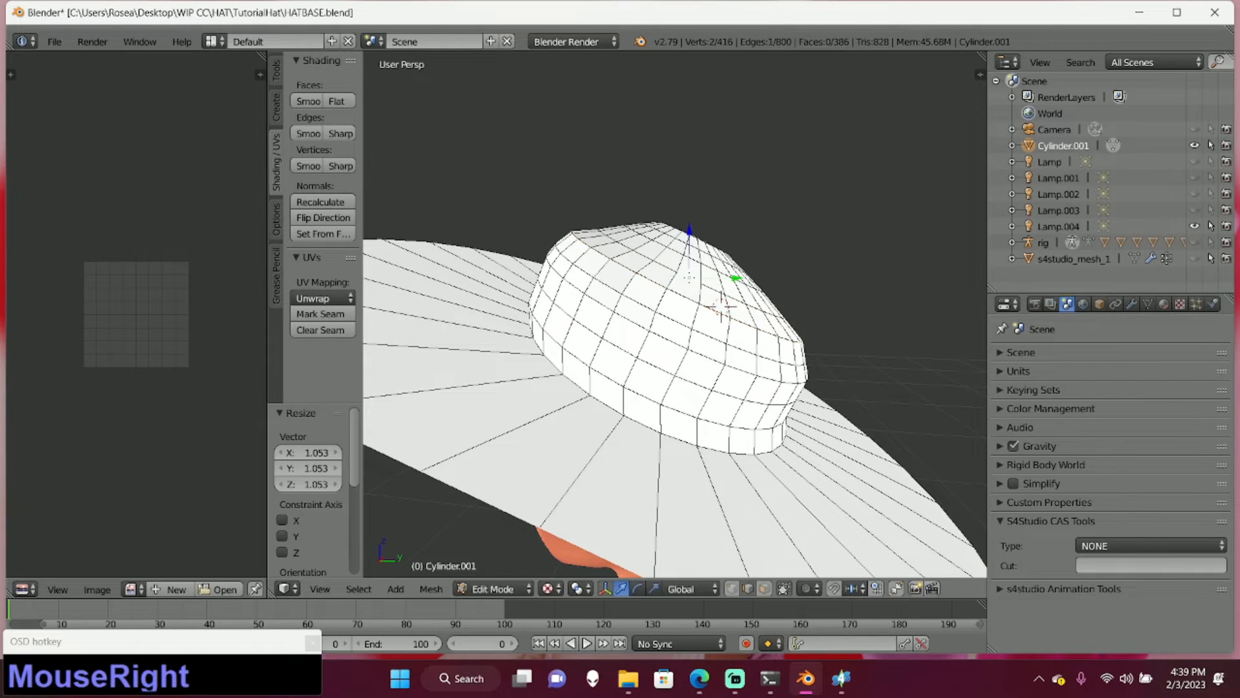
middle_drag(728, 285, 734, 326)
alt+right_click(734, 326)
alt+shift+right_click(728, 359)
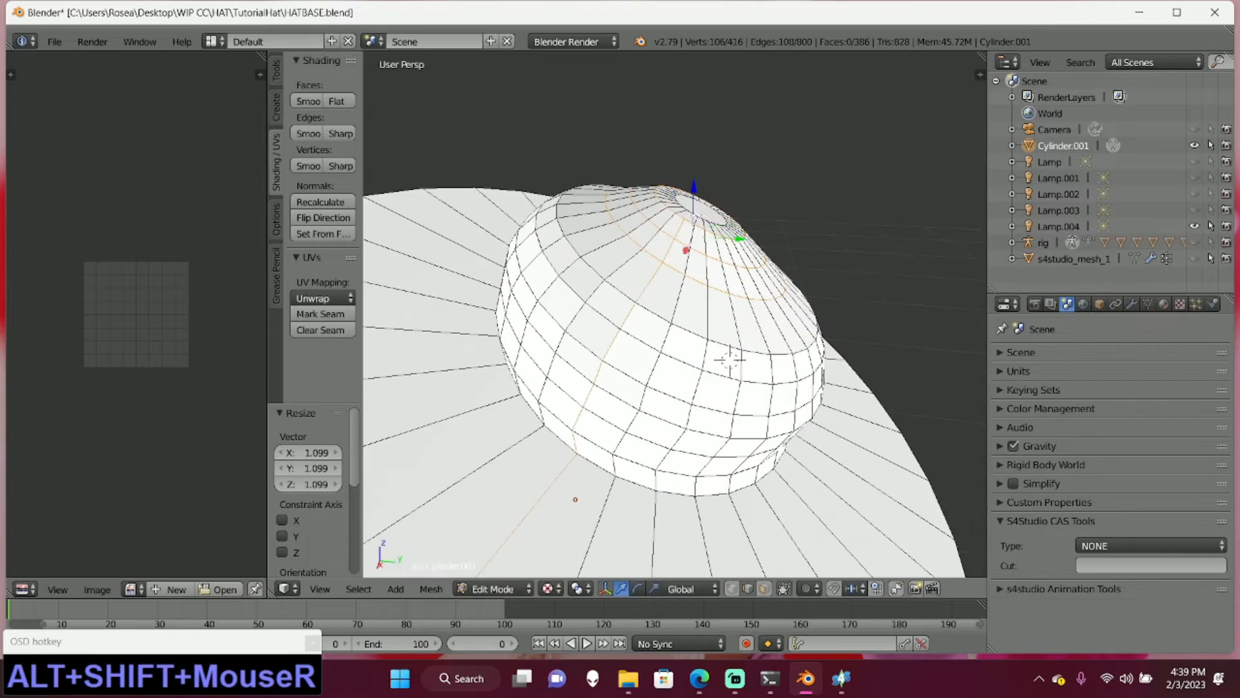
alt+shift+right_click(694, 219)
key(KP_3)
drag(743, 241, 751, 241)
- Select an edge loop near the crown's peak and scale it to round off the top
middle_drag(752, 241, 712, 271)
scroll(697, 258, up, 1)
alt+right_click(685, 242)
key(s)
click(680, 237)
key(s)
click(578, 165)
- Check the hat in Object Mode, shift another crown edge loop along Y, and undo the last change
middle_drag(578, 166, 550, 226)
key(Tab)
scroll(452, 157, down, 4)
scroll(633, 265, up, 2)
key(Tab)
middle_drag(803, 351, 809, 349)
alt+right_click(699, 375)
drag(670, 305, 722, 312)
alt+right_click(696, 330)
shift+click(710, 313)
key(ctrl+z)
- Review the hat's shape in Object Mode and scale the selected crown edge loop
key(Tab)
scroll(752, 295, down, 2)
middle_drag(752, 296, 743, 329)
key(Tab)
key(s)
click(775, 349)
- Select the whole hat mesh, scale it to fit the head, and raise it about 0.006 along Z
key(a)
key(a)
key(s)
middle_drag(646, 381, 836, 390)
drag(670, 260, 671, 253)
- Select the crown's edge loops together and shift them in side view to adjust the crown's profile
middle_drag(581, 342, 872, 326)
alt+right_click(679, 391)
alt+shift+right_click(677, 372)
alt+shift+right_click(674, 355)
alt+shift+right_click(673, 338)
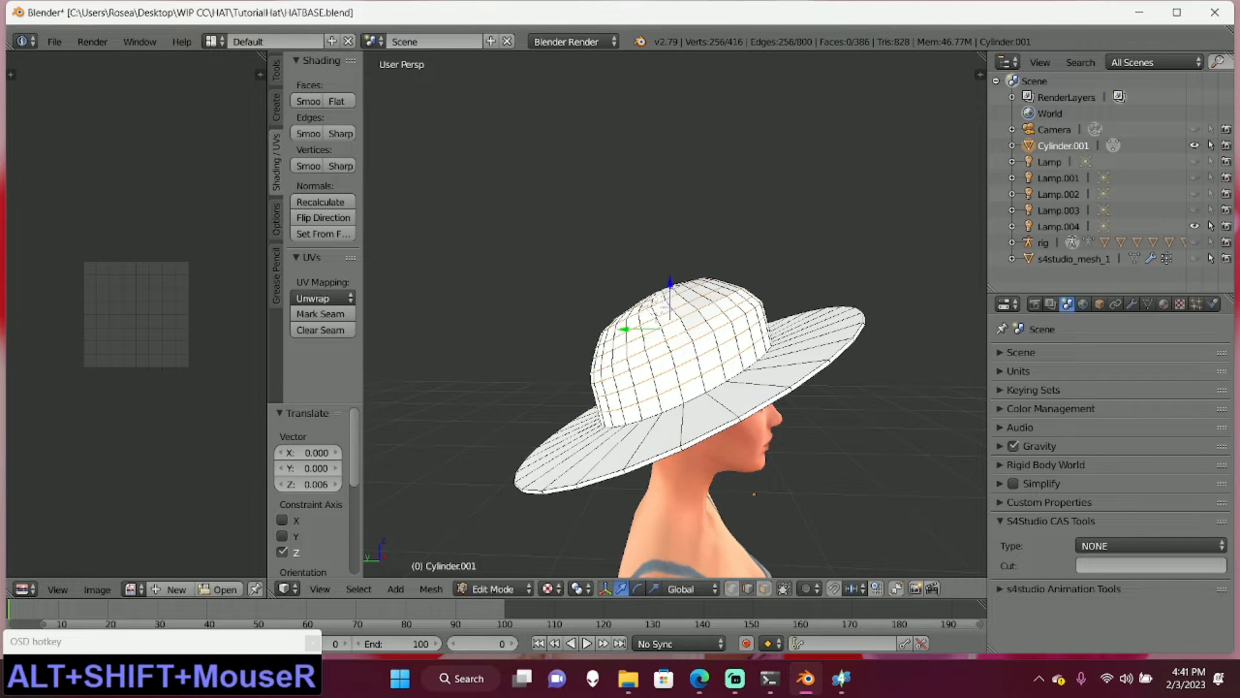
middle_drag(672, 323, 801, 368)
key(KP_3)
drag(713, 321, 722, 337)
- Select an individual upper crown edge loop and shift it along Y to smooth the dome's outline
alt+right_click(672, 370)
alt+right_click(650, 331)
alt+right_click(666, 336)
scroll(722, 337, up, 1)
shift+middle_drag(717, 332, 675, 315)
alt+right_click(656, 324)
drag(688, 318, 711, 315)
alt+right_click(658, 313)
- Leave Edit Mode and examine the hat's shape and fit on the head from the front
key(Tab)
middle_drag(701, 300, 772, 342)
key(a)
key(a)
key(1)
shift+middle_drag(742, 439, 770, 471)
click(680, 362)
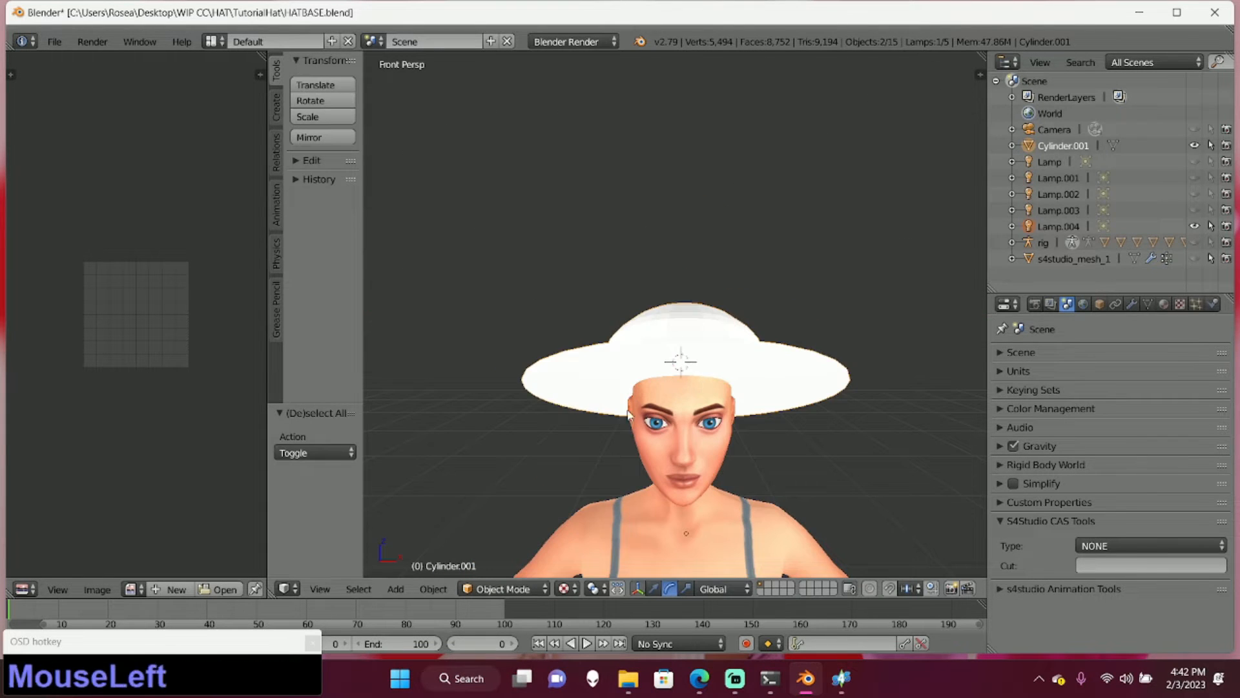
- Select the whole hat mesh, scale it, and shift it sideways into place over the head
key(Tab)
key(a)
key(a)
drag(684, 303, 659, 313)
key(s)
middle_drag(646, 387, 785, 388)
drag(746, 336, 740, 321)
click(621, 588)
drag(647, 349, 658, 349)
- Rotate the hat mesh in side view and shift it so it sits tilted back on the head
middle_drag(853, 416, 599, 430)
click(636, 589)
drag(701, 372, 704, 349)
middle_drag(555, 414, 834, 413)
click(621, 589)
drag(686, 350, 715, 349)
key(1)
- Apply smooth shading to the hat mesh's faces and mark all its vertices as smooth
mouse_move(801, 297)
middle_down()
mouse_move(536, 313)
mouse_move(569, 278)
mouse_move(774, 321)
mouse_move(744, 306)
mouse_move(764, 332)
mouse_move(861, 336)
mouse_move(768, 350)
middle_up()
key(Tab)
key(Tab)
scroll(756, 345, up, 3)
key(Tab)
key(Tab)
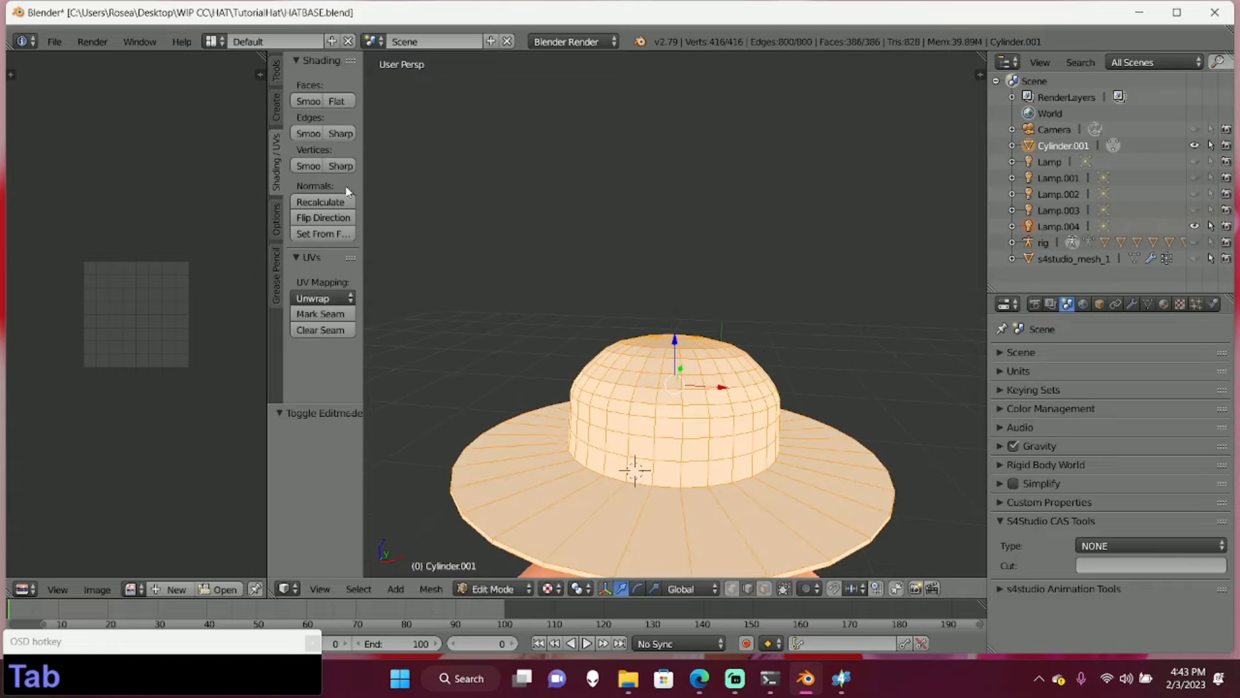
click(310, 101)
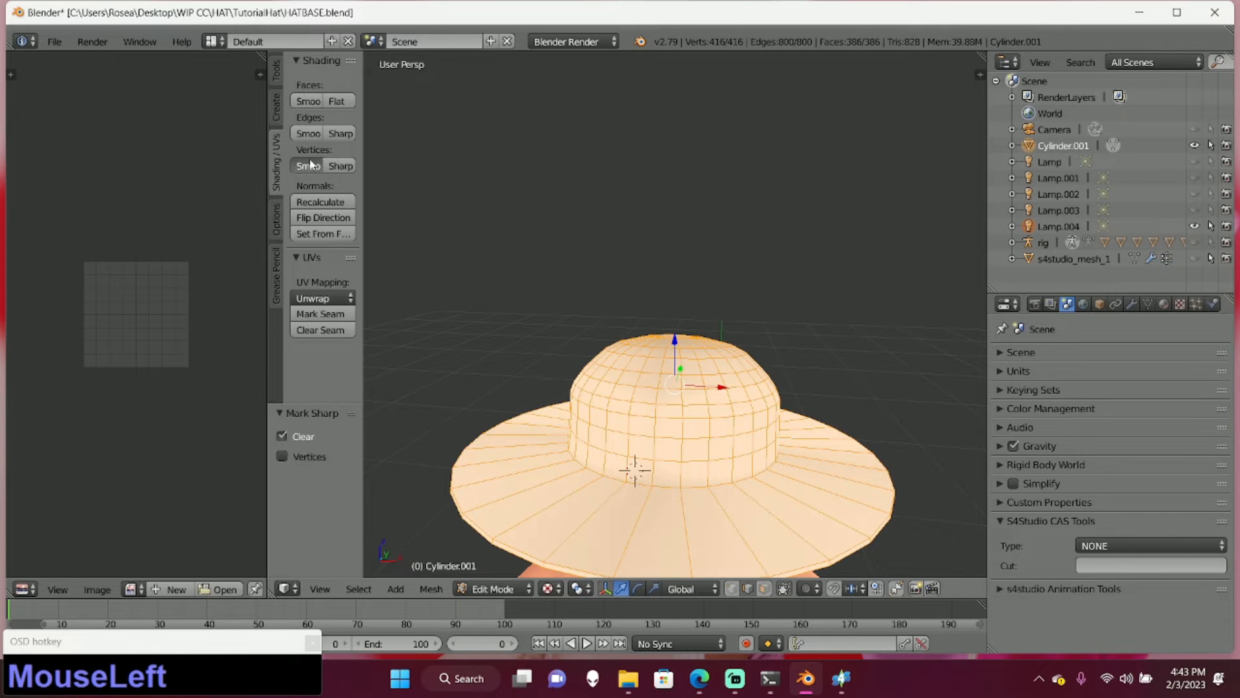
click(309, 165)
key(Tab)
mouse_move(518, 139)
middle_down()
mouse_move(634, 244)
mouse_move(532, 232)
mouse_move(418, 193)
mouse_move(980, 243)
mouse_move(537, 279)
mouse_move(651, 241)
mouse_move(696, 250)
middle_up()
key(Tab)
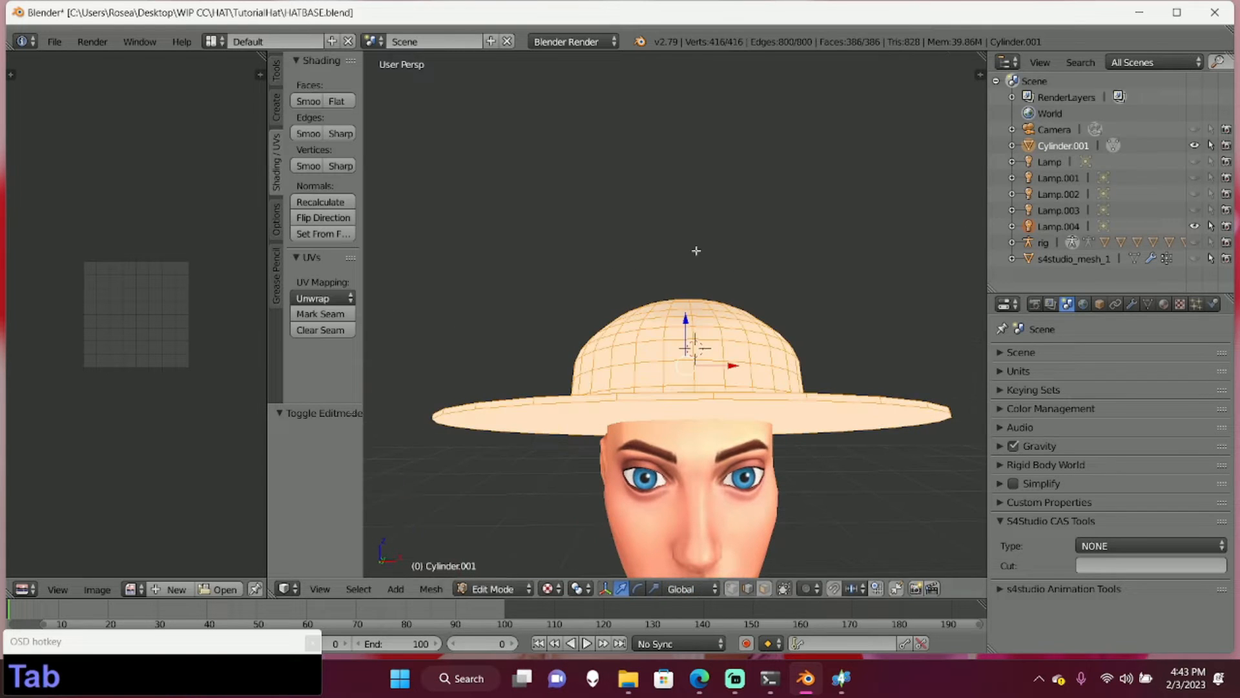
- Enable Auto Smooth for the hat's normals and leave Edit Mode
click(1147, 304)
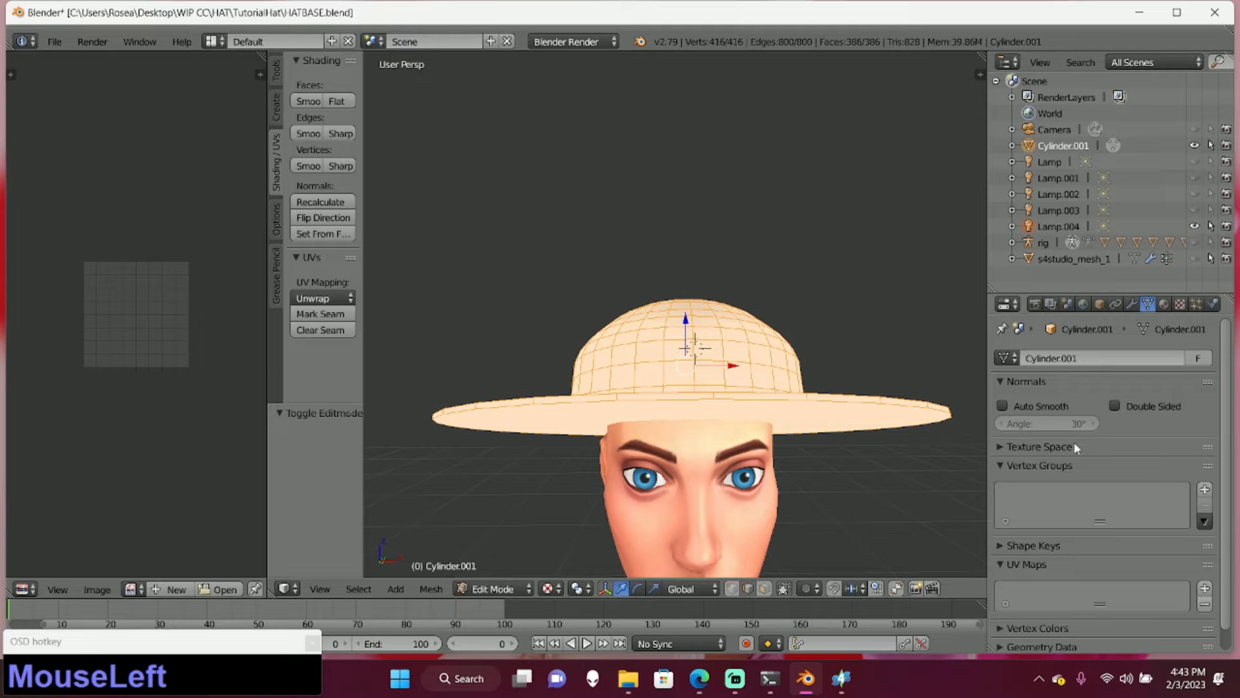
scroll(1049, 517, down, 1)
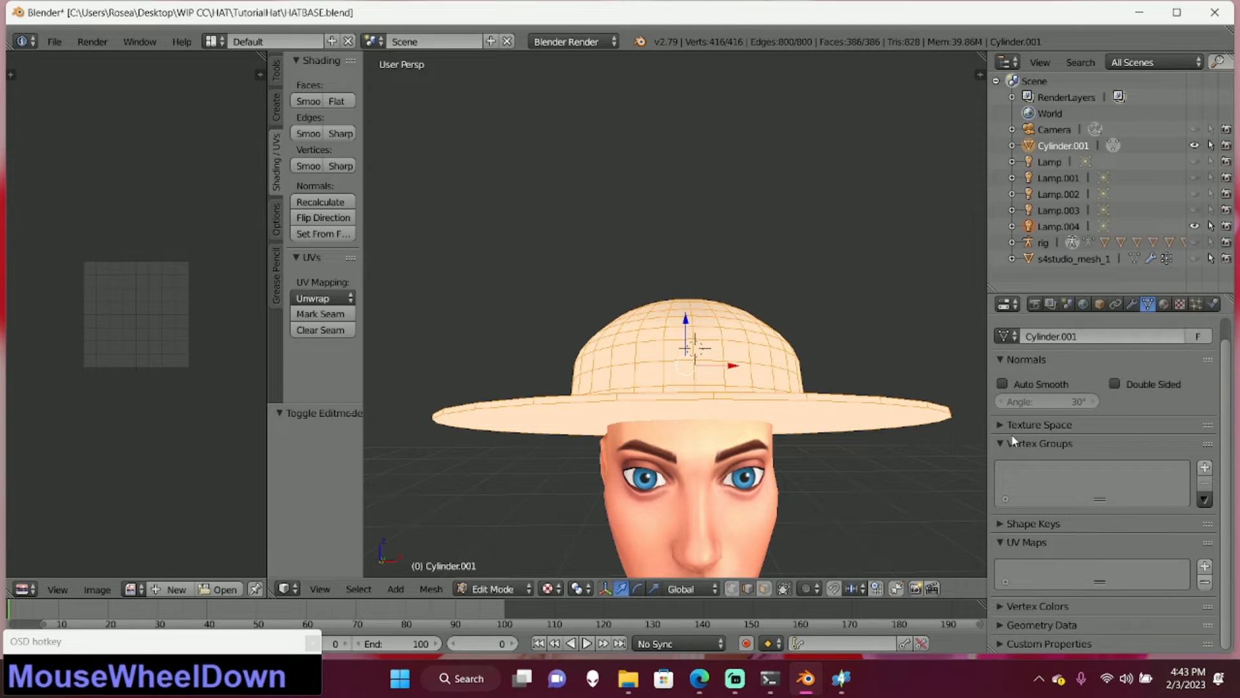
click(1003, 384)
key(Tab)
middle_drag(889, 347, 854, 365)
scroll(866, 372, down, 5)
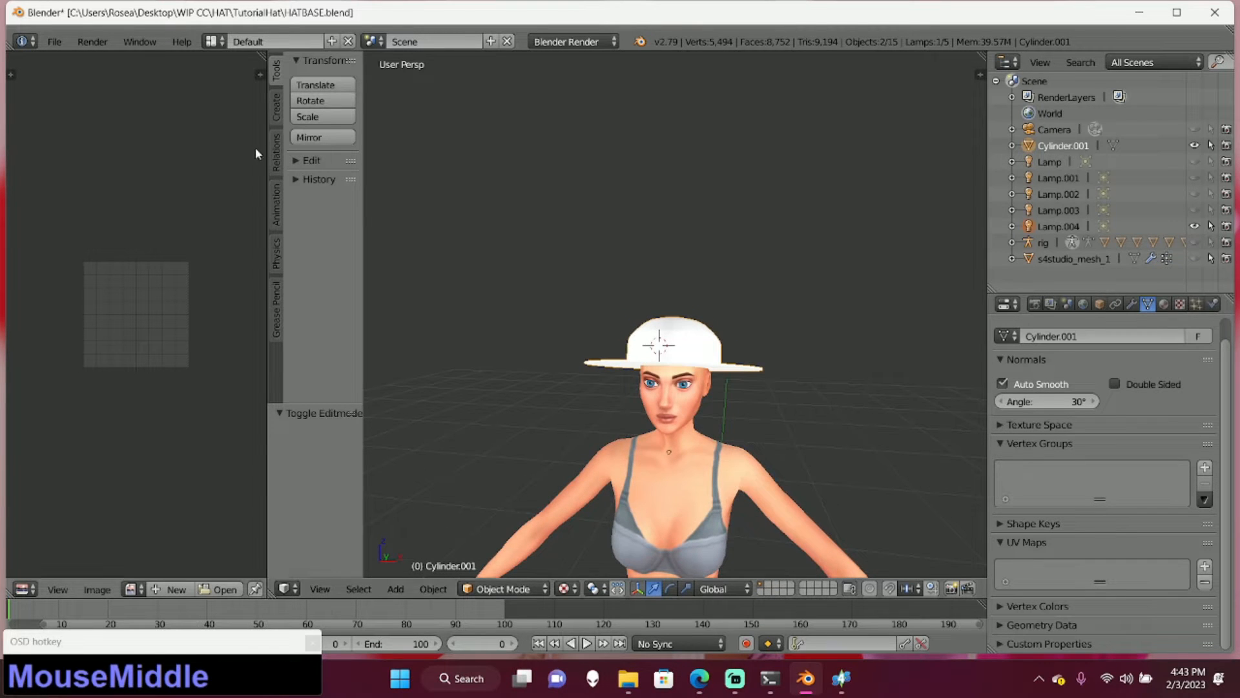
- Switch the hat to Sculpt Mode and pull the brim into soft waves with the Grab brush
scroll(559, 384, up, 3)
middle_drag(561, 377, 581, 378)
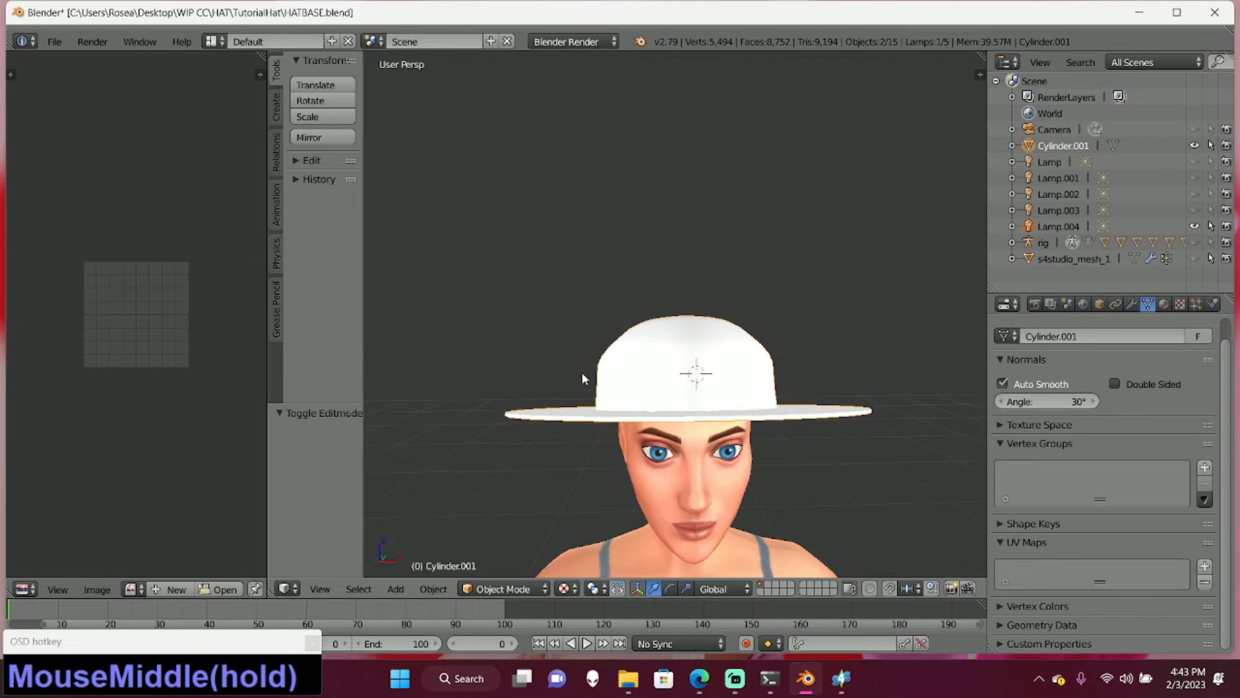
click(507, 589)
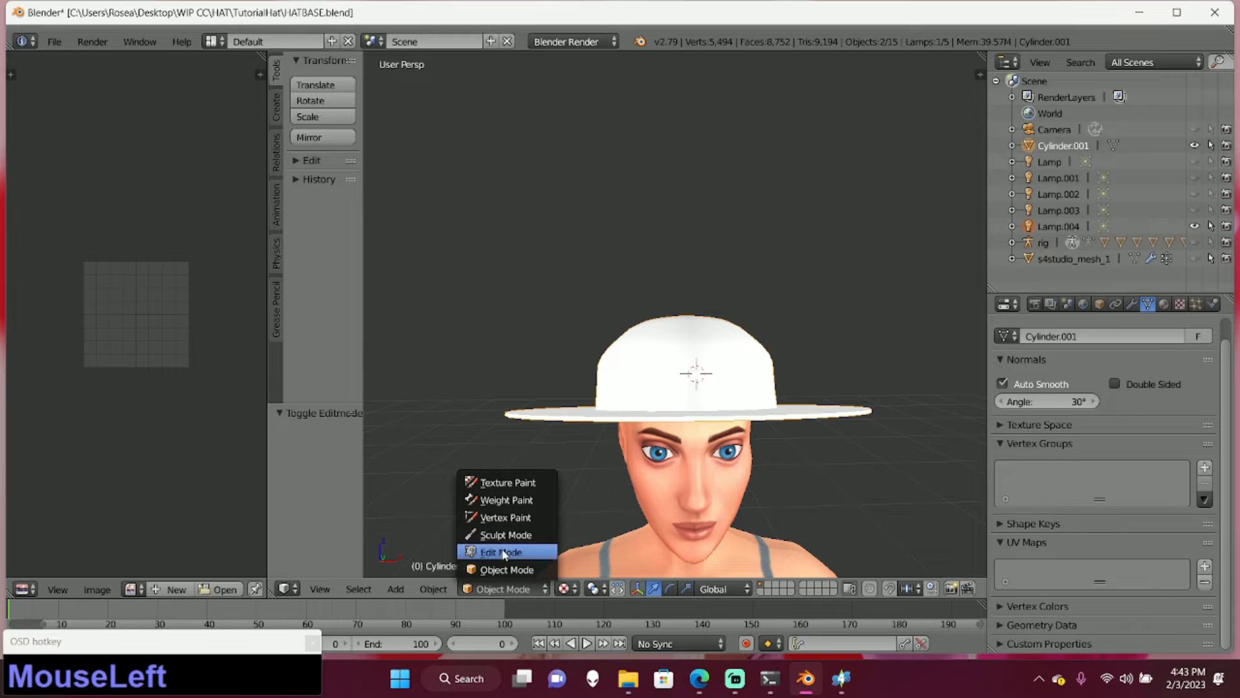
click(509, 532)
click(316, 143)
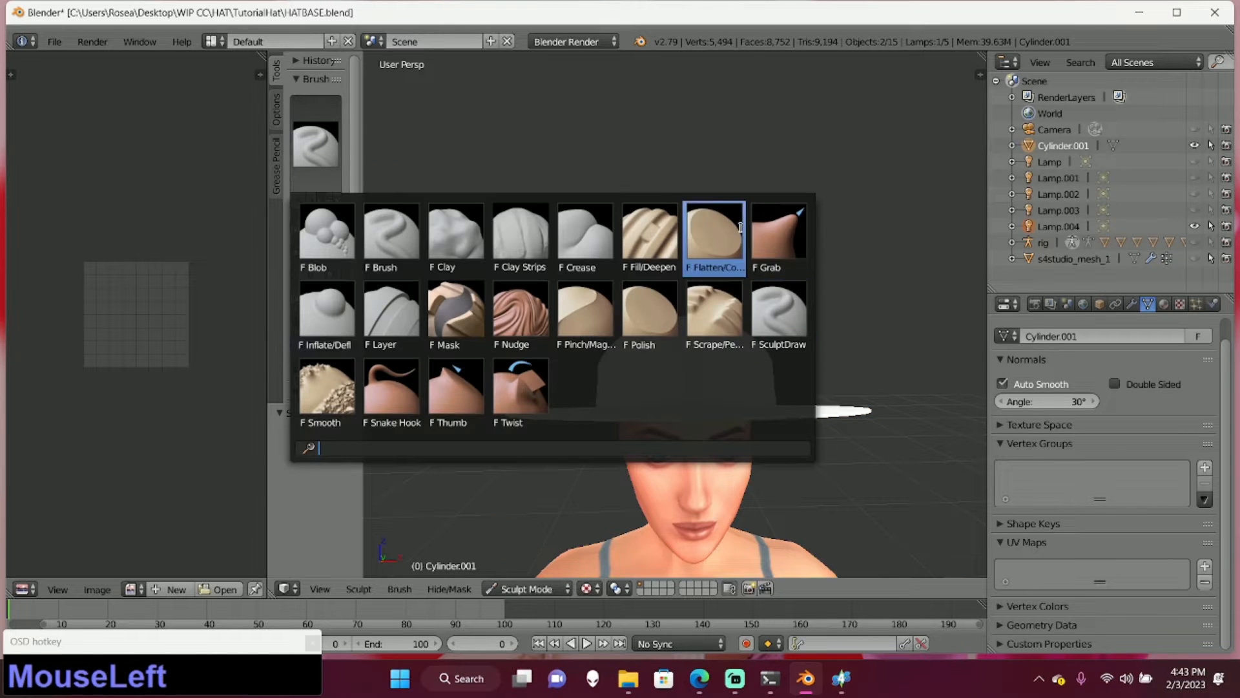
click(773, 240)
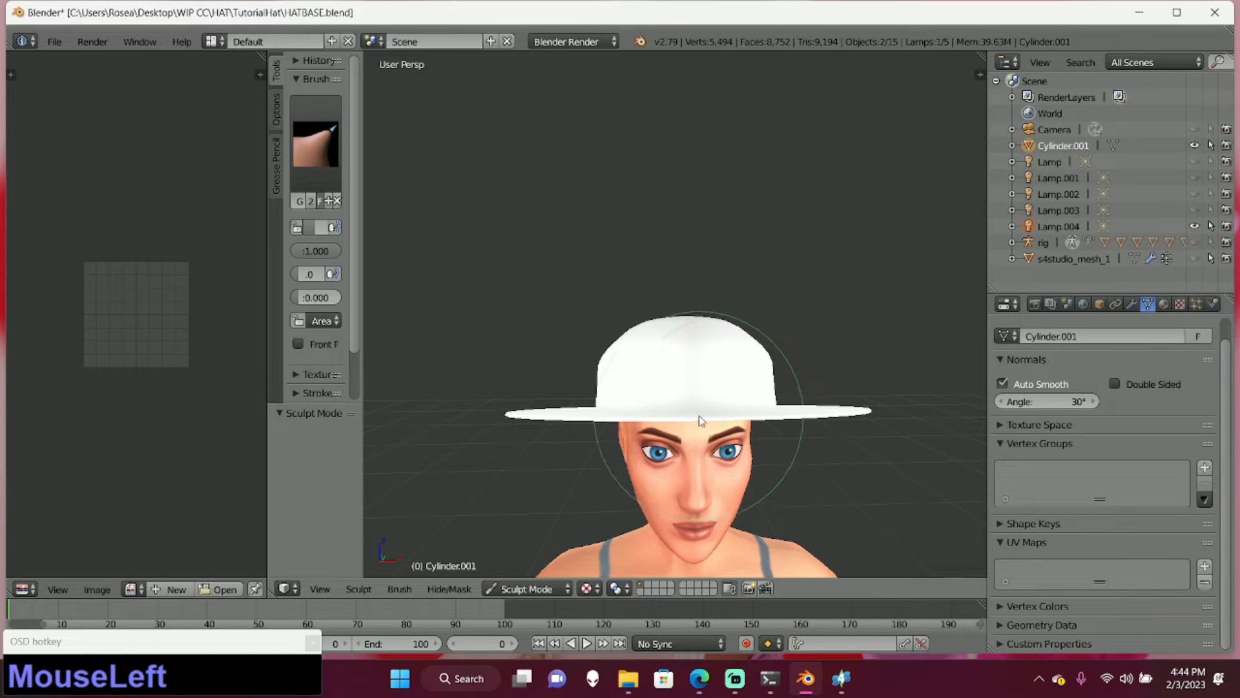
drag(699, 417, 699, 428)
middle_drag(699, 434, 648, 412)
click(806, 405)
- Add a new material to the hat and give it a light tan diffuse color
click(1164, 303)
click(1069, 410)
click(1046, 606)
drag(1087, 414, 1087, 460)
drag(1011, 450, 1005, 475)
- Finish sculpting the brim, return to Object Mode, and nudge the hat mesh slightly upward in Edit Mode
mouse_move(762, 372)
middle_down()
mouse_move(955, 388)
mouse_move(775, 400)
mouse_move(727, 421)
mouse_move(805, 382)
mouse_move(505, 396)
mouse_move(789, 448)
mouse_move(645, 492)
middle_up()
click(773, 405)
scroll(788, 448, up, 3)
click(527, 589)
click(523, 572)
key(Tab)
drag(680, 303, 680, 294)
click(621, 589)
key(Tab)
- Add a Bezier circle curve to serve as the hat band
middle_drag(684, 387, 860, 332)
key(shift+a)
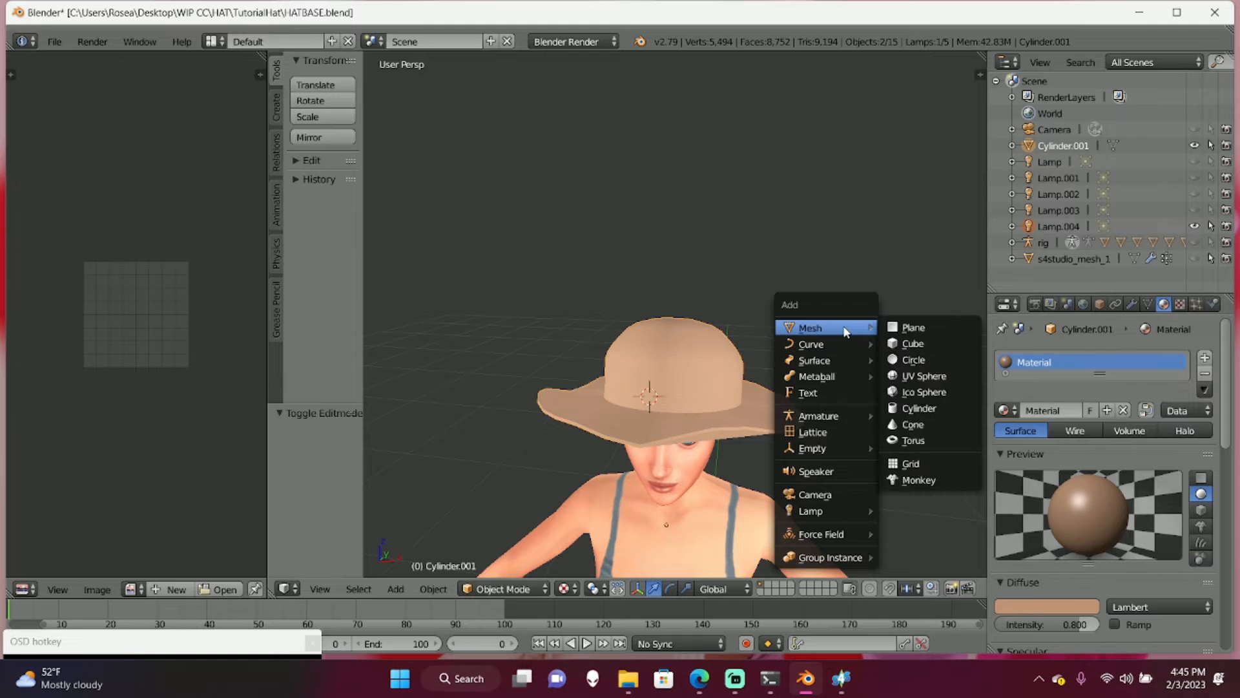
mouse_move(848, 346)
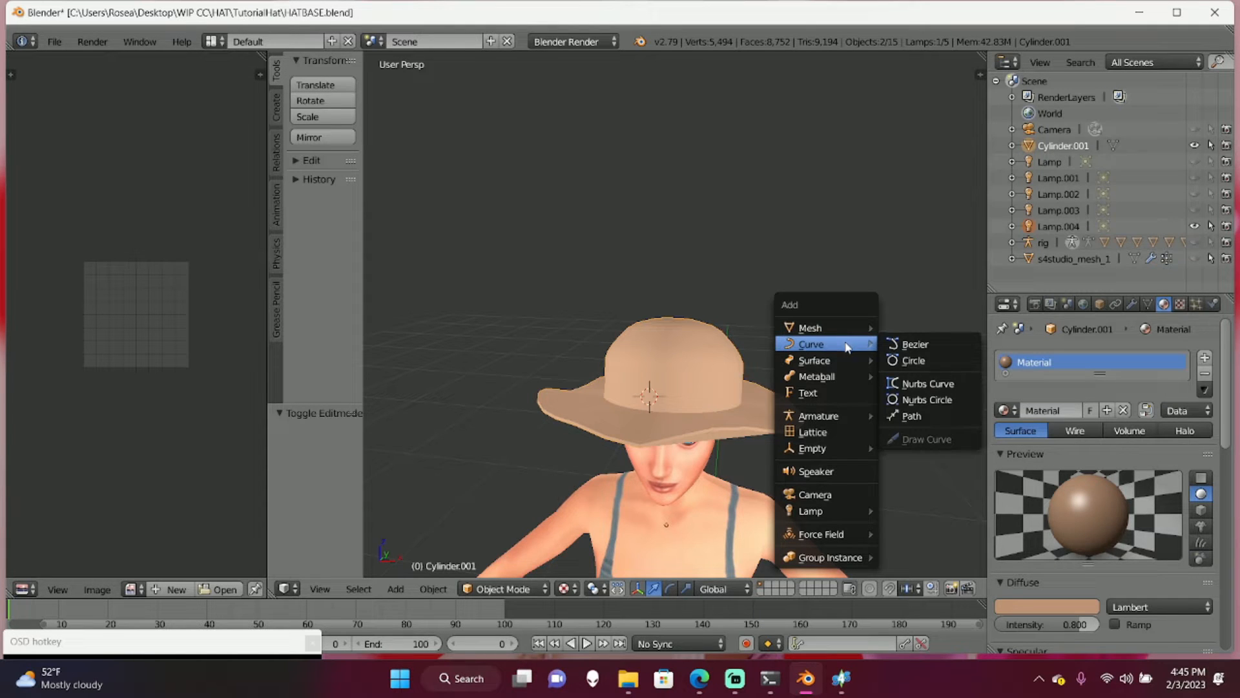
click(916, 359)
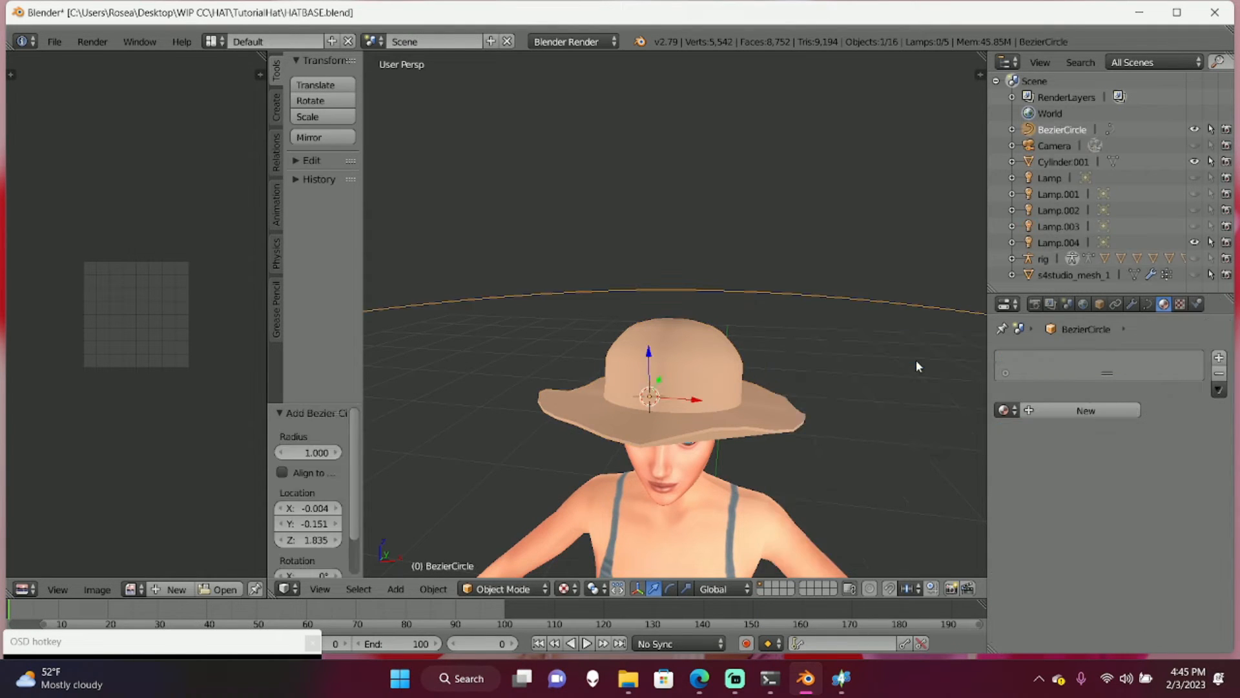
- Set the Bezier circle's geometry Extrude to 0.024 to turn it into a ribbon
click(1100, 304)
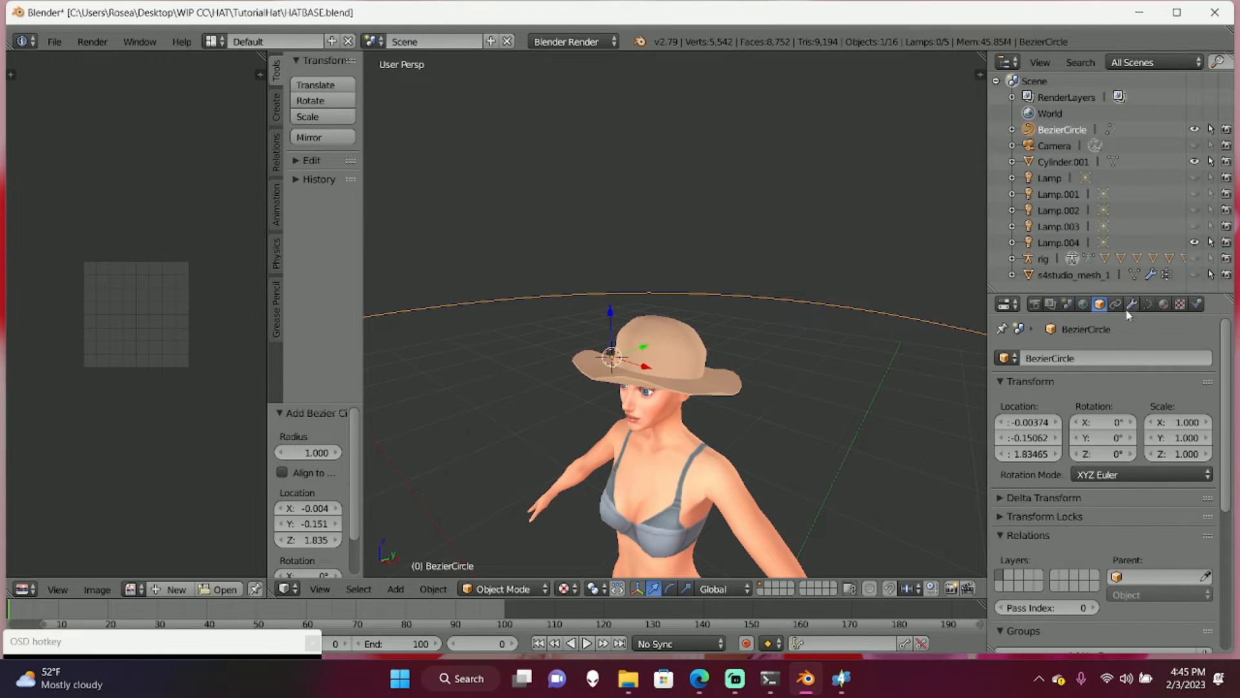
click(1147, 305)
scroll(1041, 510, down, 4)
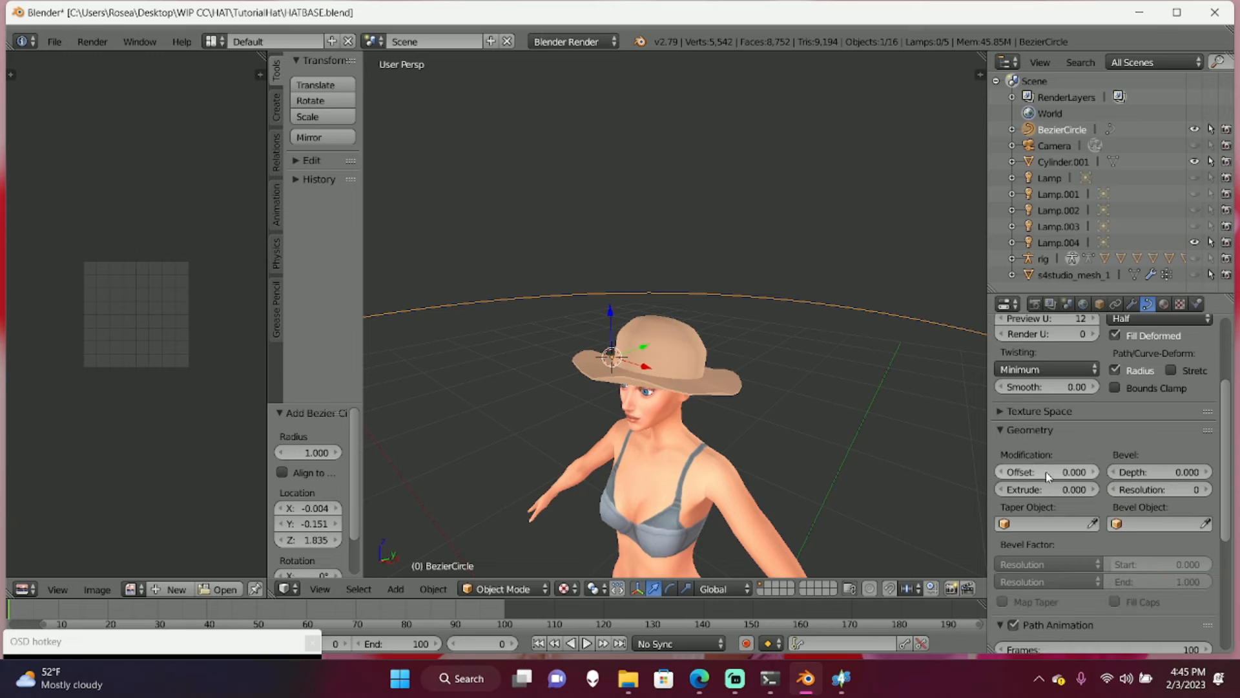
scroll(1023, 447, down, 3)
scroll(884, 389, down, 5)
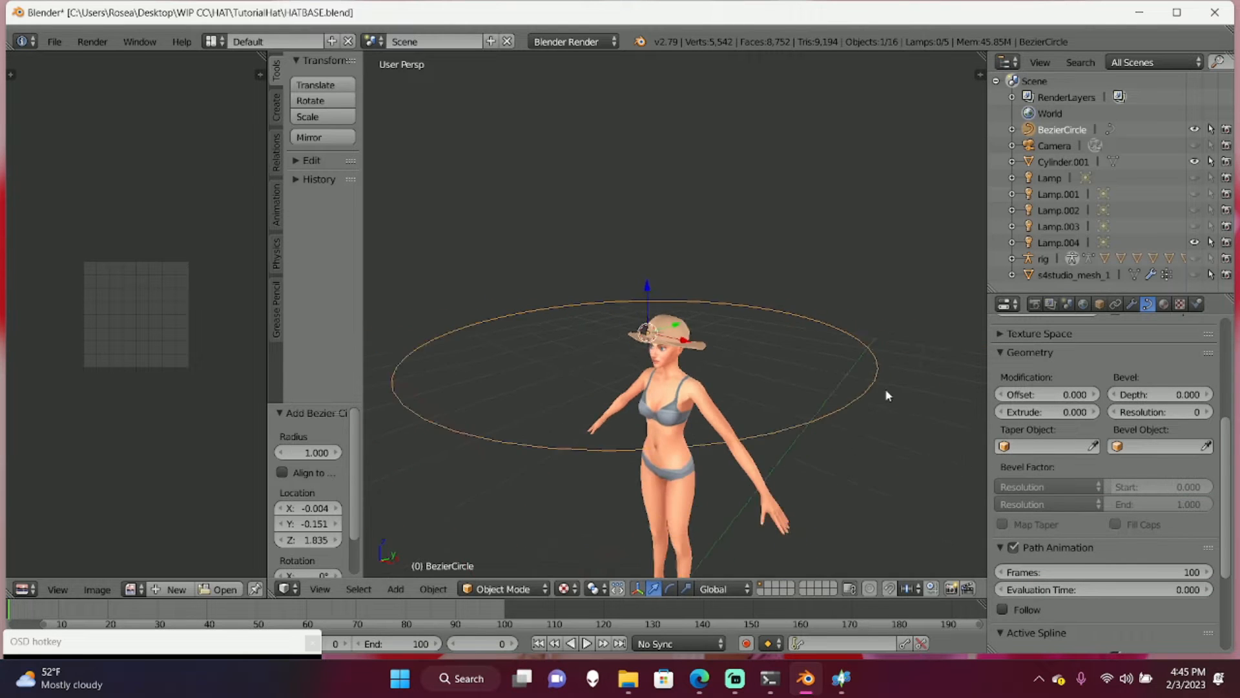
scroll(923, 389, up, 3)
drag(1047, 412, 1075, 412)
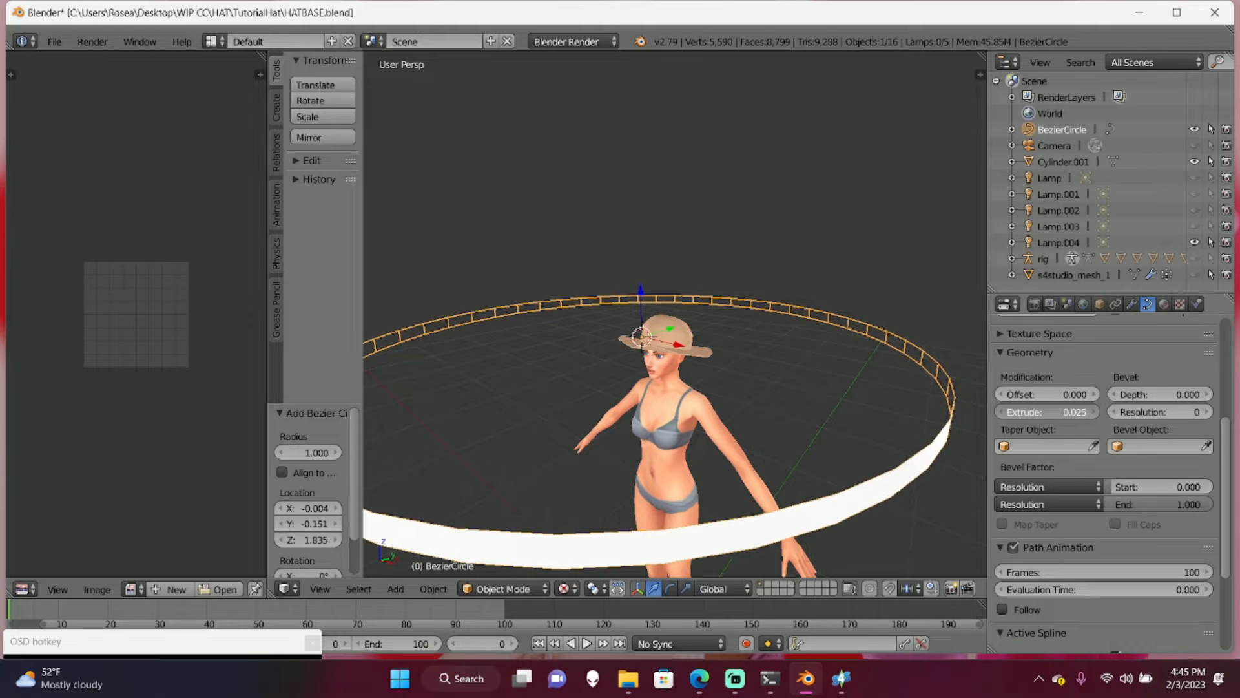
- Scale the ribbon circle to 0.135 and increase its Extrude to 0.058
key(s)
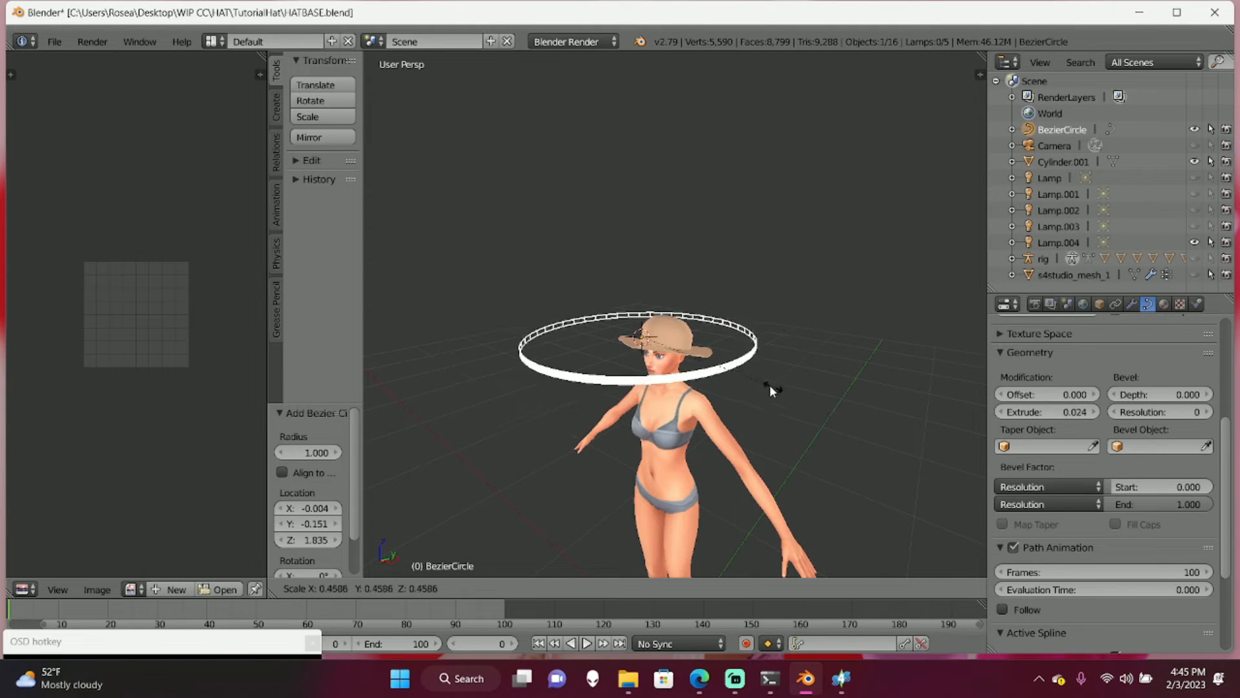
click(678, 364)
key(KP_1)
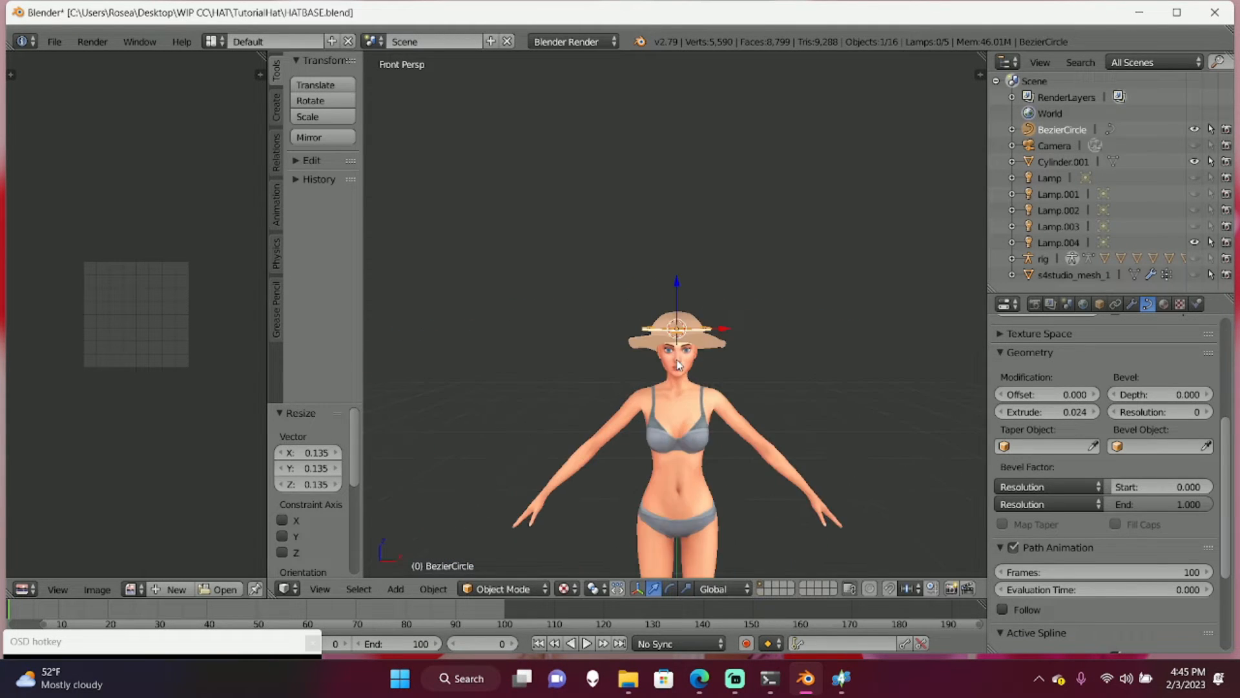
scroll(678, 364, up, 5)
scroll(795, 381, down, 2)
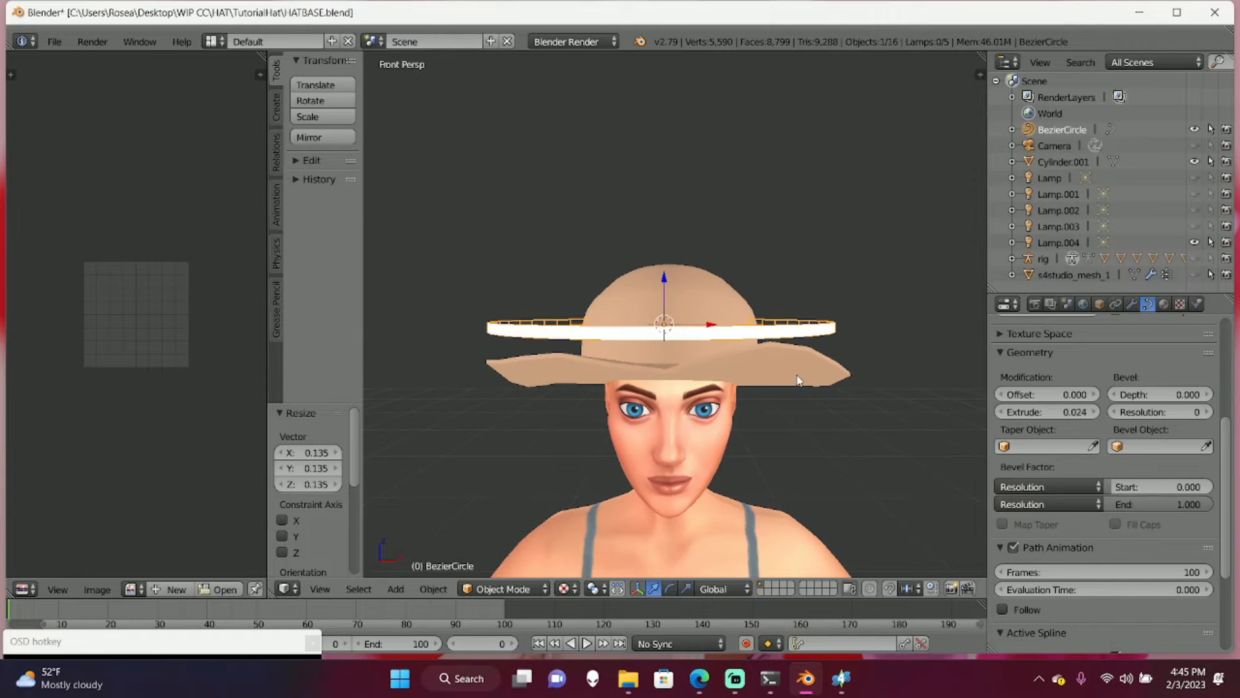
drag(1048, 412, 1061, 412)
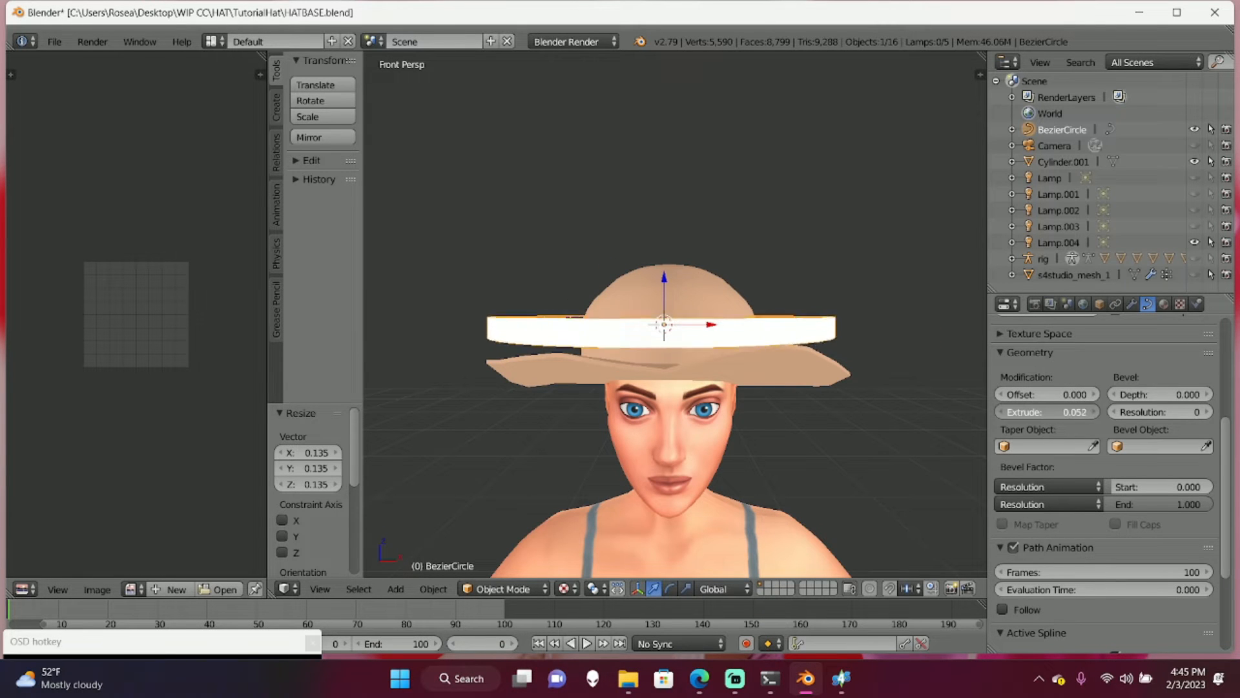
- Move the ribbon 0.164 along Y in side view, tilt it to match the crown, and scale it by 0.898
middle_drag(695, 368, 840, 394)
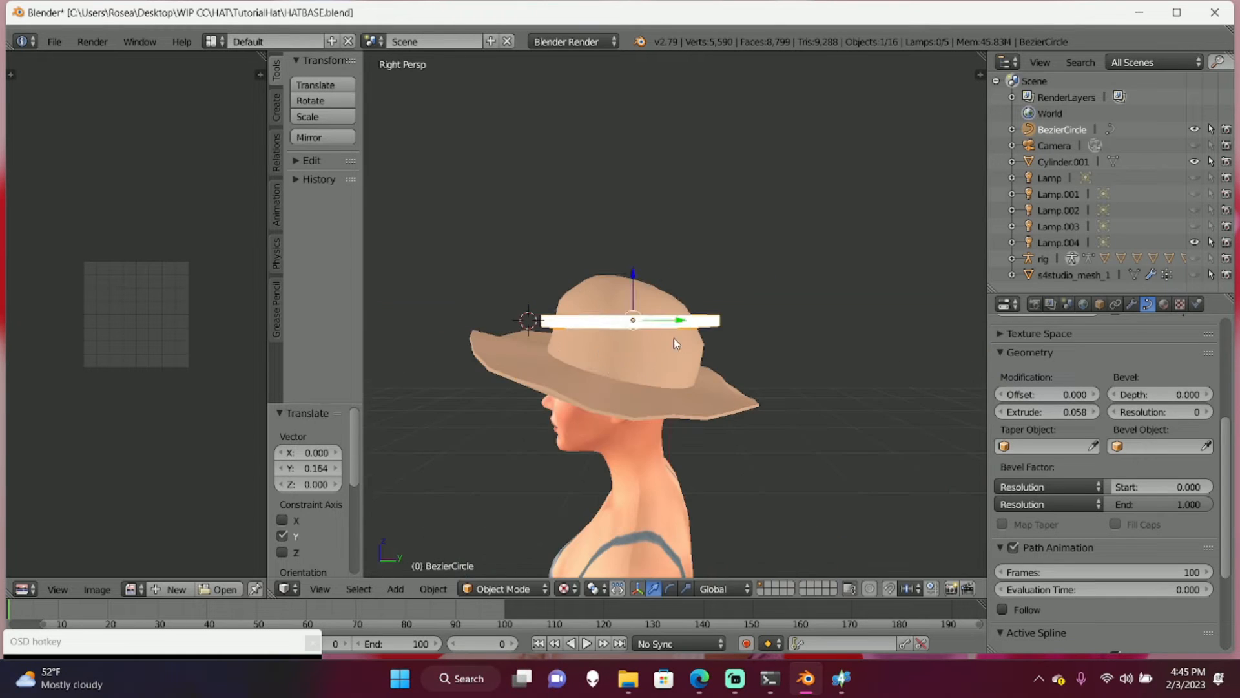
key(r)
key(Return)
key(s)
key(Return)
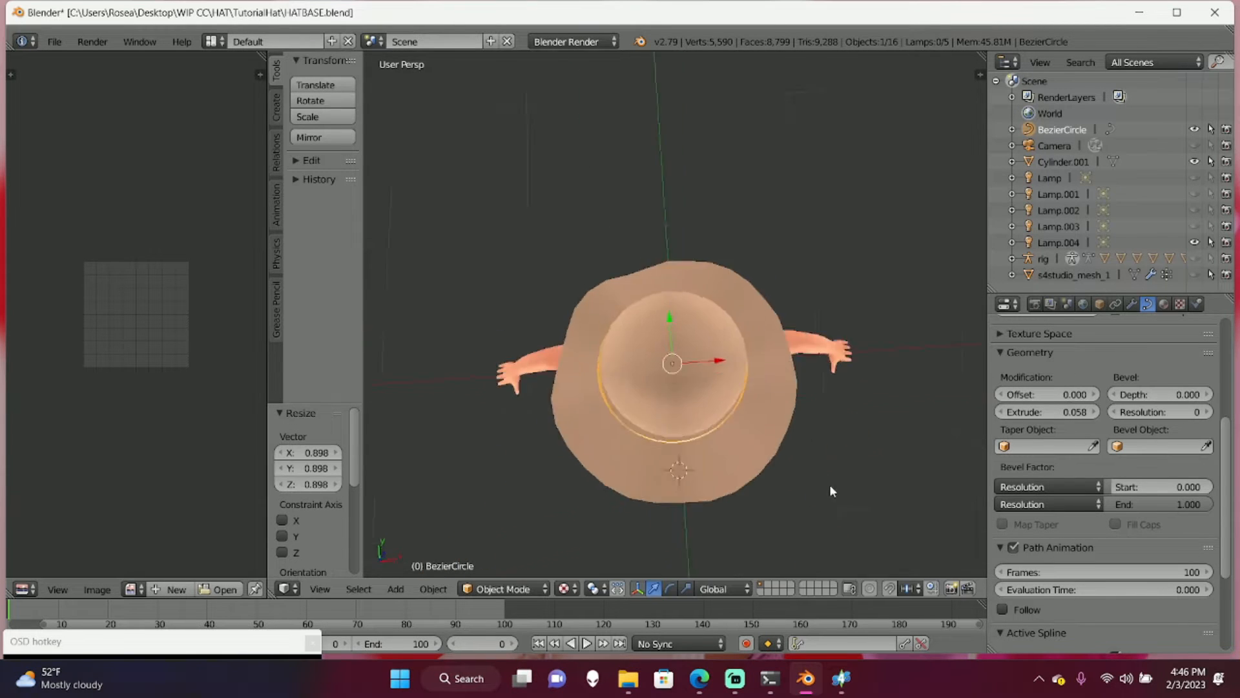
- Align the ribbon with the crown from above and scale it along X to fit the crown's width
key(KP_7)
drag(718, 361, 715, 363)
shift+middle_drag(730, 375, 735, 443)
drag(678, 378, 677, 382)
middle_drag(742, 556, 756, 452)
scroll(757, 499, up, 4)
click(686, 589)
drag(721, 396, 725, 387)
- Nudge the ribbon against the crown and scale it slightly for a closer fit all around
click(653, 588)
key(KP_1)
middle_drag(730, 391, 752, 462)
drag(756, 435, 755, 434)
middle_drag(749, 436, 636, 452)
click(686, 588)
drag(637, 421, 639, 421)
middle_drag(645, 430, 771, 498)
shift+drag(721, 384, 722, 386)
middle_drag(730, 394, 614, 465)
key(ctrl+z)
click(653, 589)
shift+drag(605, 430, 607, 432)
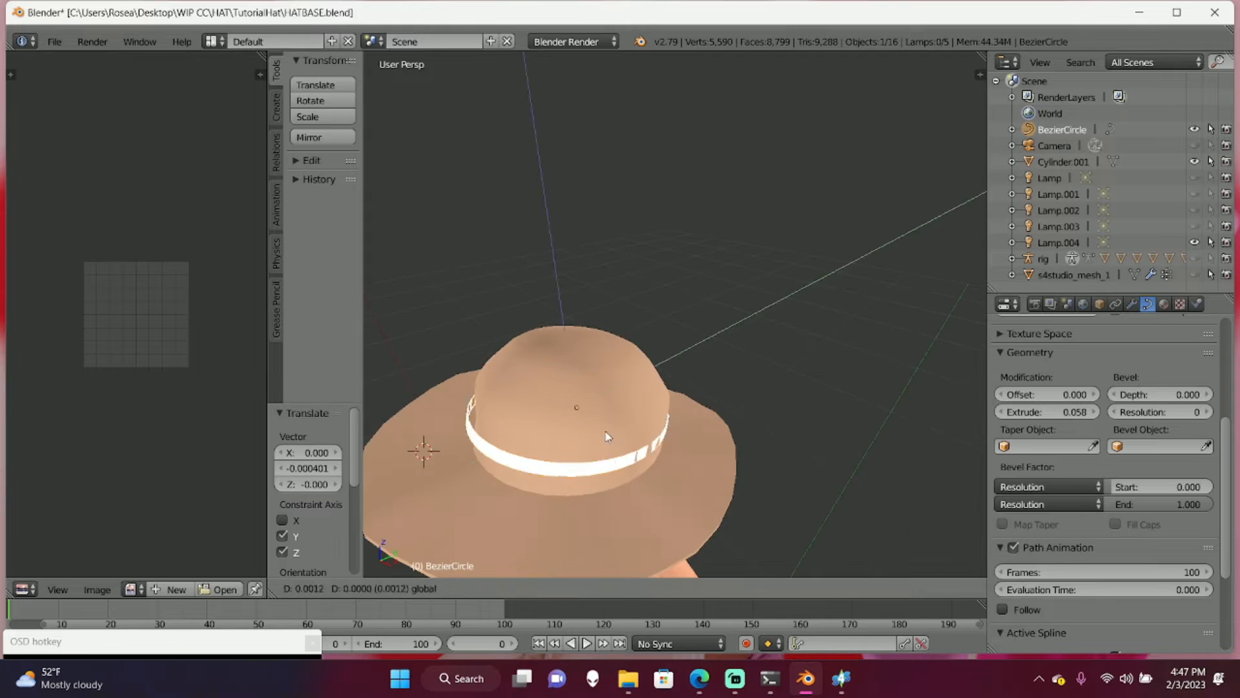
key(ctrl+z)
- Nudge the ribbon slightly and scale it by 1.001 along X so it clears the crown
middle_drag(608, 433, 685, 394)
drag(689, 412, 690, 412)
middle_drag(690, 412, 689, 405)
click(686, 588)
drag(722, 410, 724, 410)
middle_drag(726, 413, 702, 376)
- Widen the ribbon to an Extrude of 0.097 and adjust its tilt and height in side view
drag(1019, 412, 1045, 412)
middle_drag(775, 400, 630, 407)
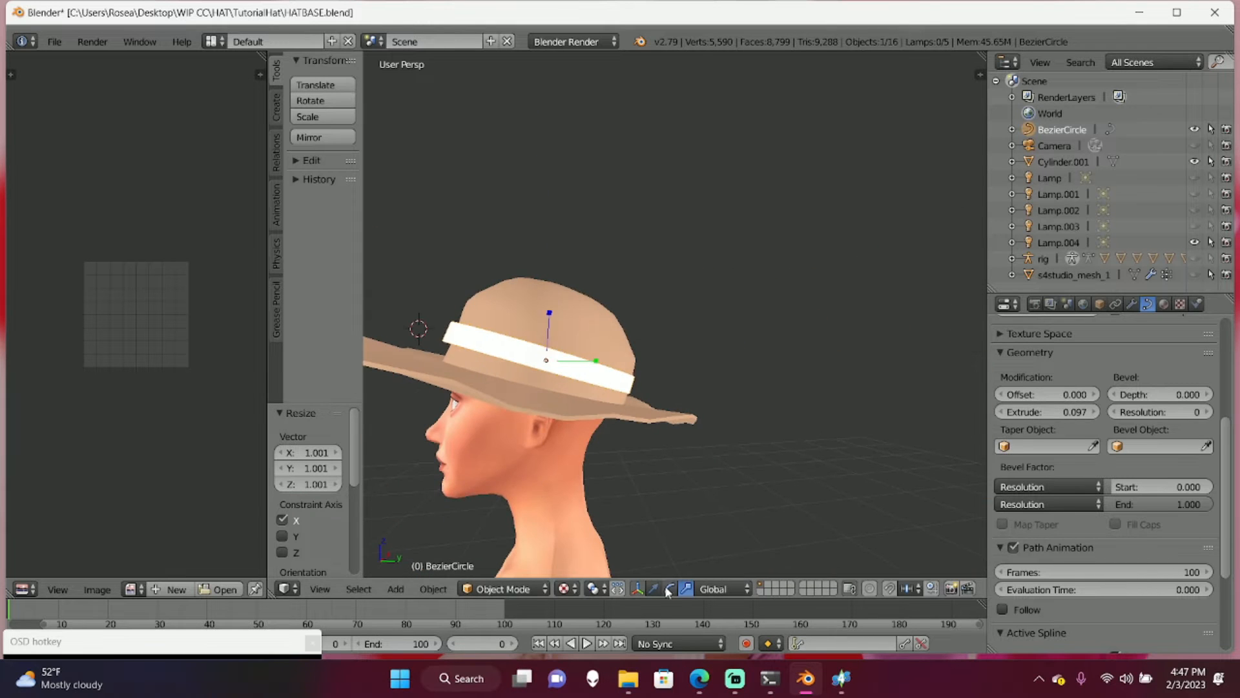
click(670, 588)
drag(486, 386, 486, 390)
click(654, 588)
drag(548, 332, 548, 335)
- Convert the ribbon curve into a mesh object
middle_drag(549, 349, 692, 375)
key(Tab)
key(Tab)
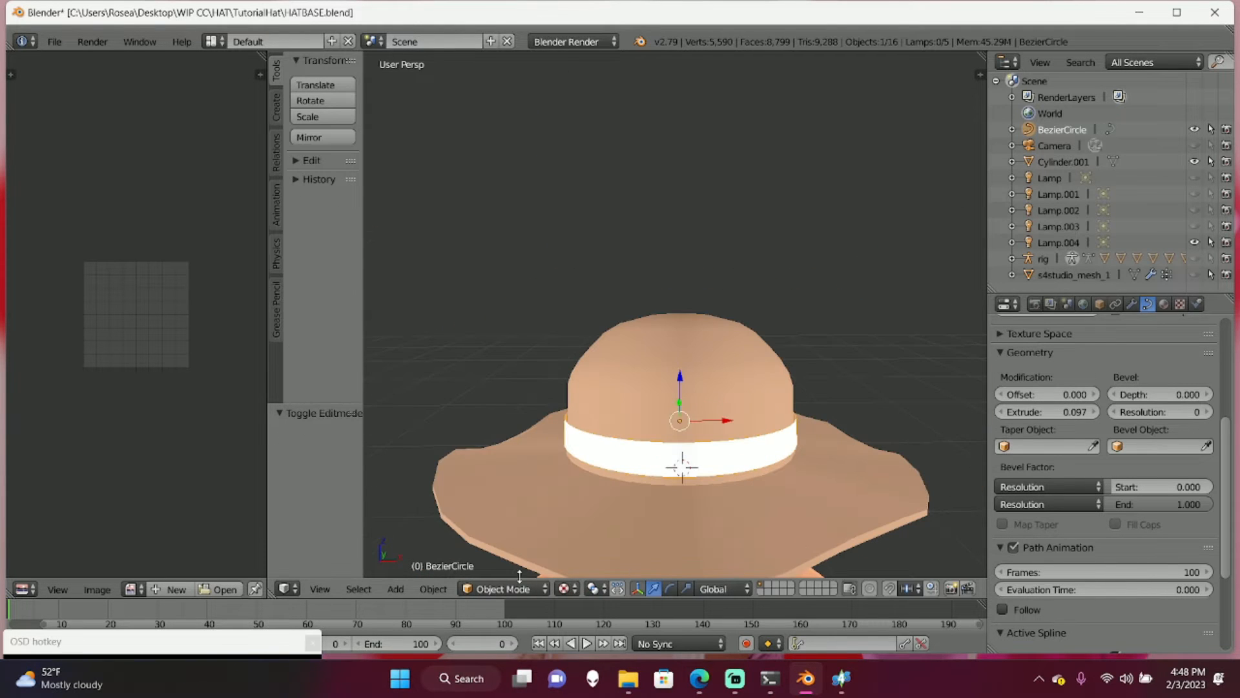
click(447, 589)
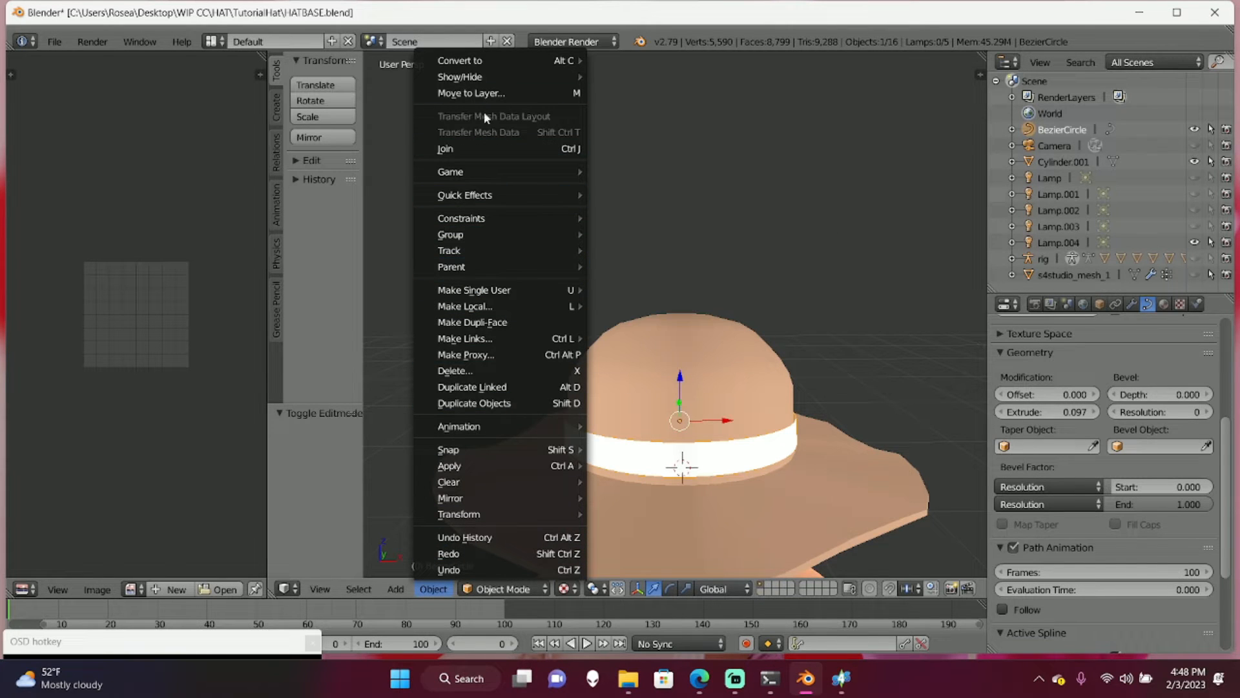
mouse_move(516, 60)
click(652, 79)
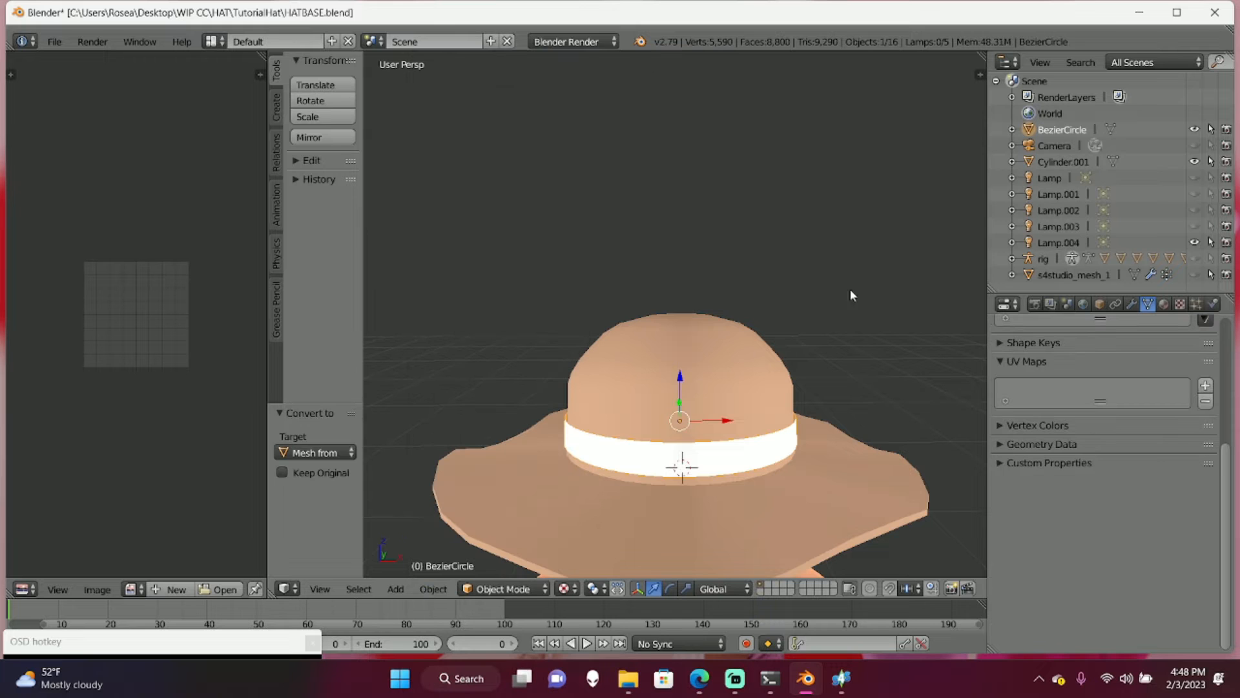
- Extrude the ribbon mesh's edges and scale the extrusion to give the band thickness
key(Tab)
middle_drag(679, 444, 723, 511)
key(a)
key(e)
key(s)
click(740, 473)
key(Tab)
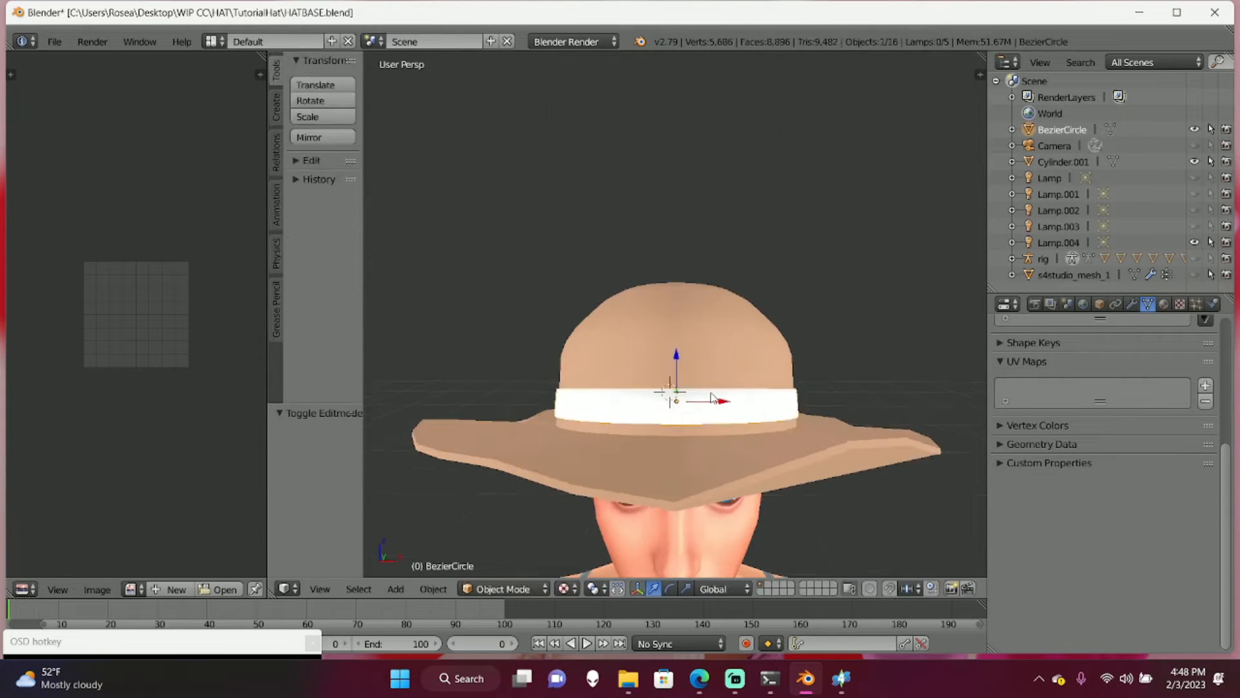
- Add a new material to the hat band and give it a light pink diffuse color
key(Tab)
click(1162, 304)
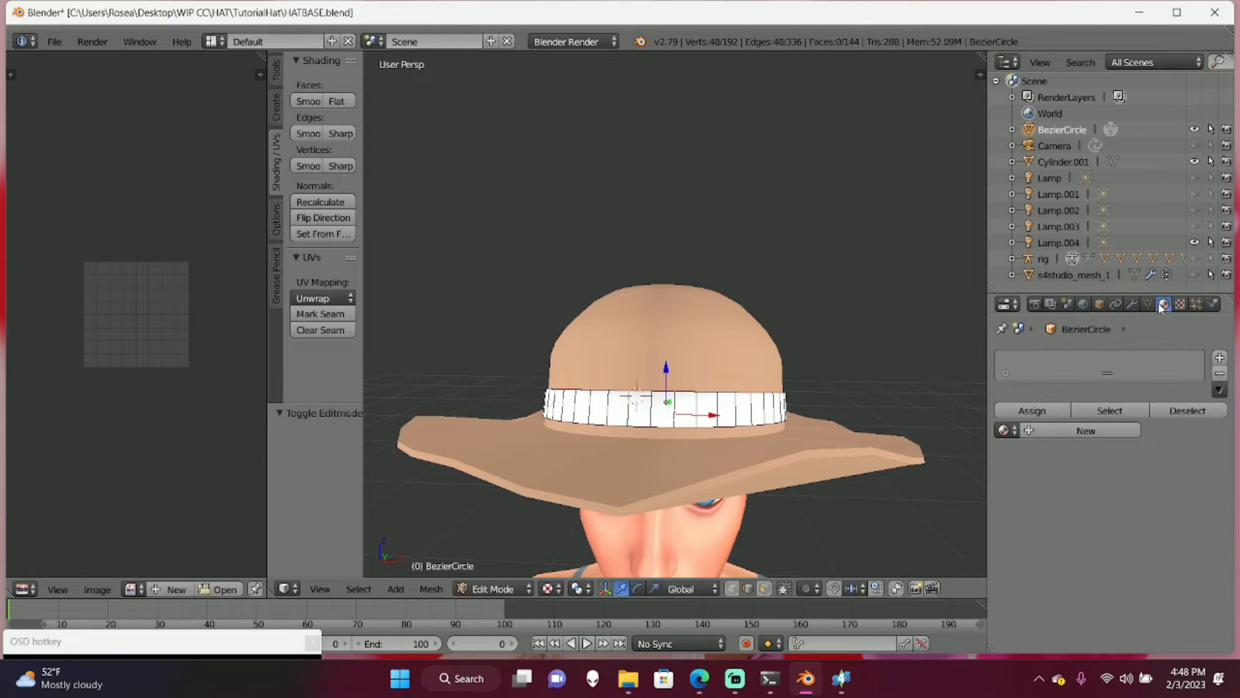
click(1083, 431)
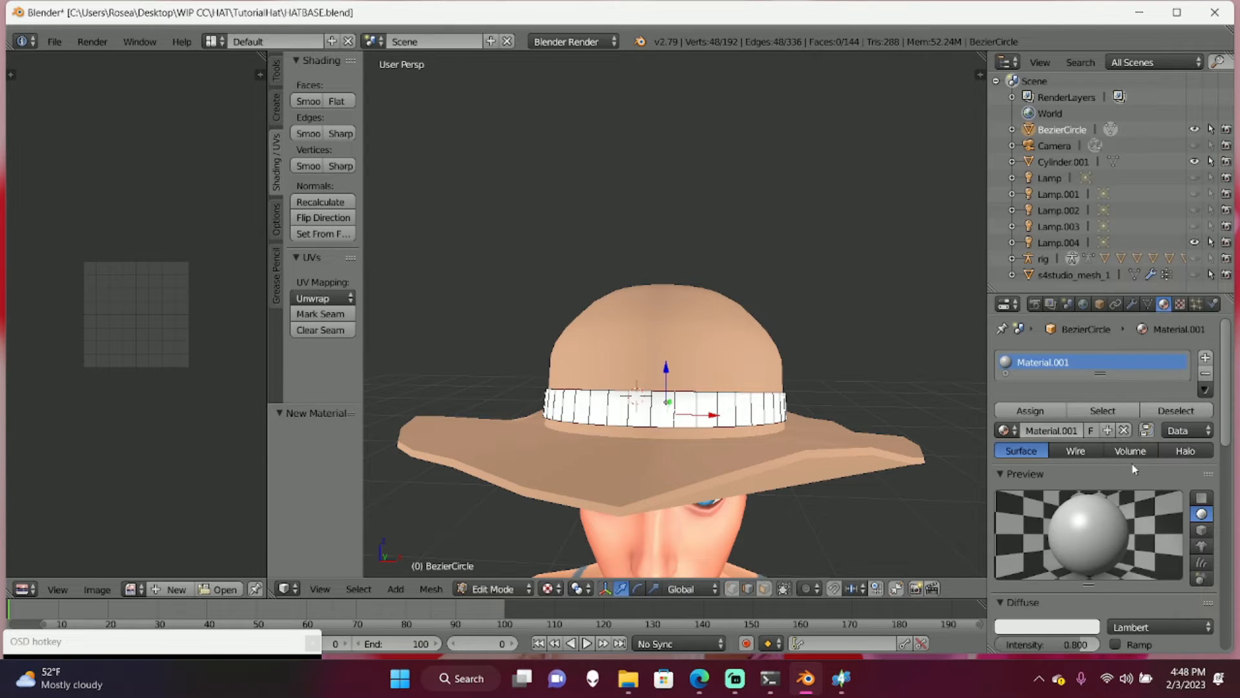
click(1063, 628)
mouse_move(1041, 491)
mouse_down()
mouse_move(988, 504)
mouse_move(975, 479)
mouse_move(1014, 501)
mouse_move(1030, 484)
mouse_up()
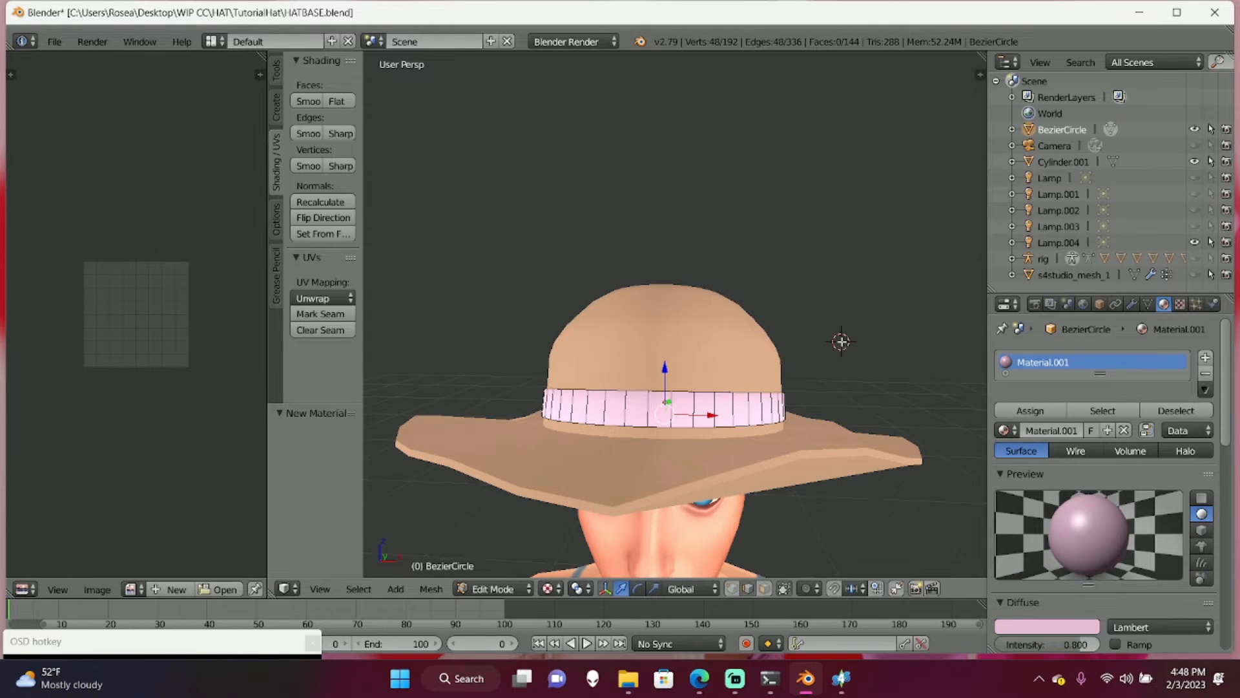
key(Tab)
mouse_move(841, 341)
middle_down()
mouse_move(972, 349)
mouse_move(431, 309)
mouse_move(893, 319)
mouse_move(814, 351)
mouse_move(837, 332)
mouse_move(851, 347)
mouse_move(876, 324)
mouse_move(855, 342)
middle_up()
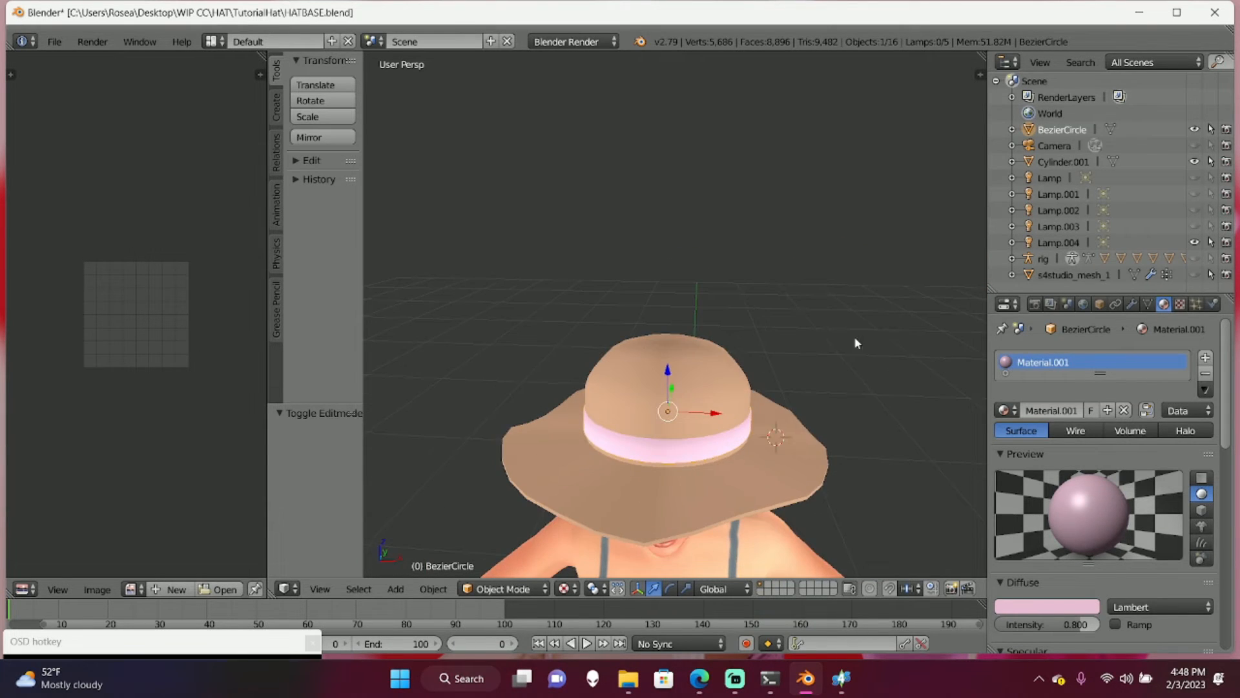
- Enter Edit Mode on the hat band and widen the UV/Image Editor area beside the 3D view
key(Tab)
middle_drag(618, 419, 645, 444)
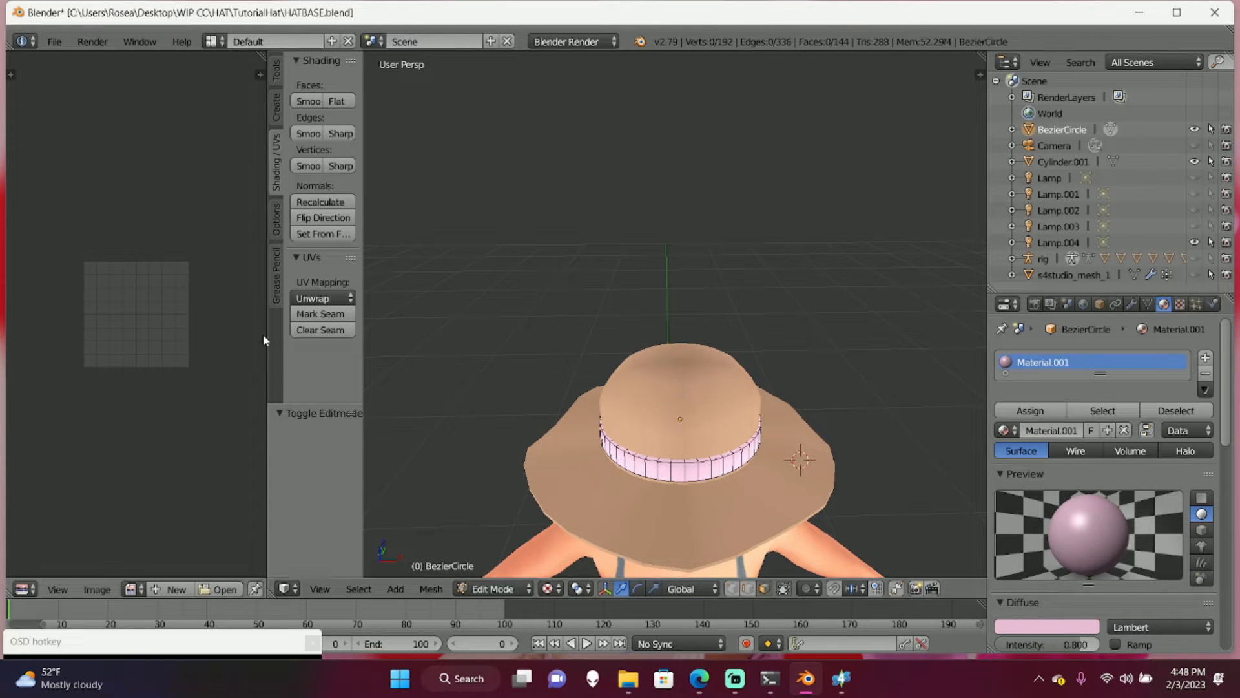
drag(265, 341, 381, 343)
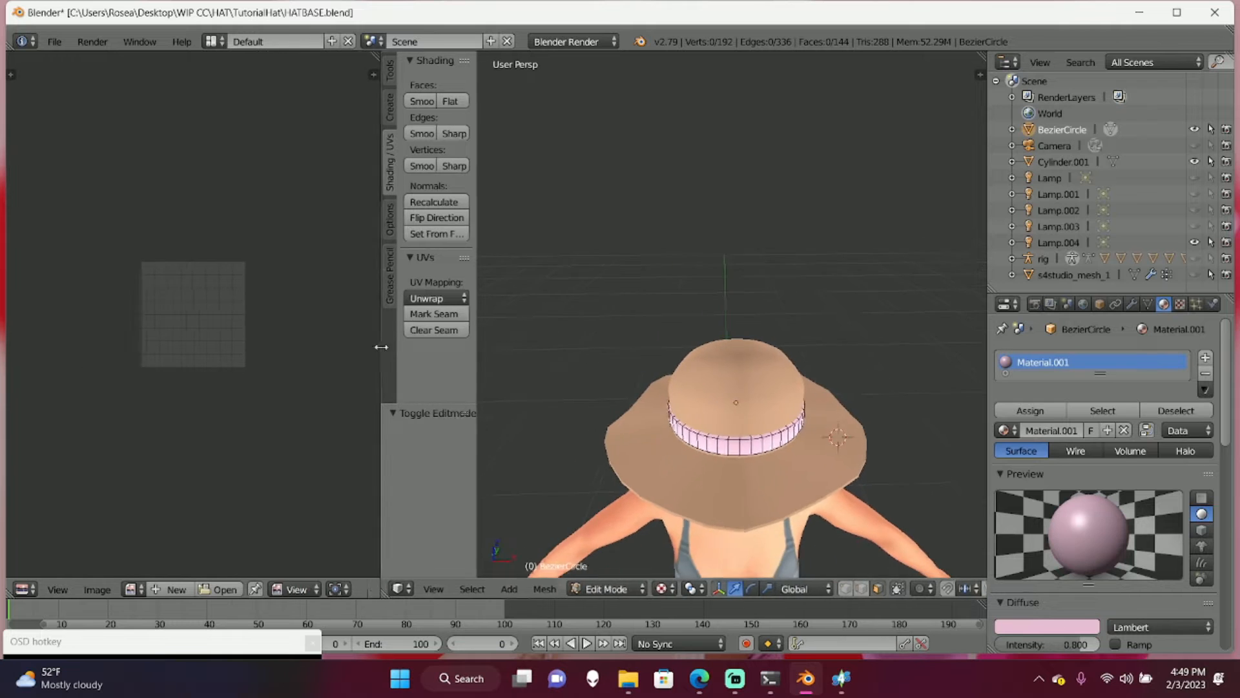
- Unwrap the hat band's top rim face loop and move its UV island above the UV grid
scroll(719, 484, up, 3)
scroll(741, 517, down, 3)
middle_drag(740, 514, 703, 410)
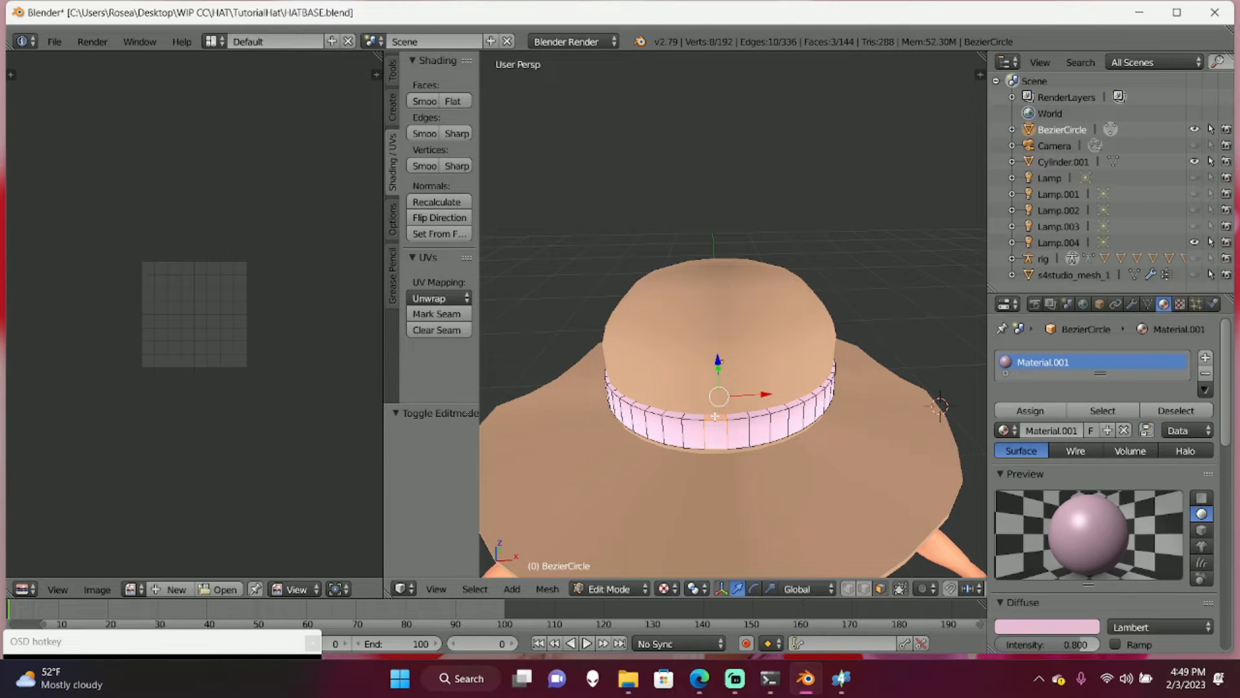
alt+click(702, 417)
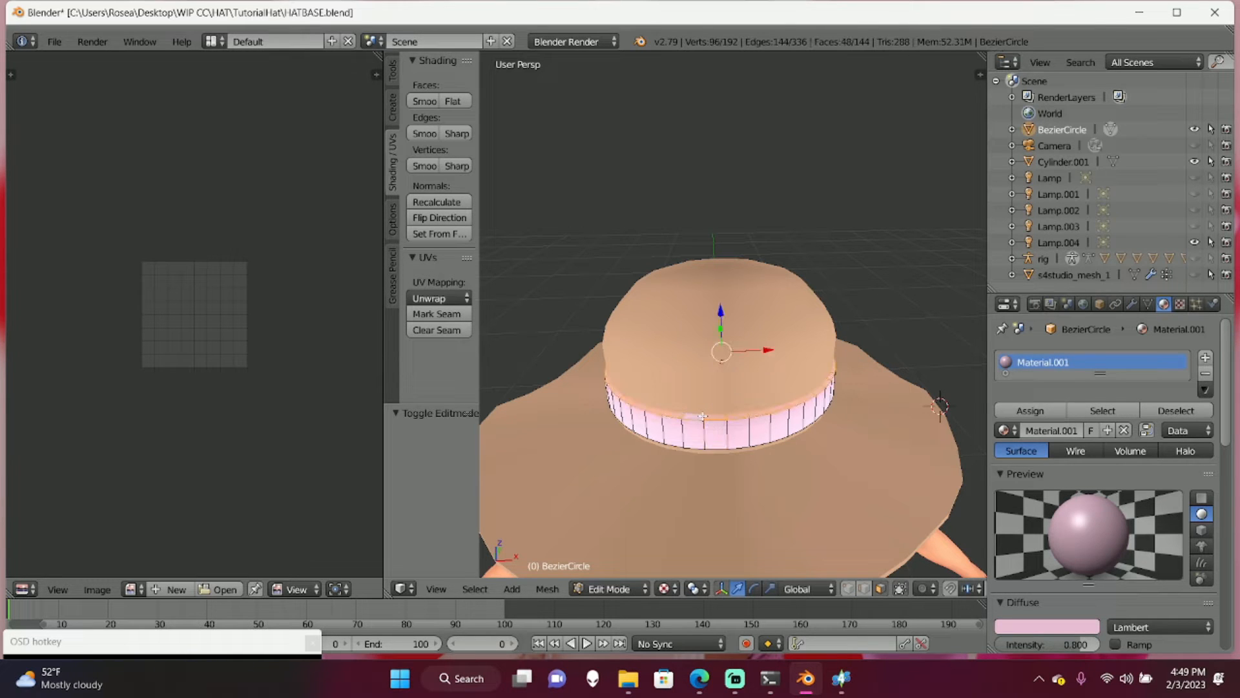
click(442, 298)
click(467, 316)
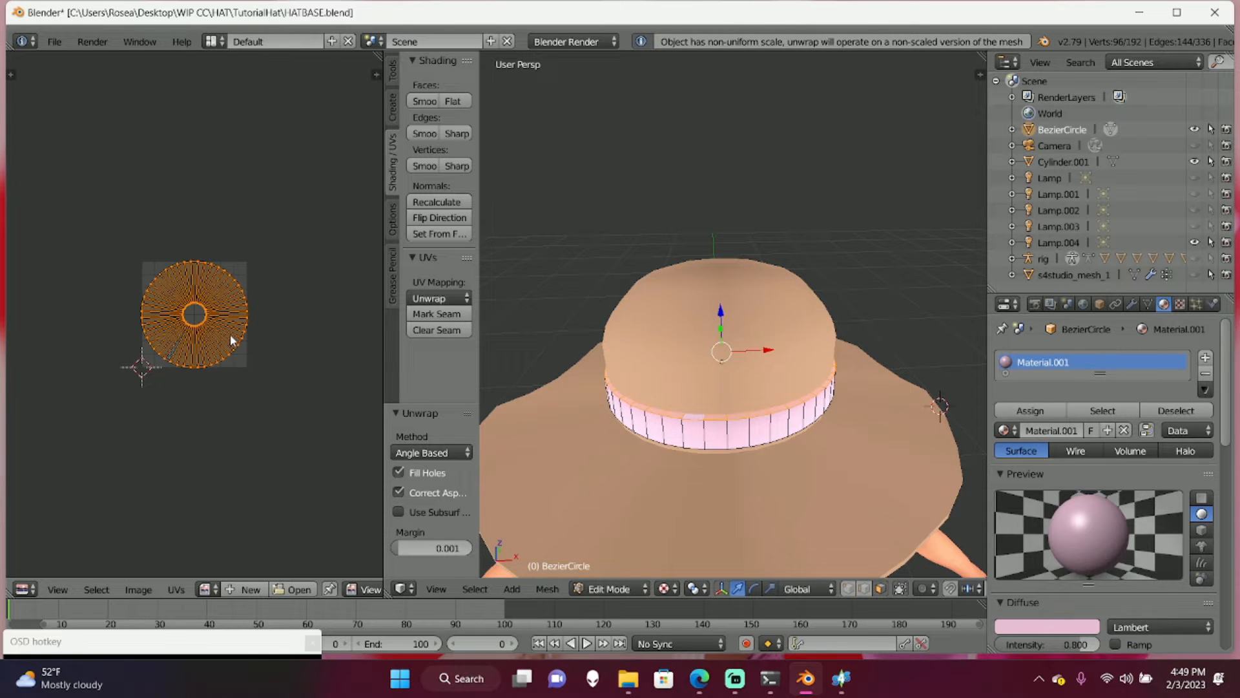
key(g)
click(213, 217)
key(a)
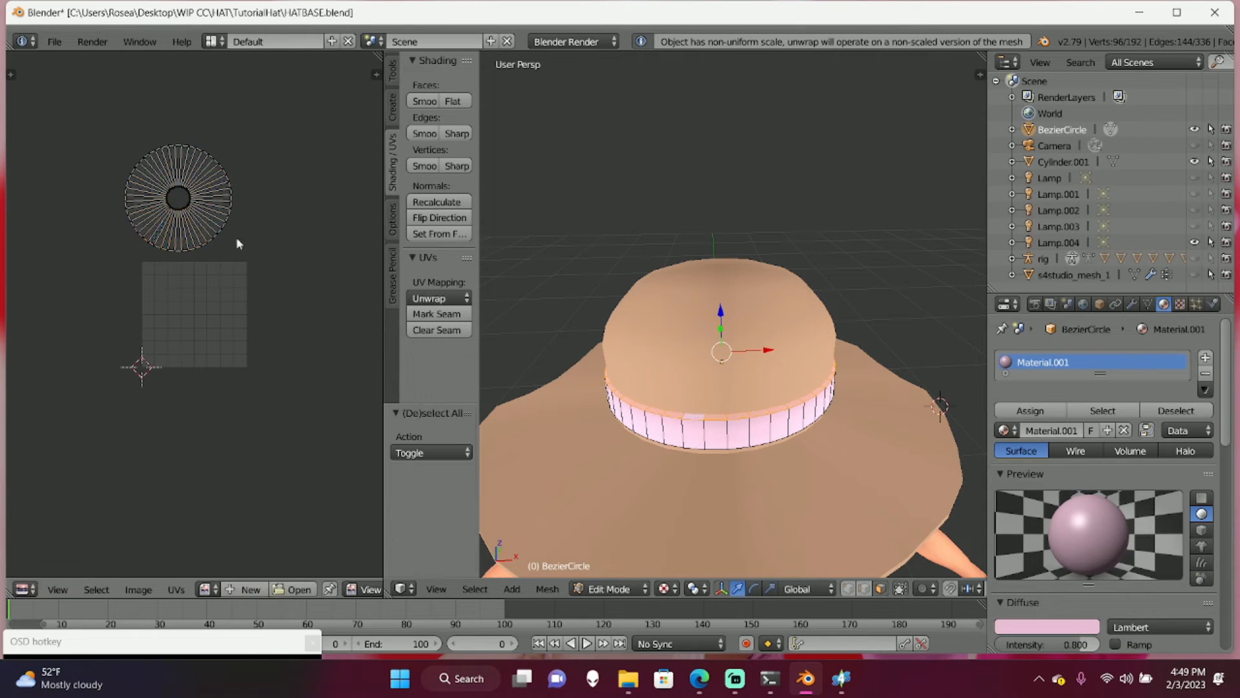
- Unwrap the band's outer face loop and shift its UV island by X 0.494 and Y 1.074
right_click(697, 439)
click(439, 299)
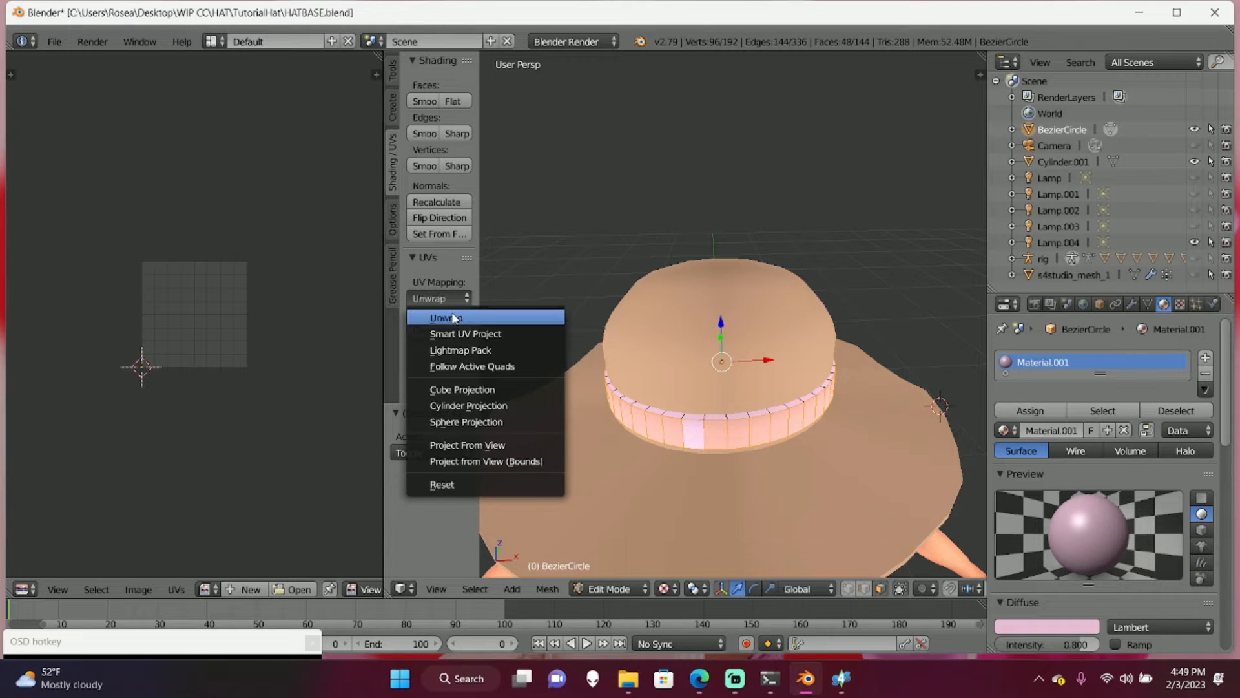
click(454, 318)
key(g)
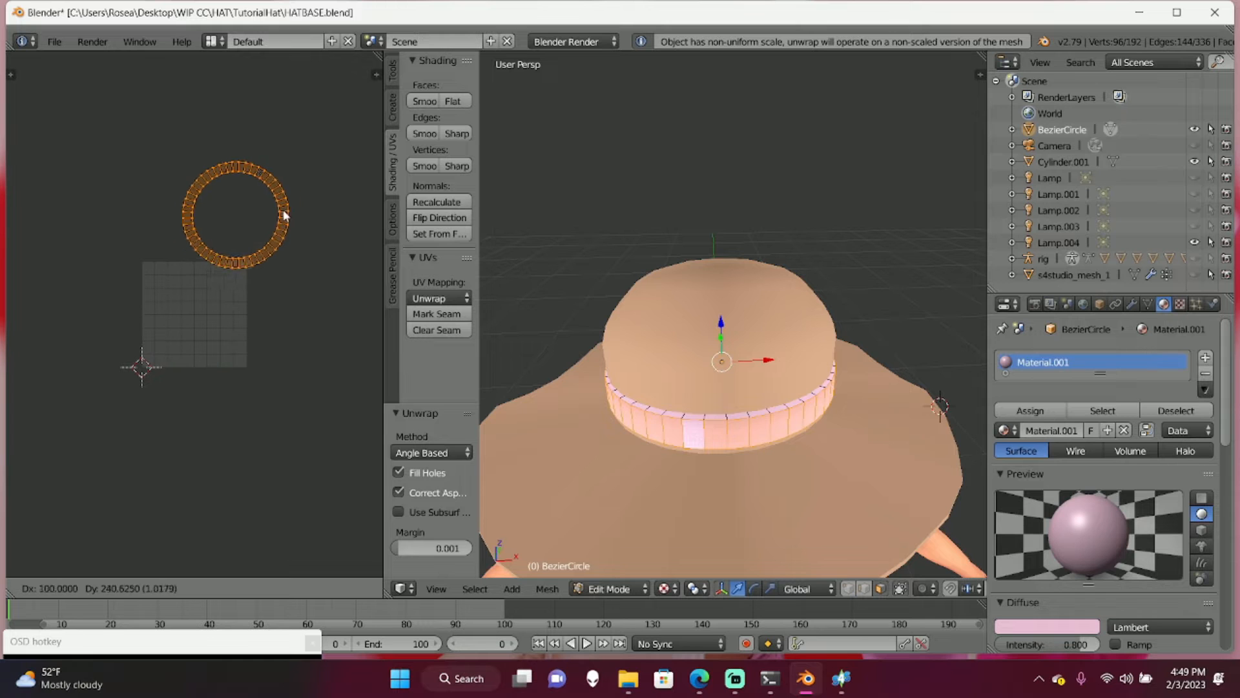
click(294, 201)
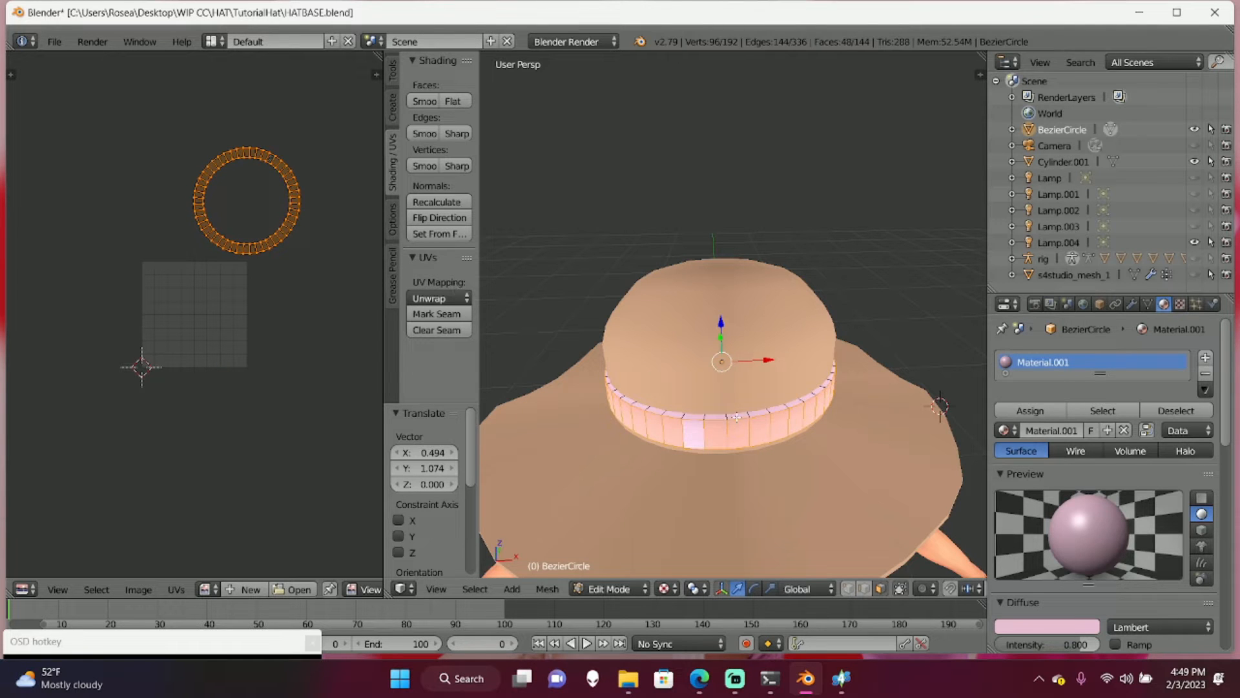
- Unwrap the hat band's remaining face loop and move its UV island clear of the UV grid
middle_drag(859, 361, 846, 213)
alt+right_click(742, 297)
middle_drag(808, 361, 804, 245)
alt+right_click(801, 214)
click(439, 299)
click(454, 318)
key(g)
click(326, 208)
- Hide the hat band and bring the hat mesh into Edit Mode with nothing selected
mouse_move(384, 420)
mouse_down()
mouse_move(546, 420)
mouse_move(394, 420)
mouse_up()
click(440, 589)
middle_drag(808, 258, 810, 388)
click(1194, 161)
right_click(753, 310)
key(Tab)
alt+shift+right_click(742, 374)
click(1195, 130)
key(a)
- Try unwrapping the hat mesh in one go and undo it
right_click(700, 352)
alt+shift+right_click(727, 374)
alt+right_click(762, 376)
key(a)
key(a)
click(443, 298)
click(454, 318)
key(a)
key(ctrl+z)
key(ctrl+z)
- Isolate the hat's crown faces, unwrap them and move the UV island above the UV grid
key(a)
alt+right_click(714, 336)
key(a)
key(a)
middle_drag(859, 410, 812, 473)
alt+shift+right_click(811, 473)
mouse_move(582, 252)
middle_down()
mouse_move(724, 278)
mouse_move(822, 471)
mouse_move(646, 362)
mouse_move(788, 362)
middle_up()
key(c)
mouse_move(788, 361)
middle_down()
mouse_move(573, 313)
mouse_move(710, 397)
mouse_move(572, 304)
mouse_move(855, 363)
middle_up()
key(Escape)
key(c)
click(443, 298)
click(454, 317)
key(g)
key(a)
- Unwrap the brim's face loop and place its UV island beside the crown's island
alt+right_click(711, 457)
middle_drag(711, 457, 620, 394)
click(443, 299)
click(454, 318)
key(g)
key(a)
- Unwrap the large round face under the hat and move its UV island below the UV grid
mouse_move(672, 310)
middle_down()
mouse_move(681, 200)
mouse_move(783, 265)
mouse_move(704, 222)
mouse_move(728, 368)
mouse_move(701, 388)
mouse_move(797, 346)
mouse_move(789, 401)
mouse_move(880, 391)
mouse_move(716, 378)
mouse_move(814, 368)
mouse_move(791, 352)
middle_up()
right_click(681, 200)
click(442, 298)
click(454, 318)
key(g)
click(178, 527)
- Select edges on the hat's brim and nudge them slightly along Z, working around the hat
key(Tab)
key(Tab)
right_click(775, 403)
key(Tab)
key(Tab)
right_click(785, 339)
key(Tab)
click(624, 589)
click(623, 540)
key(Tab)
right_click(791, 352)
drag(788, 305, 787, 294)
middle_drag(786, 294, 930, 210)
drag(880, 210, 881, 202)
mouse_move(930, 210)
middle_down()
mouse_move(811, 276)
mouse_move(753, 258)
middle_up()
drag(741, 210, 741, 202)
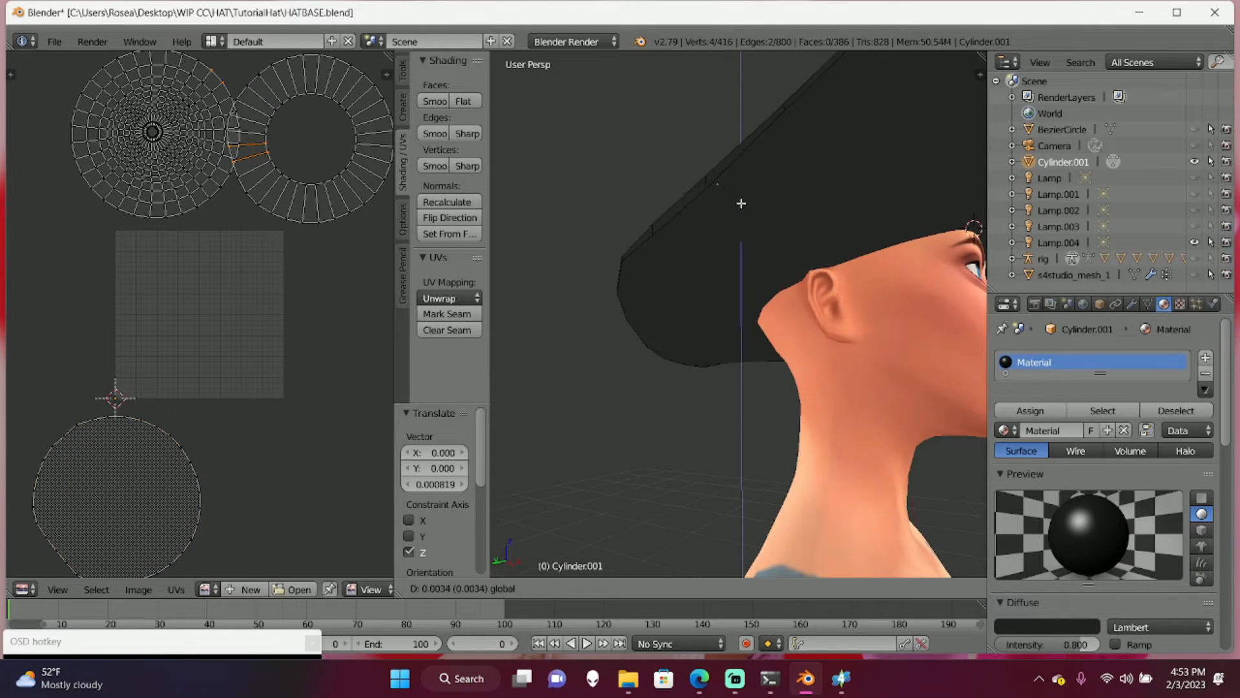
key(Tab)
- Change the hat material's diffuse color to light grey
scroll(755, 323, down, 4)
click(1047, 627)
drag(1093, 497, 1094, 427)
key(Tab)
mouse_move(755, 371)
middle_down()
mouse_move(724, 426)
mouse_move(926, 417)
mouse_move(767, 416)
mouse_move(767, 465)
middle_up()
key(Tab)
scroll(724, 426, down, 5)
- Try to isolate the hat faces not yet unwrapped, using face selection and Circle Select on the mesh and UV islands
key(Tab)
click(890, 588)
alt+right_click(751, 421)
key(a)
key(a)
mouse_move(751, 422)
middle_down()
mouse_move(749, 381)
mouse_move(743, 478)
middle_up()
key(c)
mouse_move(600, 420)
middle_down()
mouse_move(847, 426)
mouse_move(678, 413)
middle_up()
scroll(199, 202, down, 1)
key(c)
middle_drag(199, 202, 155, 453)
middle_drag(742, 465, 730, 310)
right_click(161, 459)
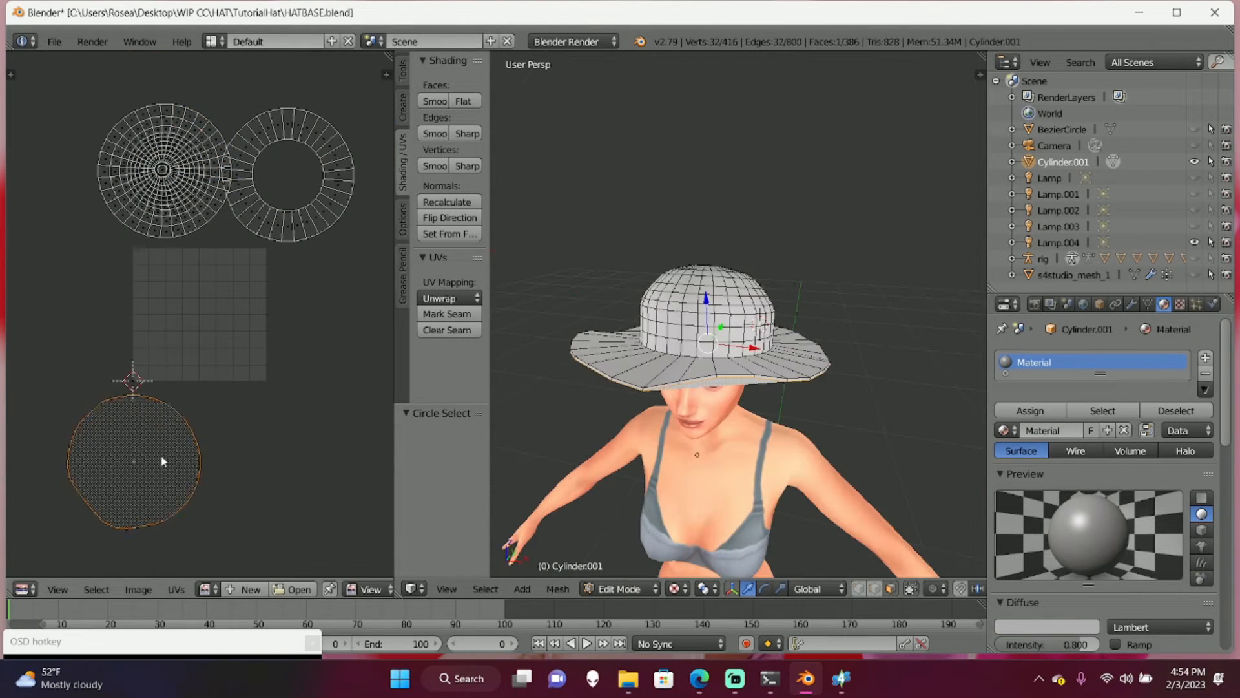
- Select only the thin faces around the brim's edge, unwrap them and place their ring-shaped UV island beside the round underside island
scroll(258, 258, down, 1)
right_click(296, 237)
key(a)
key(a)
key(c)
middle_drag(123, 425, 251, 197)
middle_drag(710, 452, 691, 375)
key(u)
click(691, 374)
key(g)
click(313, 503)
key(a)
- Try a Smart UV Project on the whole hat with an angle limit of 66, and undo it
middle_drag(639, 249, 659, 288)
scroll(648, 277, up, 3)
scroll(715, 292, down, 3)
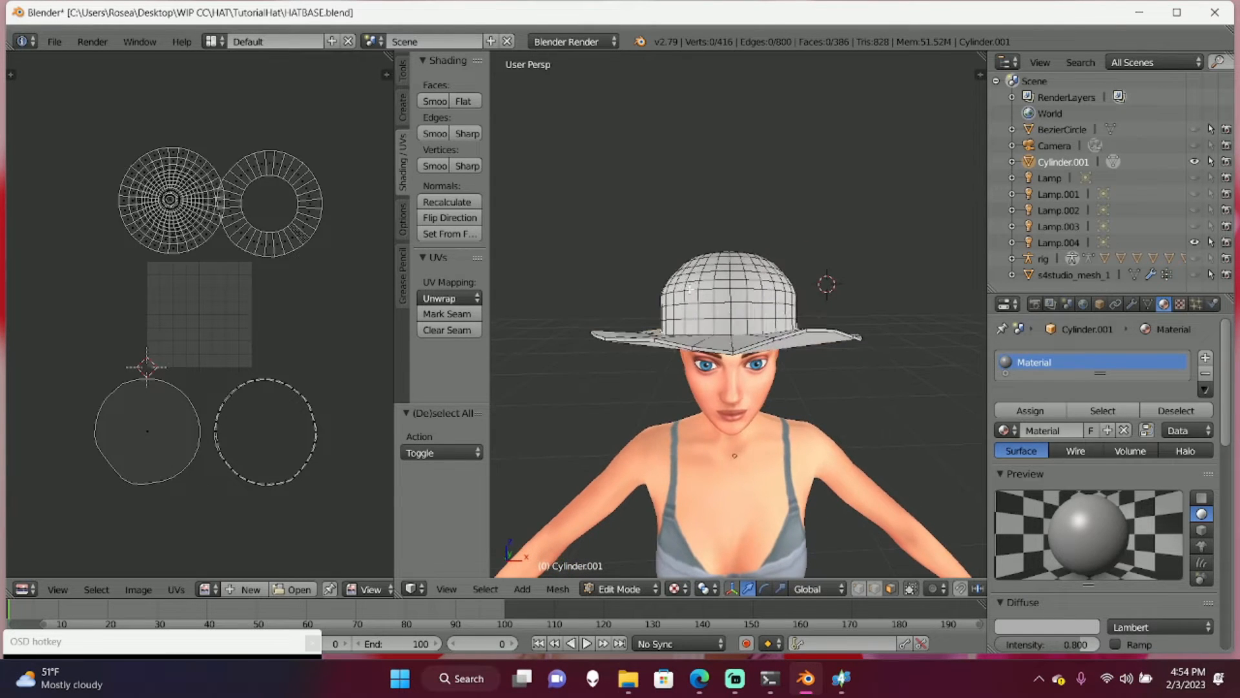
key(a)
click(474, 299)
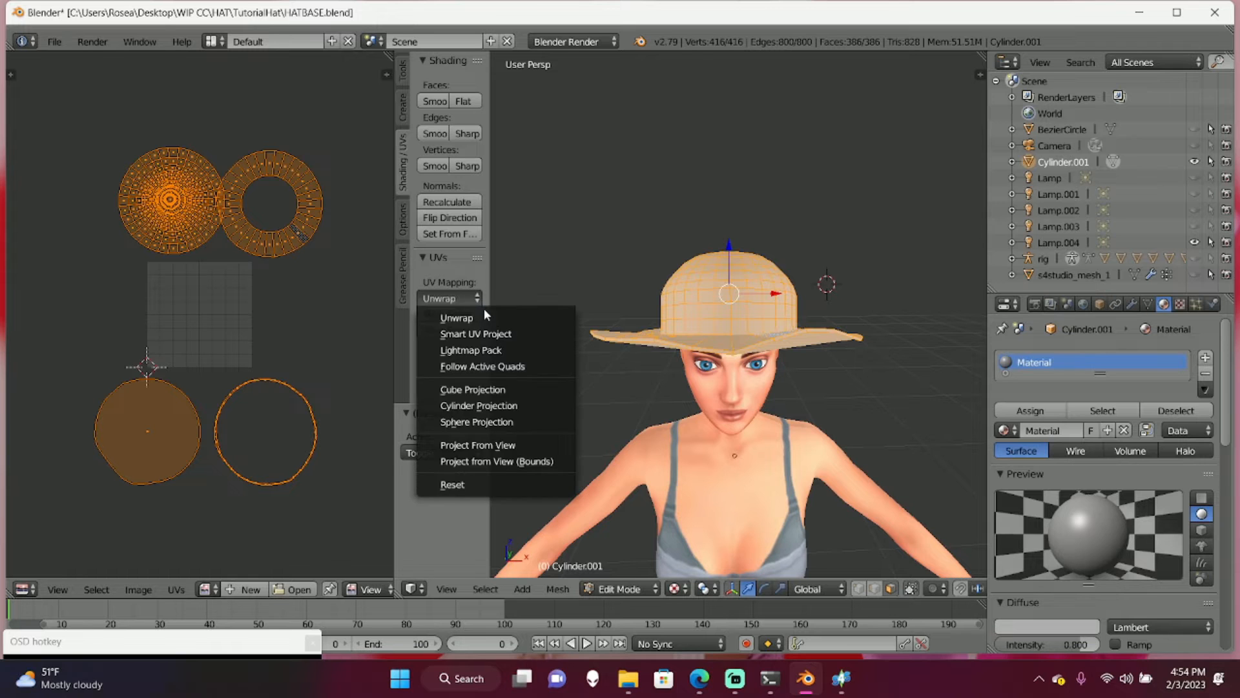
click(490, 333)
click(504, 455)
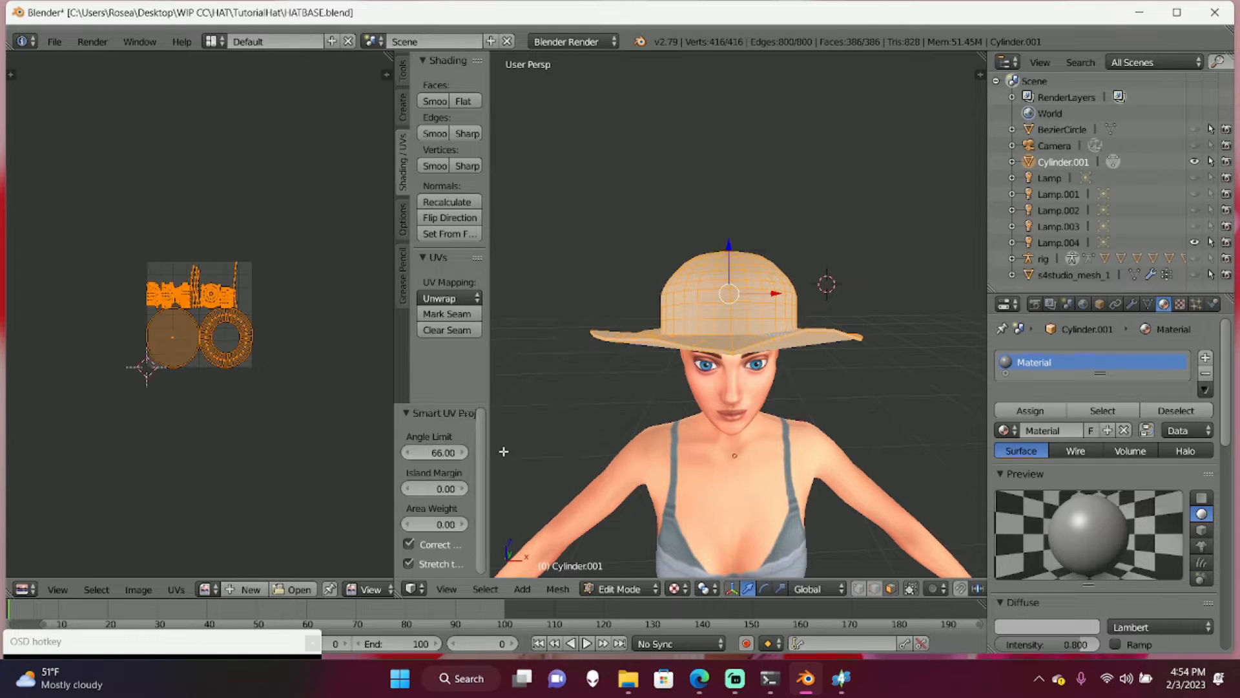
scroll(291, 355, up, 5)
scroll(137, 310, down, 3)
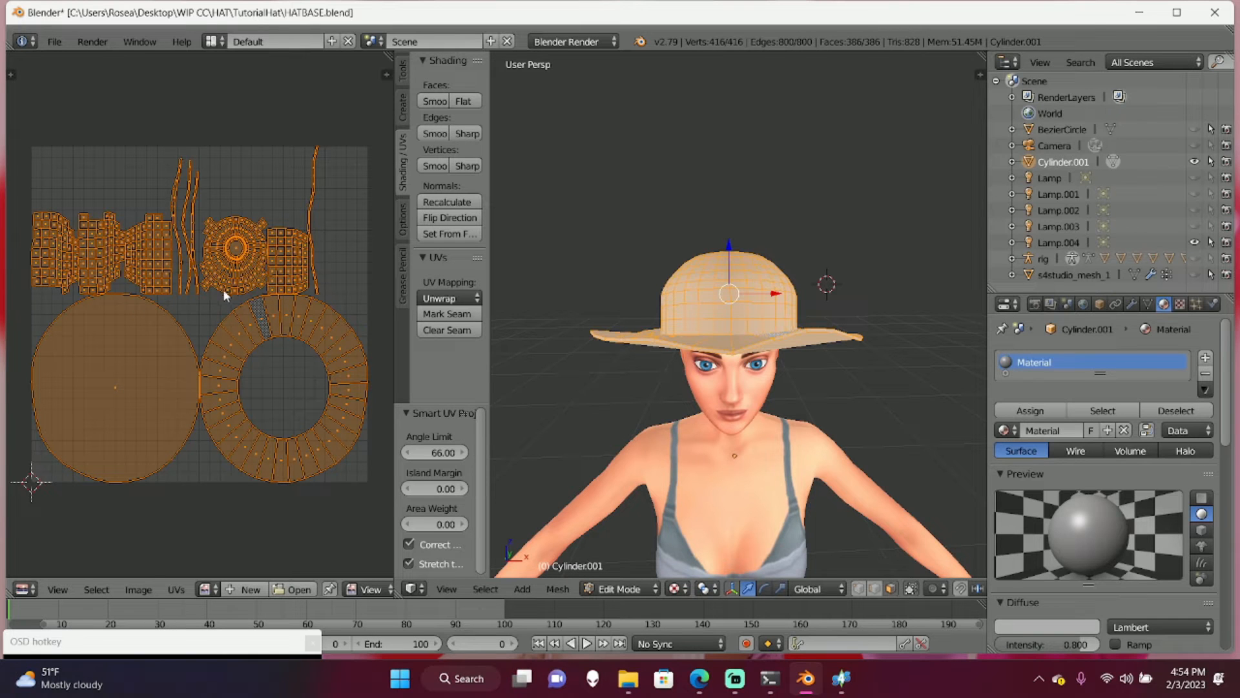
key(ctrl+z)
scroll(225, 296, down, 2)
key(a)
scroll(224, 296, down, 3)
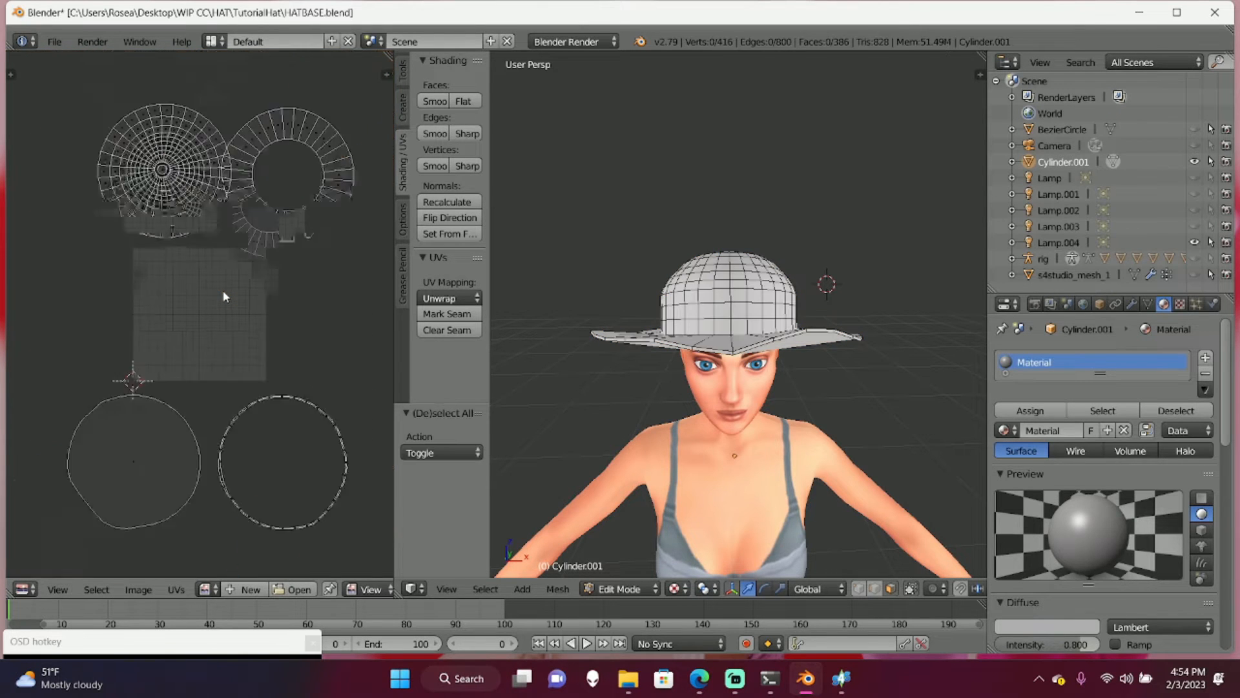
- Rename the hat's UV map to uv_0 and add a second UV map named uv_1
middle_drag(671, 301, 713, 263)
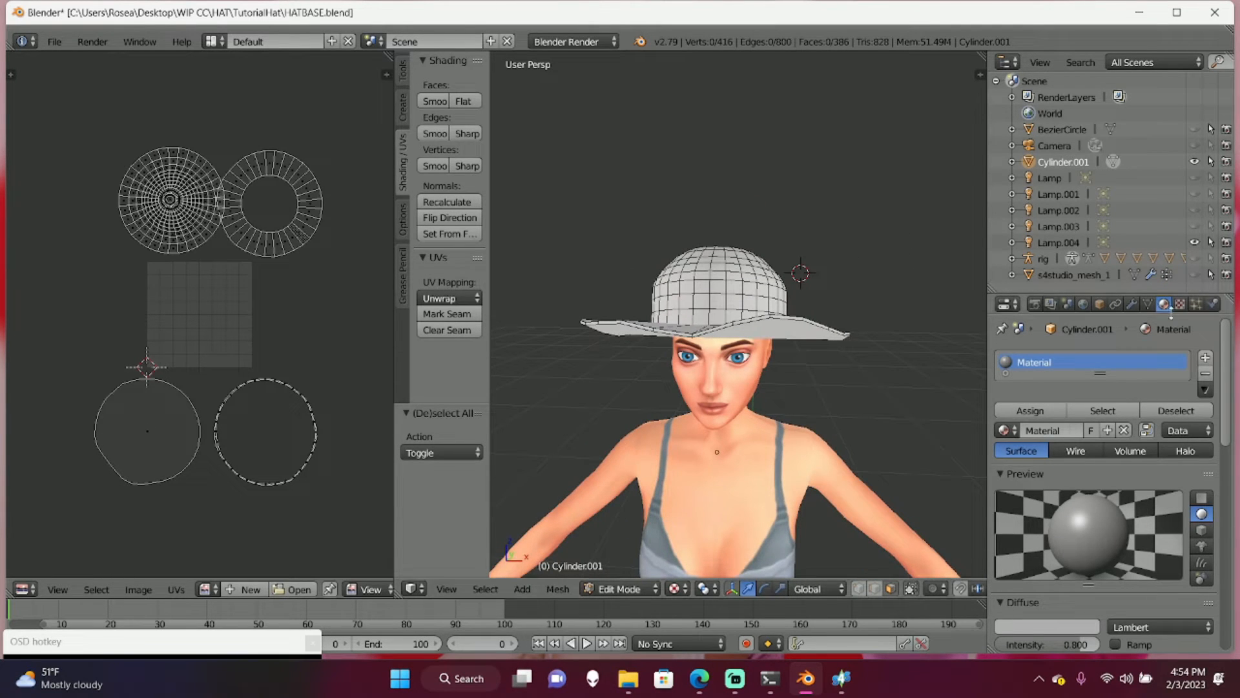
click(1147, 304)
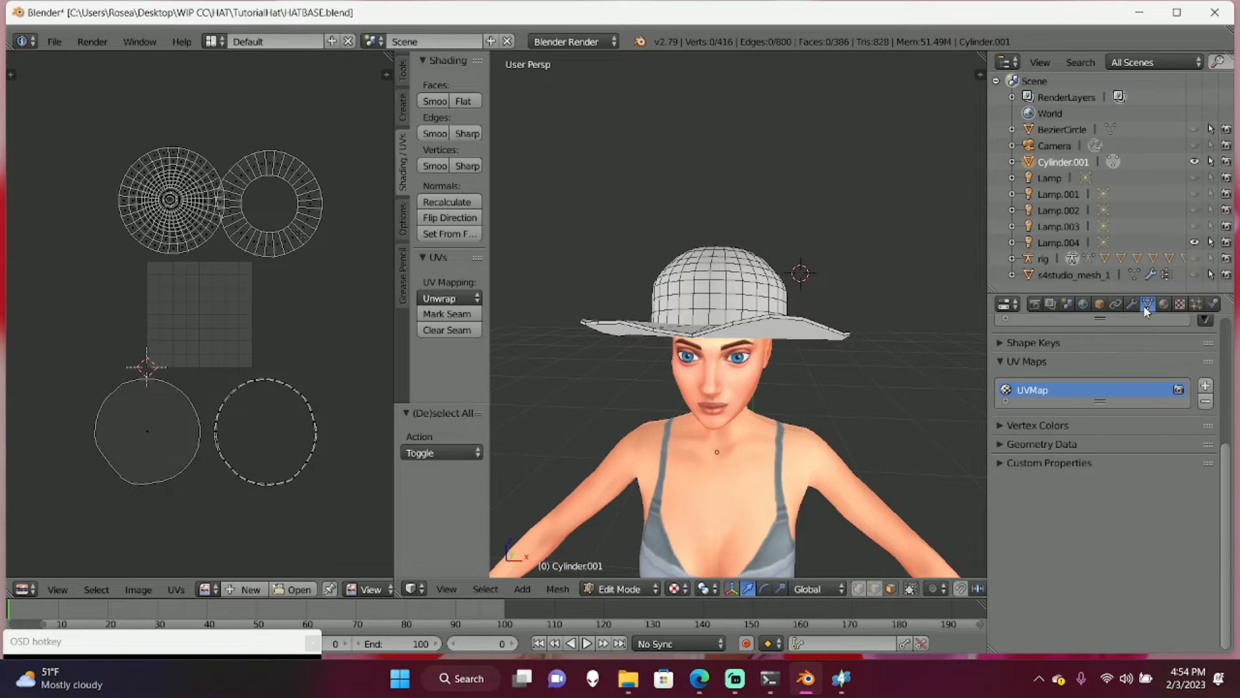
drag(1112, 400, 1075, 417)
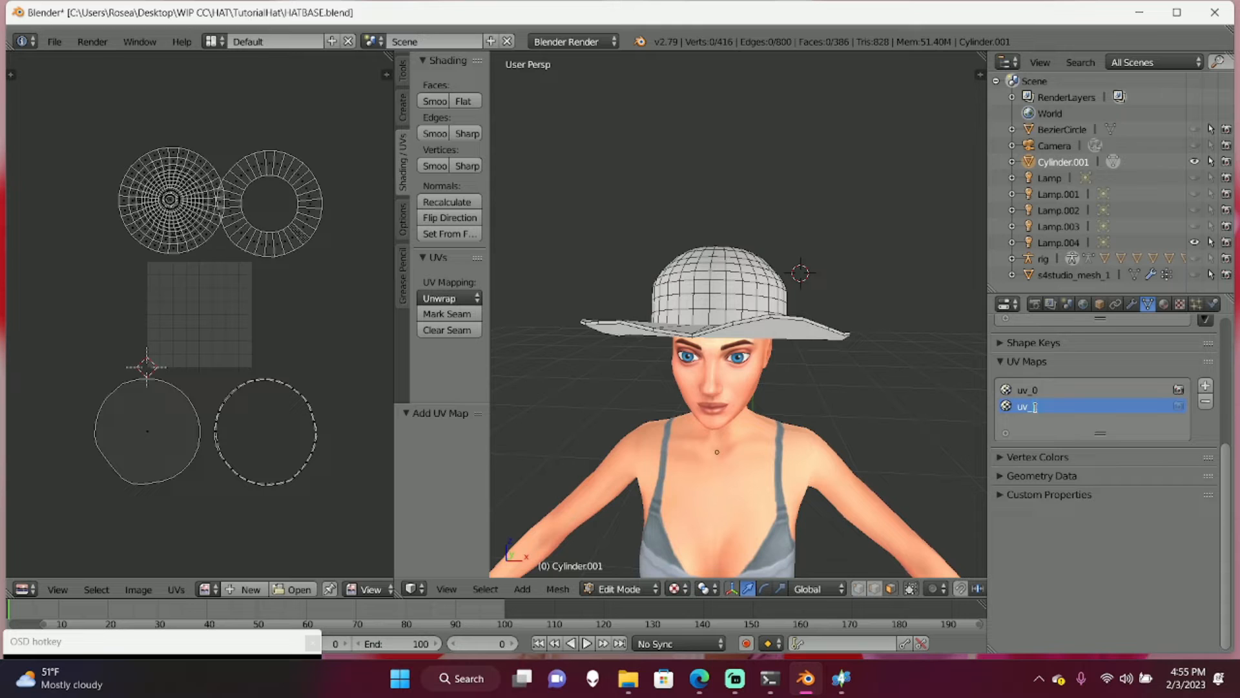
- Unhide the hat band and join it with the hat into a single object
click(1074, 129)
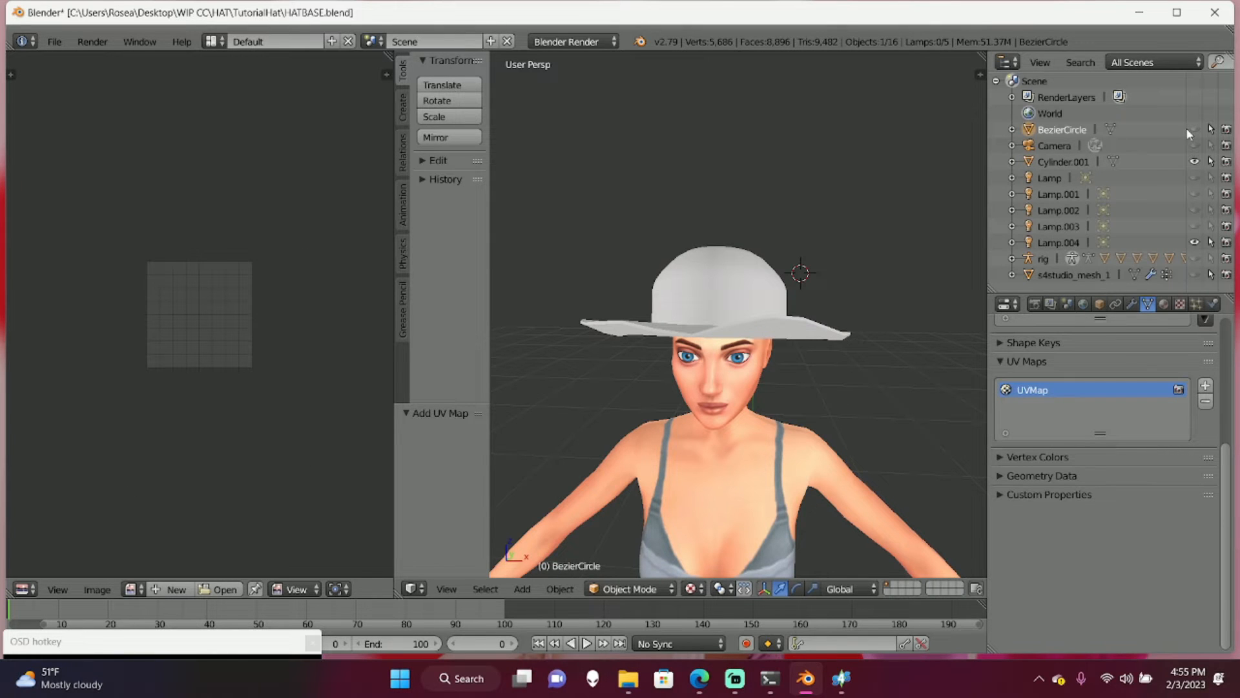
middle_drag(665, 242, 866, 293)
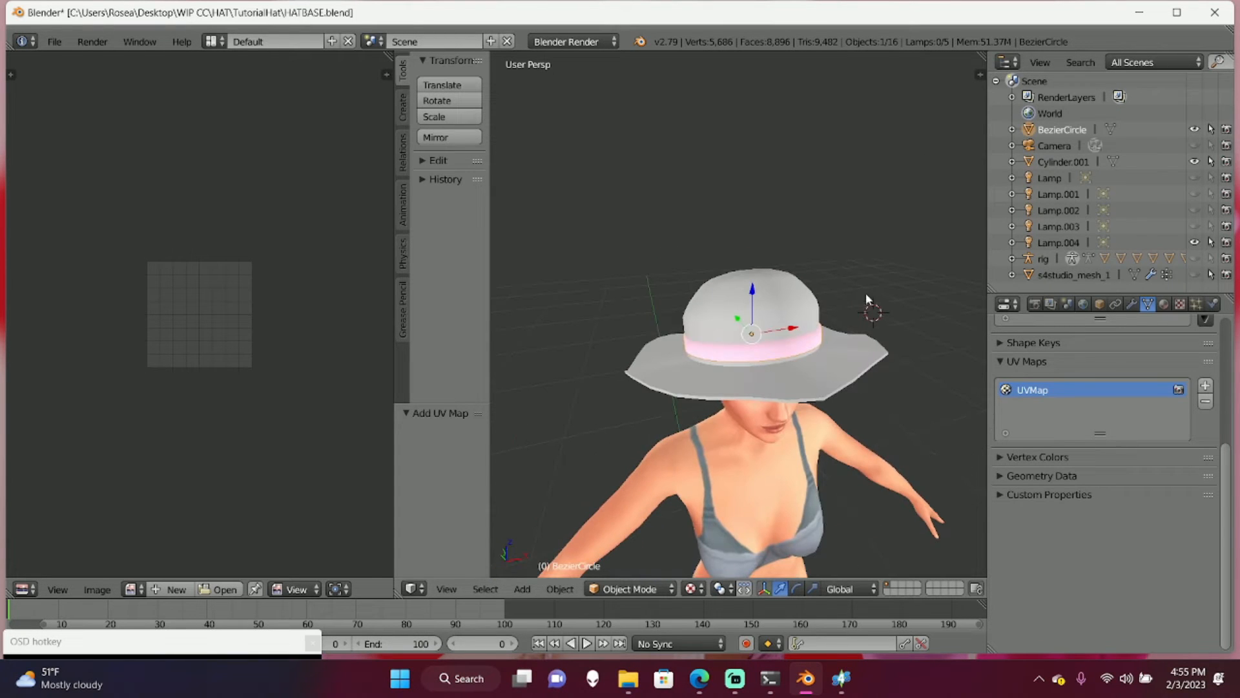
click(1062, 162)
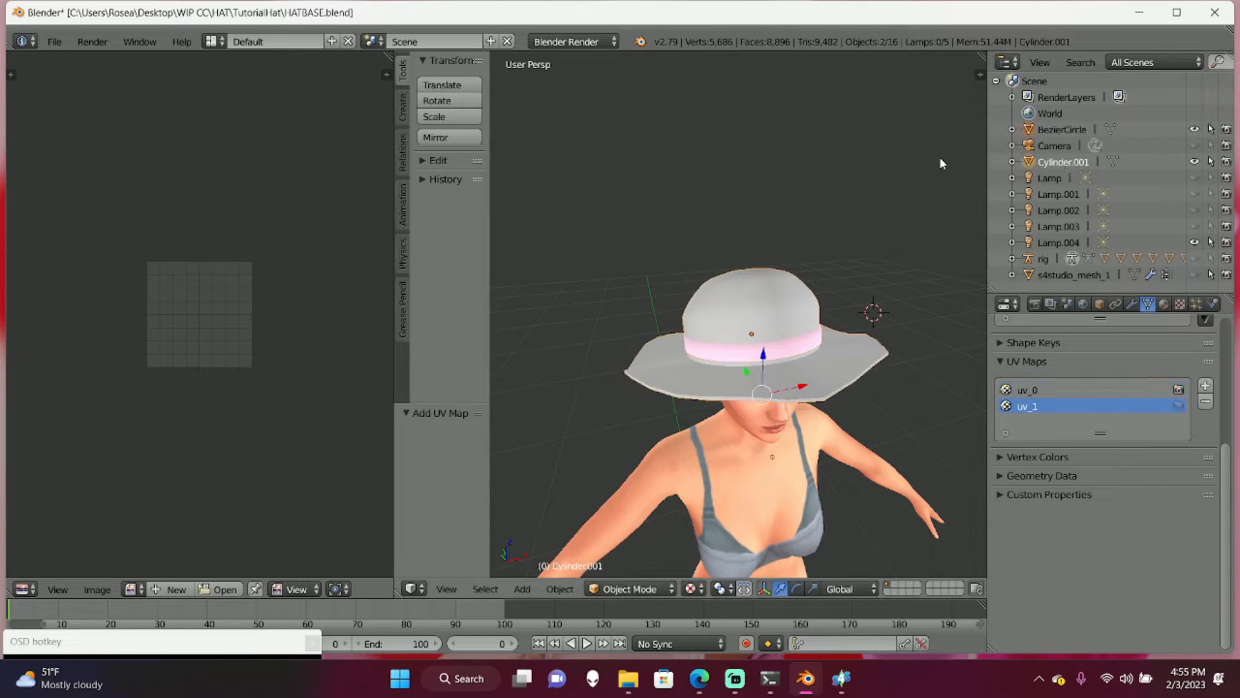
click(1045, 132)
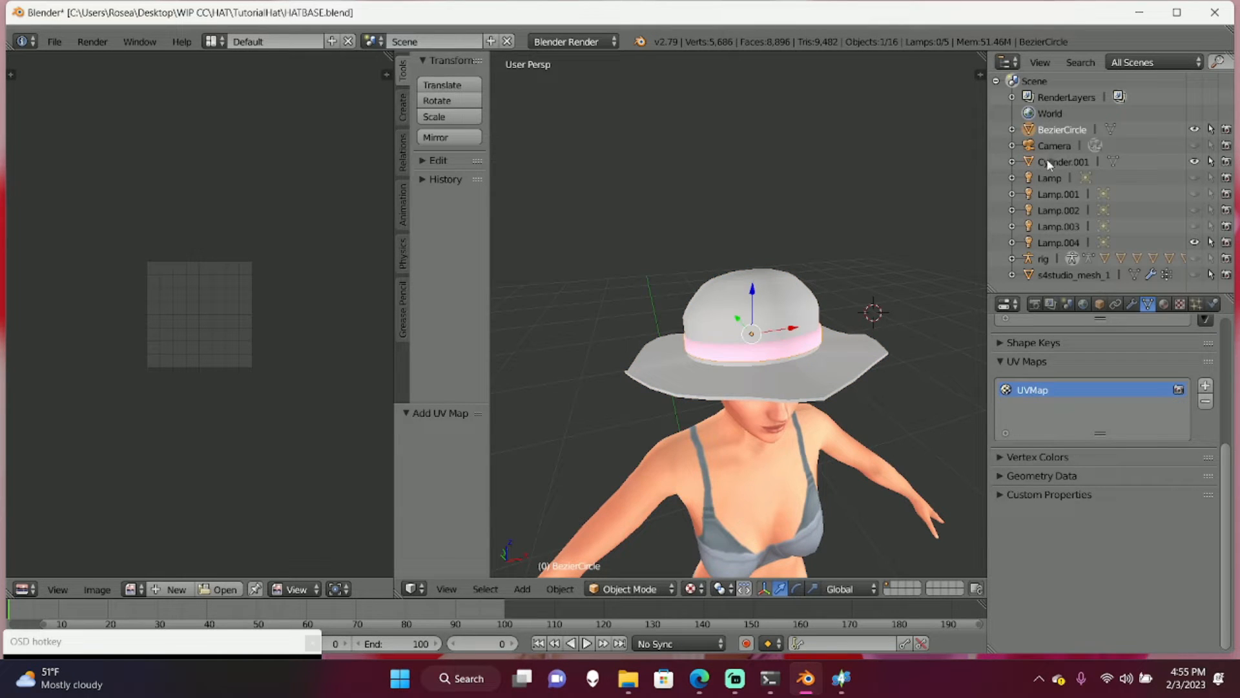
drag(148, 641, 151, 603)
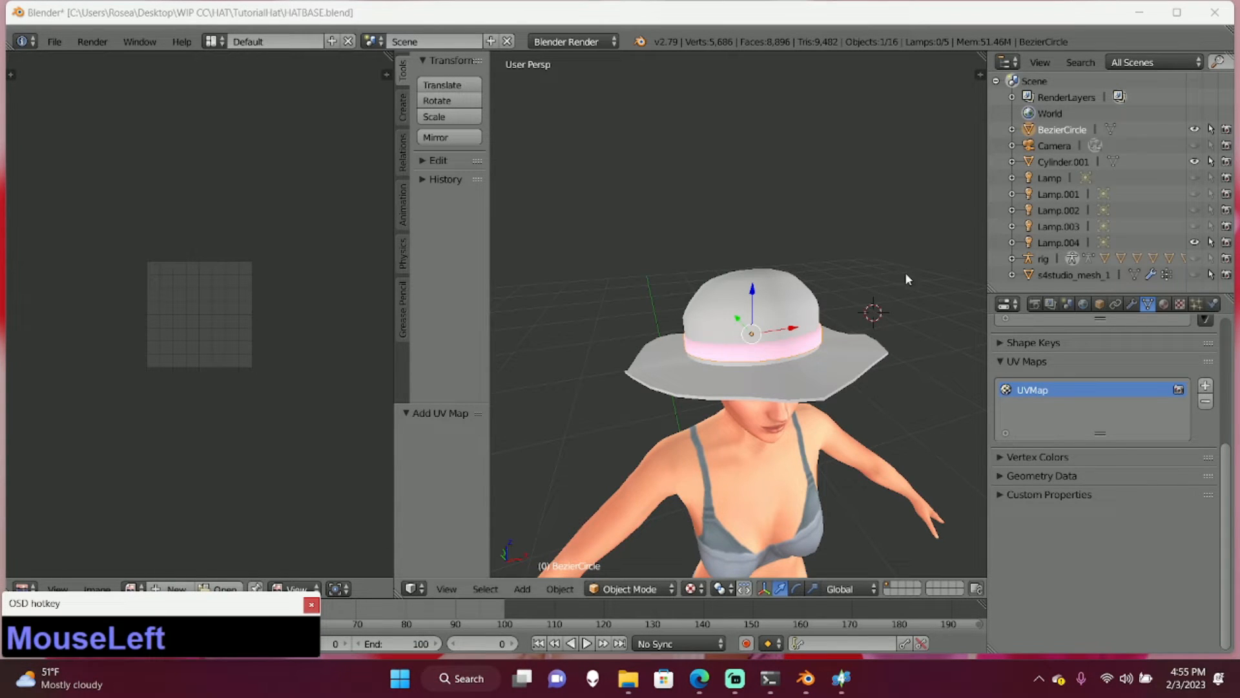
shift+click(1059, 163)
click(755, 196)
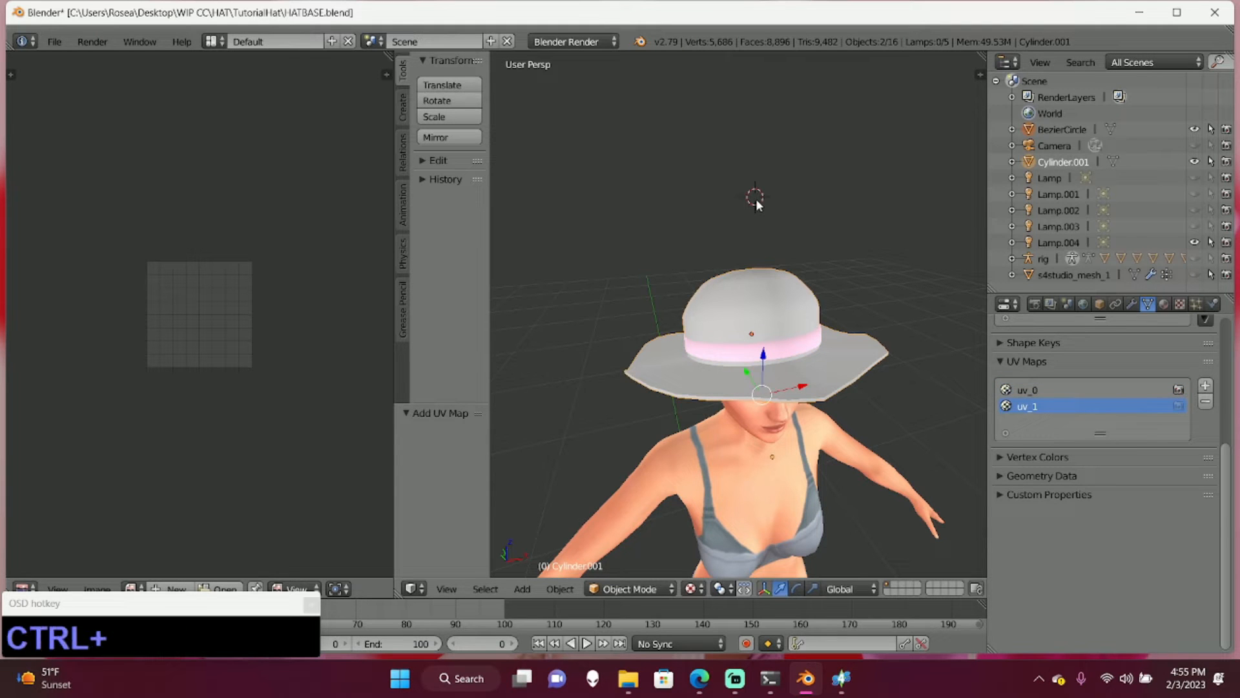
key(ctrl+j)
- Show the original game mesh s4studio_mesh_1 and compare the new hat with it from the side
mouse_move(782, 214)
middle_down()
mouse_move(850, 277)
mouse_move(814, 246)
mouse_move(826, 266)
mouse_move(922, 254)
mouse_move(517, 268)
mouse_move(811, 247)
mouse_move(799, 235)
mouse_move(669, 242)
mouse_move(891, 263)
mouse_move(941, 249)
mouse_move(914, 210)
mouse_move(902, 232)
mouse_move(775, 252)
middle_up()
scroll(830, 270, up, 2)
scroll(830, 273, up, 2)
scroll(942, 249, down, 2)
click(1195, 259)
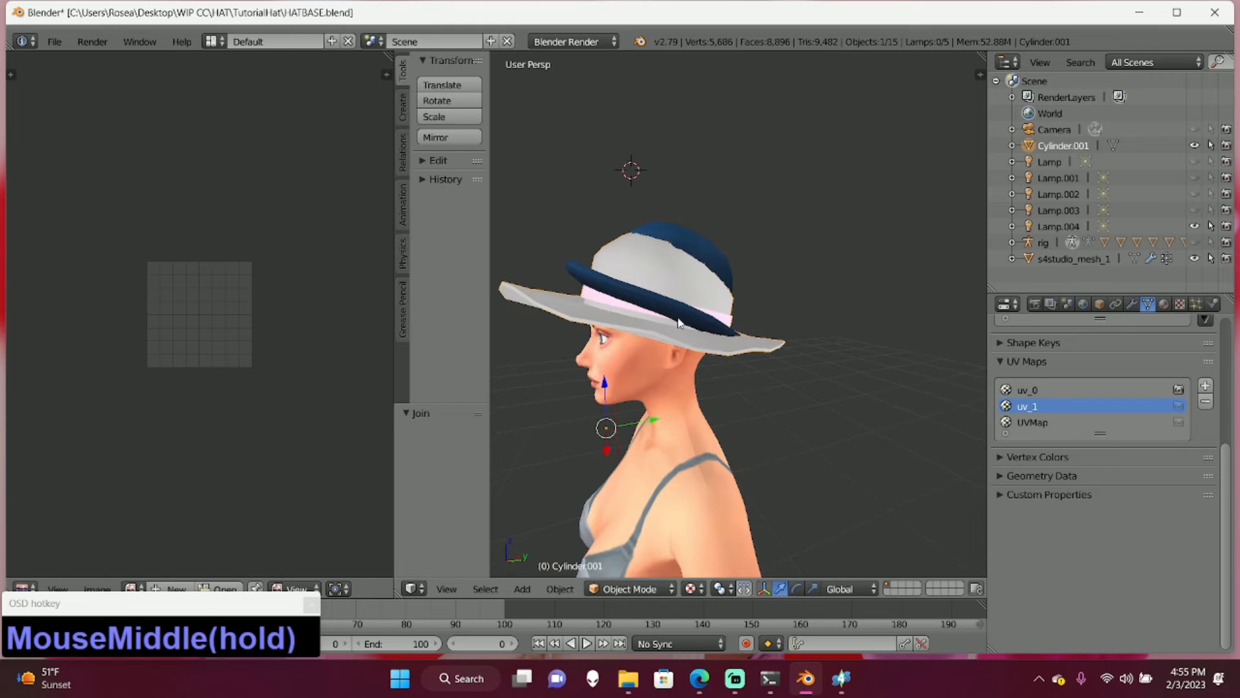
mouse_move(674, 347)
middle_down()
mouse_move(726, 355)
mouse_move(661, 349)
middle_up()
middle_drag(659, 346, 649, 341)
- Tilt the hat slightly and shift it to fit the navy reference hat, finishing with a 0.014 move along Z
click(796, 588)
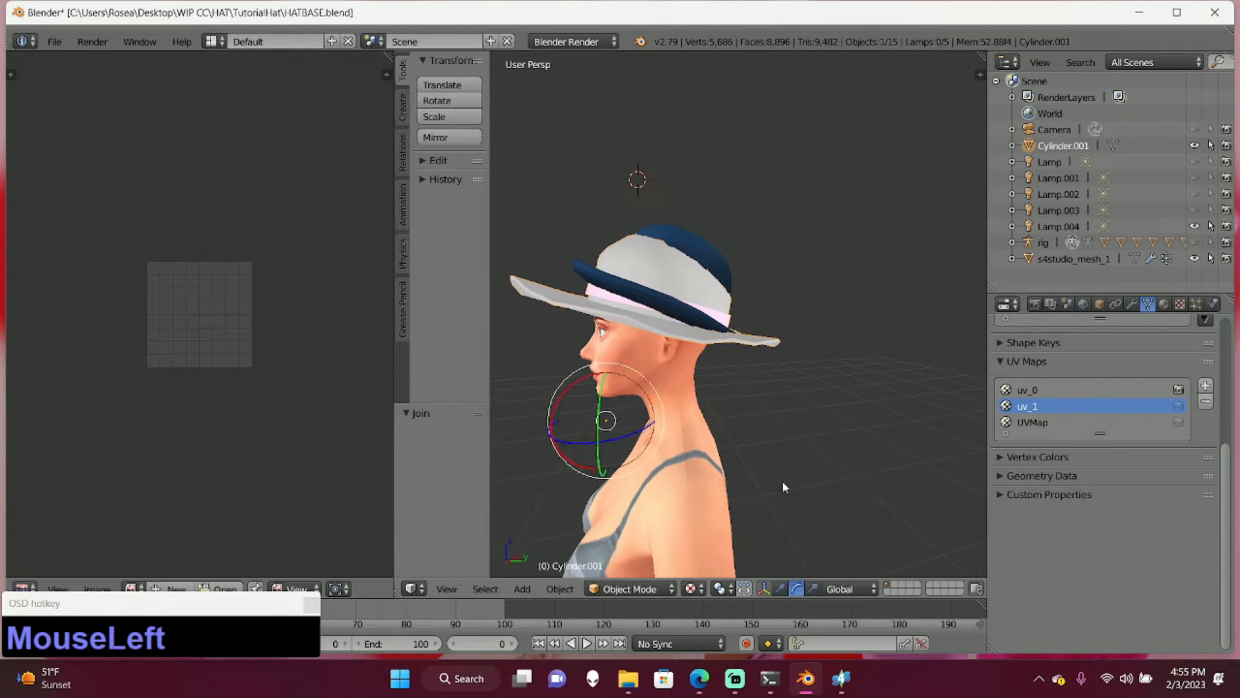
drag(593, 378, 601, 378)
click(780, 588)
drag(643, 416, 630, 417)
mouse_move(630, 417)
middle_down()
mouse_move(653, 350)
mouse_move(697, 358)
mouse_move(614, 433)
middle_up()
drag(598, 432, 601, 419)
middle_drag(600, 419, 637, 421)
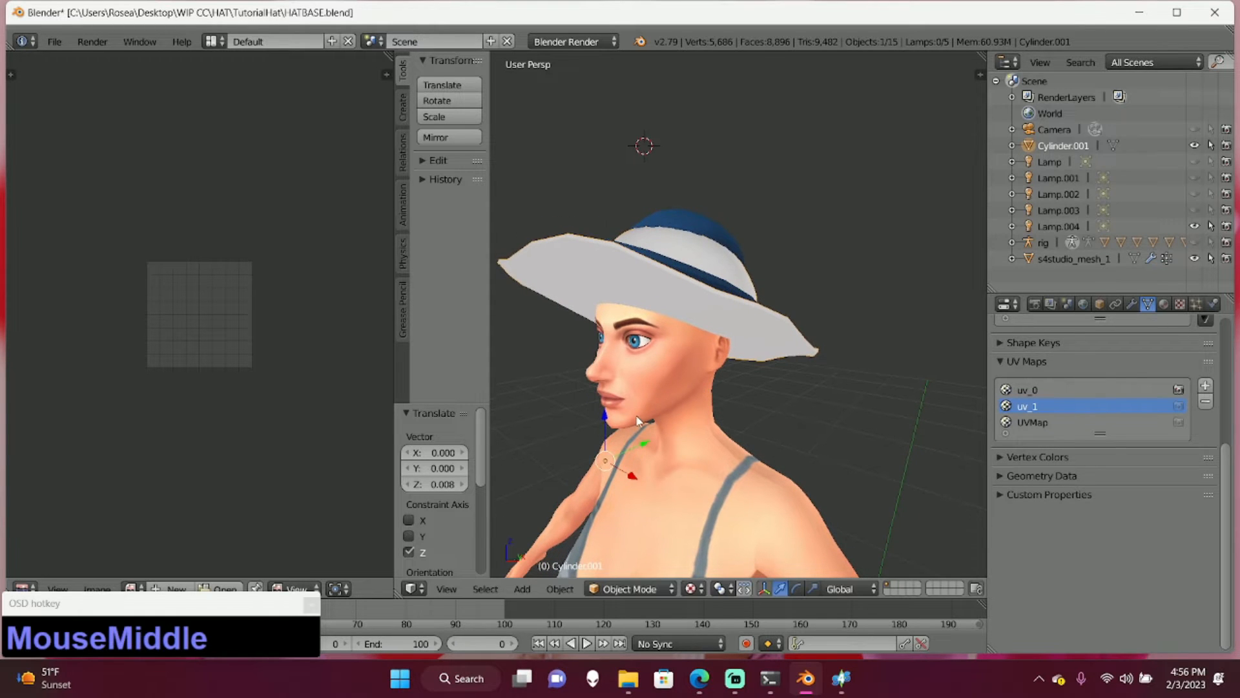
drag(611, 419, 621, 412)
middle_drag(621, 412, 658, 381)
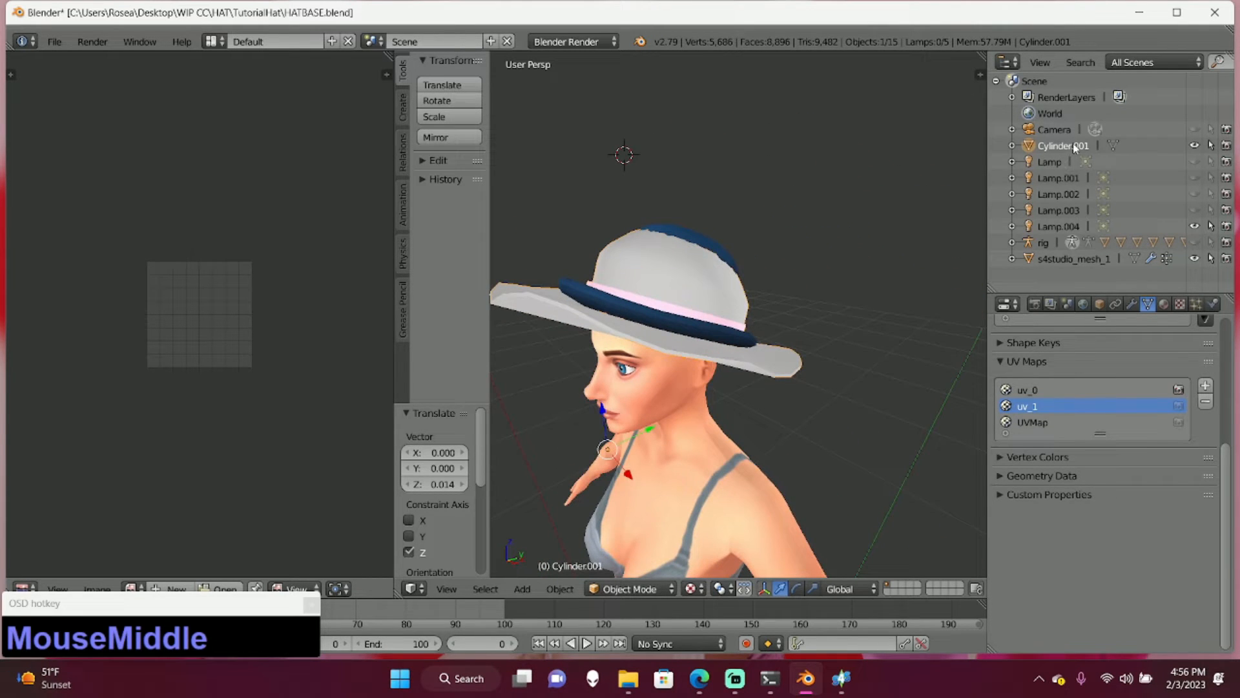
- Rename the joined object Cylinder.001 to hat
double_click(1075, 147)
text(hat)
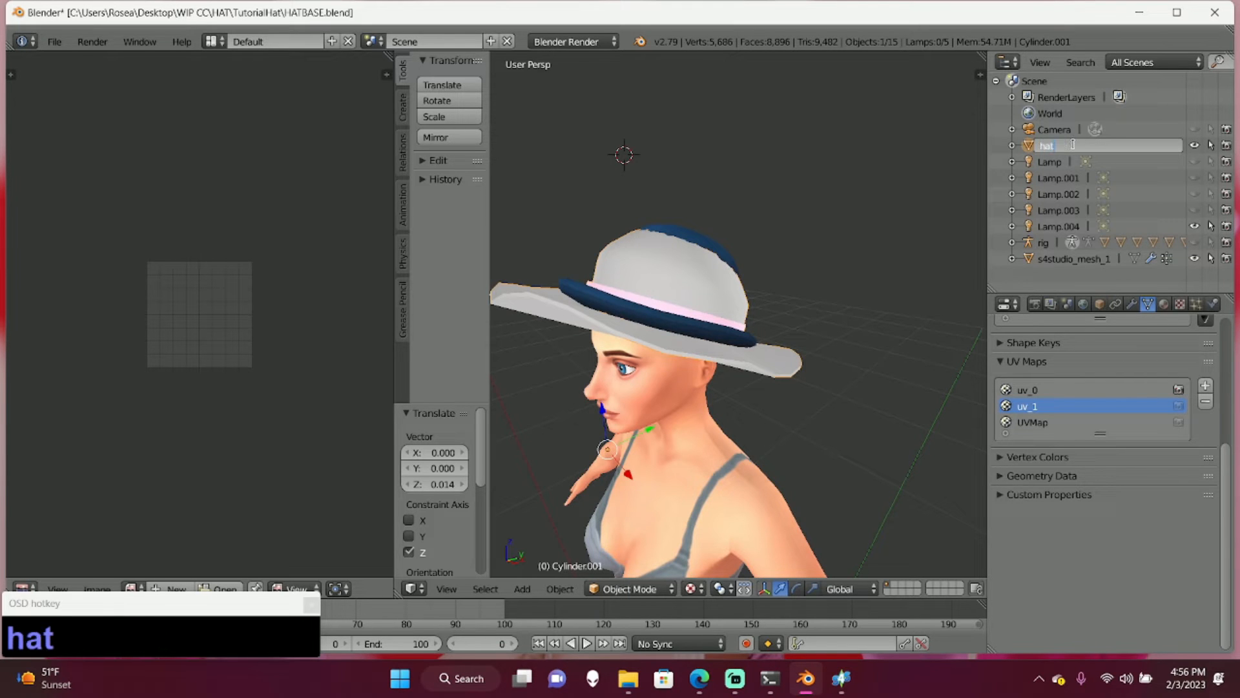
key(Return)
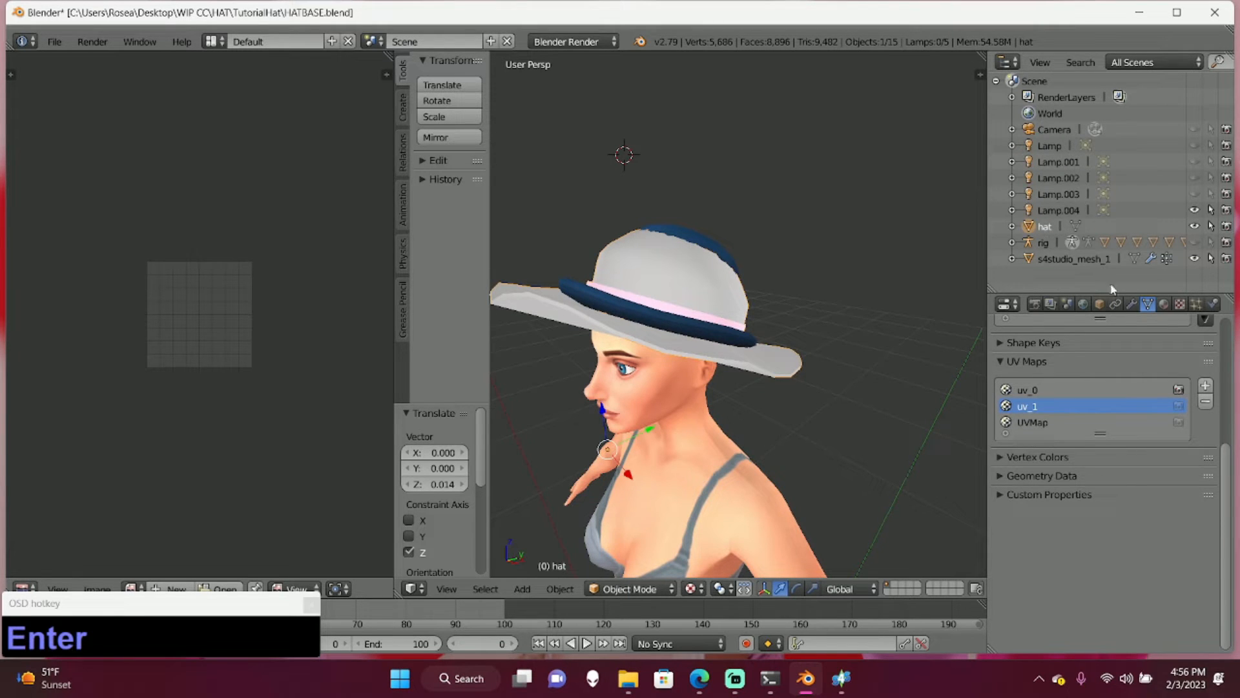
- Add a Data Transfer modifier to the hat
click(1133, 304)
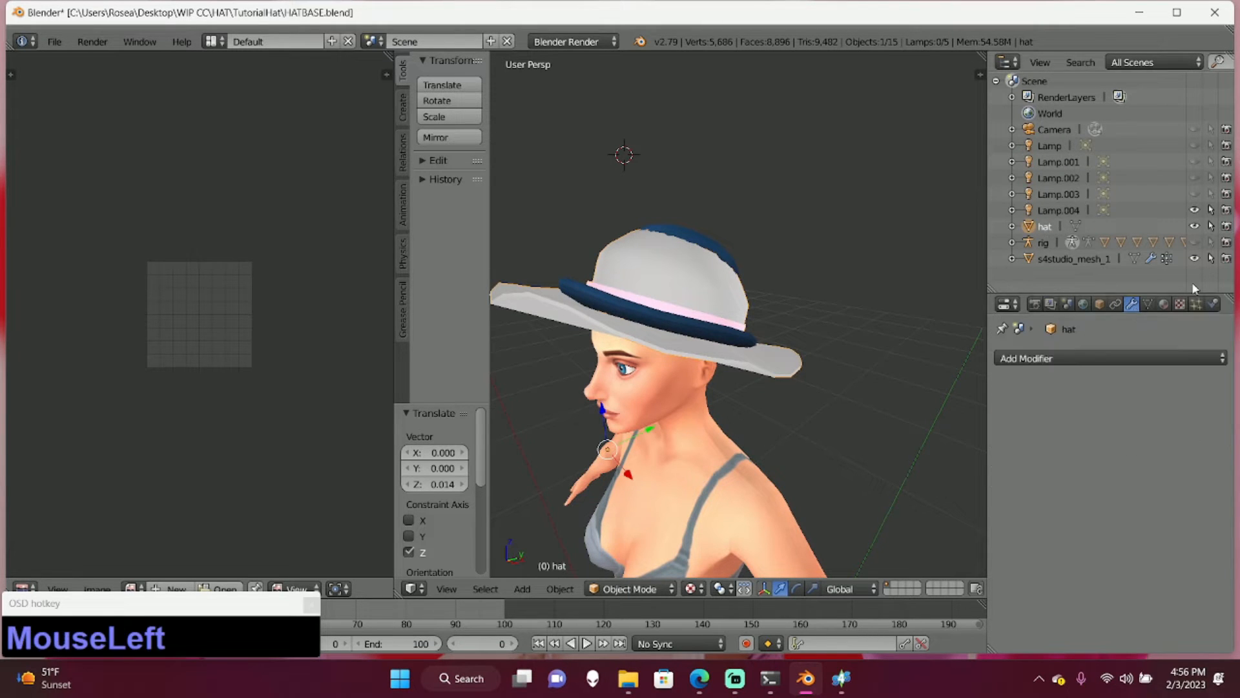
click(1053, 359)
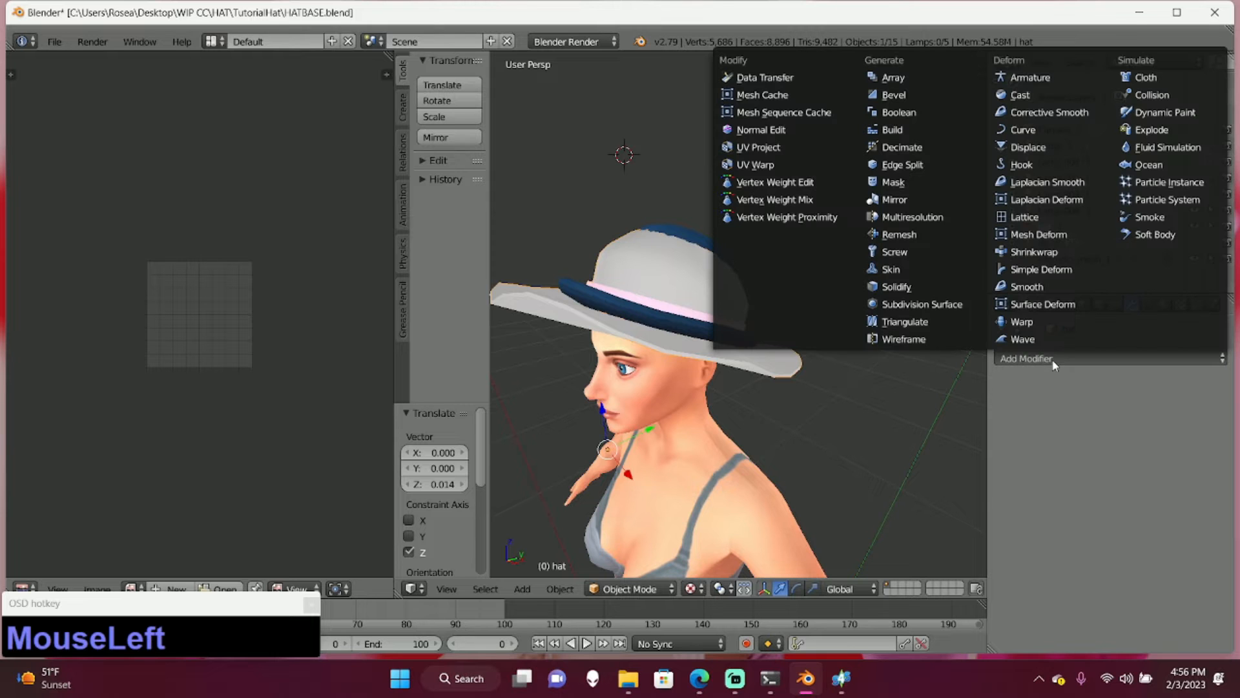
click(775, 89)
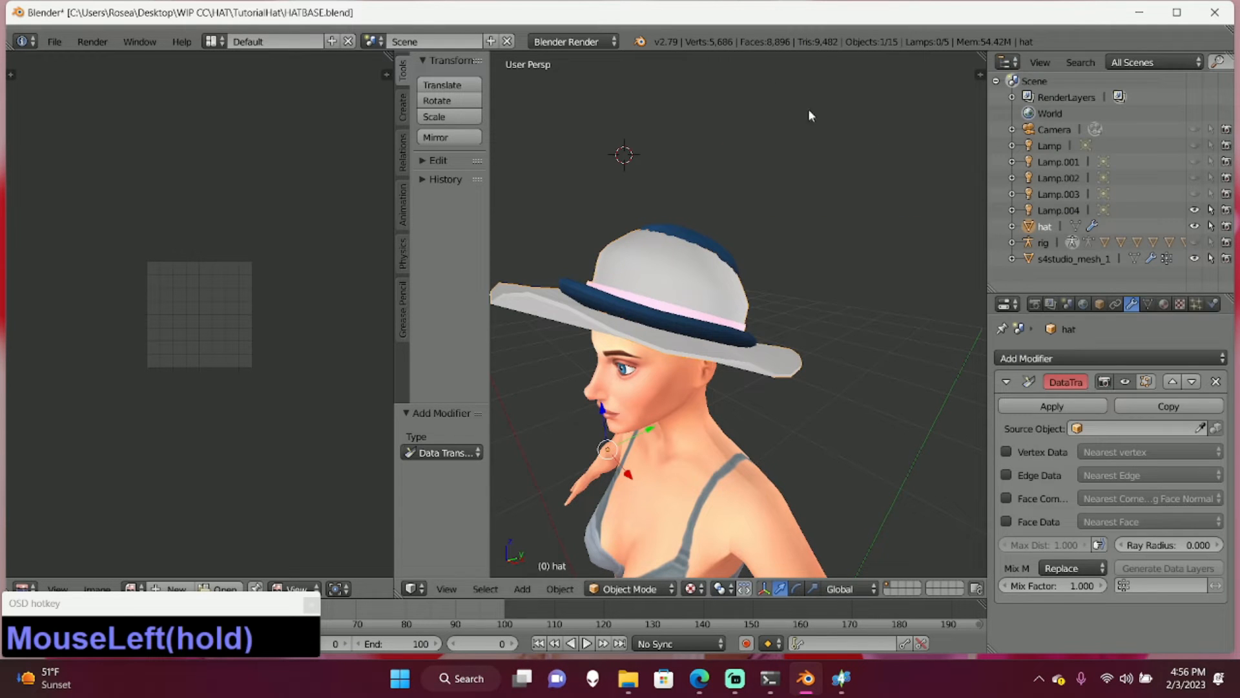
- Apply Subdivide Smooth three times to the whole s4studio_mesh_1 reference mesh and return to Object Mode
click(1065, 259)
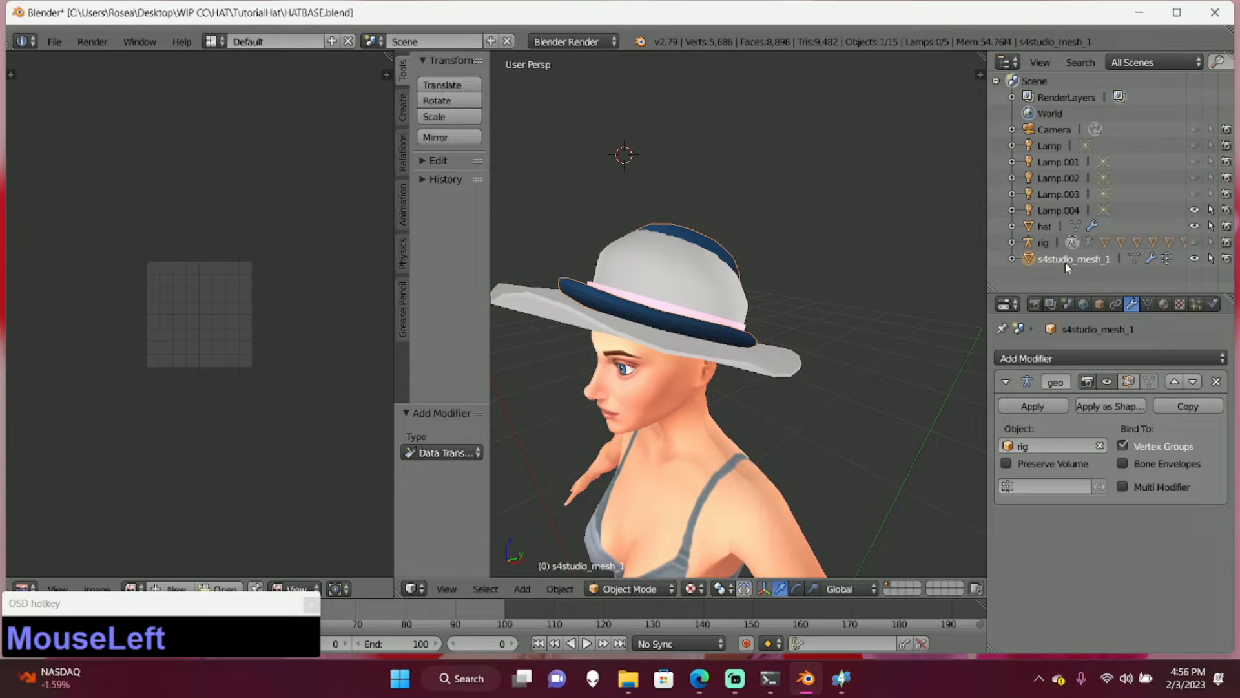
key(Tab)
key(a)
key(a)
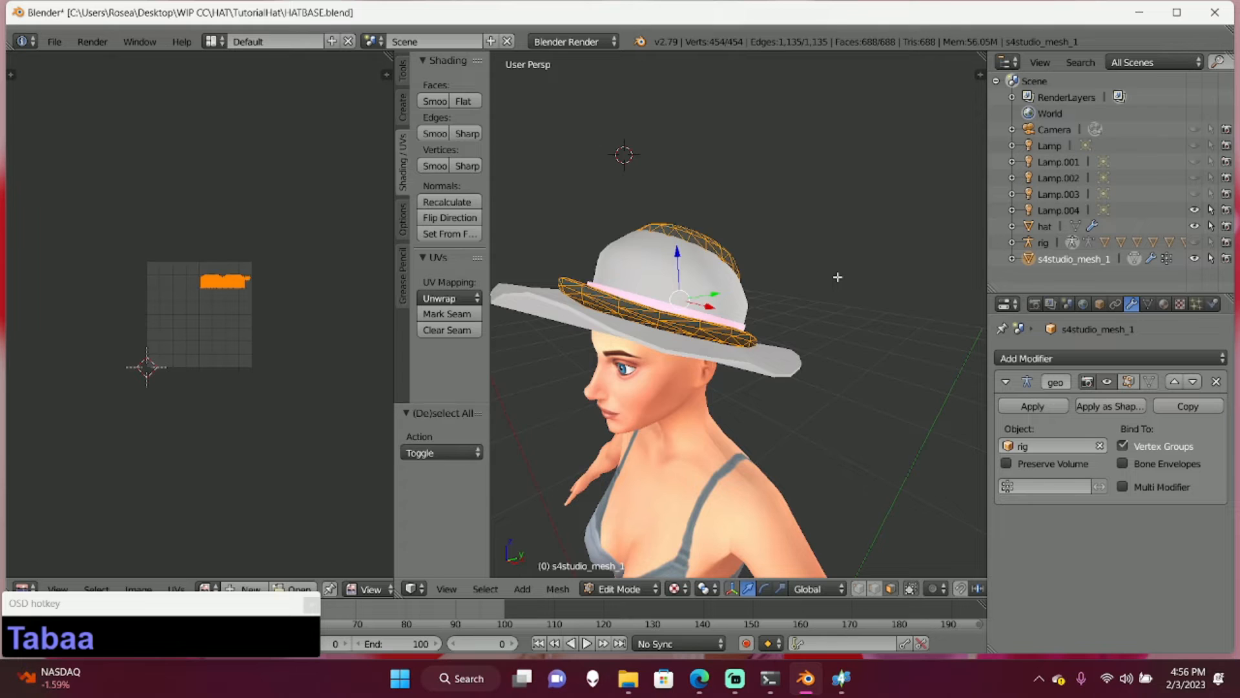
key(w)
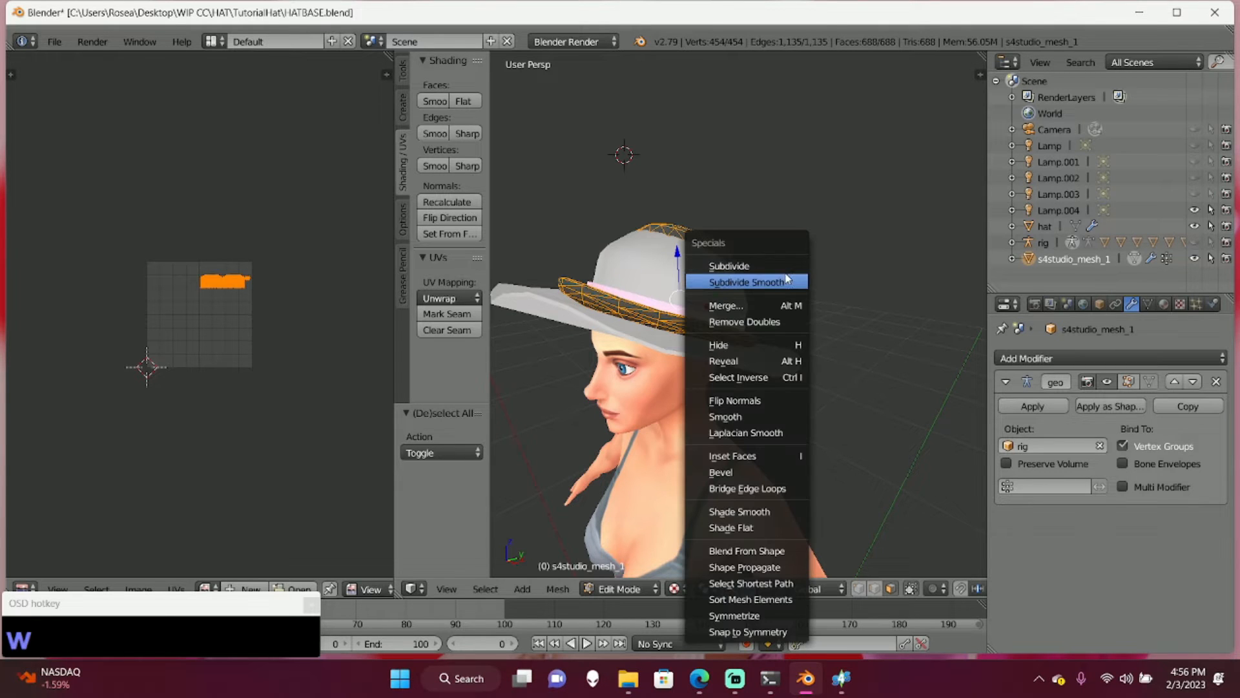
click(786, 282)
key(w)
click(786, 278)
key(w)
click(786, 278)
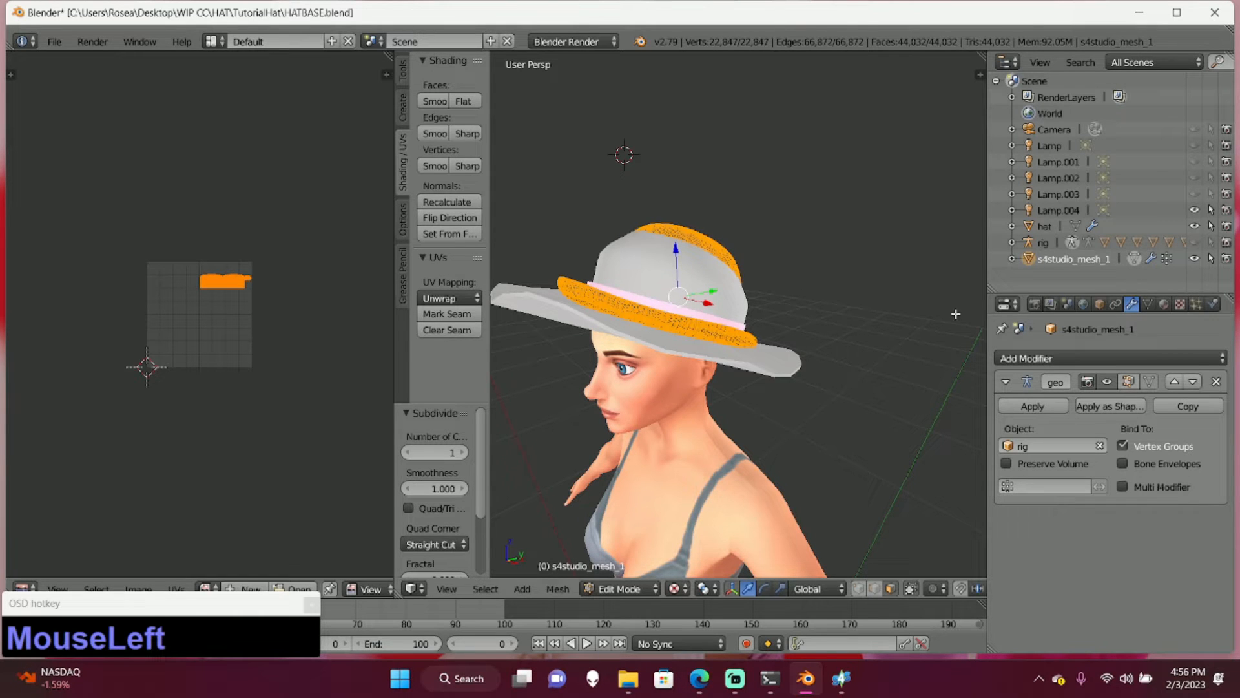
key(Tab)
- Set s4studio_mesh_1 as the source of the hat's Data Transfer modifier and enable UVs under Face Corner Data
click(1055, 228)
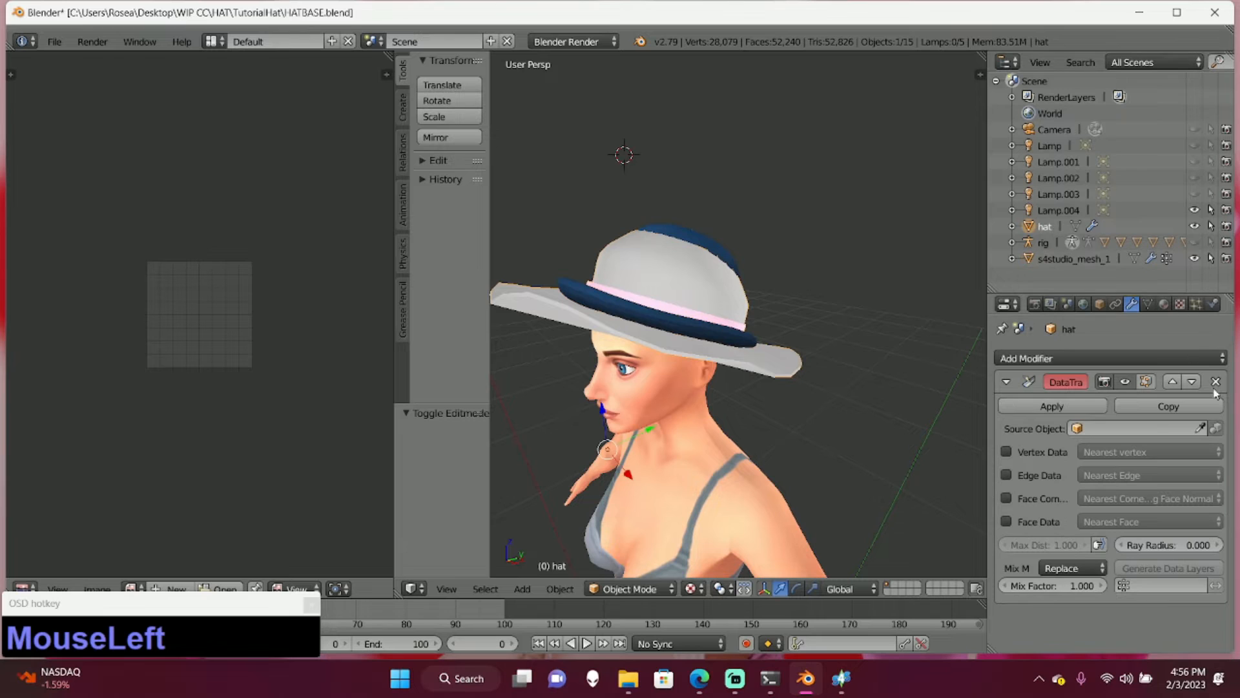
click(1095, 429)
click(1084, 516)
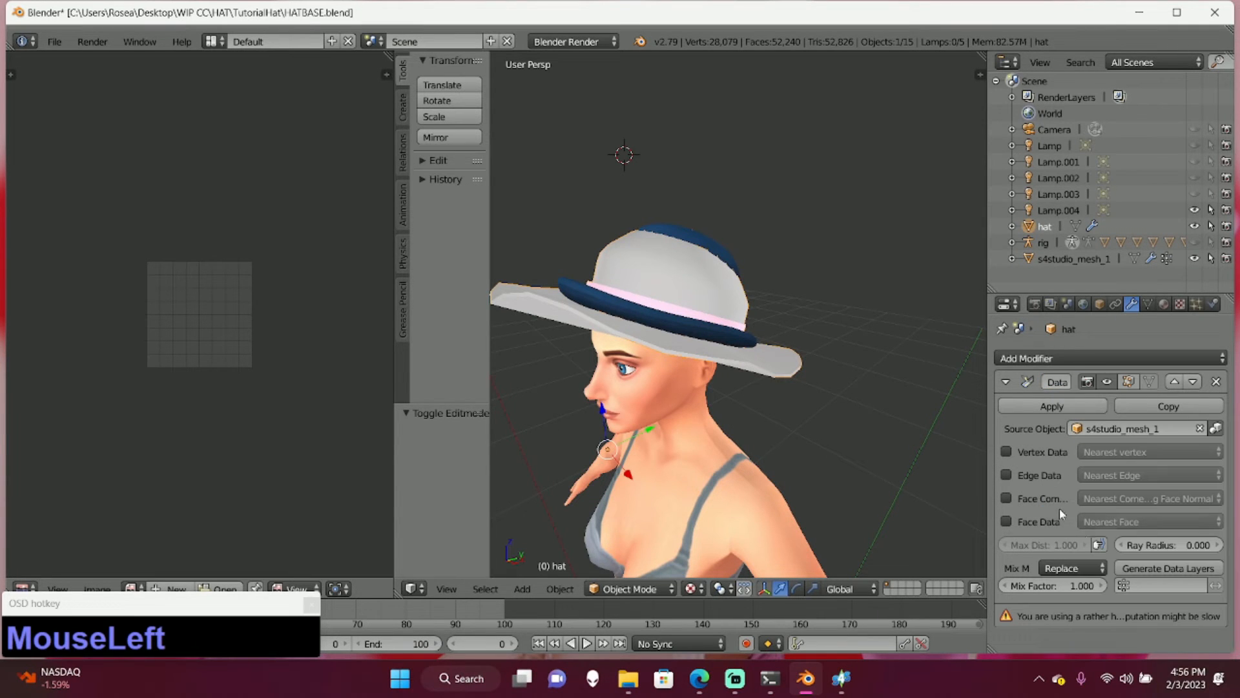
click(1007, 498)
click(1032, 548)
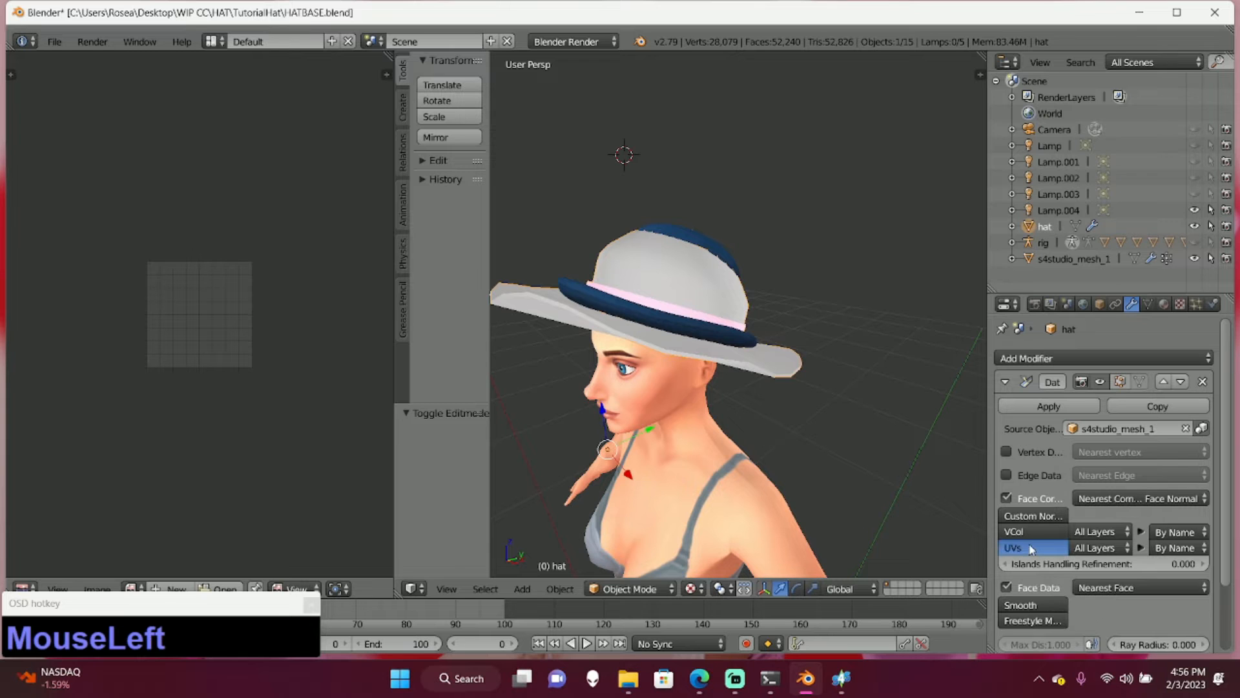
- Map the UV transfer from source layer uv_1 to destination layer uv_1 and apply the Data Transfer modifier
click(1100, 547)
click(1076, 485)
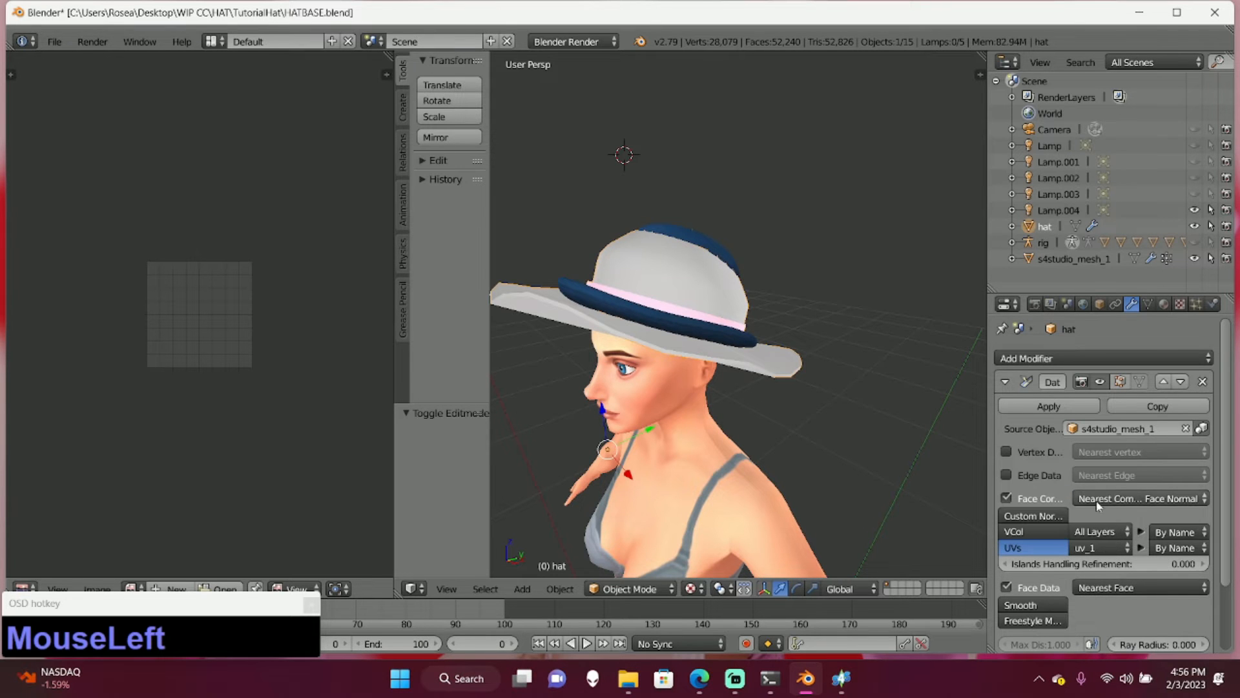
click(1175, 547)
click(1112, 451)
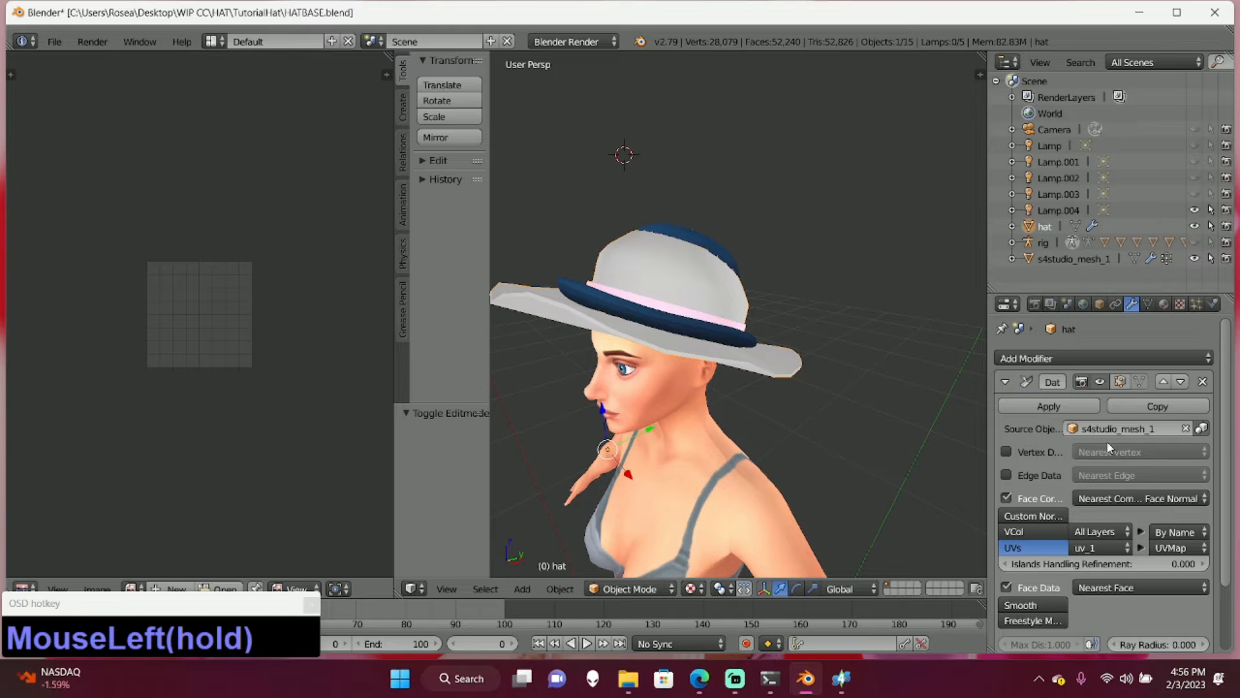
click(1176, 548)
click(1105, 470)
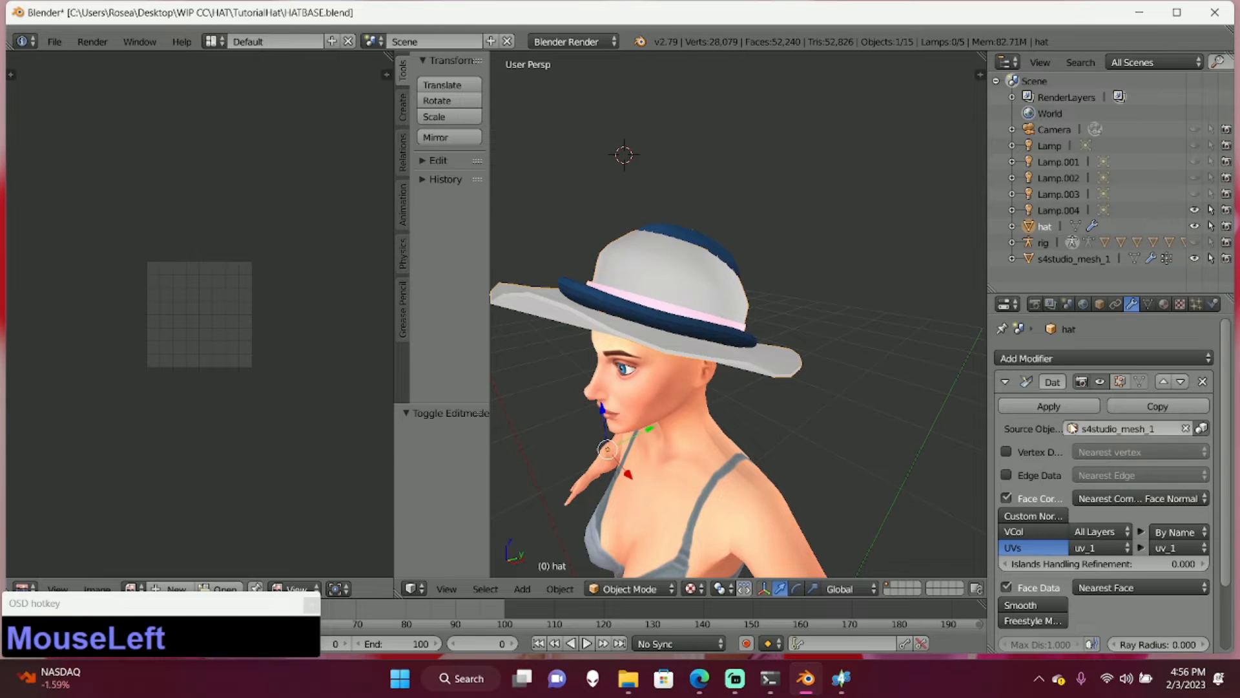
click(1056, 407)
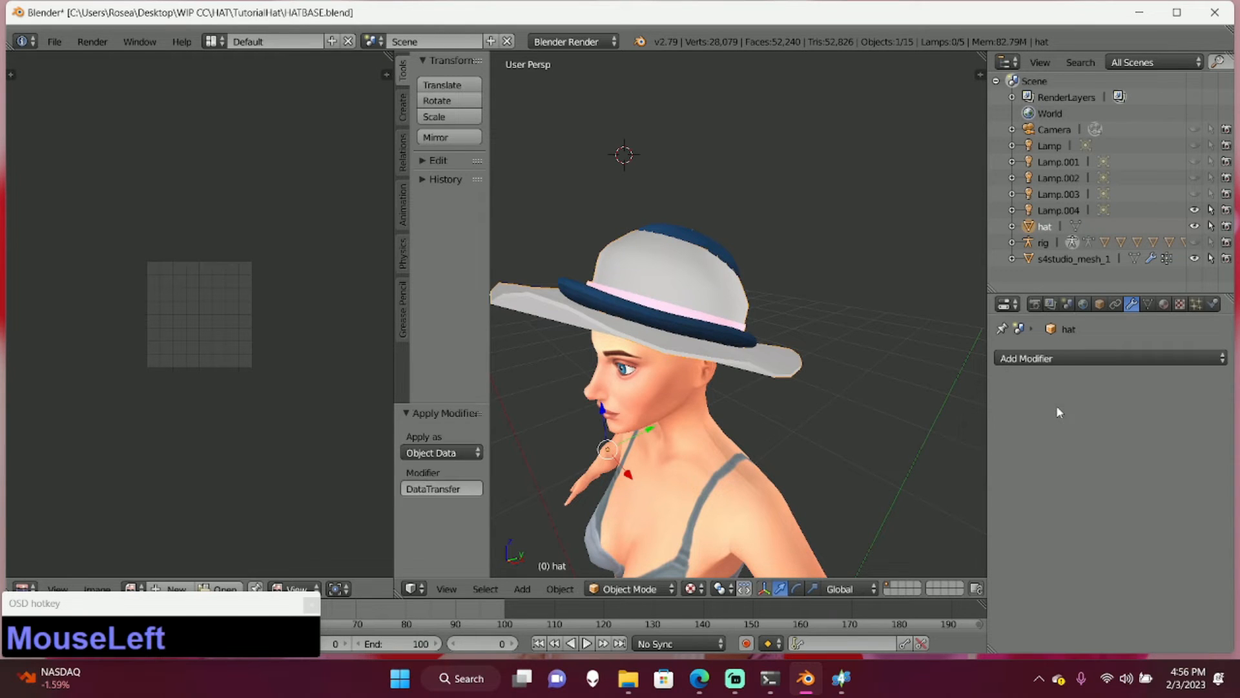
- Examine the uv_1 layout of s4studio_mesh_1 in Edit Mode
click(1058, 258)
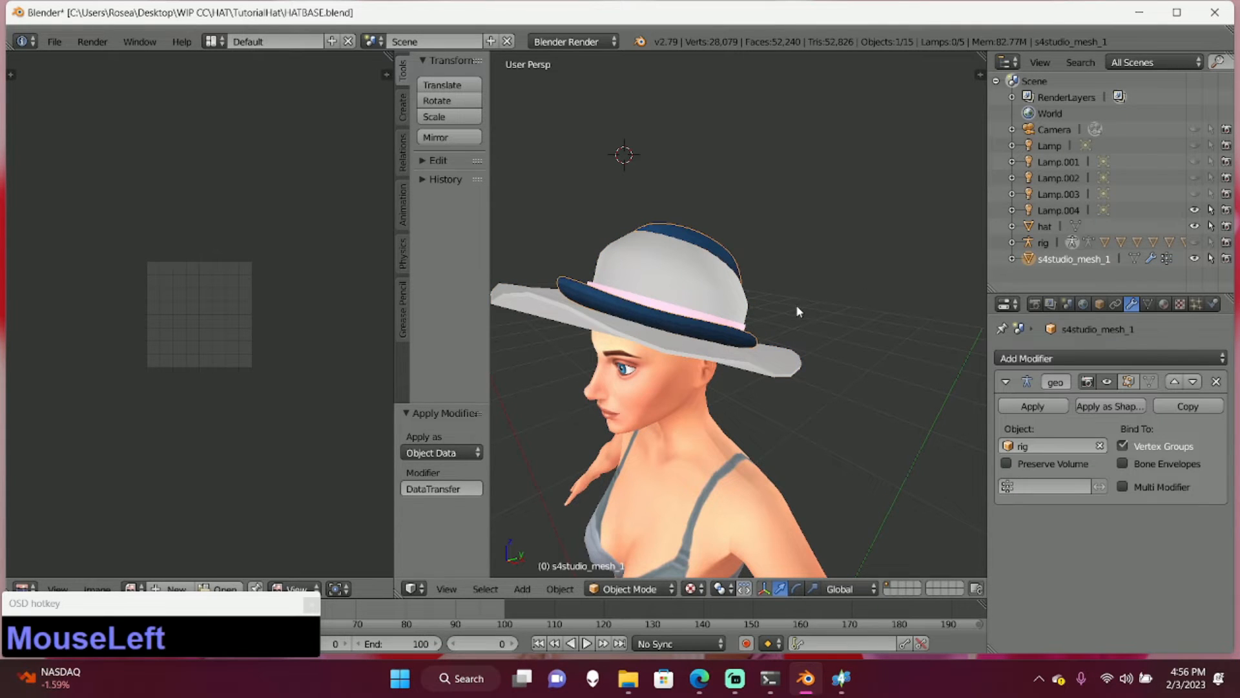
key(Tab)
scroll(257, 287, up, 5)
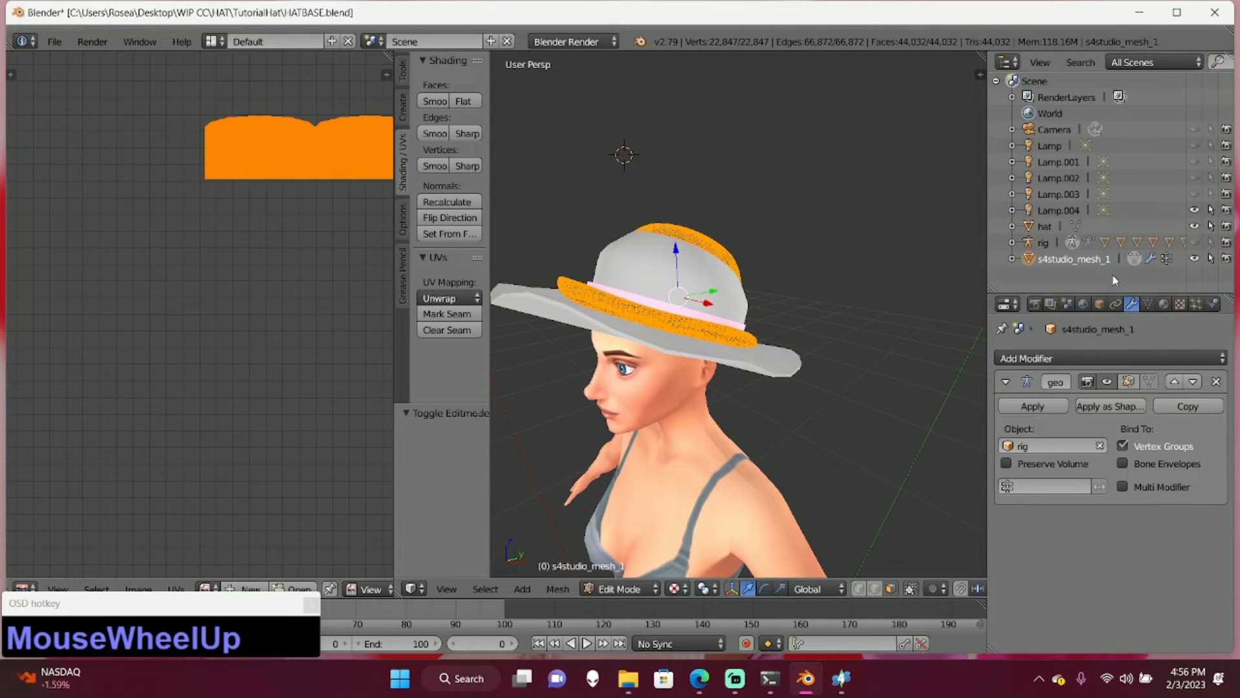
click(1147, 304)
click(1021, 484)
scroll(202, 207, down, 3)
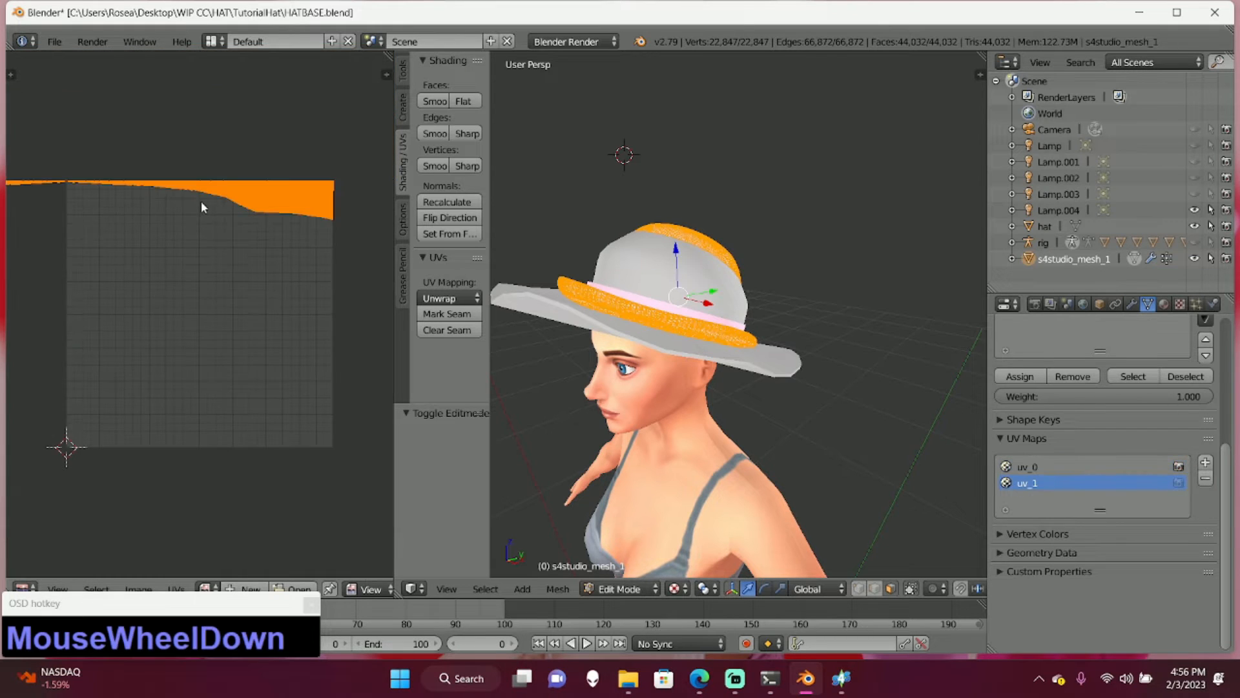
scroll(202, 240, down, 3)
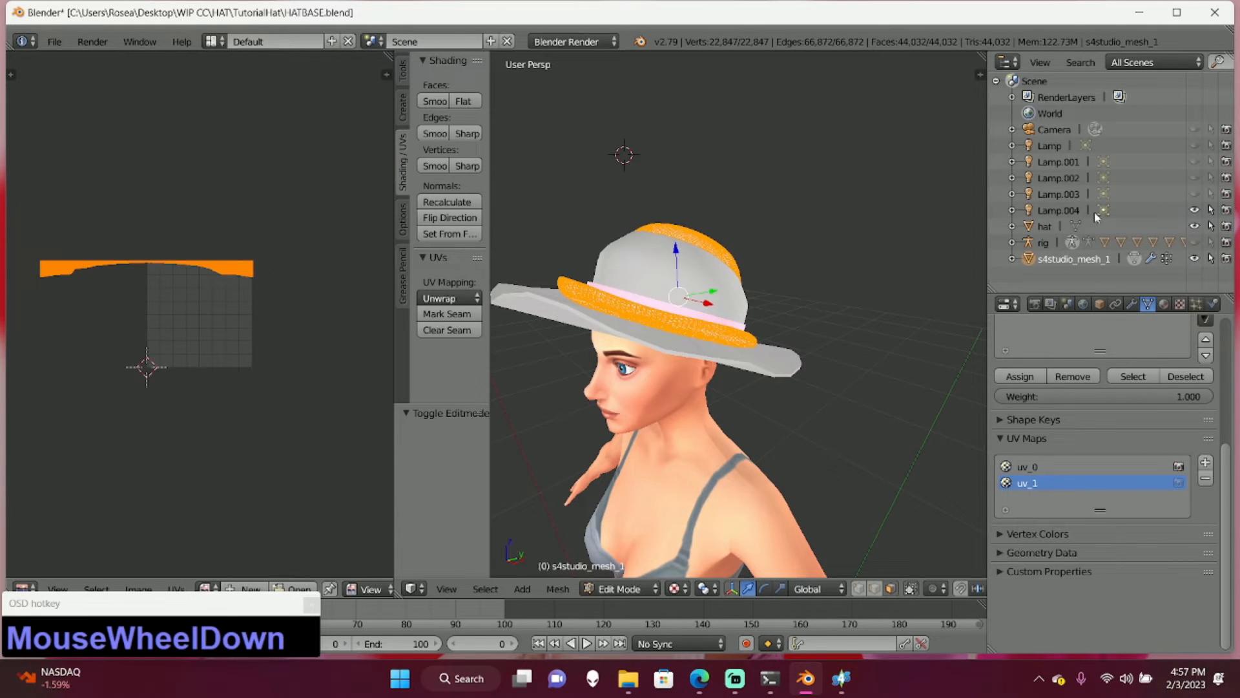
- Inspect the hat's uv_1 layout with the entire mesh selected to compare it with the reference layout
click(1044, 226)
key(Tab)
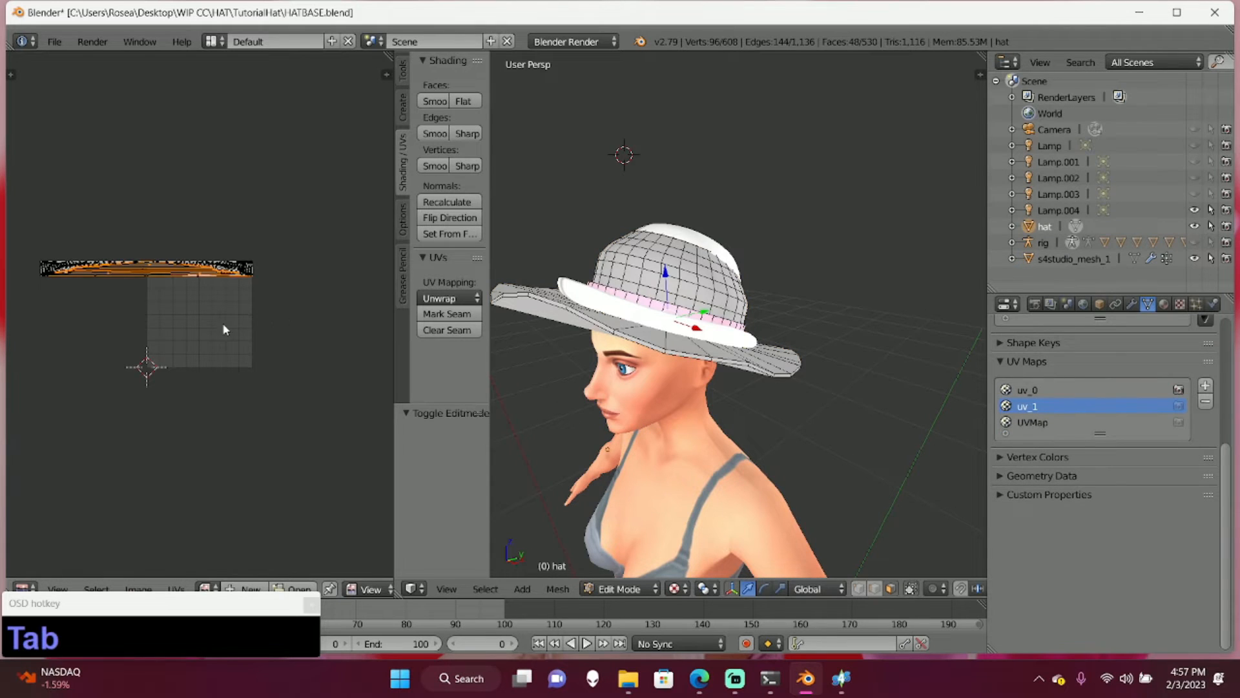
scroll(219, 320, up, 3)
middle_drag(218, 314, 349, 328)
key(a)
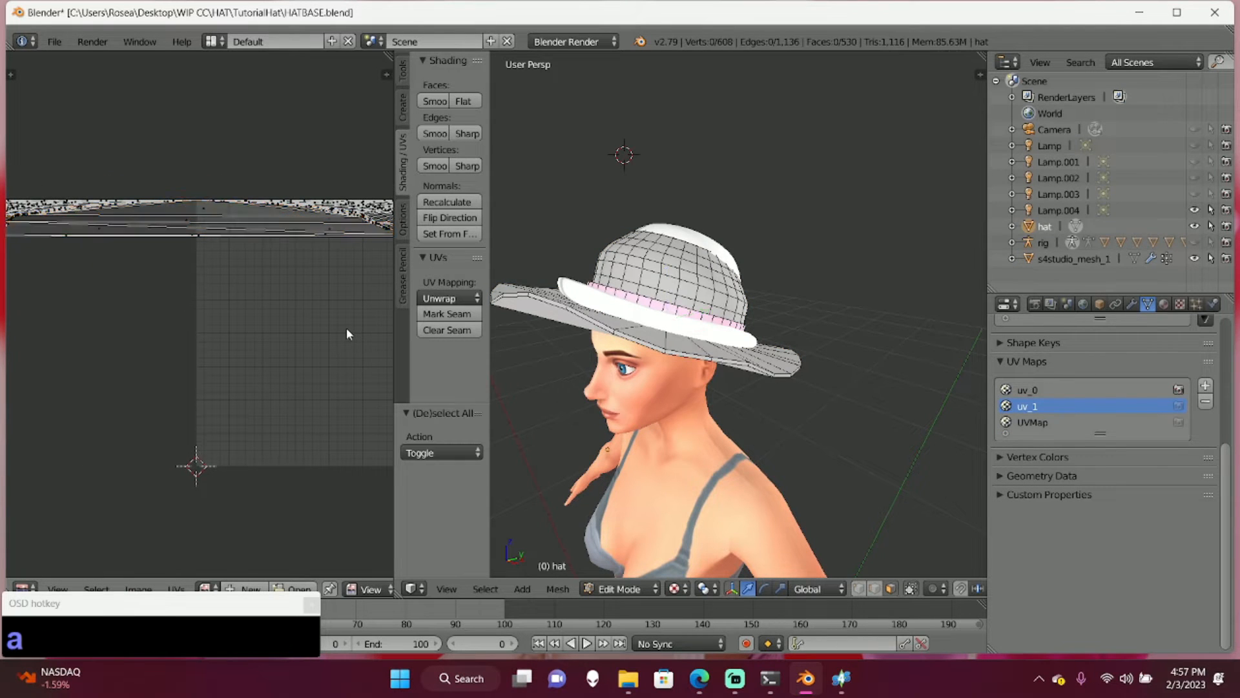
key(a)
scroll(344, 326, down, 2)
key(a)
key(a)
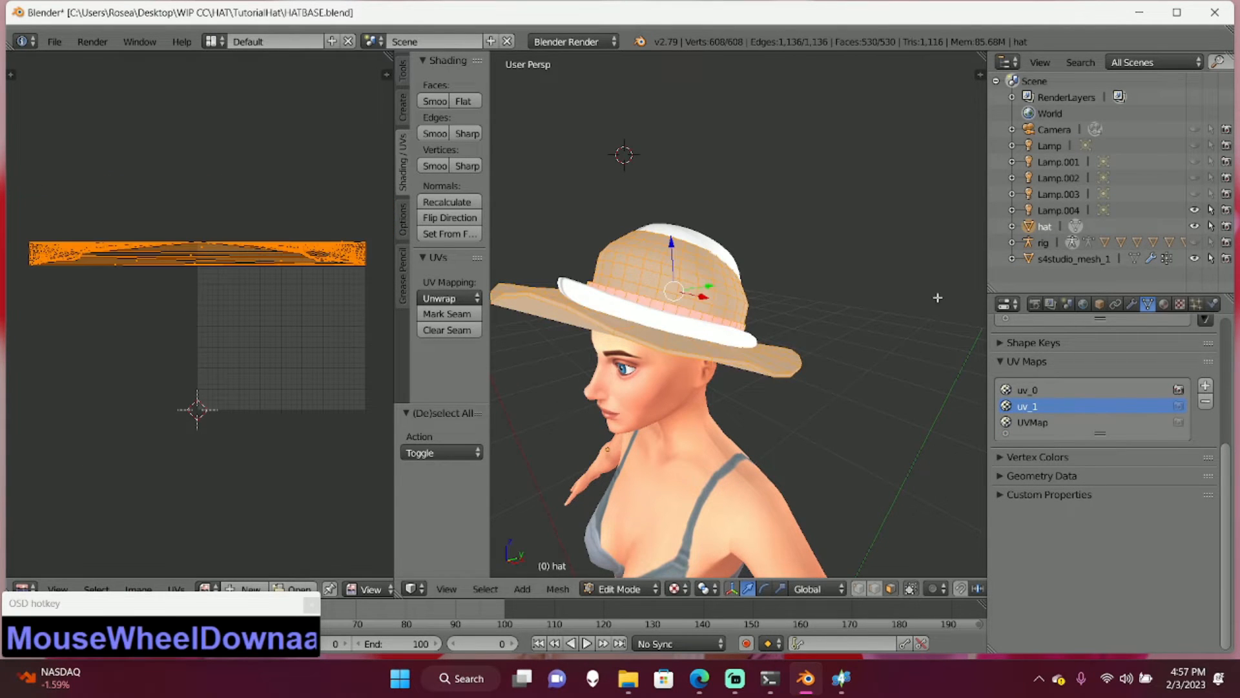
- Make uv_0 the active UV map of s4studio_mesh_1
mouse_move(1071, 259)
mouse_down()
mouse_move(1172, 266)
mouse_move(1177, 398)
mouse_up()
scroll(1177, 398, up, 2)
click(1053, 478)
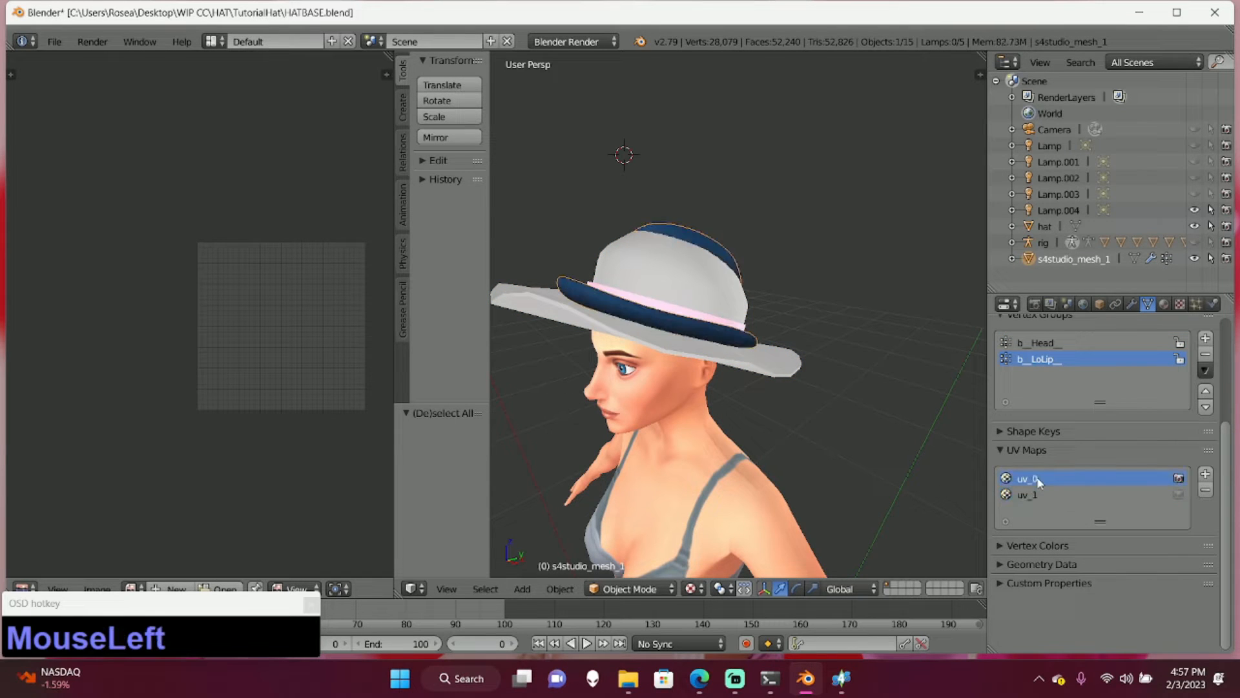
- Select s4studio_mesh_1, add the hat to the selection as the active object, and switch the hat to Weight Paint mode
click(1046, 227)
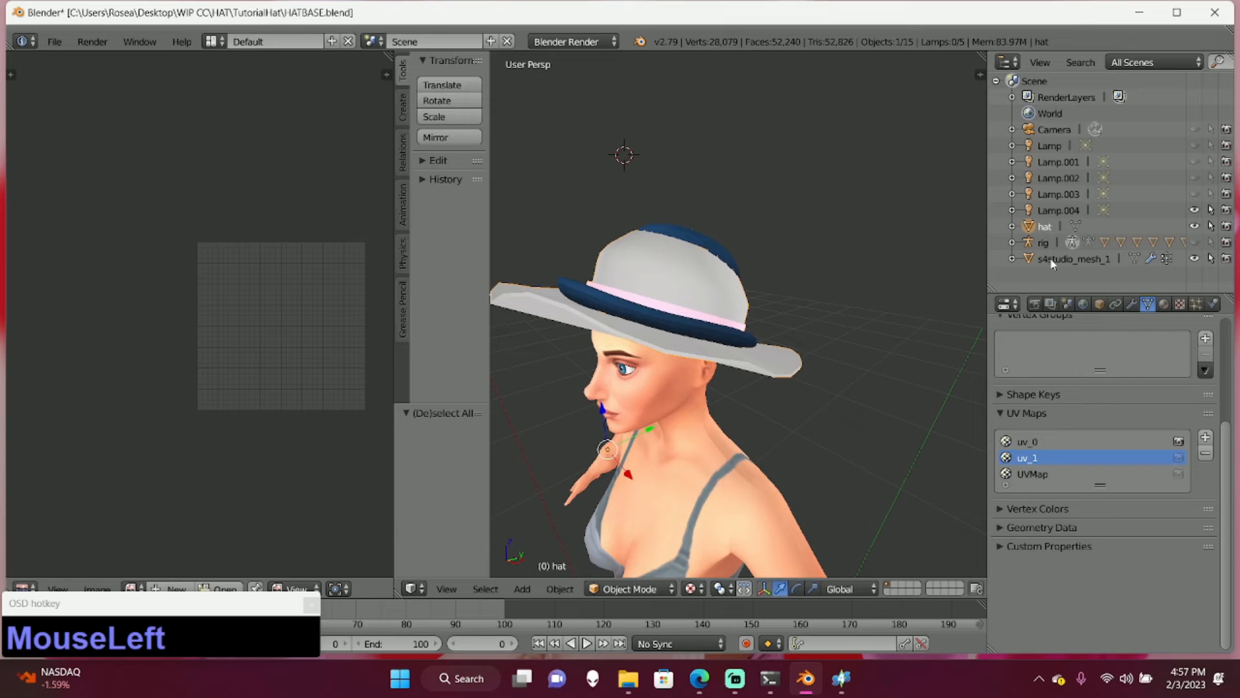
click(1051, 259)
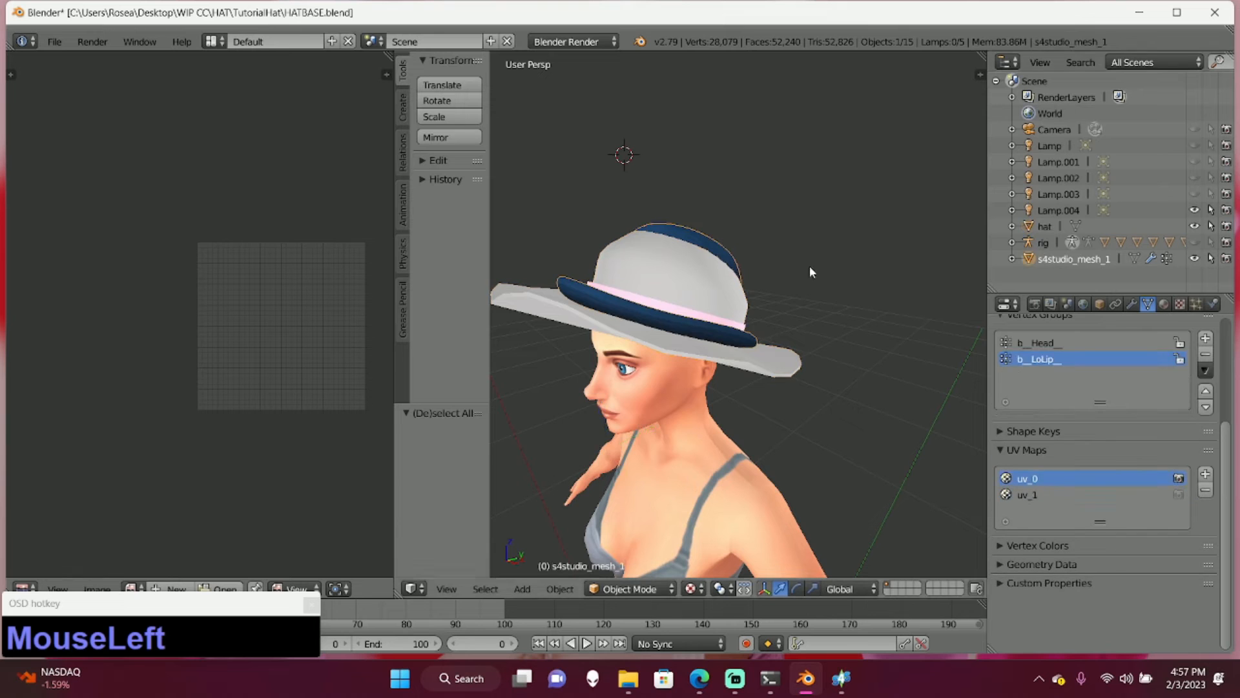
click(643, 588)
click(644, 503)
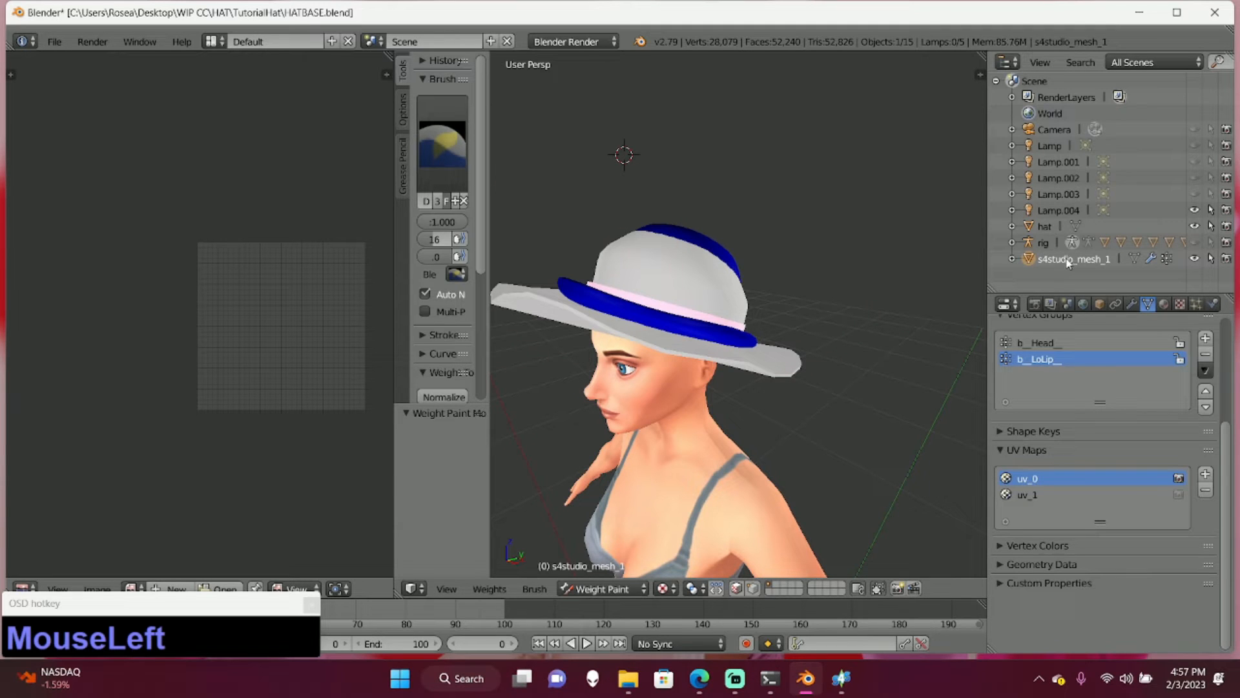
shift+click(1044, 226)
click(614, 589)
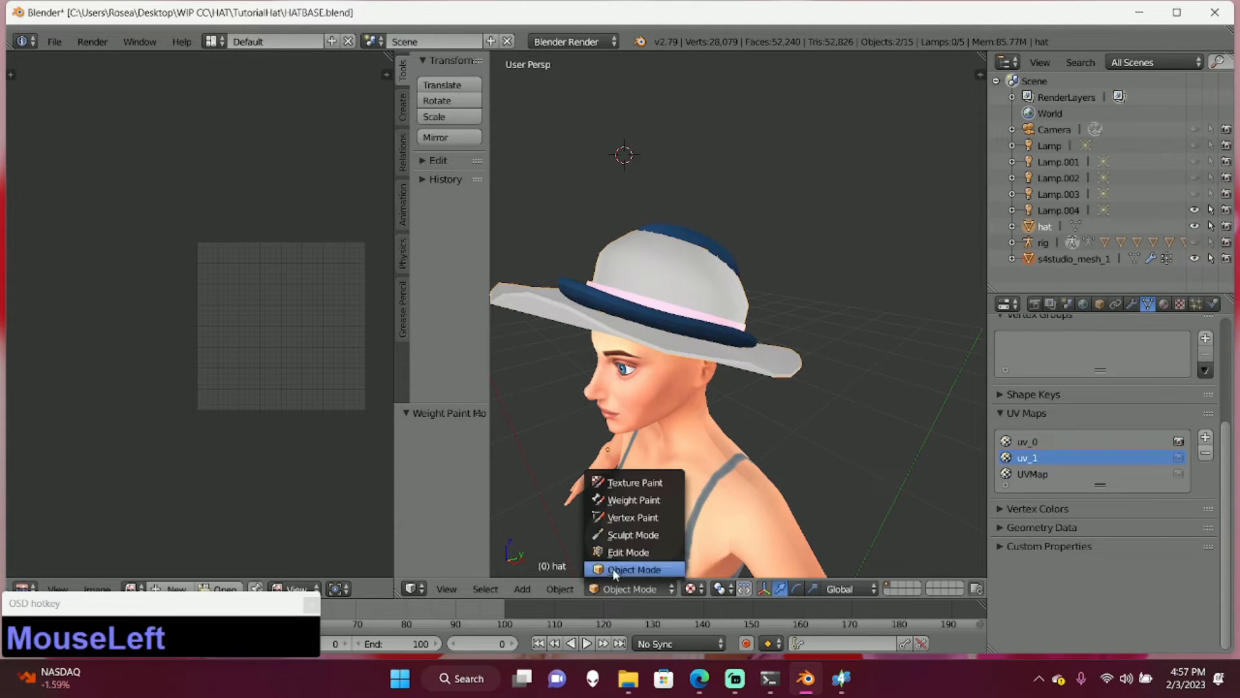
click(633, 500)
- Set the viewport shading to Solid and widen the tool shelf to bring the Weight Tools into view
click(693, 587)
click(662, 588)
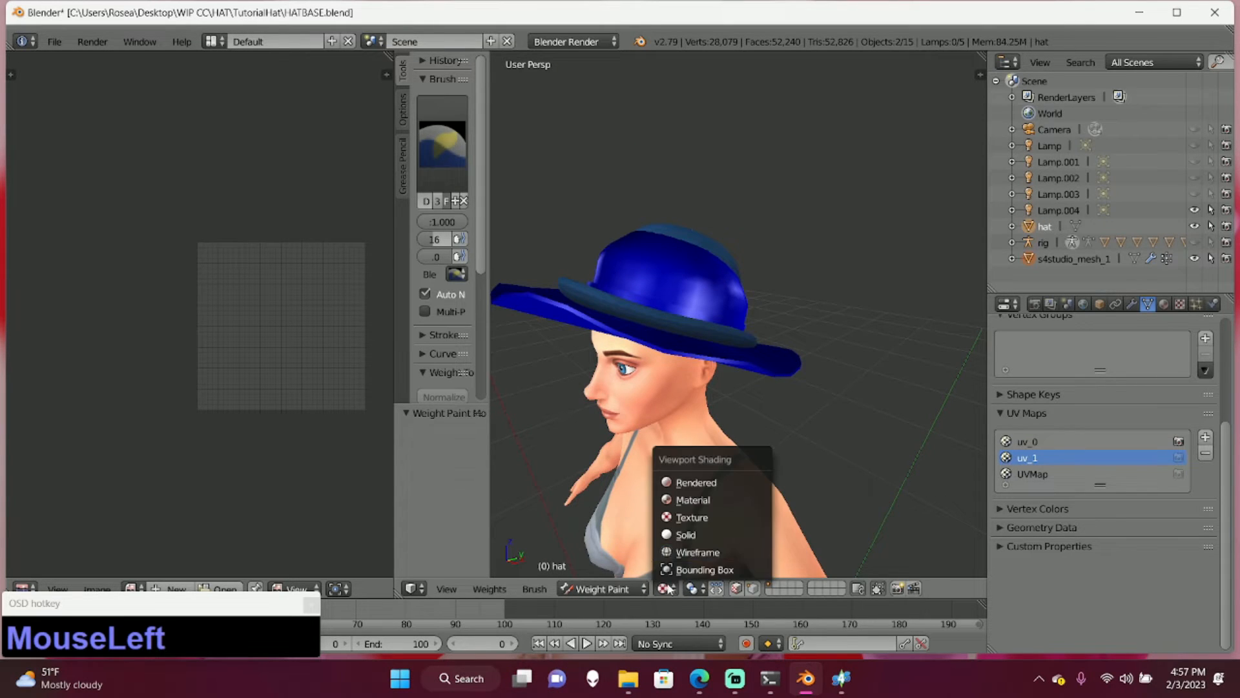
click(690, 535)
drag(485, 213, 548, 246)
scroll(475, 271, down, 5)
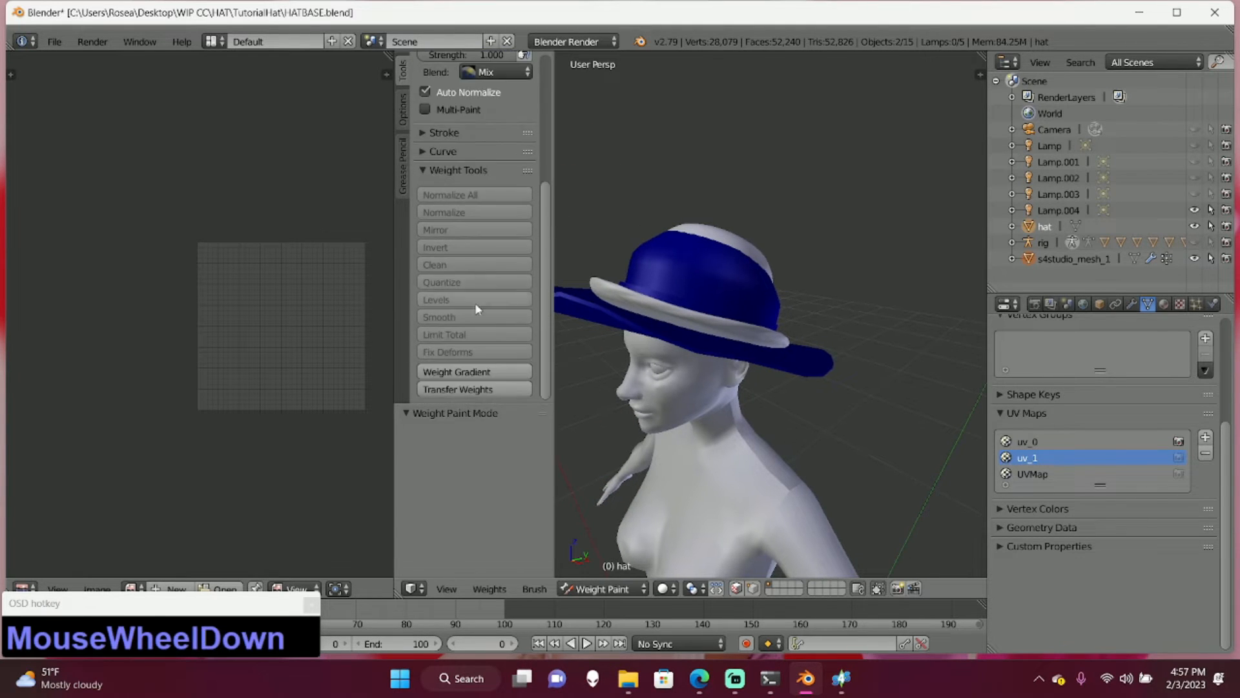
- Transfer the weights from s4studio_mesh_1 to the hat with source layers By Name, destination All Layers and Nearest vertex mapping
click(467, 389)
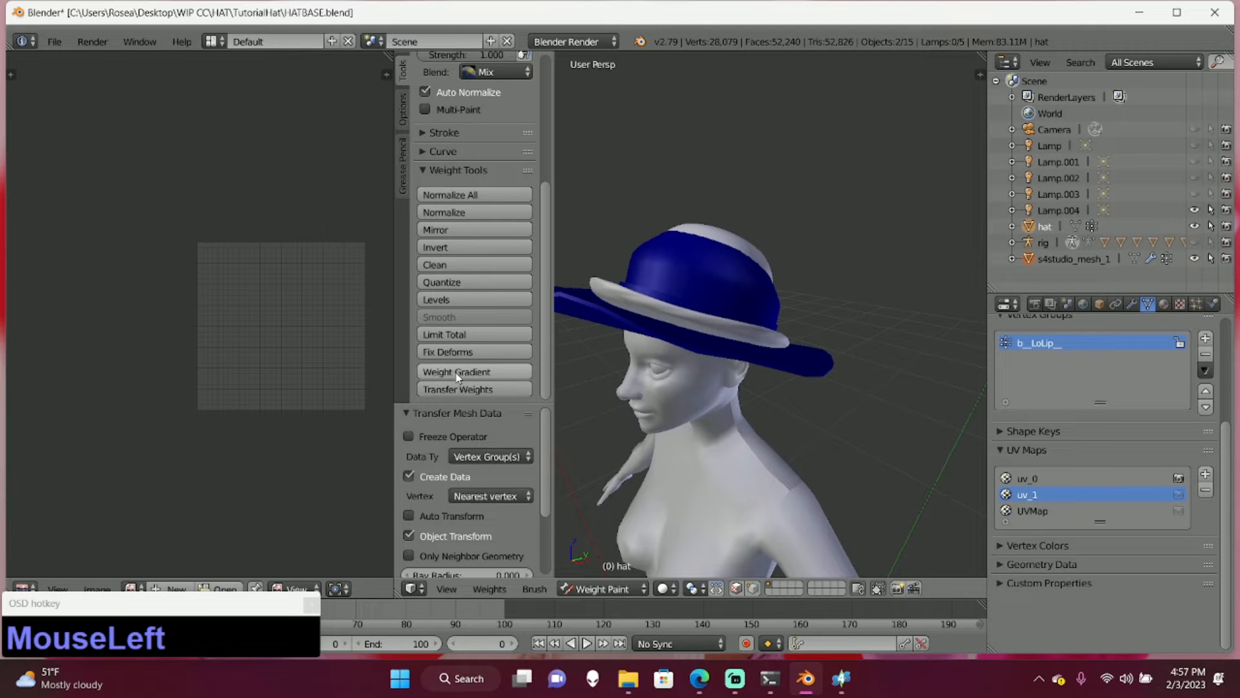
scroll(460, 433, down, 3)
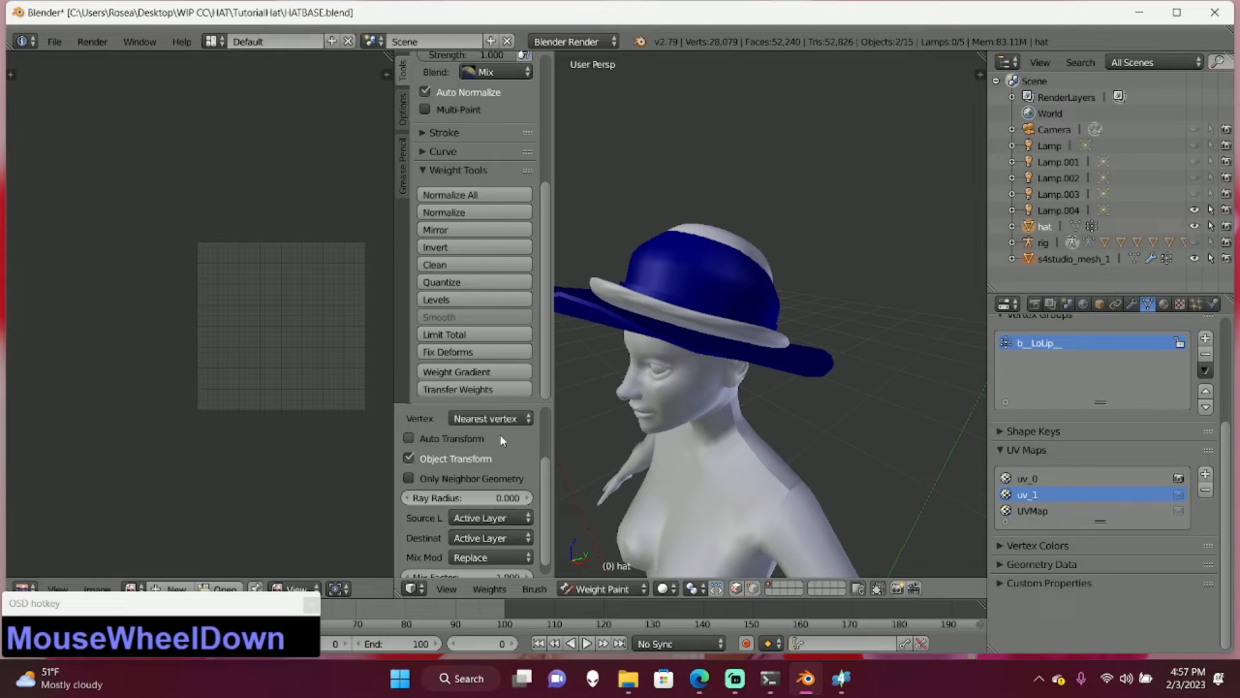
scroll(501, 440, down, 1)
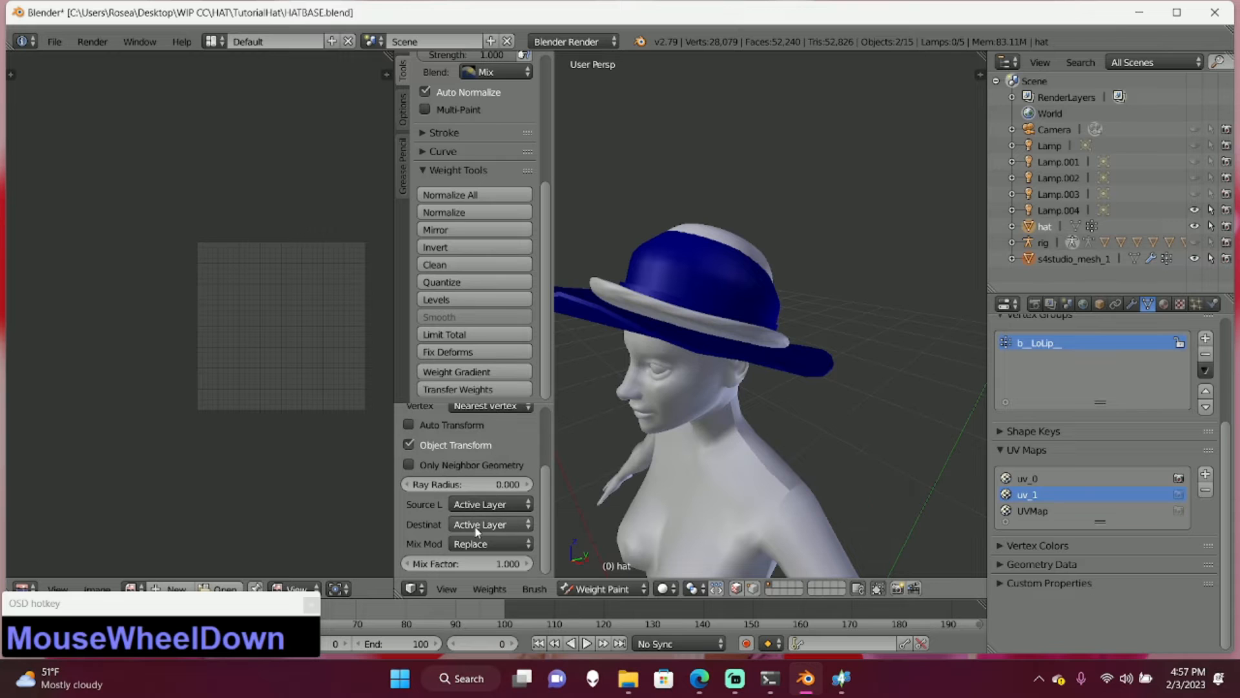
click(476, 505)
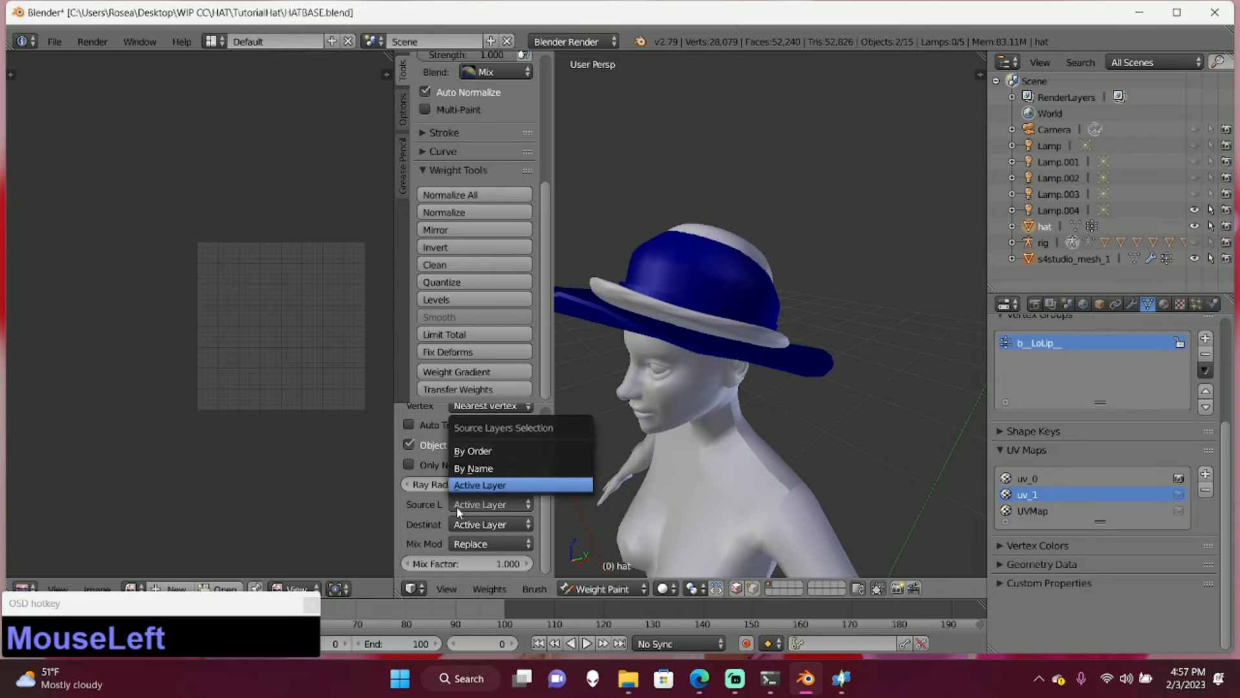
click(476, 469)
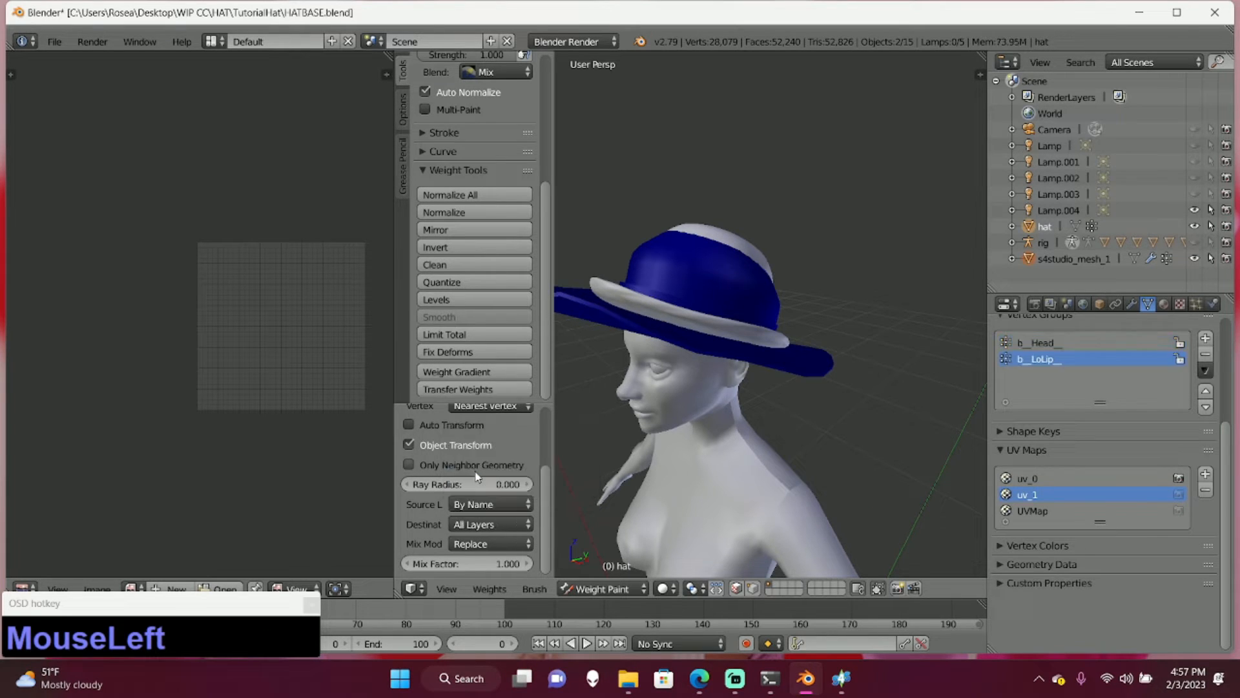
scroll(482, 525, up, 5)
click(483, 483)
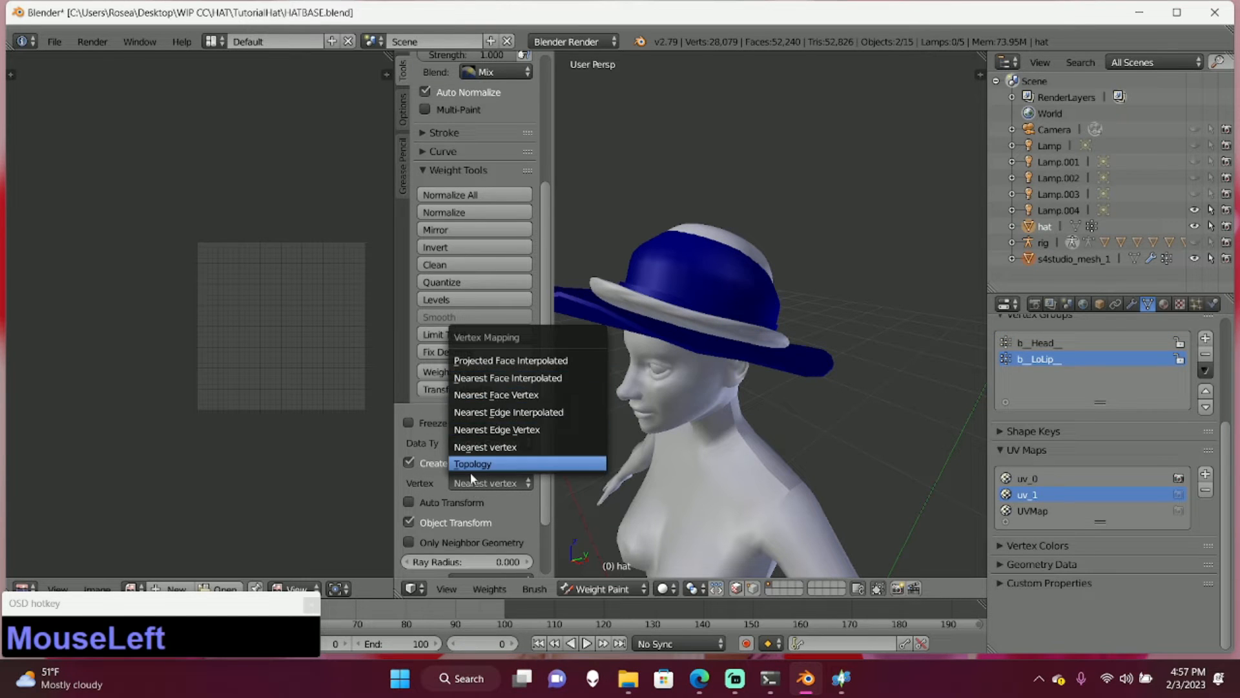
scroll(481, 481, down, 5)
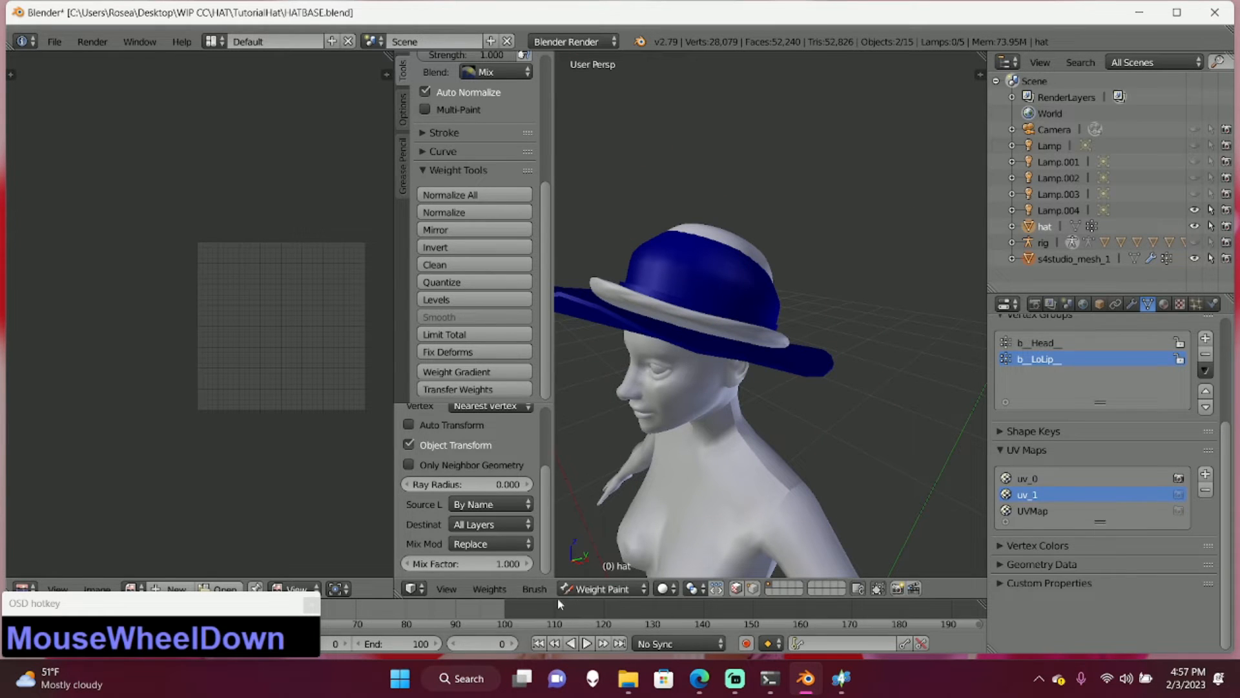
- Hide the hat to inspect the reference hat on its own, and make b__Head__ the hat's active vertex group
click(1090, 260)
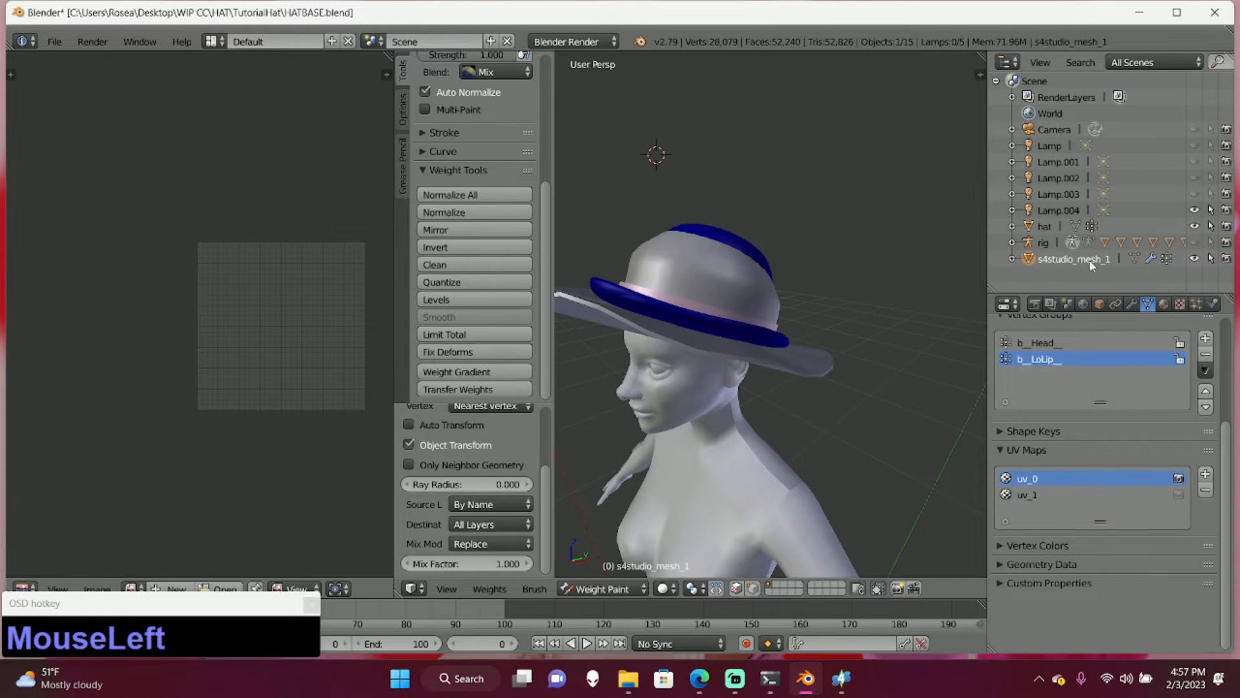
click(1194, 226)
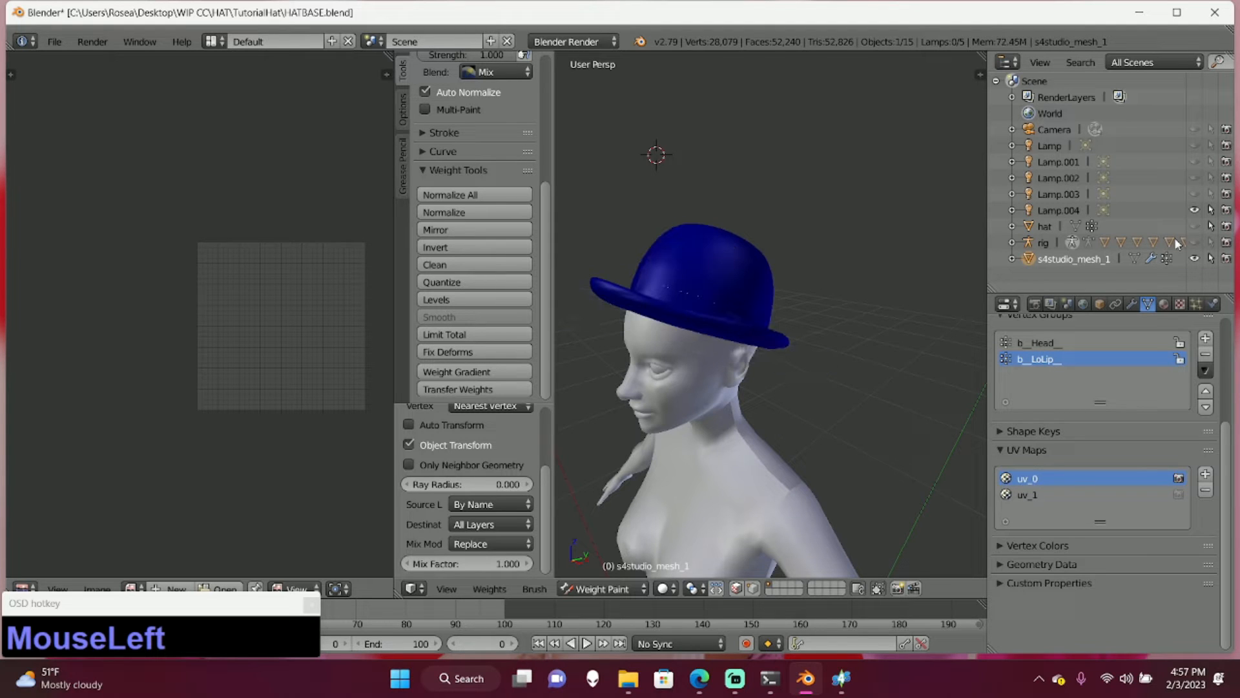
mouse_move(812, 313)
middle_down()
mouse_move(901, 293)
mouse_move(790, 289)
mouse_move(754, 243)
mouse_move(930, 323)
mouse_move(846, 288)
mouse_move(859, 294)
middle_up()
click(1039, 342)
click(1044, 226)
middle_drag(983, 280, 901, 302)
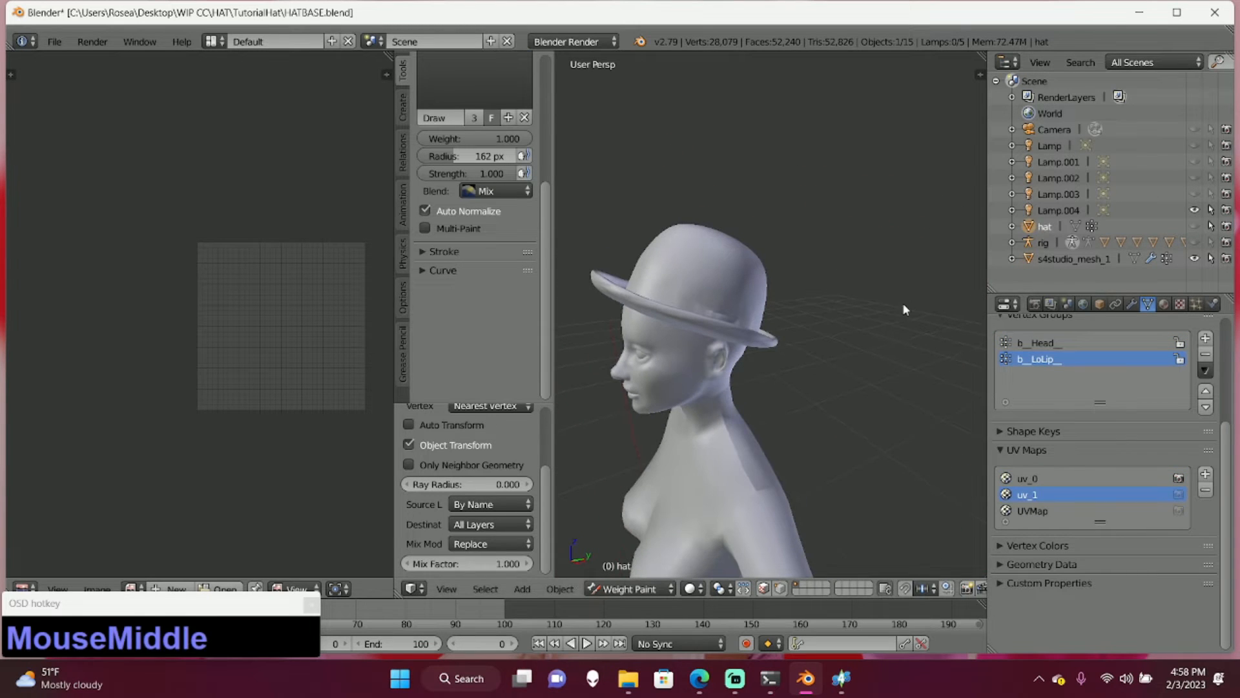
click(1038, 342)
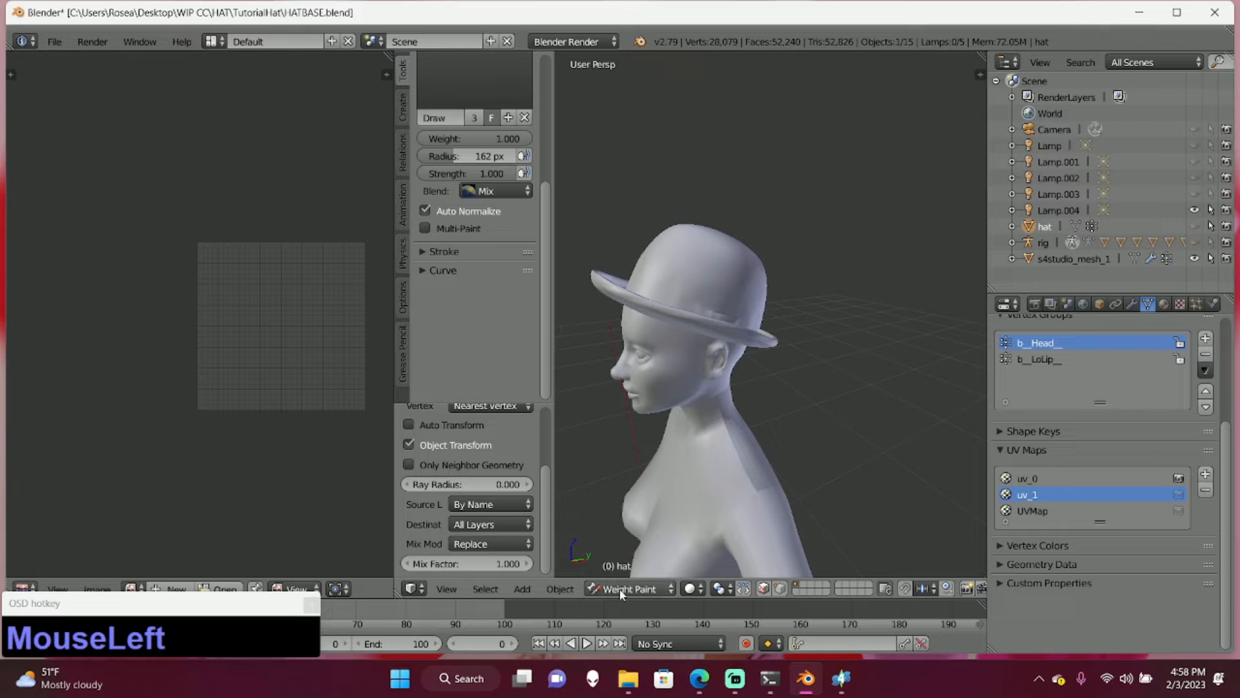
middle_drag(565, 493, 568, 470)
mouse_move(543, 517)
mouse_down()
mouse_move(539, 450)
mouse_move(541, 533)
mouse_up()
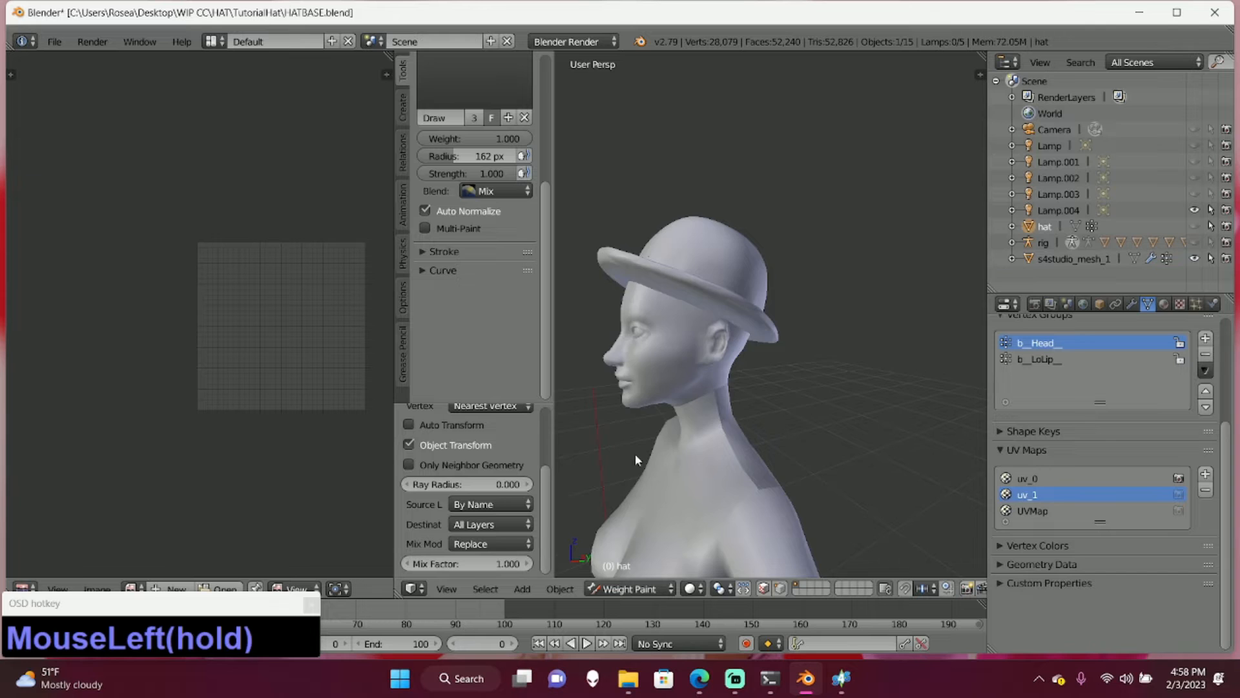
scroll(664, 432, down, 2)
middle_drag(665, 432, 811, 418)
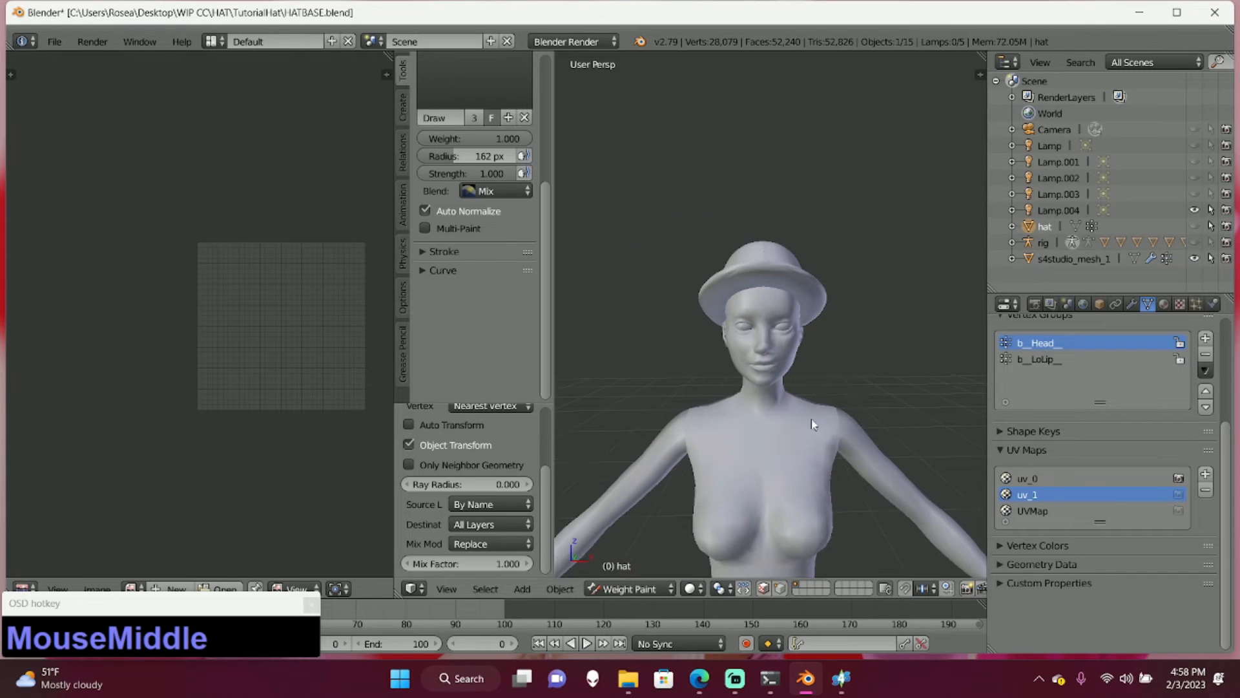
- Remove the UVMap layer from the hat and make uv_0 its active UV map
click(1032, 510)
click(1206, 490)
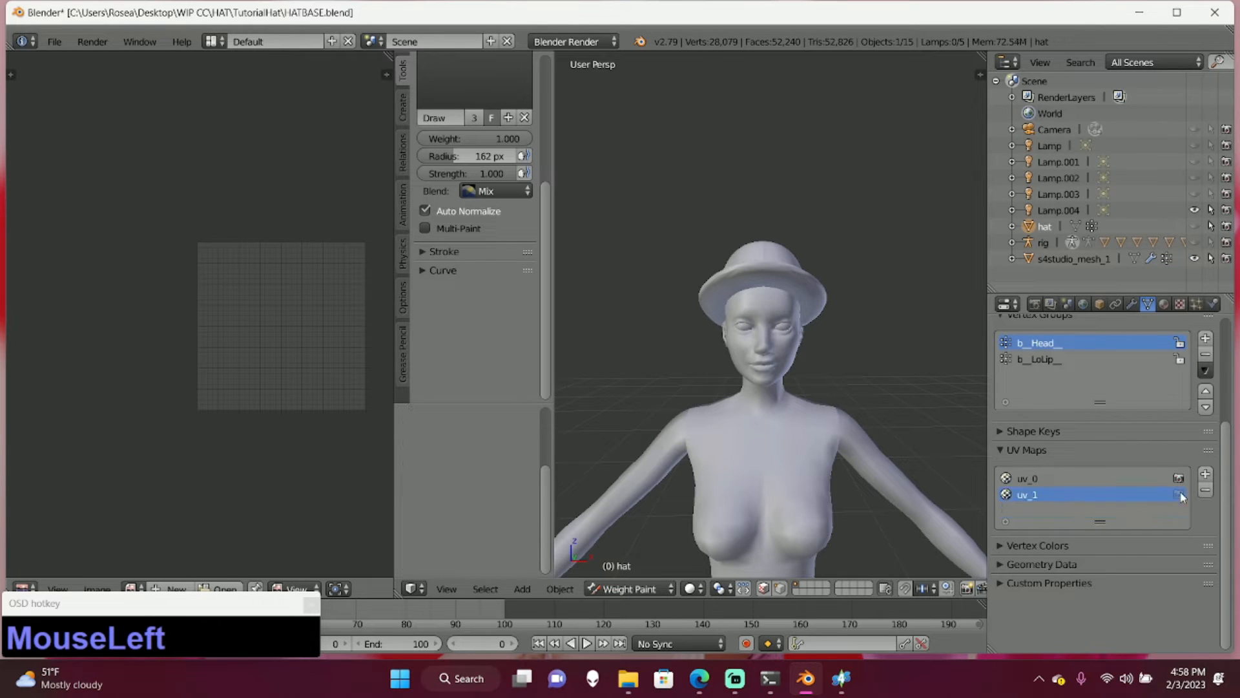
click(1033, 478)
- Unhide the hat so its b__Head__ weights show in Weight Paint mode
key(Tab)
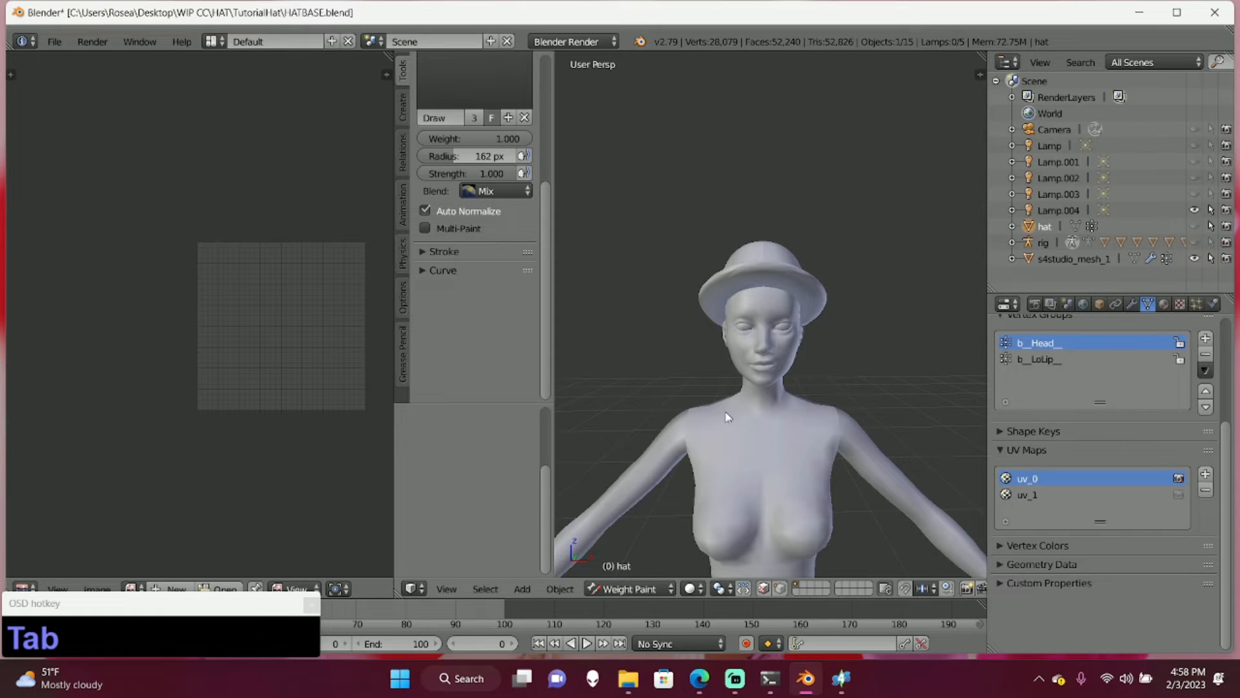
click(649, 589)
click(645, 588)
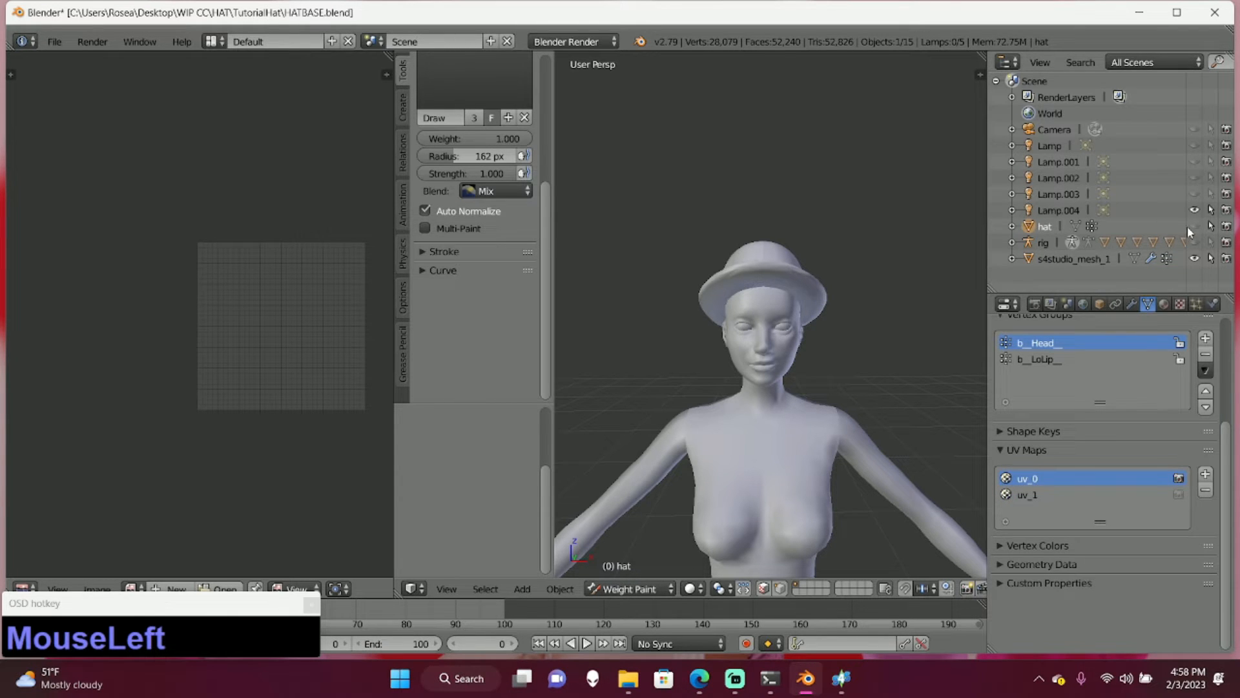
click(1193, 226)
mouse_move(784, 302)
middle_down()
mouse_move(840, 332)
mouse_move(782, 363)
middle_up()
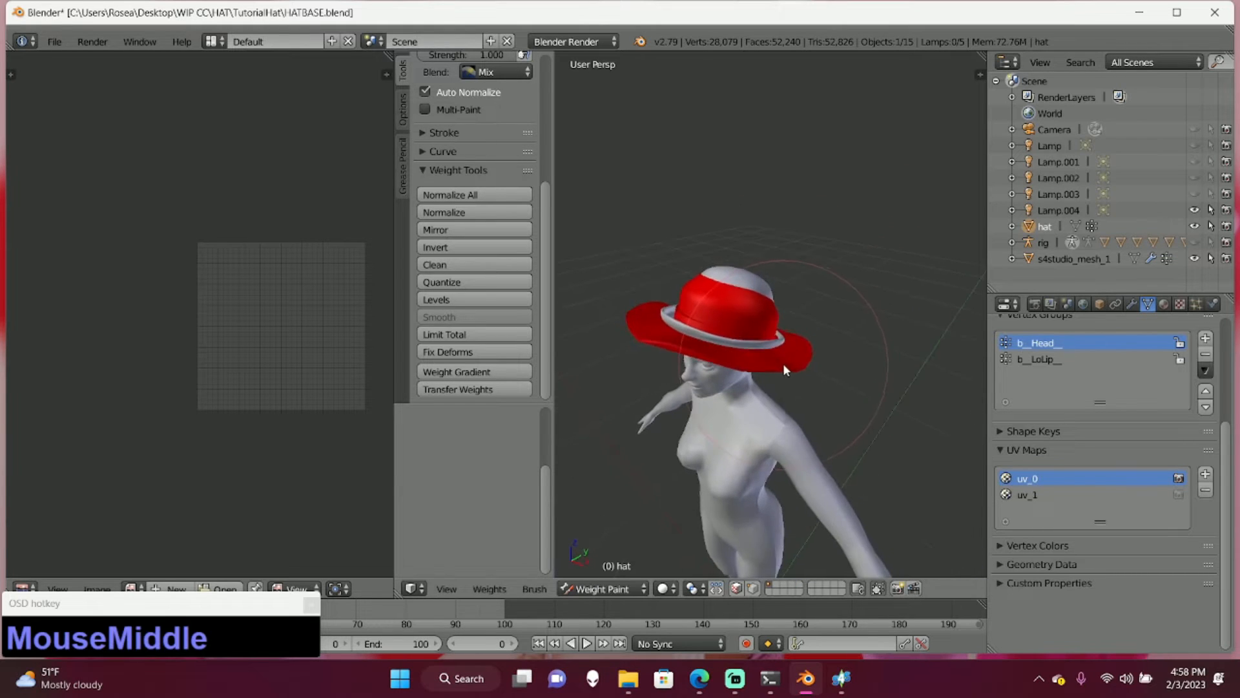
scroll(782, 363, up, 2)
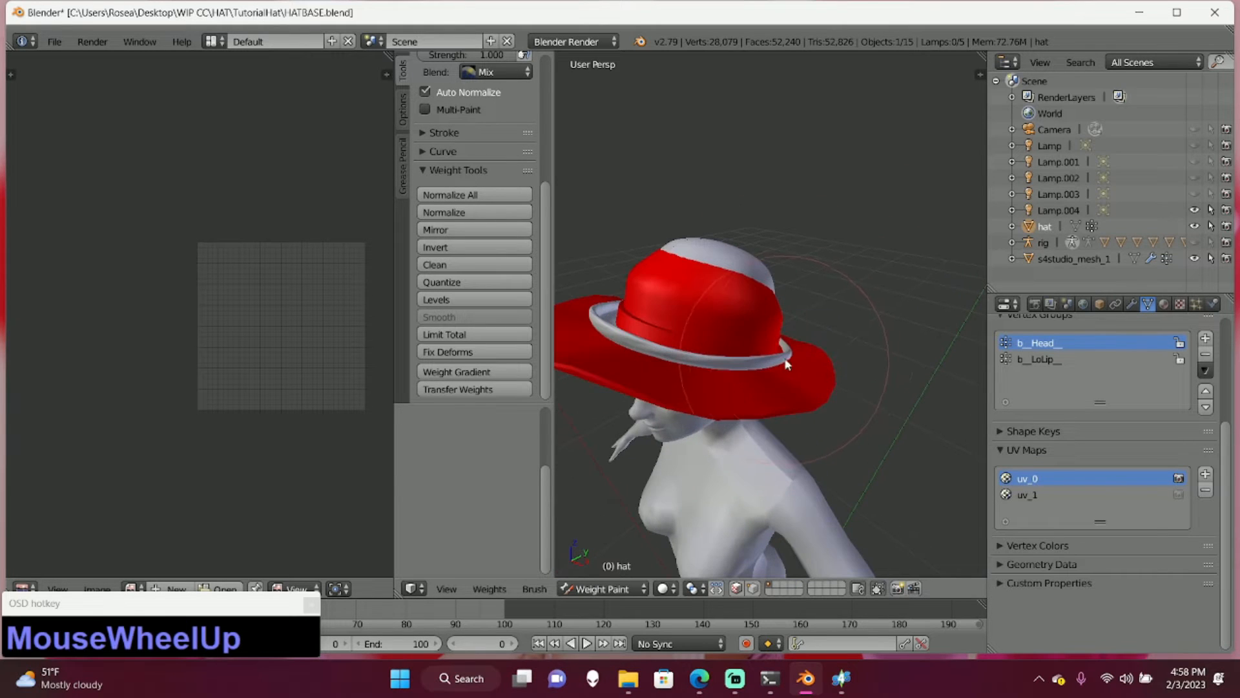
- Compare the hat's UV maps and vertex groups with those of s4studio_mesh_1
click(1044, 497)
click(1044, 479)
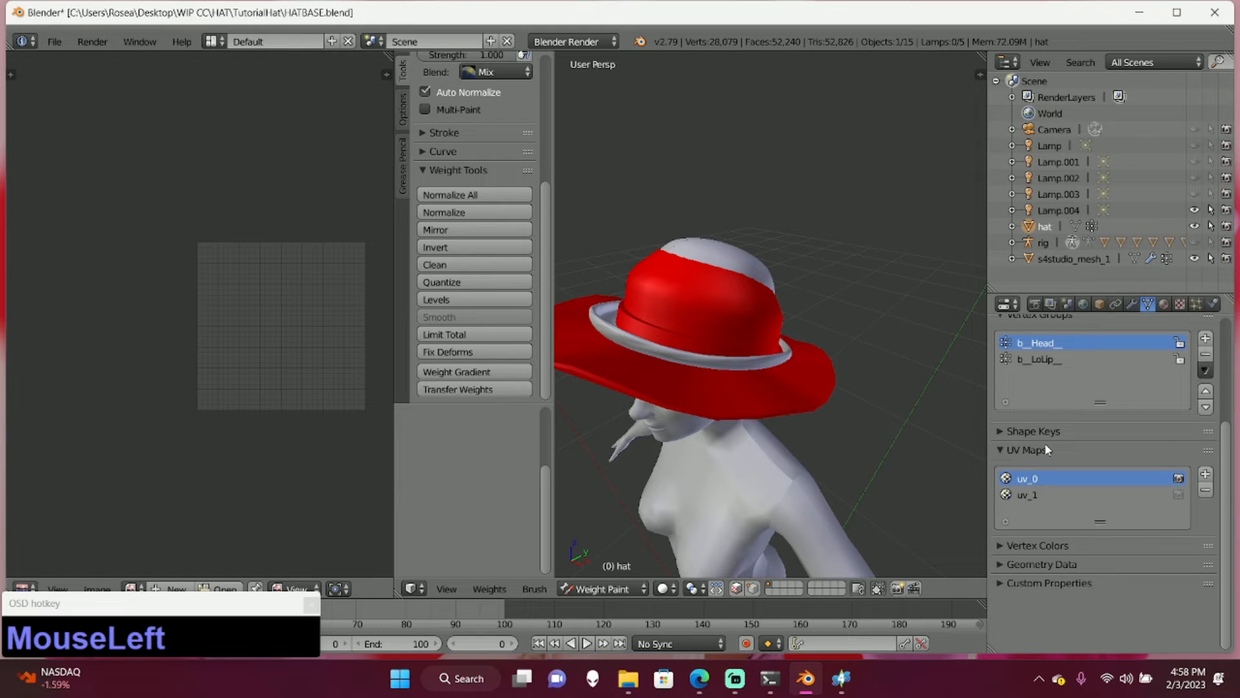
click(1047, 360)
click(1049, 344)
click(1059, 257)
click(1038, 357)
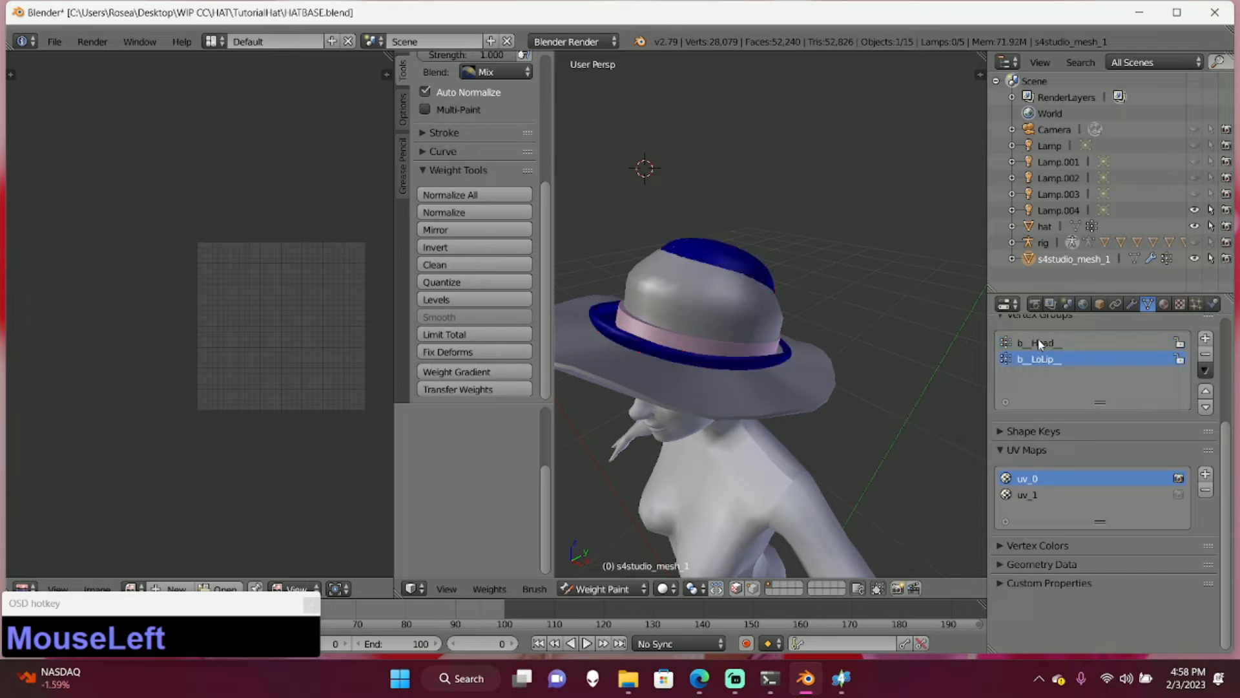
click(1044, 226)
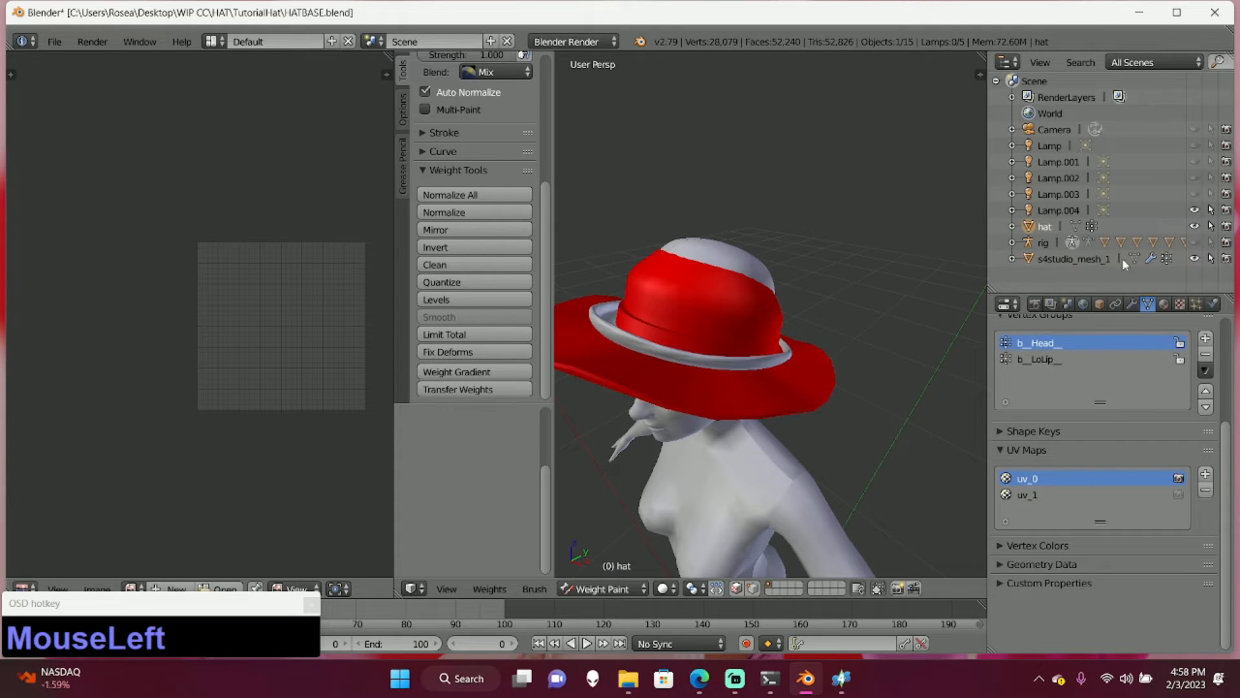
- Delete all the geometry of the reference hat inside s4studio_mesh_1, keeping the object itself
click(1067, 261)
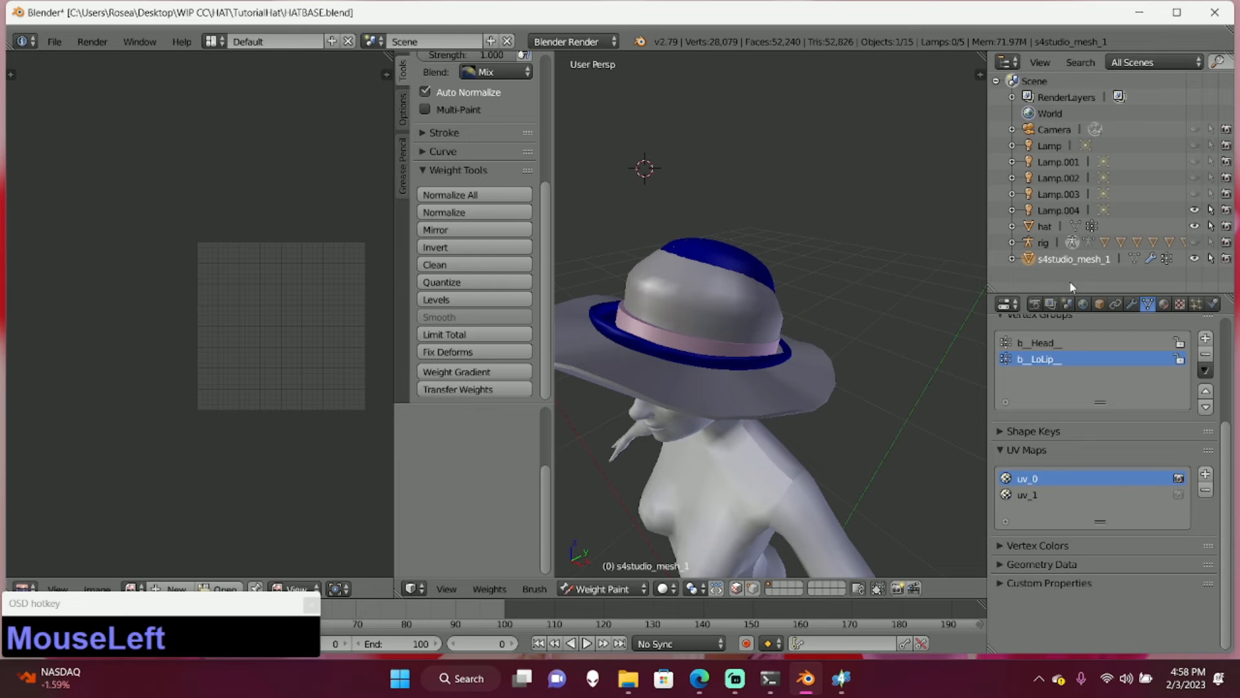
key(Tab)
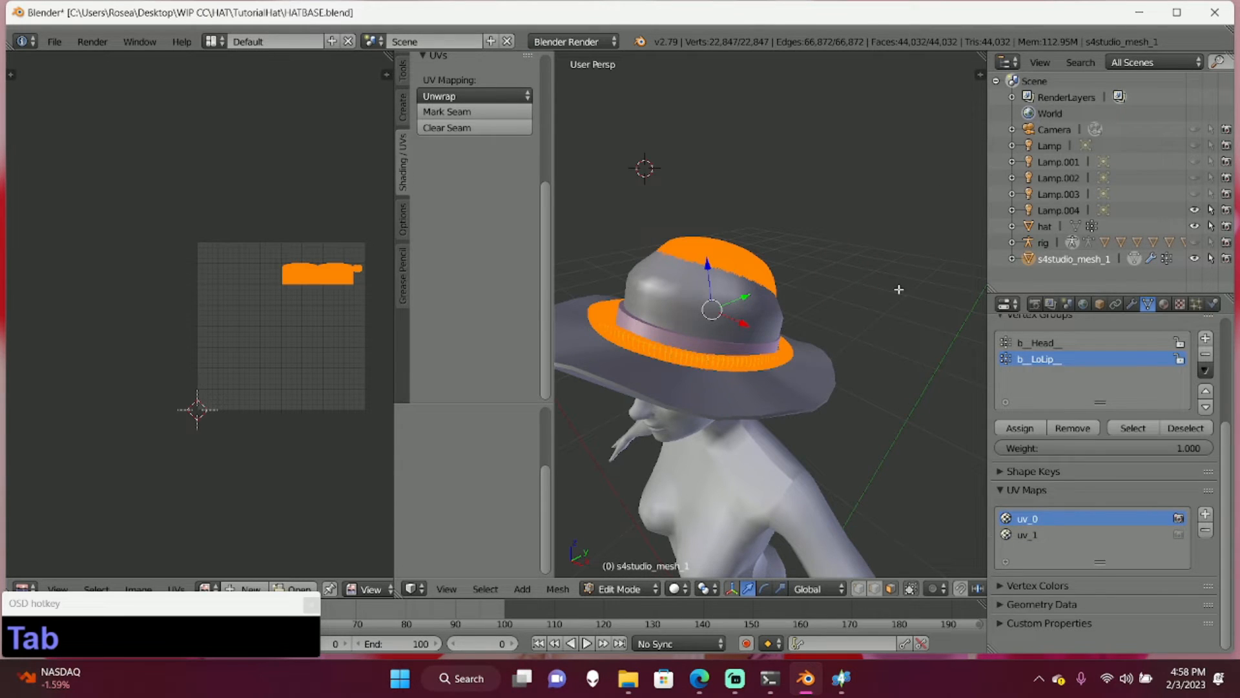
key(a)
key(a)
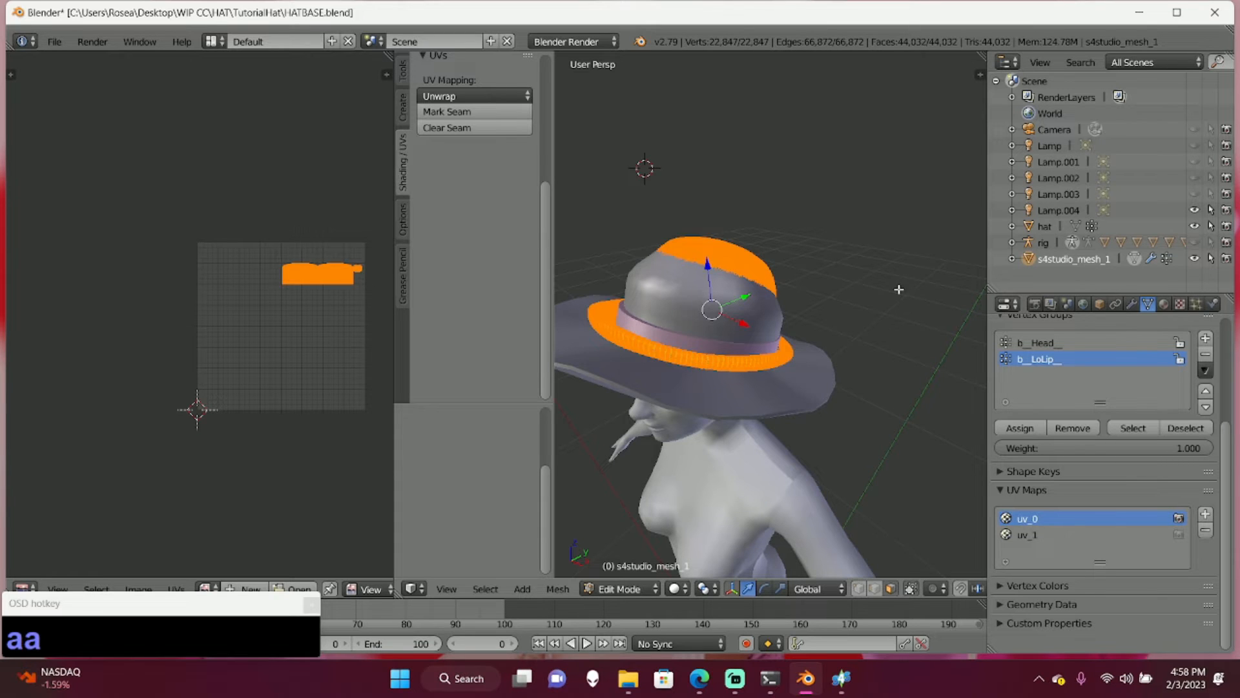
key(x)
click(863, 329)
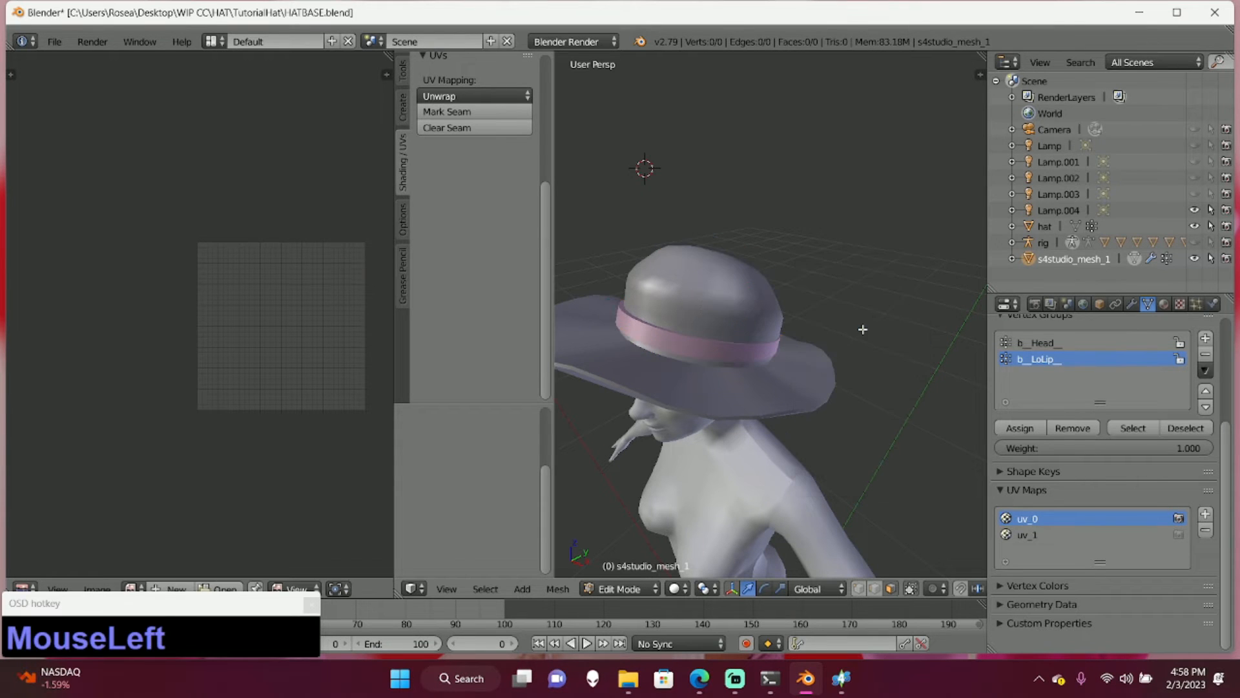
- Put the hat in Object Mode and join it into s4studio_mesh_1 as the active object
click(1045, 226)
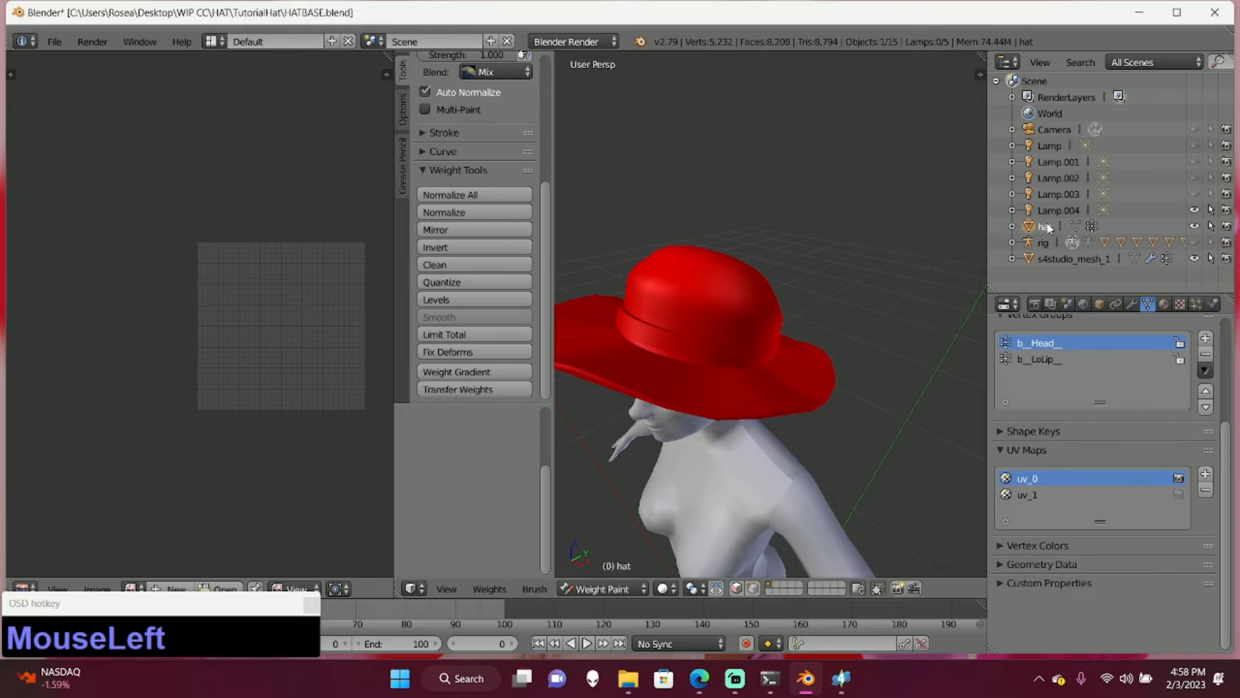
click(637, 588)
click(632, 559)
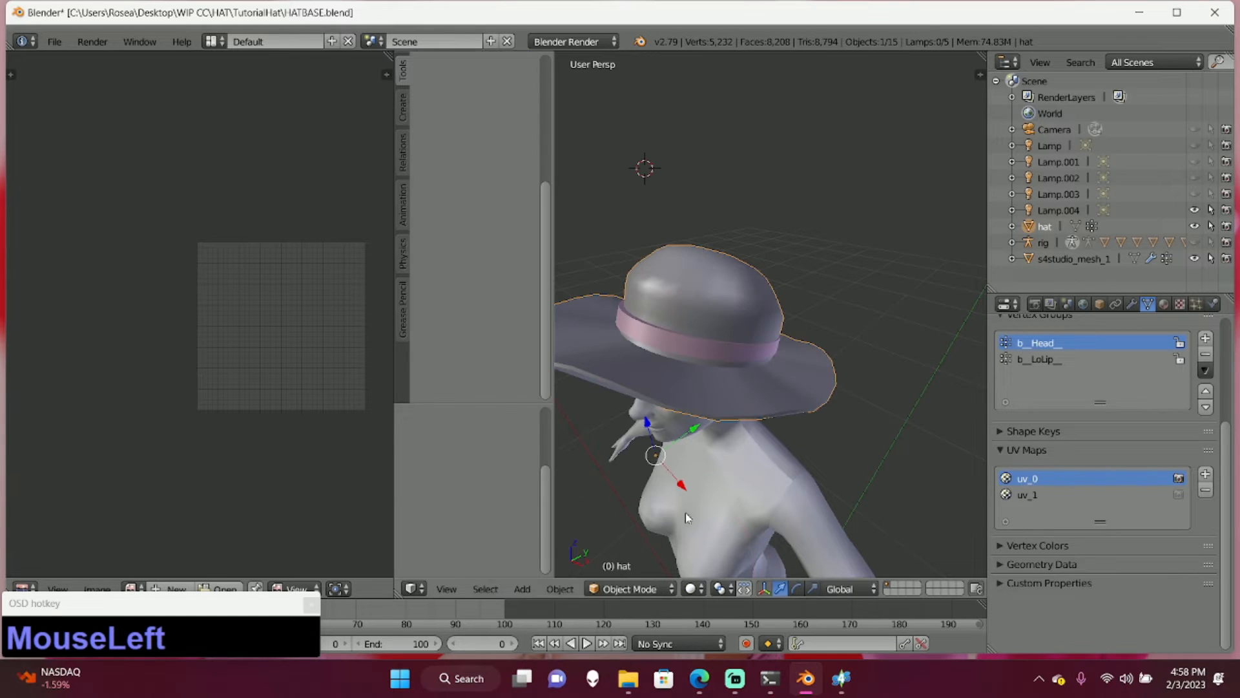
shift+click(1058, 258)
click(926, 270)
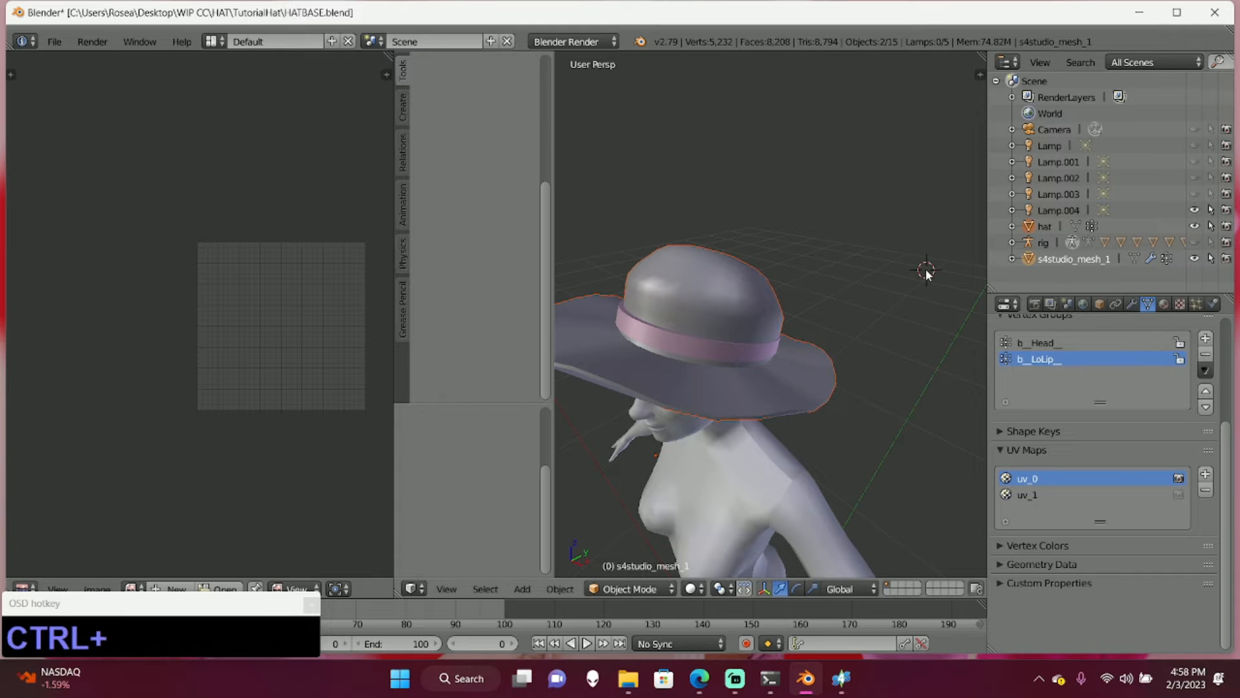
key(ctrl+j)
middle_drag(927, 271, 926, 317)
key(Tab)
key(Tab)
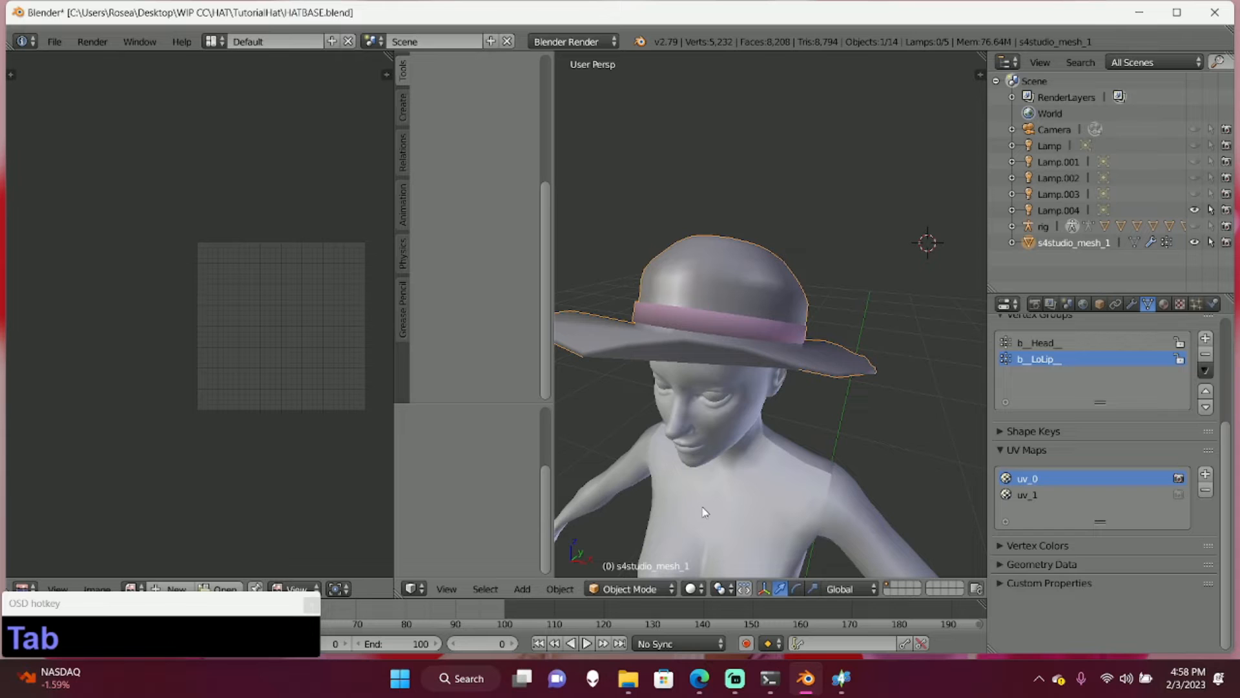
- Switch the joined hat to Weight Paint mode and check the weights of b__LoLip__ and b__Head__
click(651, 585)
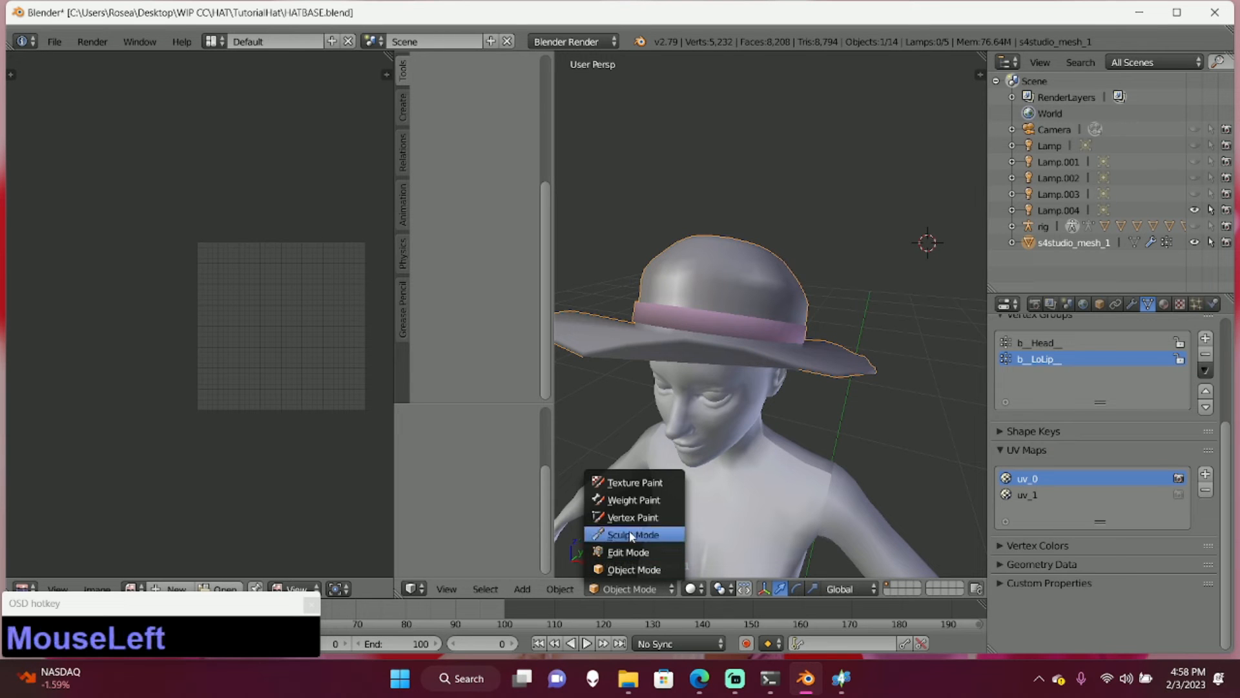
click(633, 500)
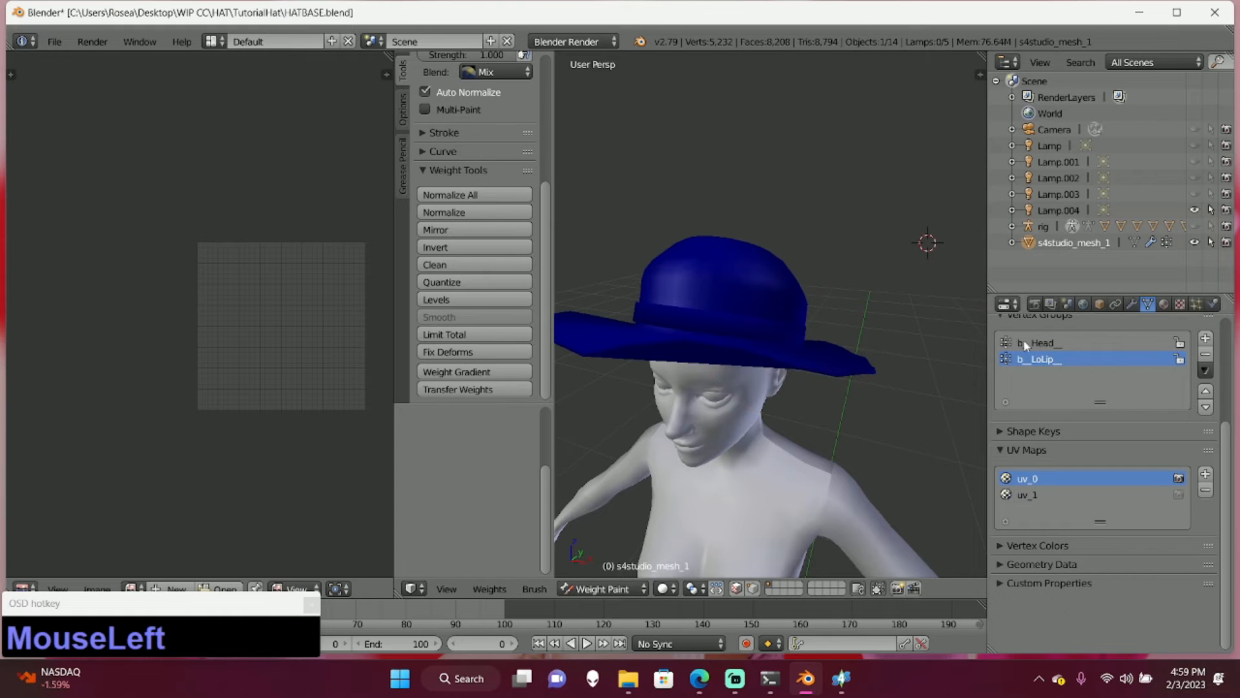
click(1048, 343)
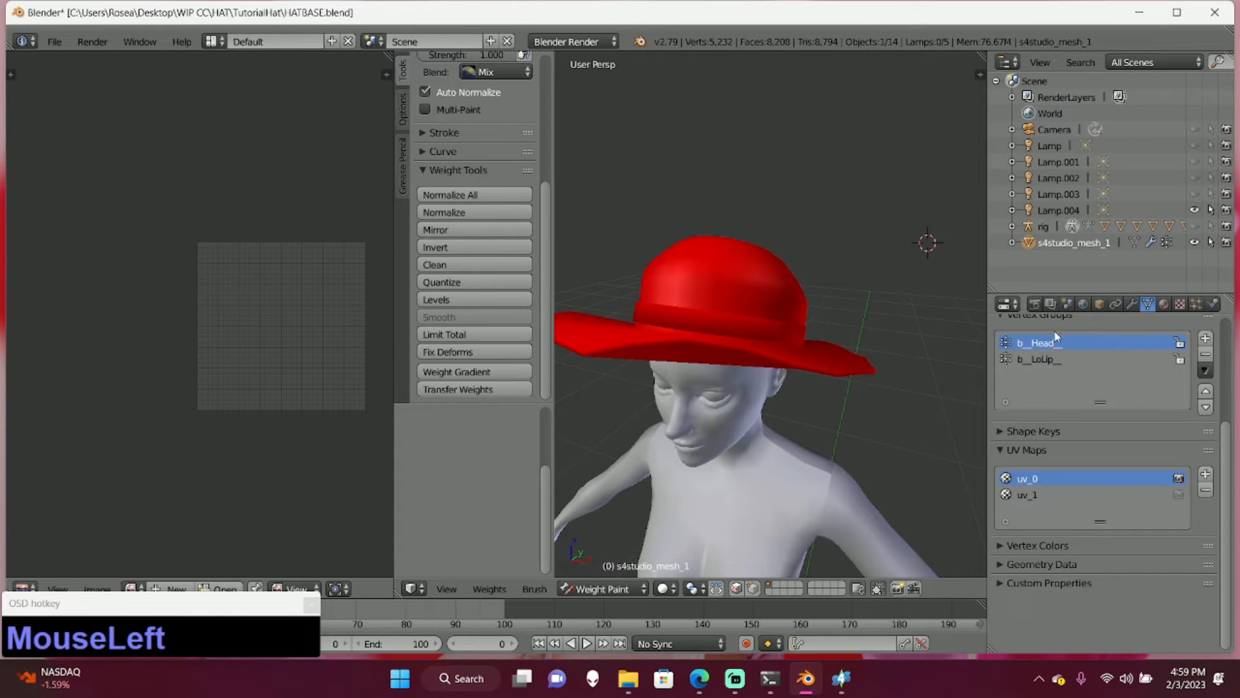
- Try drawing a weight gradient across the hat on the b__Head__ vertex group
click(467, 372)
drag(616, 213, 742, 330)
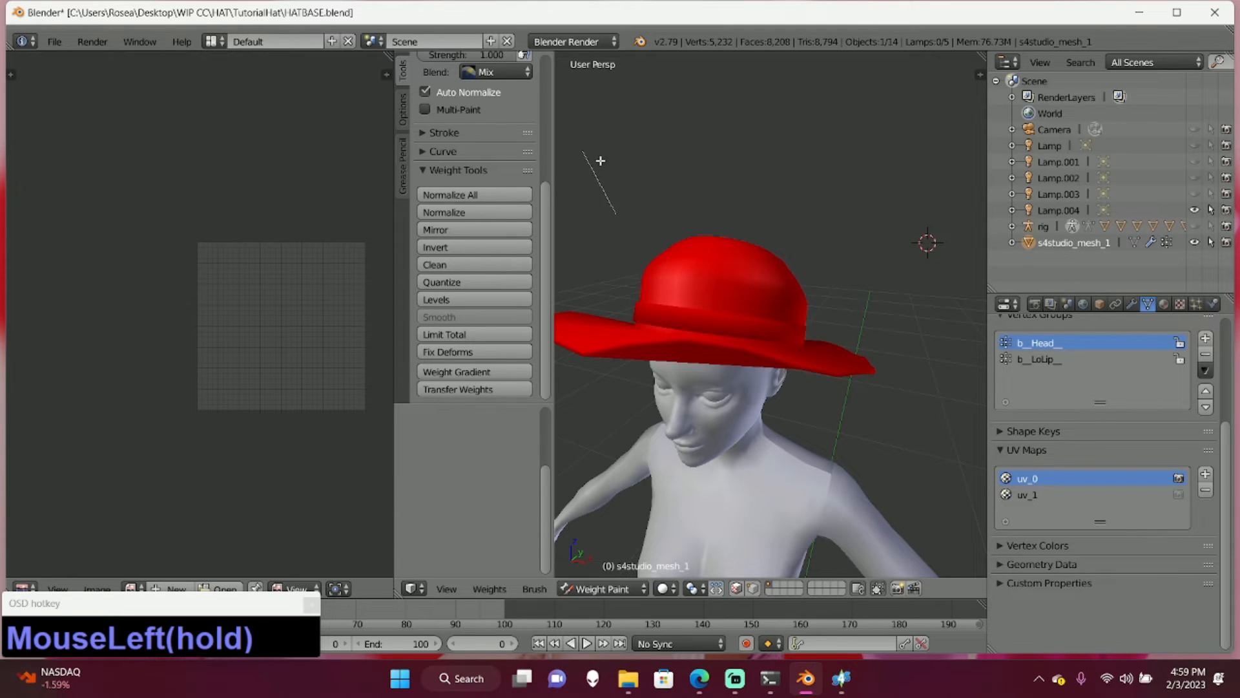
drag(925, 440, 942, 601)
- Try weight gradients across the hat on b__LoLip__, undo them, and make b__Head__ the active group again
click(1038, 359)
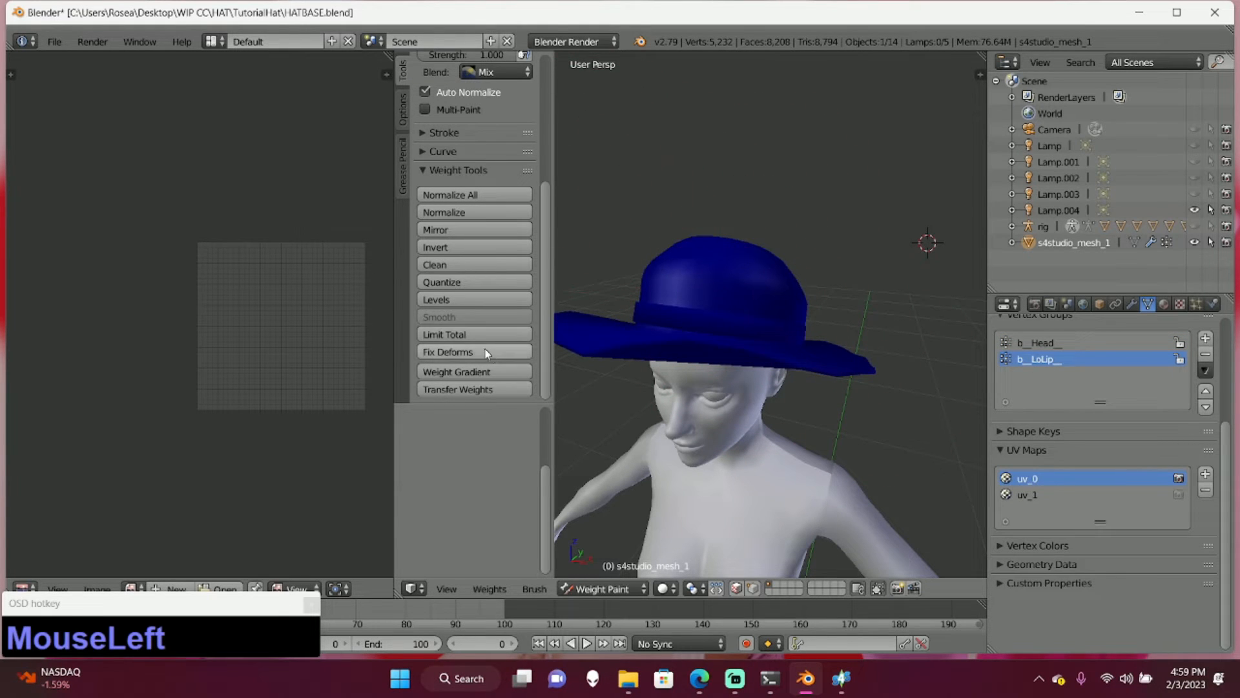
click(478, 389)
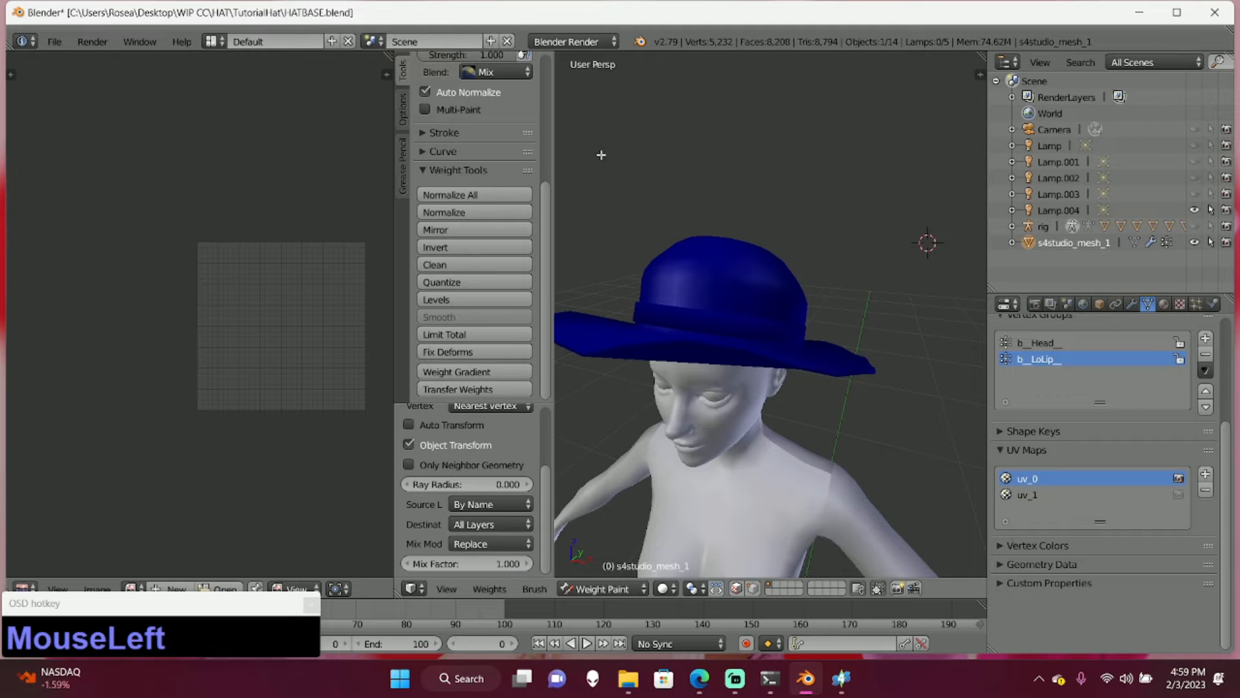
mouse_move(619, 158)
mouse_down()
mouse_move(735, 346)
mouse_move(834, 345)
mouse_move(986, 478)
mouse_up()
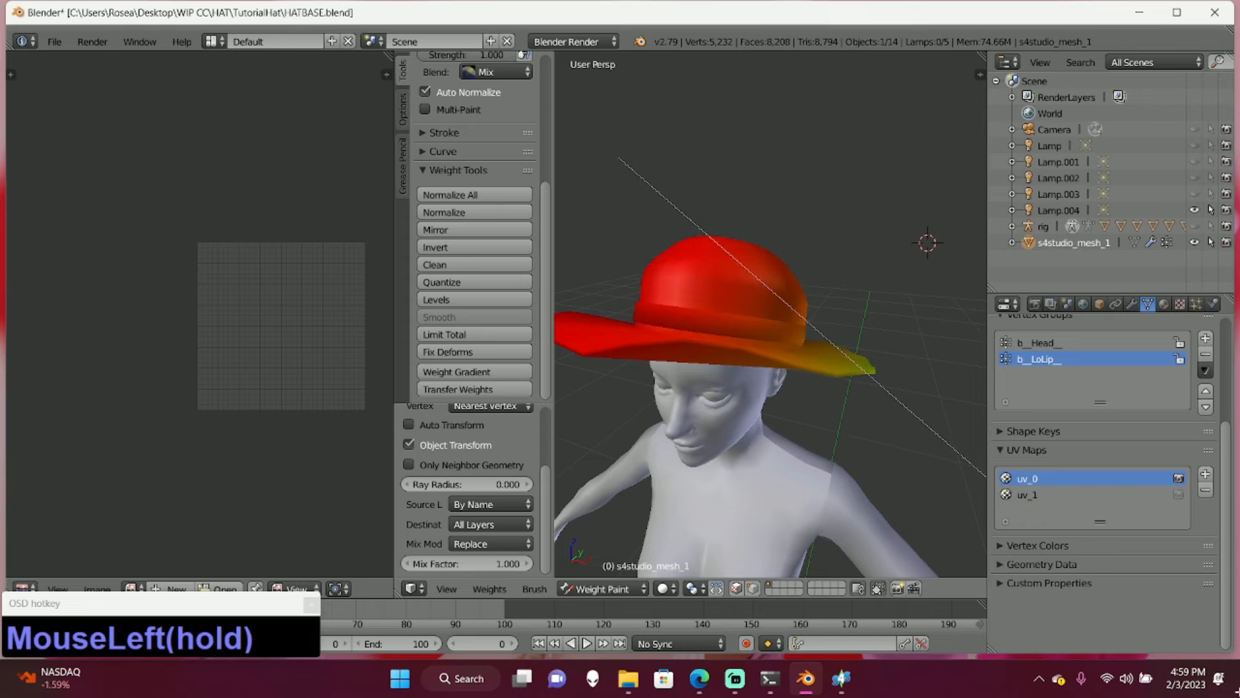
drag(1237, 693, 1239, 696)
click(629, 204)
click(509, 369)
drag(785, 416, 991, 536)
middle_drag(827, 250, 1191, 347)
key(ctrl+z)
key(ctrl+z)
key(ctrl+z)
click(1035, 347)
middle_drag(925, 316, 1100, 244)
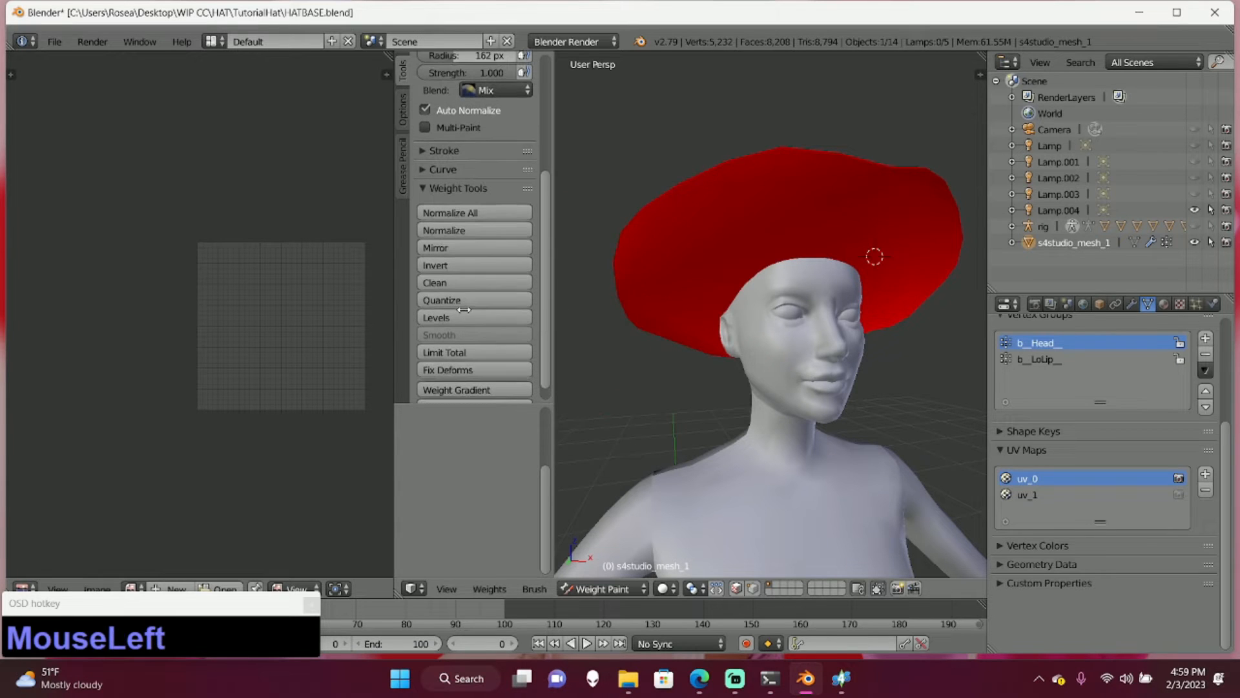
- Widen the UV editor and put the joined hat in Edit Mode to display its uv_0 layout
drag(396, 313, 452, 274)
key(Tab)
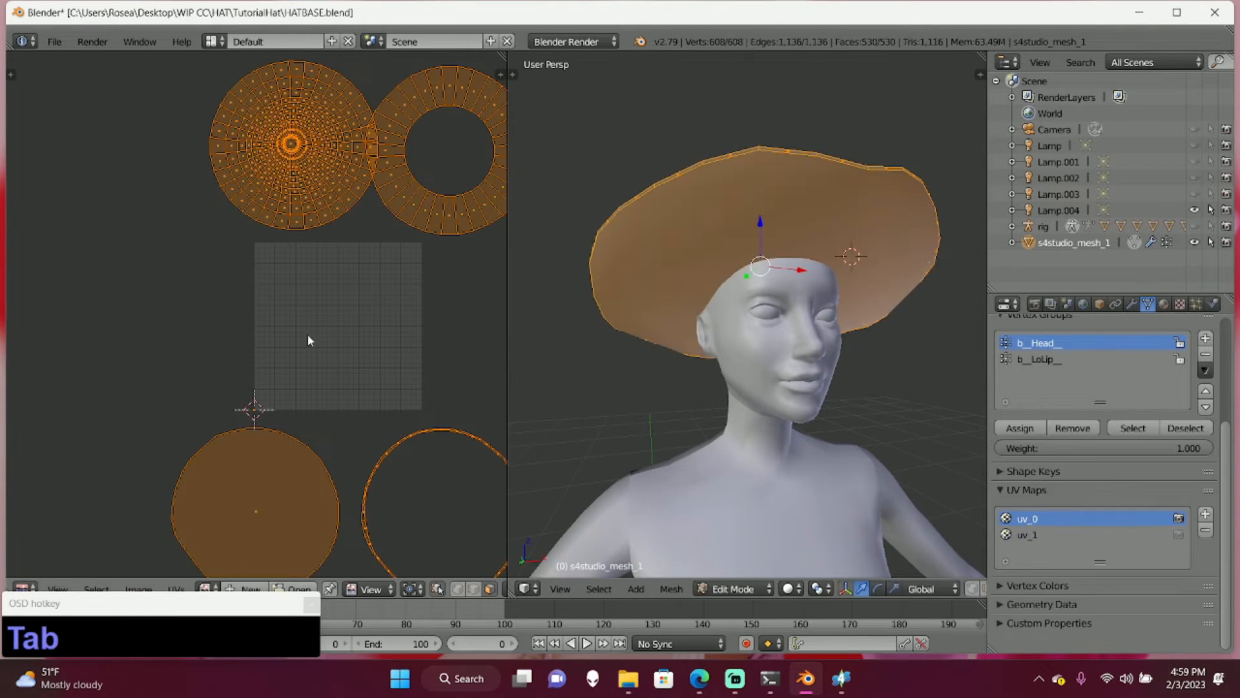
scroll(308, 292, down, 1)
scroll(309, 295, down, 1)
middle_drag(833, 261, 817, 306)
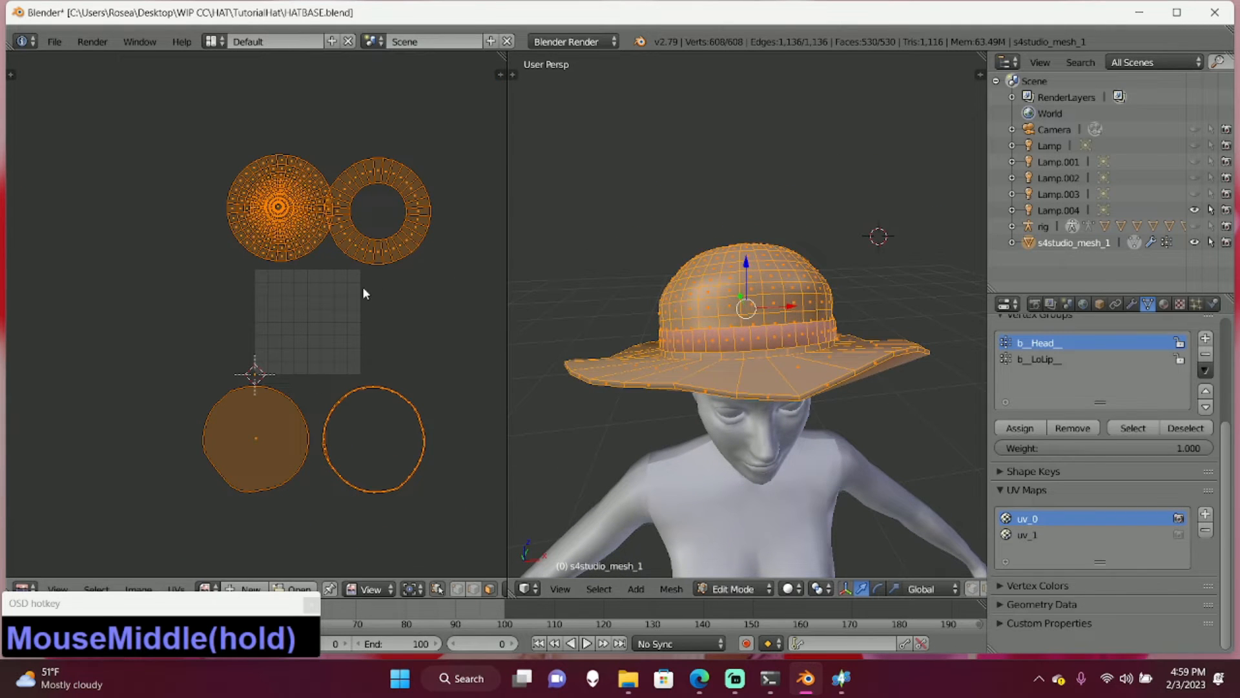
- Deselect everything and select only the linked geometry of the pink hat band
key(Tab)
key(Tab)
key(a)
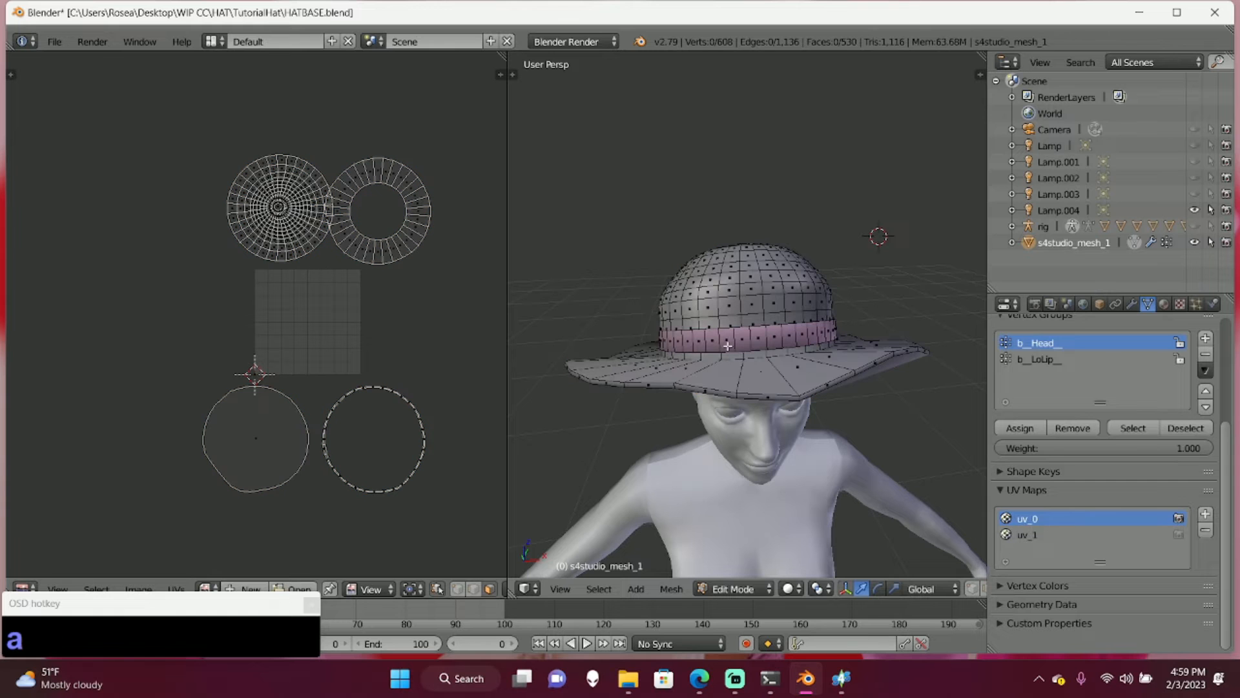
key(l)
middle_drag(777, 246, 510, 281)
scroll(414, 293, down, 3)
scroll(414, 294, up, 7)
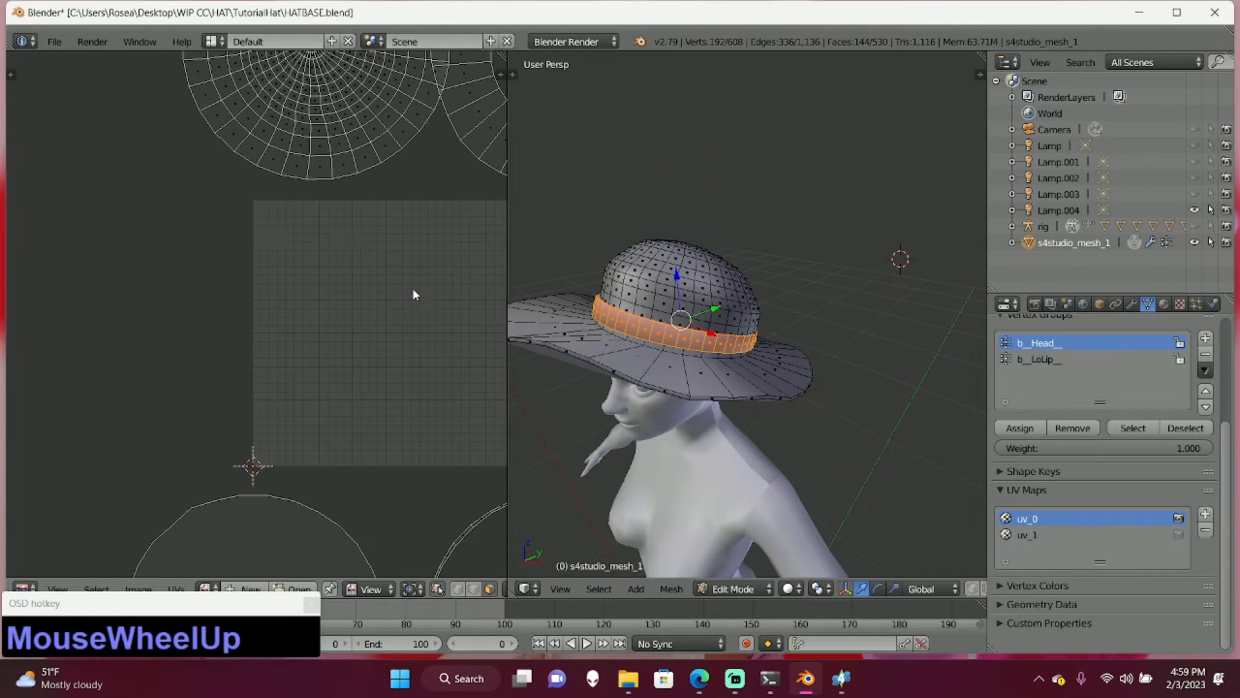
key(a)
key(a)
key(a)
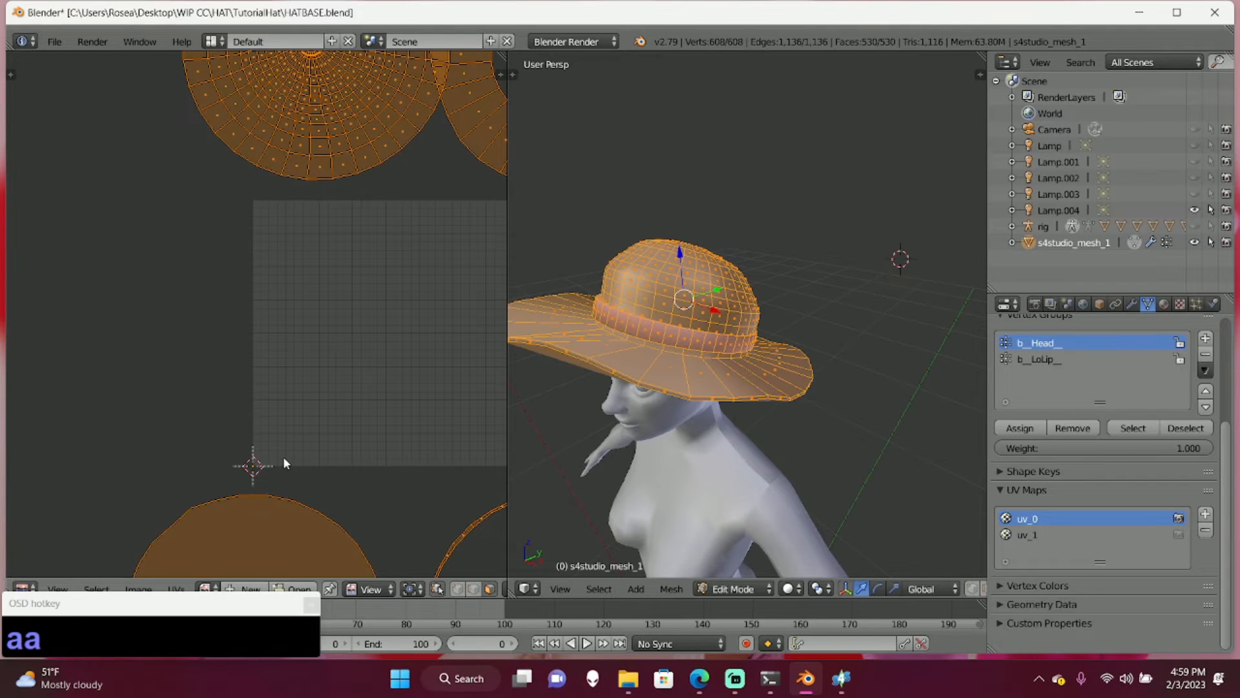
key(z)
key(a)
key(a)
key(c)
click(257, 424)
right_click(257, 424)
- Try unwrapping the UVs of the complete pink hat band in one piece and undo it
key(t)
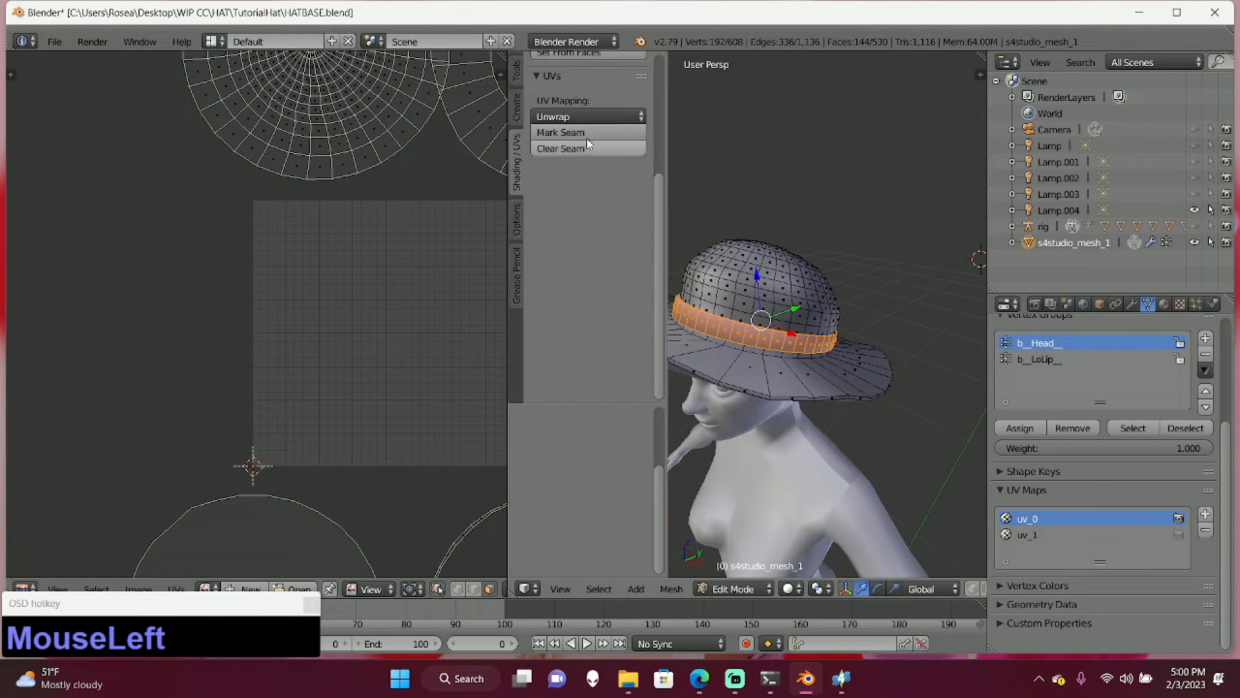
click(588, 117)
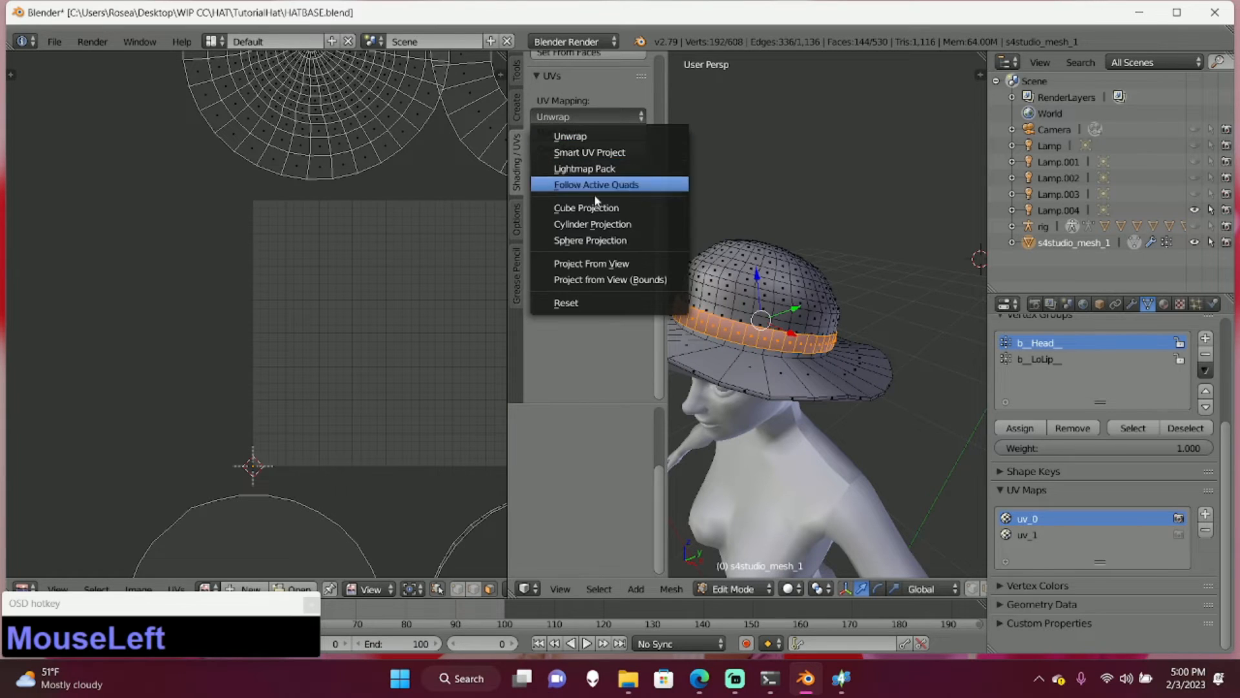
click(584, 135)
scroll(424, 293, down, 1)
middle_drag(425, 293, 409, 293)
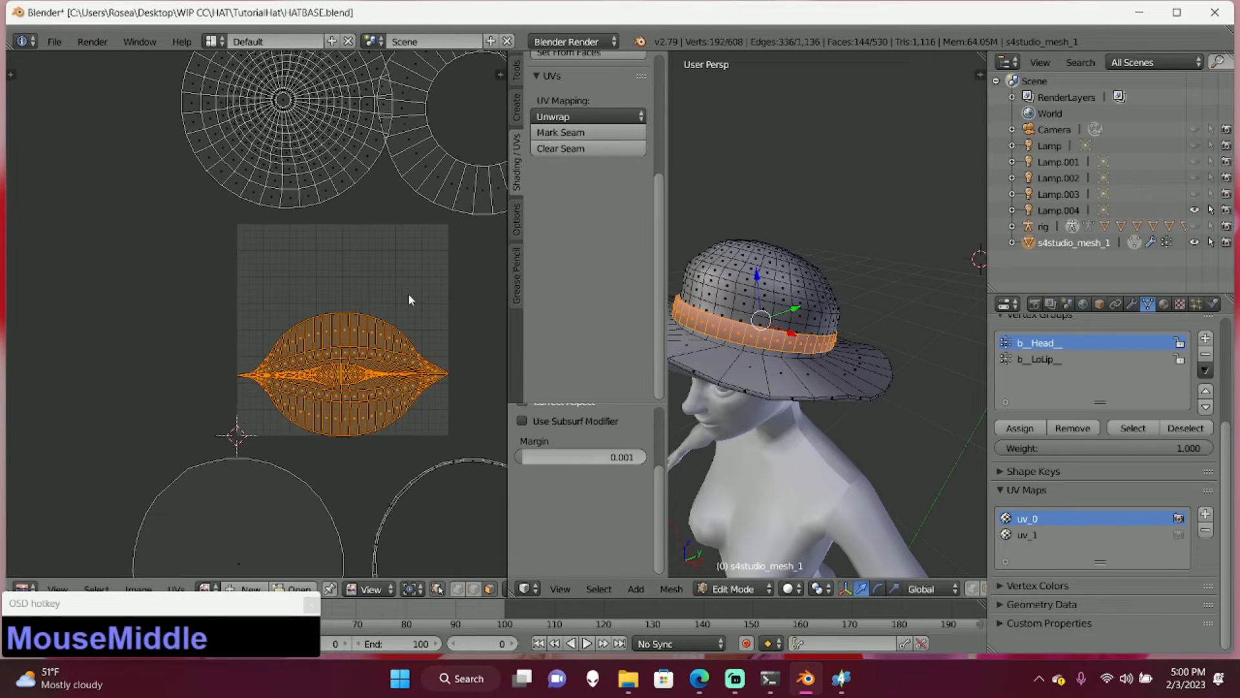
key(ctrl+z)
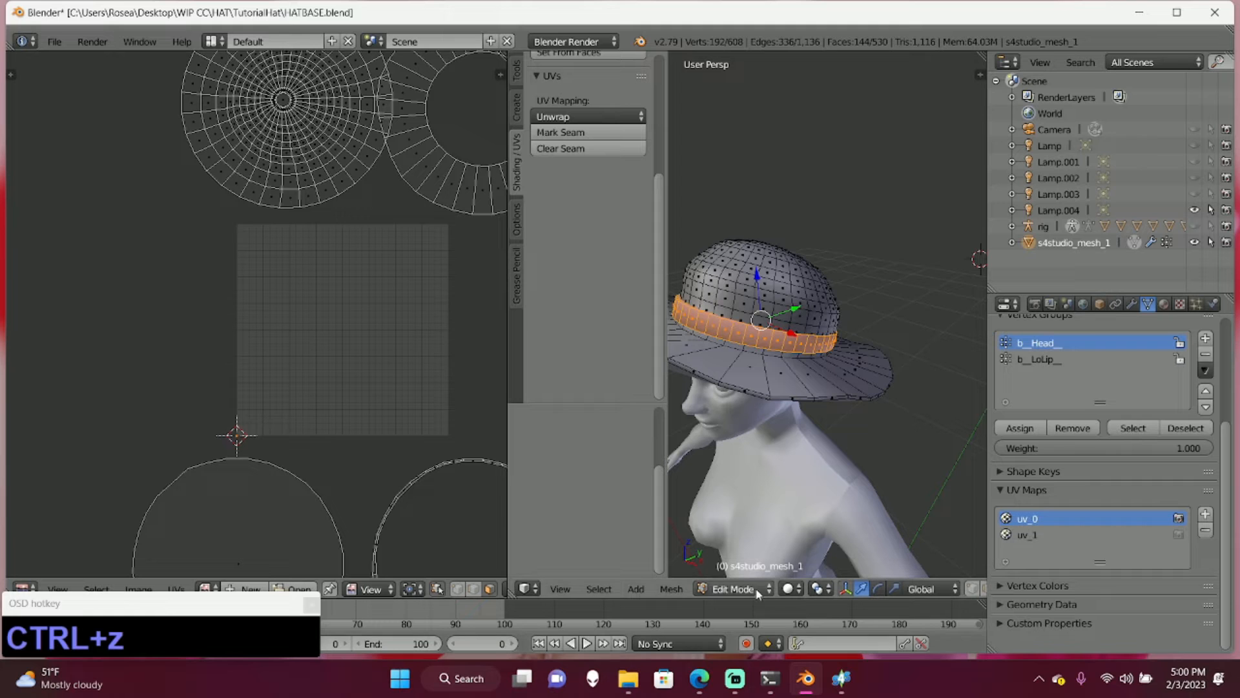
- Select the outer face loop of the hat band, unwrap it, and move its ring-shaped island off the UV grid
key(a)
alt+right_click(762, 338)
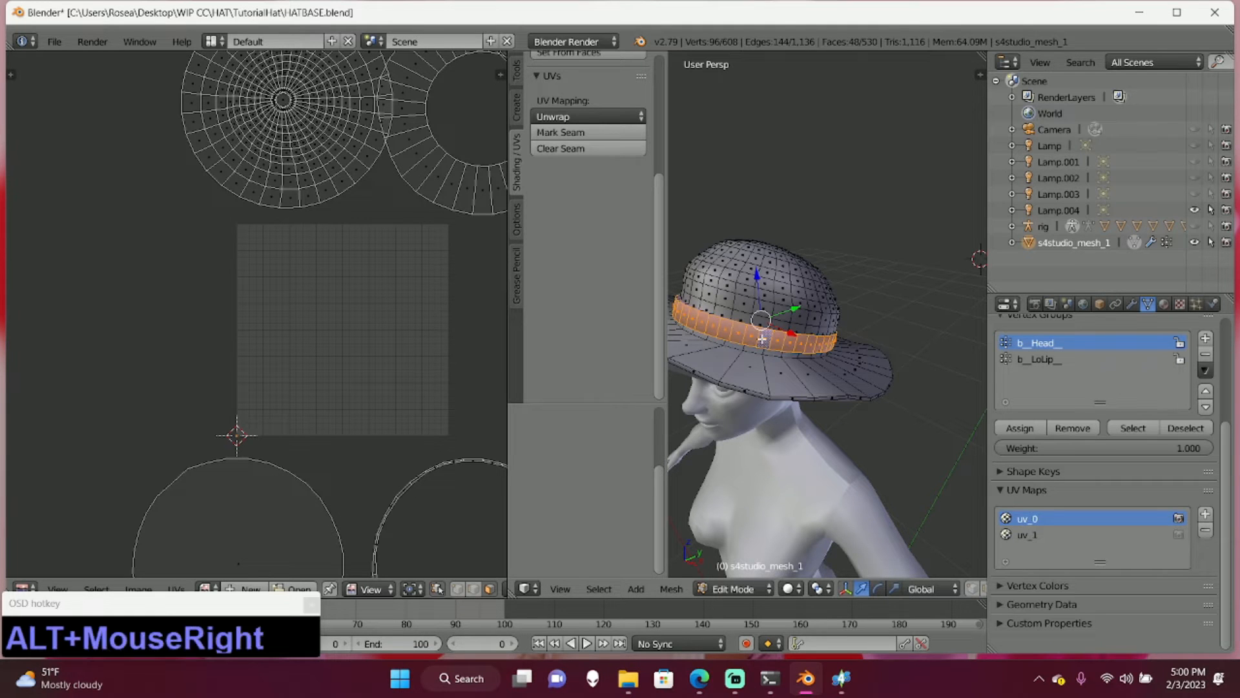
click(552, 119)
click(554, 130)
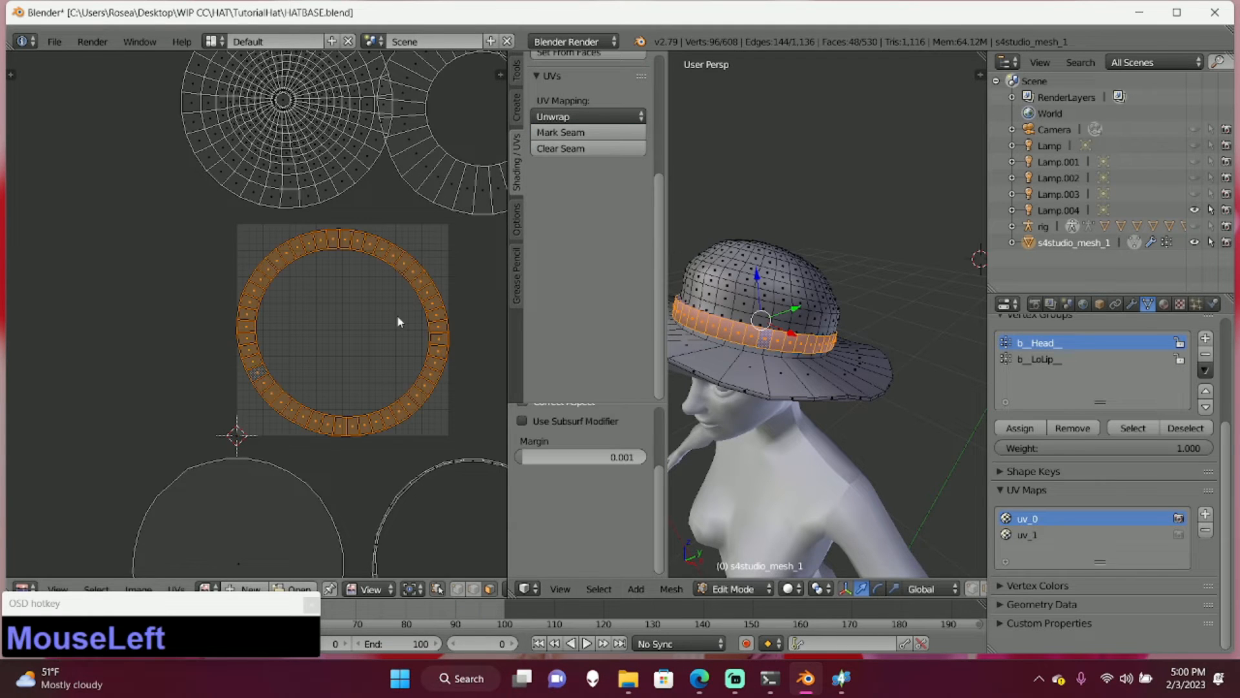
key(g)
click(205, 334)
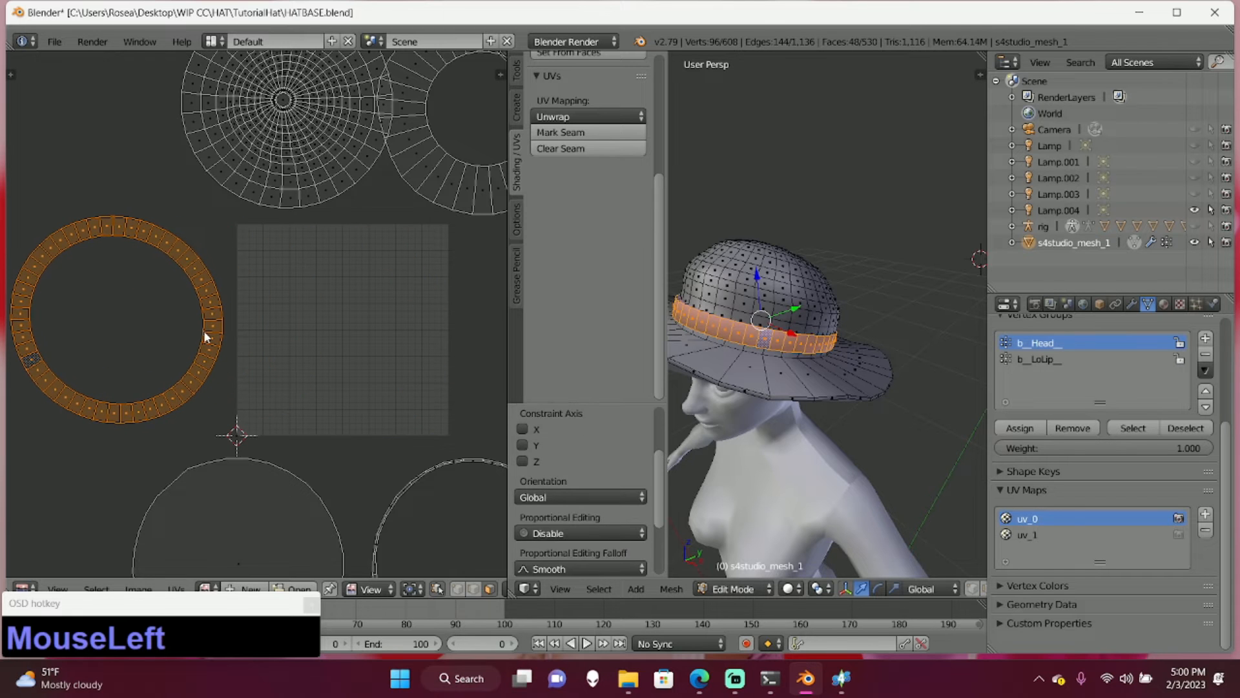
- Unwrap the upper face loop of the hat band and place its island above the band's outer ring, beside the crown island
key(a)
middle_drag(711, 465, 817, 397)
scroll(706, 412, up, 2)
alt+click(817, 396)
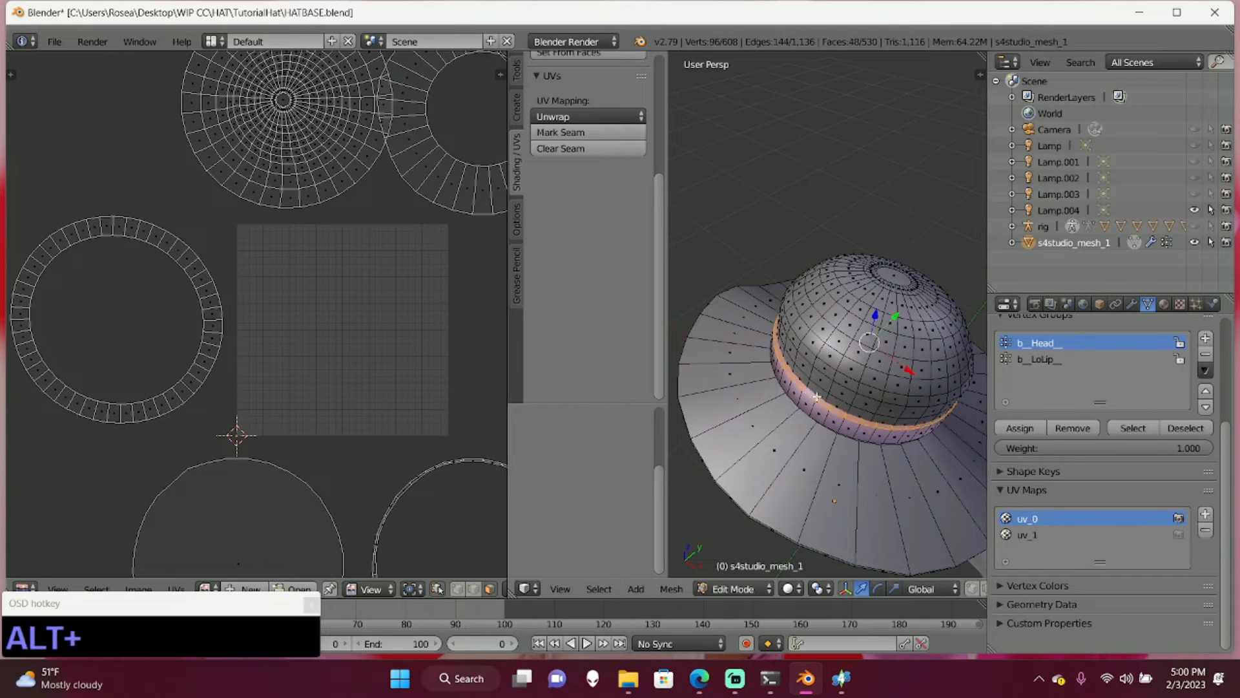
click(588, 116)
click(591, 130)
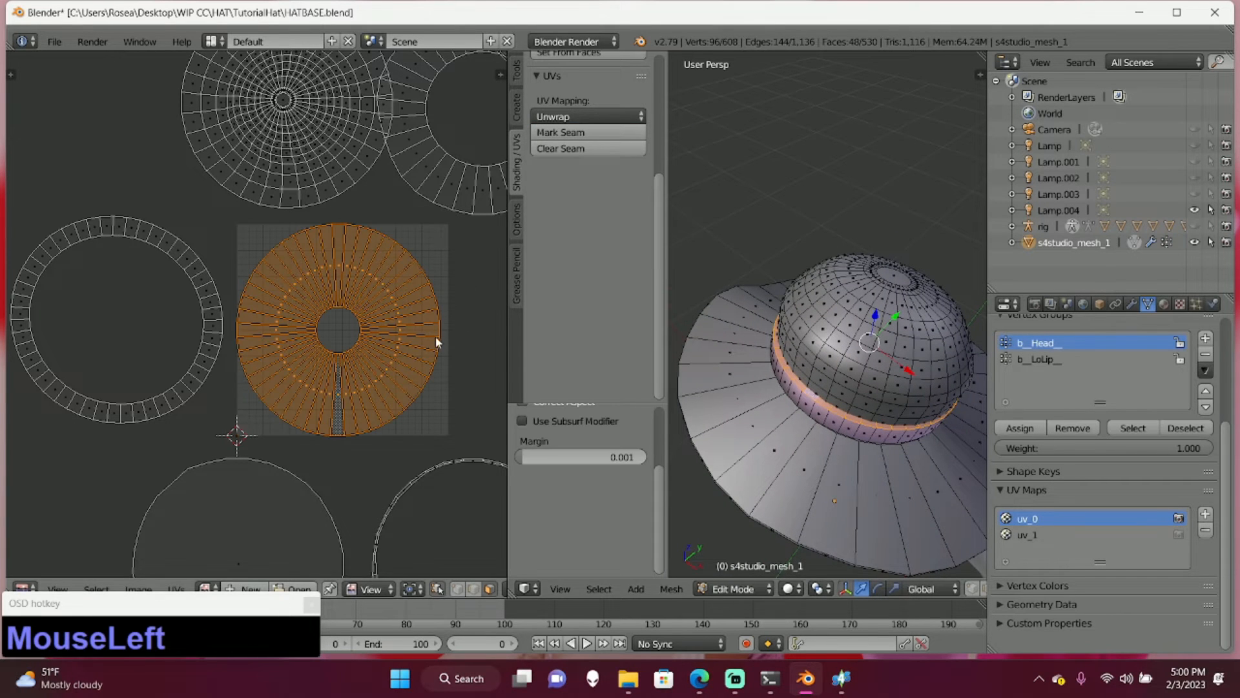
key(g)
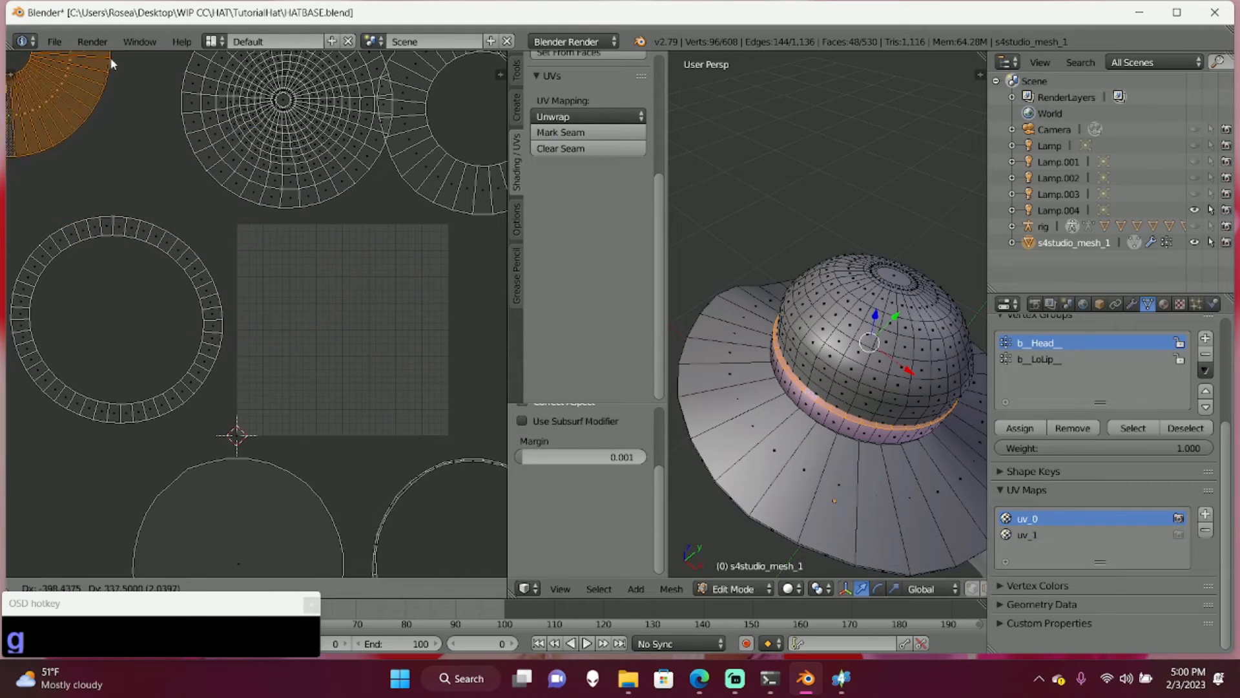
click(144, 97)
- Unwrap the lower face loop of the hat band and place its island below the outer ring, clear of the other islands
middle_drag(807, 310, 850, 294)
scroll(817, 279, up, 2)
alt+right_click(854, 301)
alt+right_click(853, 303)
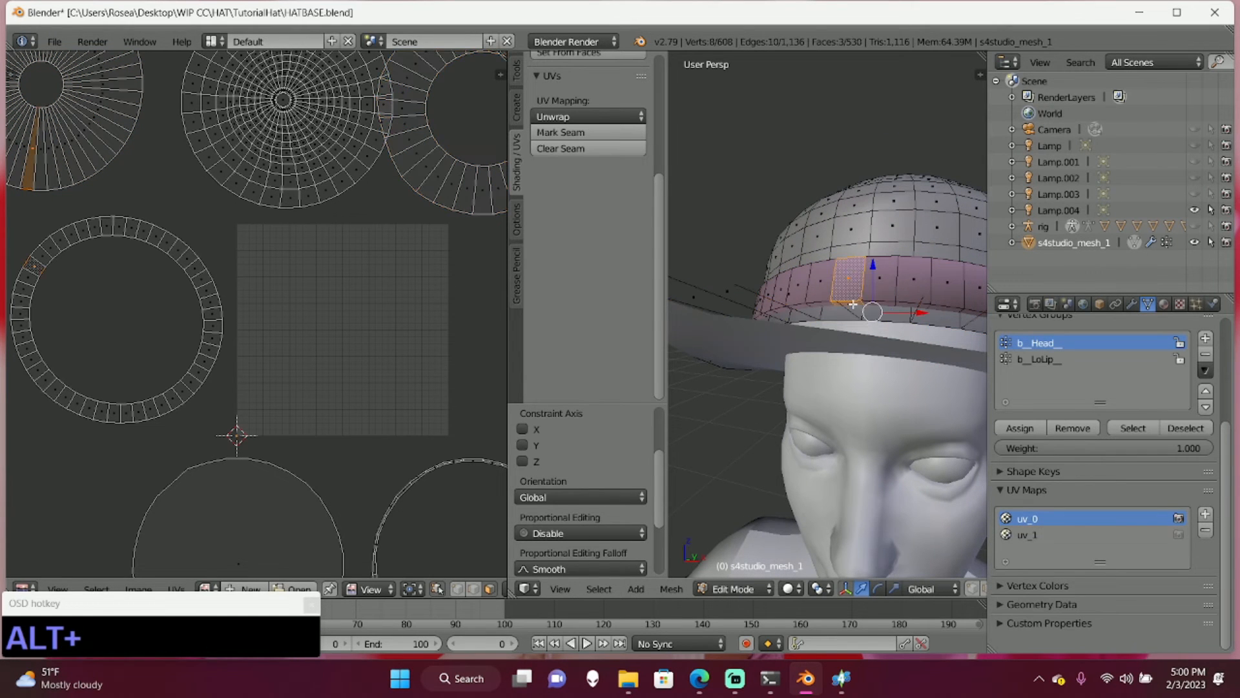
alt+right_click(887, 305)
middle_drag(872, 285, 847, 352)
scroll(829, 238, up, 3)
alt+right_click(839, 266)
scroll(840, 266, down, 3)
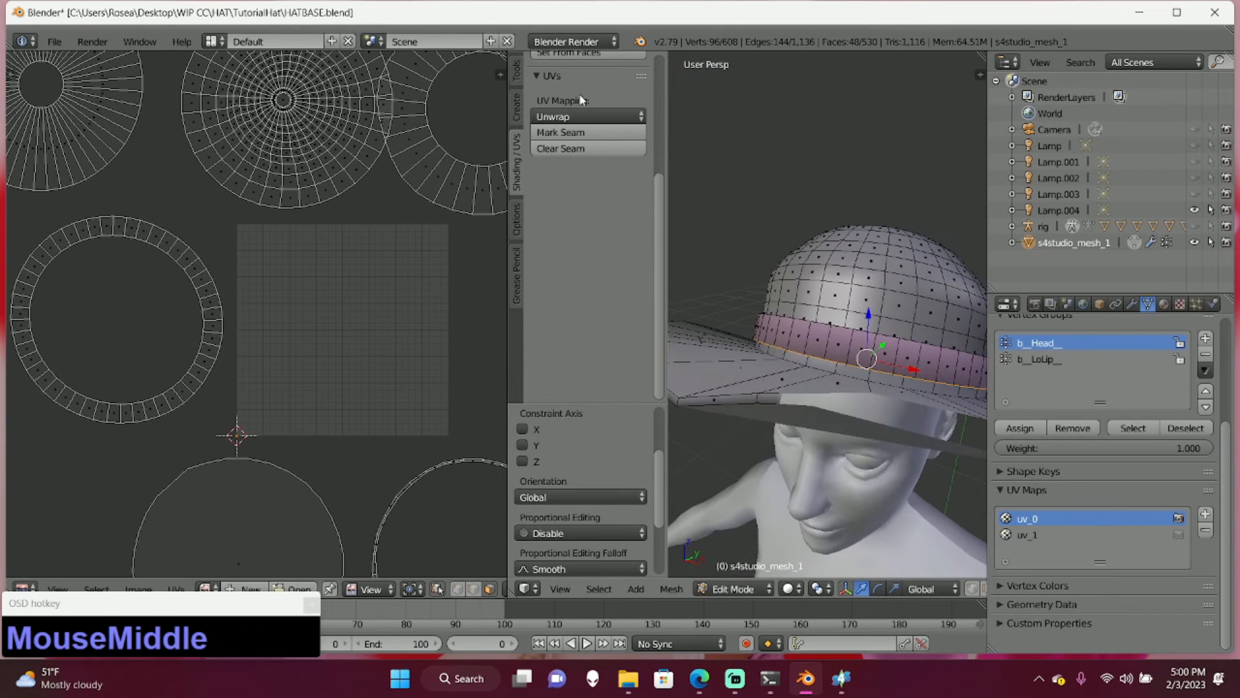
click(581, 116)
click(582, 128)
scroll(335, 324, down, 3)
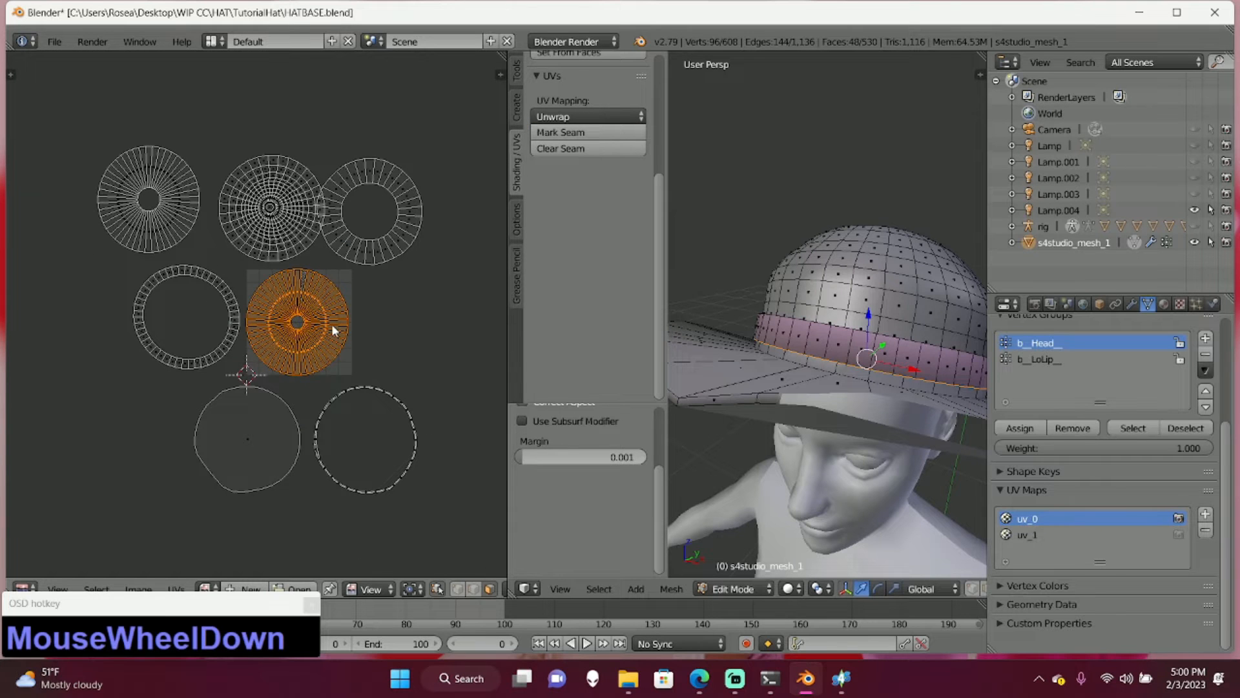
key(g)
click(142, 405)
- Select the hat band's upper face loop and separate it with Edge Split
key(a)
middle_drag(827, 320, 856, 349)
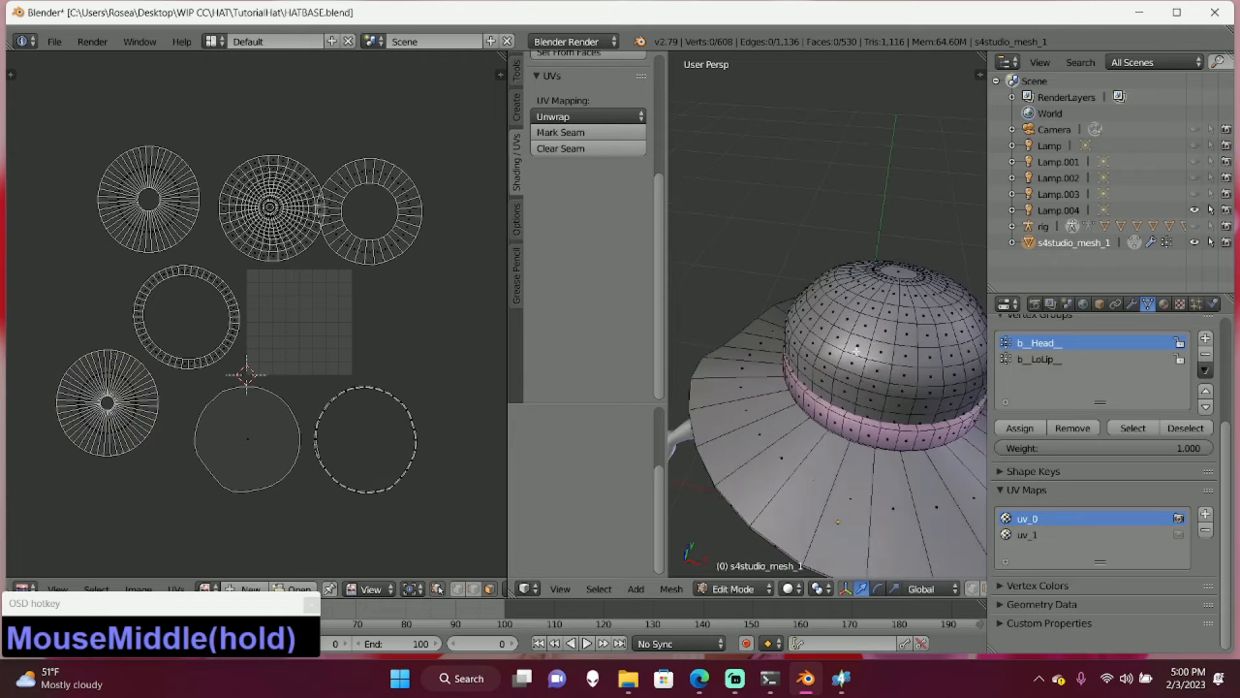
middle_drag(858, 427, 847, 423)
alt+right_click(859, 425)
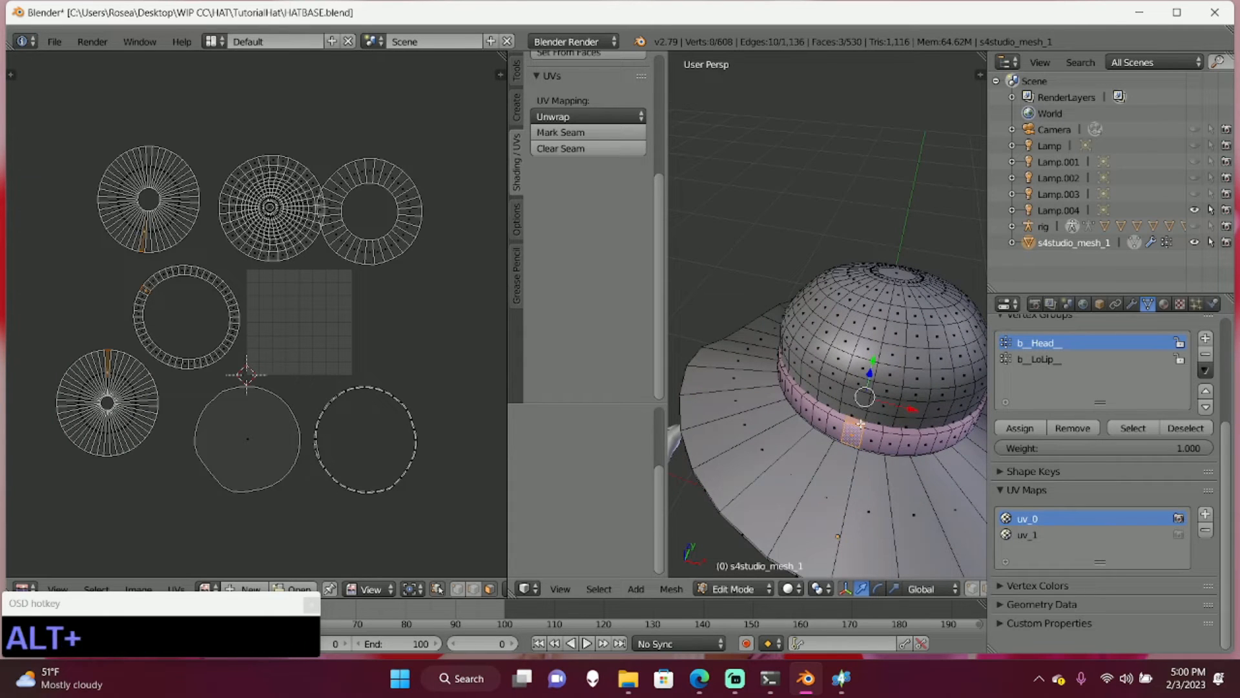
alt+right_click(838, 414)
alt+right_click(893, 433)
scroll(893, 433, up, 5)
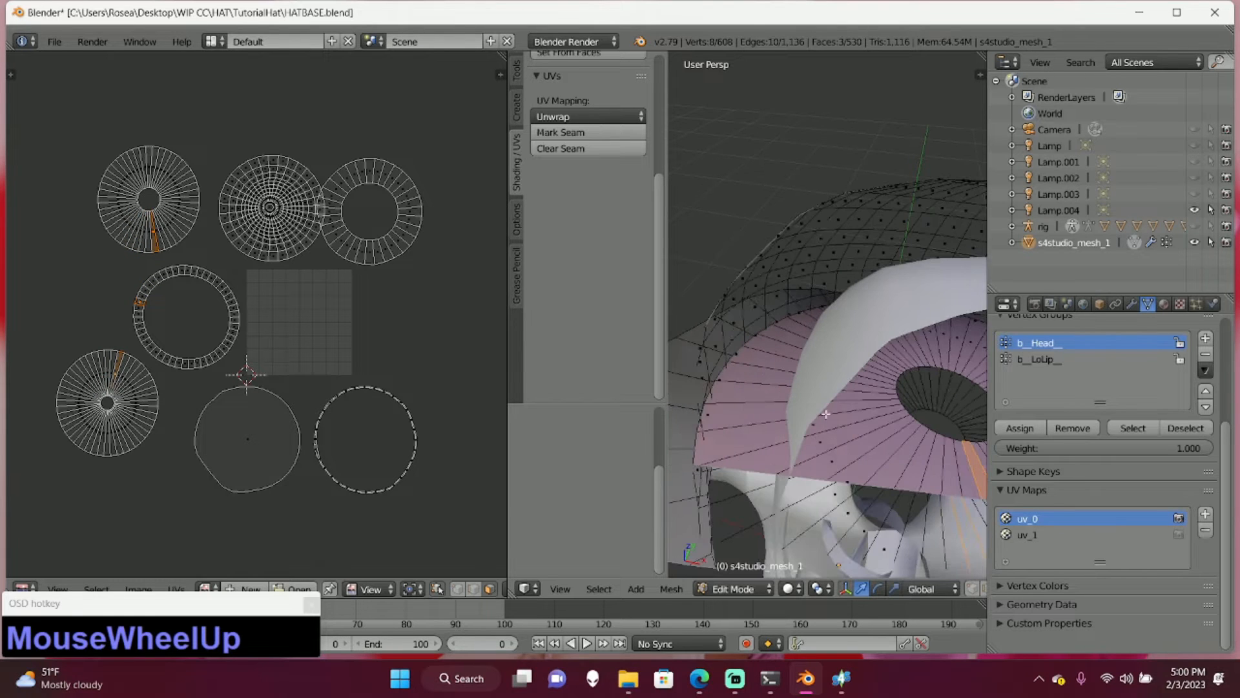
middle_drag(826, 414, 816, 406)
alt+right_click(810, 402)
key(space)
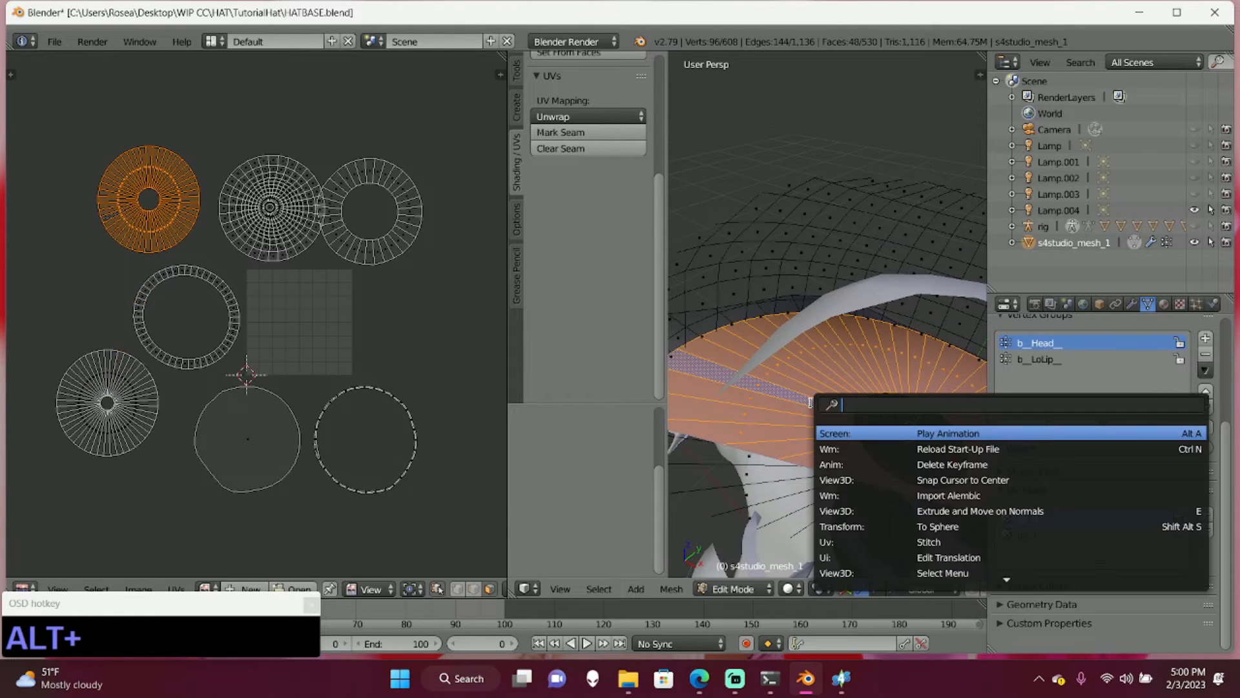
text(edge)
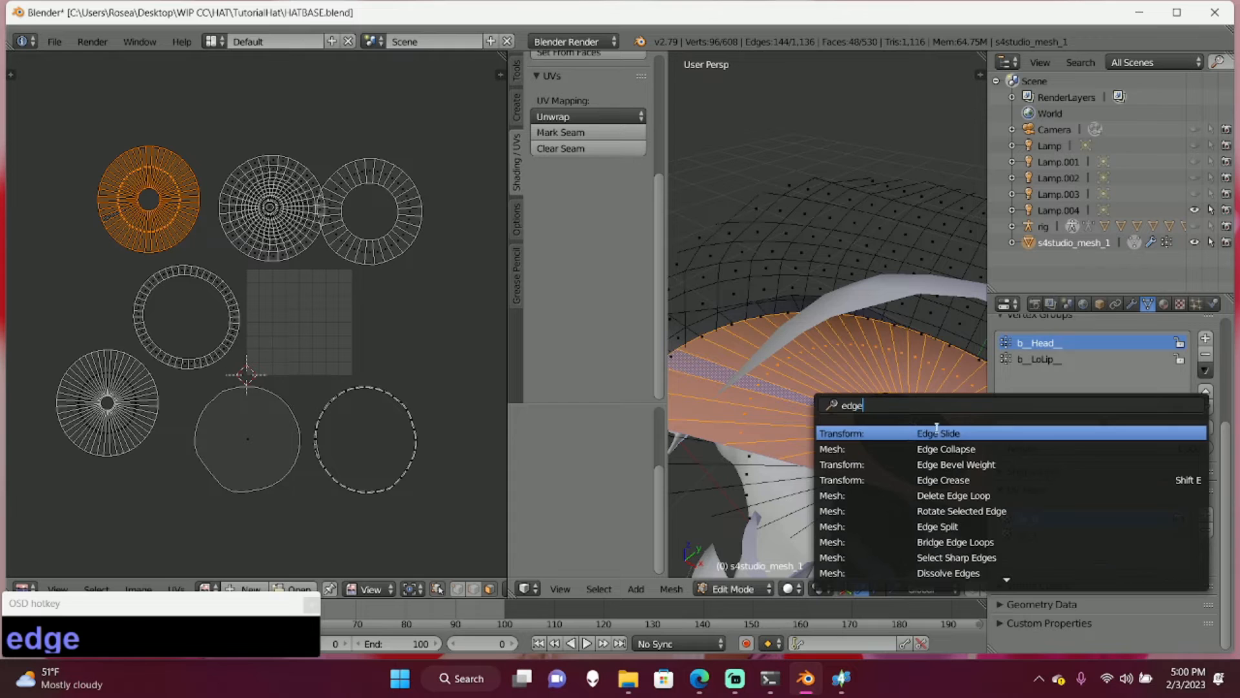
click(964, 525)
- Check the hat's shading in another mode, then apply Edge Split to the band's lower face loop
key(Tab)
middle_drag(902, 464, 826, 304)
key(Tab)
scroll(833, 387, down, 3)
scroll(865, 377, up, 4)
scroll(865, 377, down, 2)
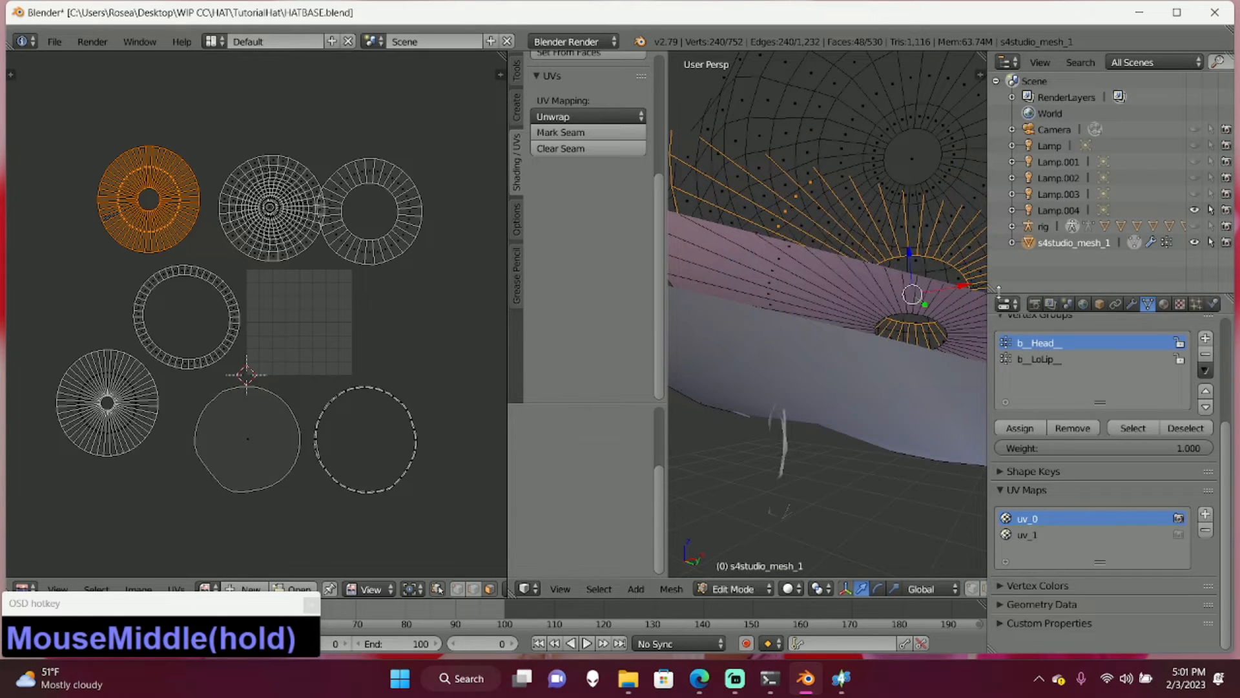
alt+right_click(848, 294)
key(space)
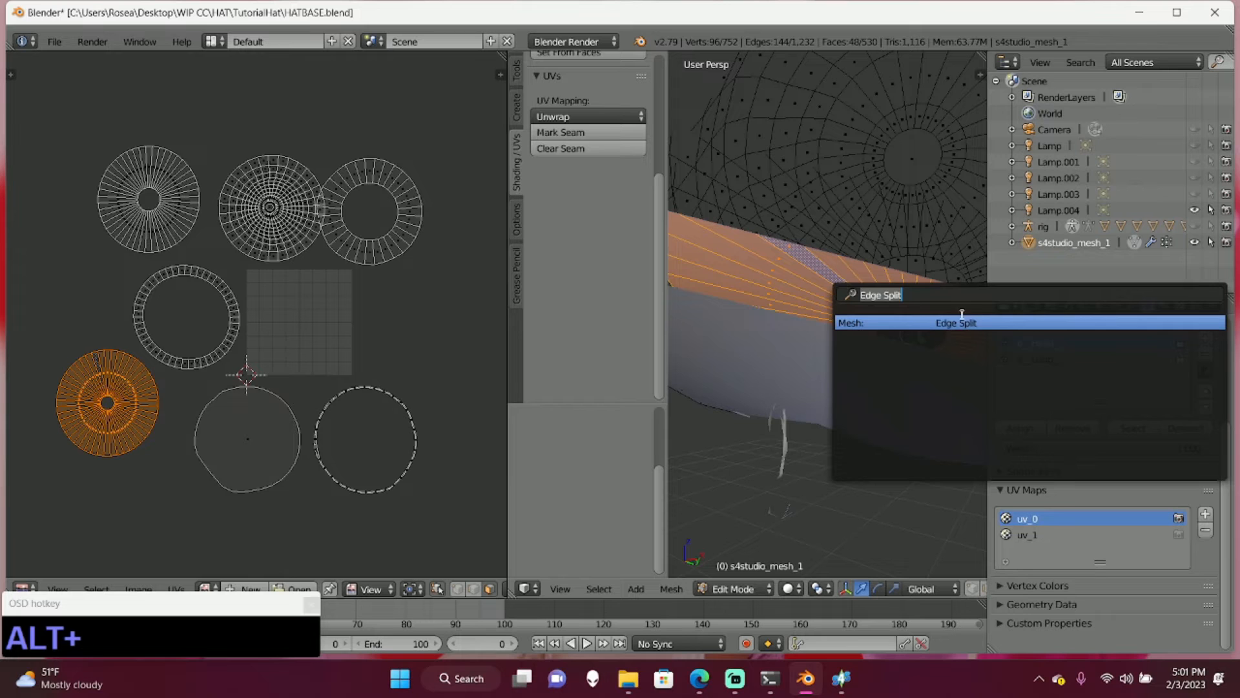
click(971, 323)
- Switch the hat mesh from Weight Paint to Object Mode and bring it back into Edit Mode
scroll(831, 325, down, 2)
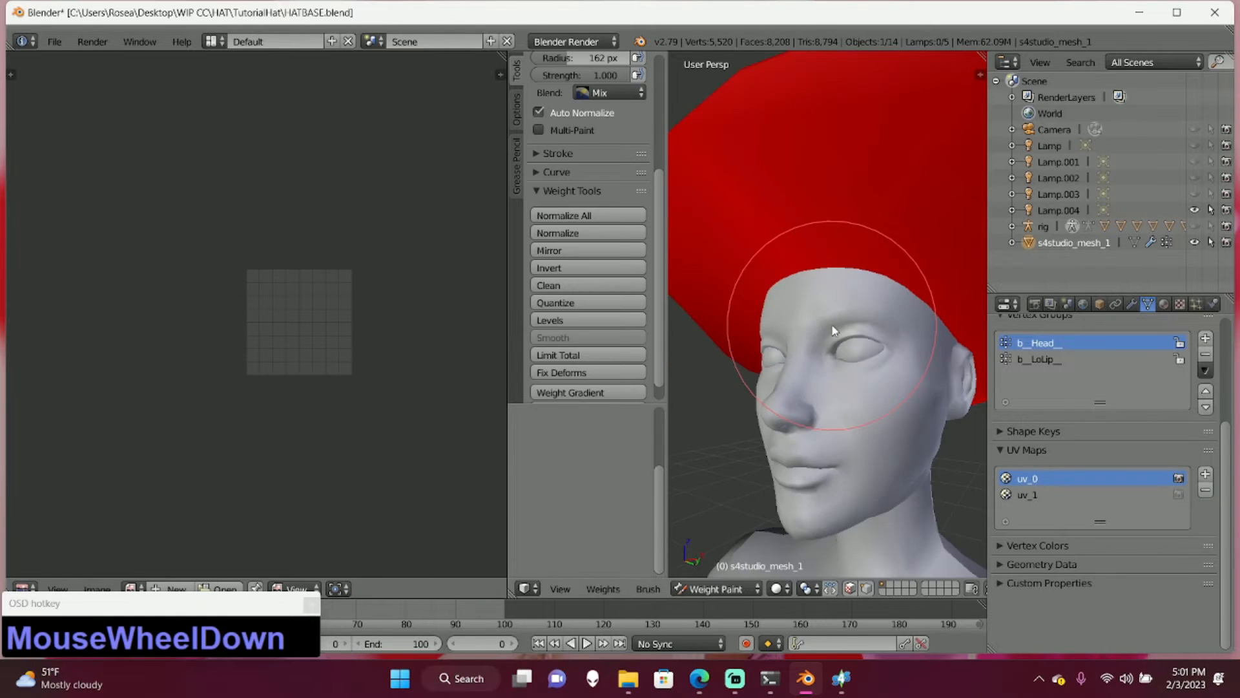
mouse_move(831, 325)
middle_down()
mouse_move(855, 343)
mouse_move(817, 483)
mouse_move(776, 443)
mouse_move(747, 443)
mouse_move(768, 468)
mouse_move(825, 464)
mouse_move(839, 399)
middle_up()
click(731, 589)
click(719, 568)
key(Tab)
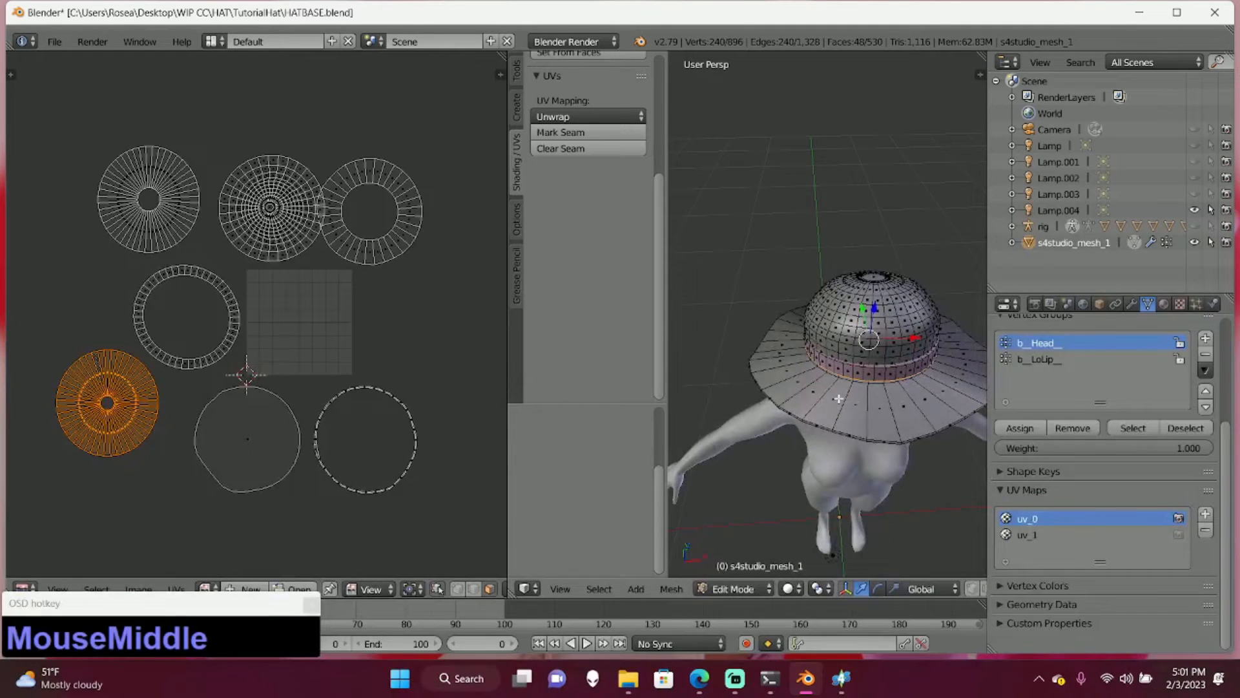
- Try Edge Split on the upper brim face loop, check the shading in Object Mode, and undo it
alt+right_click(839, 398)
key(space)
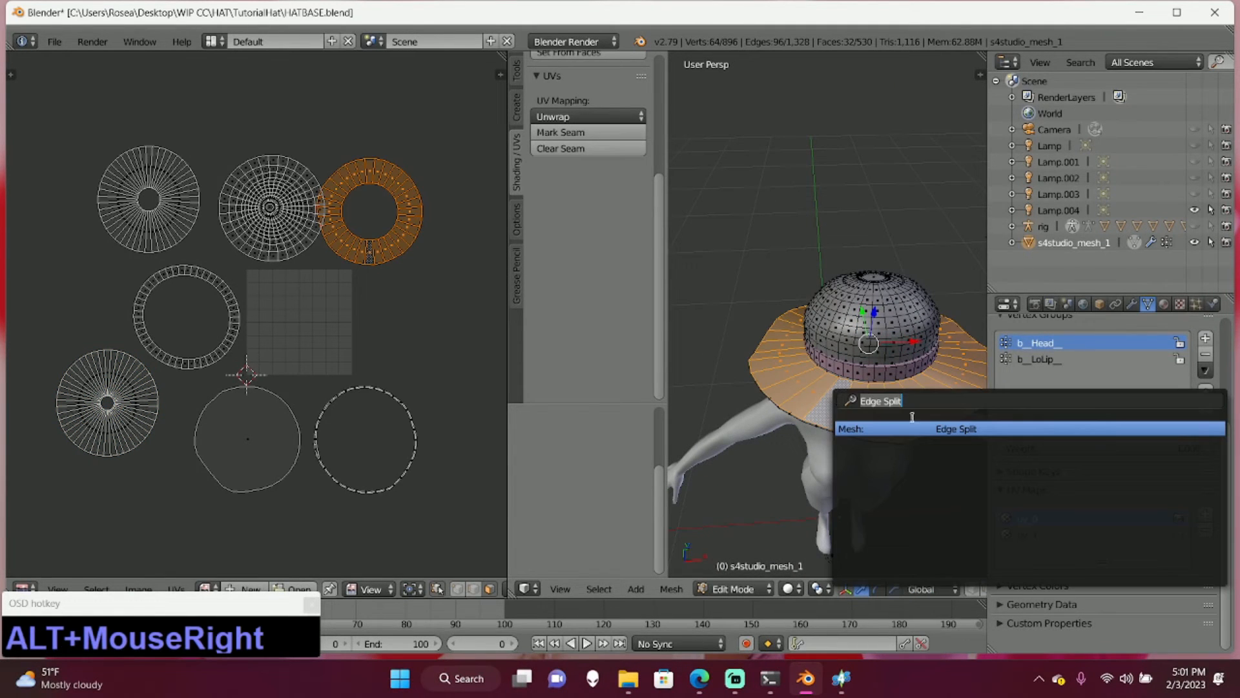
click(969, 430)
key(Tab)
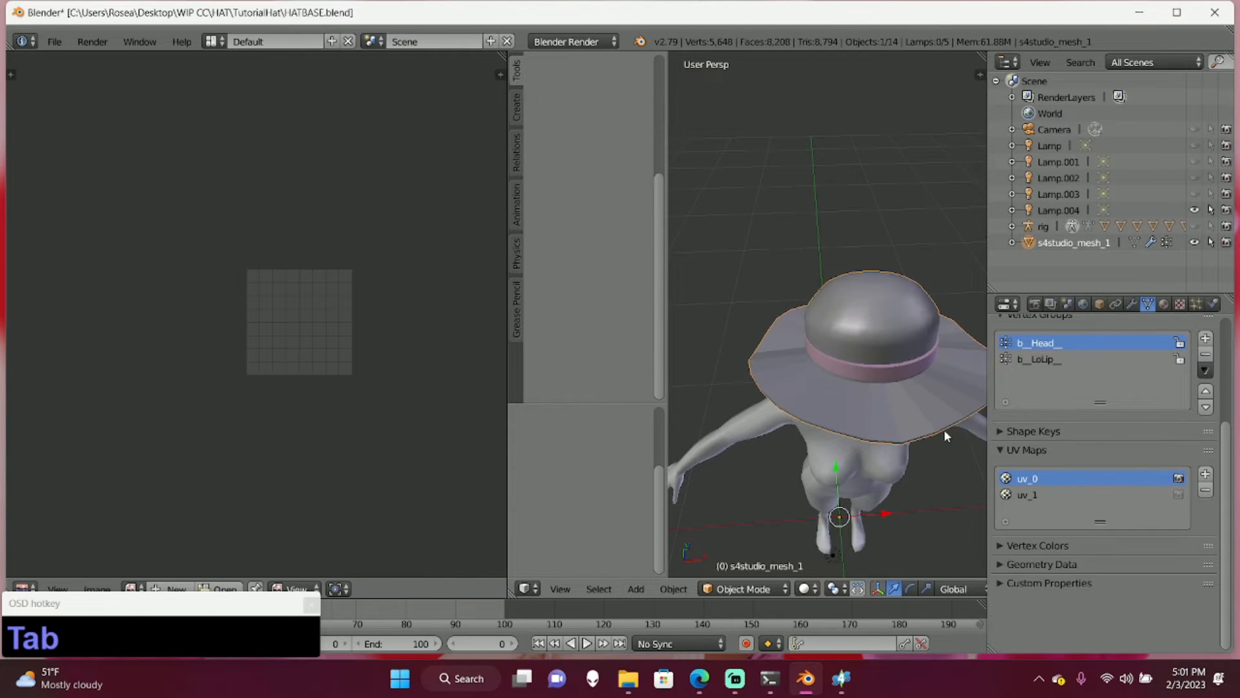
key(ctrl+z)
middle_drag(943, 429, 916, 418)
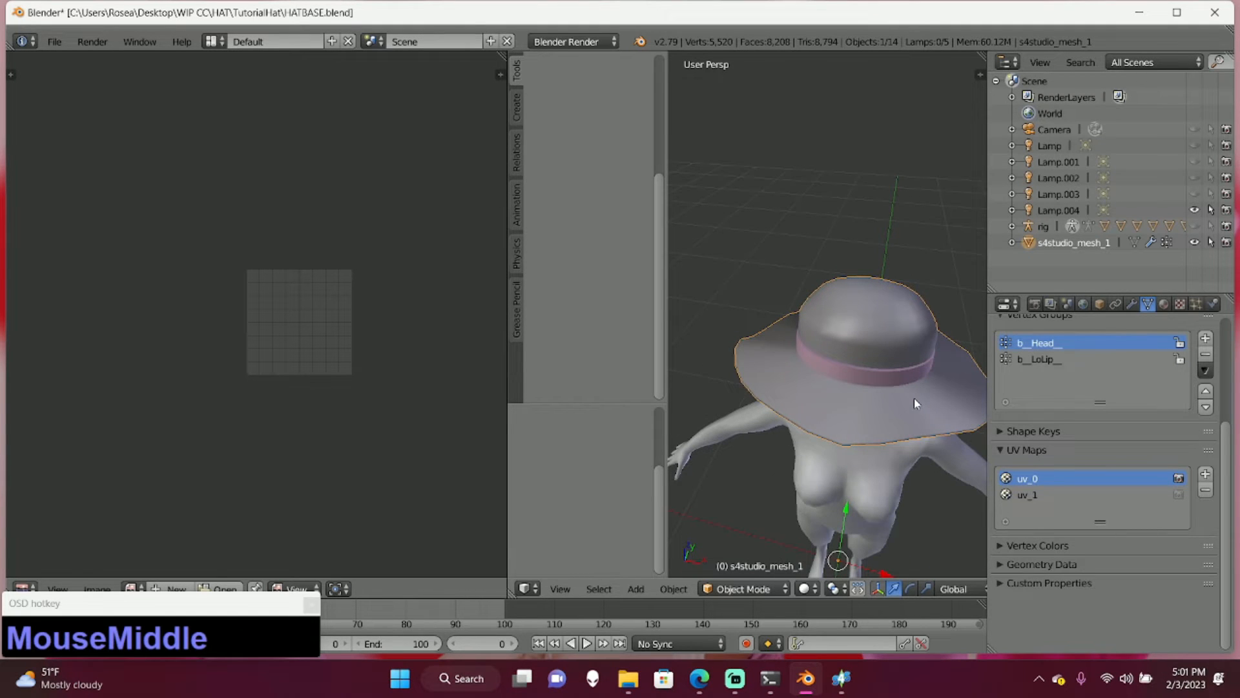
- Try edge-splitting and unwrapping the brim's upper faces again, then undo both operations
key(Tab)
alt+right_click(915, 409)
key(space)
click(937, 432)
click(585, 117)
click(584, 131)
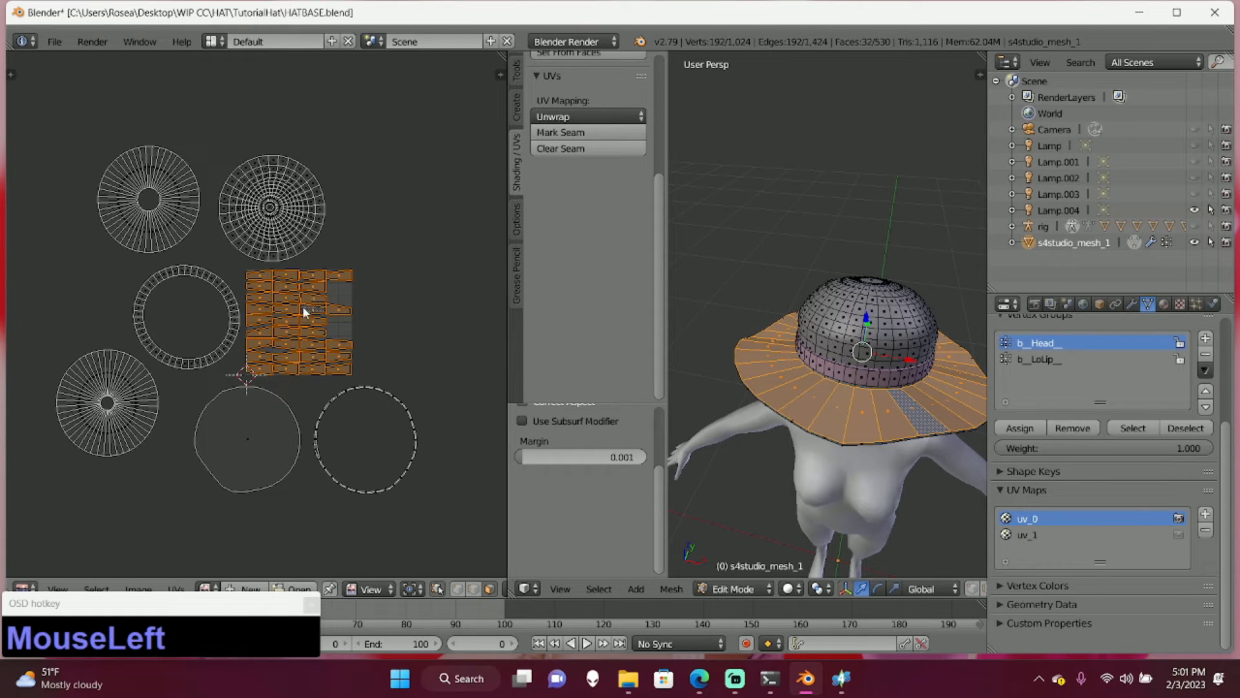
key(ctrl+z)
key(ctrl+z)
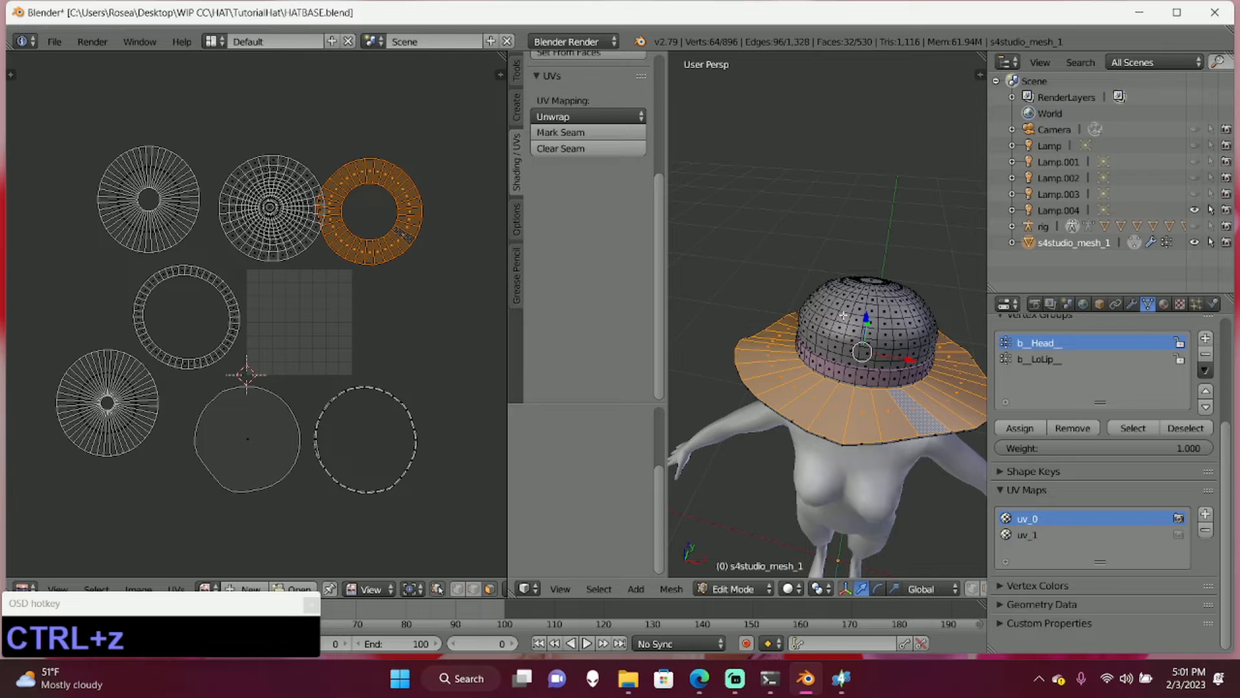
- Select the brim's large underside face, split its edges from the upper brim, and check the hat in Object Mode
key(Tab)
middle_drag(843, 315, 856, 206)
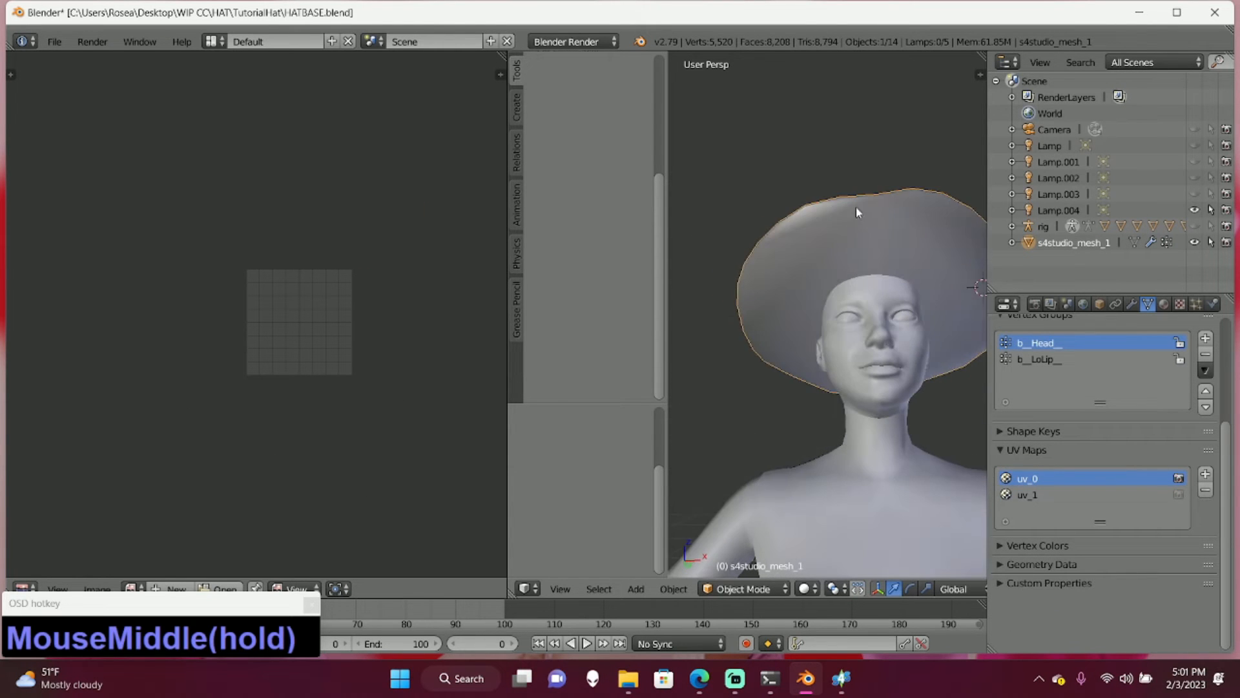
key(Tab)
right_click(855, 241)
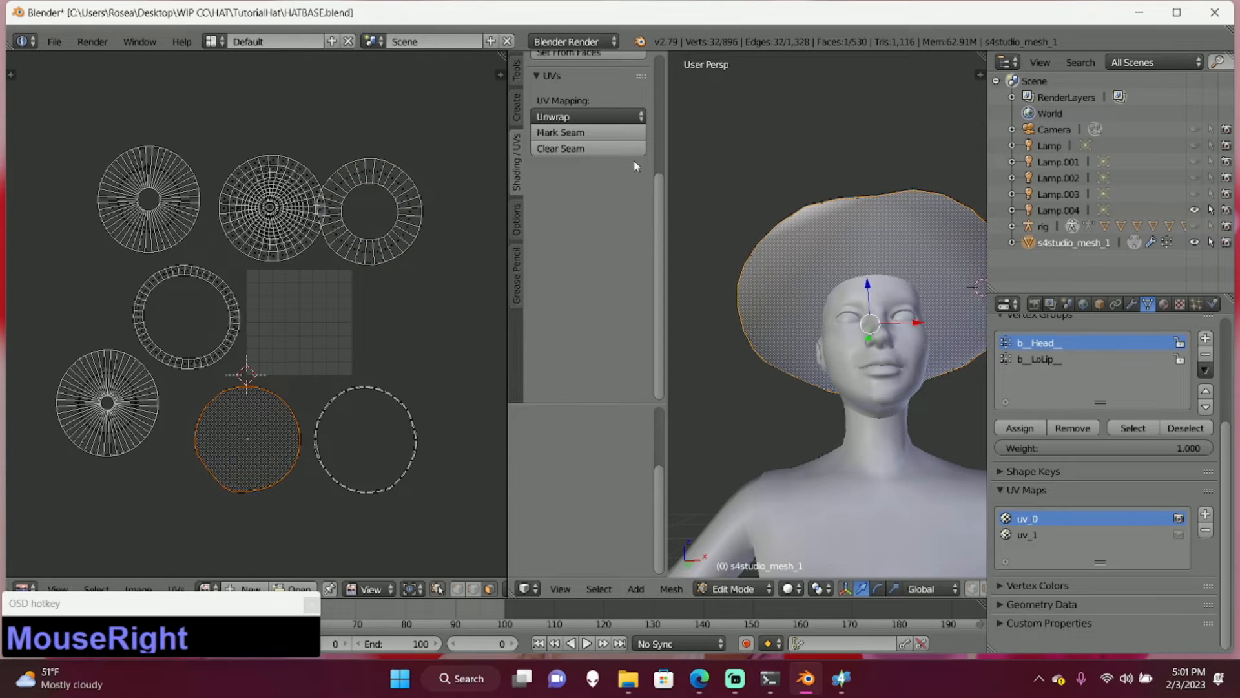
key(Tab)
mouse_move(808, 250)
middle_down()
mouse_move(844, 219)
mouse_move(797, 239)
mouse_move(801, 259)
middle_up()
scroll(800, 239, down, 2)
- Select the entire hat in Edit Mode and shorten the UV editor to uncover its header
key(Tab)
key(a)
key(a)
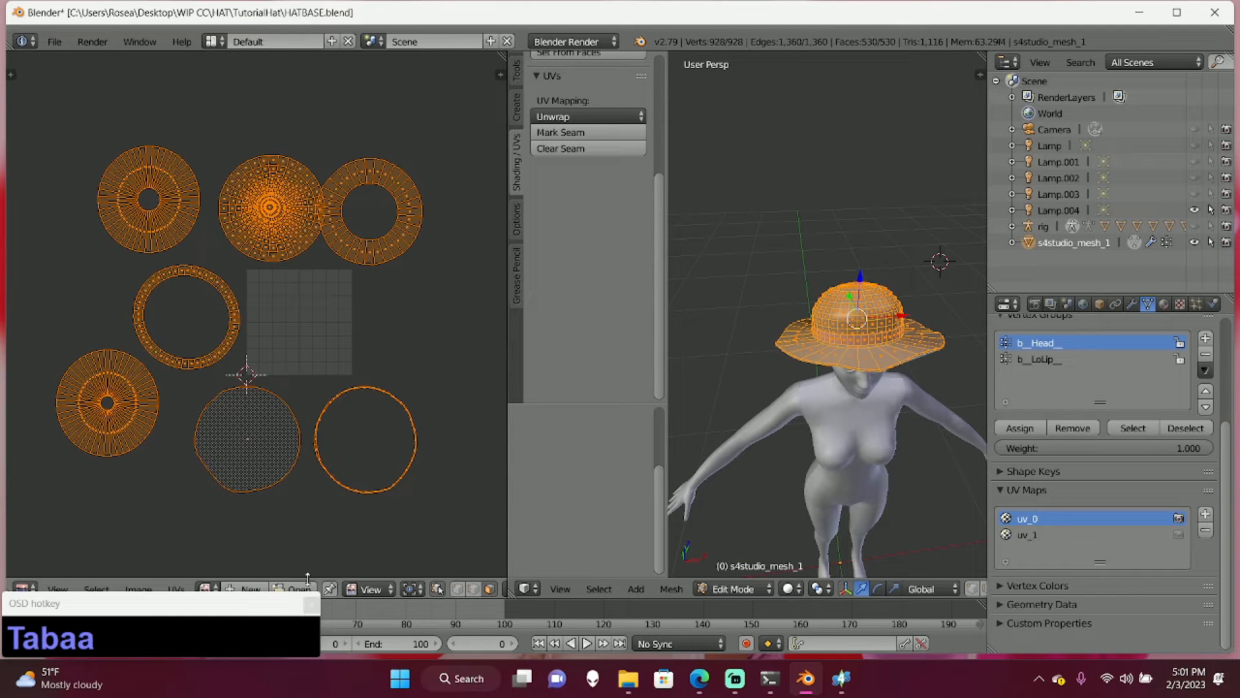
drag(317, 579, 317, 550)
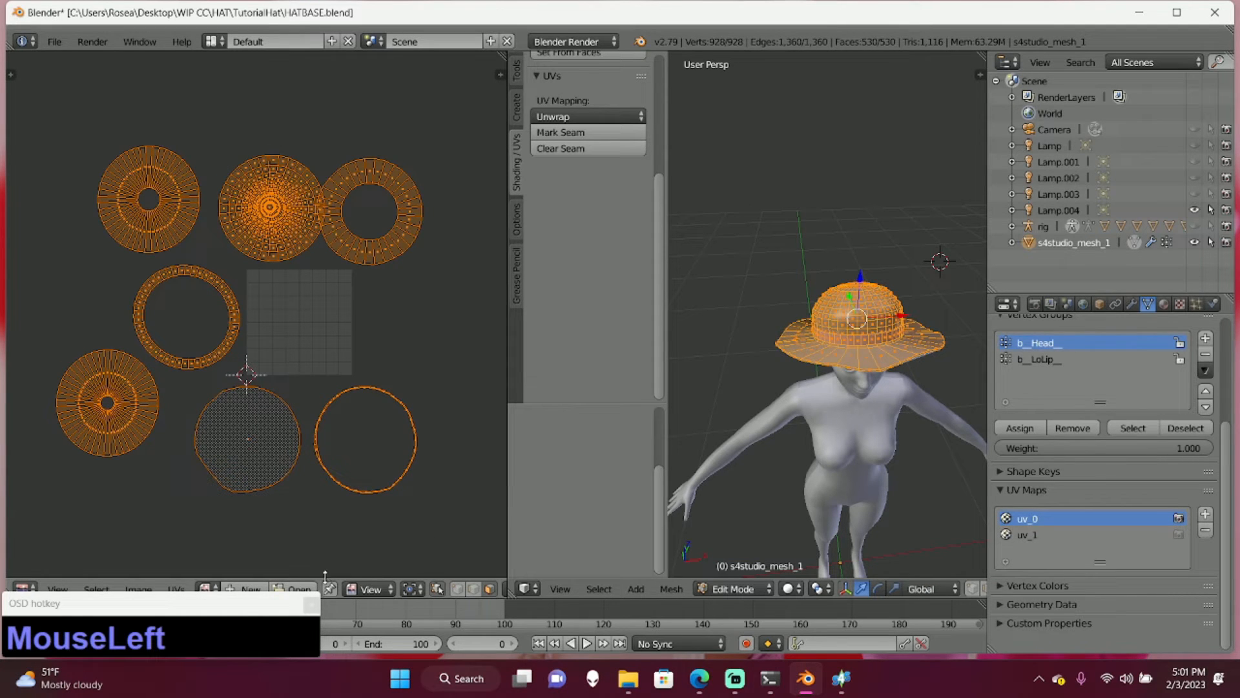
drag(405, 600, 380, 555)
- Load 02template.png from the Templates folder as the UV editor's background image
click(299, 548)
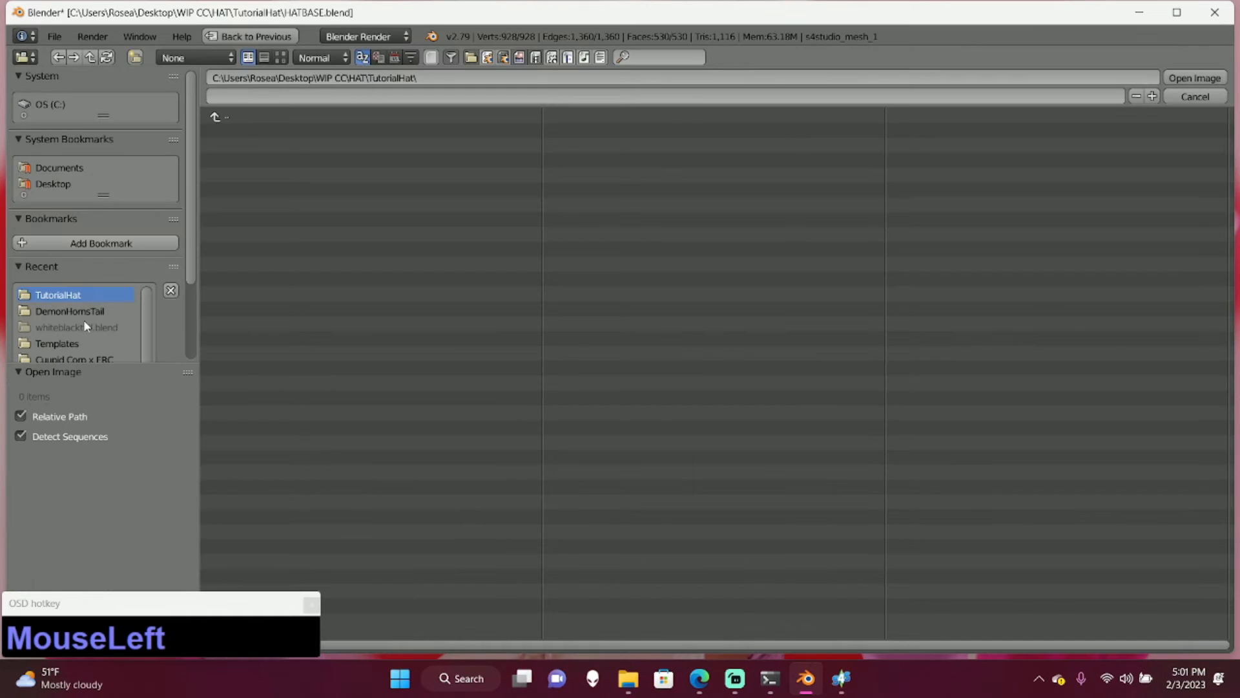
click(67, 344)
double_click(257, 128)
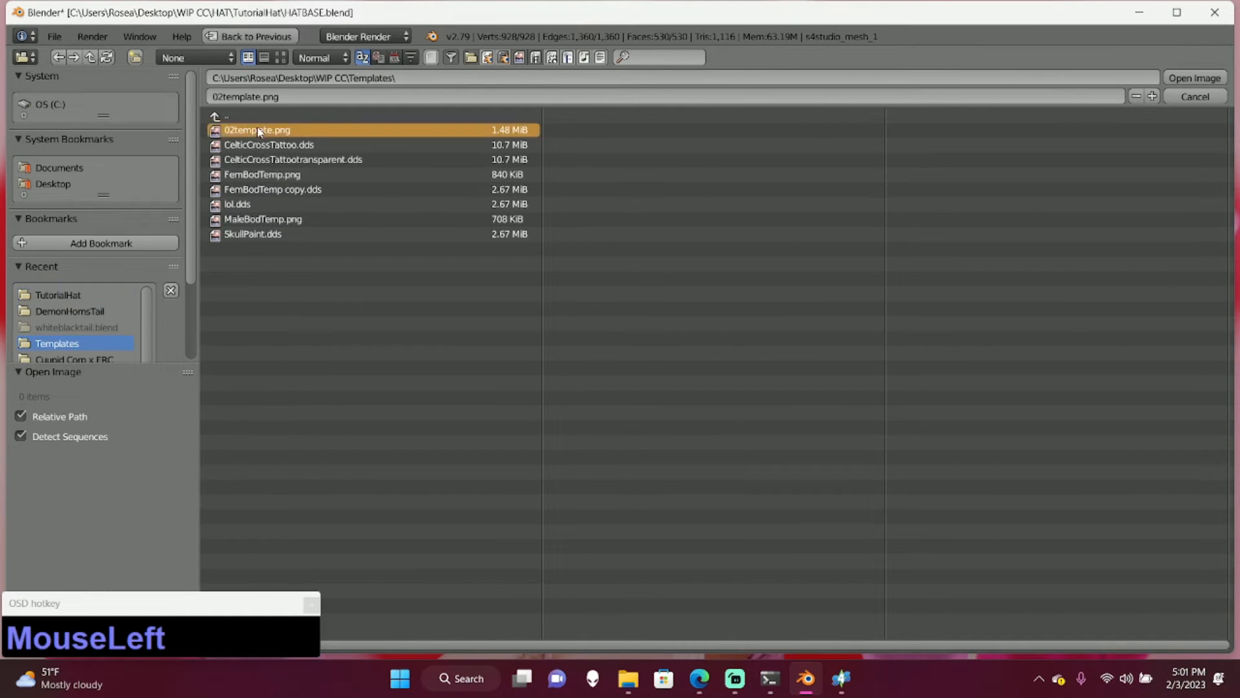
scroll(258, 126, down, 8)
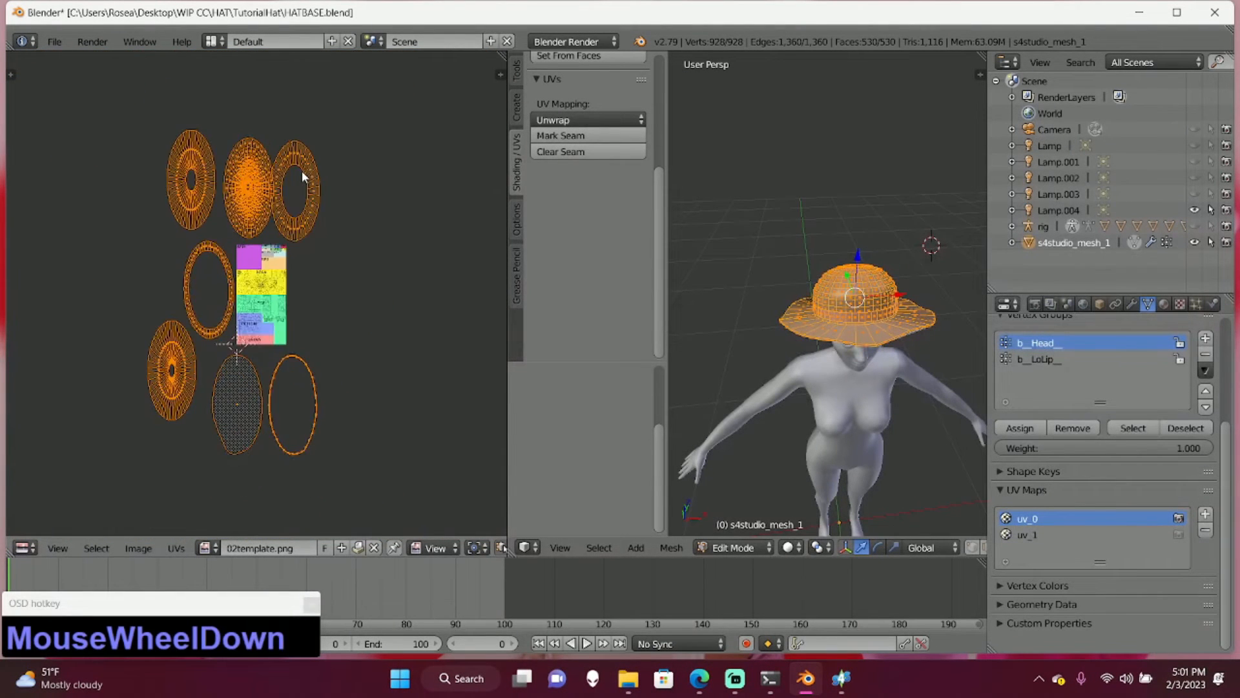
- Unwrap the dotted underside disc island again on its own and place it in the empty space beside the template
scroll(301, 171, up, 2)
key(a)
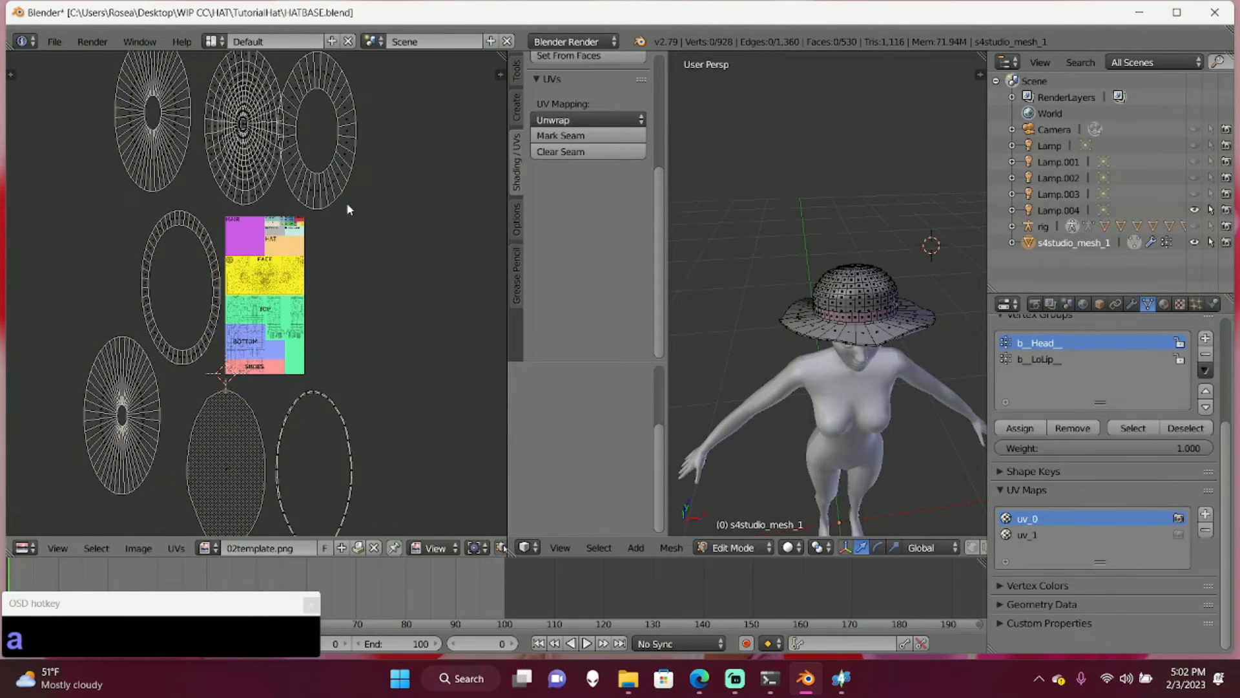
right_click(235, 455)
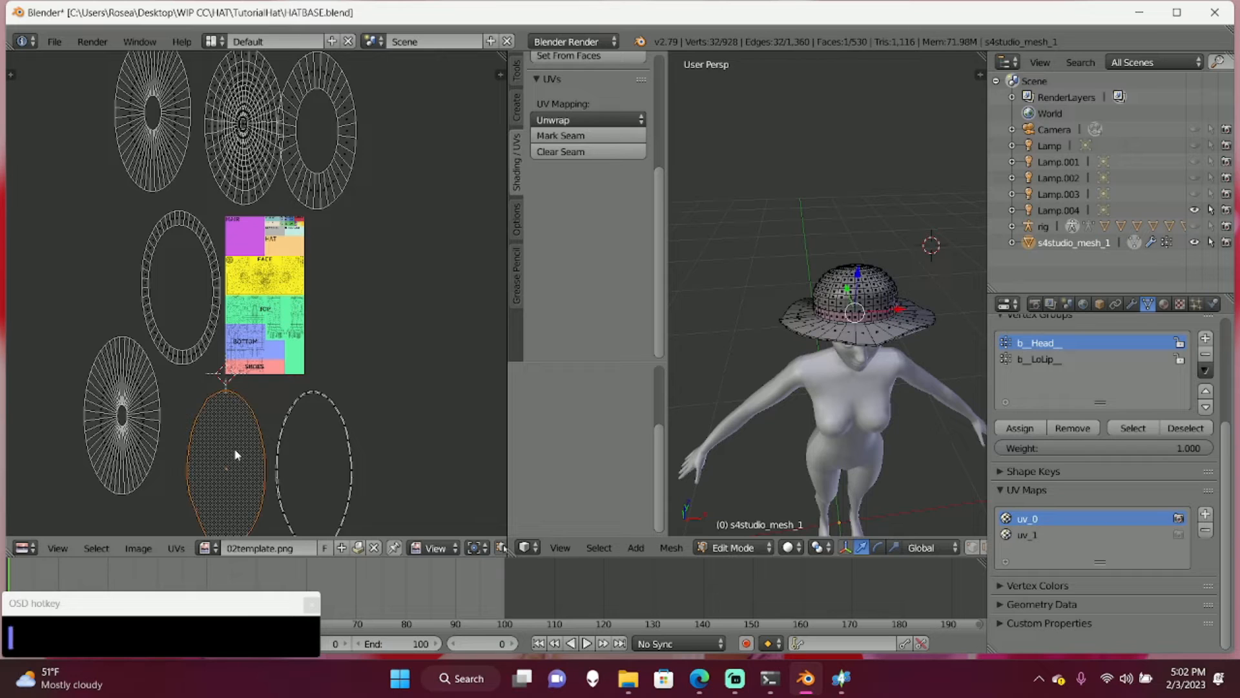
key(l)
key(e)
key(g)
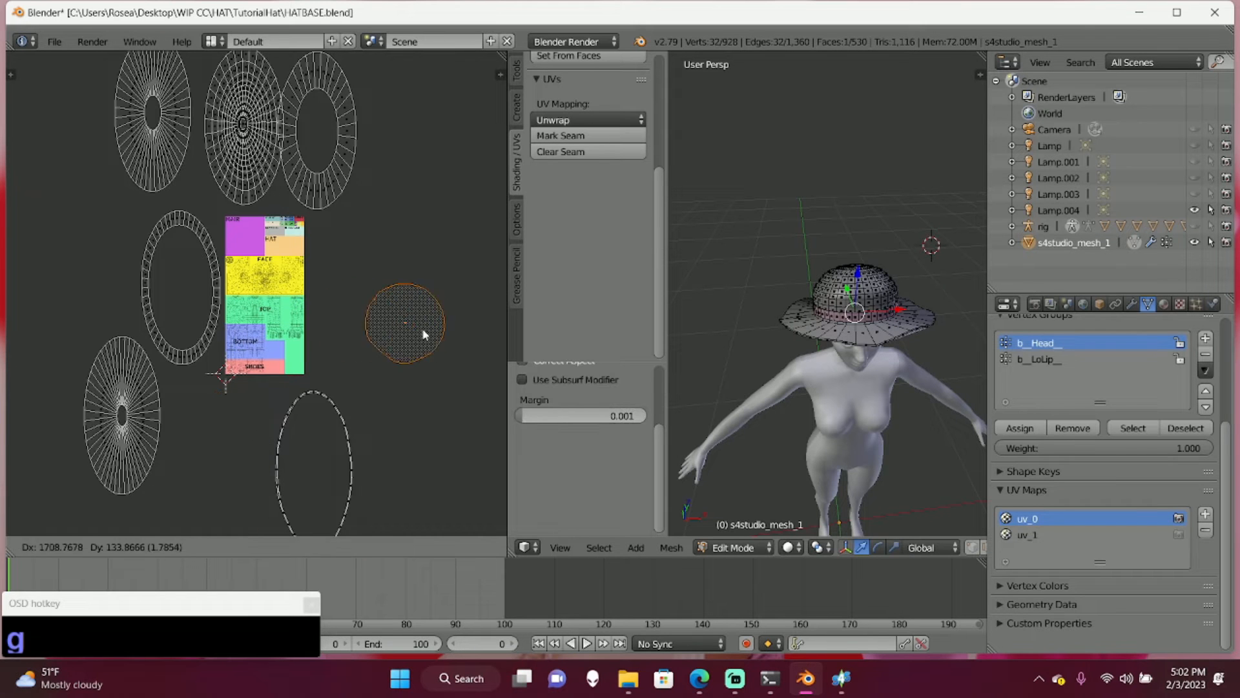
click(442, 342)
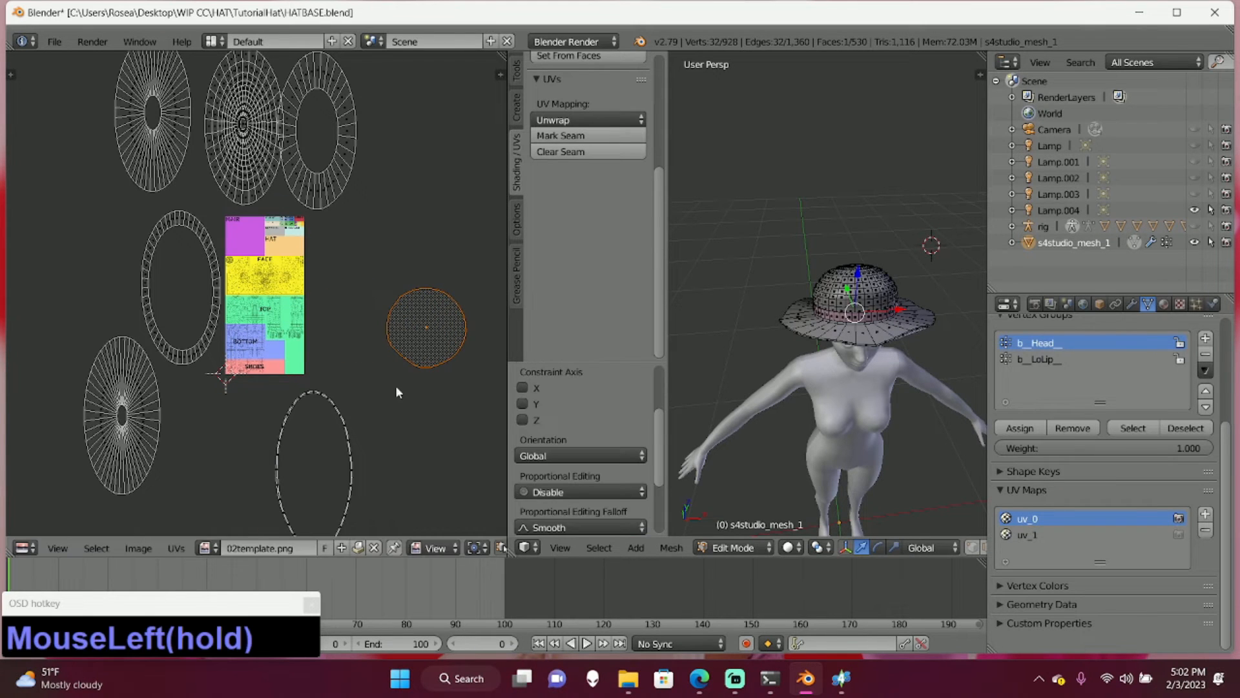
- Unwrap the brim's thin rim outline island again and place it below the underside disc
right_click(349, 456)
key(l)
key(e)
key(g)
click(437, 463)
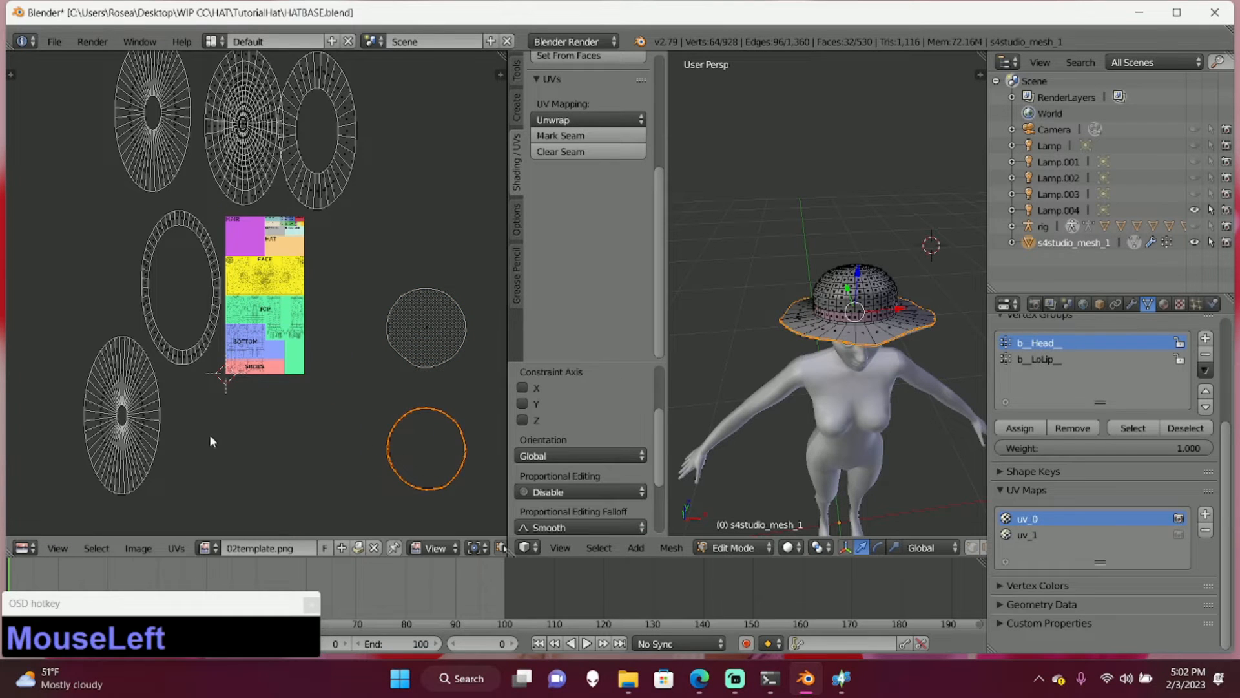
- Unwrap the lower-left spoked band island and the narrow ring island again, placing both below the template
right_click(146, 439)
key(l)
key(e)
key(g)
click(348, 449)
key(l)
key(e)
key(g)
click(258, 448)
- Unwrap the wide brim ring and the crown island again and move them clear of the other islands
key(l)
key(e)
key(g)
click(212, 183)
key(l)
key(e)
key(g)
click(319, 102)
- Scale all UV islands together down to about a tenth and move them over the template's accessory area
right_click(169, 155)
key(a)
scroll(368, 237, down, 1)
key(a)
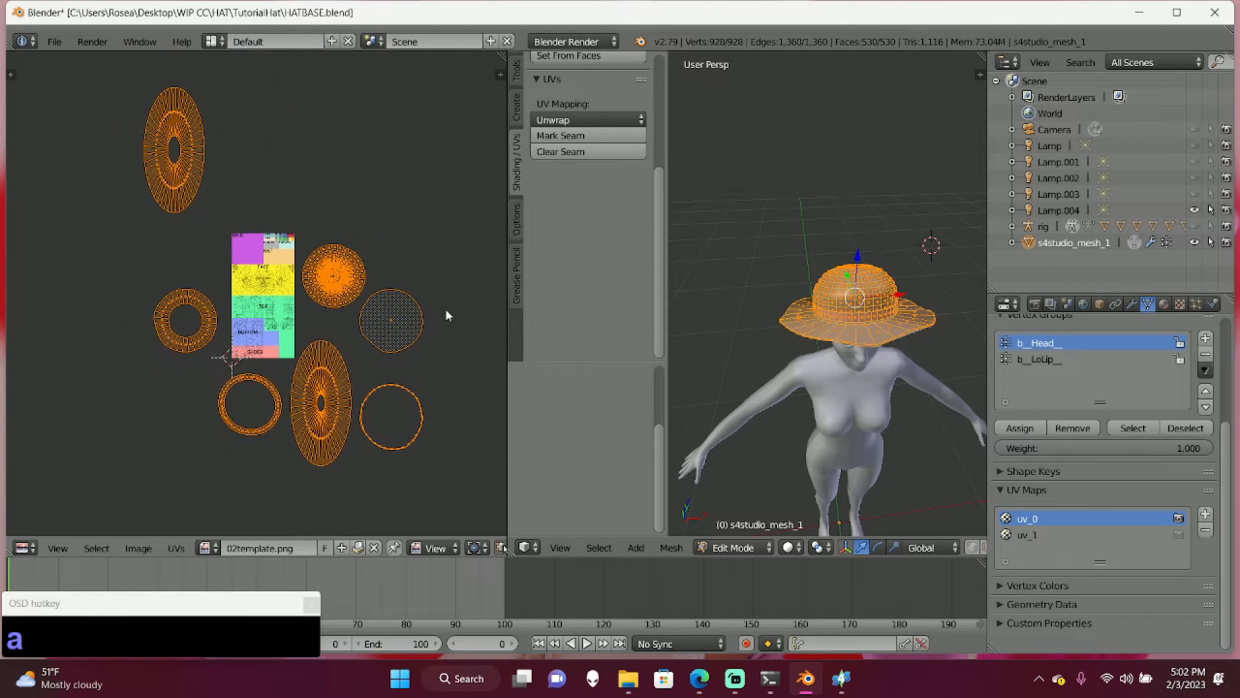
key(s)
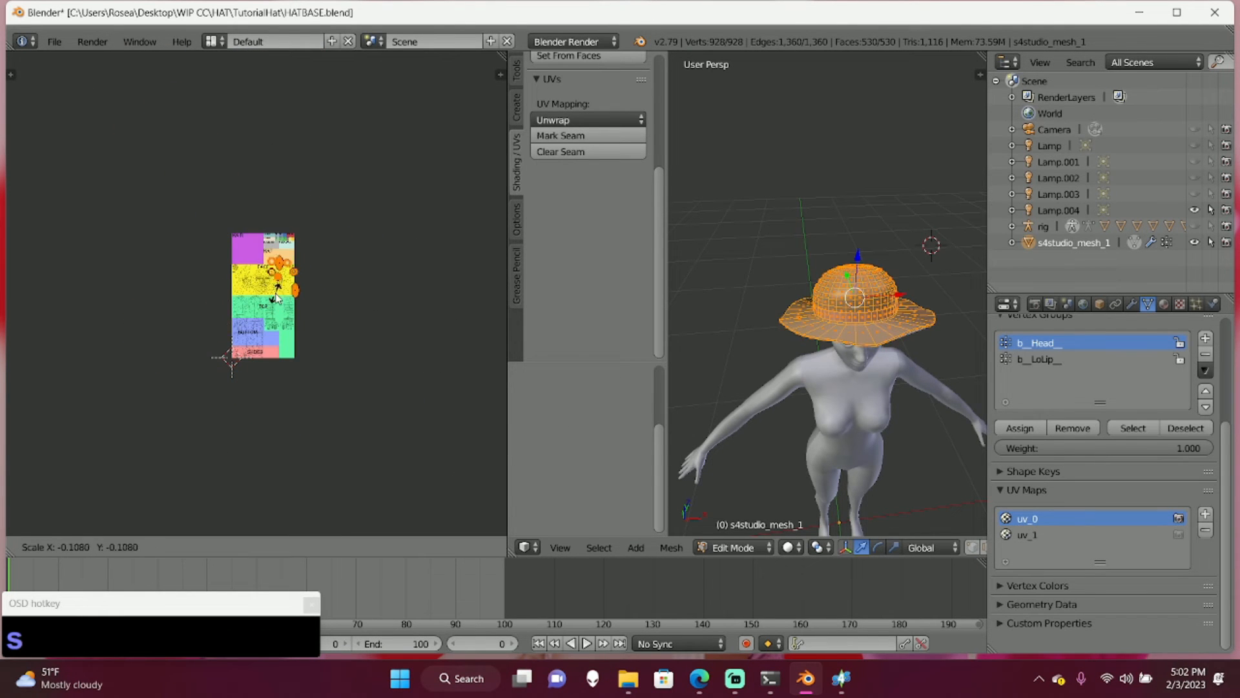
click(294, 276)
scroll(348, 250, up, 6)
middle_drag(348, 250, 341, 392)
key(g)
click(343, 246)
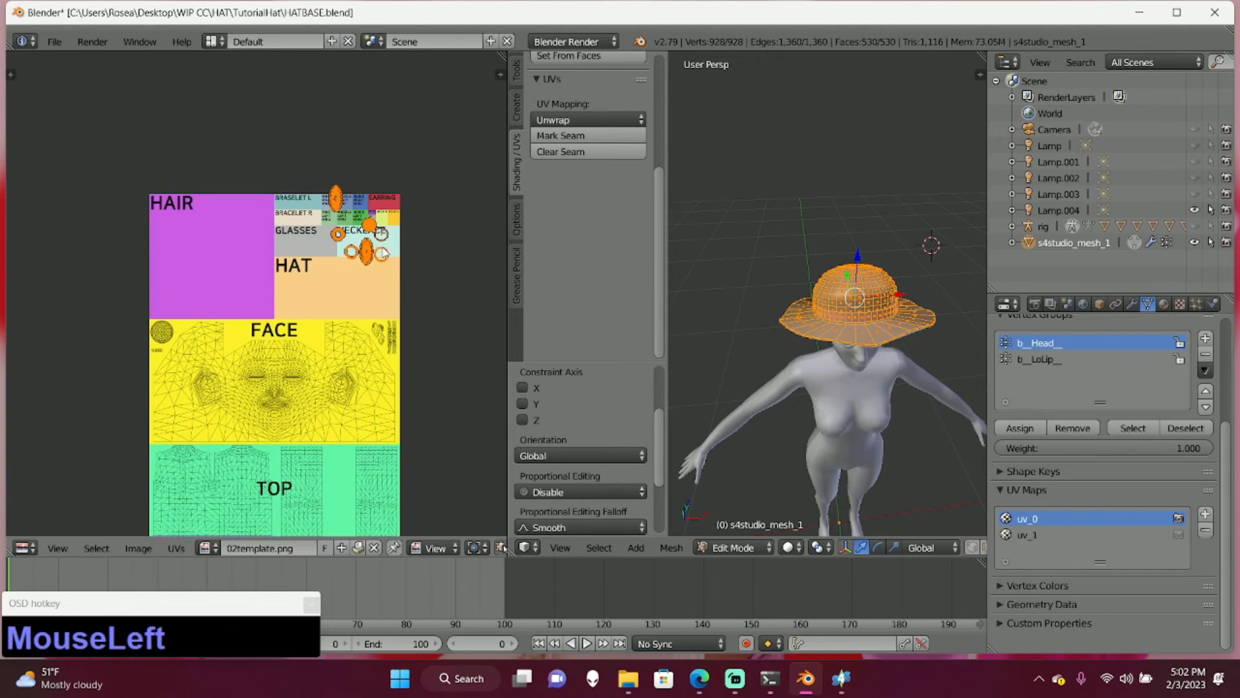
- Move the spoked band island from the NECKLACE area to the right edge of the HAT area
scroll(387, 239, up, 4)
middle_drag(394, 238, 288, 332)
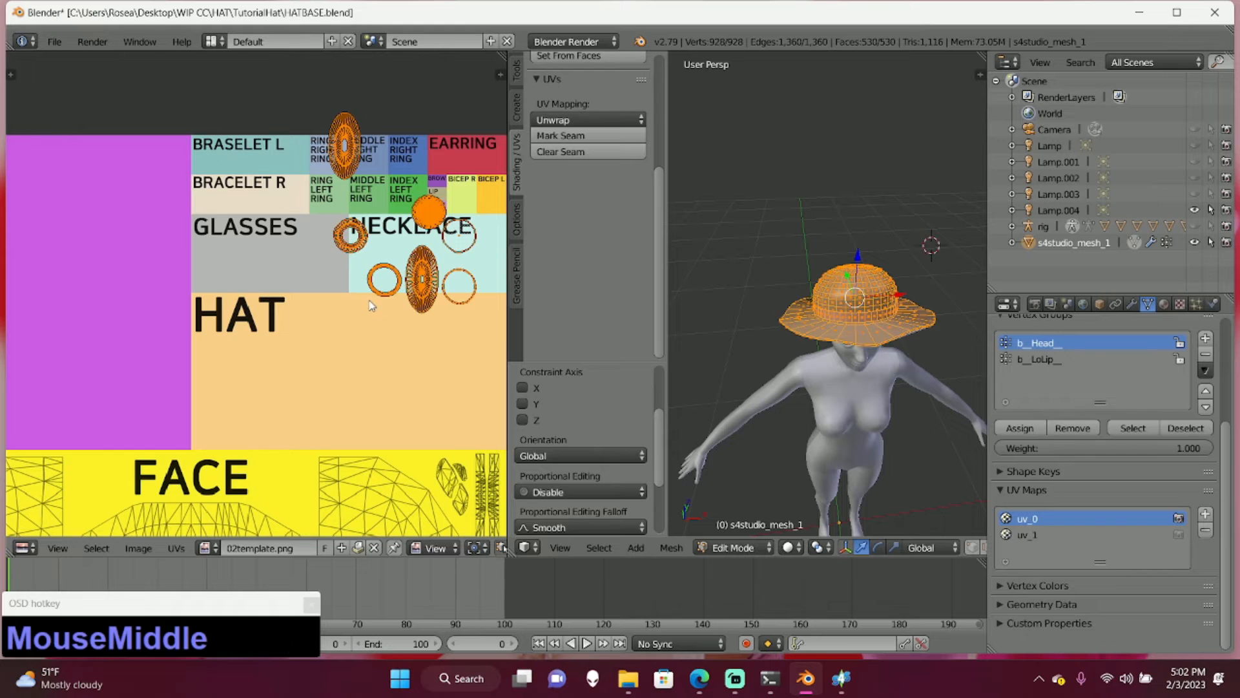
key(a)
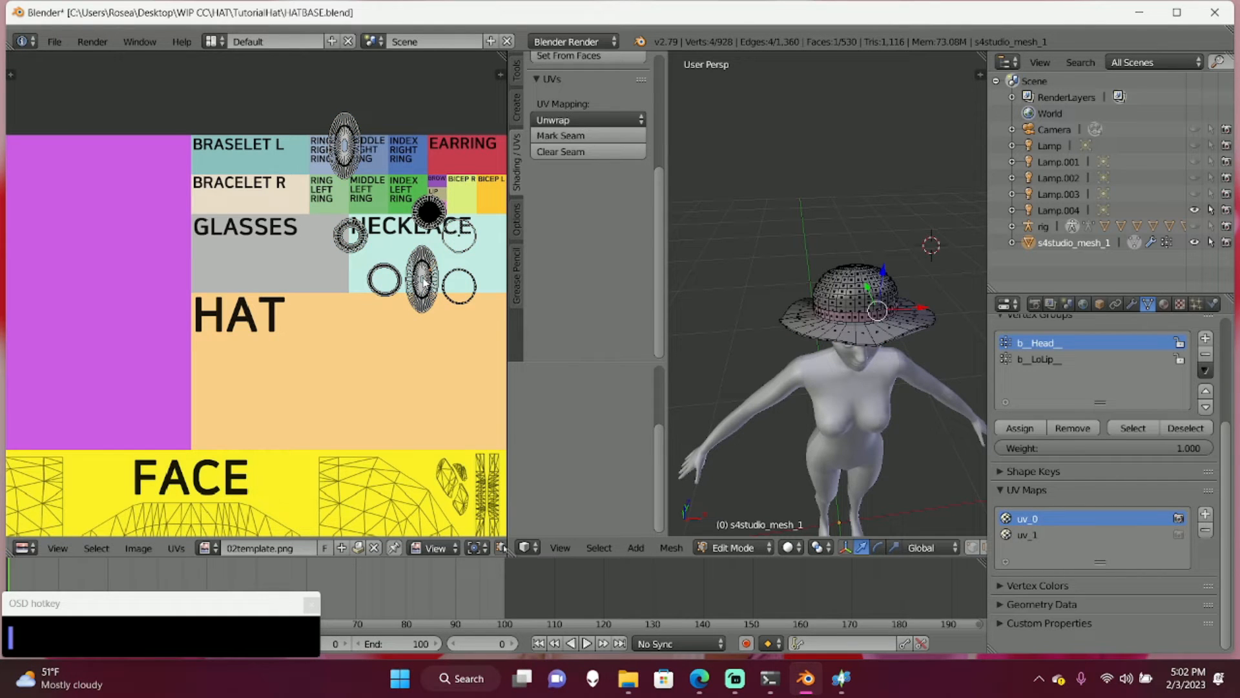
scroll(424, 282, up, 3)
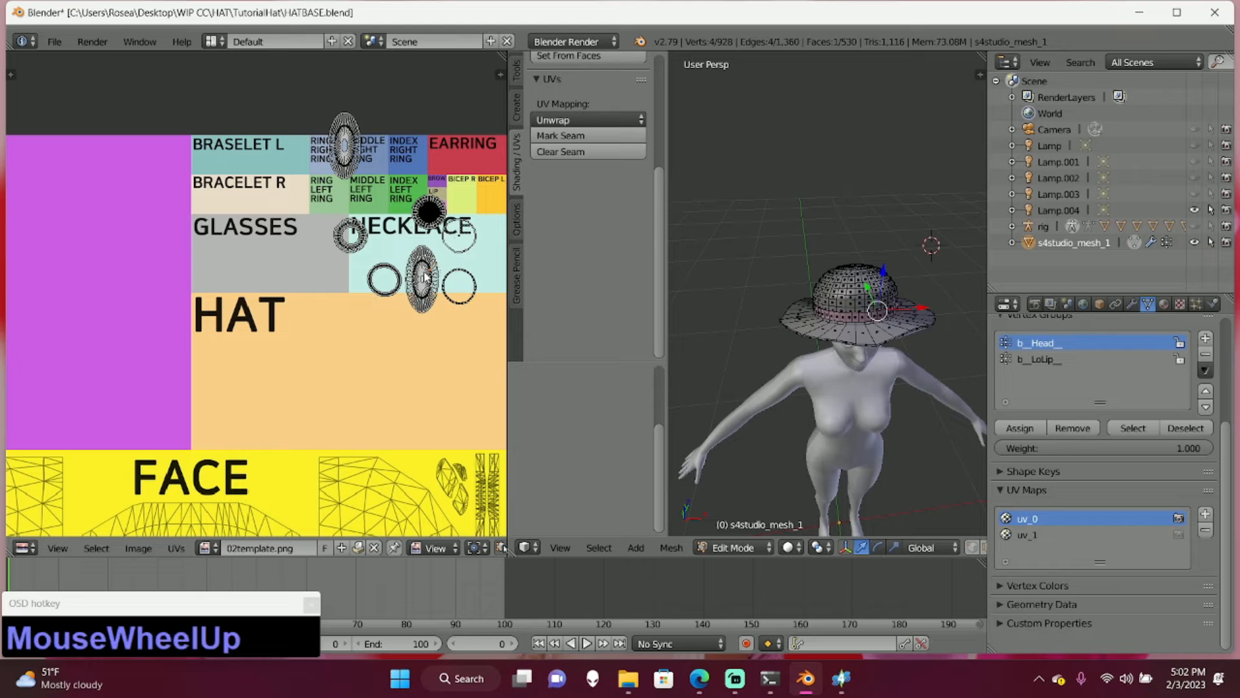
click(424, 278)
middle_drag(425, 278, 364, 265)
key(g)
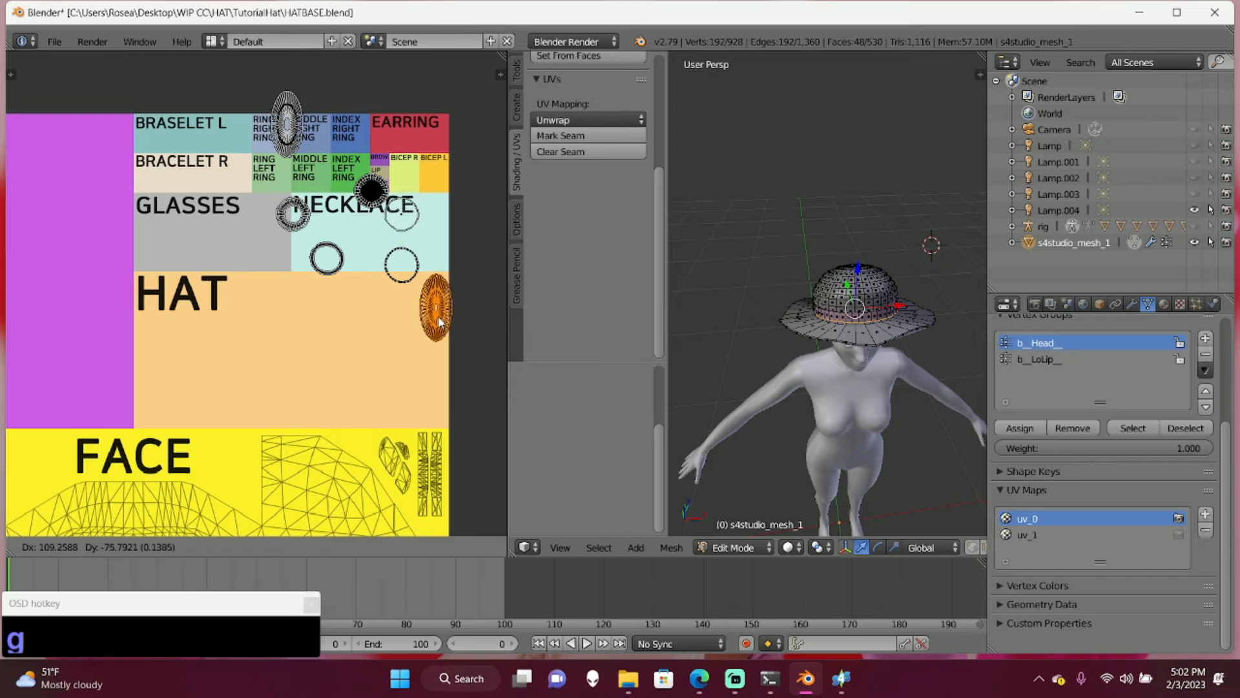
click(434, 321)
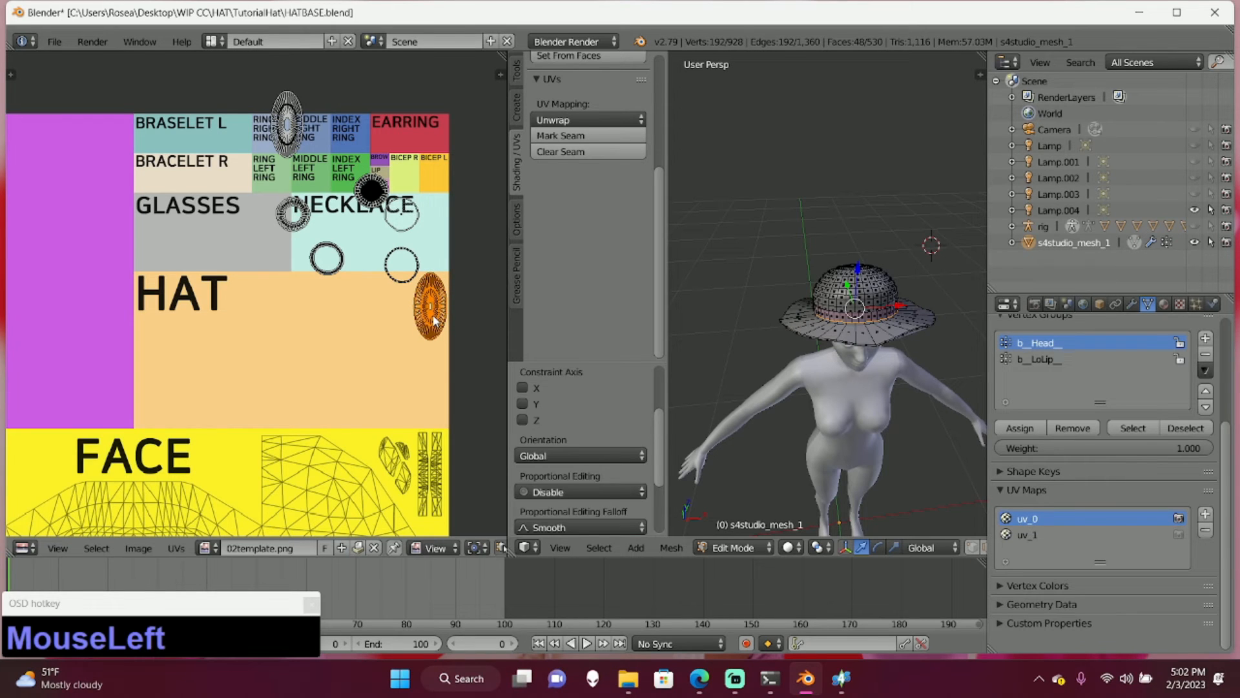
- Move the second spoked band island from the ring areas into the HAT area beside the first one
key(a)
key(c)
right_click(288, 120)
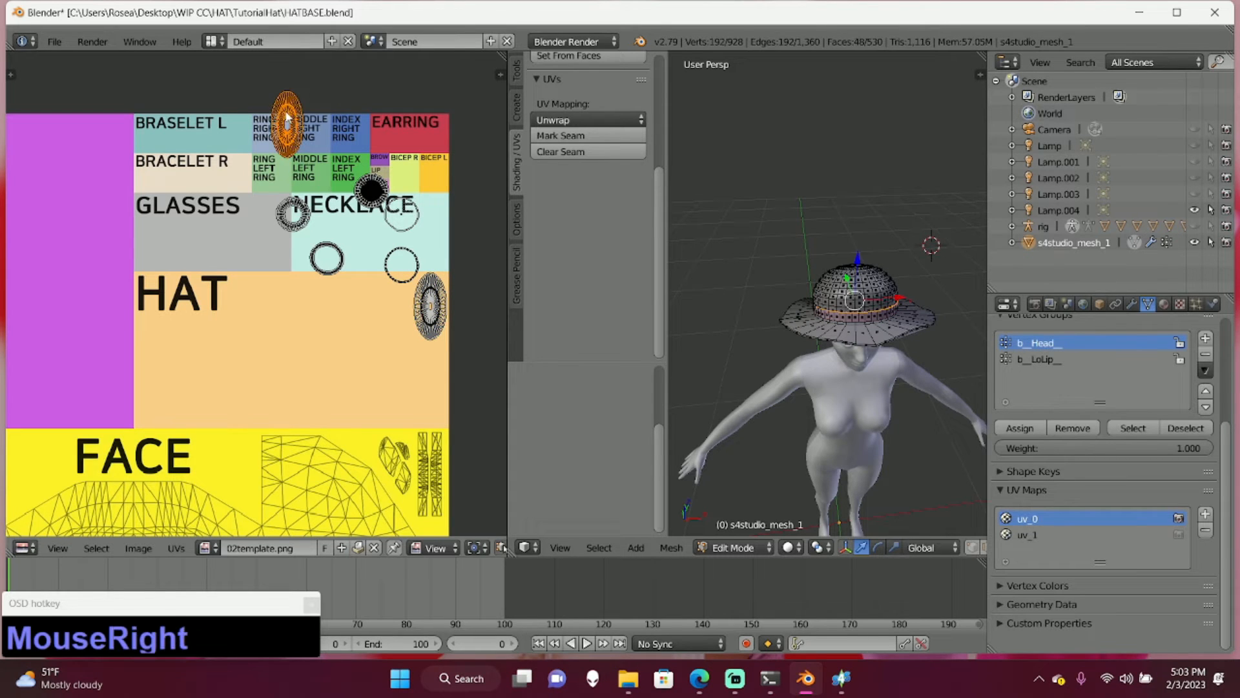
key(g)
click(396, 318)
key(a)
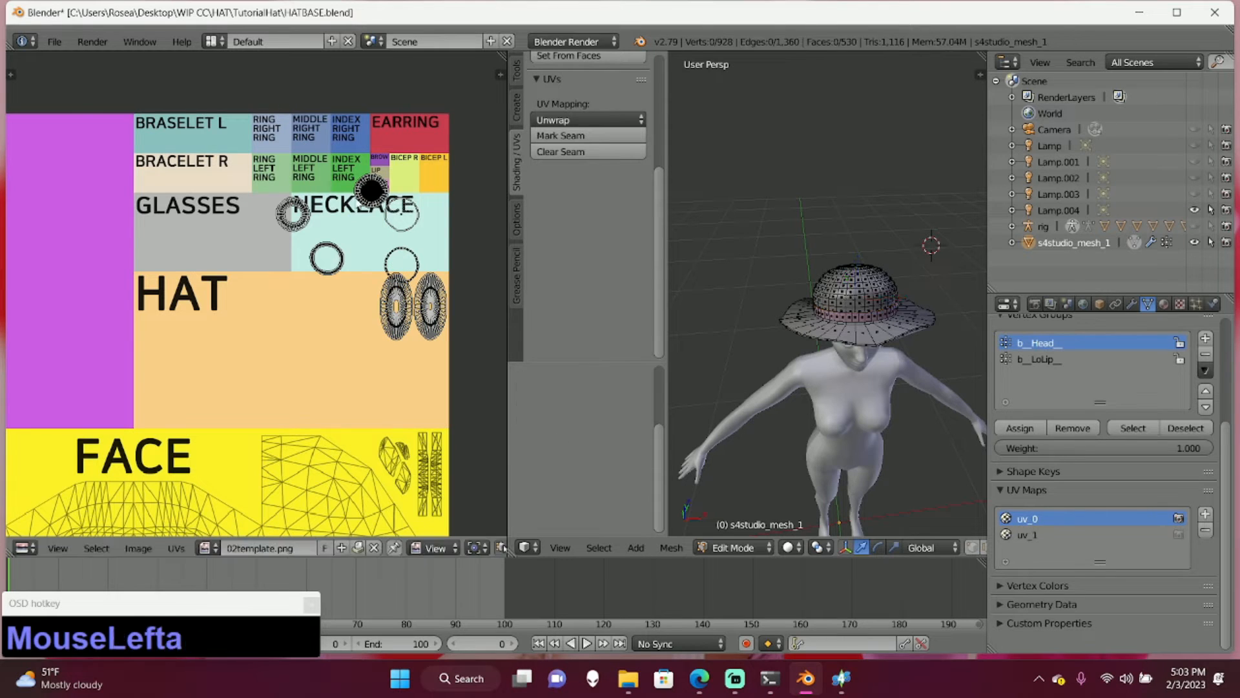
- Enlarge the crown island and fit it into the left half of the HAT area
key(c)
right_click(371, 192)
key(s)
click(382, 226)
key(g)
click(226, 386)
key(s)
click(225, 384)
key(g)
click(226, 378)
- Enlarge the wide brim ring island and fit it into the HAT area beside the crown
key(a)
right_click(296, 223)
key(g)
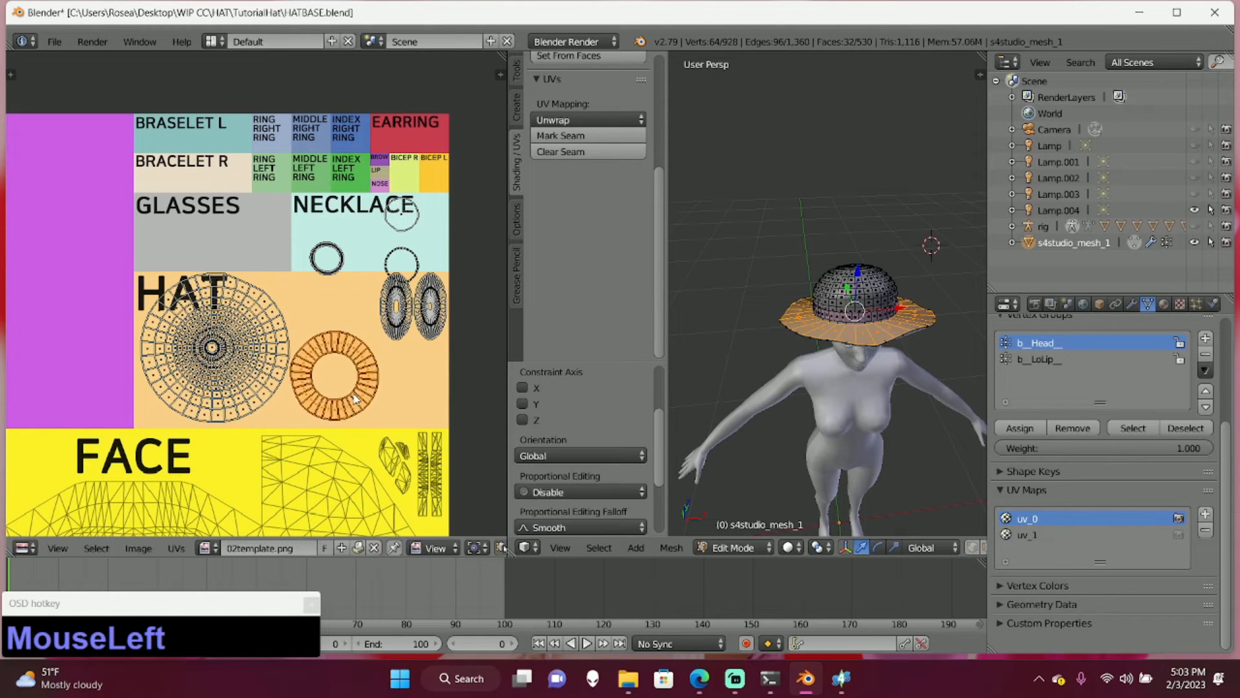
key(g)
click(329, 328)
key(s)
click(323, 320)
- Enlarge the narrow ring, and resize the disc and both band islands to pack them above the brim ring in the HAT area
key(a)
right_click(288, 255)
key(s)
click(320, 229)
right_click(389, 245)
key(g)
click(394, 212)
right_click(387, 271)
key(g)
key(s)
click(370, 239)
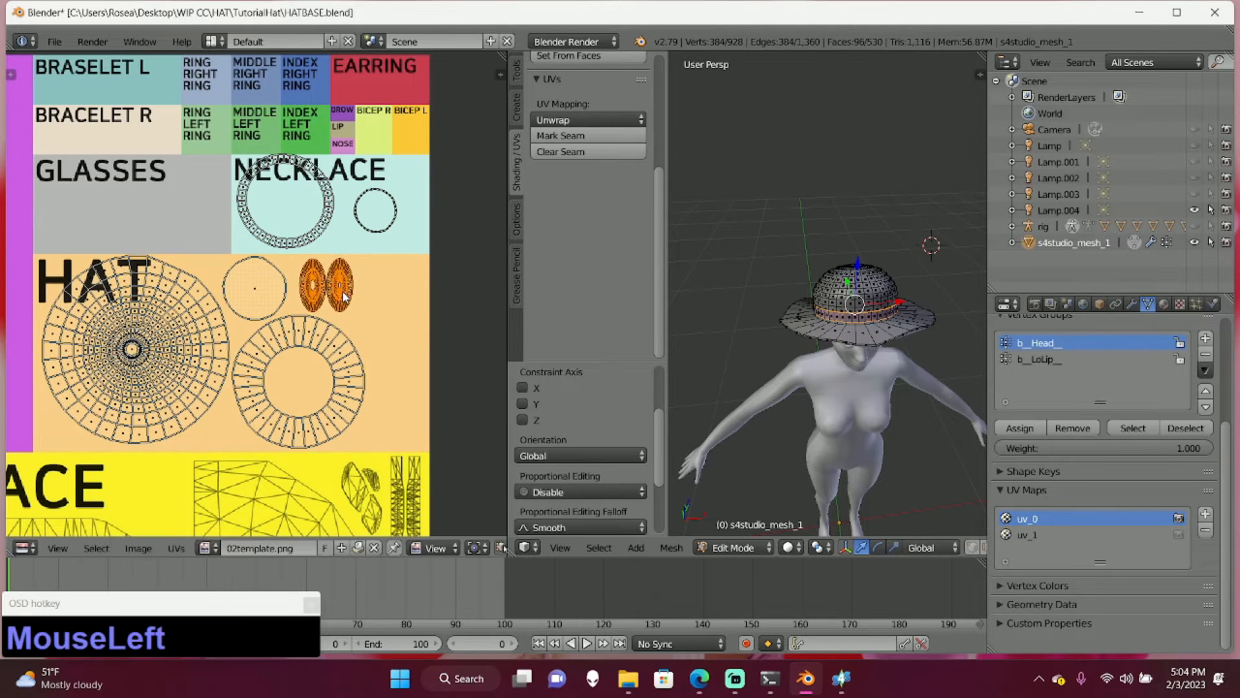
- Resize the narrow ring and the thin rim outline and fit both into the HAT area's free space at the right
right_click(325, 223)
key(g)
key(s)
click(415, 322)
right_click(389, 228)
key(g)
key(s)
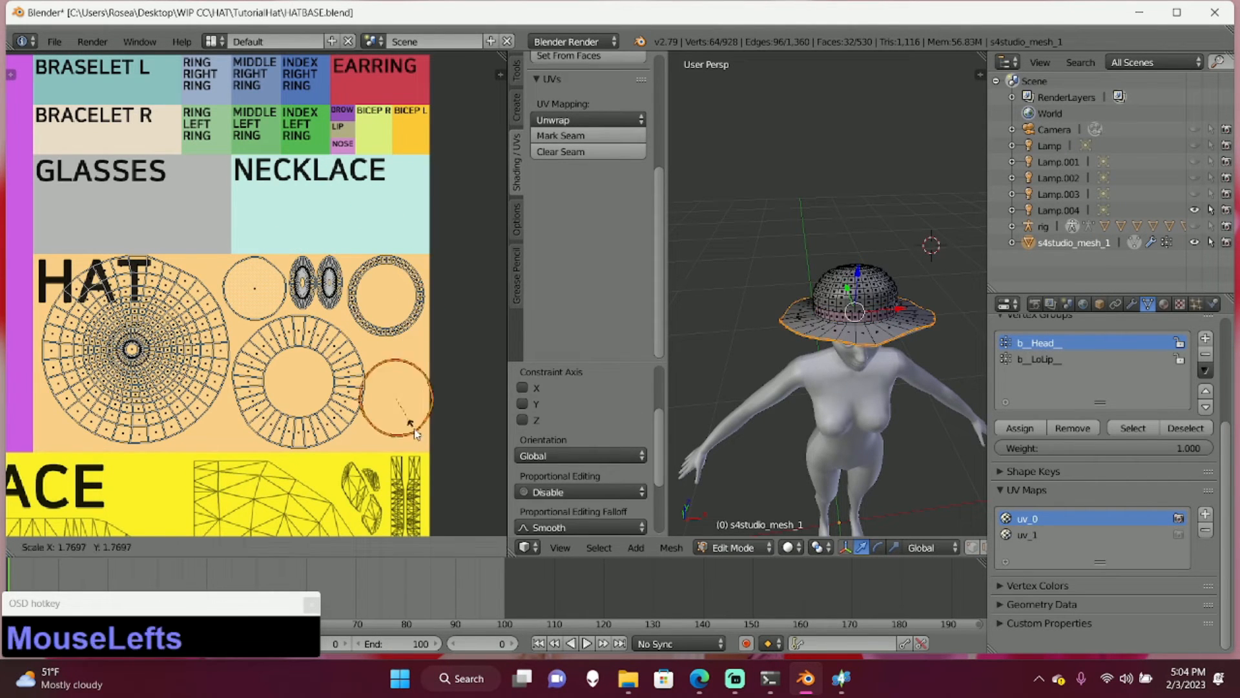
click(414, 422)
- Check the selected hat and its finished UV layout against the template's HAT area
key(a)
key(a)
key(a)
key(a)
key(a)
key(a)
middle_drag(899, 296, 801, 286)
key(a)
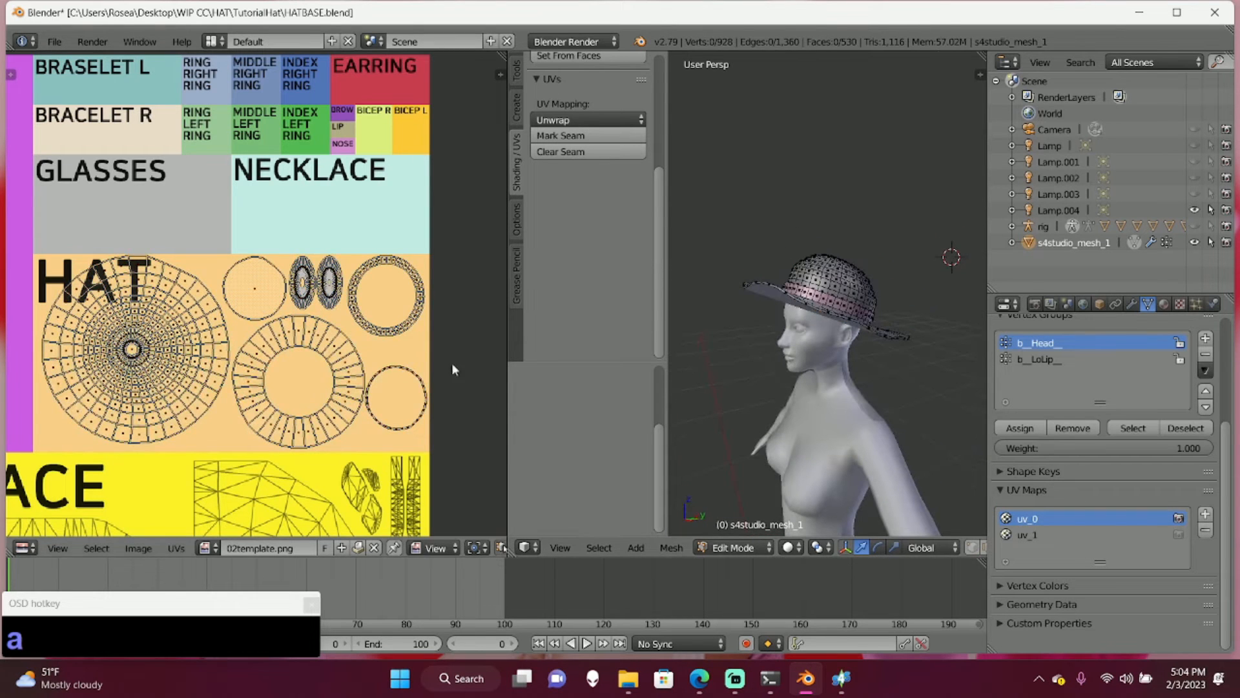
scroll(169, 363, down, 3)
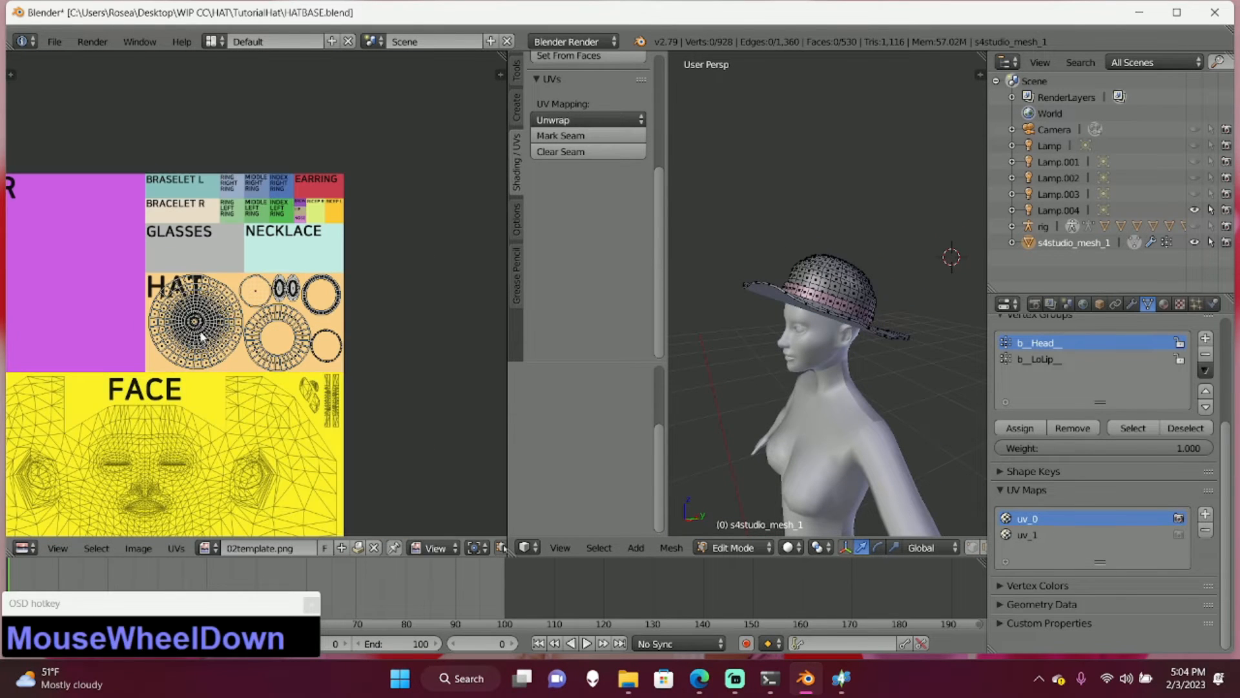
key(a)
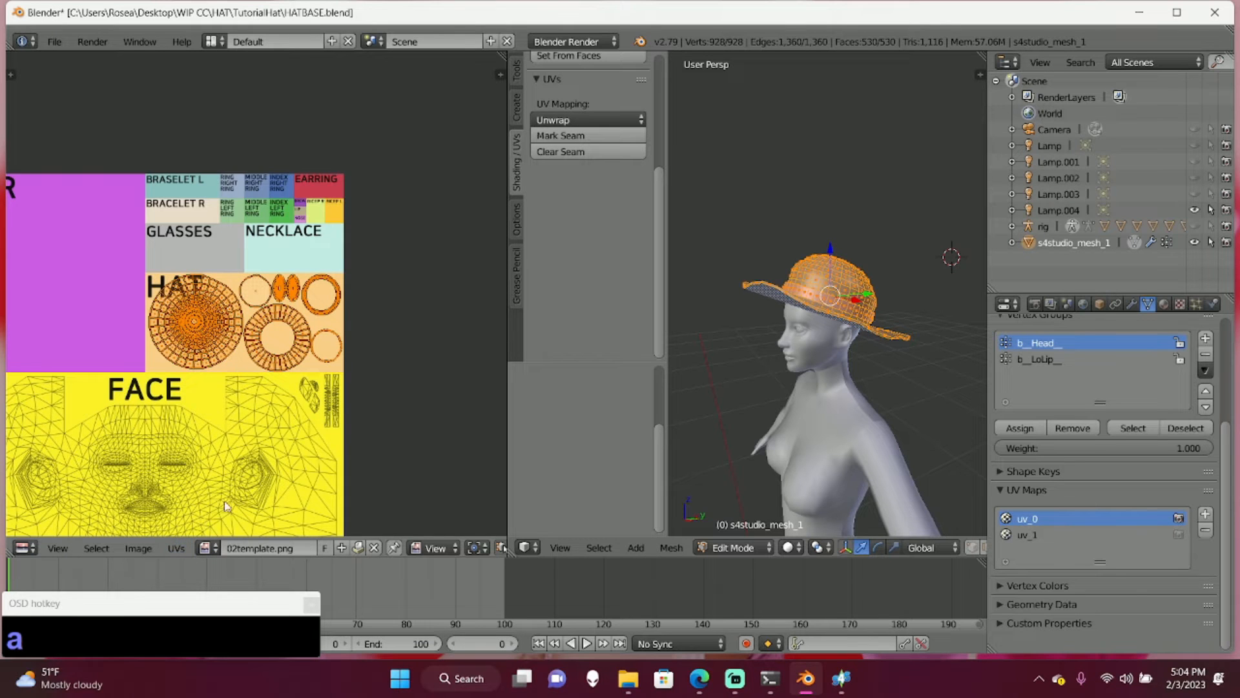
scroll(226, 452, down, 1)
middle_drag(357, 437, 407, 414)
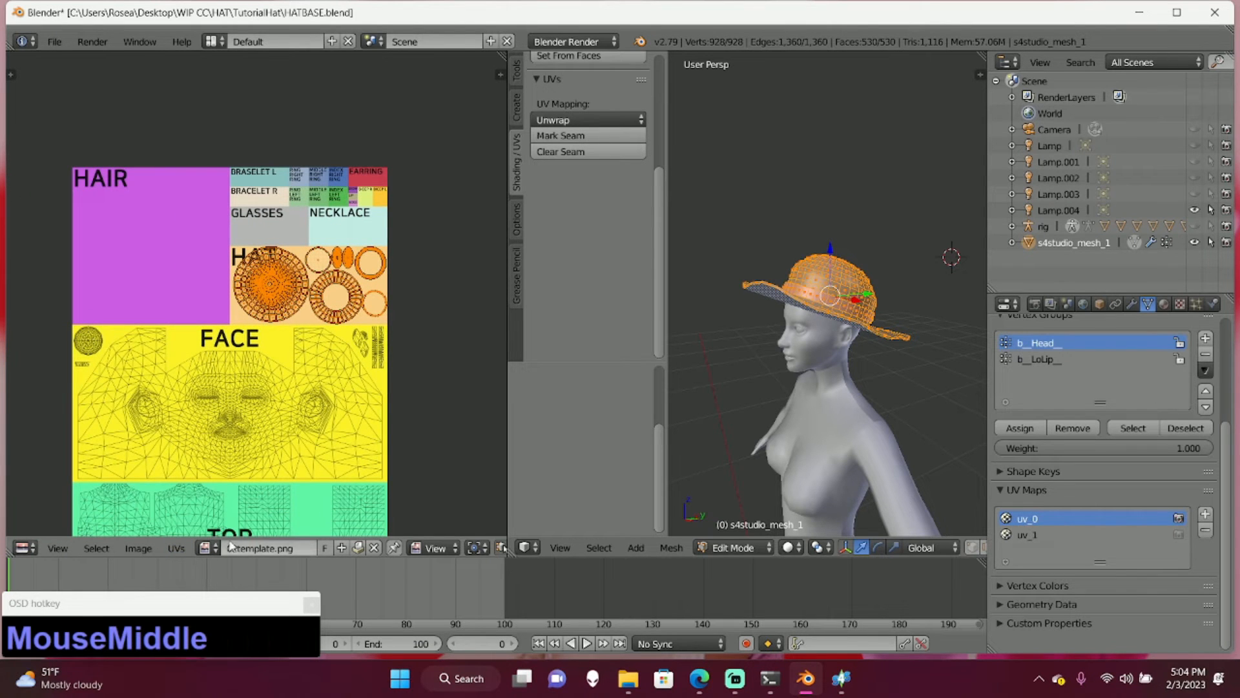
- Unlink the template from the UV editor and start a new image with a width of 2048 px
click(374, 548)
scroll(274, 504, down, 2)
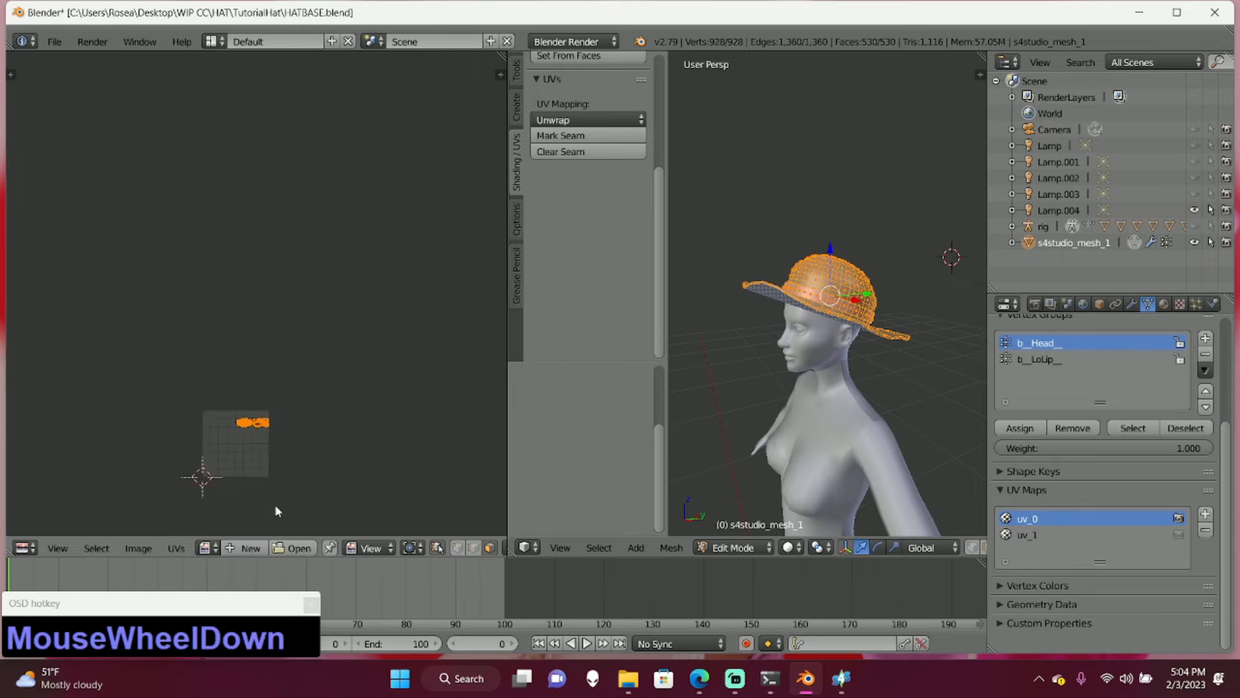
click(251, 548)
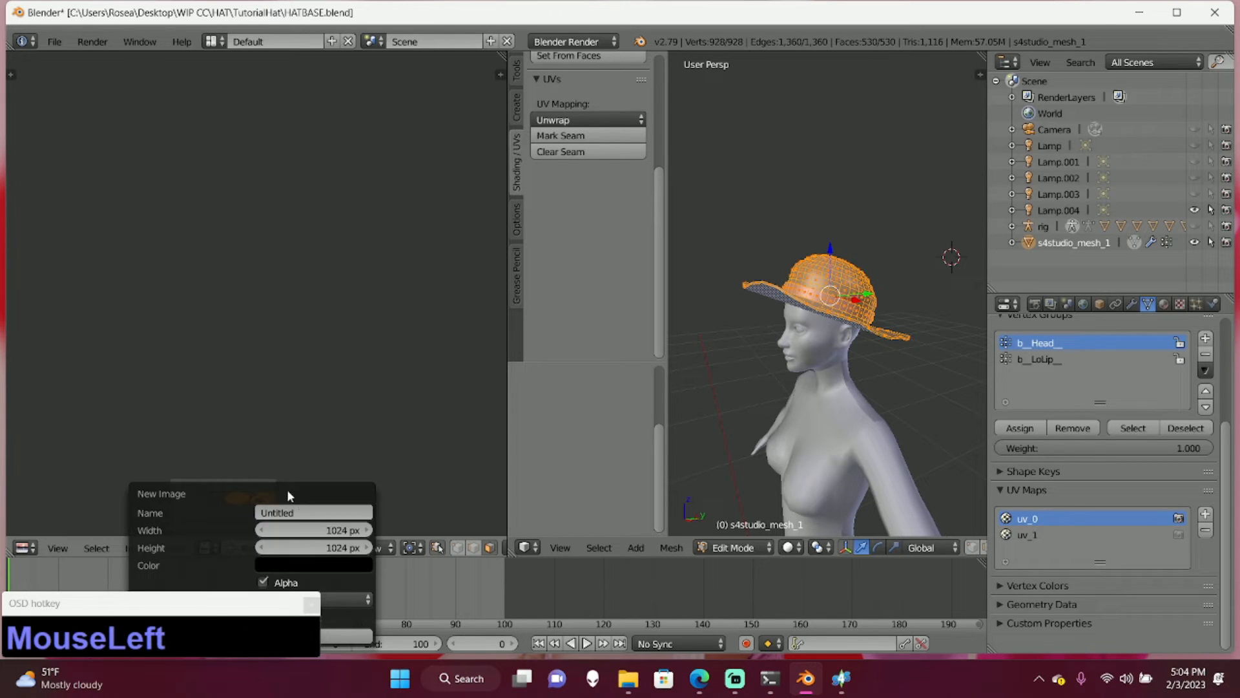
click(324, 528)
text(2)
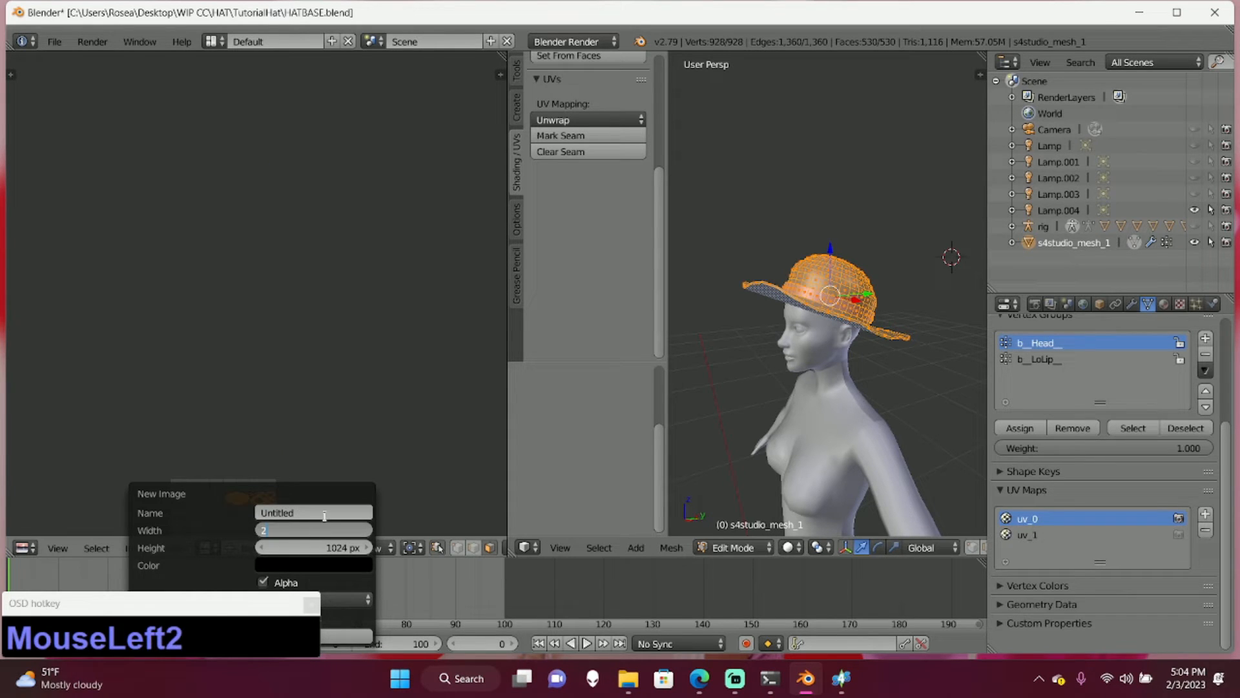
text(046)
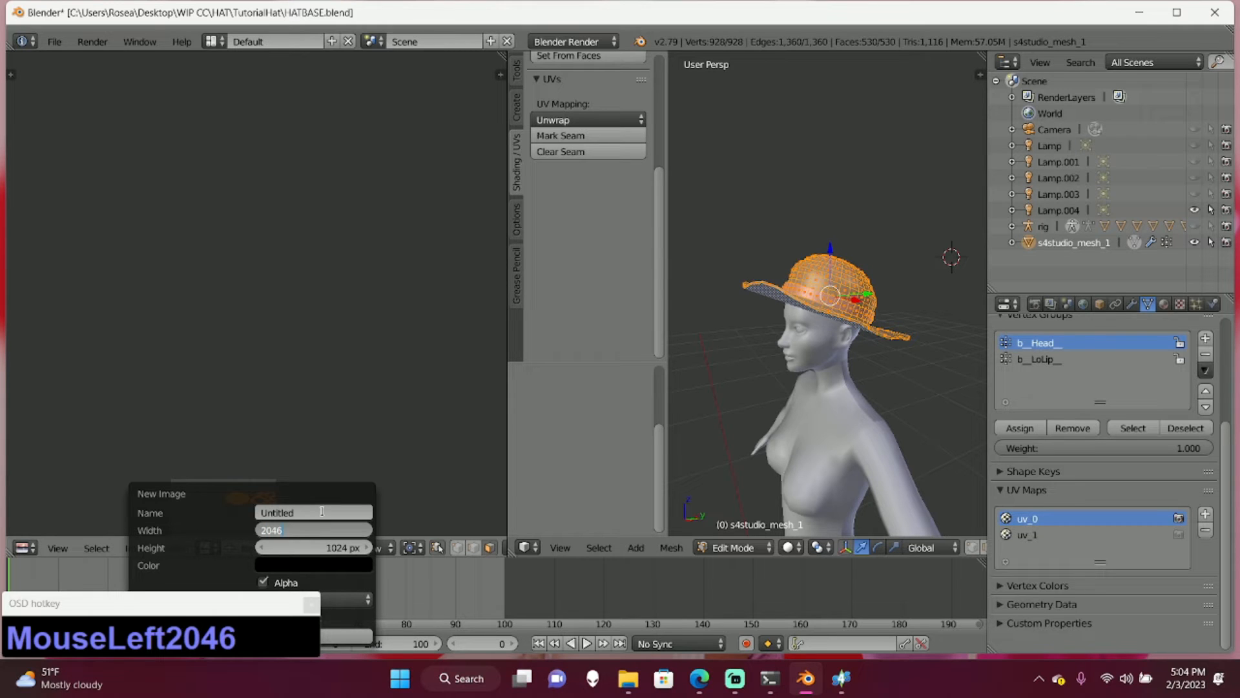
key(BackSpace)
text(8)
- Set the new image's height to 4096 px and create it as a blank image
click(331, 553)
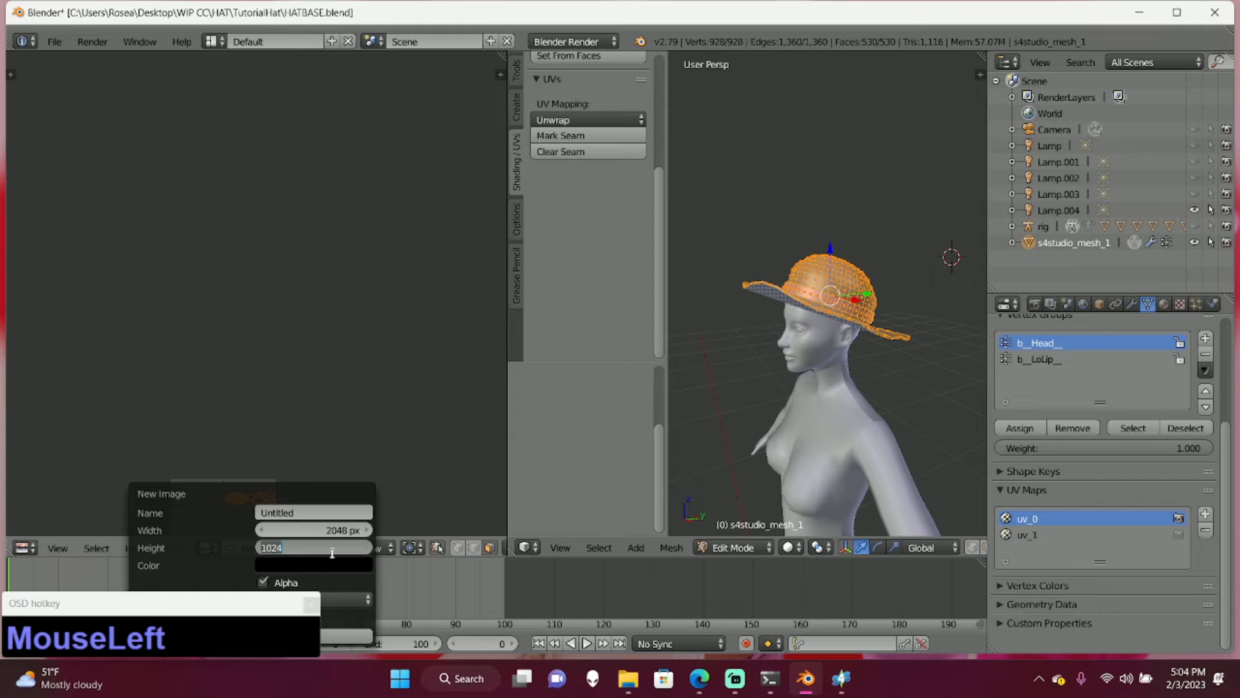
text(4096)
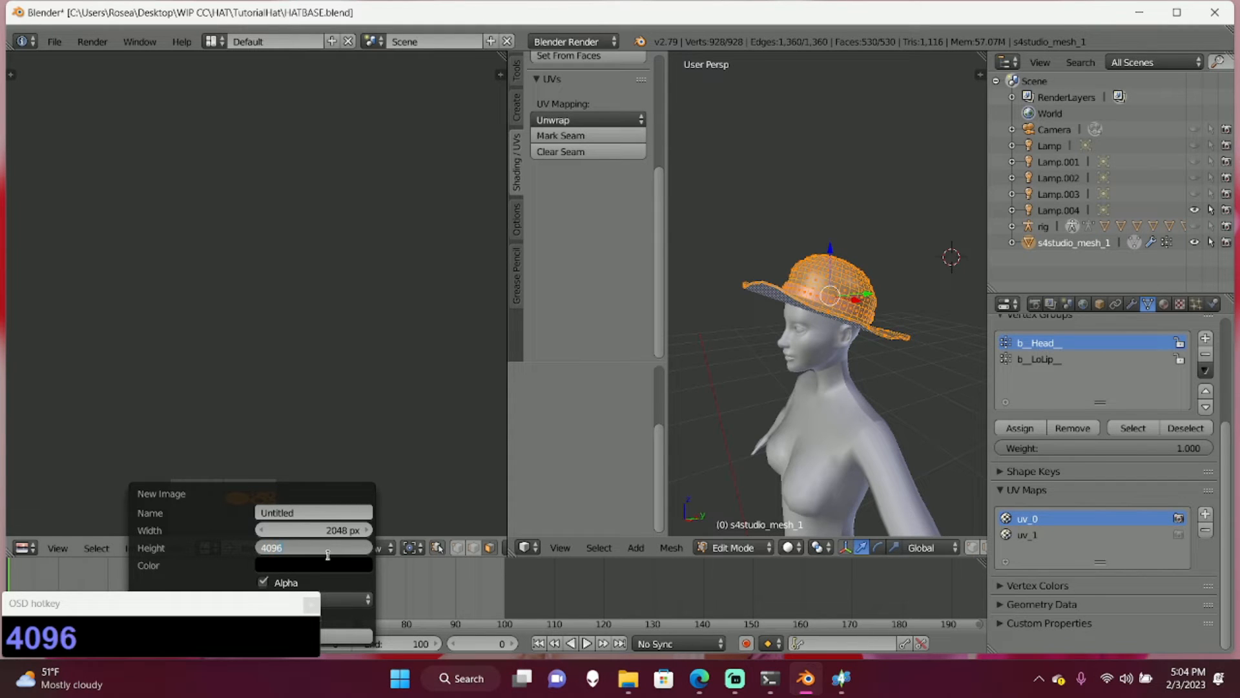
drag(265, 606, 265, 407)
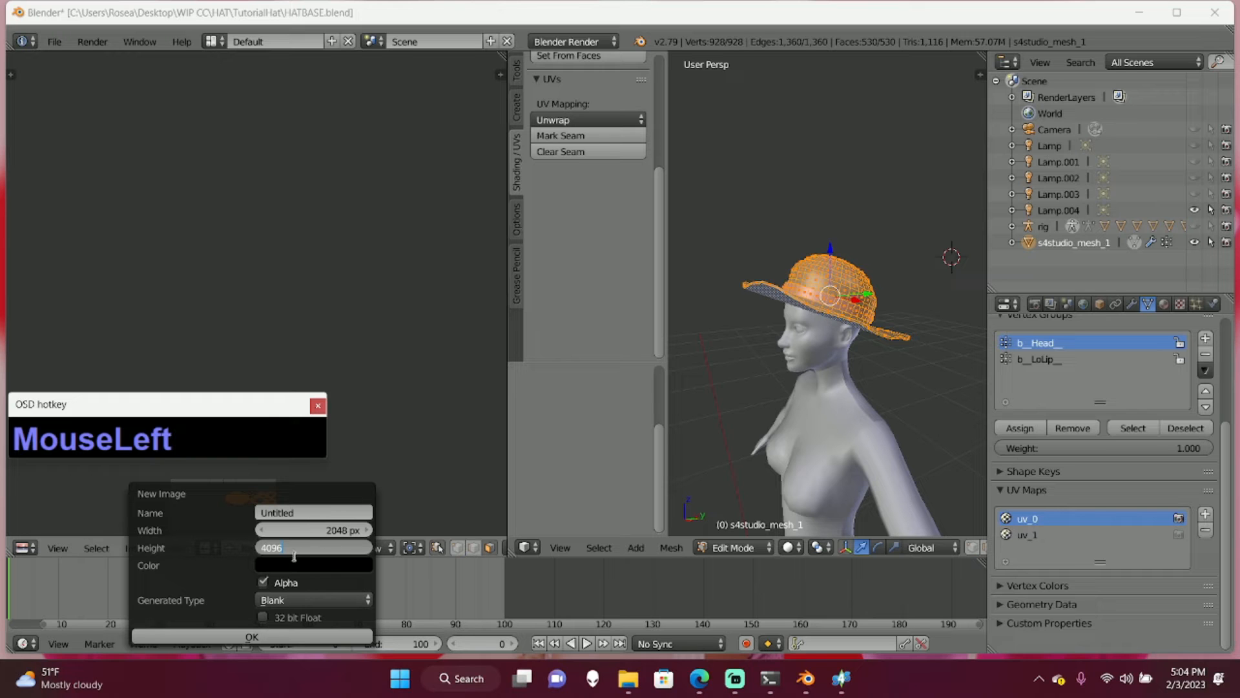
click(268, 633)
drag(266, 404, 273, 568)
scroll(338, 292, down, 3)
middle_drag(344, 282, 377, 222)
scroll(372, 261, down, 1)
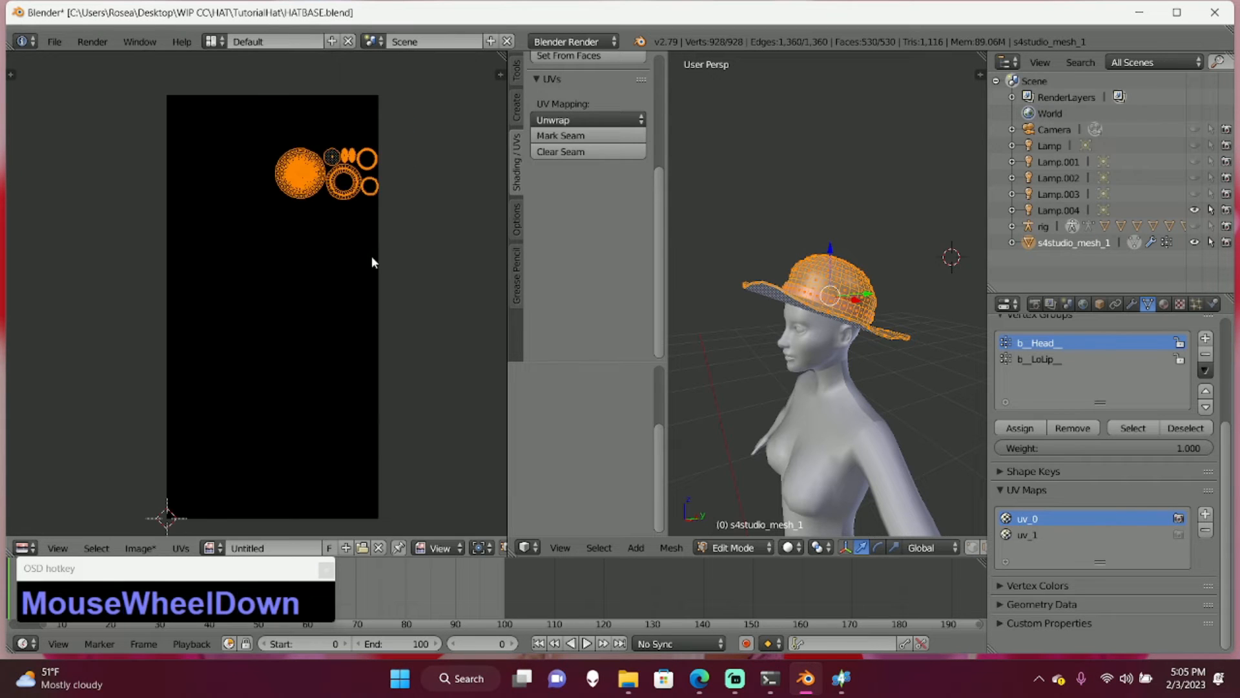
- Switch the hat to Object Mode, remove its DiffuseMap material slot, and make the hidden lamps visible
click(1163, 303)
click(1113, 363)
click(1205, 373)
click(736, 547)
click(743, 529)
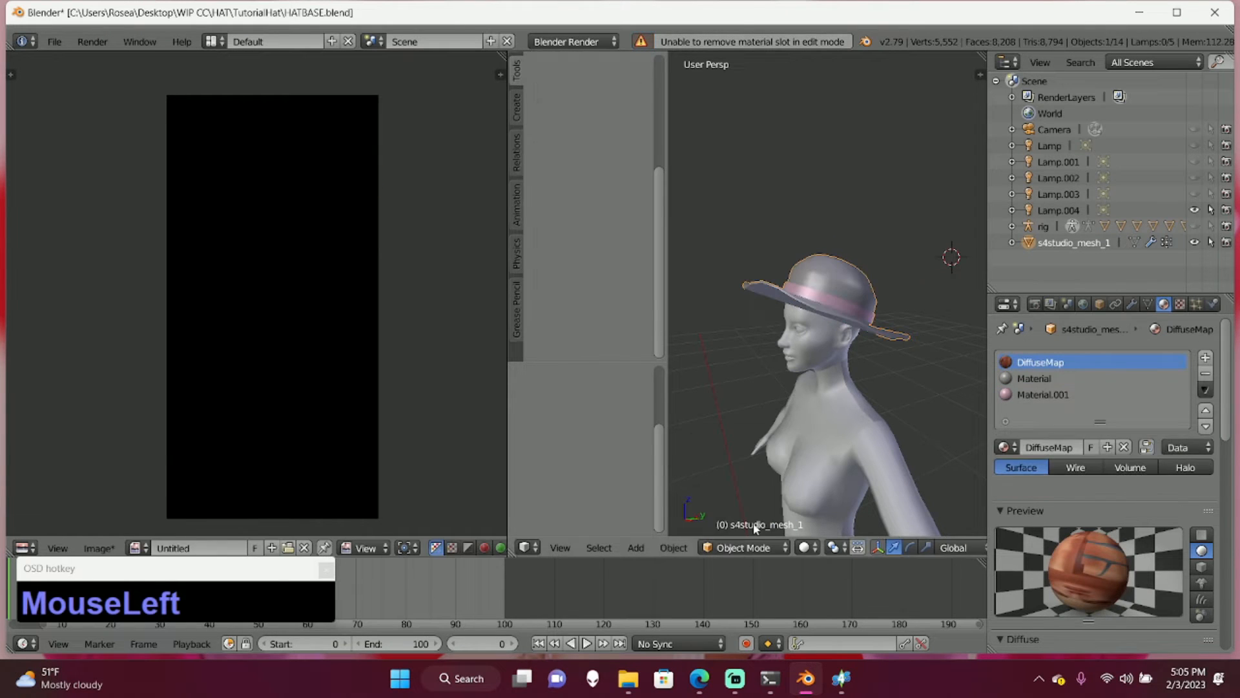
click(1206, 375)
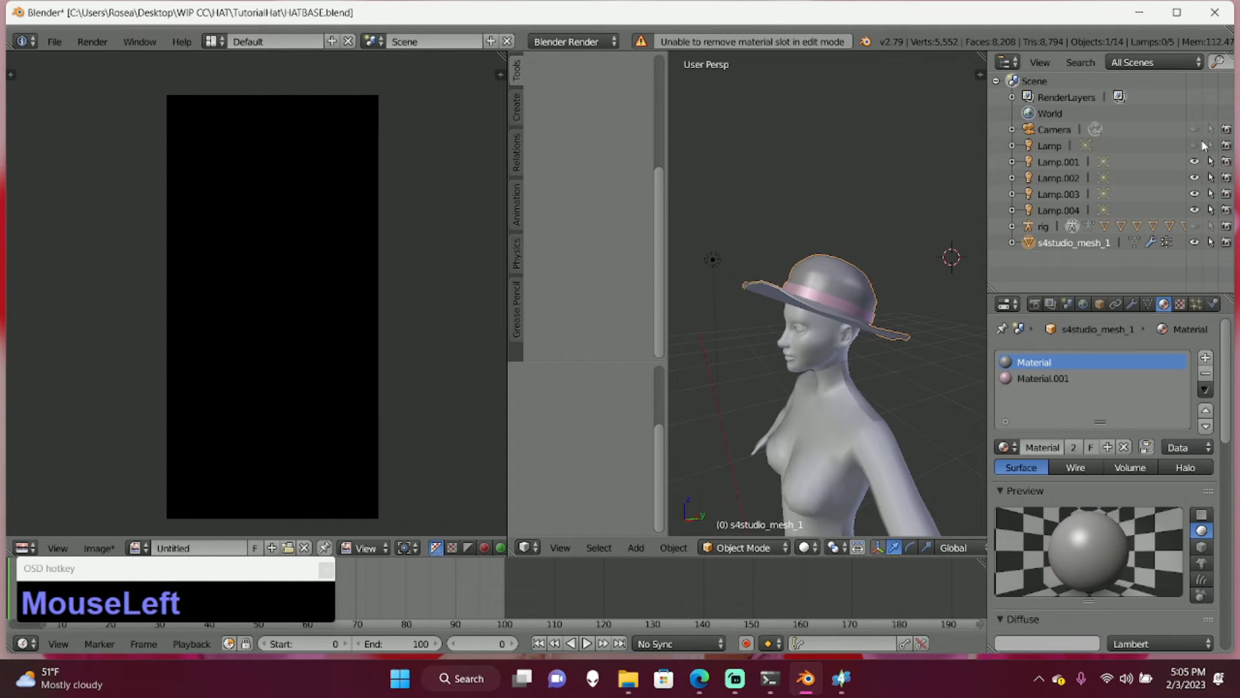
scroll(1186, 231, down, 1)
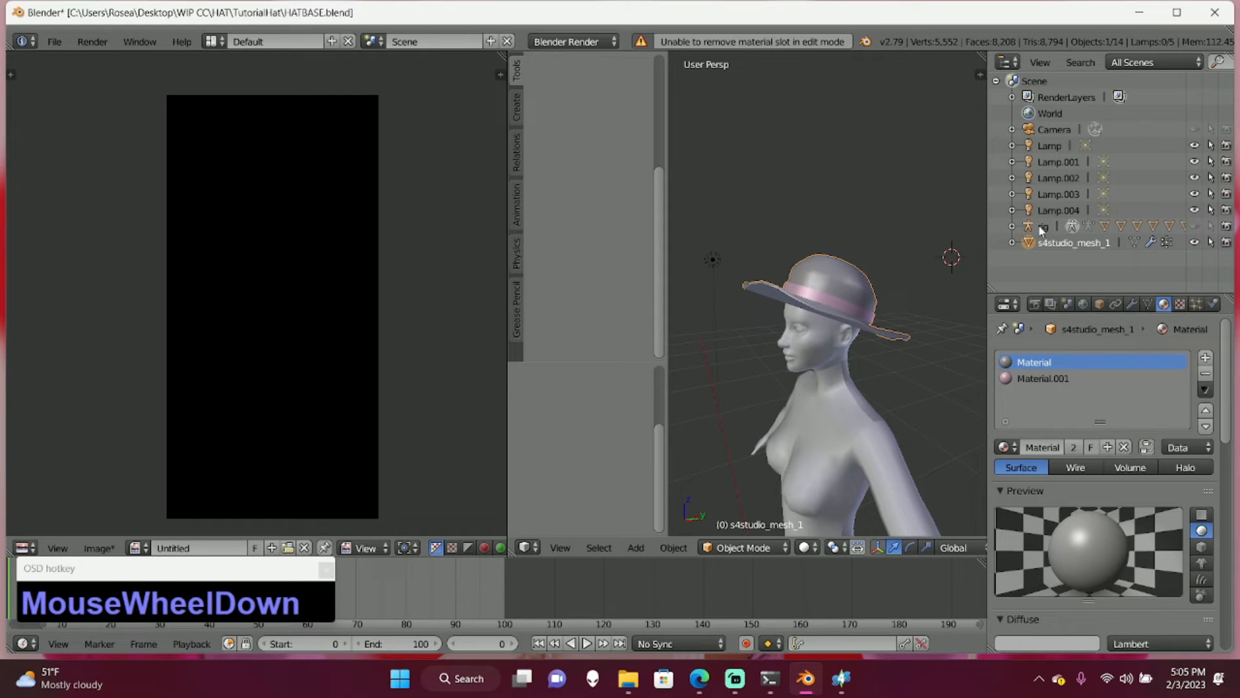
- Expand the rig in the outliner, then hide its body meshes from the viewport and disable their rendering
click(1013, 227)
scroll(1098, 194, down, 3)
drag(1180, 173, 1187, 252)
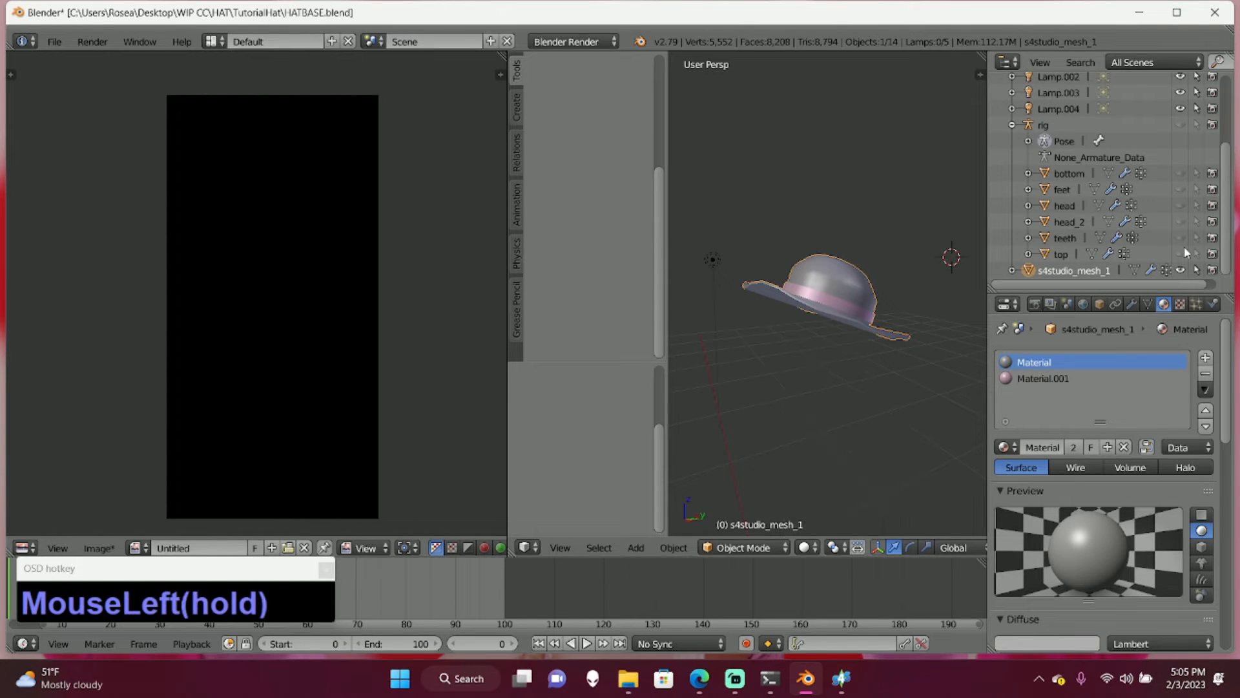
drag(1212, 180, 1214, 218)
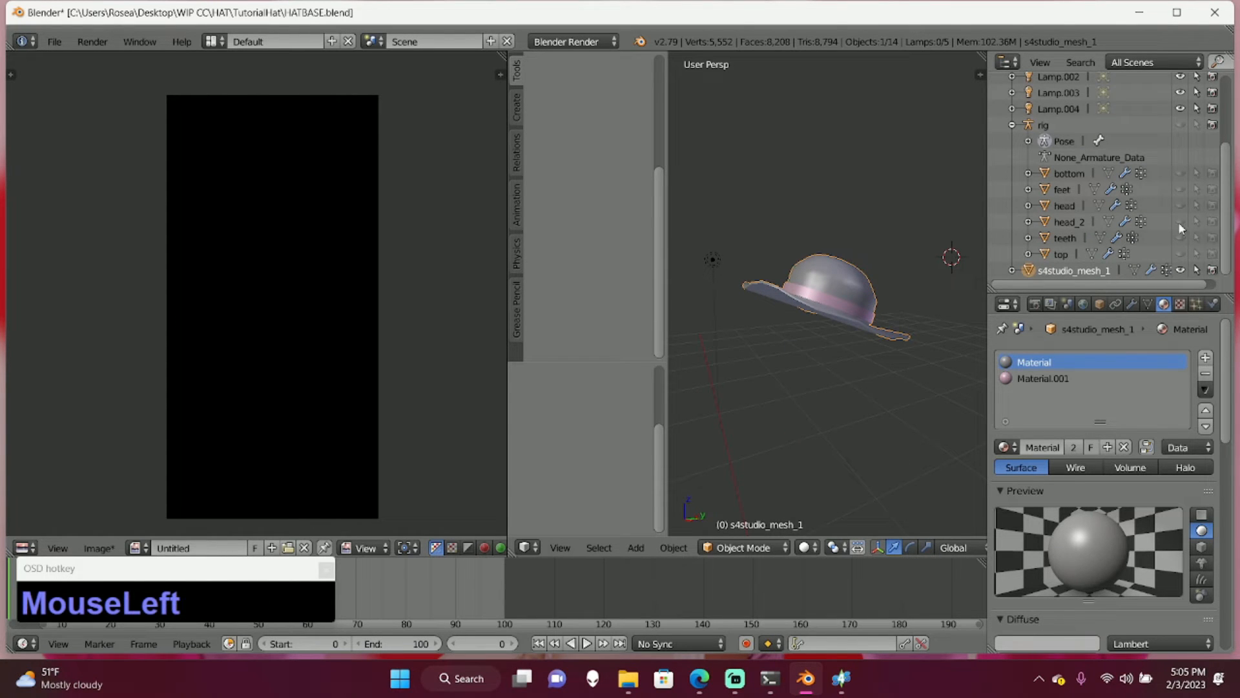
scroll(1147, 215, up, 3)
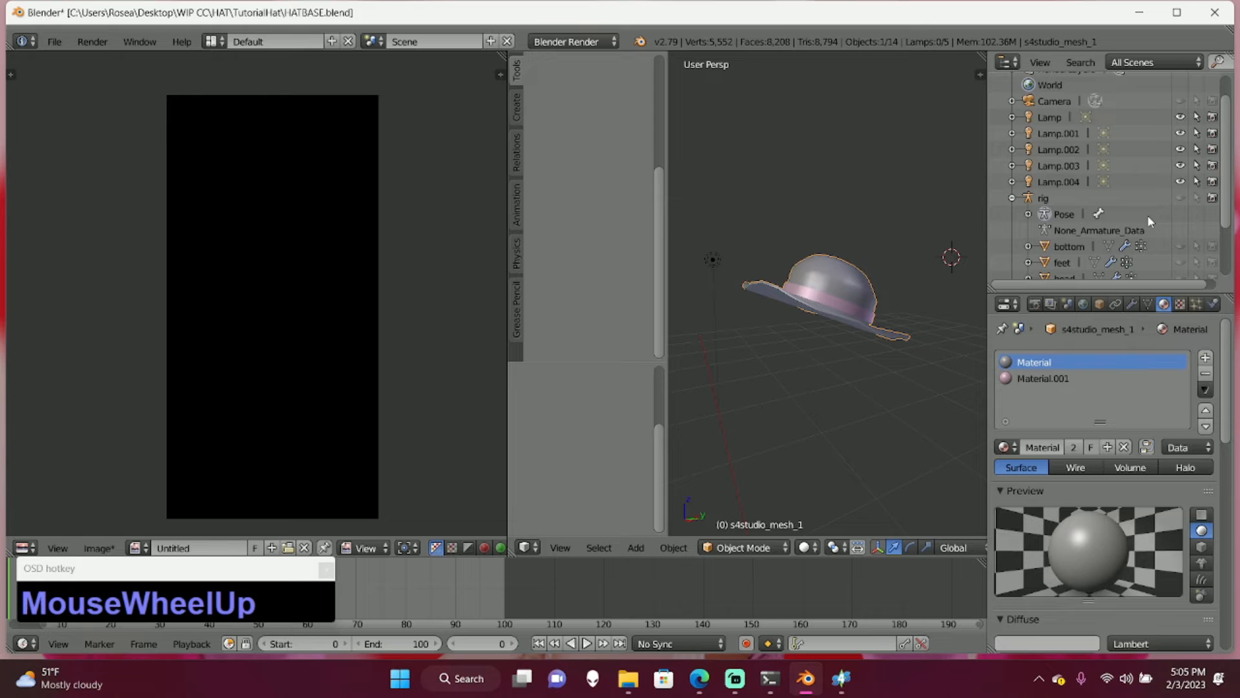
- Save a copy of the project as "hat" in the TutorialHat folder
click(55, 42)
click(88, 180)
click(271, 97)
text(ha)
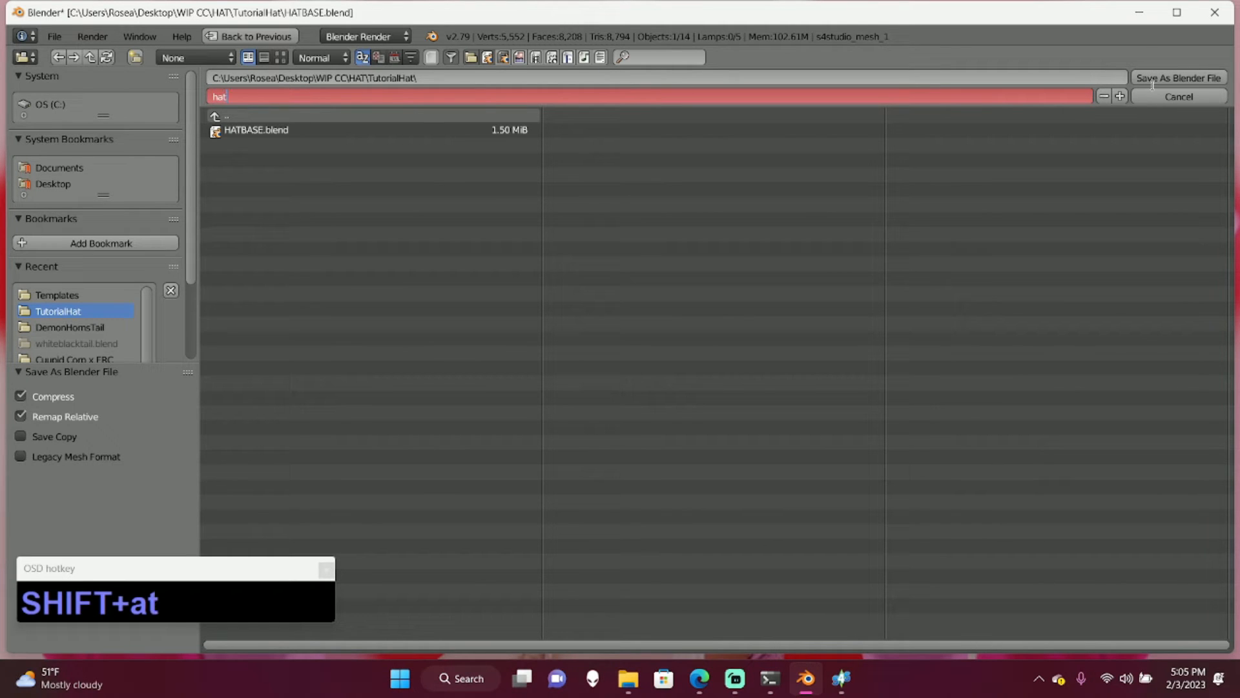
text(t)
click(1153, 78)
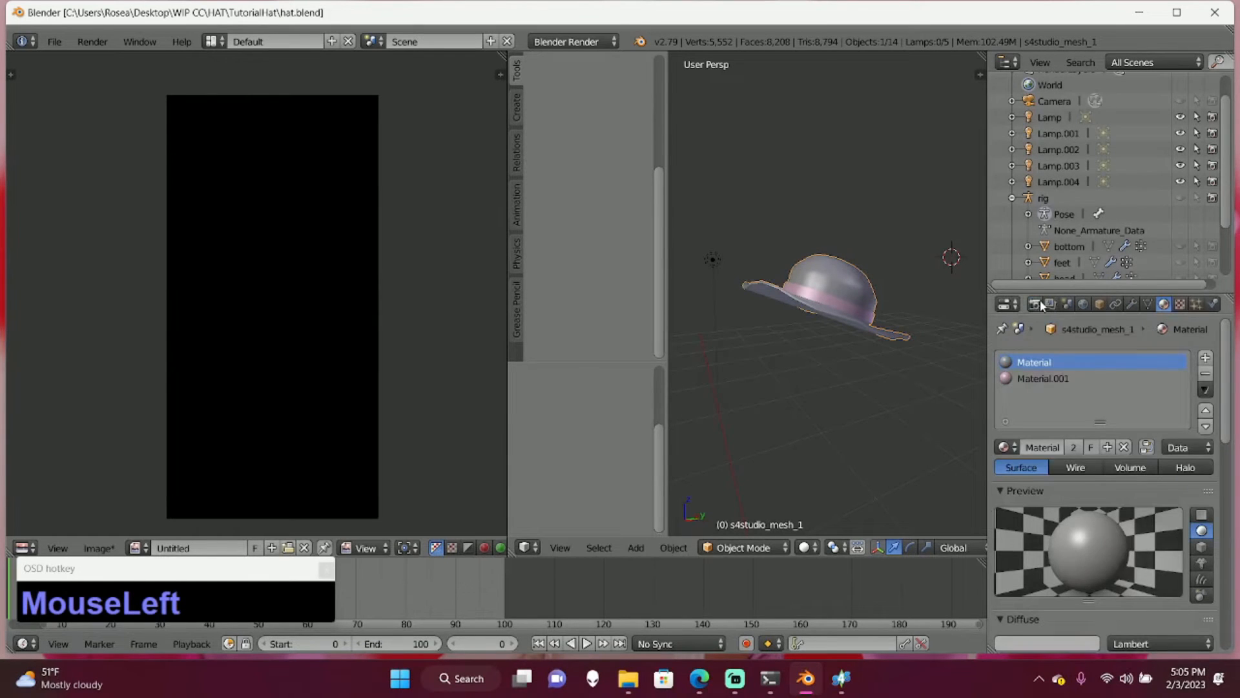
- Set the diffuse colour of the hat's first material to a deep magenta, about hex B10A5D
click(1040, 304)
click(1157, 307)
click(1071, 641)
drag(1056, 505, 1042, 534)
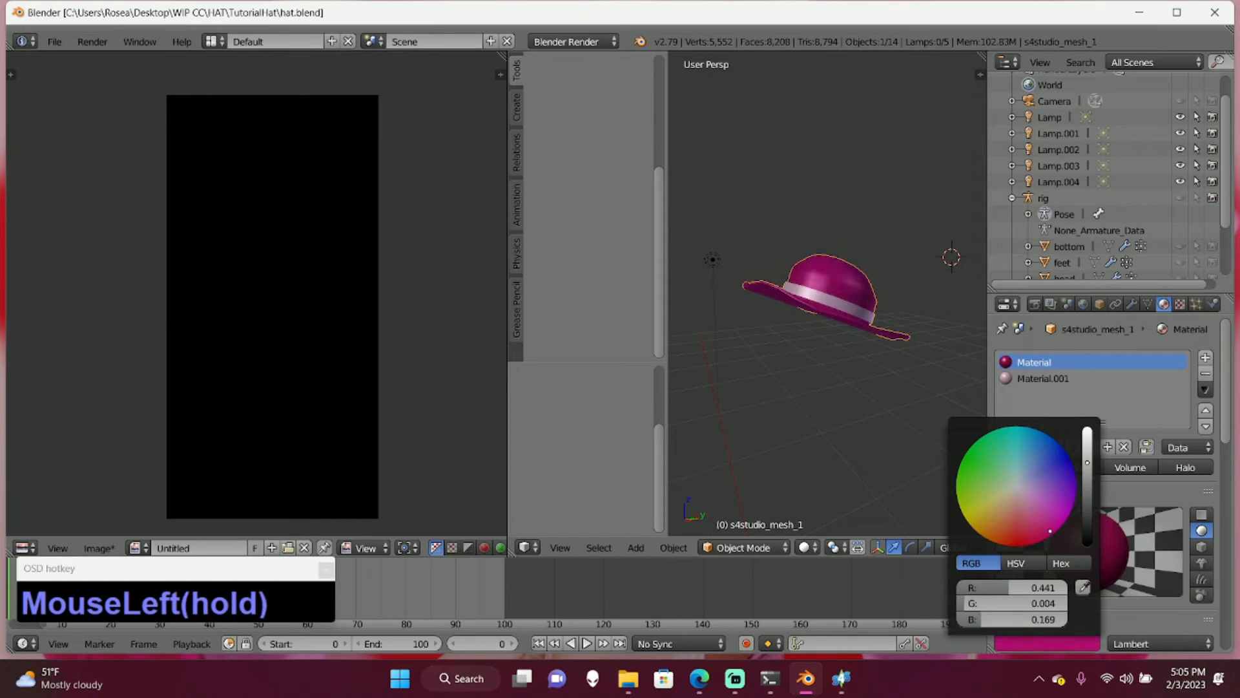
- Set the bake margin to 2 px and bake the hat's texture
click(1034, 304)
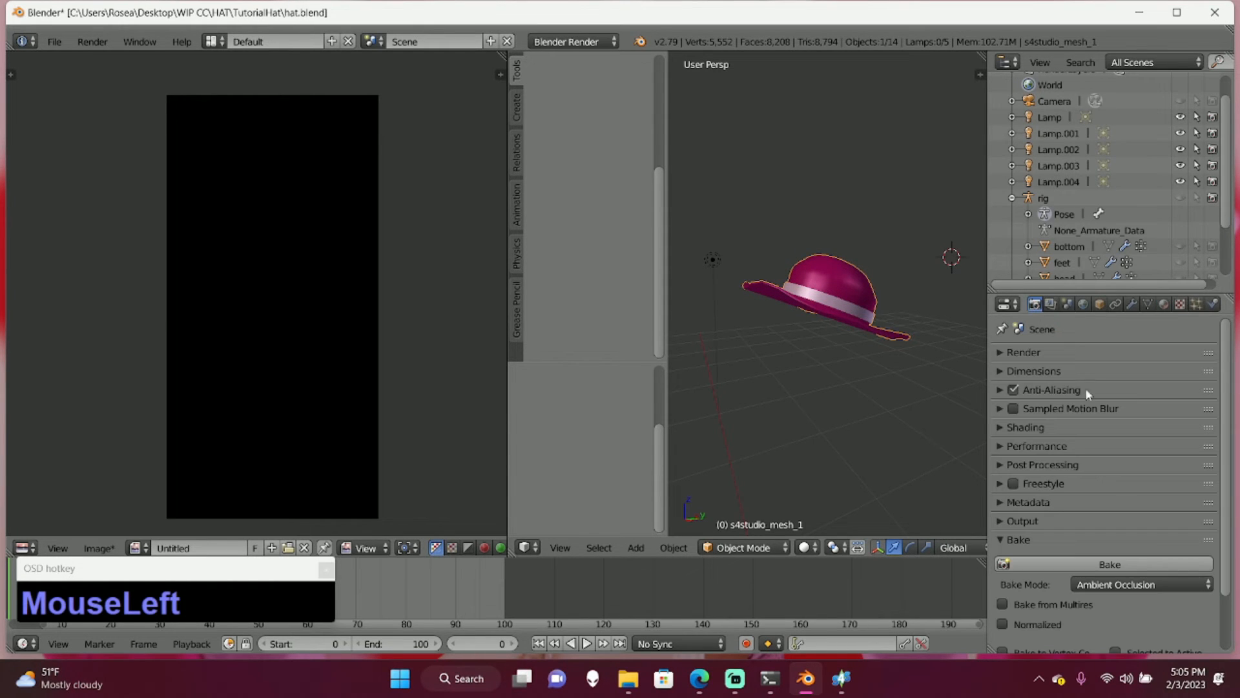
scroll(1098, 570, down, 2)
scroll(1100, 575, down, 1)
click(1056, 634)
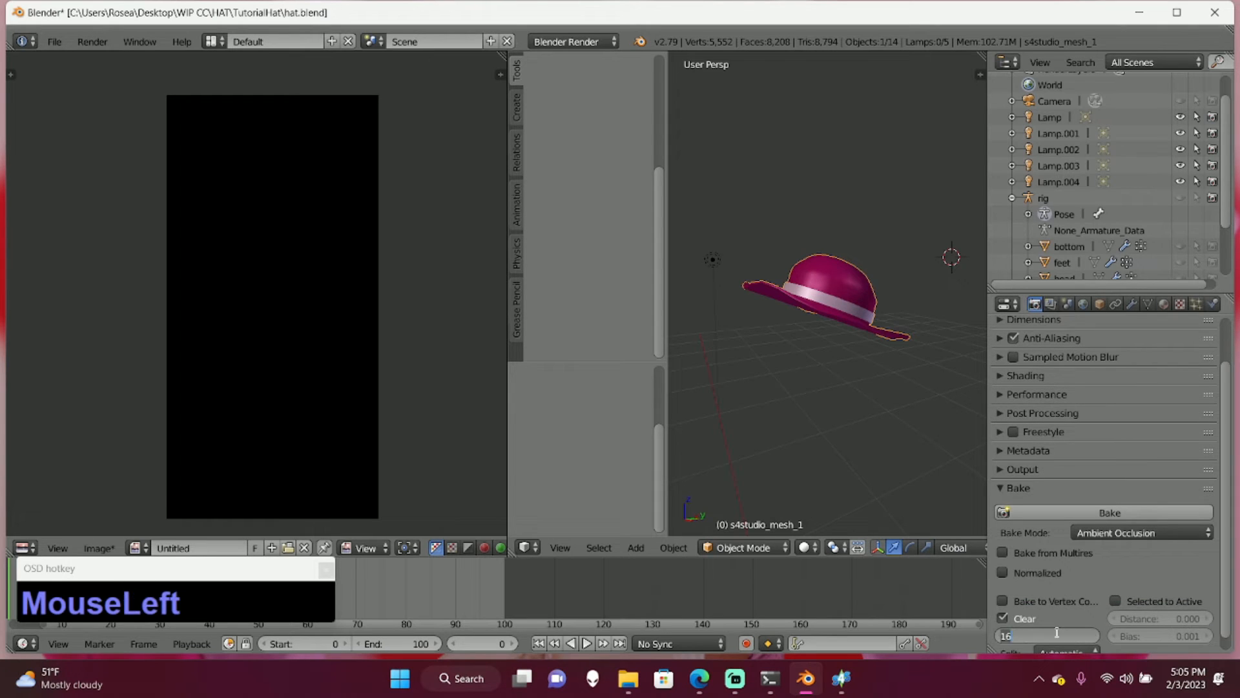
text(2)
click(1125, 563)
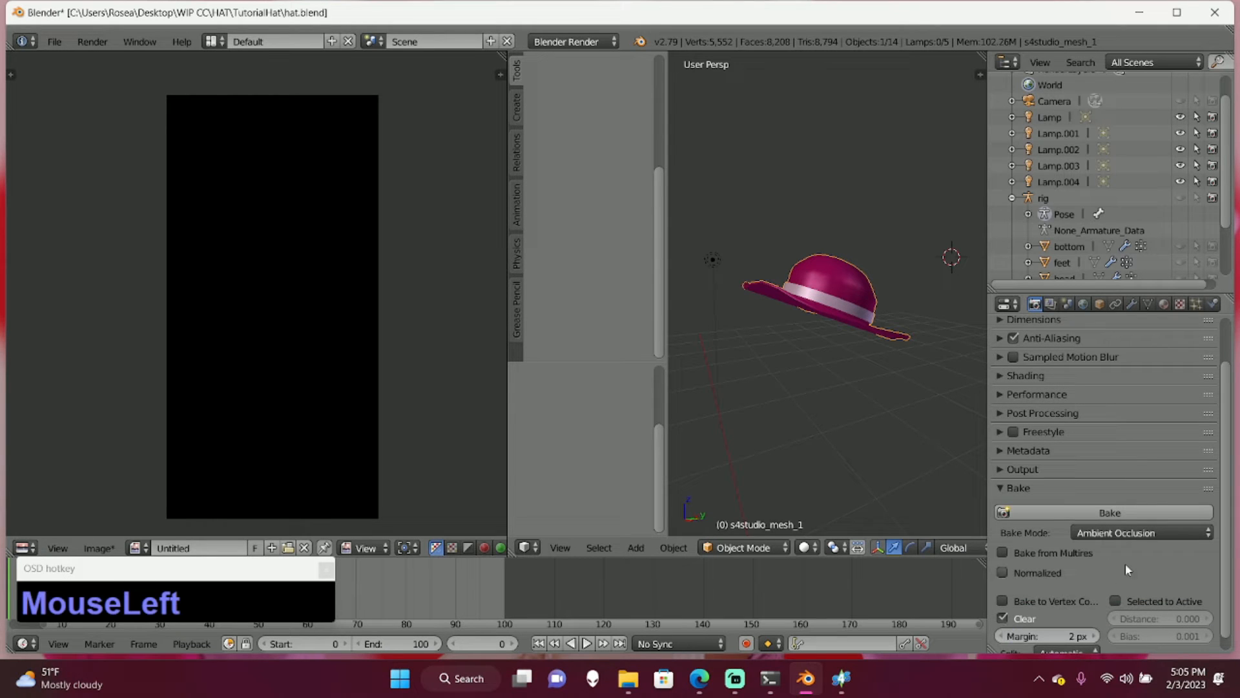
click(1131, 514)
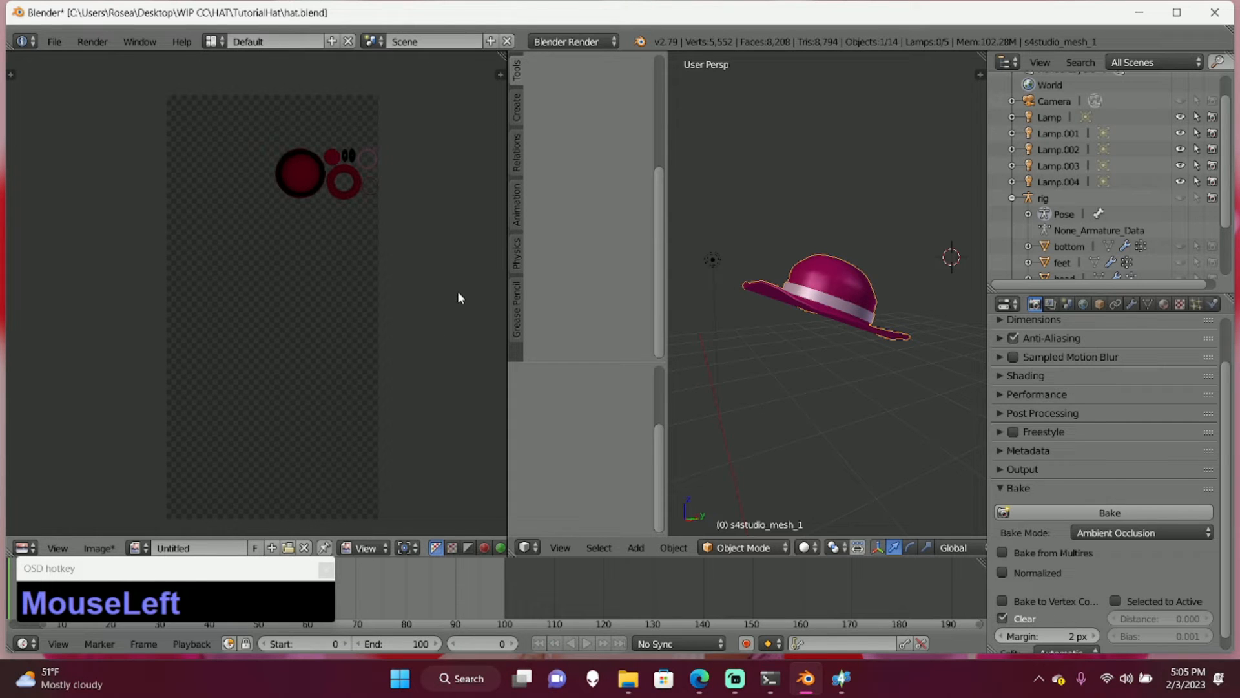
- Save the baked magenta texture as a PNG image named TEST in the TutorialHat folder
scroll(457, 290, up, 2)
middle_drag(432, 177, 358, 218)
scroll(380, 297, up, 2)
scroll(371, 307, down, 4)
scroll(351, 284, up, 2)
scroll(169, 522, down, 1)
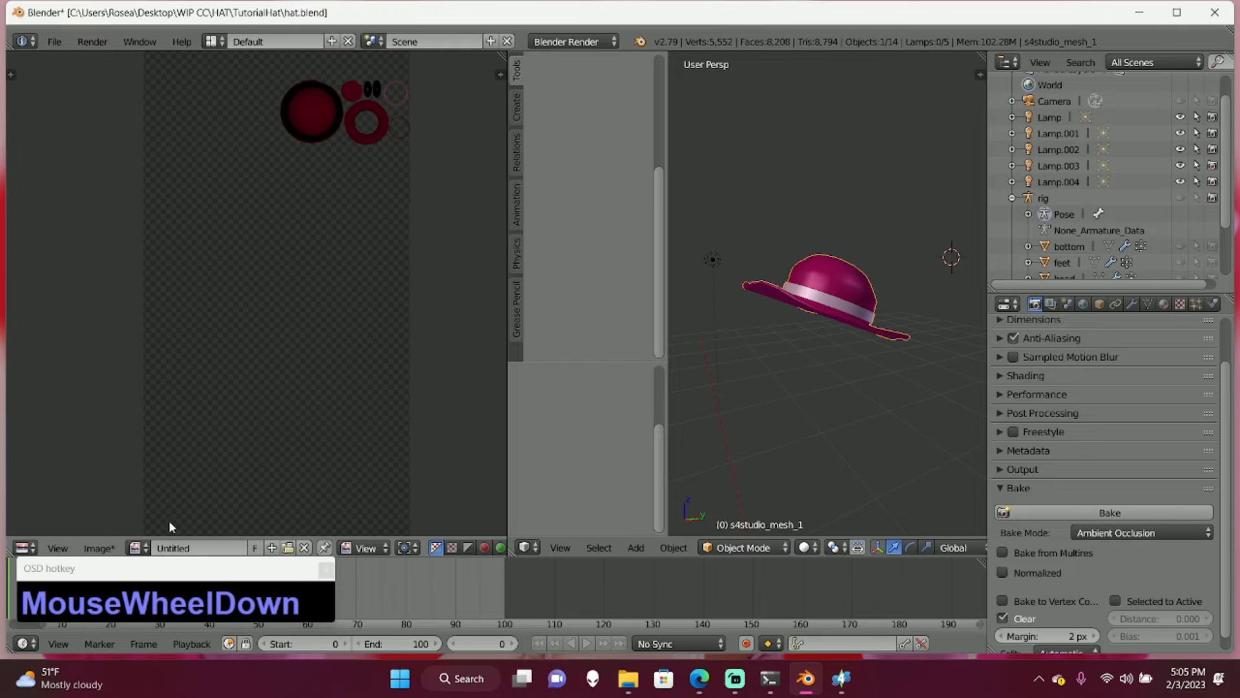
click(109, 548)
click(146, 416)
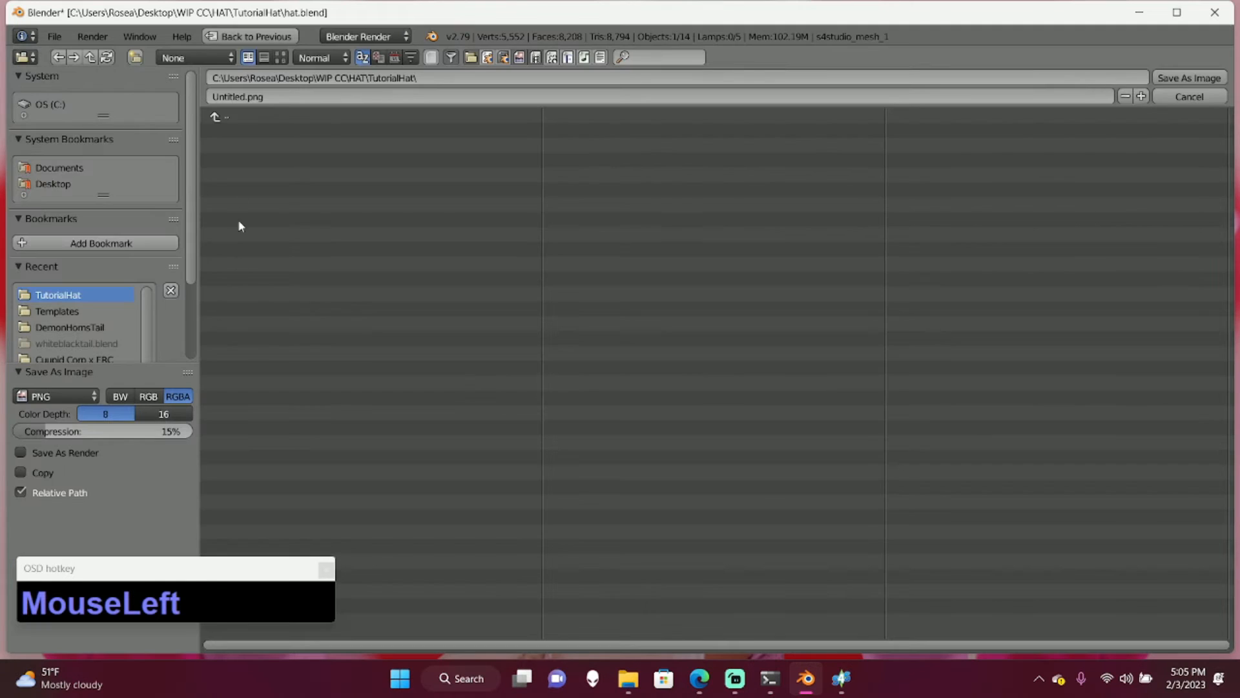
click(252, 96)
text(TEST)
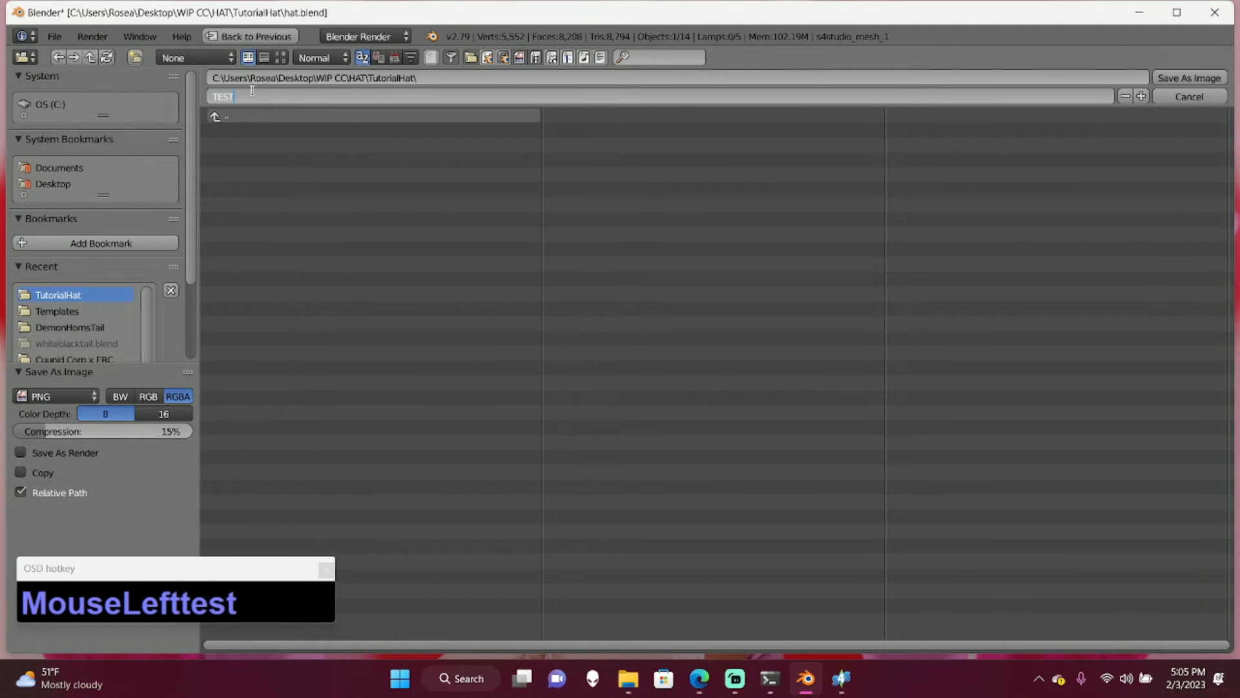
click(1195, 78)
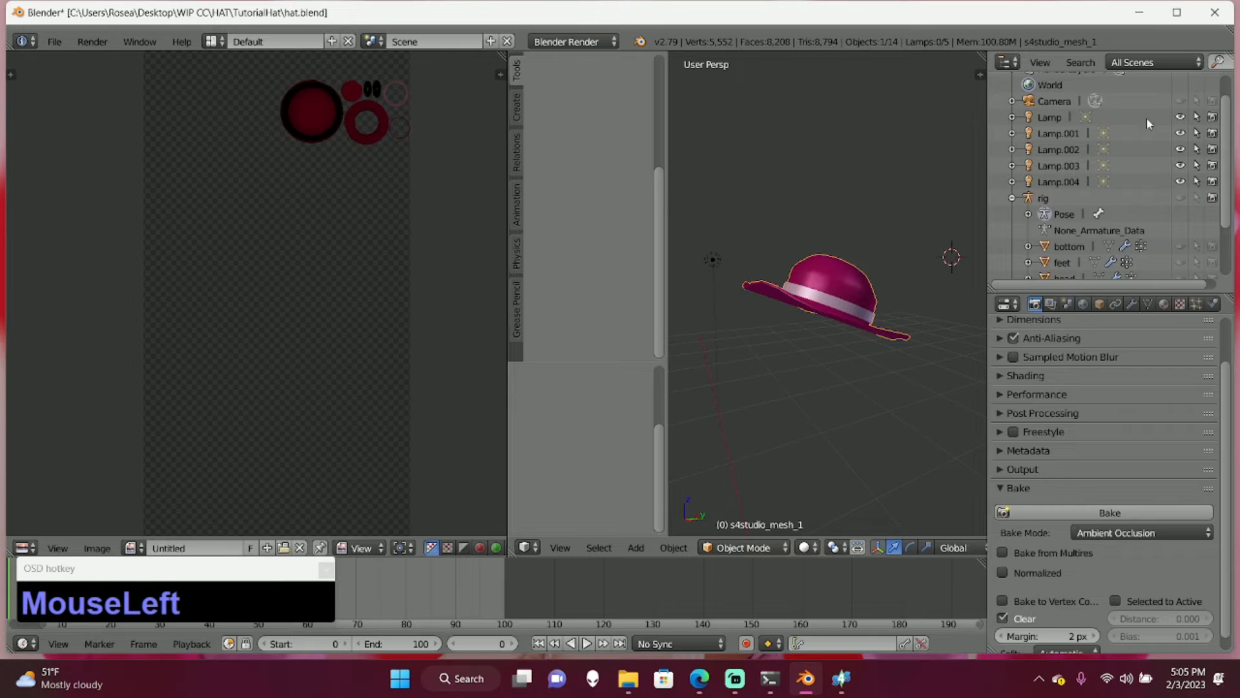
- Enter hex 000000 as the first material's diffuse colour and raise its brightness to full white
click(1170, 303)
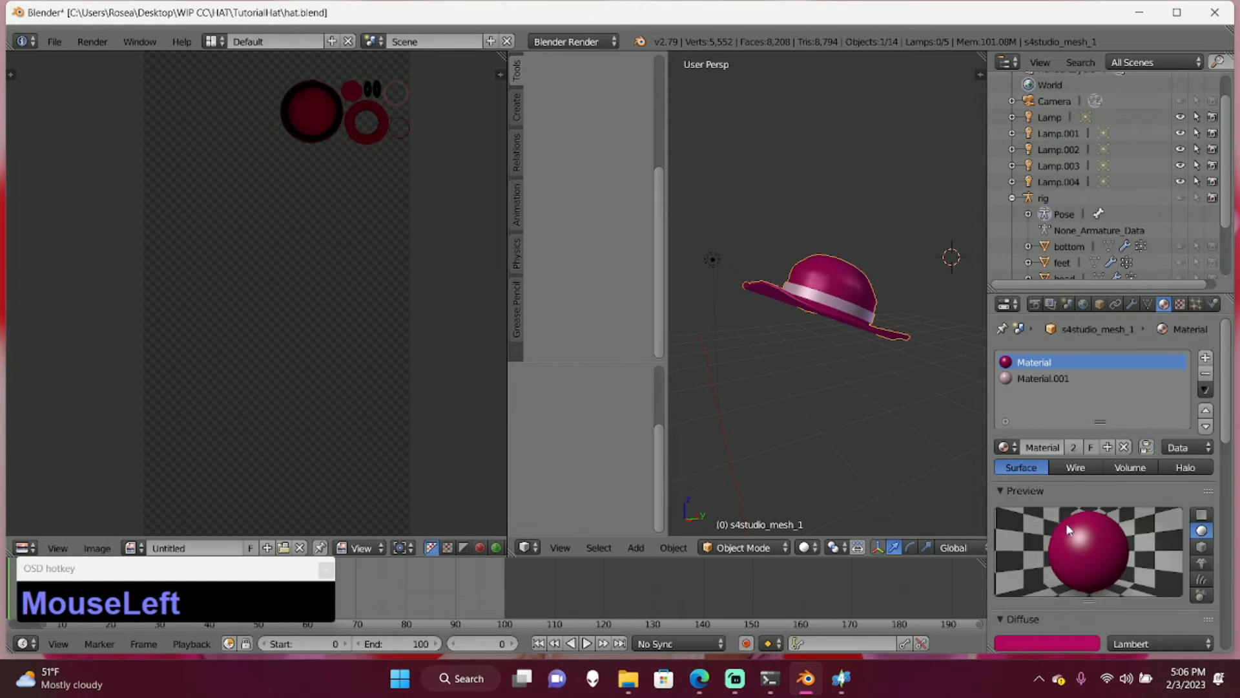
click(1076, 640)
click(1067, 563)
click(1054, 586)
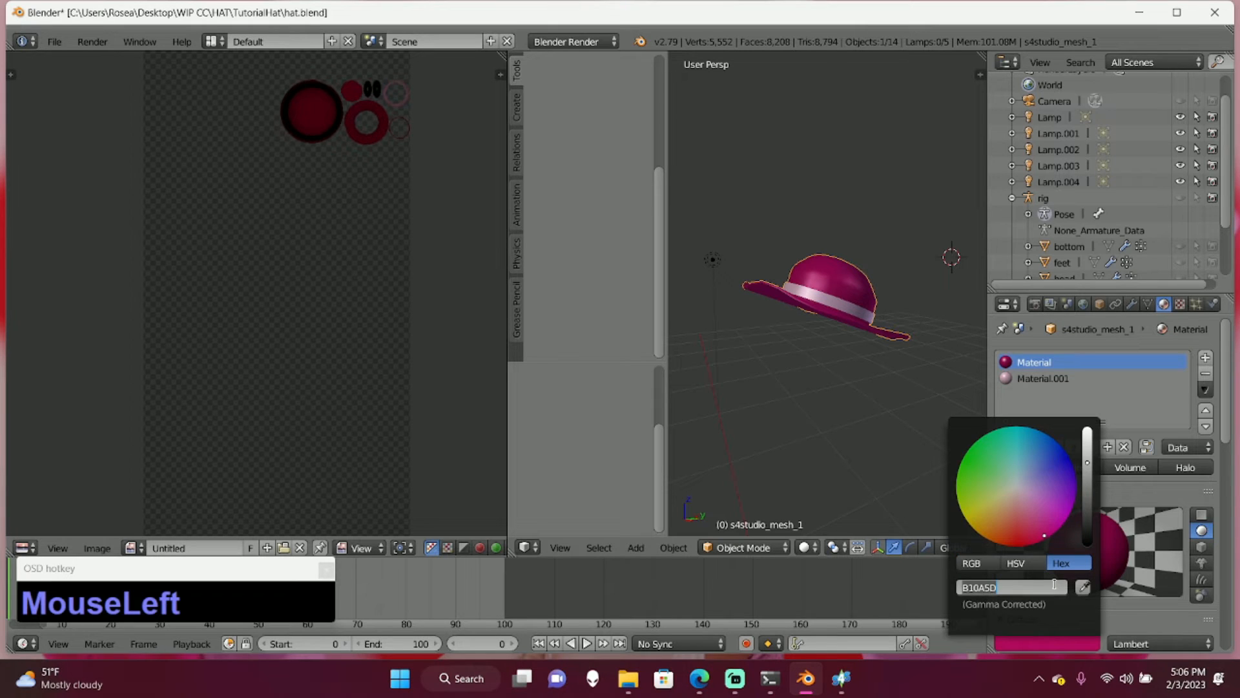
text(000000)
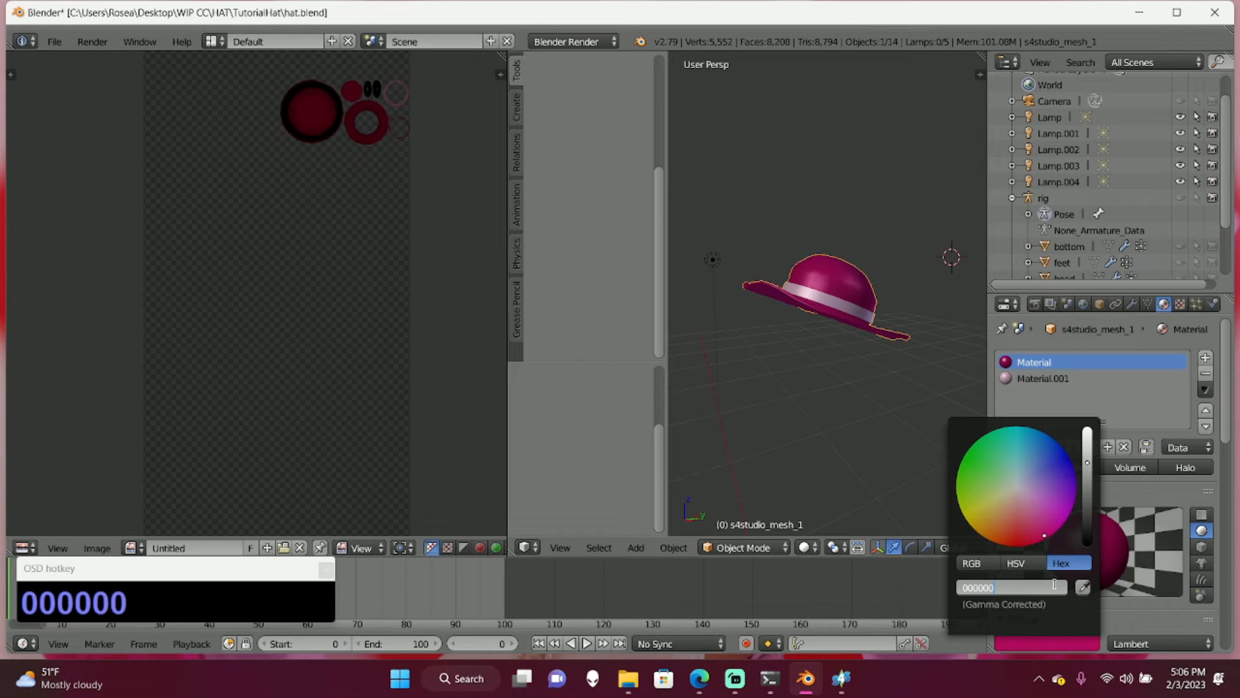
key(shift)
key(Return)
drag(1088, 543, 1088, 426)
- Assign the white "Material" to the hat's second material slot and bake the texture again
click(1068, 380)
click(1058, 379)
click(1014, 450)
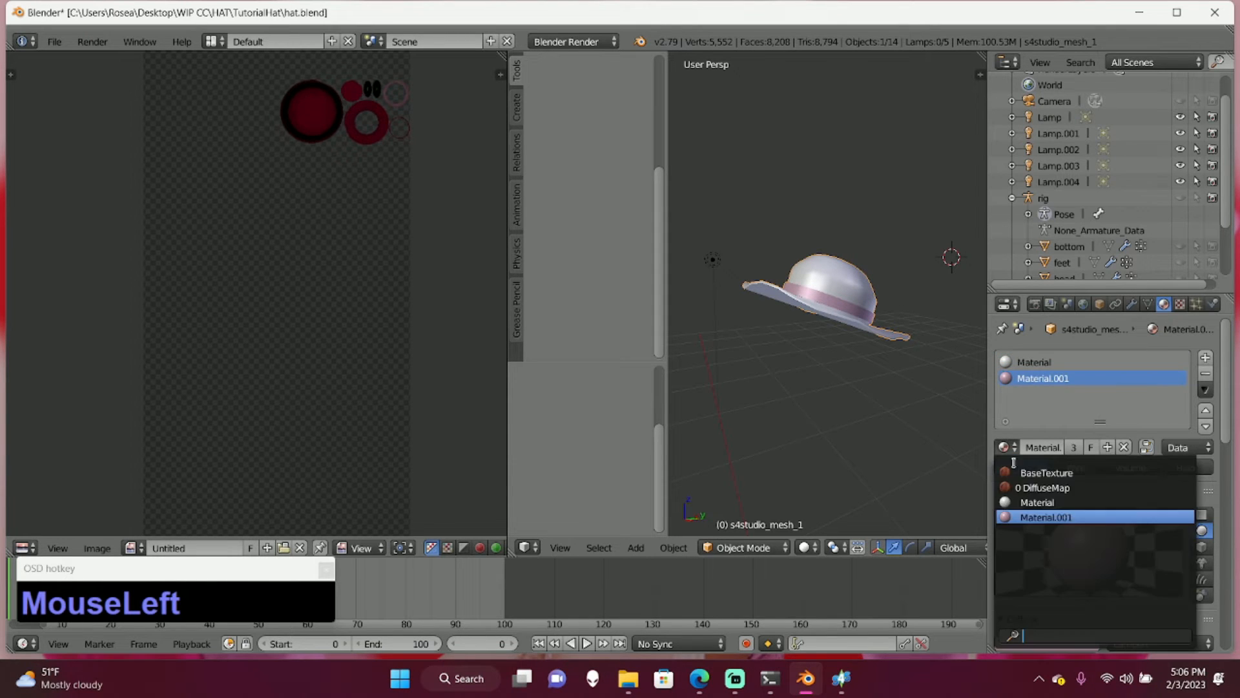
click(1034, 498)
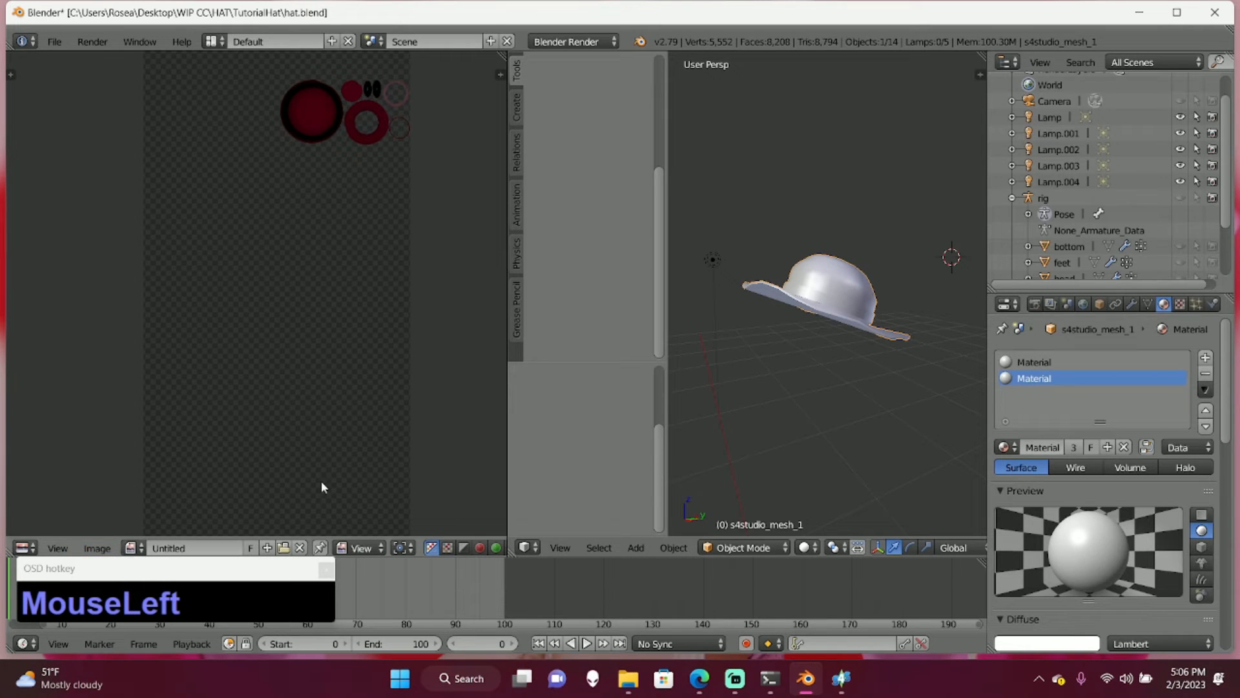
click(1034, 304)
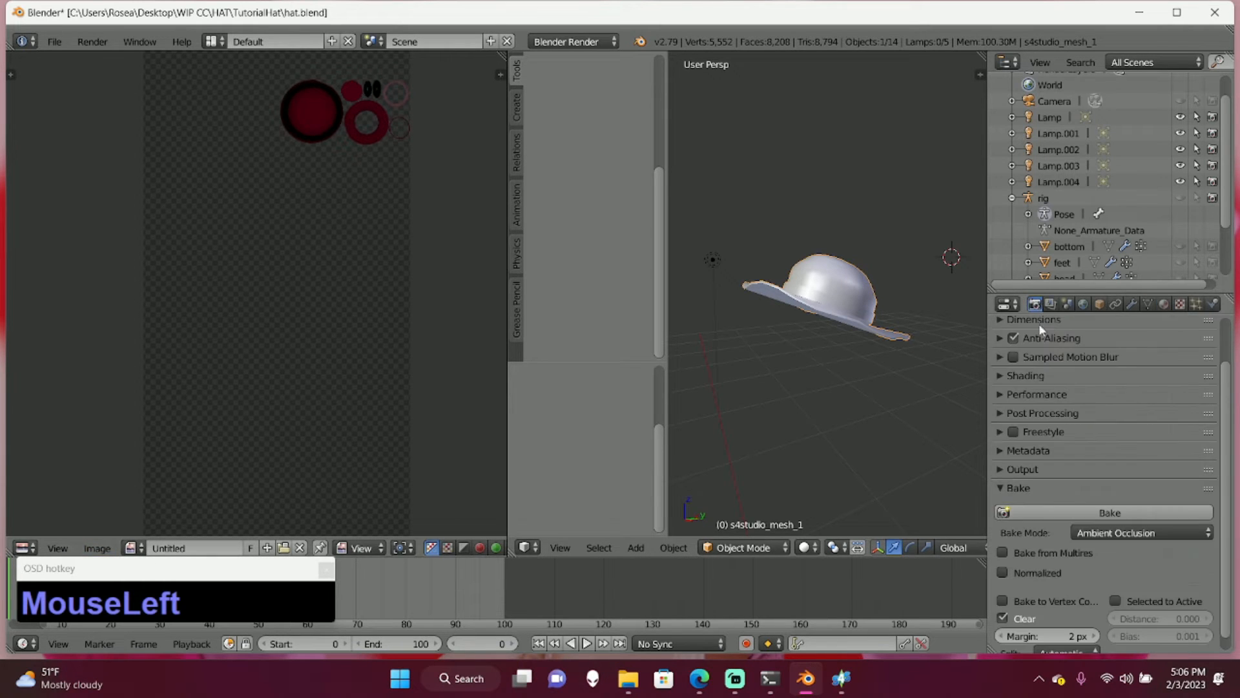
click(1065, 512)
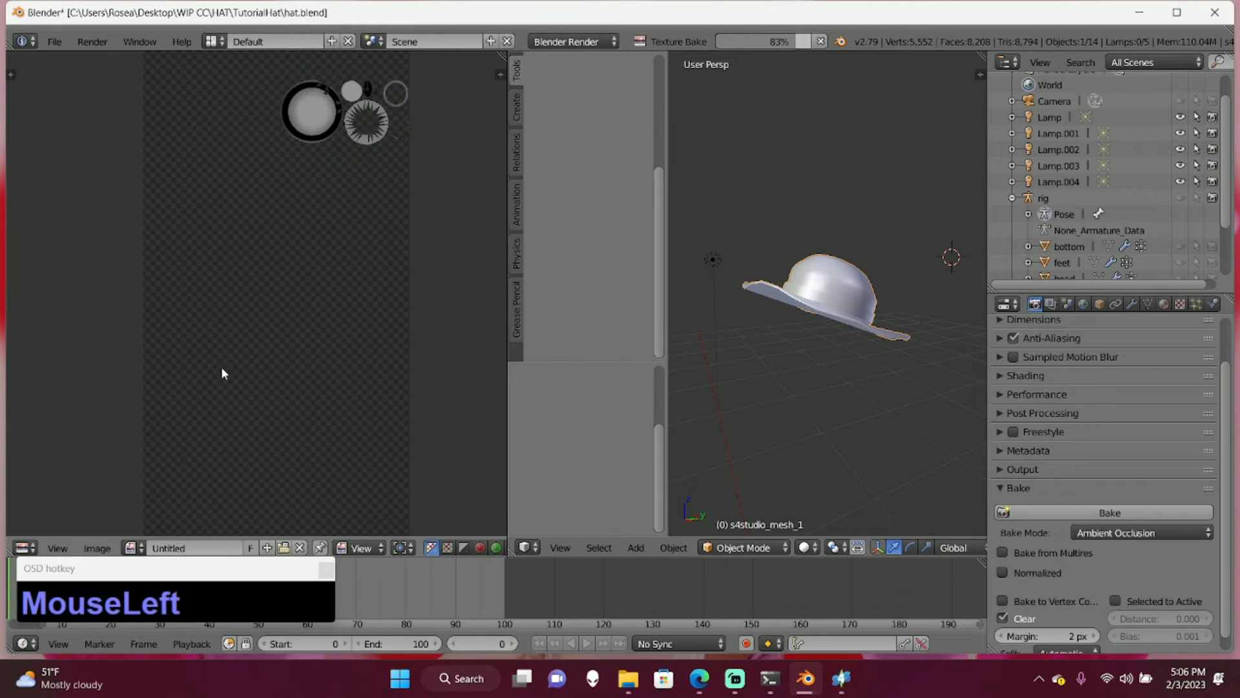
- Save the white bake as a separate image named AO in the TutorialHat folder
click(99, 548)
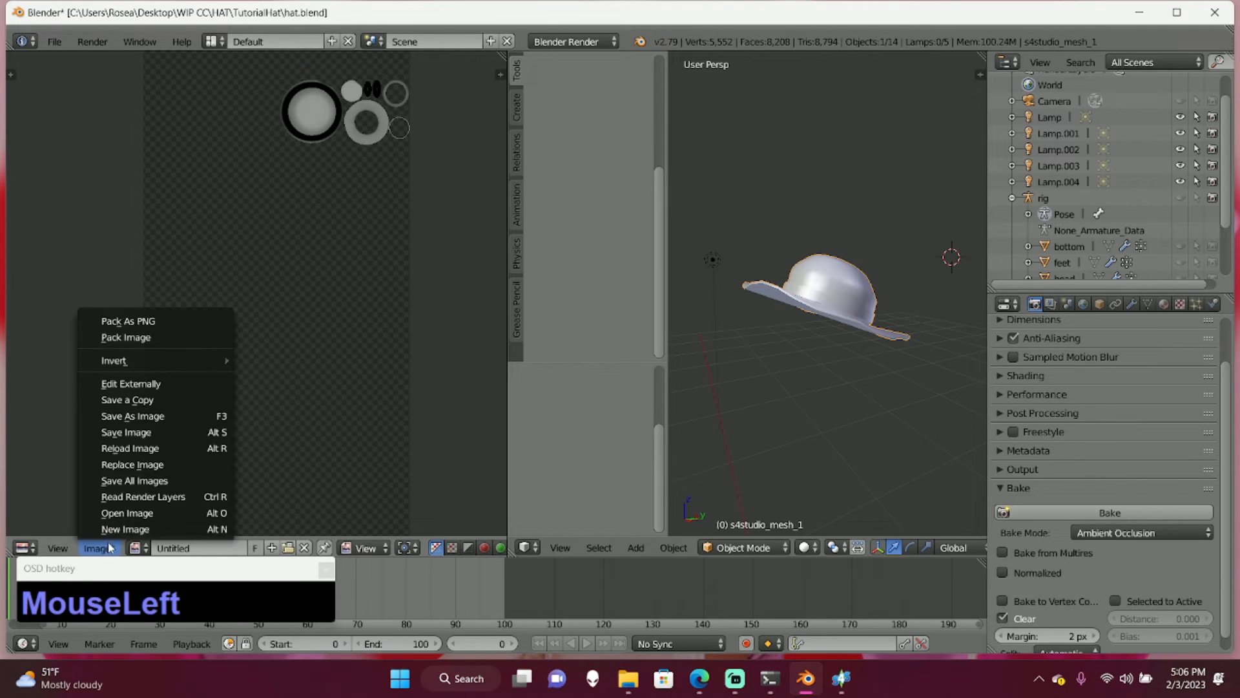
click(154, 416)
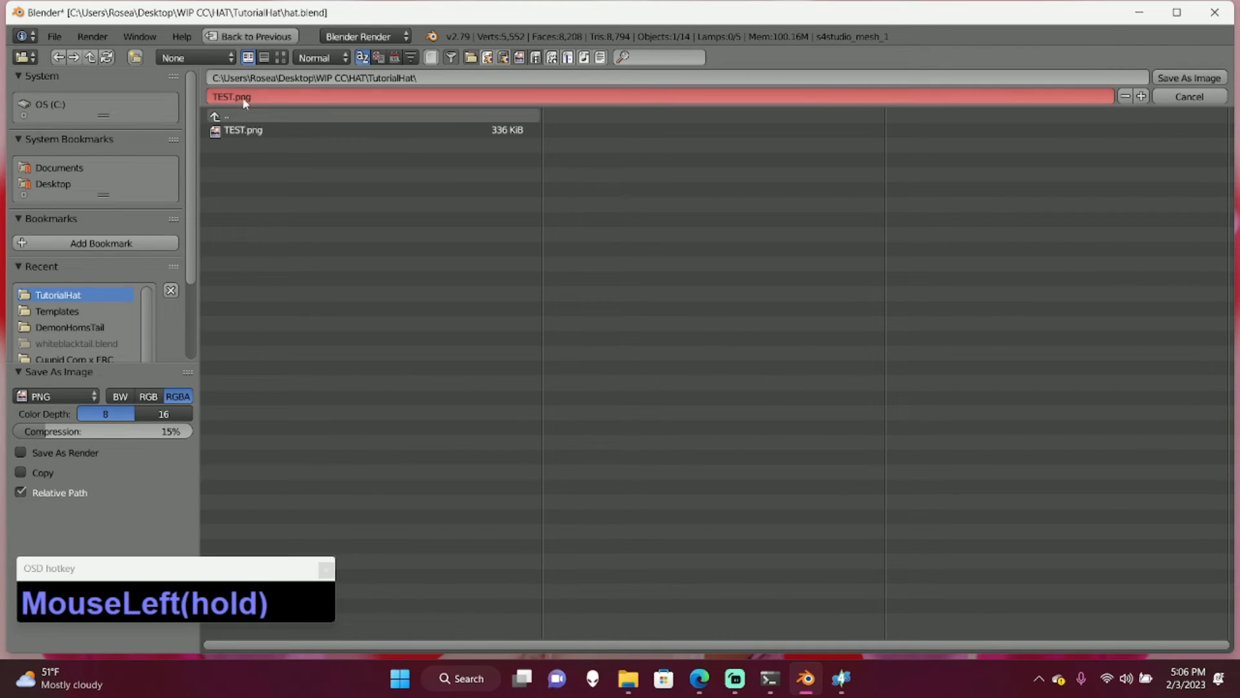
click(240, 96)
text(a)
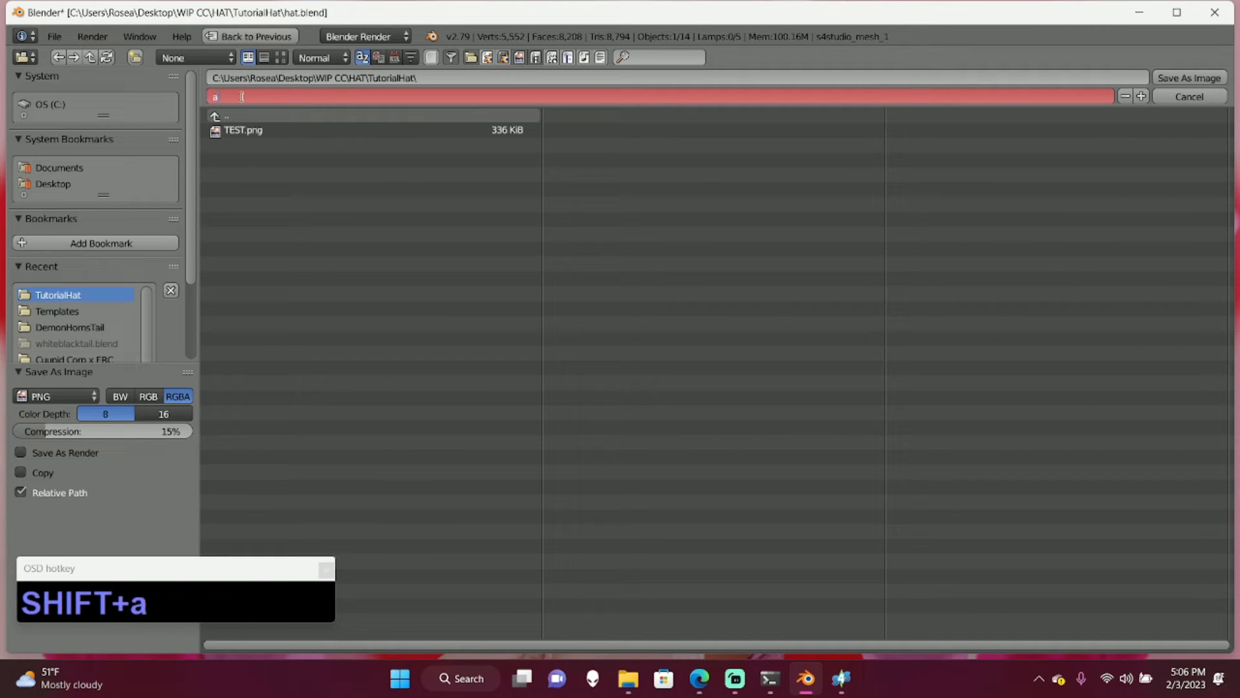
text((o)
key(BackSpace)
key(BackSpace)
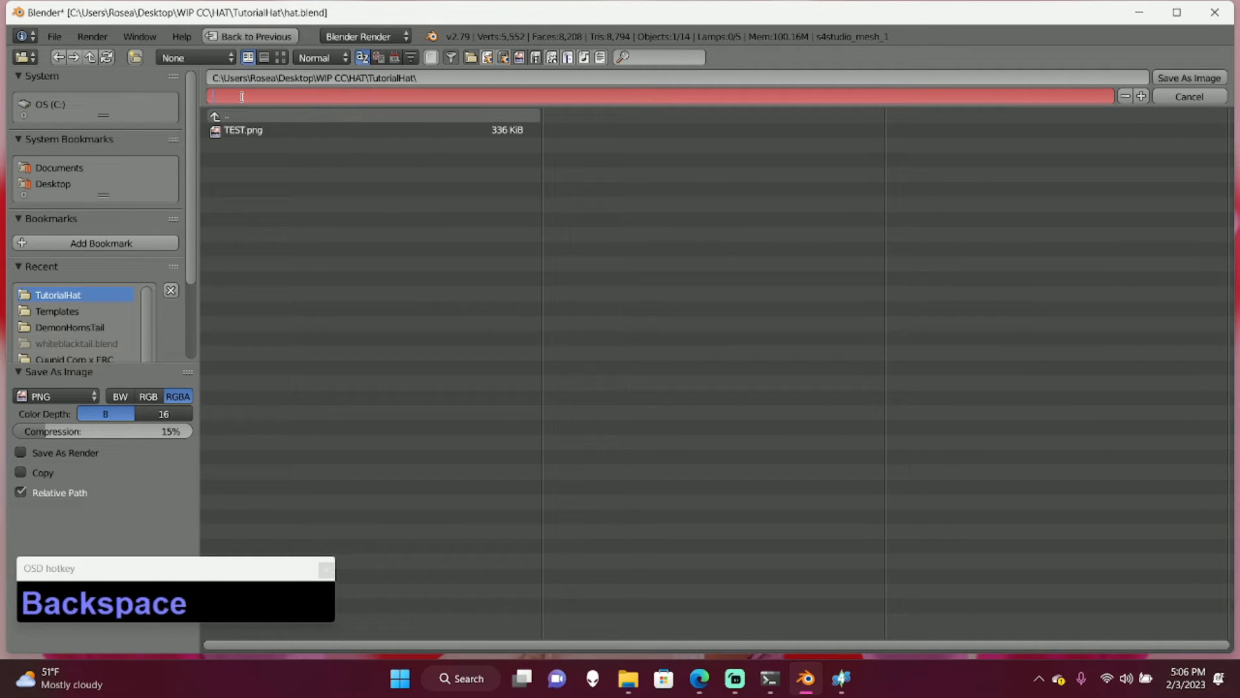
text(O)
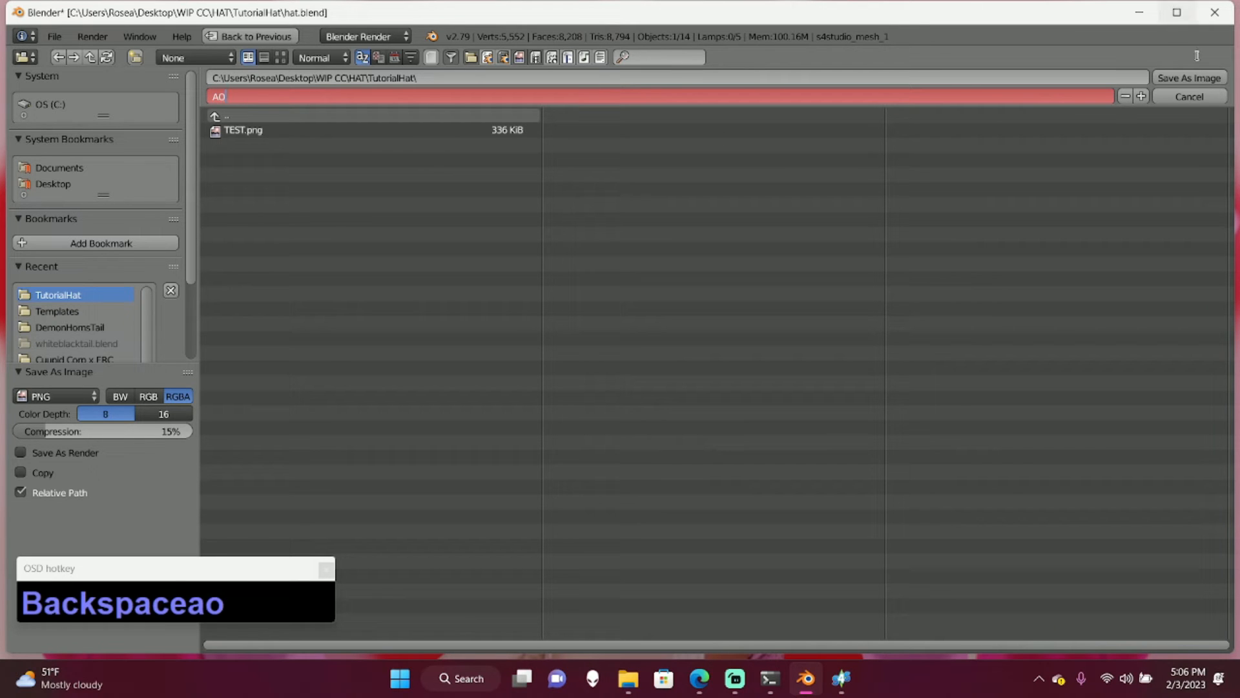
click(1205, 77)
- Switch to Sims 4 Studio and import the hat blend file as the LOD 0 mesh
click(842, 680)
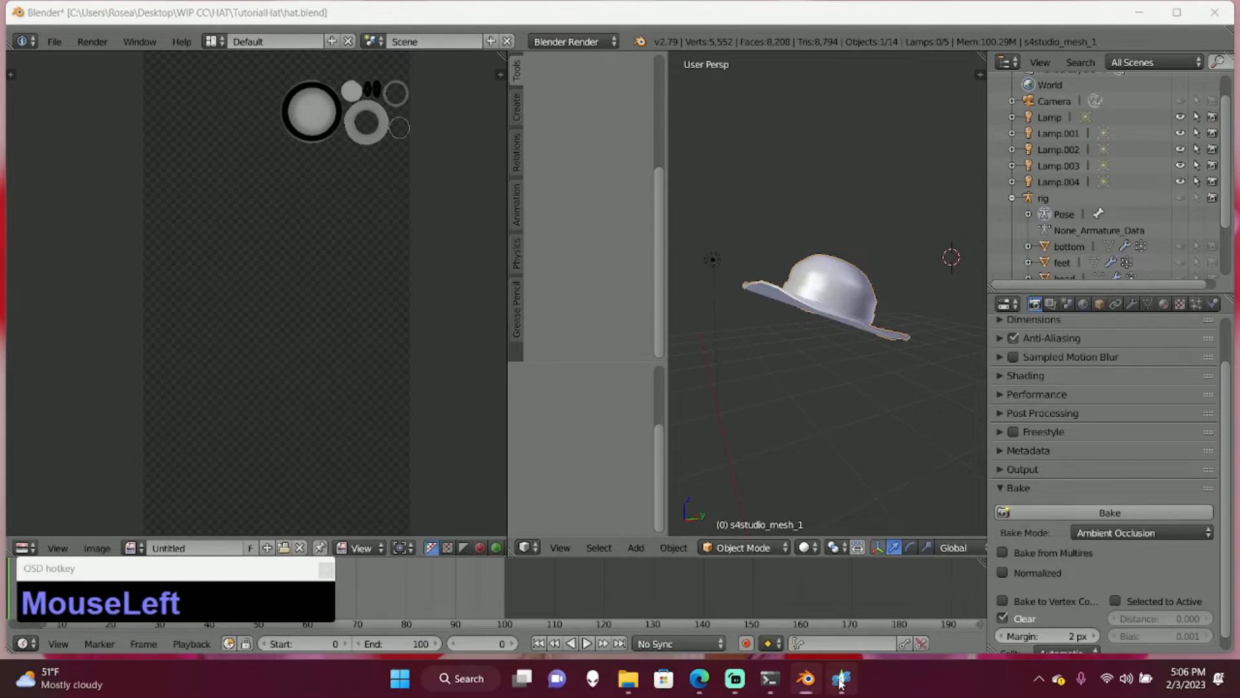
scroll(545, 252, up, 3)
middle_drag(522, 248, 507, 324)
scroll(505, 312, up, 4)
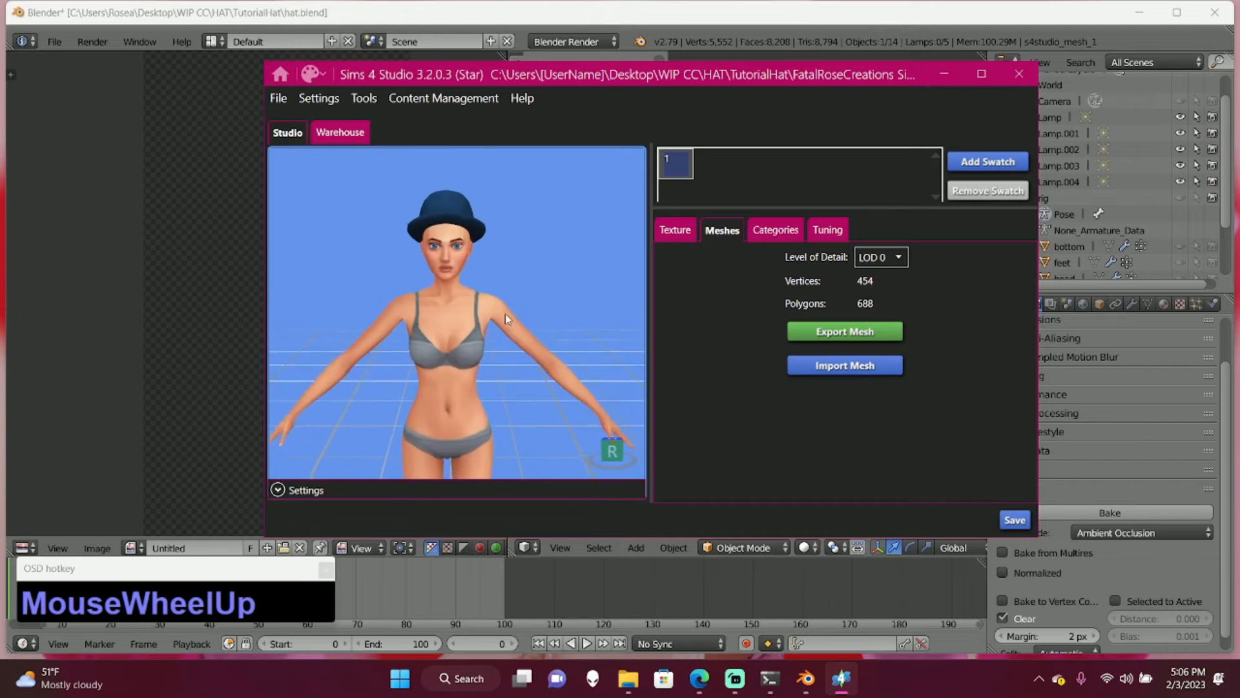
middle_drag(479, 218, 476, 310)
scroll(513, 332, up, 3)
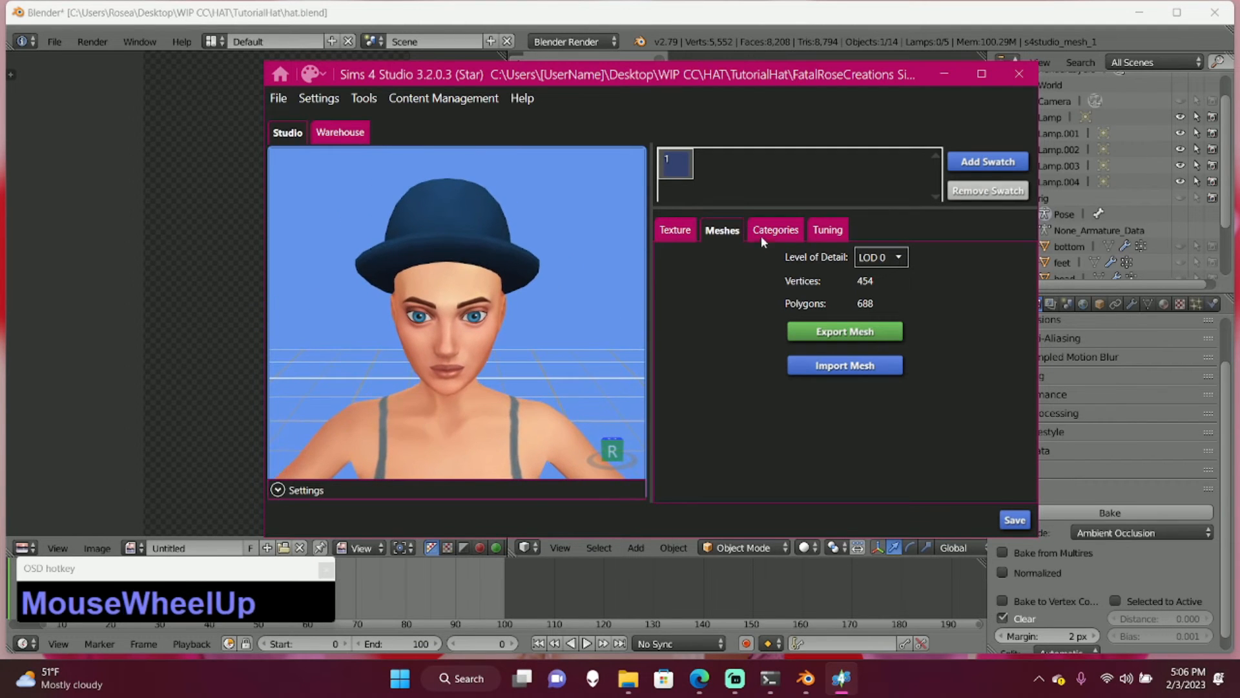
click(843, 366)
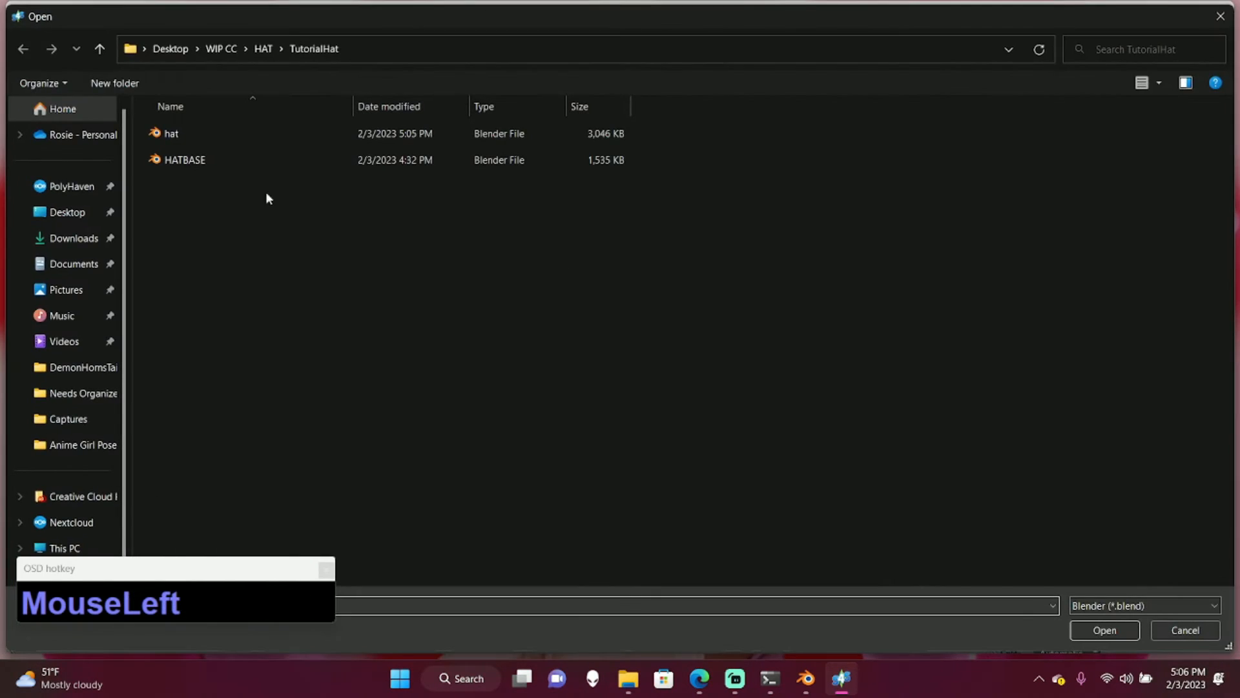
double_click(196, 133)
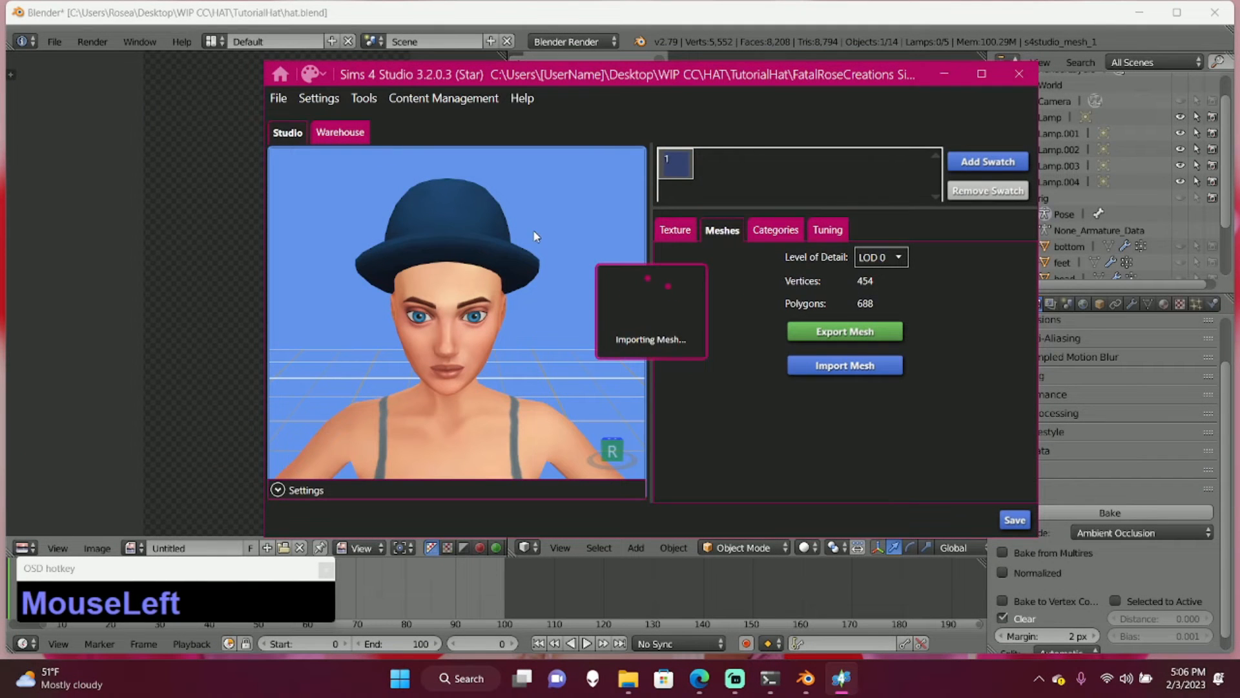
- Import the TEST image as the hat's diffuse texture and check it on the model
right_drag(589, 232, 482, 244)
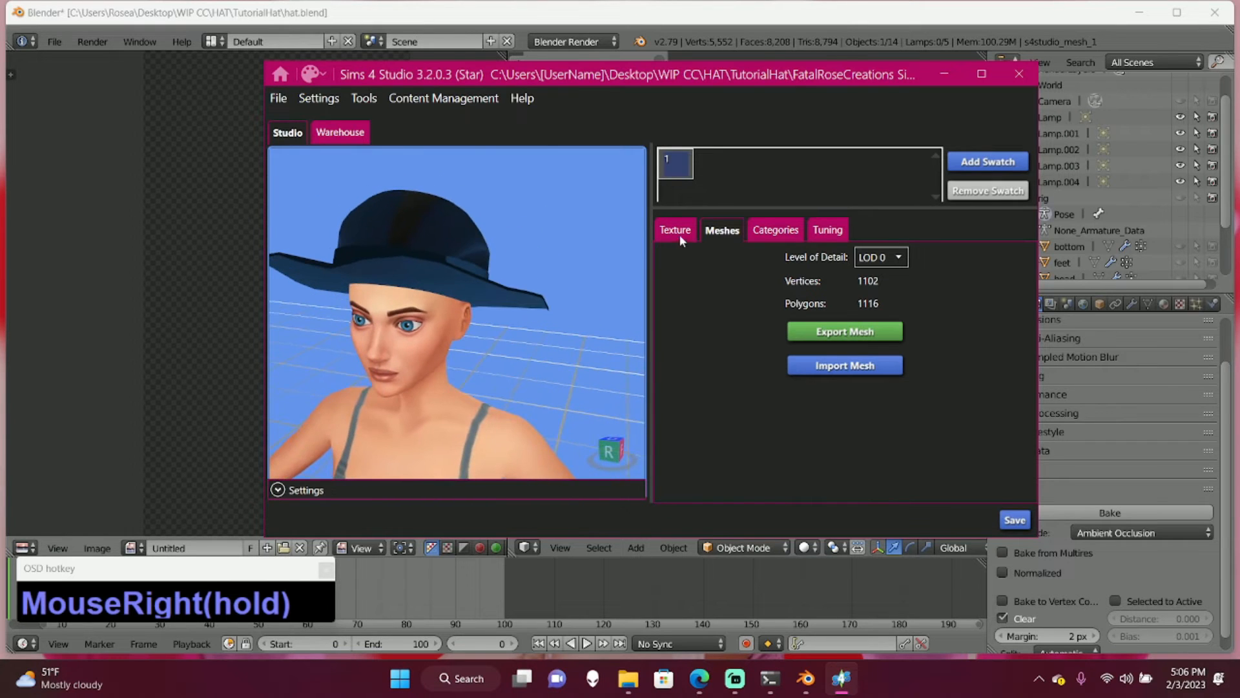
click(692, 232)
scroll(723, 441, down, 2)
click(709, 456)
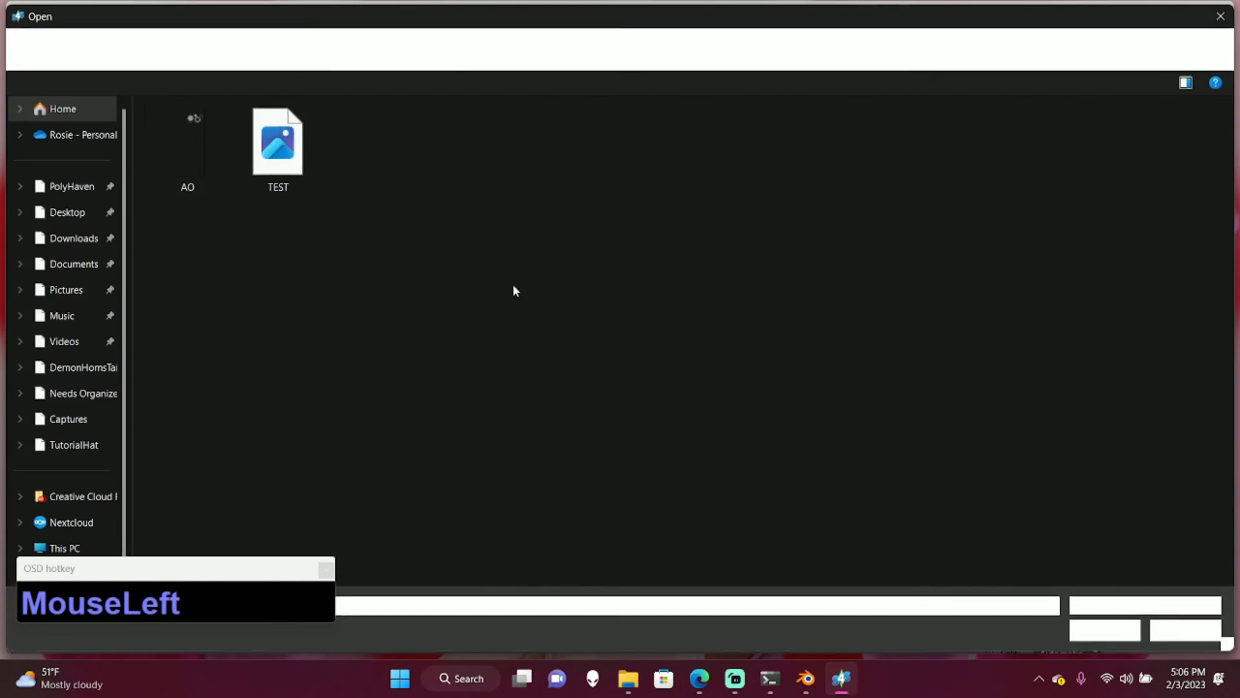
double_click(250, 163)
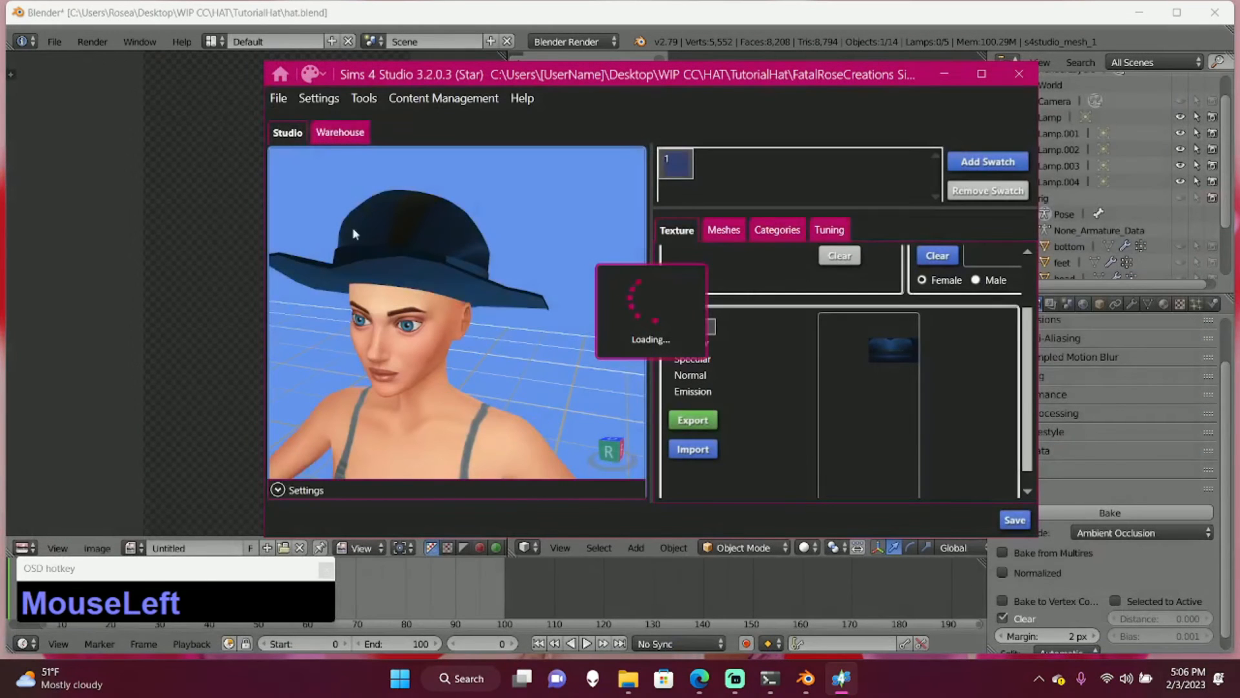
right_drag(451, 297, 501, 302)
scroll(551, 231, down, 1)
right_drag(547, 235, 564, 302)
scroll(685, 258, down, 1)
scroll(693, 201, up, 1)
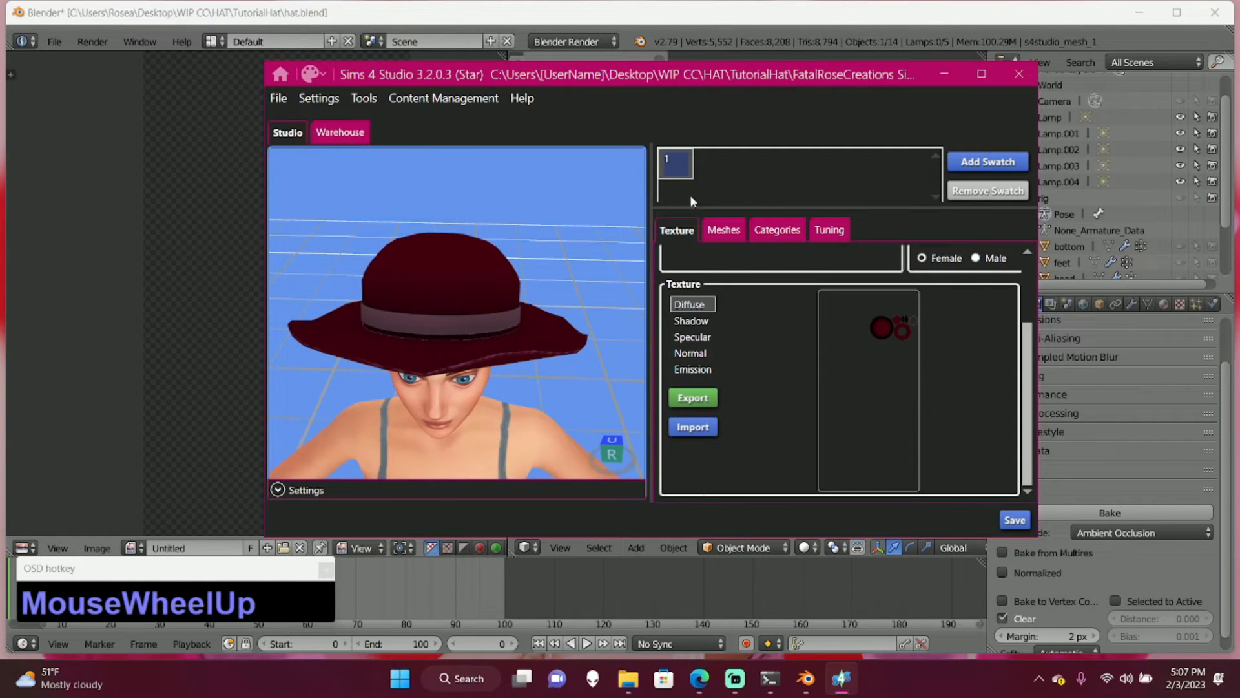
- Set the swatch thumbnail's two colours by sampling the dark red of the hat's crown and the colour of its band
scroll(729, 252, up, 3)
right_click(697, 281)
click(462, 275)
click(768, 291)
right_click(742, 284)
click(500, 314)
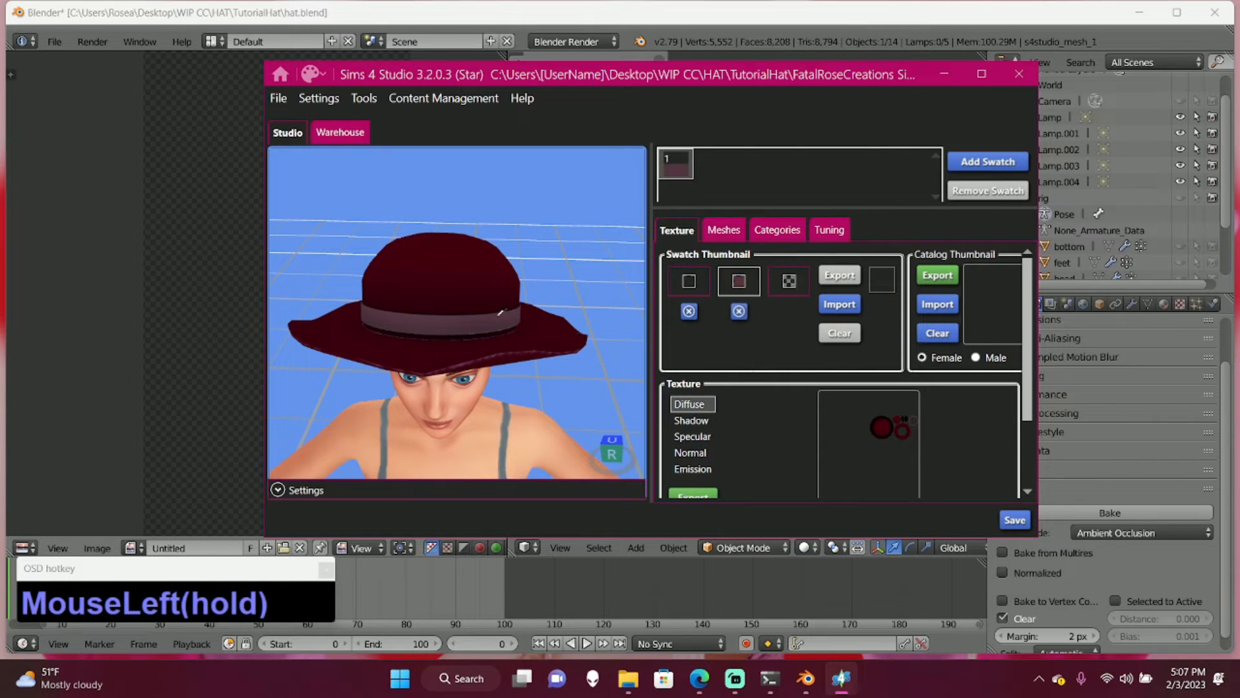
- Switch to Photoshop and open the AO image from the WIP CC > HAT > TutorialHat folder
click(463, 678)
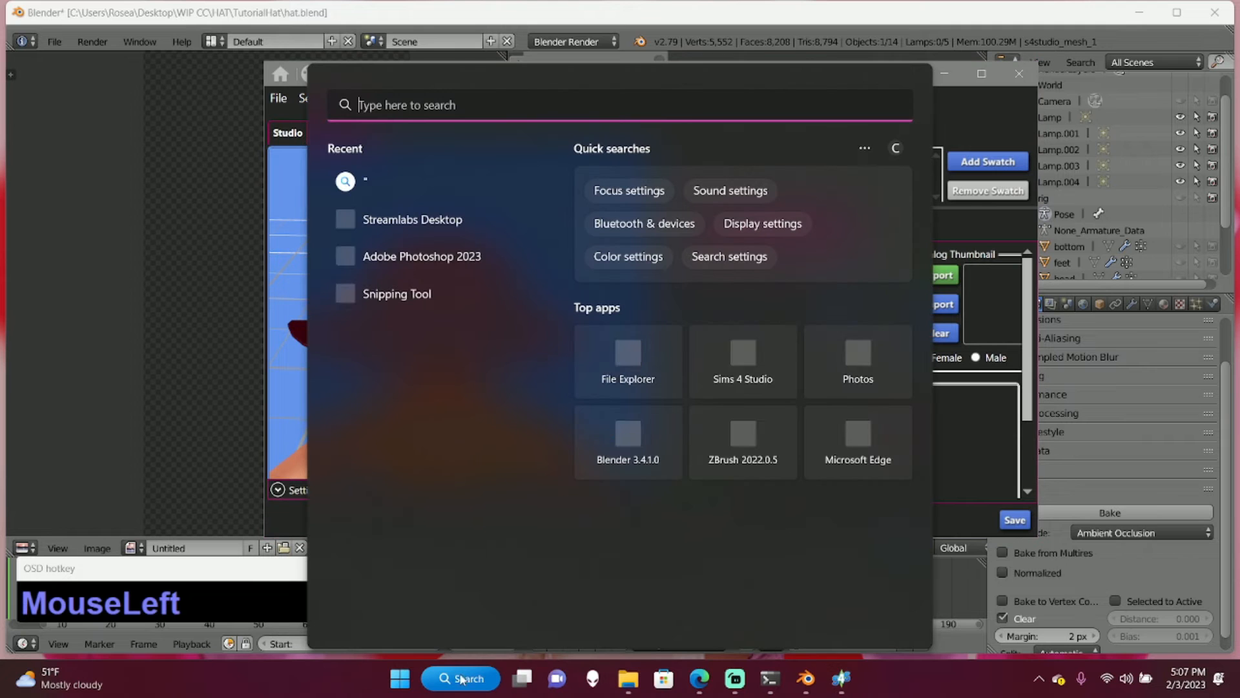
click(403, 260)
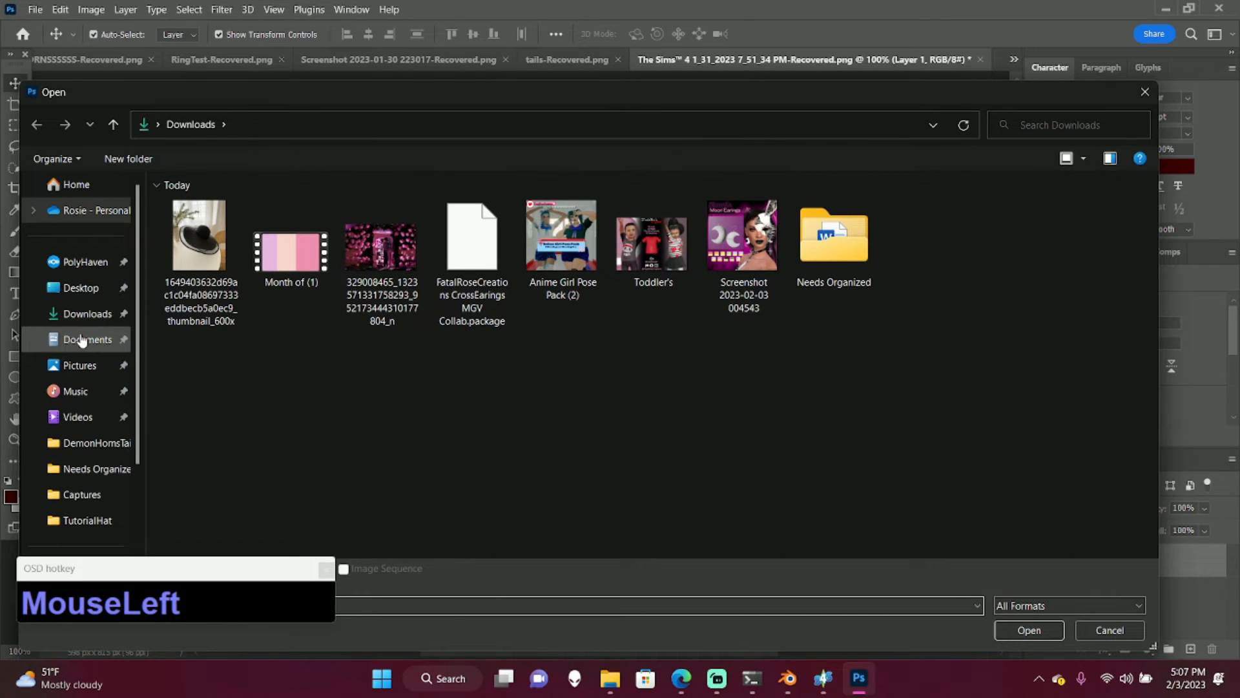
click(77, 443)
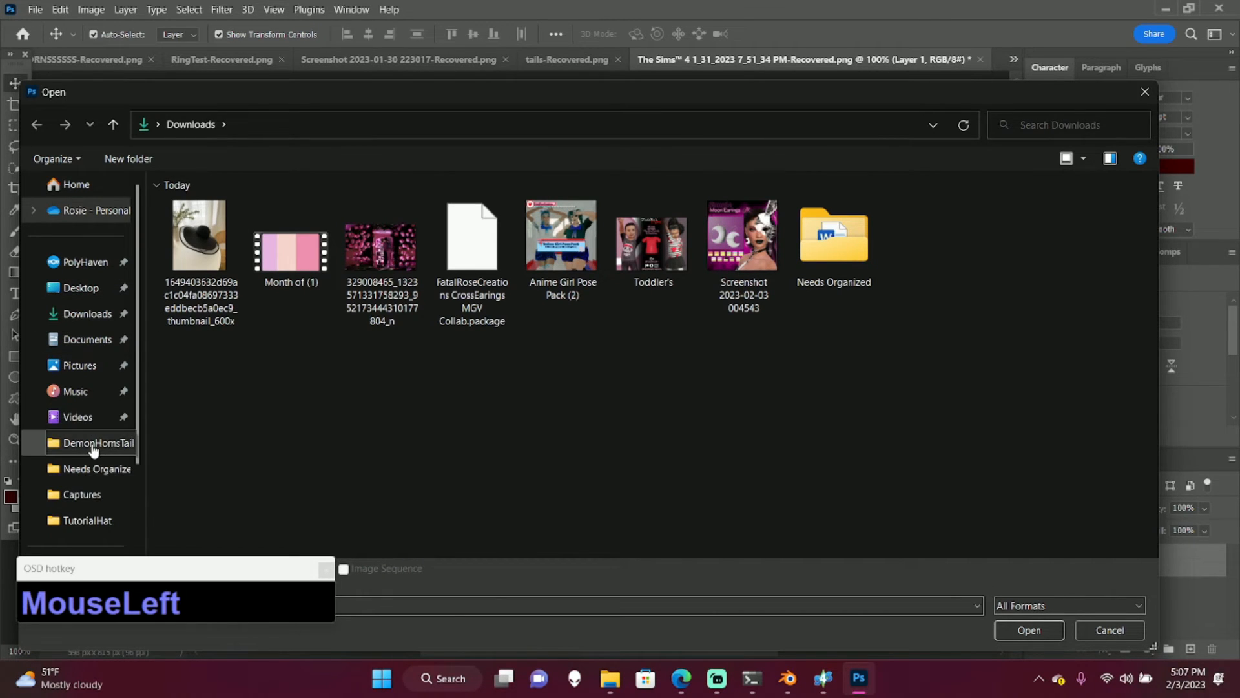
click(235, 124)
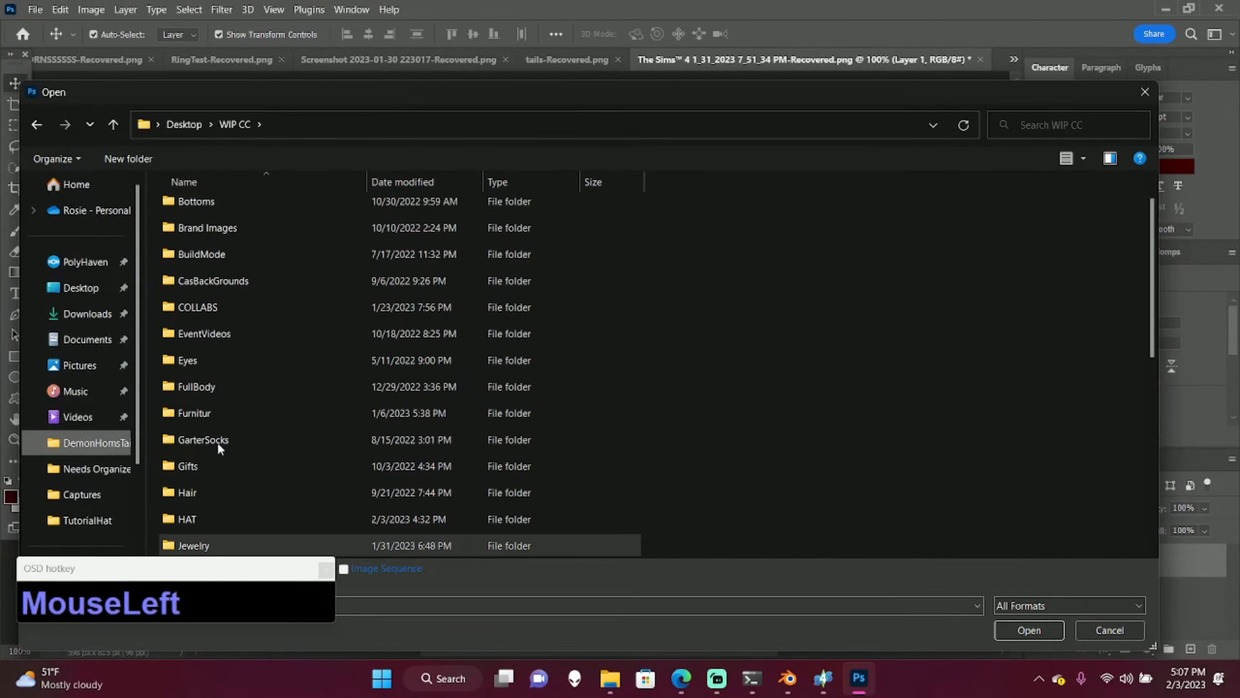
double_click(202, 511)
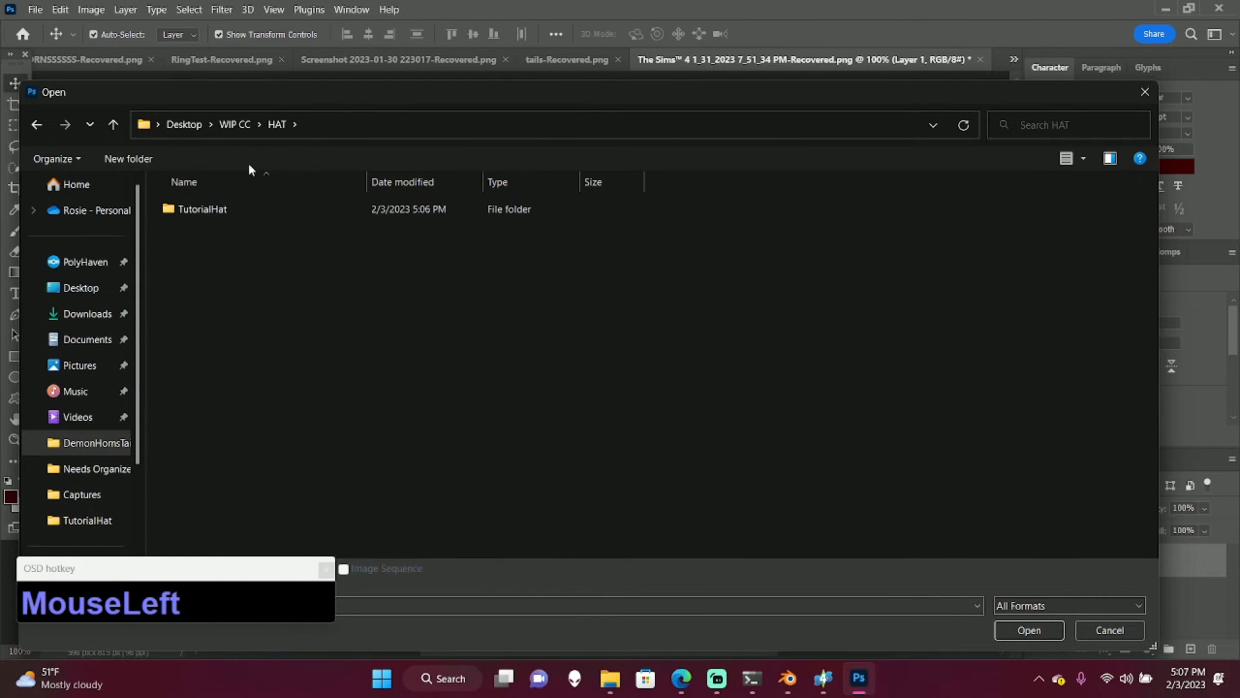
double_click(239, 202)
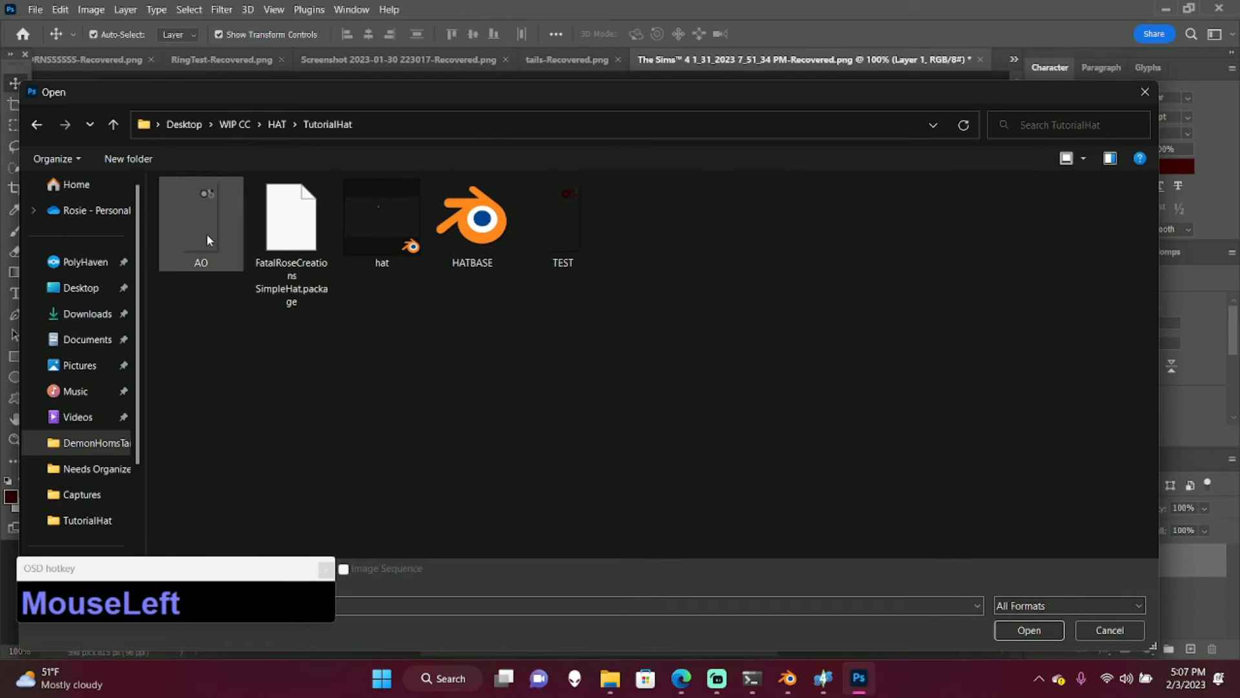
double_click(187, 237)
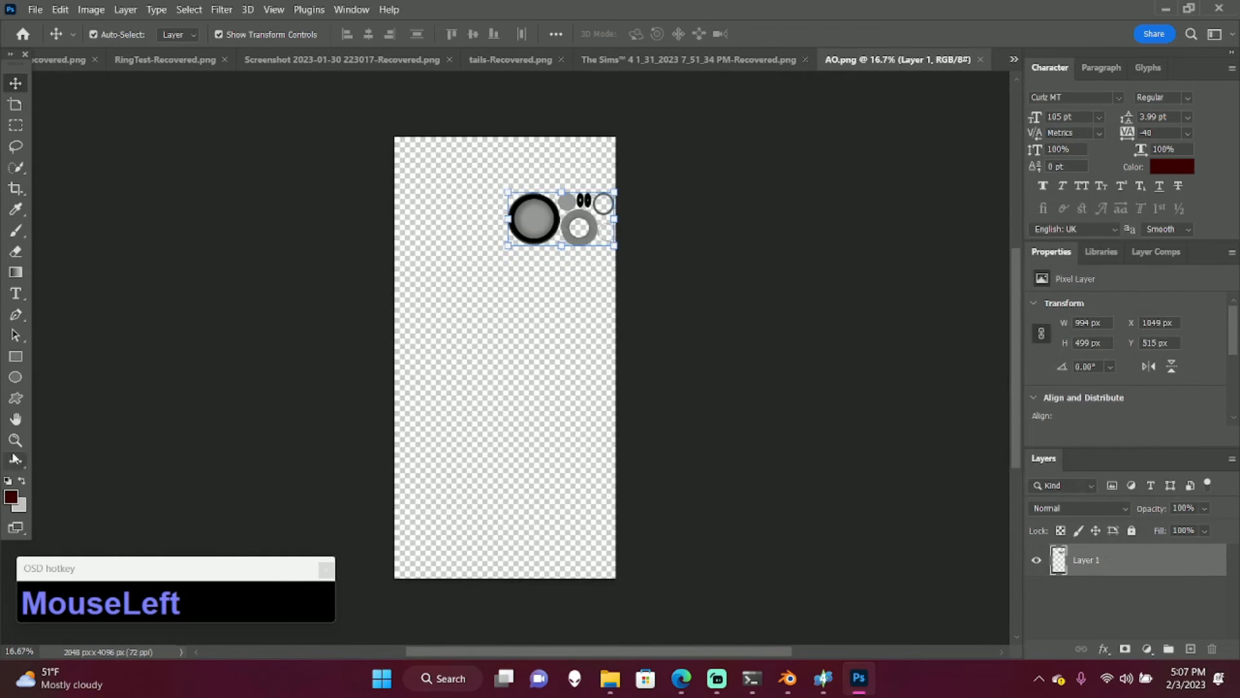
- Set the foreground colour to light pink feb7ee and draw a rectangle about 1580 by 927 px covering all the baked hat pieces
click(14, 440)
click(471, 265)
scroll(573, 244, up, 5)
click(553, 261)
scroll(552, 261, up, 2)
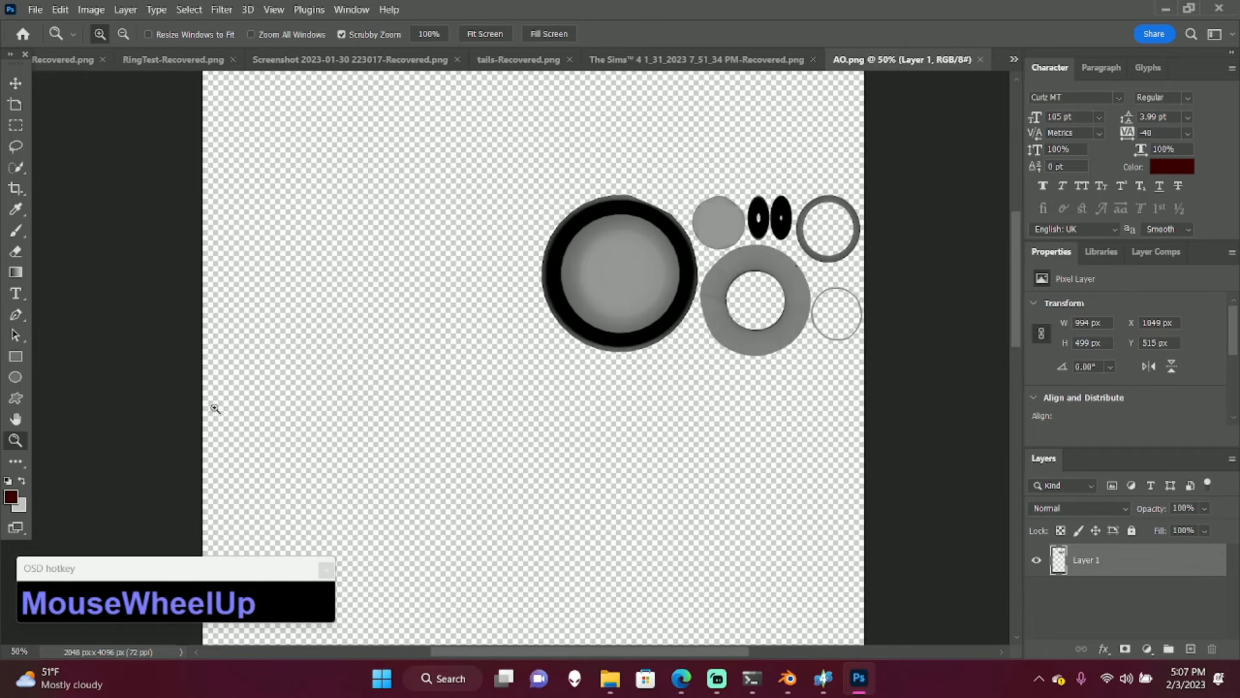
click(10, 496)
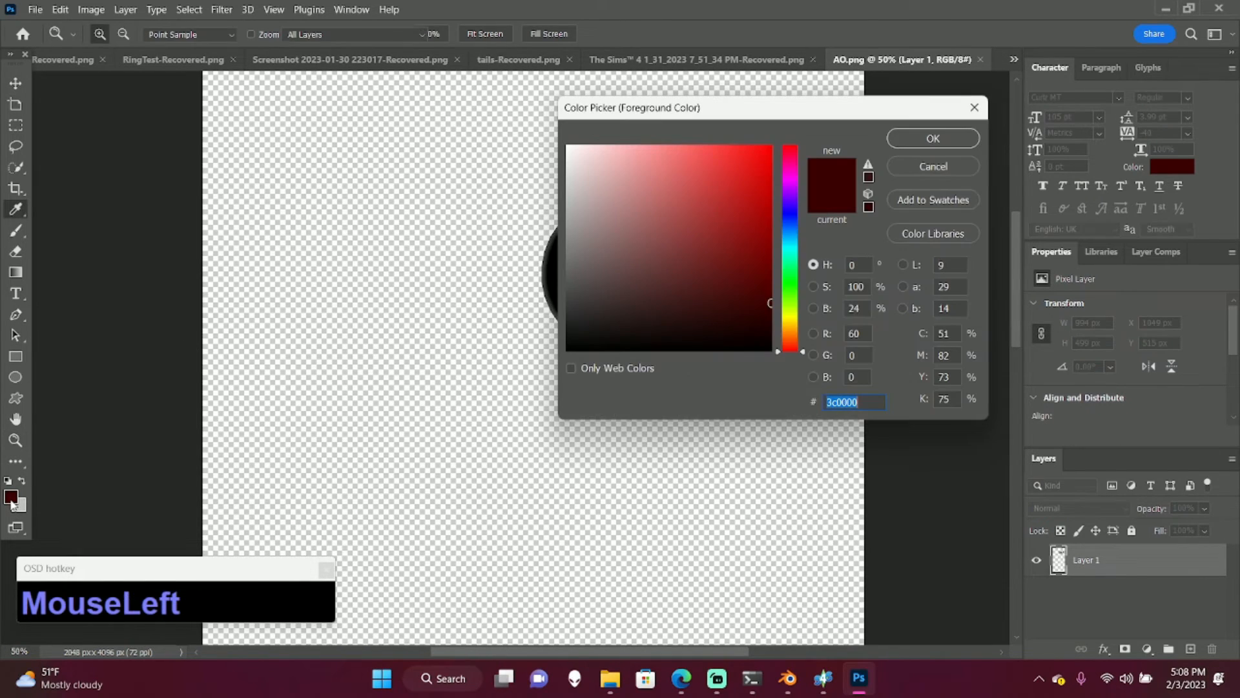
drag(794, 188, 766, 150)
drag(775, 167, 776, 176)
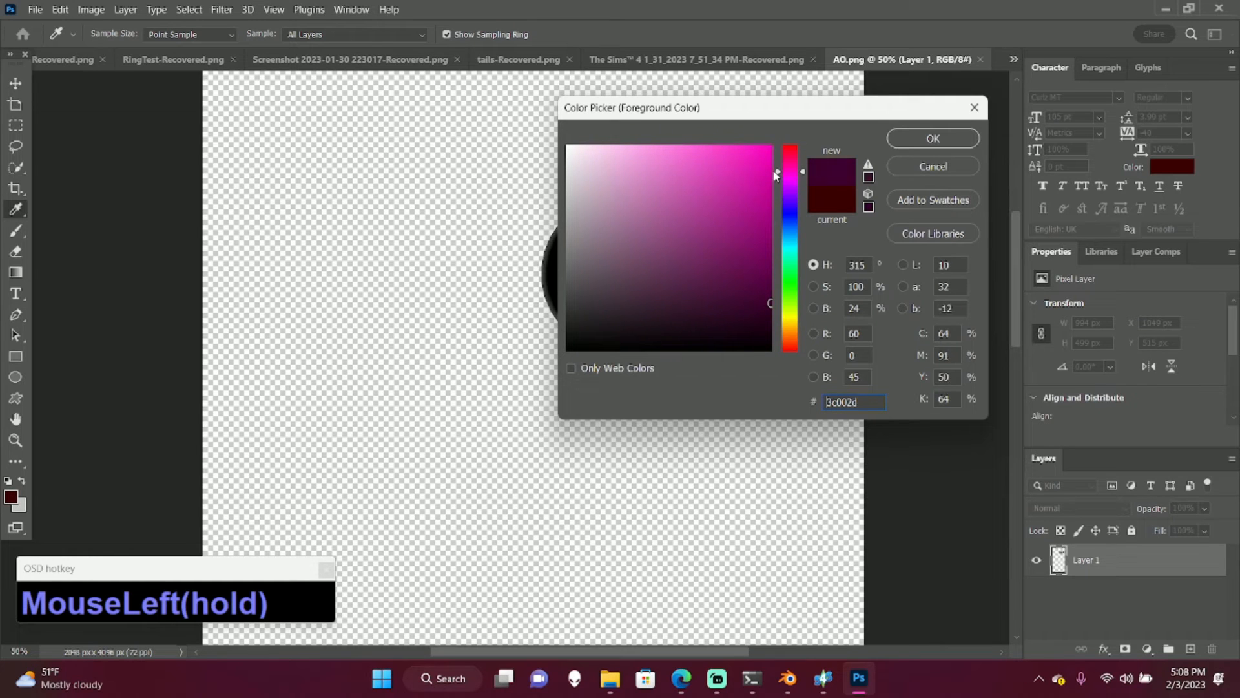
drag(694, 153, 666, 147)
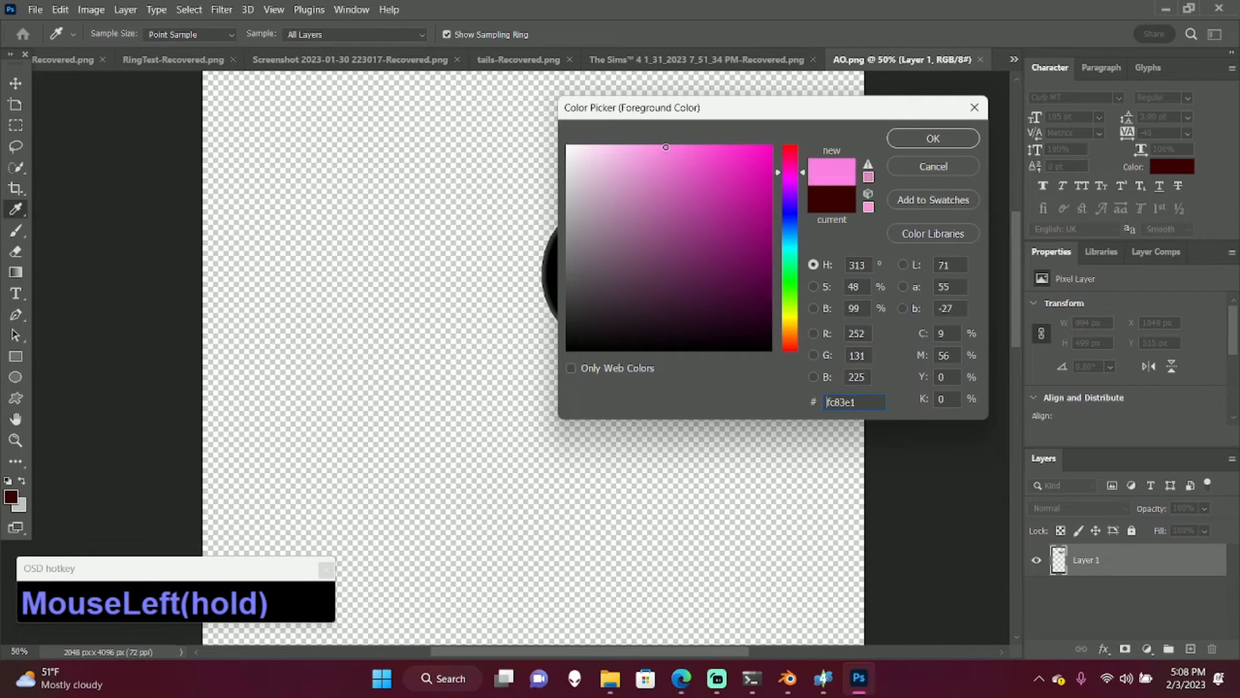
click(889, 138)
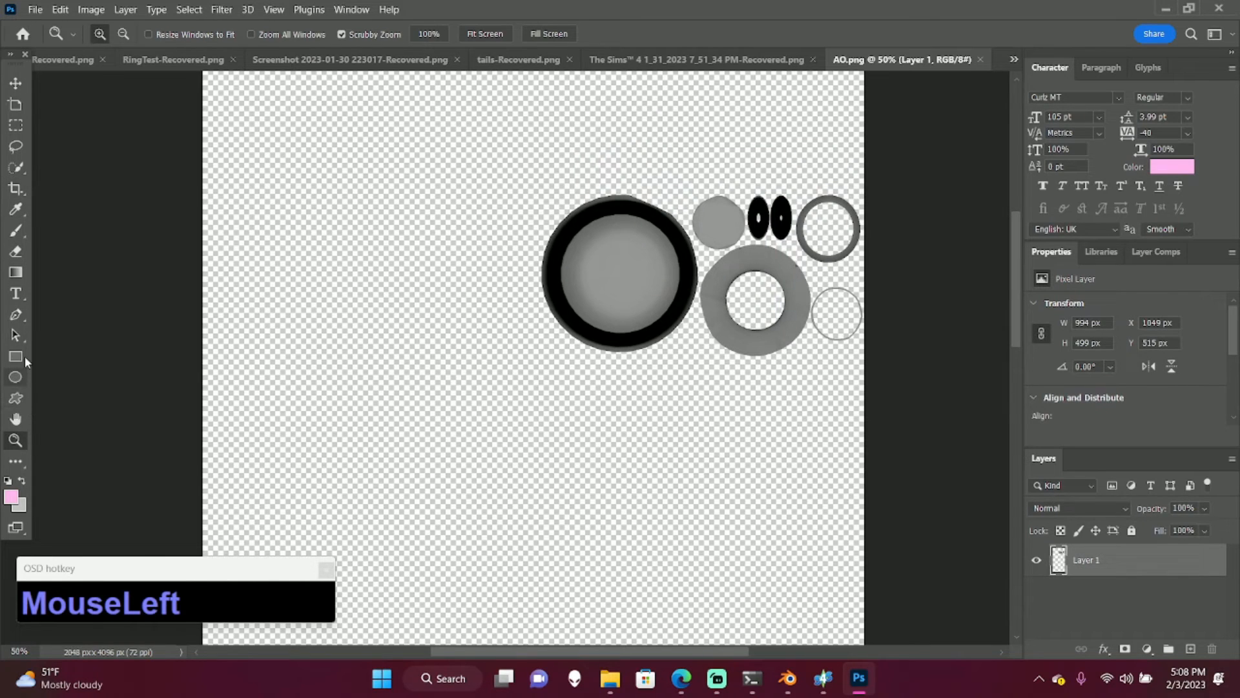
click(16, 357)
drag(411, 124, 920, 424)
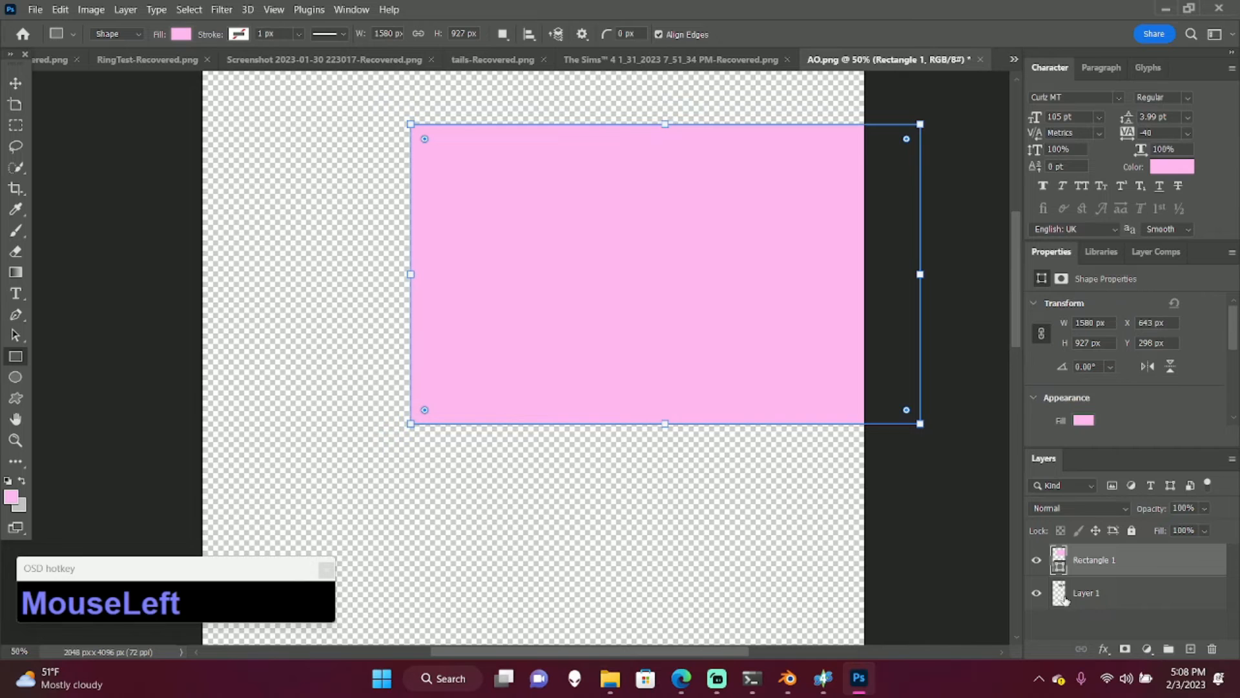
- Rasterize the pink rectangle and delete everything outside the outlines of the baked pieces on Layer 1, leaving nothing selected
ctrl+click(1063, 597)
click(15, 146)
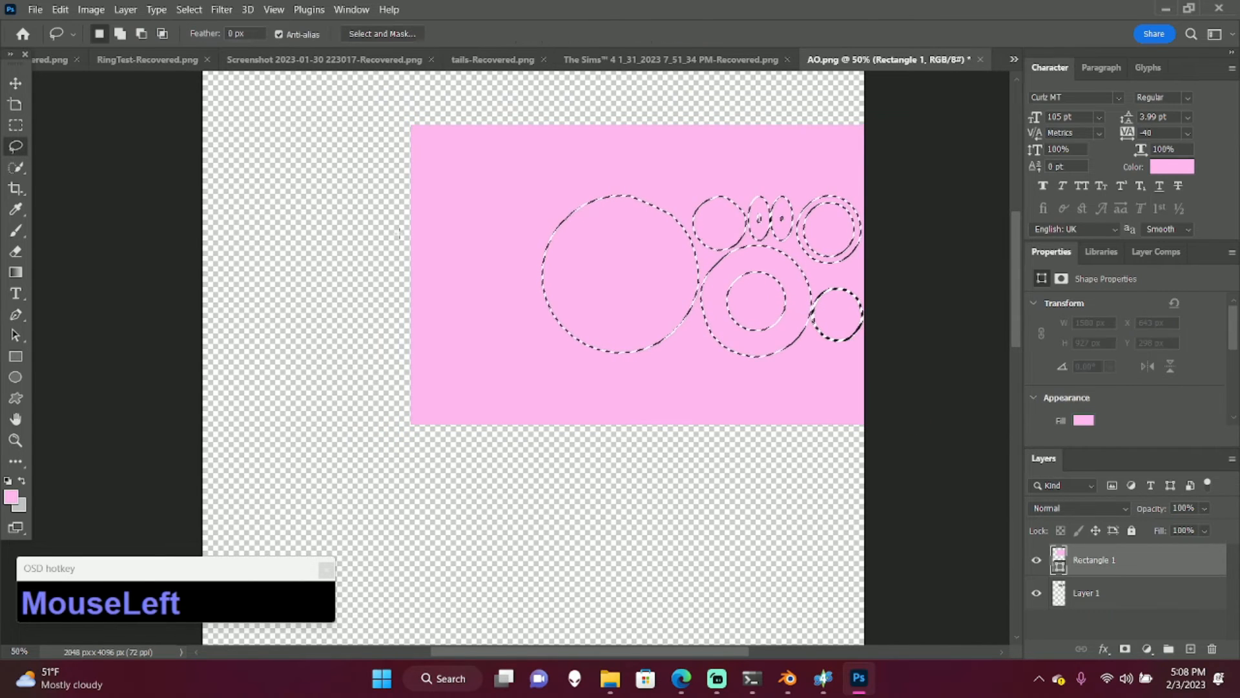
right_click(473, 235)
click(526, 263)
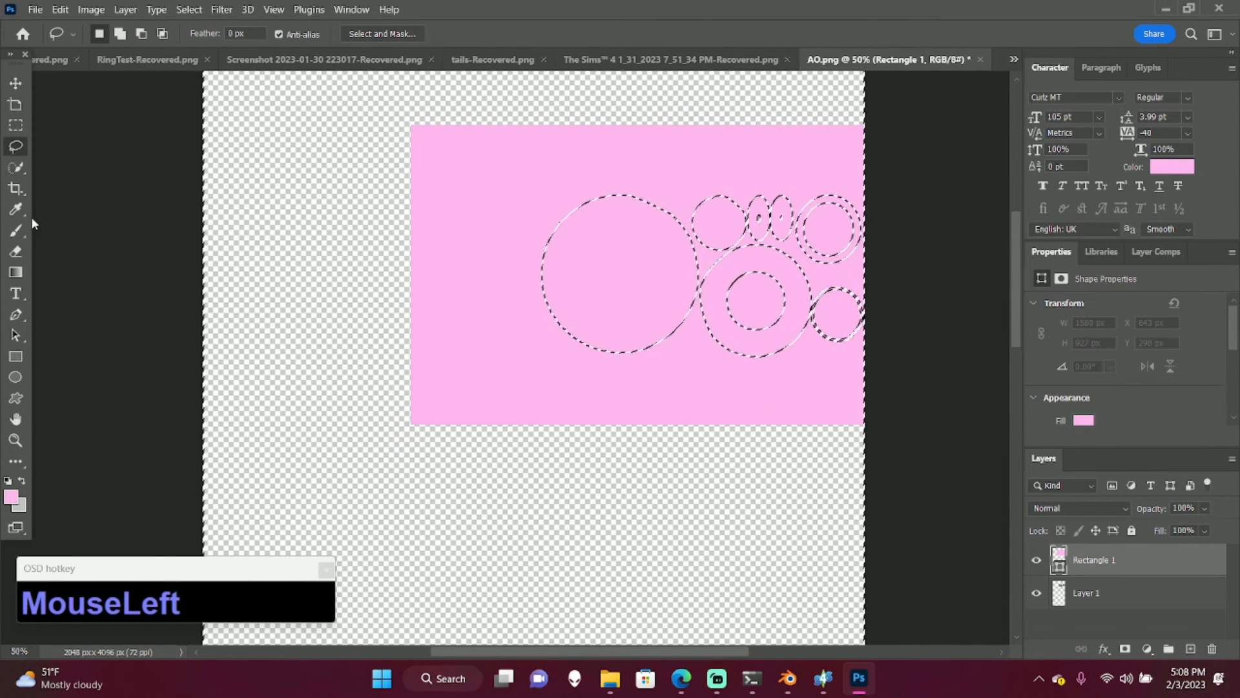
click(15, 251)
click(445, 171)
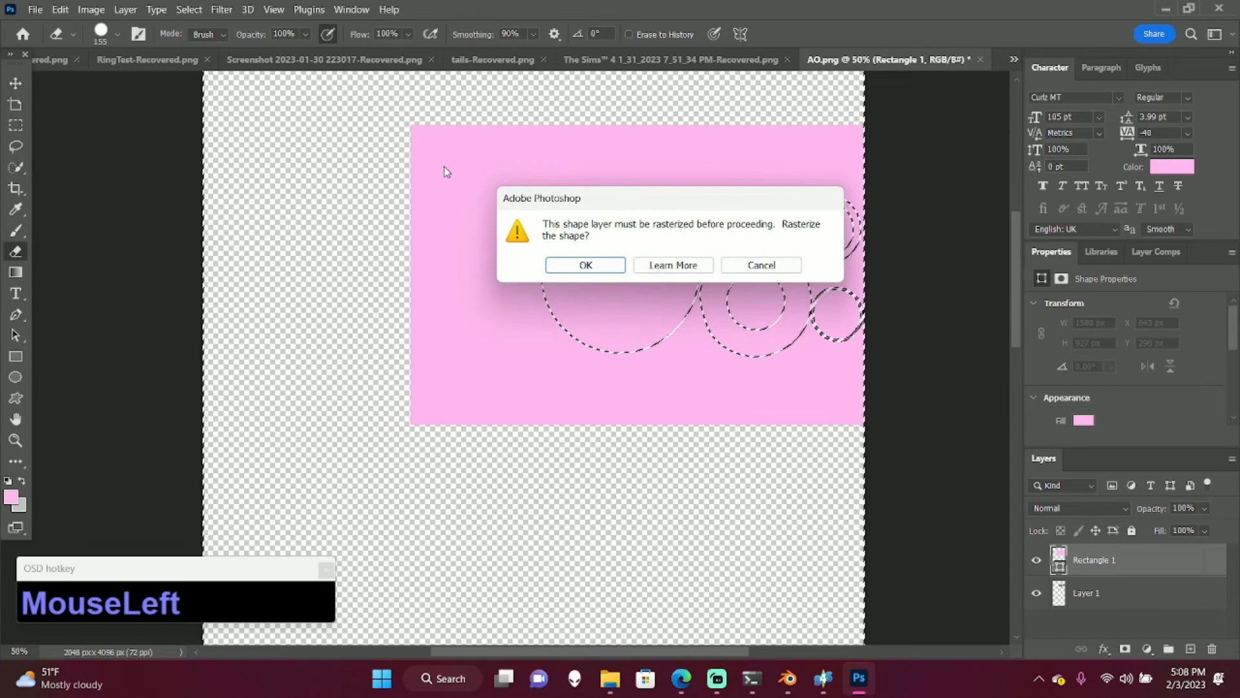
key(Return)
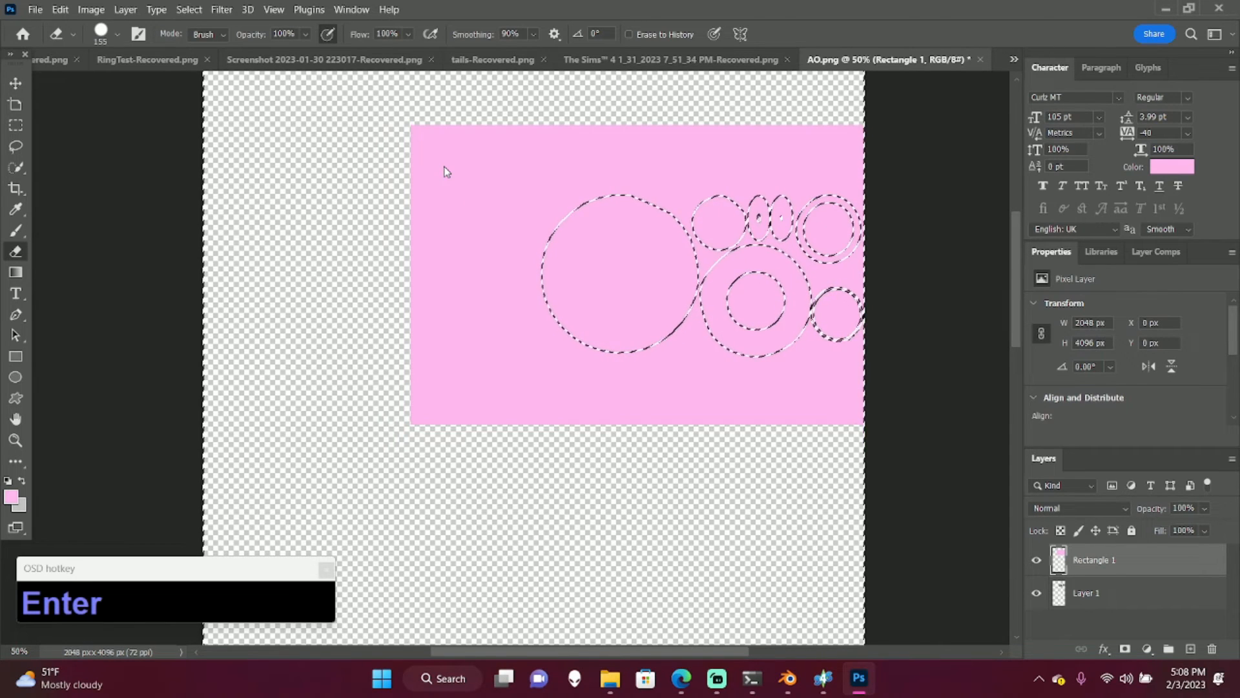
click(443, 166)
key(Delete)
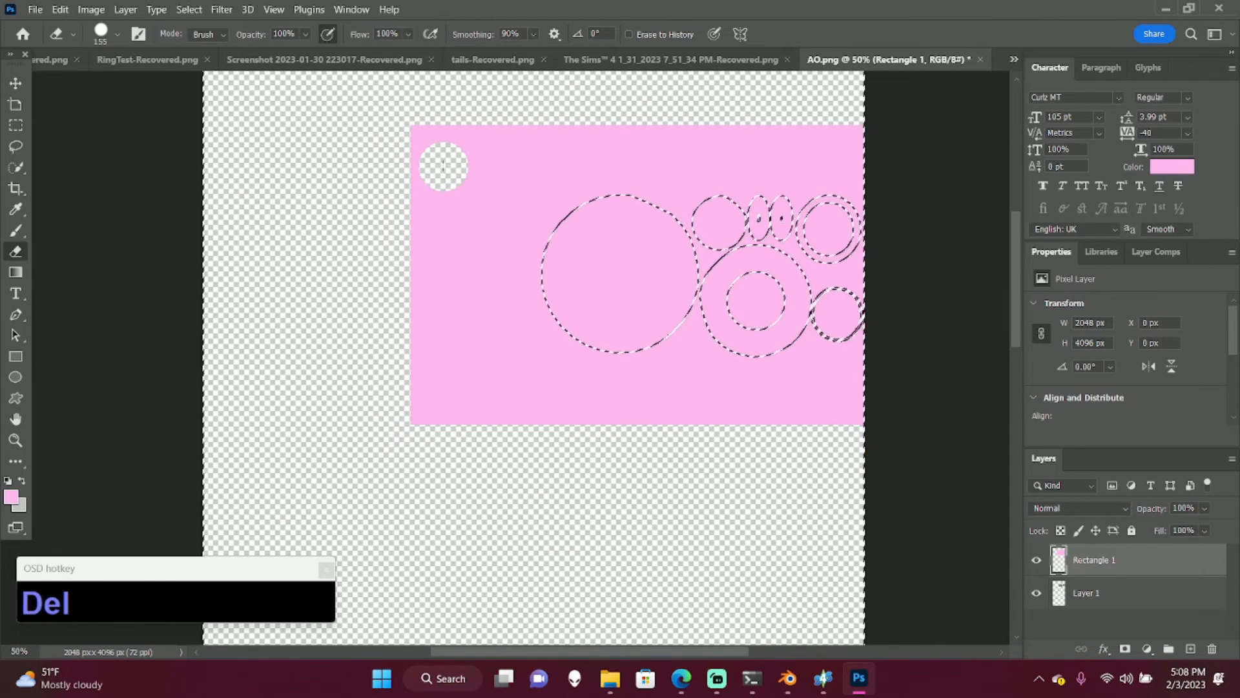
key(ctrl+d)
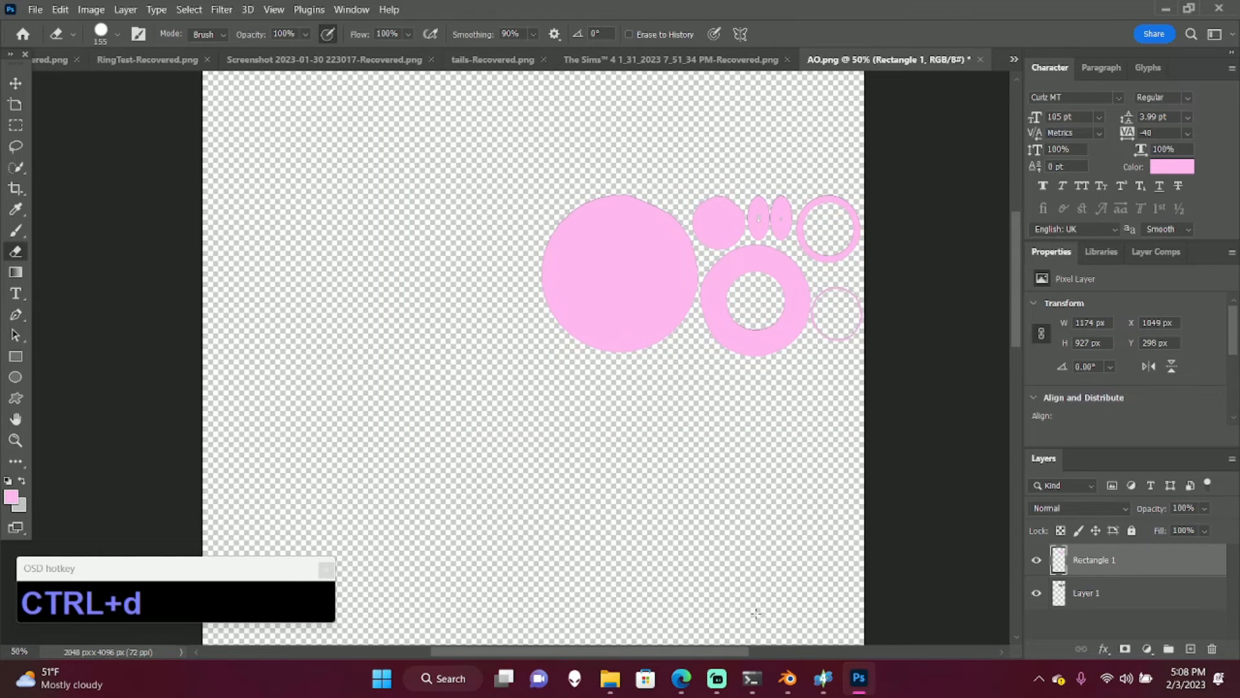
- Switch to Blender and select the hat's linked parts in Edit Mode to identify which UV islands belong to the band
click(787, 678)
scroll(448, 363, up, 2)
middle_drag(421, 202, 349, 502)
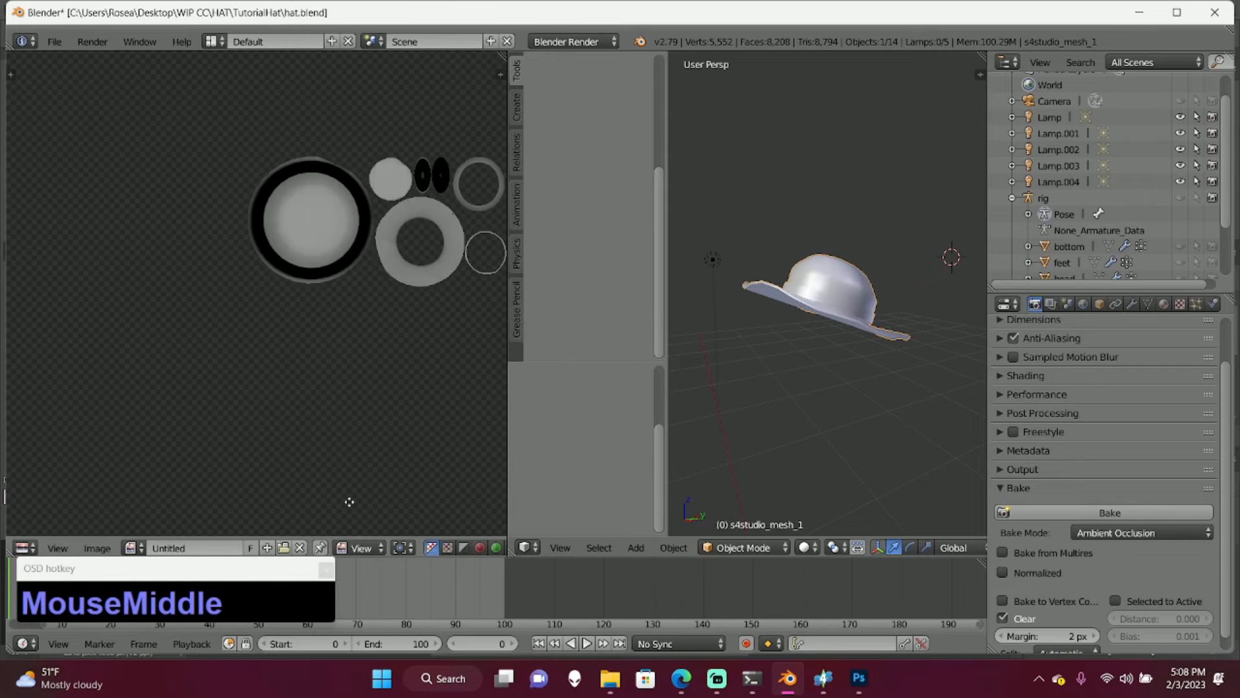
scroll(397, 158, up, 1)
key(Tab)
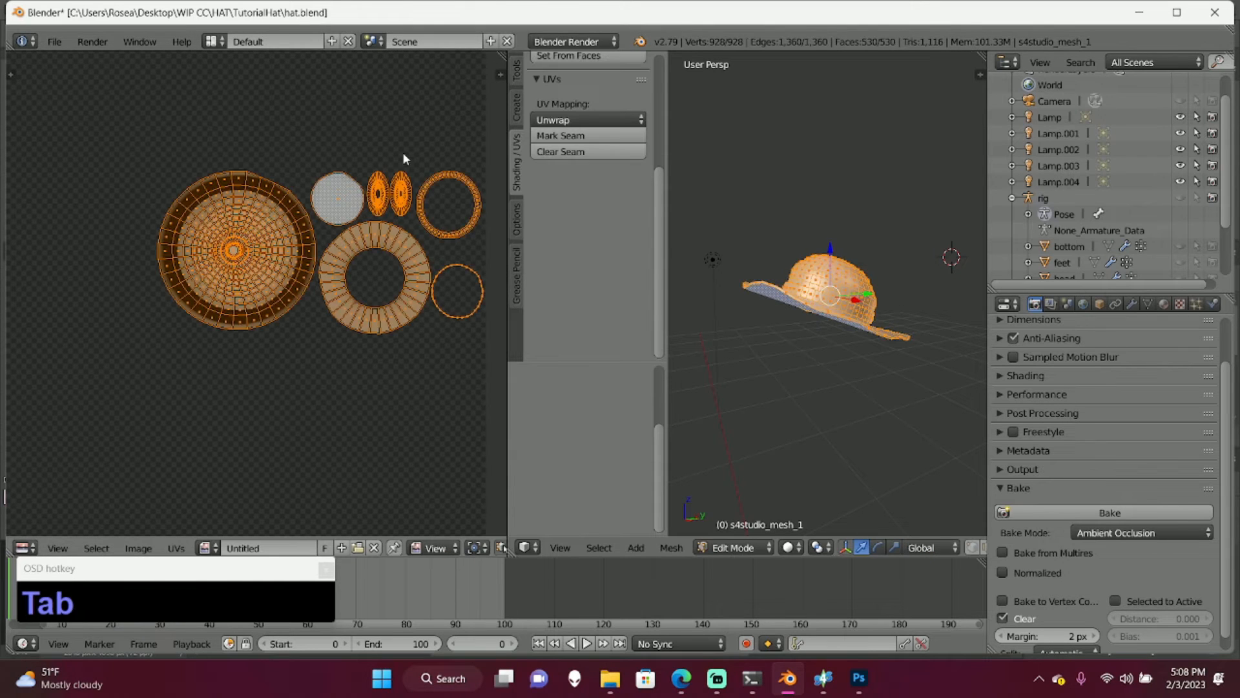
scroll(407, 213, up, 1)
middle_drag(424, 251, 271, 277)
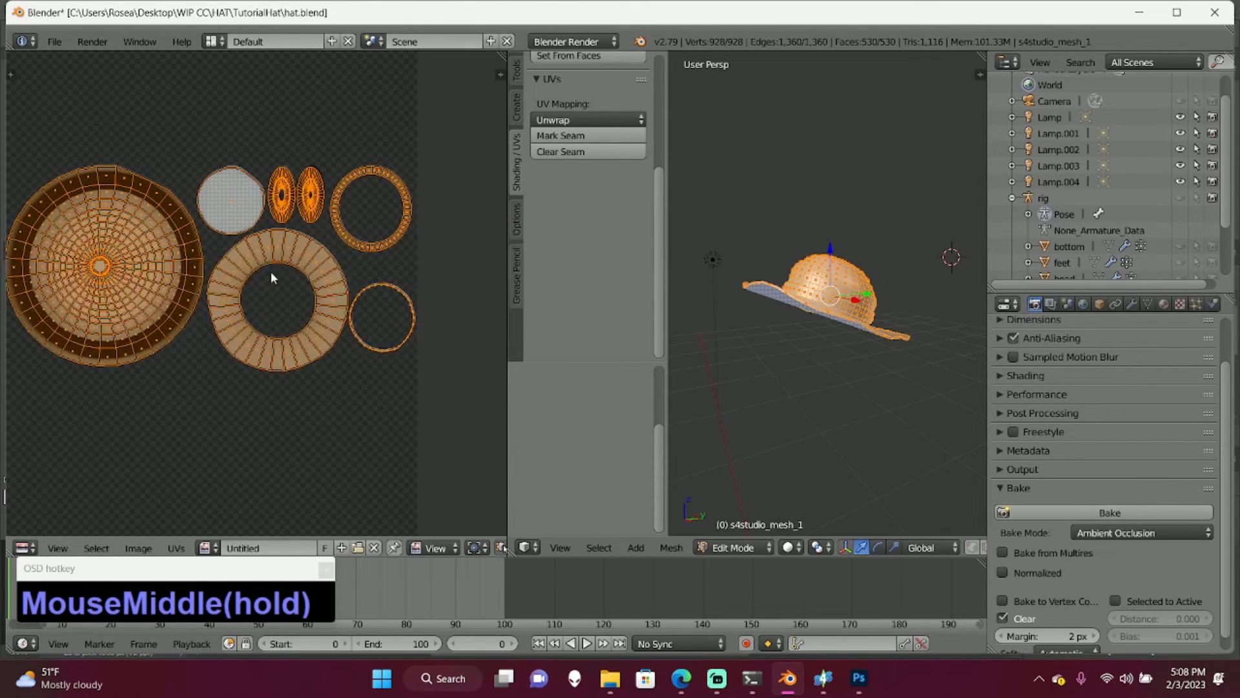
key(a)
middle_drag(730, 219, 736, 258)
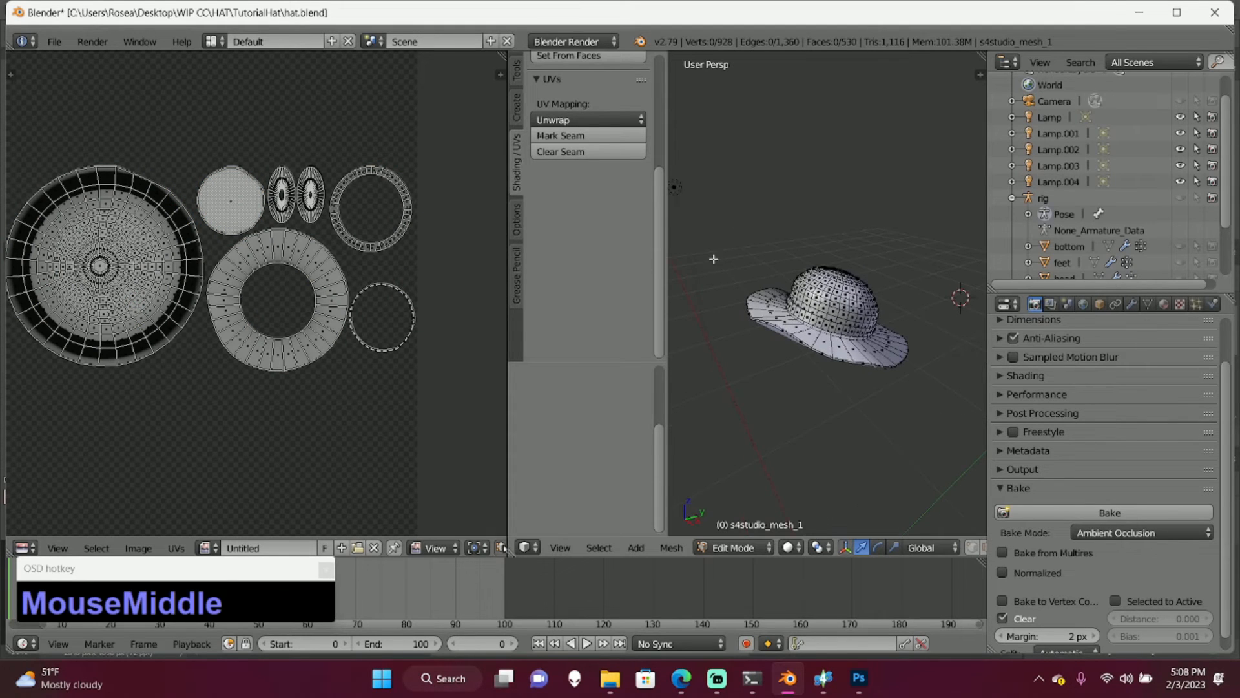
key(l)
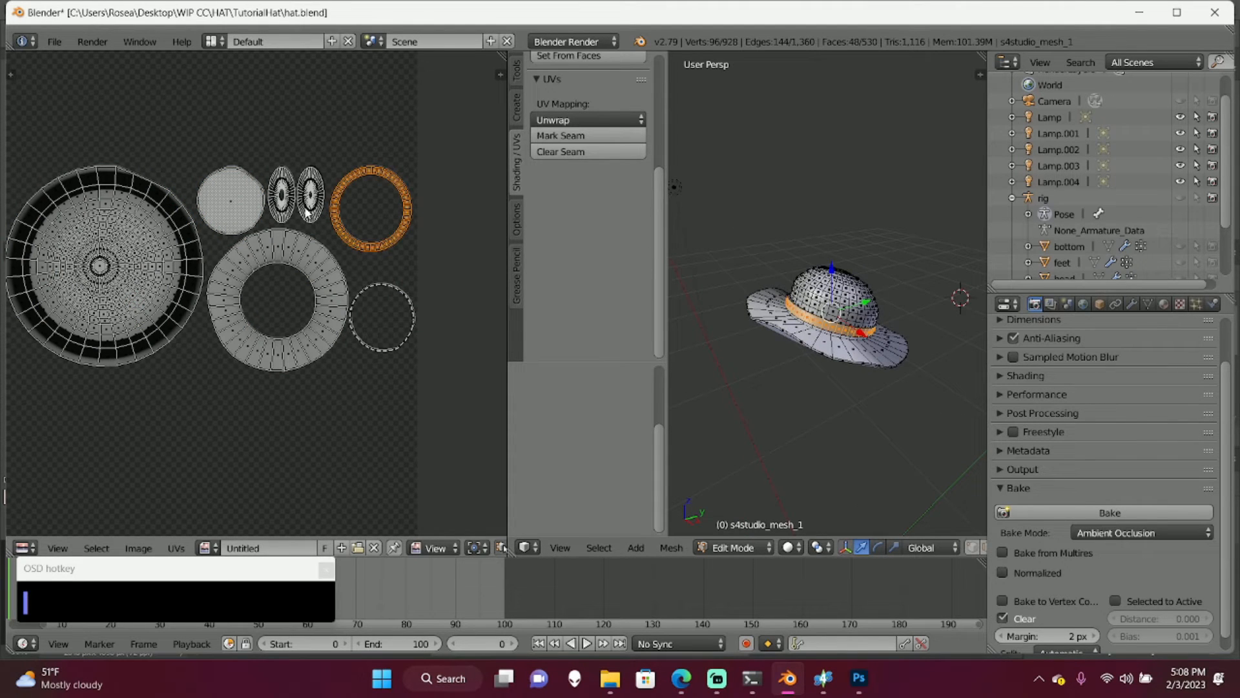
click(824, 678)
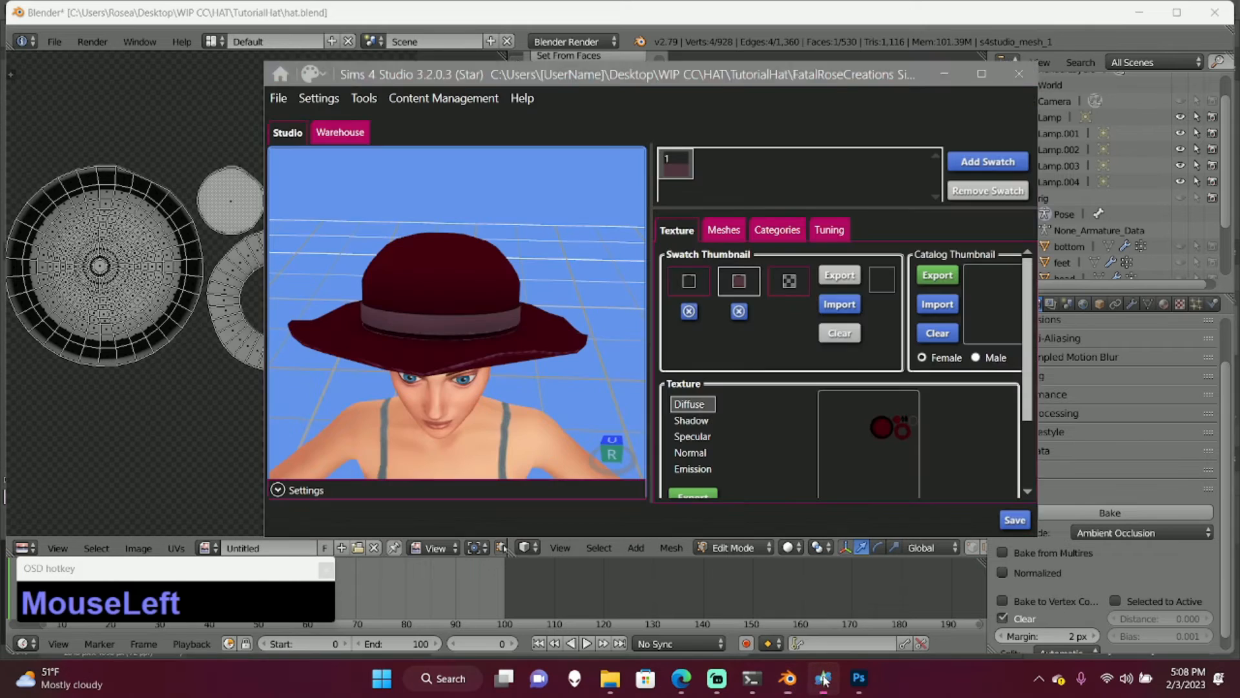
- Switch back to Photoshop and fill the band's two small ovals and two thin rings with light cyan using the Paint Bucket
click(859, 678)
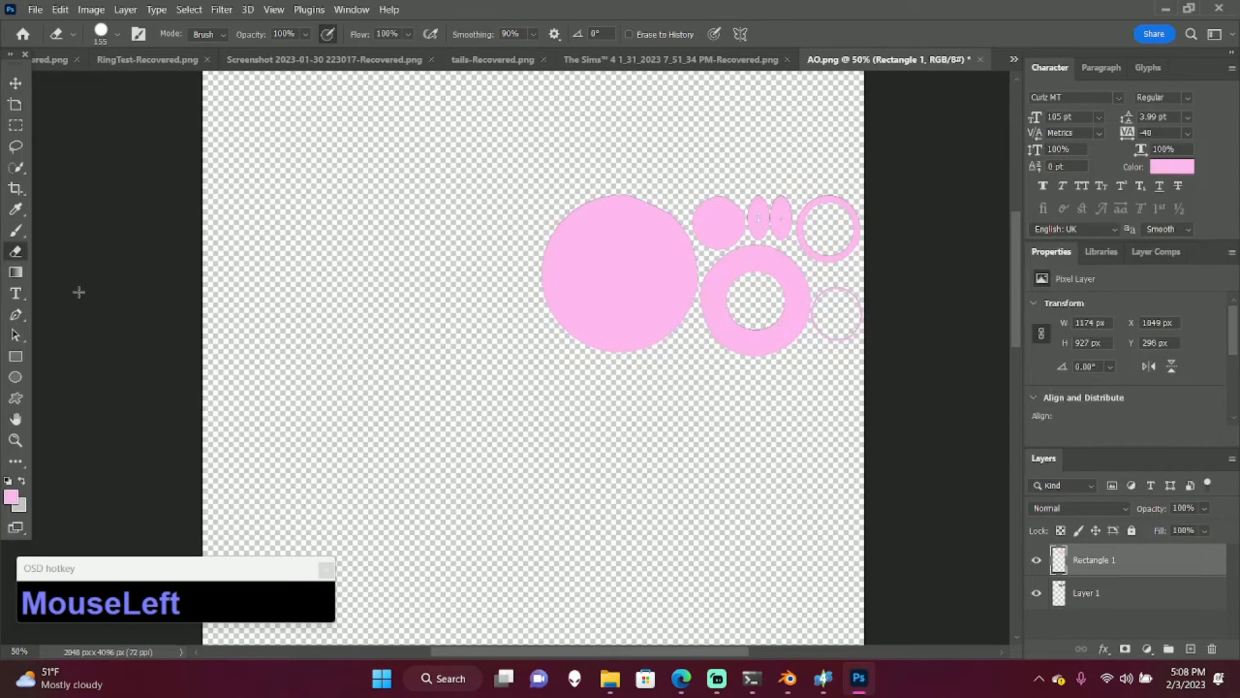
click(12, 498)
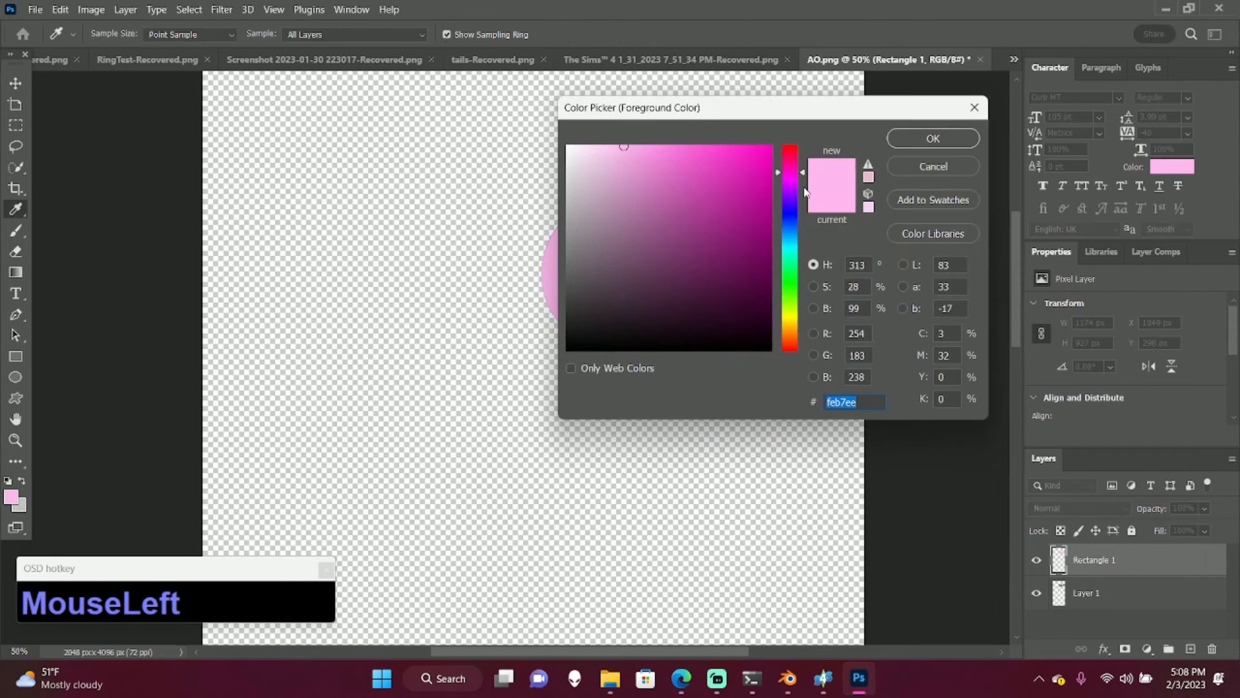
click(790, 252)
drag(628, 157, 618, 146)
click(919, 141)
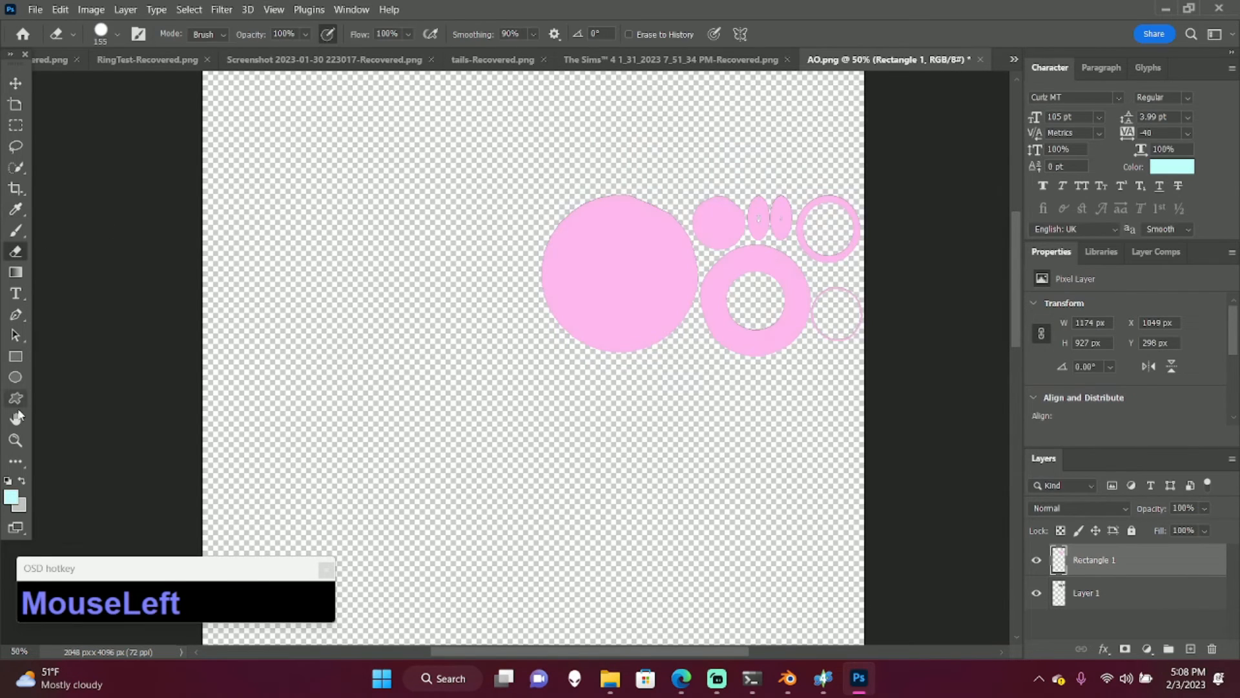
click(17, 460)
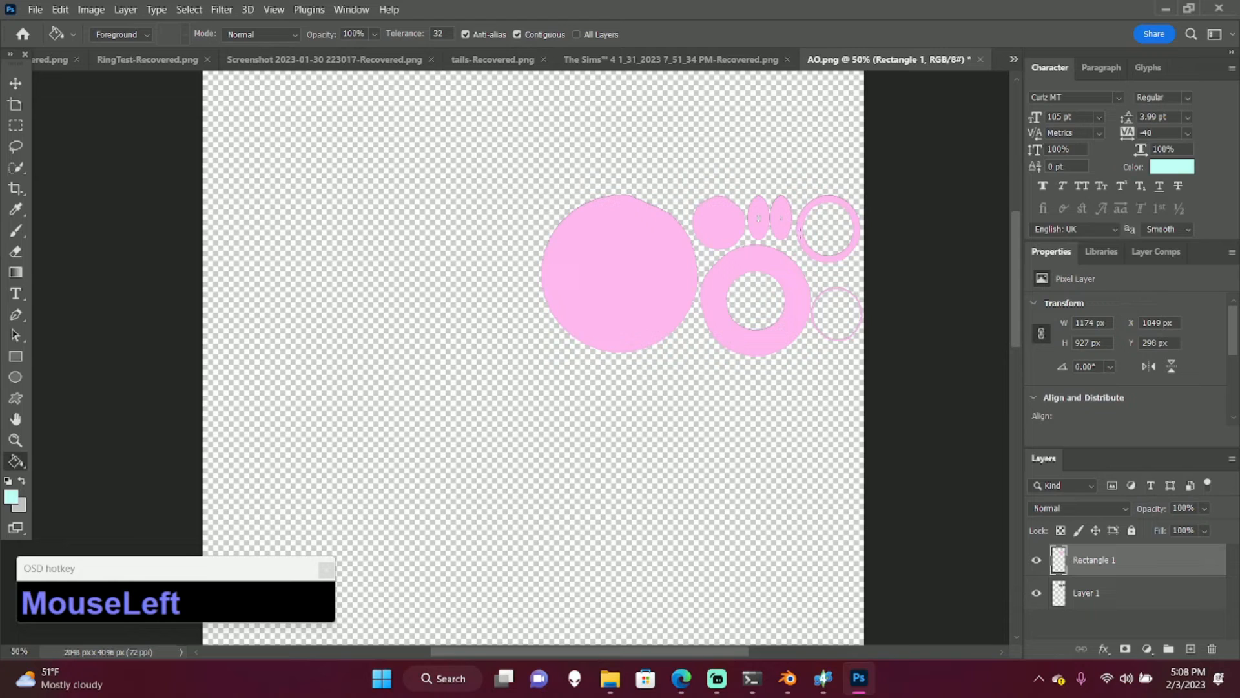
click(799, 227)
click(780, 226)
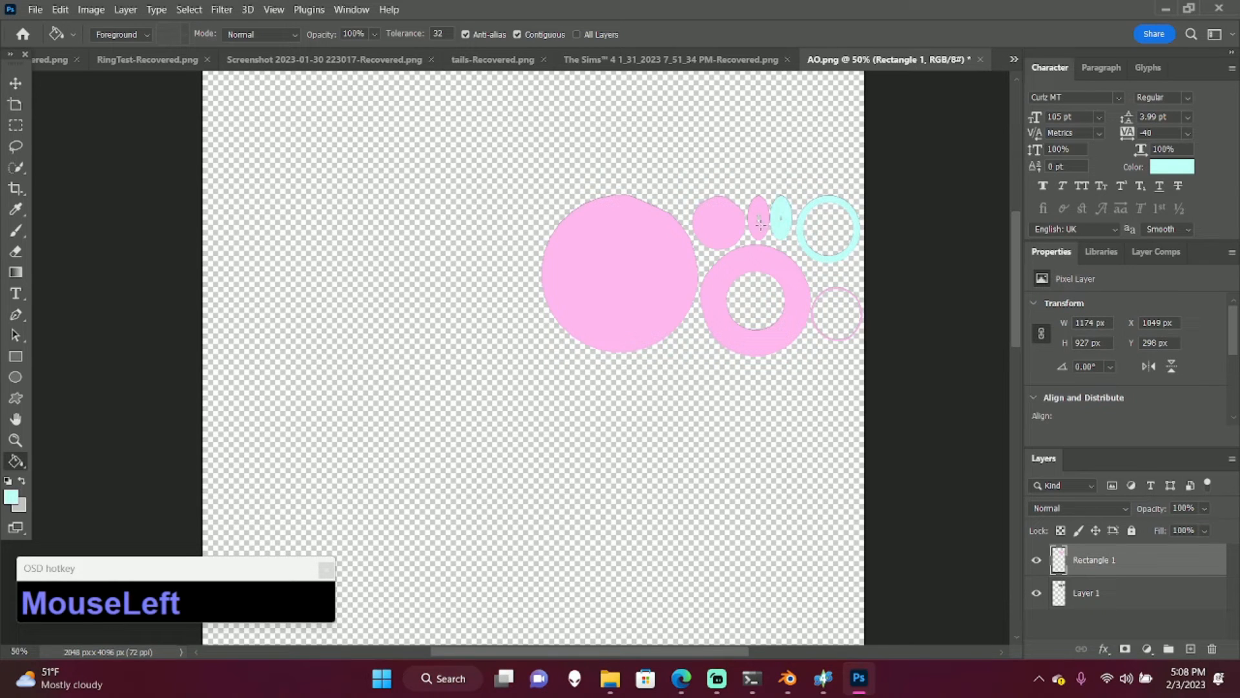
click(759, 219)
click(816, 301)
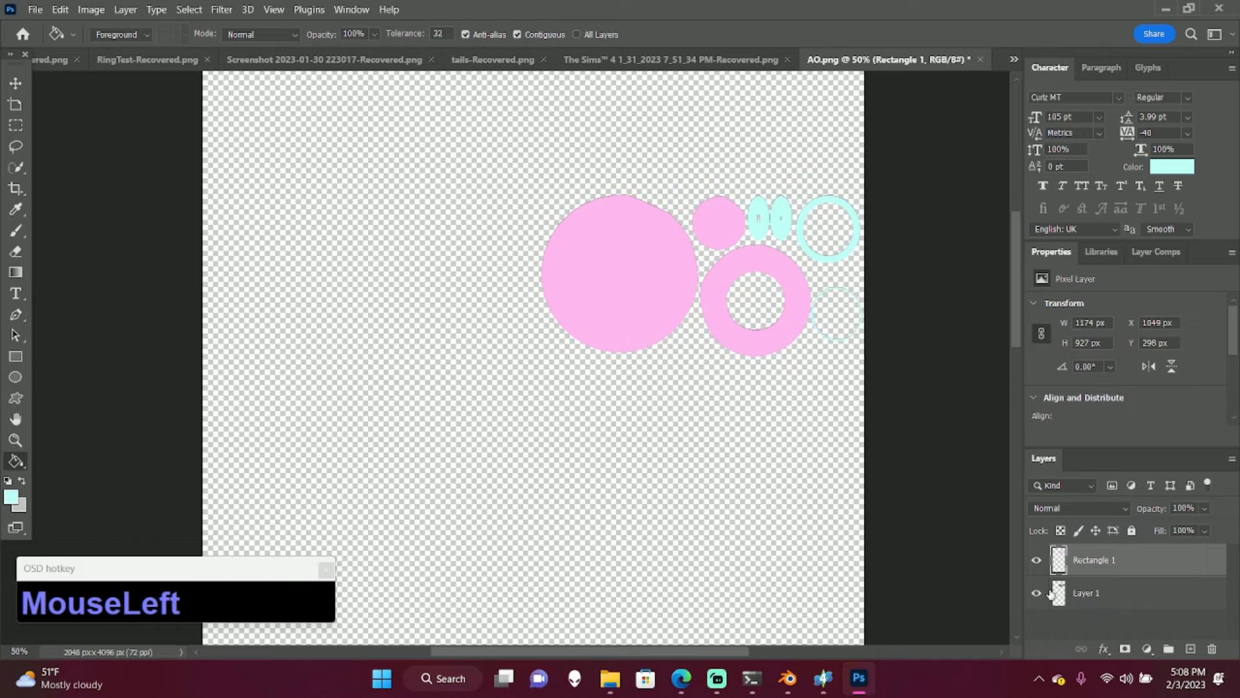
- Move Rectangle 1 below Layer 1 and set Layer 1's blend mode to Soft Light
drag(1075, 564, 1075, 607)
click(1091, 560)
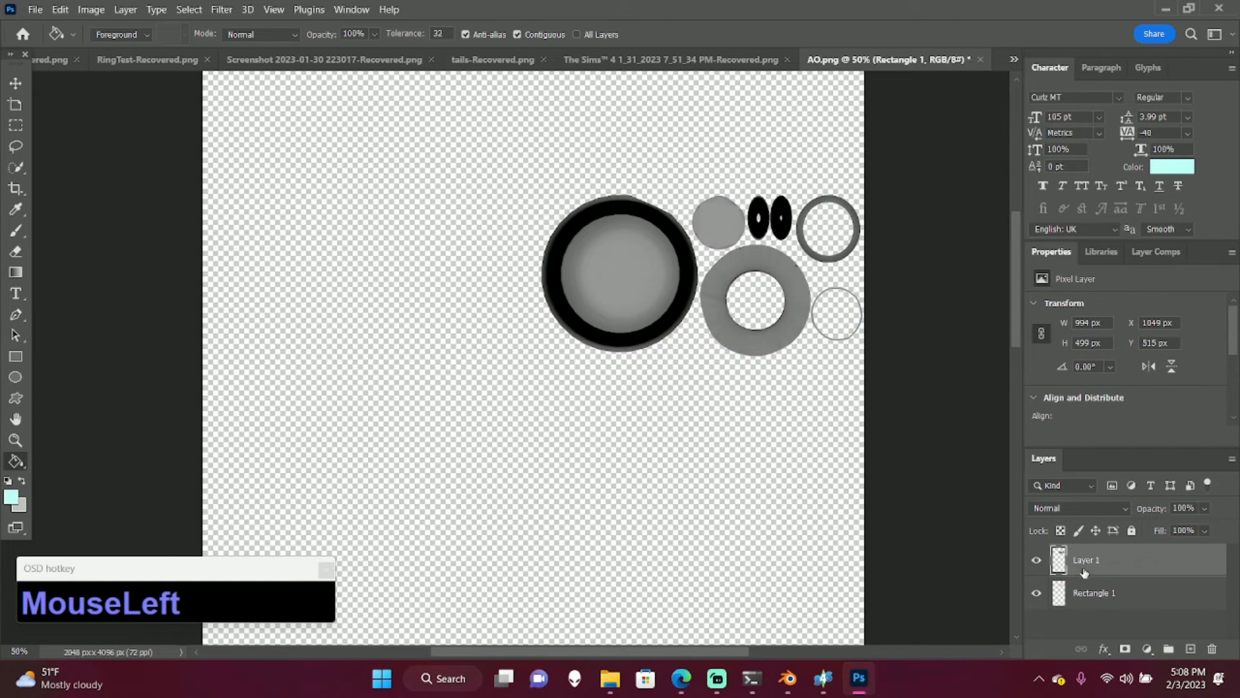
click(1126, 508)
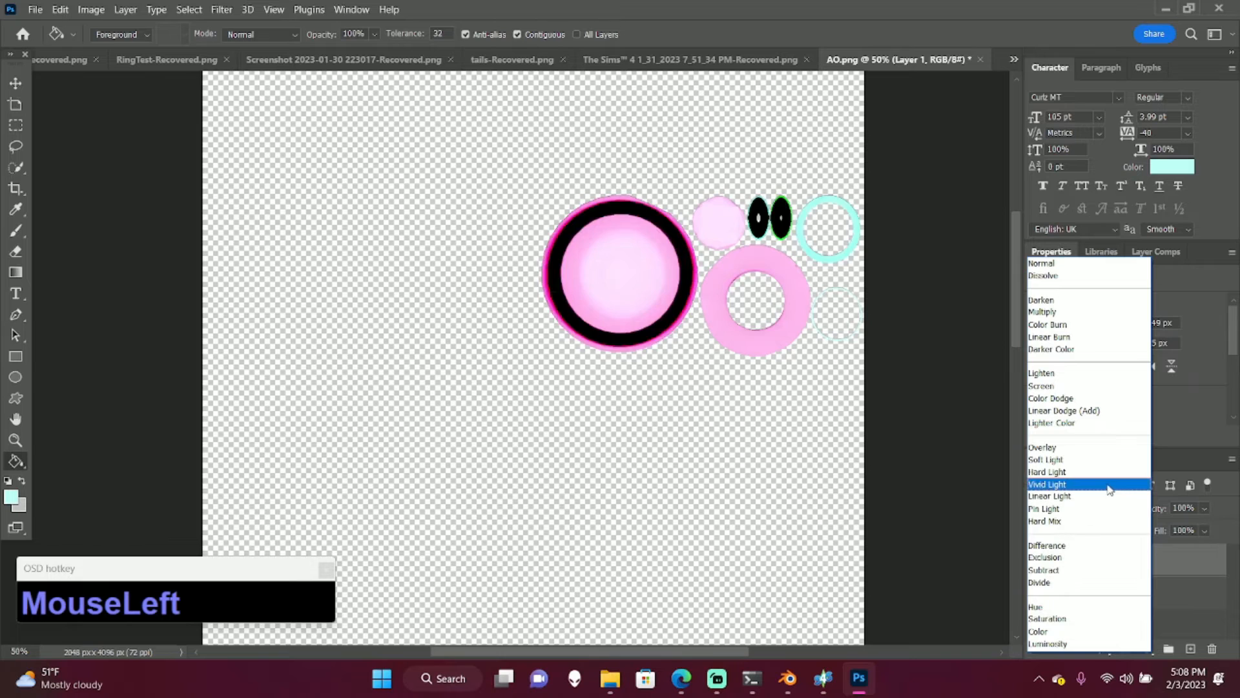
click(1059, 460)
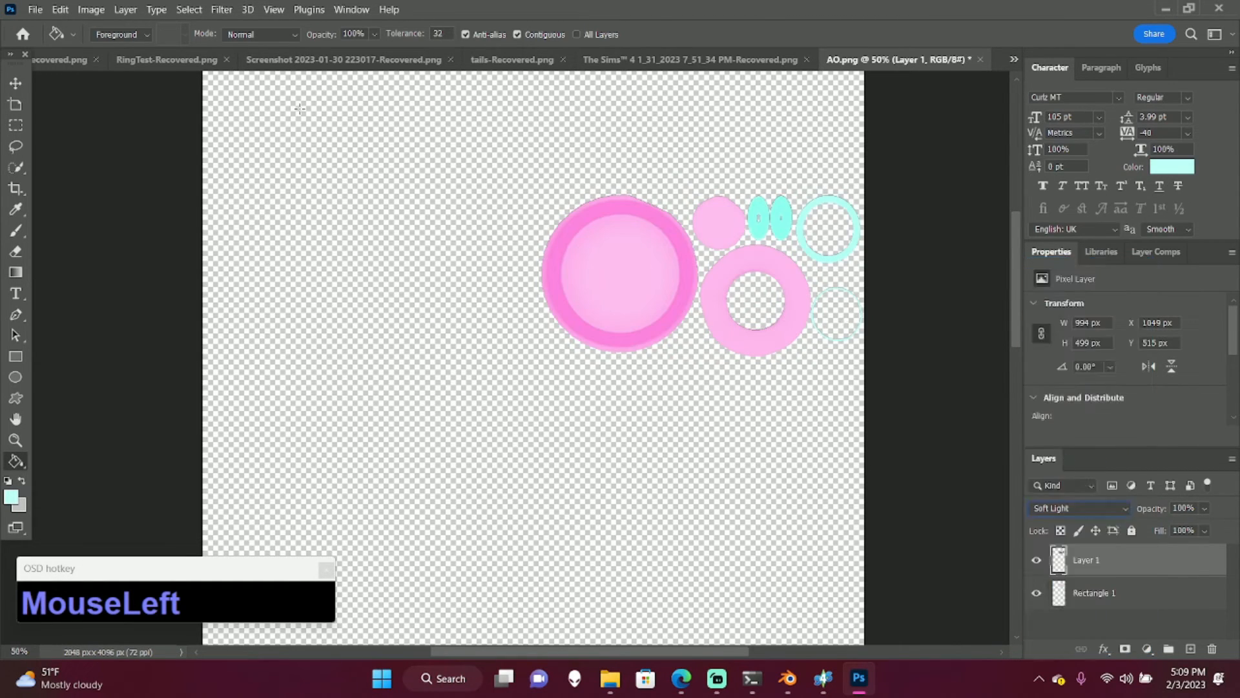
- Export the recoloured hat texture as TESTER into the TutorialHat folder
click(32, 11)
mouse_move(65, 280)
click(242, 280)
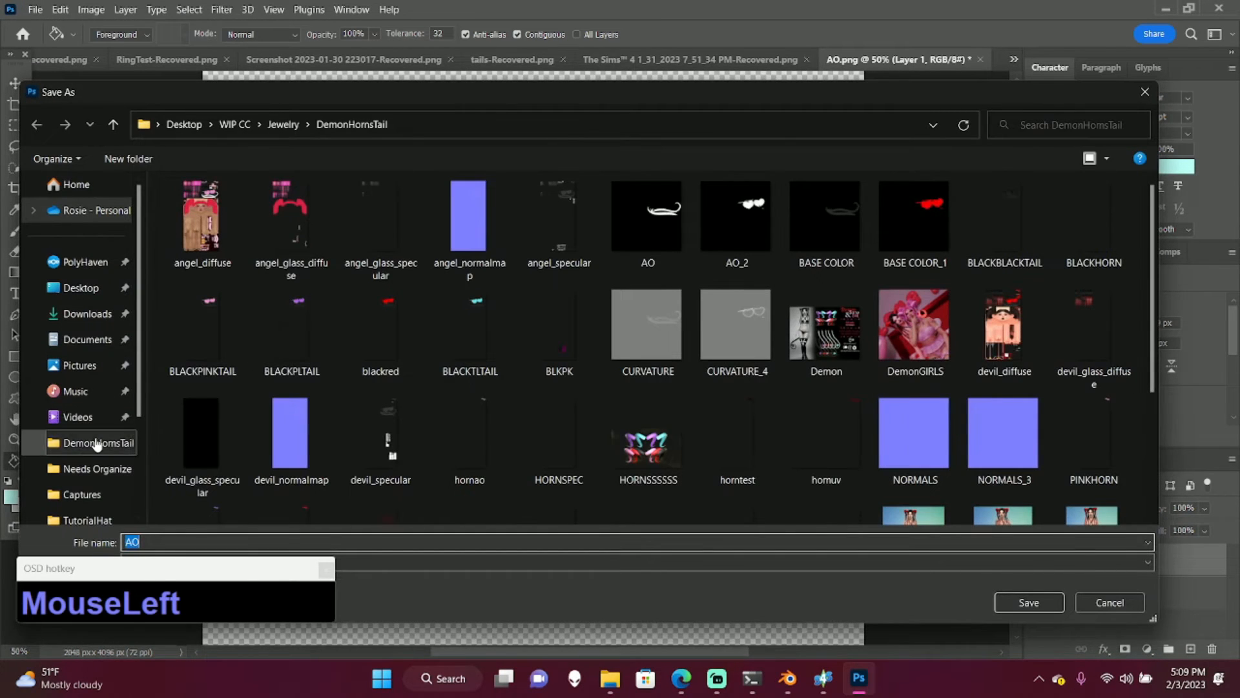
scroll(96, 444, down, 1)
click(84, 495)
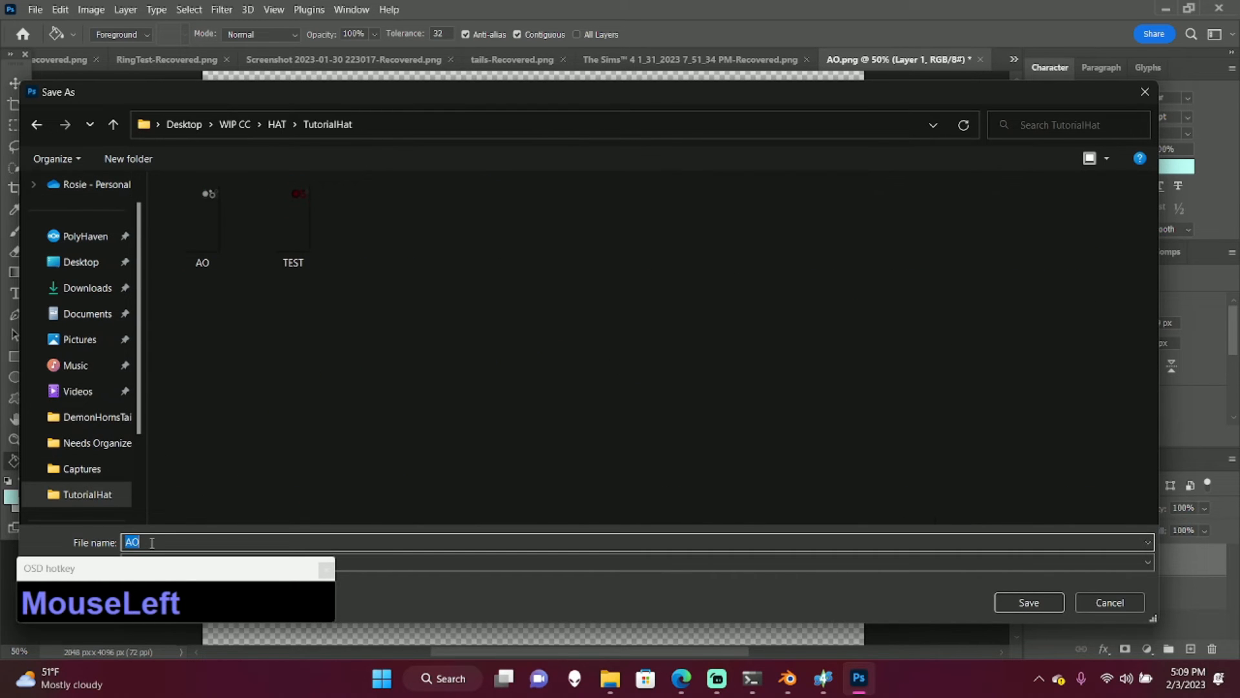
text(TESTER)
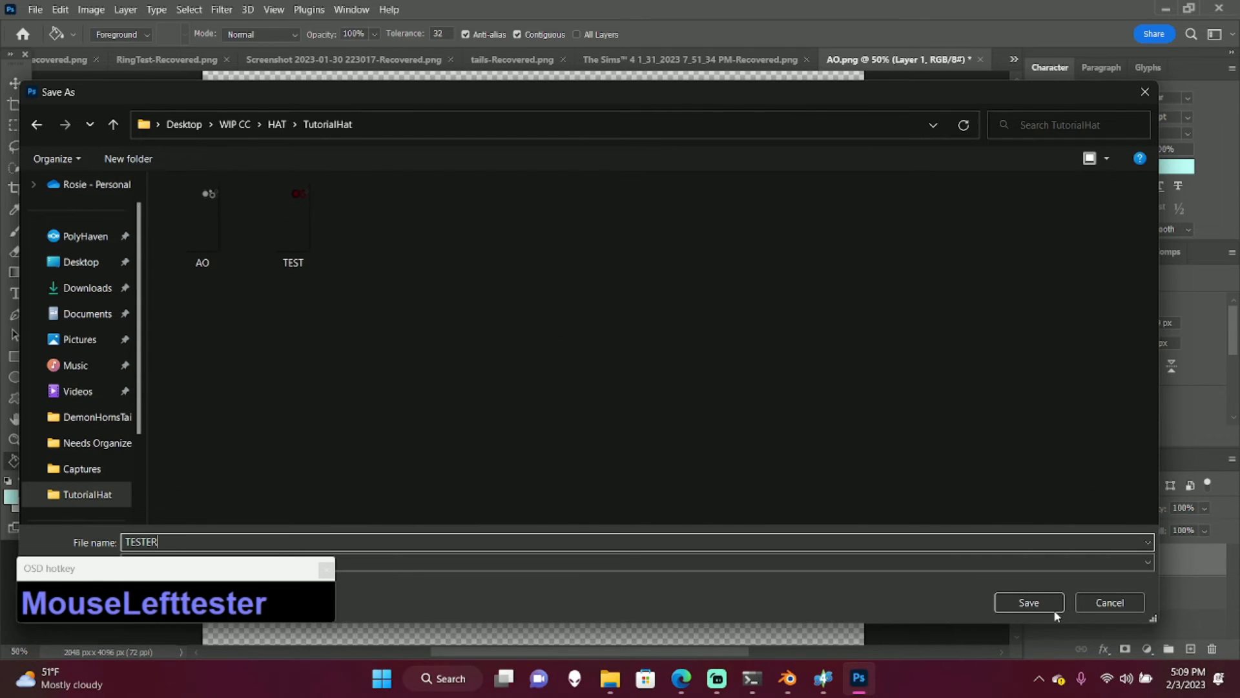
click(1047, 609)
- Switch to Sims 4 Studio, add a second swatch, and import TESTER as its diffuse texture
click(823, 677)
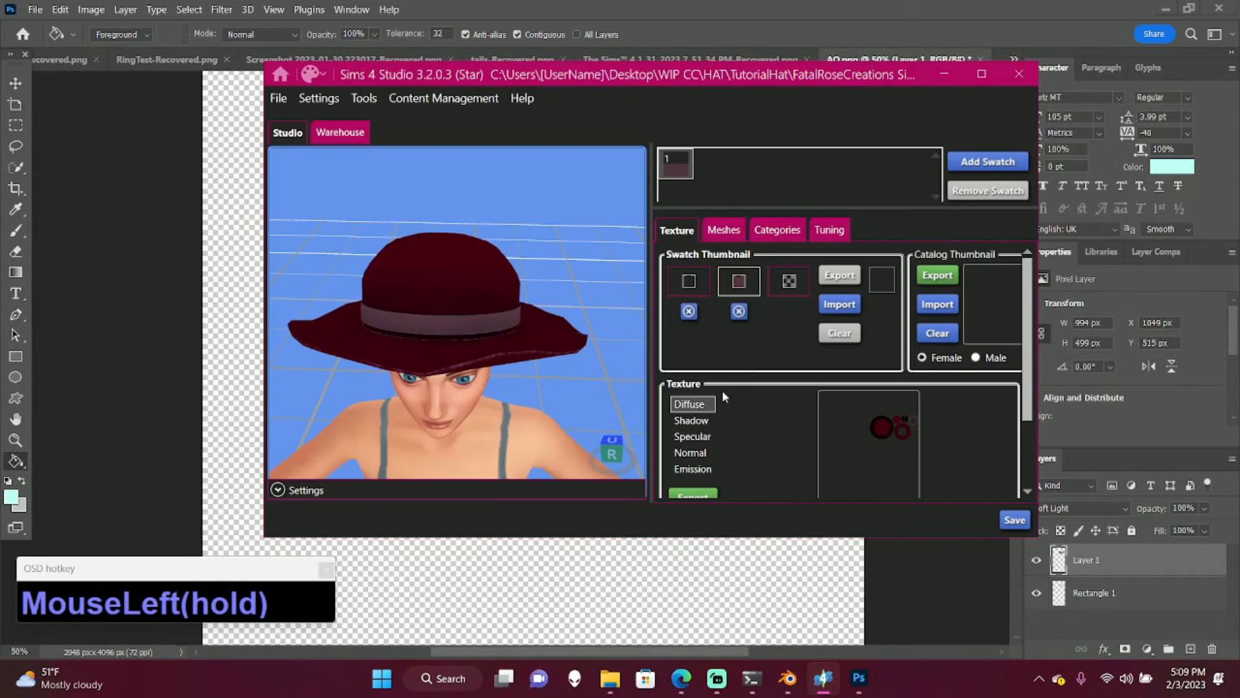
scroll(722, 390, down, 2)
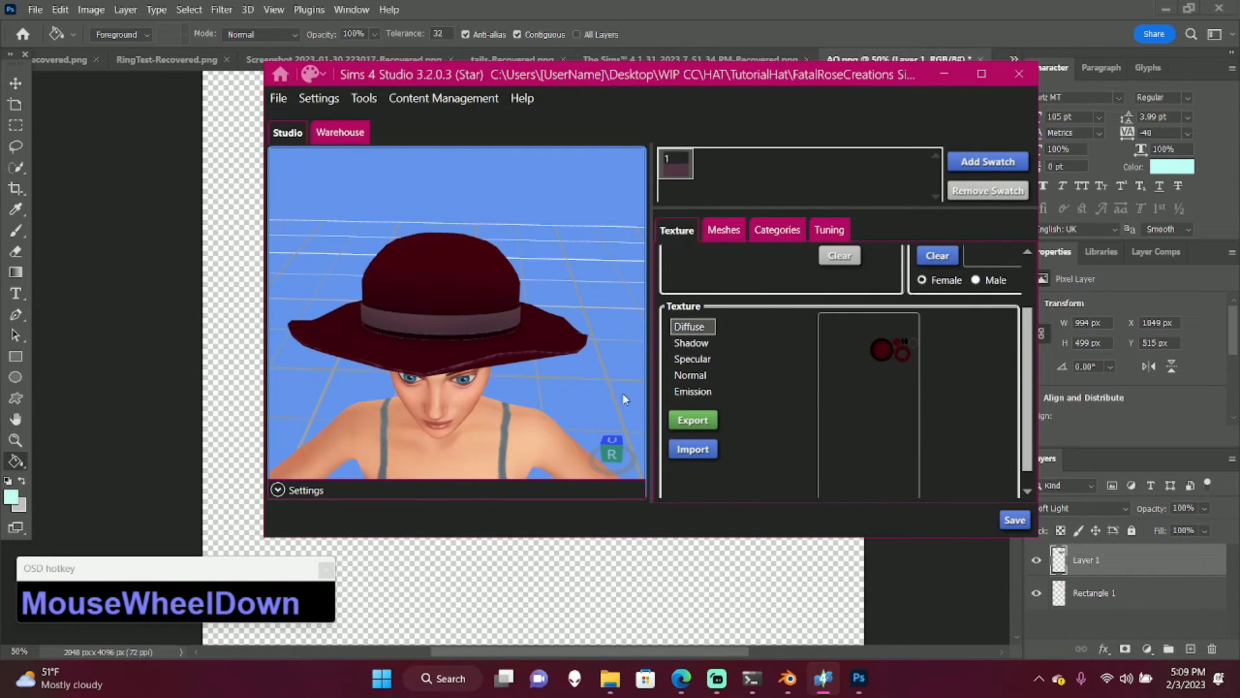
scroll(742, 323, up, 2)
click(988, 161)
scroll(719, 412, down, 3)
click(693, 427)
double_click(341, 130)
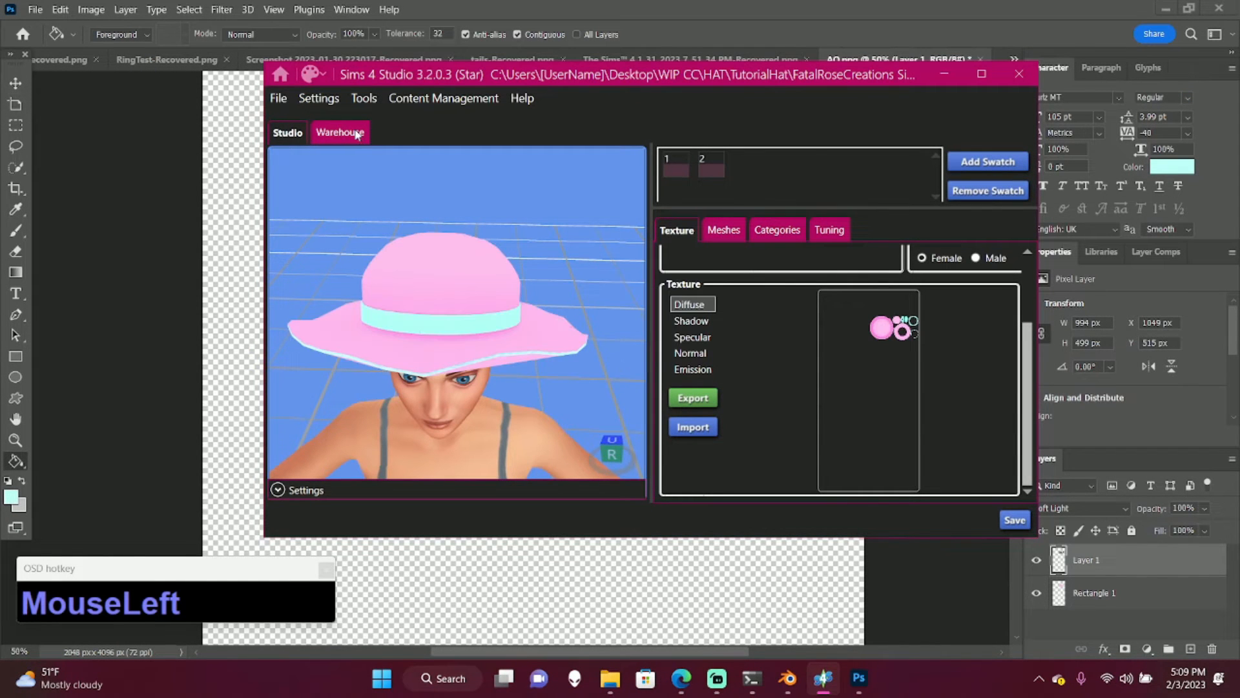
- Check the pink hat from a lower angle and tag the new swatch's colour as Pink
right_drag(491, 251, 546, 184)
scroll(546, 185, down, 1)
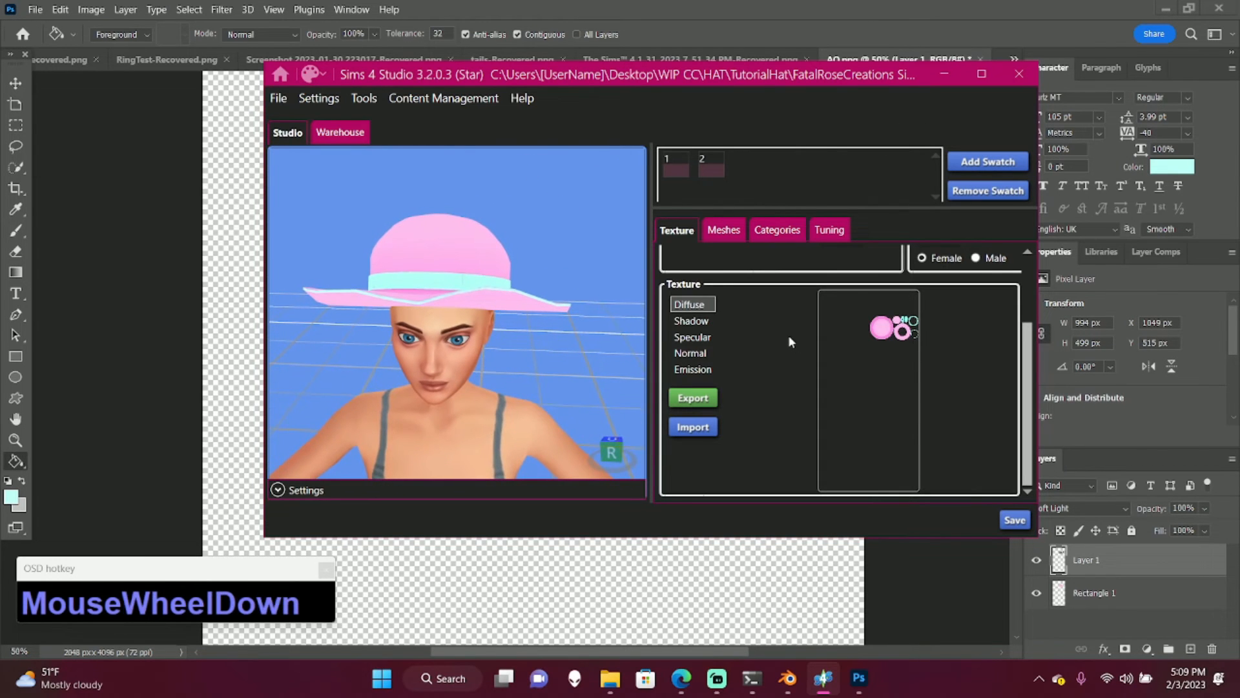
scroll(789, 335, up, 2)
click(724, 229)
click(676, 231)
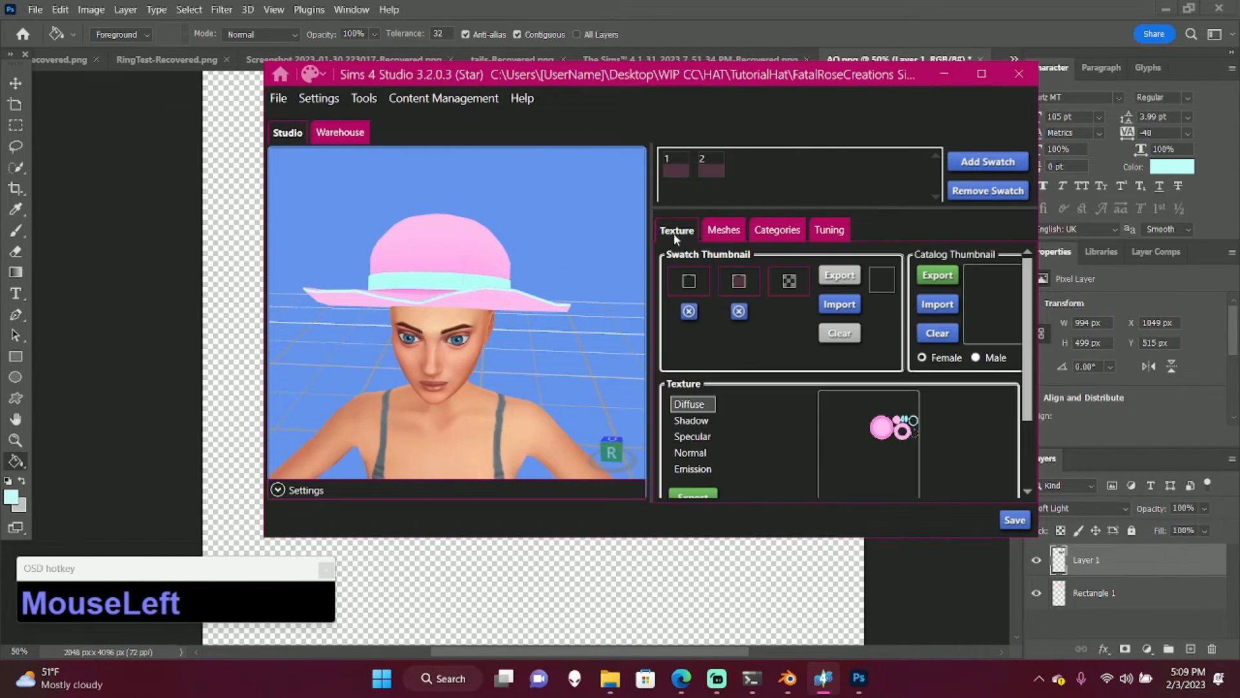
click(780, 234)
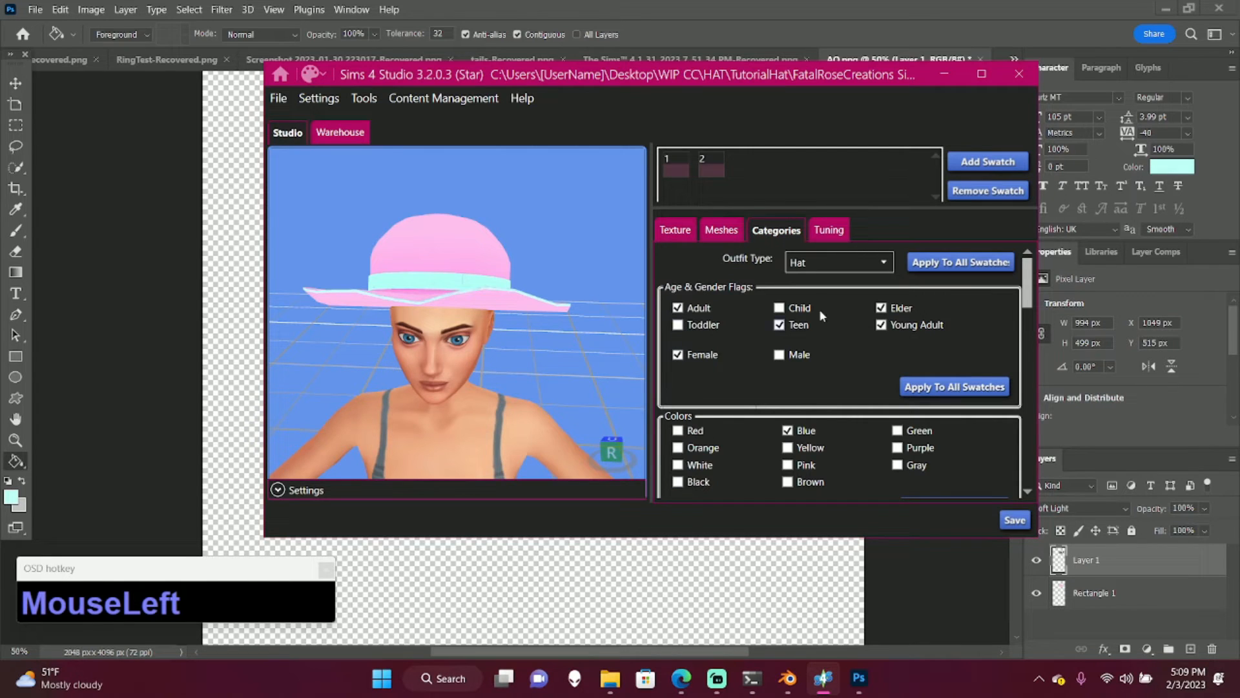
scroll(876, 349, down, 2)
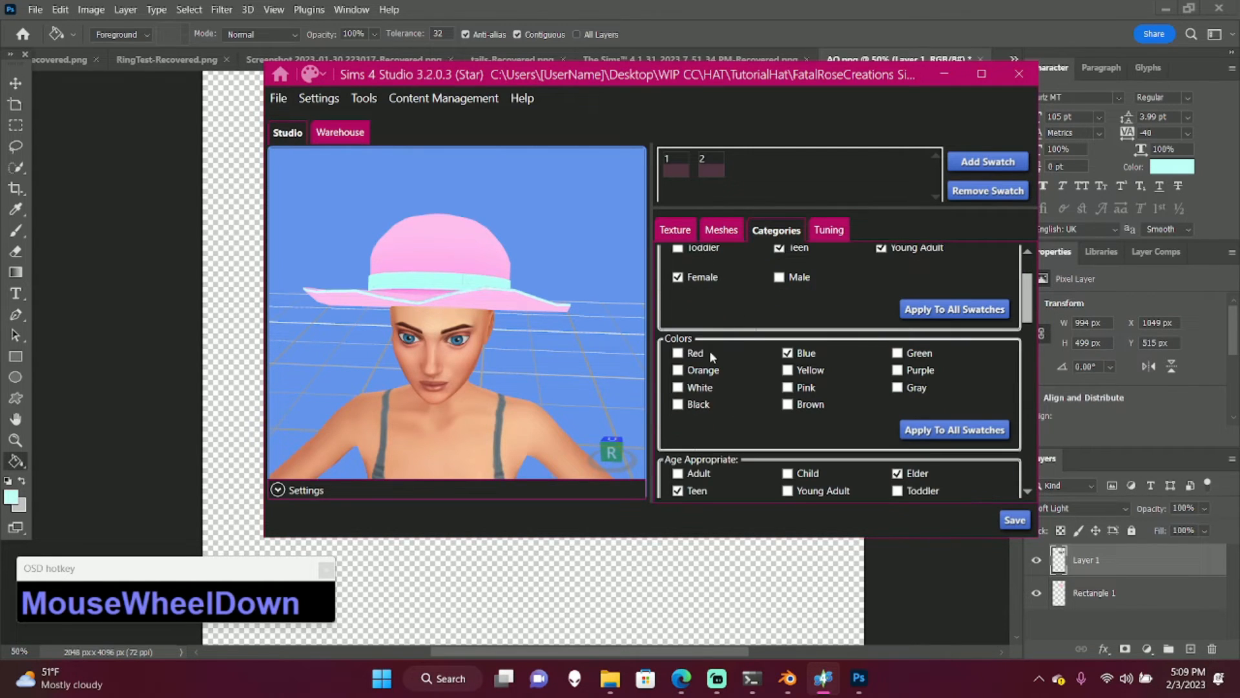
click(801, 390)
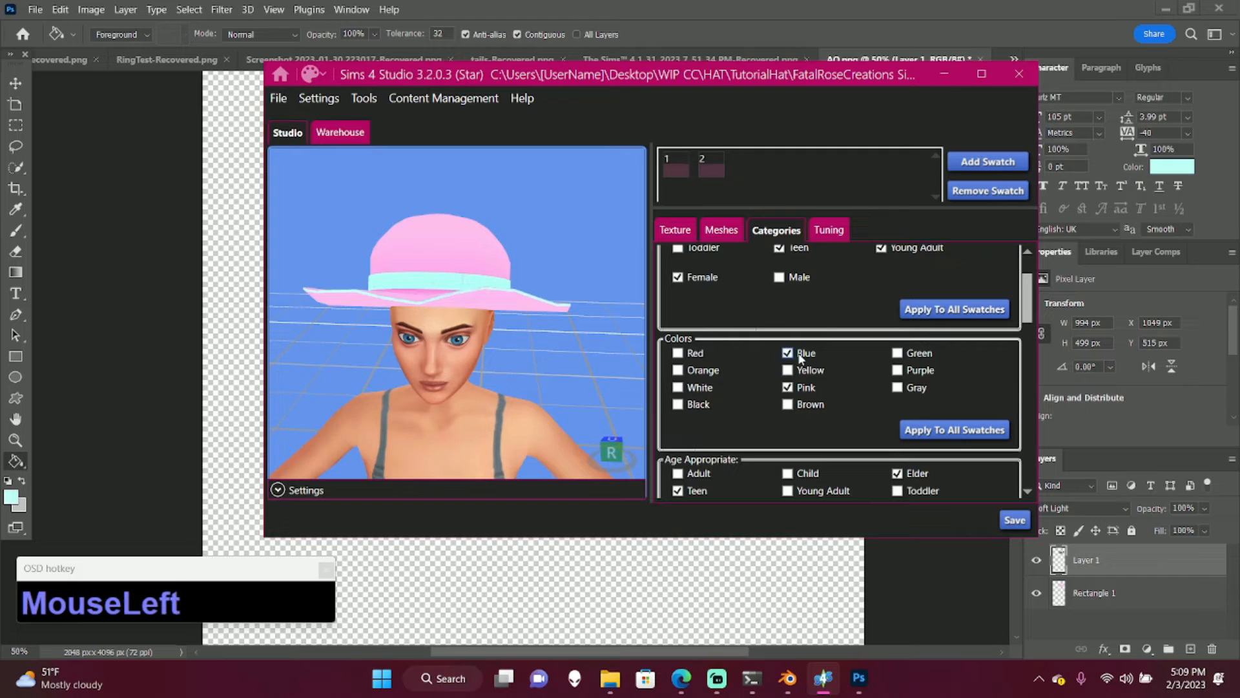
- Mark the hat as age appropriate for Adult and Young Adult too, applying this to all swatches
scroll(875, 381, down, 2)
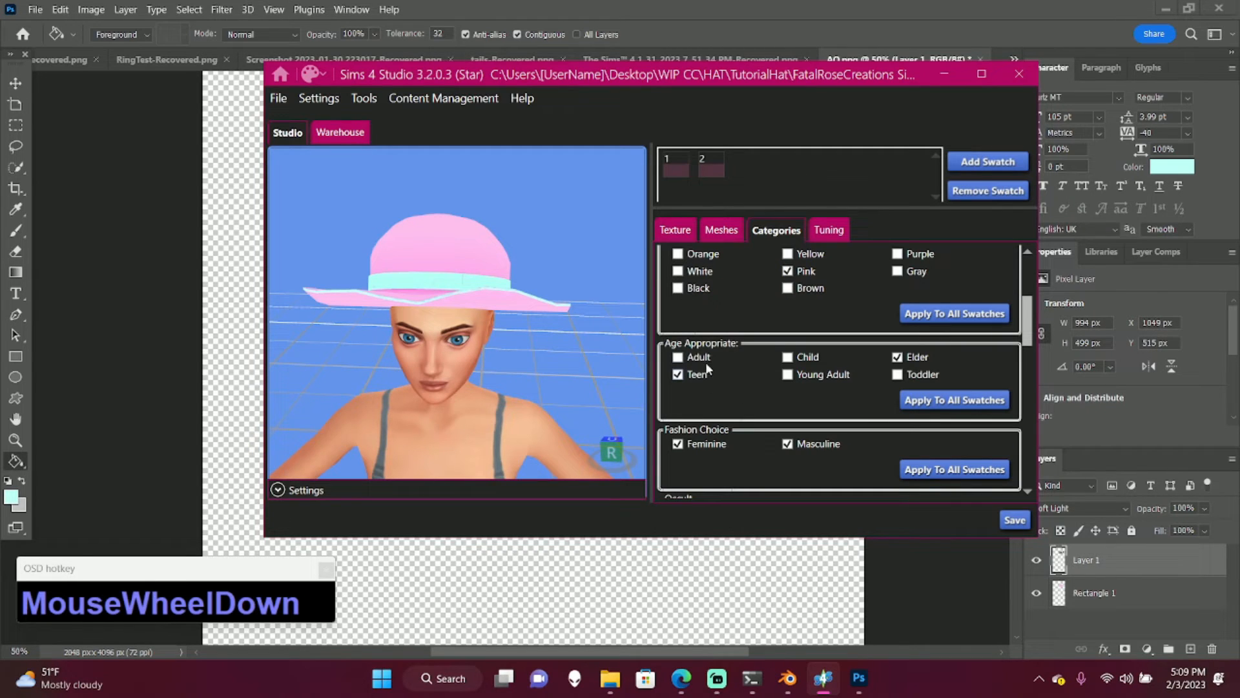
click(688, 357)
click(931, 396)
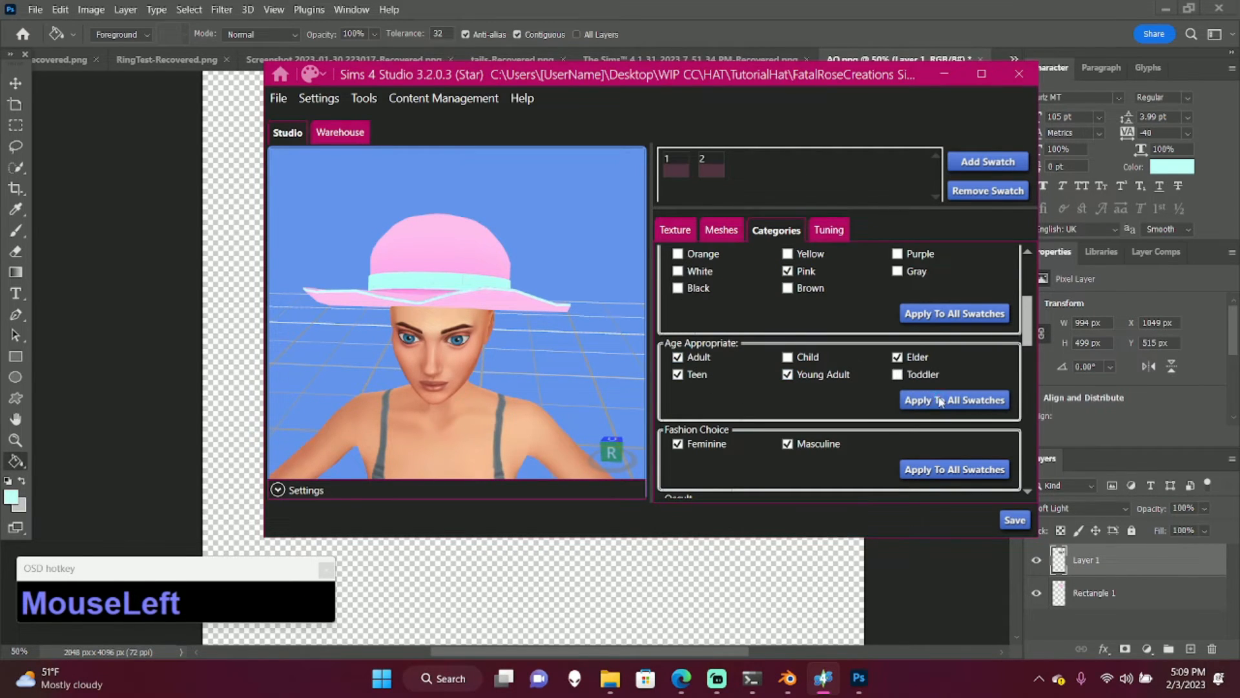
click(711, 391)
click(679, 388)
- Add Athletic, Swimwear, Hot Weather, Formal and Party to the hat's outfit types and apply them to all swatches
scroll(688, 376, down, 2)
scroll(689, 382, down, 3)
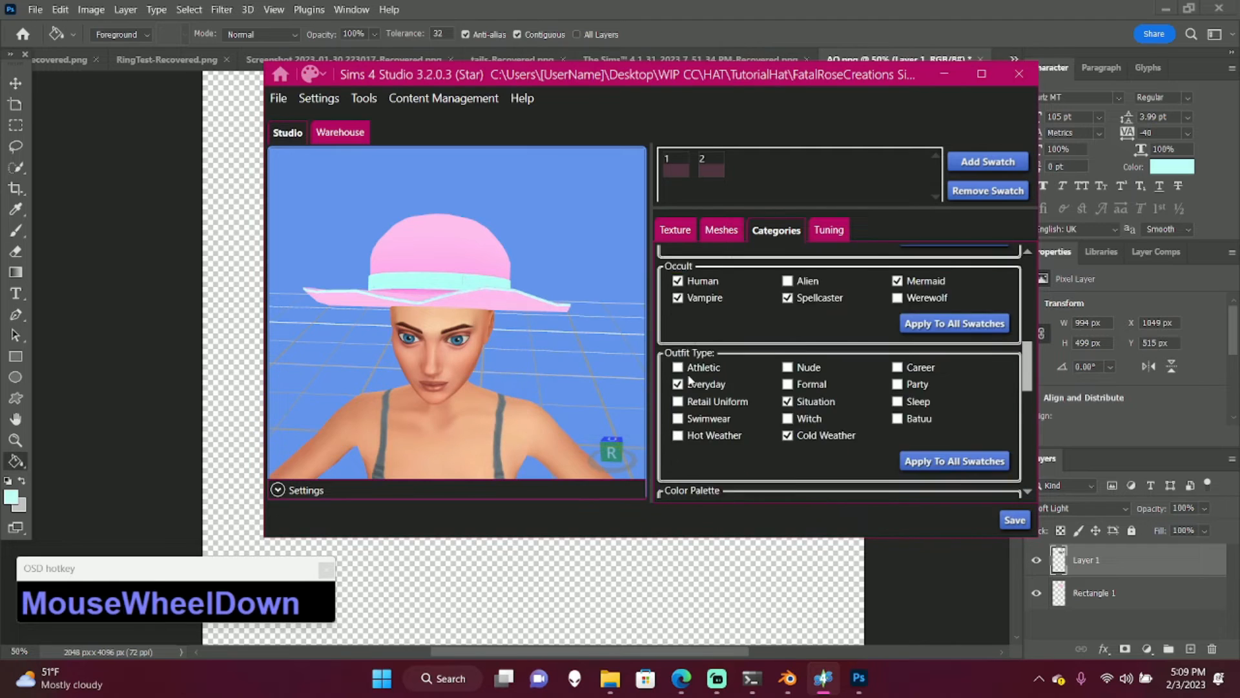
click(711, 349)
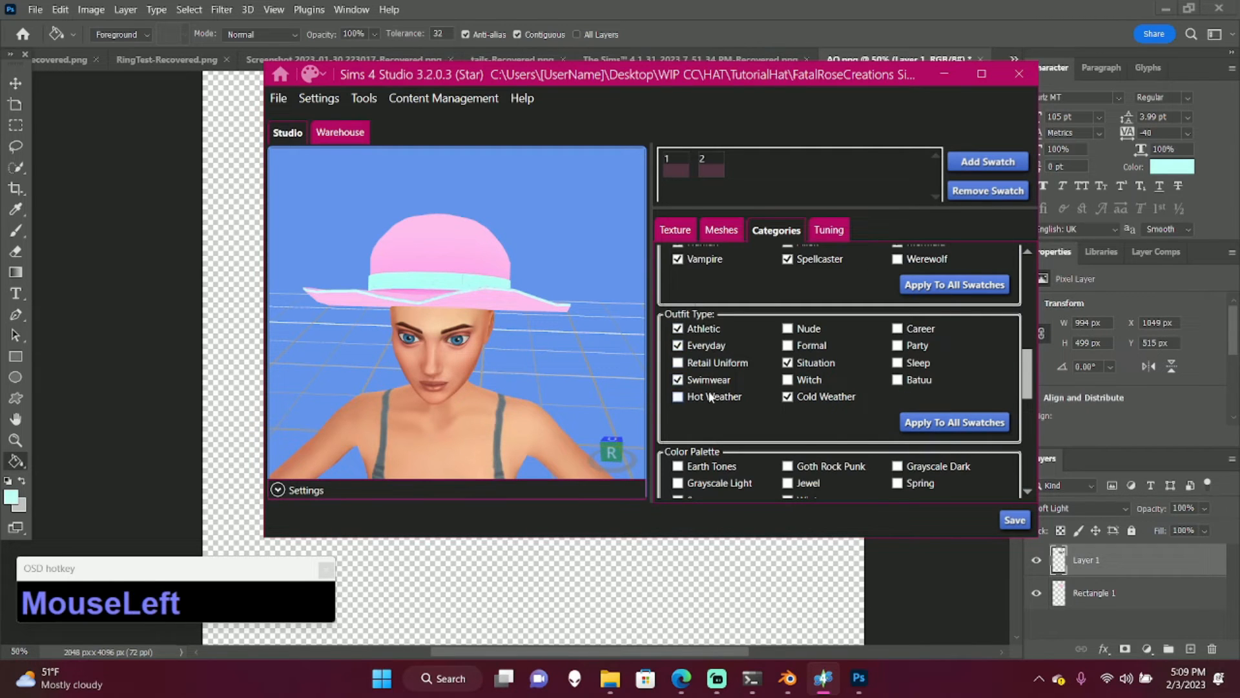
click(819, 353)
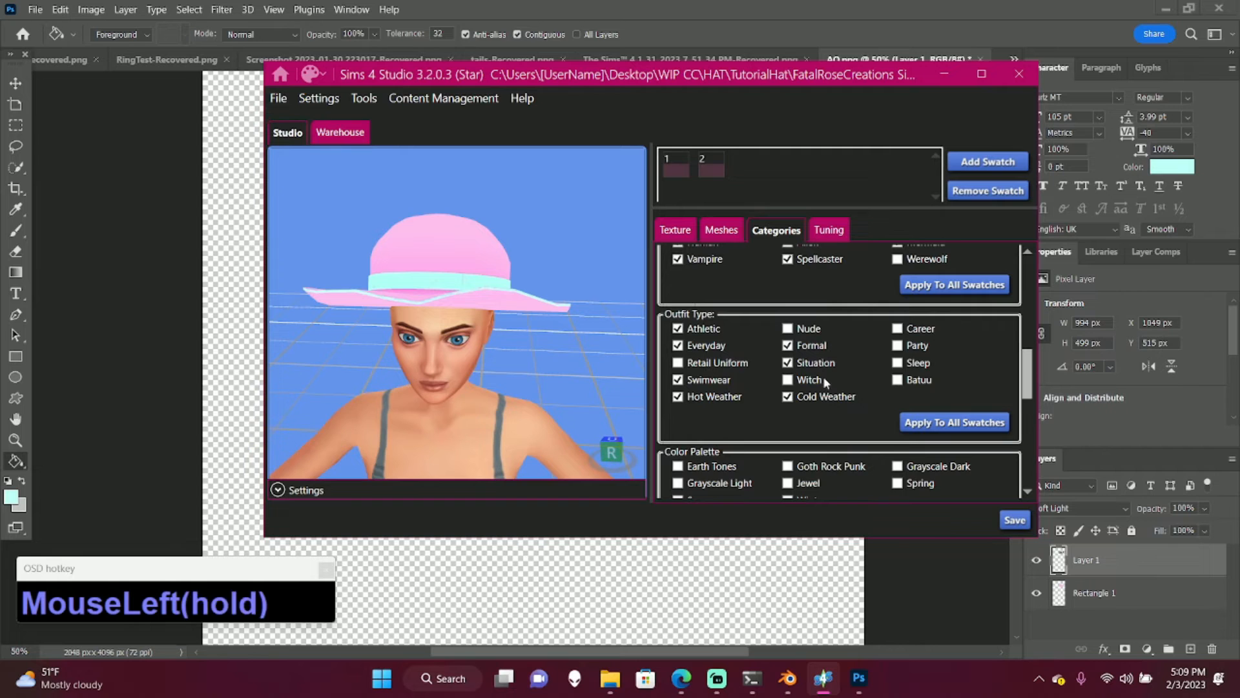
click(927, 363)
click(954, 423)
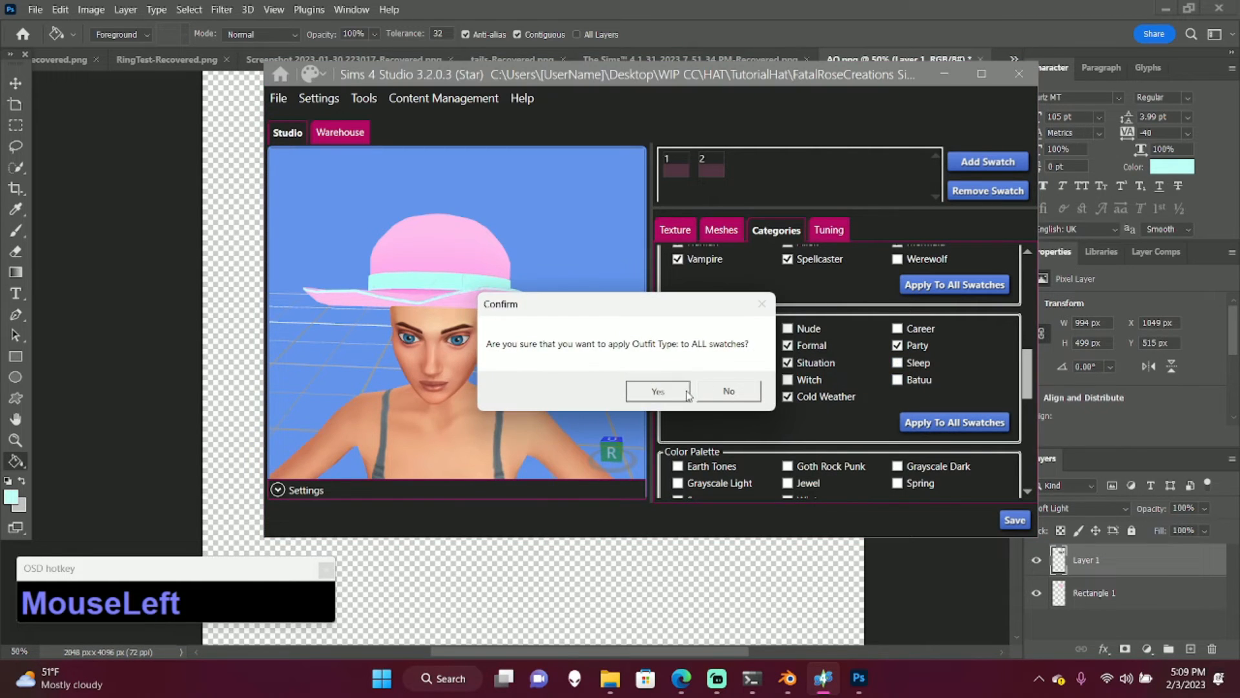
click(657, 391)
- Add Leather to the hat's fabric tags and apply the fabric settings to all swatches
scroll(719, 370, down, 3)
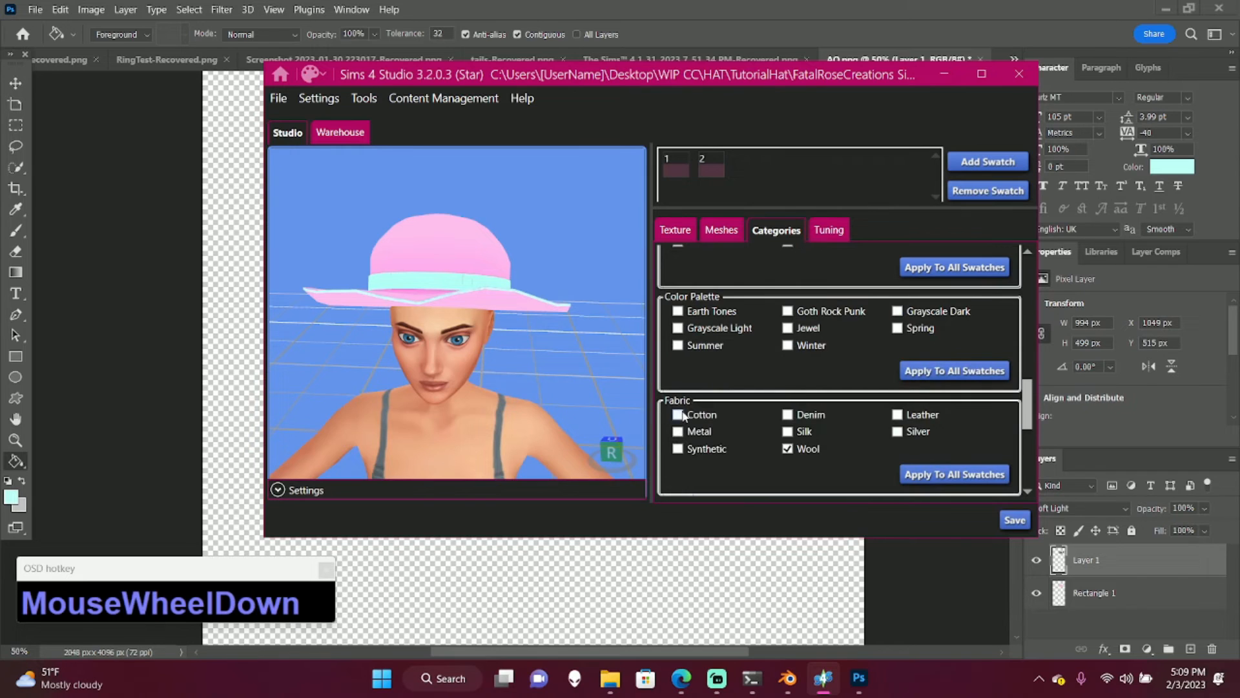
click(898, 416)
click(915, 473)
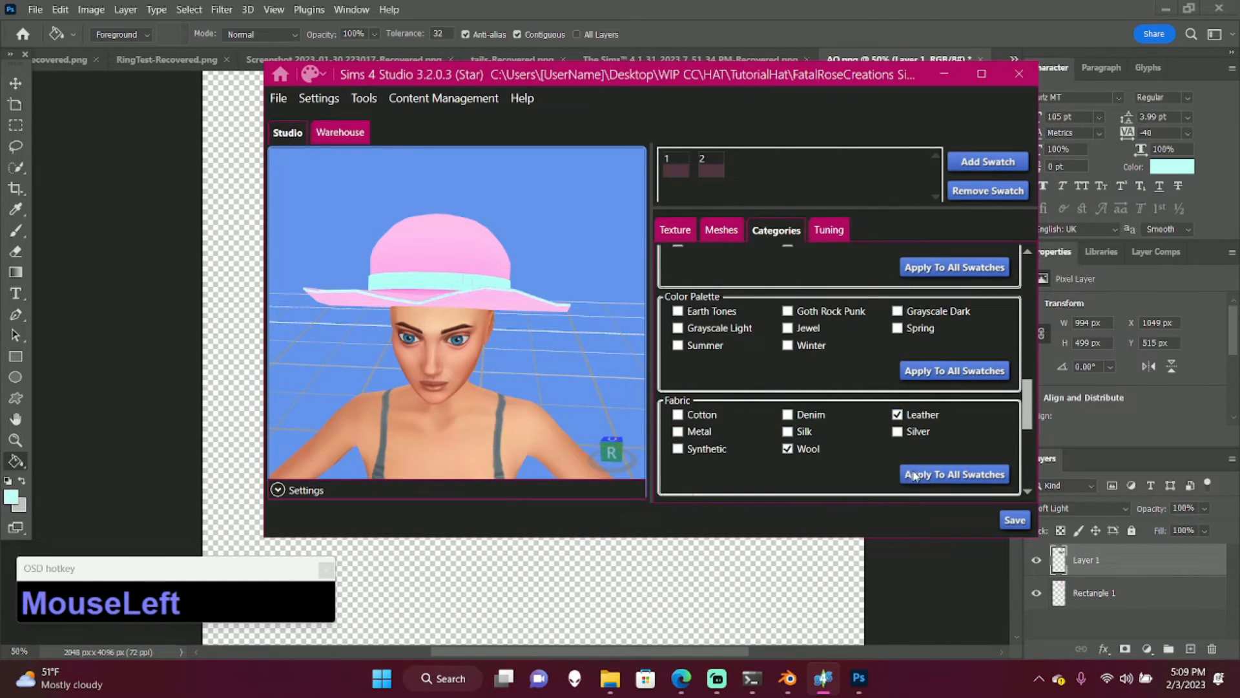
click(652, 393)
click(653, 392)
- Turn off Allow For Random, apply the part flags to all swatches, and save the hat package
scroll(770, 370, down, 5)
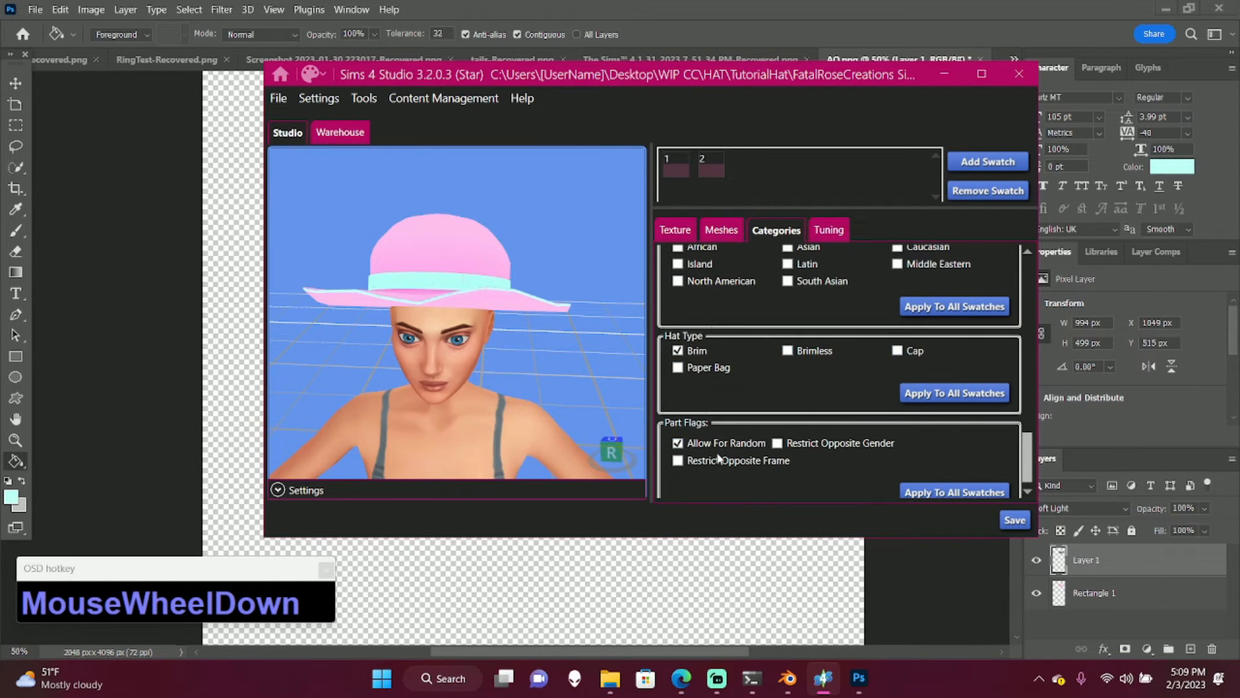
scroll(719, 458, down, 1)
click(678, 428)
click(969, 477)
click(678, 392)
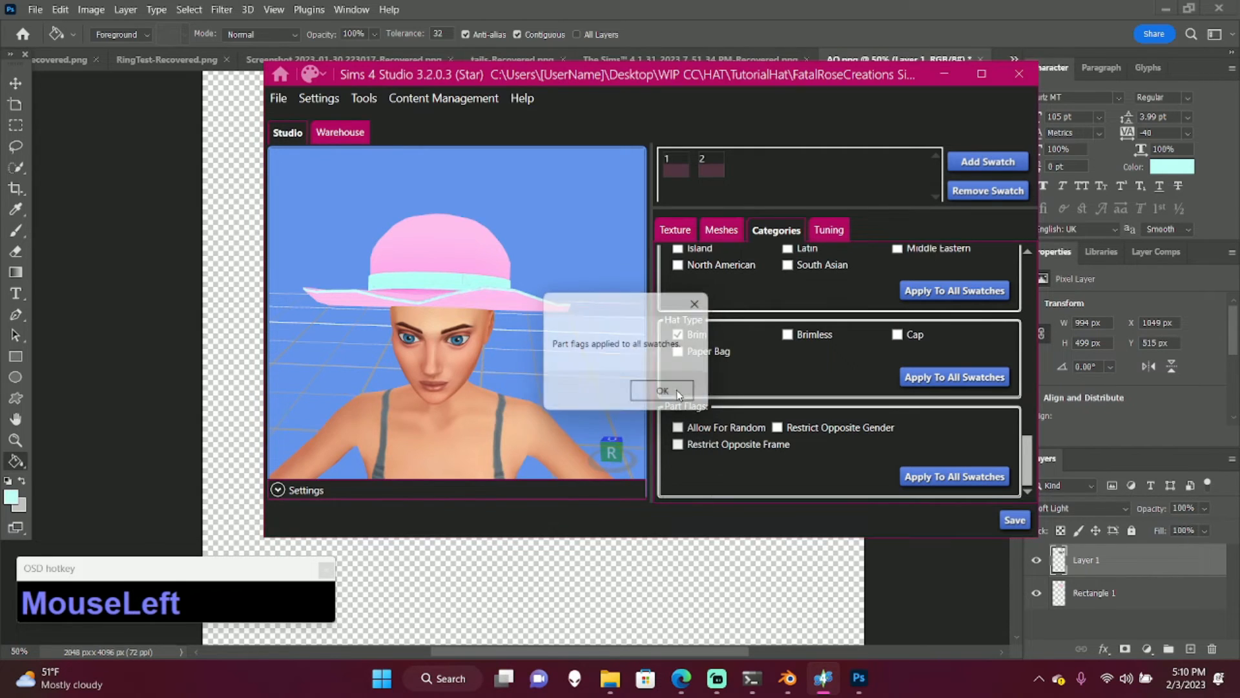
click(1015, 520)
click(686, 391)
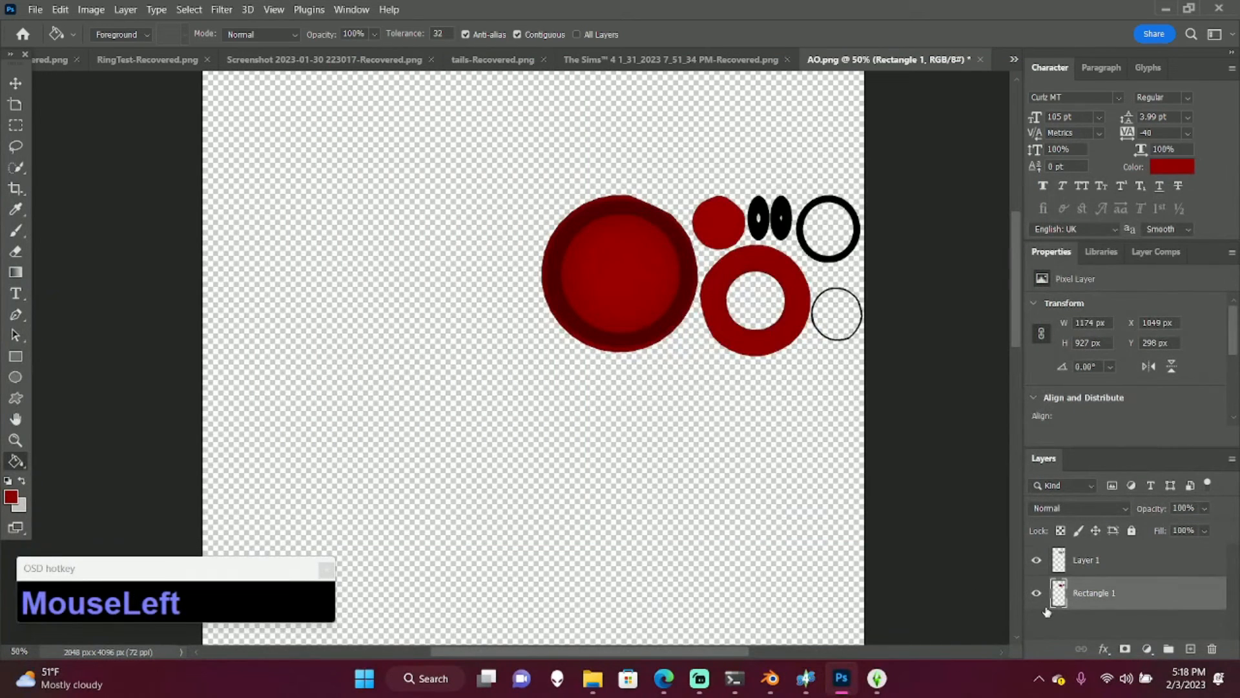
- In Photoshop, hide Layer 1 so only Rectangle 1 is shown, minimizing the EA window that covers the canvas
click(1039, 597)
click(1036, 560)
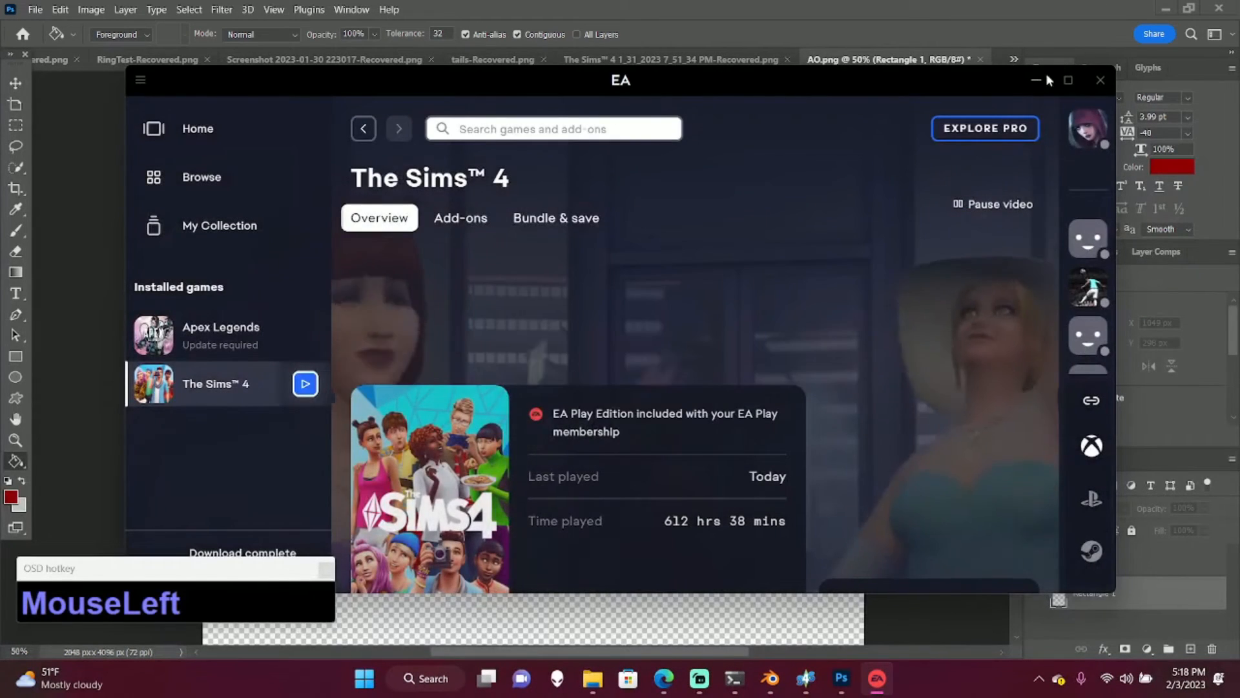
click(1038, 80)
click(1037, 594)
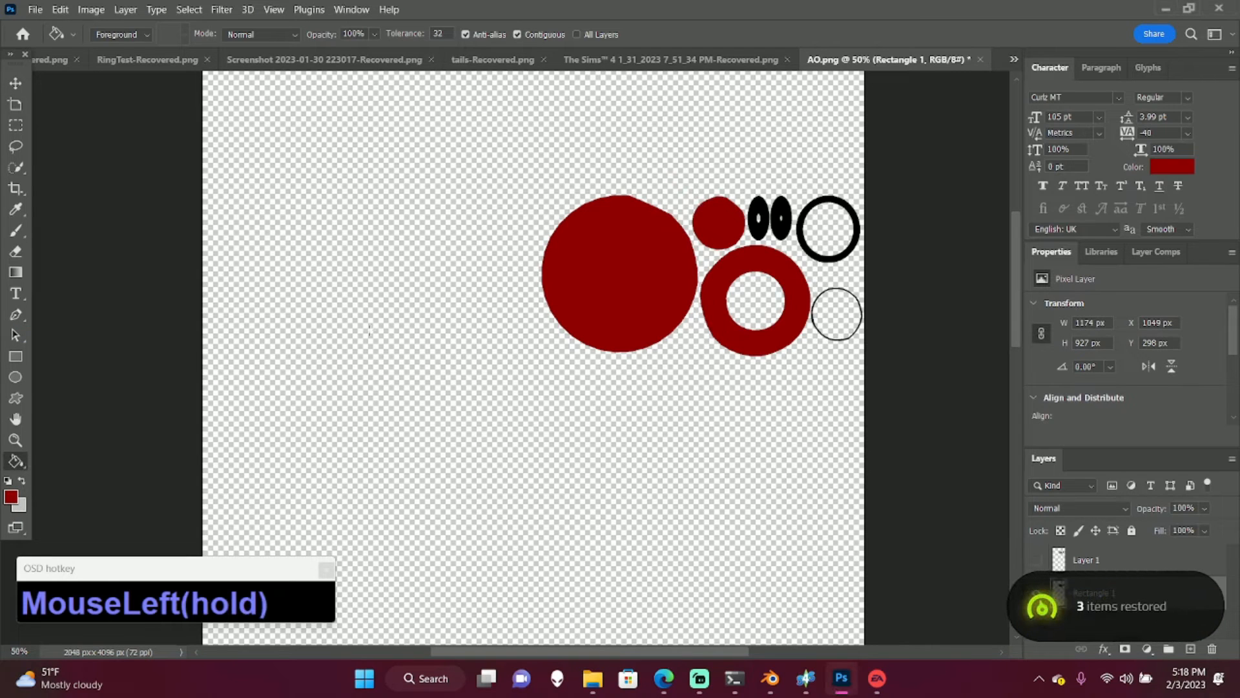
- Set the foreground colour to dark red #610202 and draw a rectangle about 1116 by 876 px over all the hat pieces
click(12, 496)
drag(789, 265, 785, 130)
click(758, 193)
drag(758, 193, 768, 273)
click(898, 146)
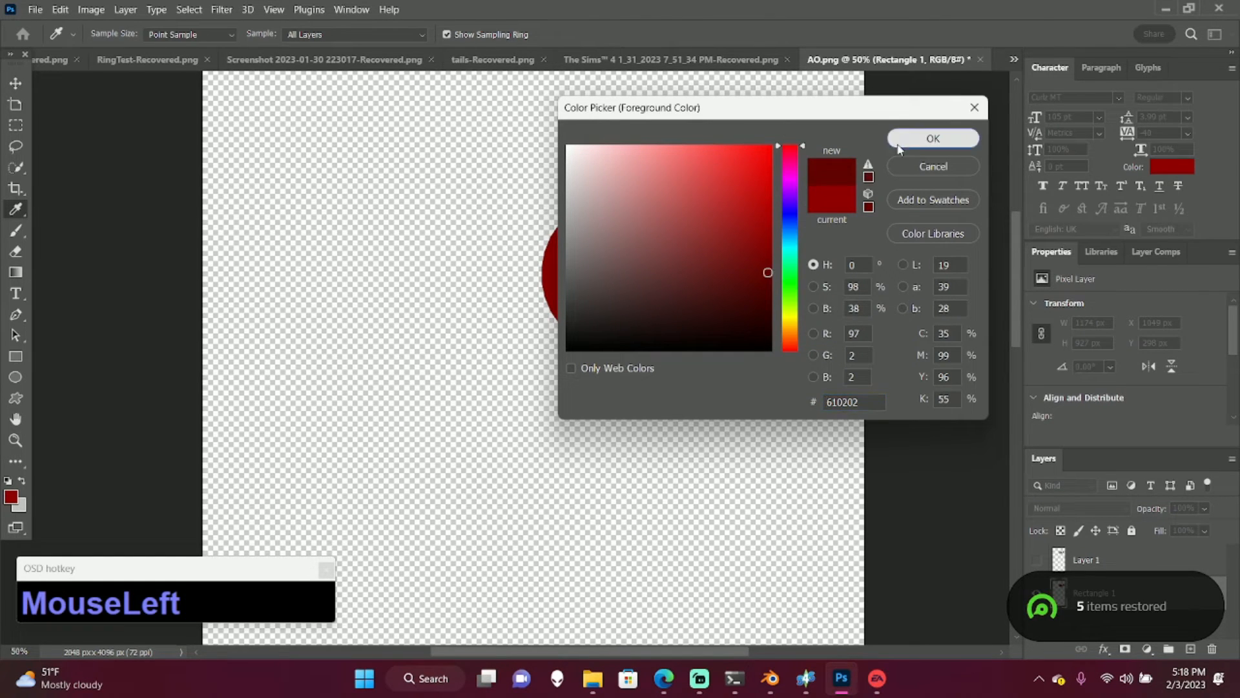
click(18, 359)
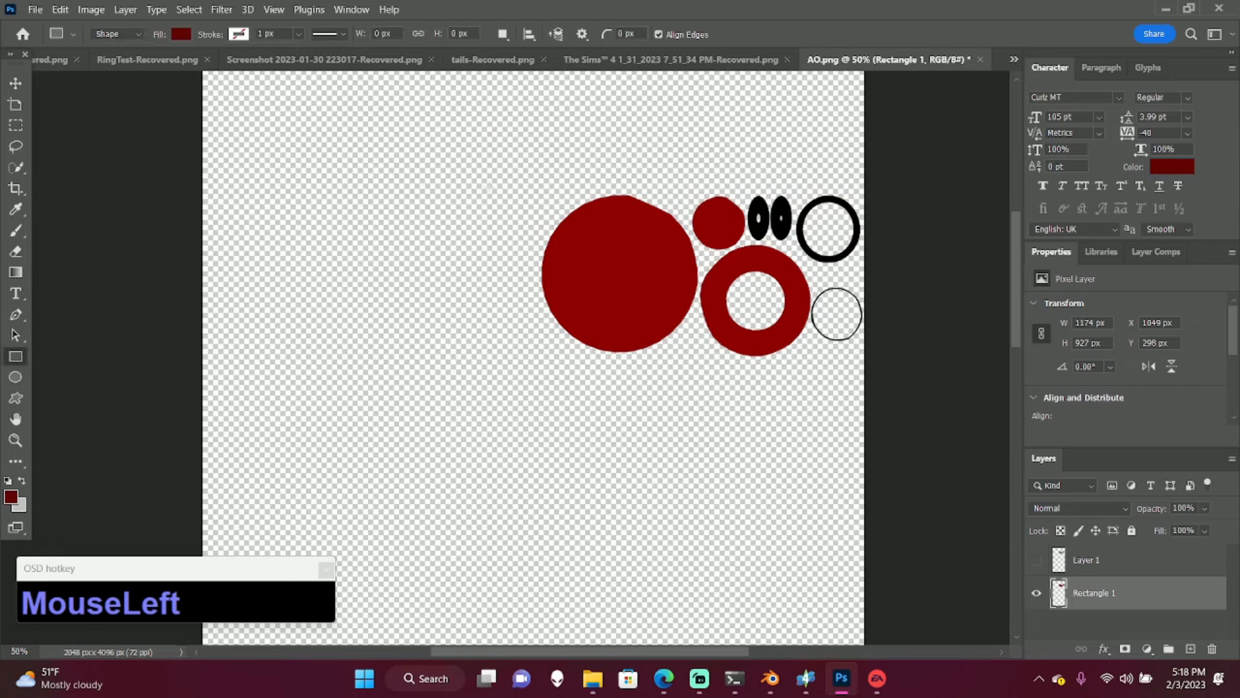
mouse_move(512, 122)
mouse_down()
mouse_move(820, 314)
mouse_move(873, 405)
mouse_up()
- Rasterize Rectangle 2 and delete everything outside the outlines of Rectangle 1's pieces, leaving nothing selected
scroll(1084, 613, down, 1)
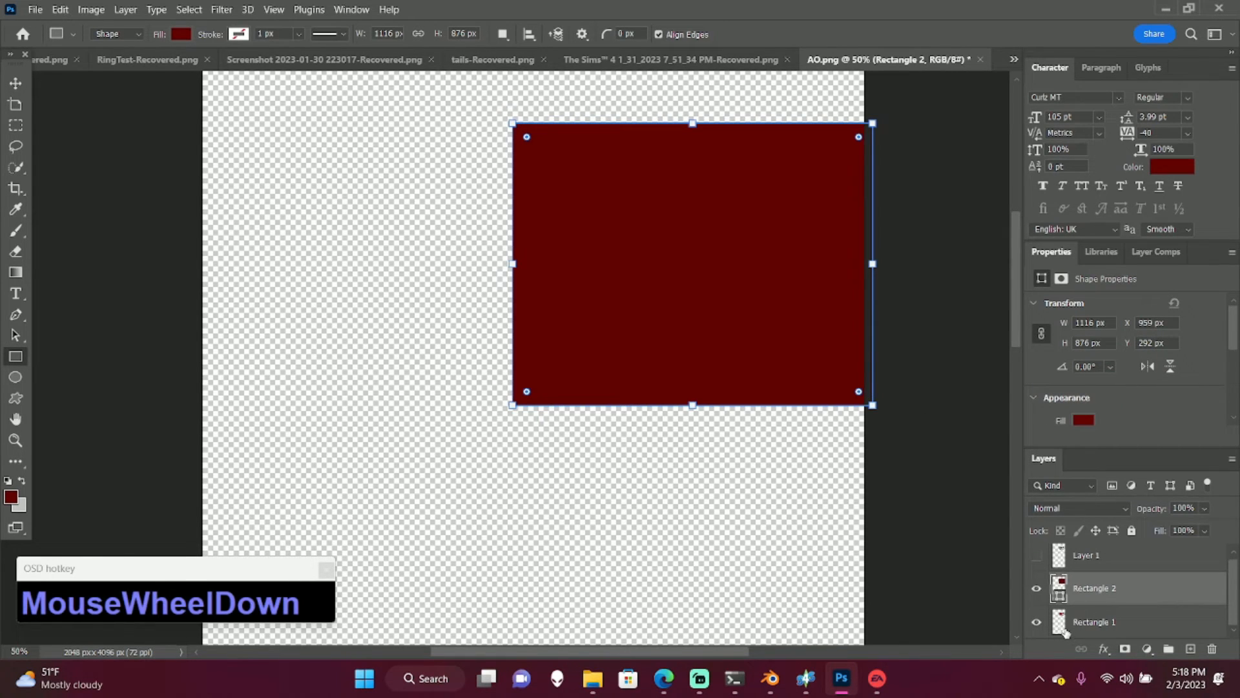
ctrl+click(1059, 623)
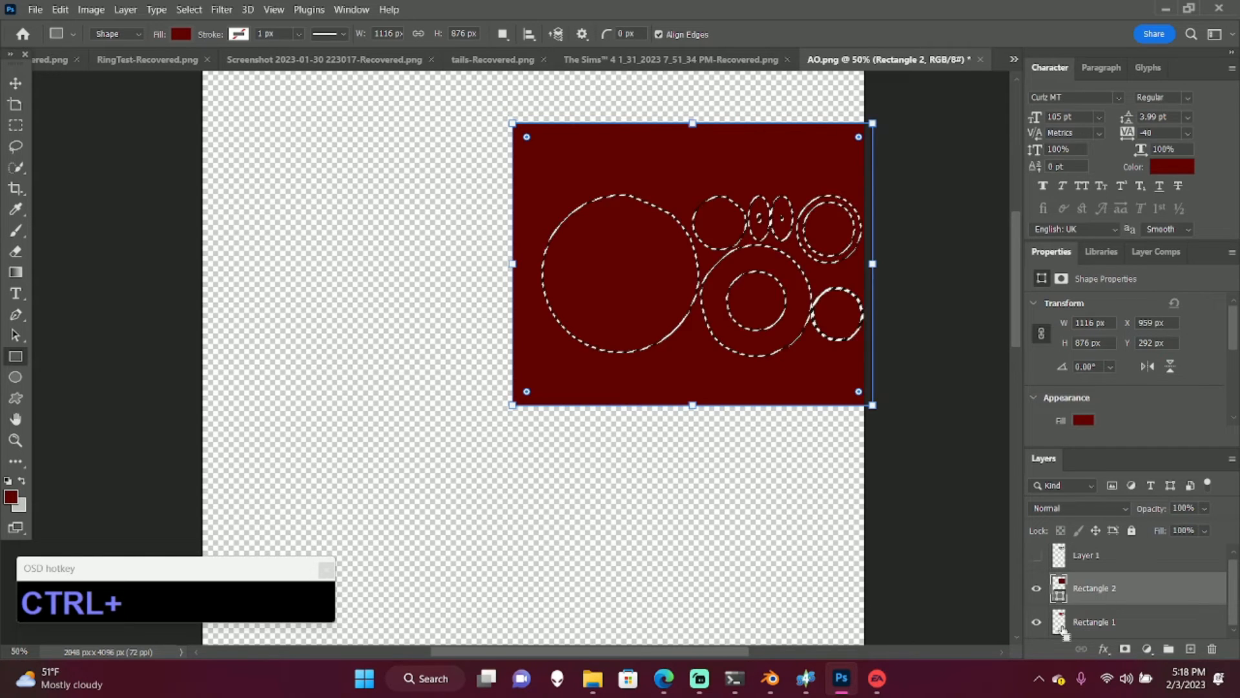
click(16, 146)
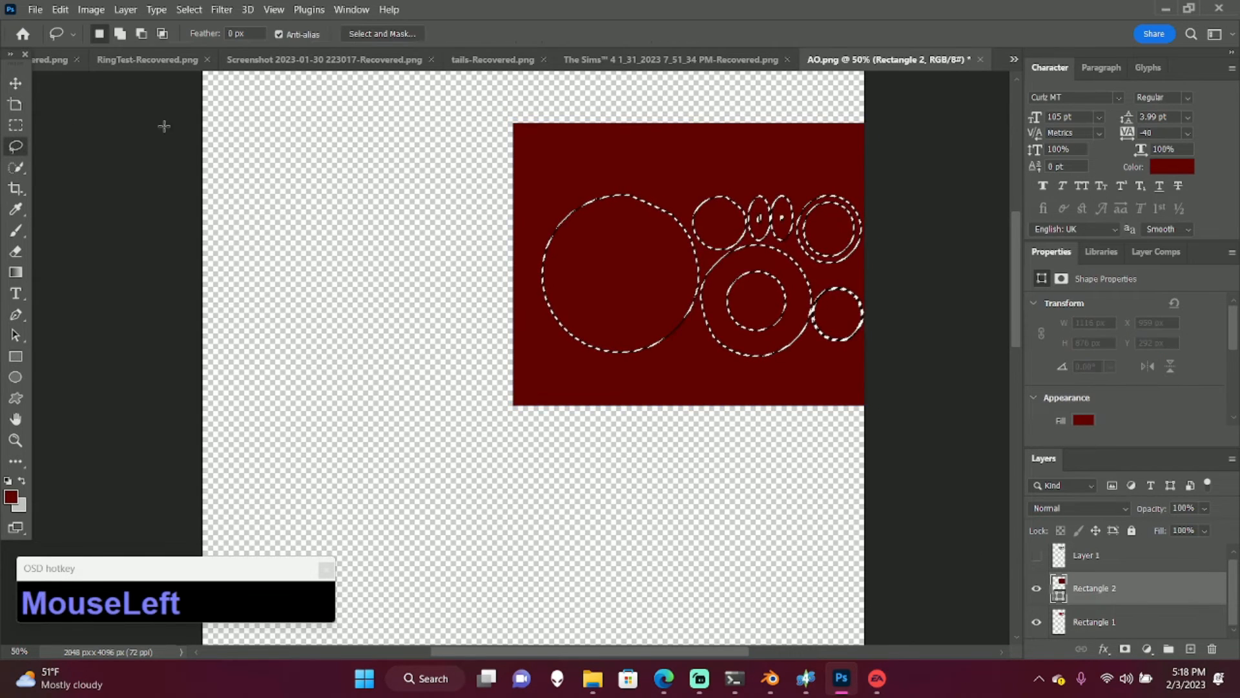
right_click(565, 148)
click(577, 170)
key(e)
click(507, 173)
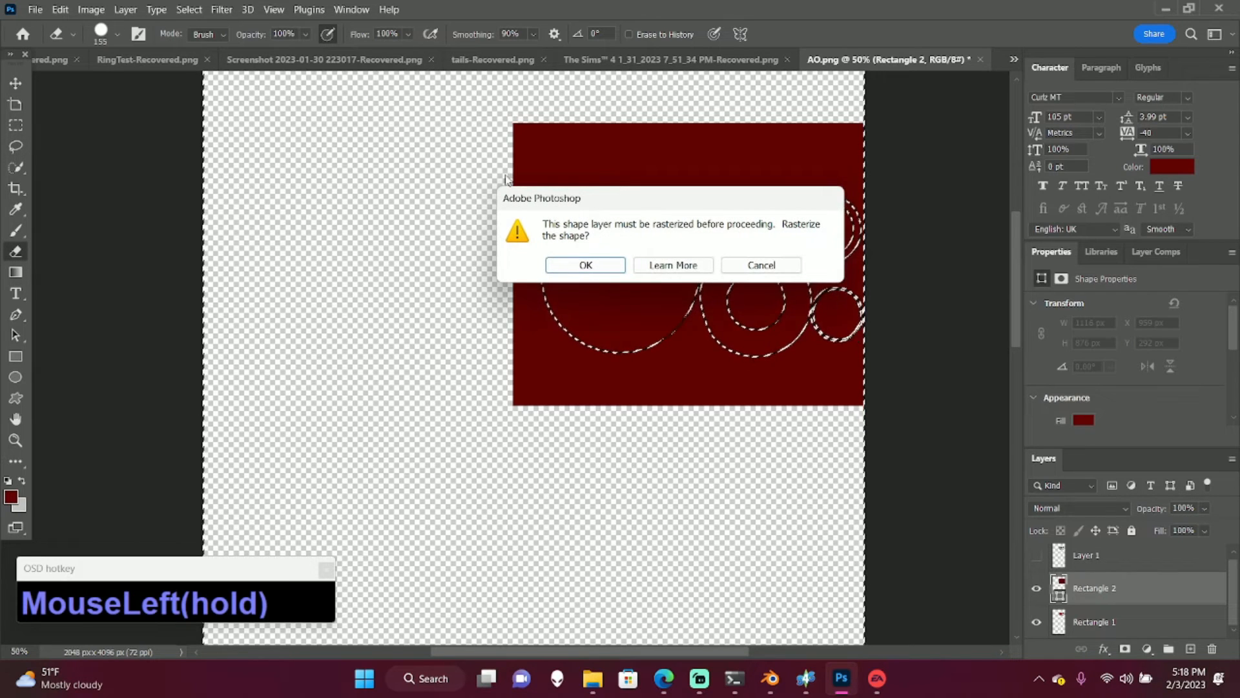
key(Return)
key(Delete)
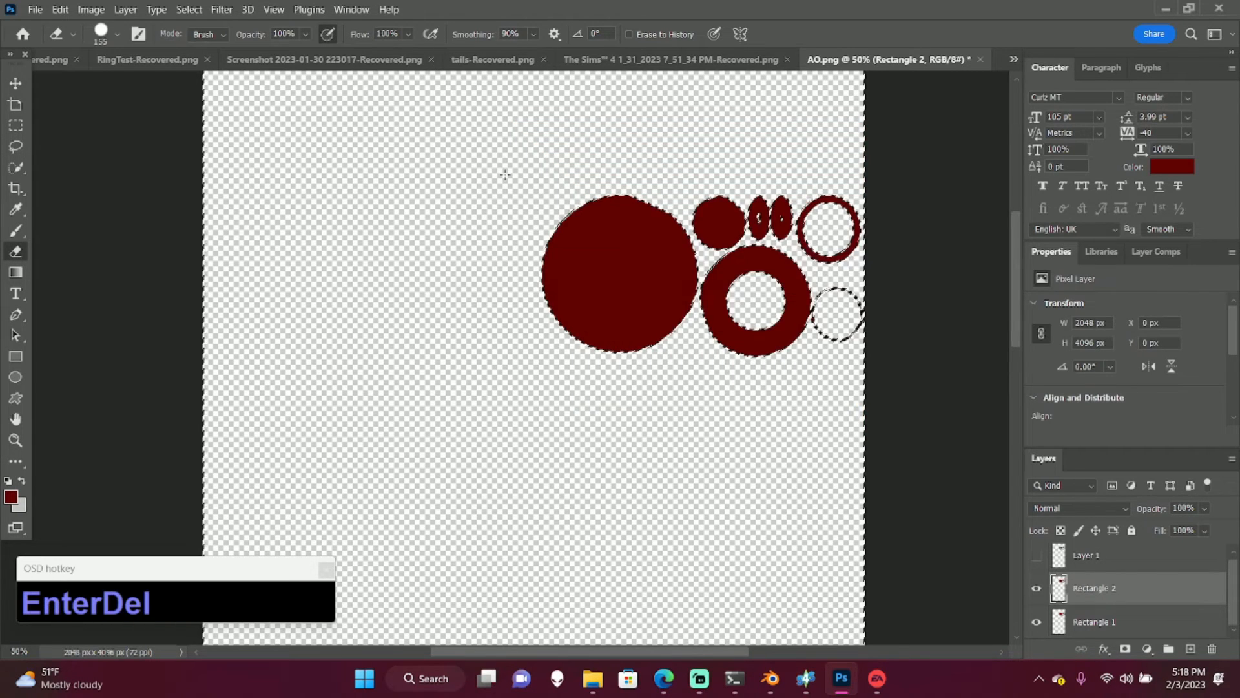
key(ctrl+d)
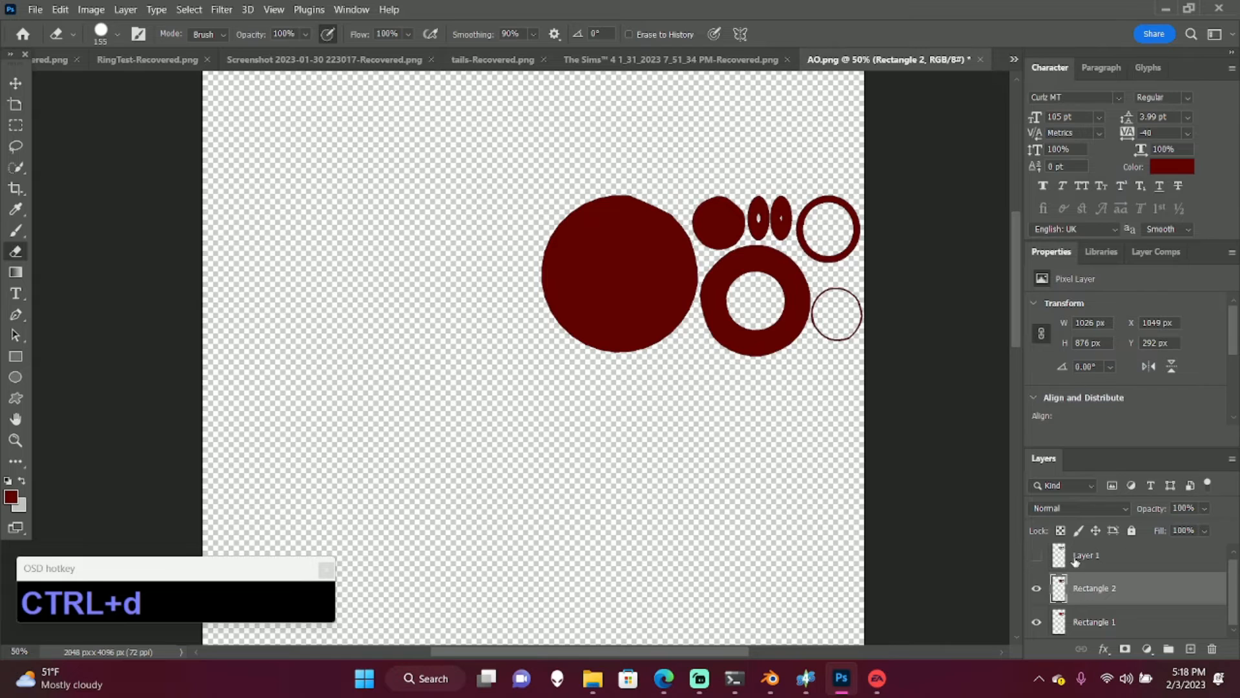
- Hide Rectangle 1 and set Rectangle 2's opacity to 15%
scroll(1050, 577, up, 1)
click(1040, 626)
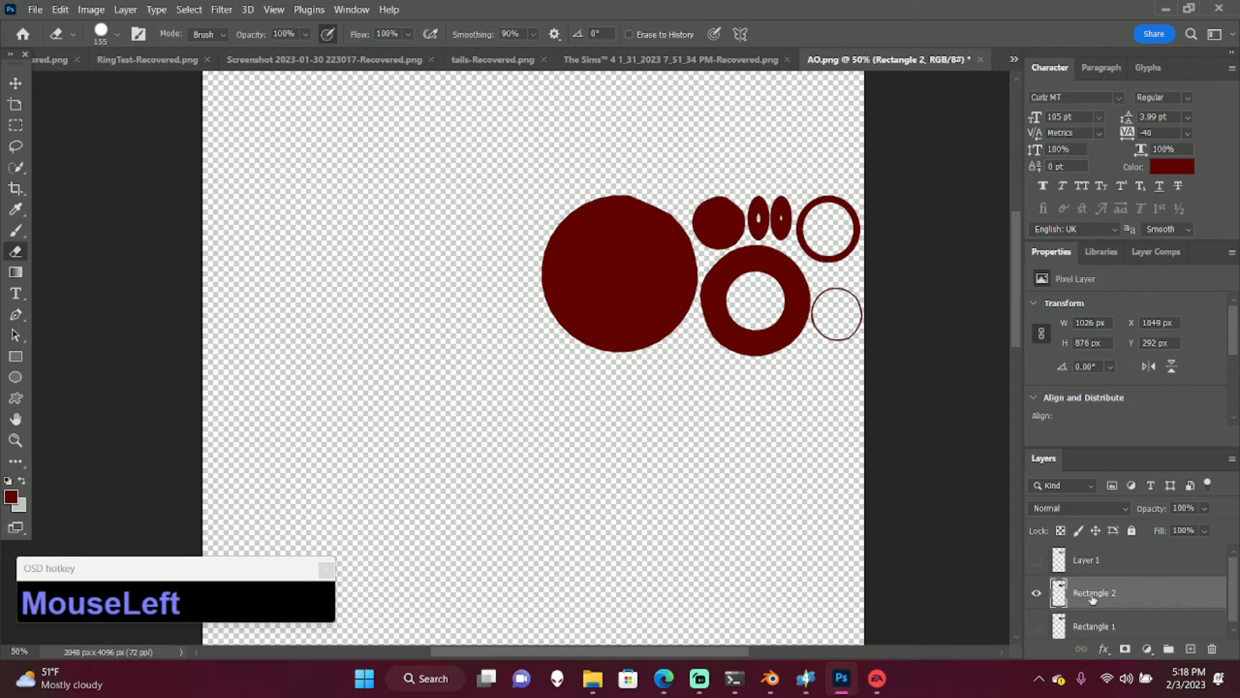
click(1205, 509)
drag(1214, 529, 1160, 559)
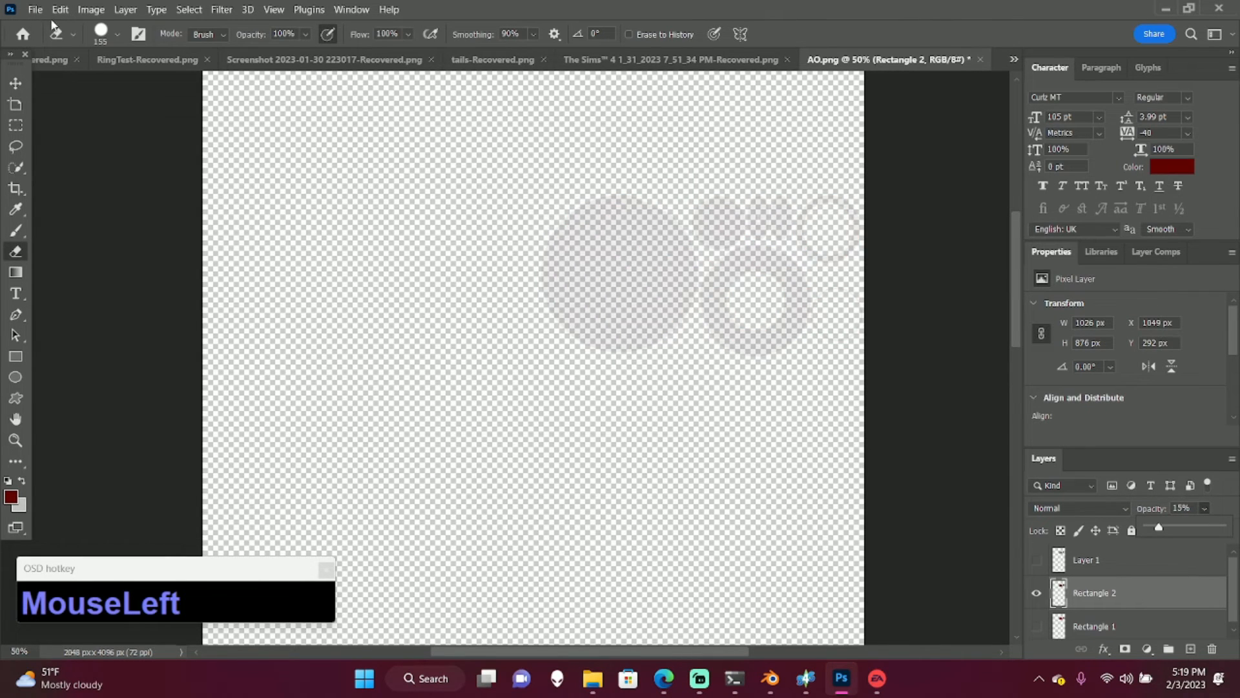
- Save the faded Rectangle 2 map under the name SPEC in the TutorialHat folder
click(35, 9)
mouse_move(213, 279)
click(277, 278)
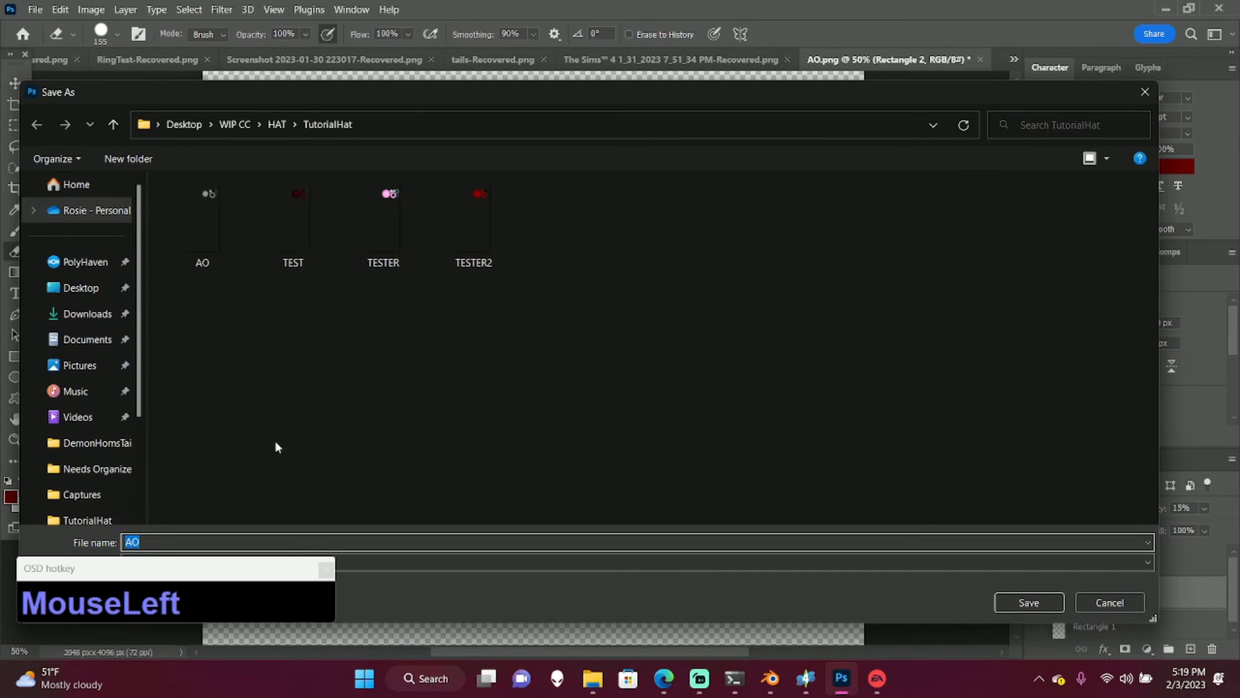
text(SPEC)
click(1037, 604)
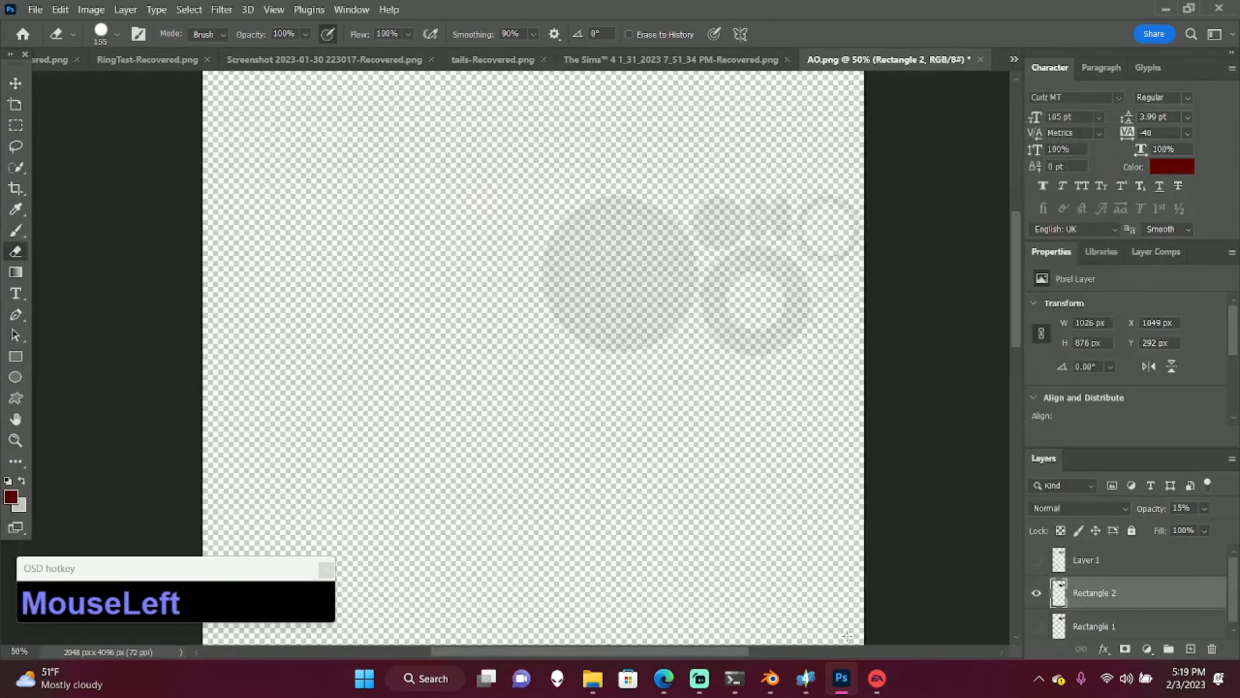
- Switch to Sims 4 Studio and import the SPEC image from the TutorialHat folder as the hat's specular texture
click(806, 678)
click(675, 229)
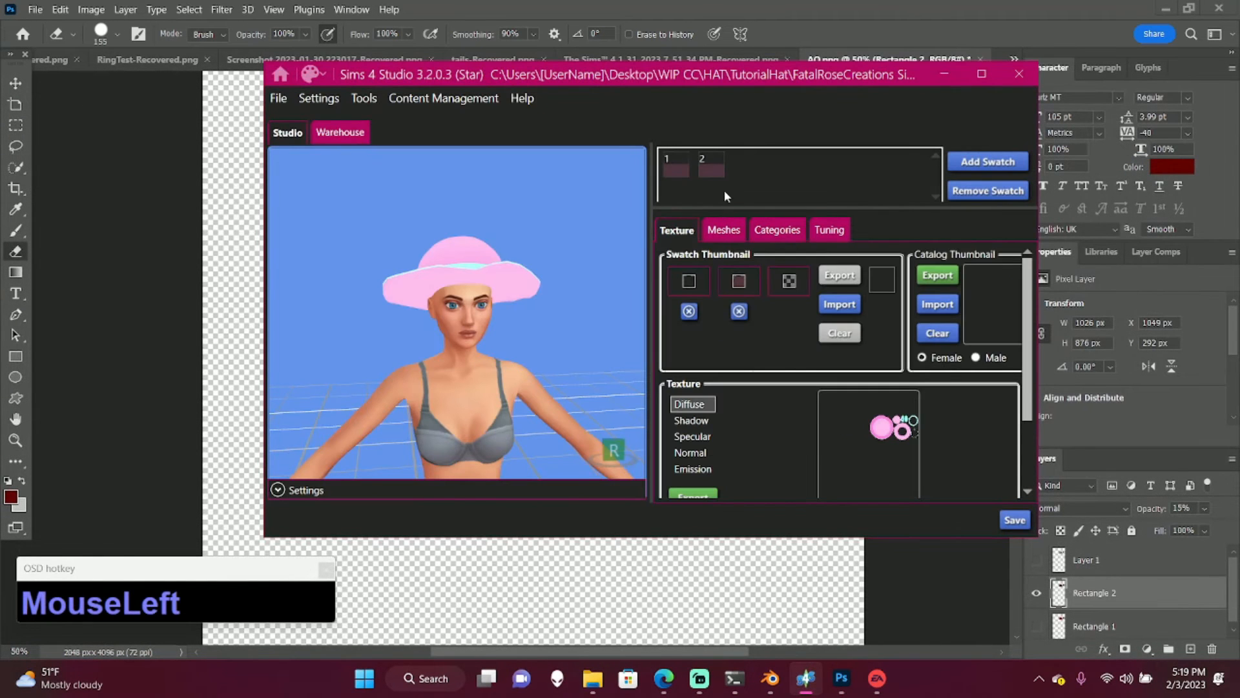
scroll(710, 452, up, 1)
scroll(723, 448, down, 2)
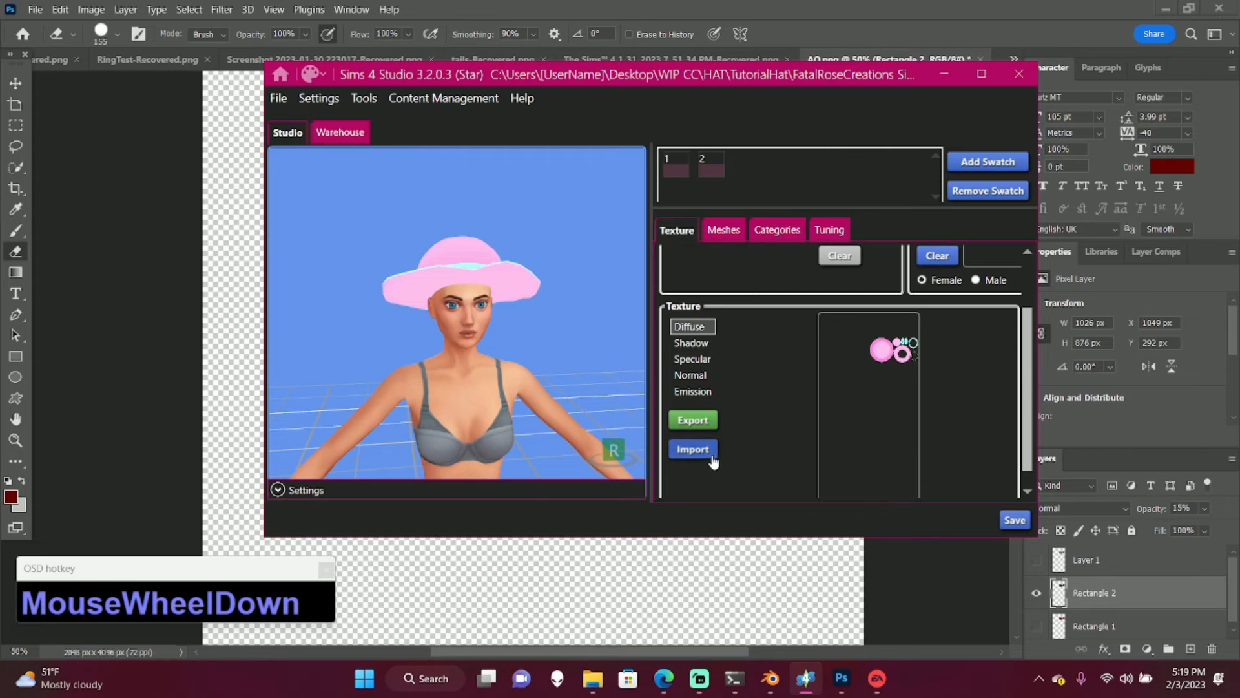
click(692, 359)
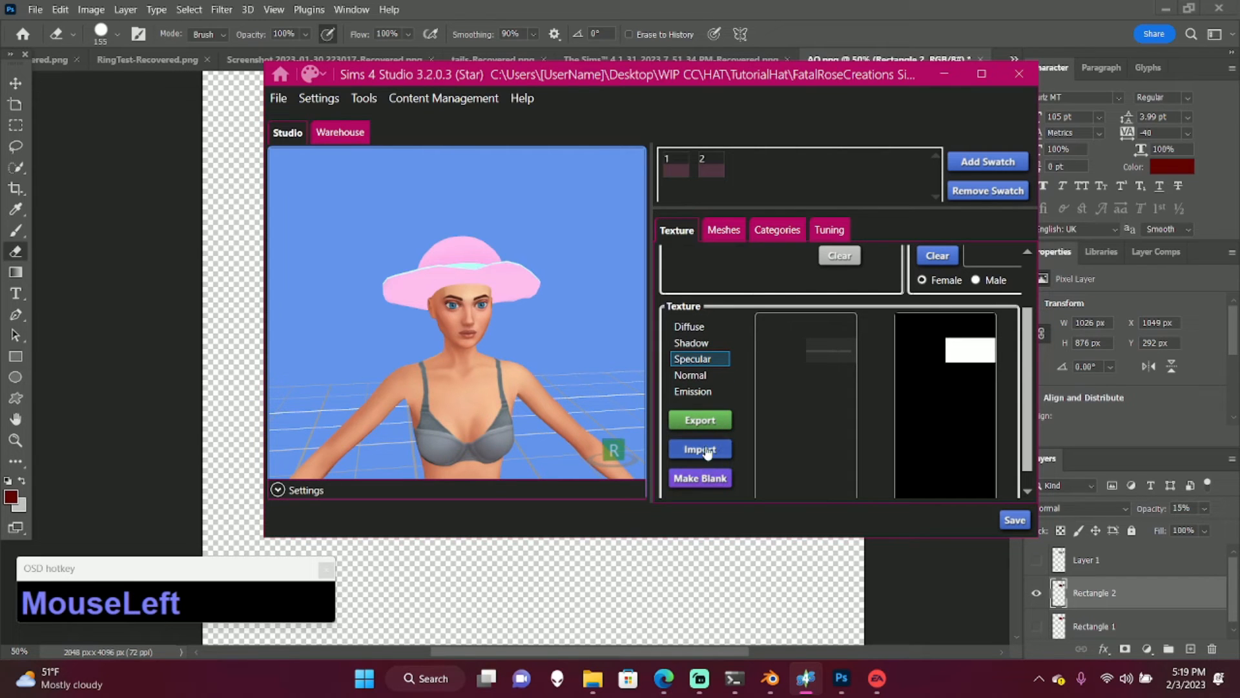
click(702, 451)
double_click(299, 155)
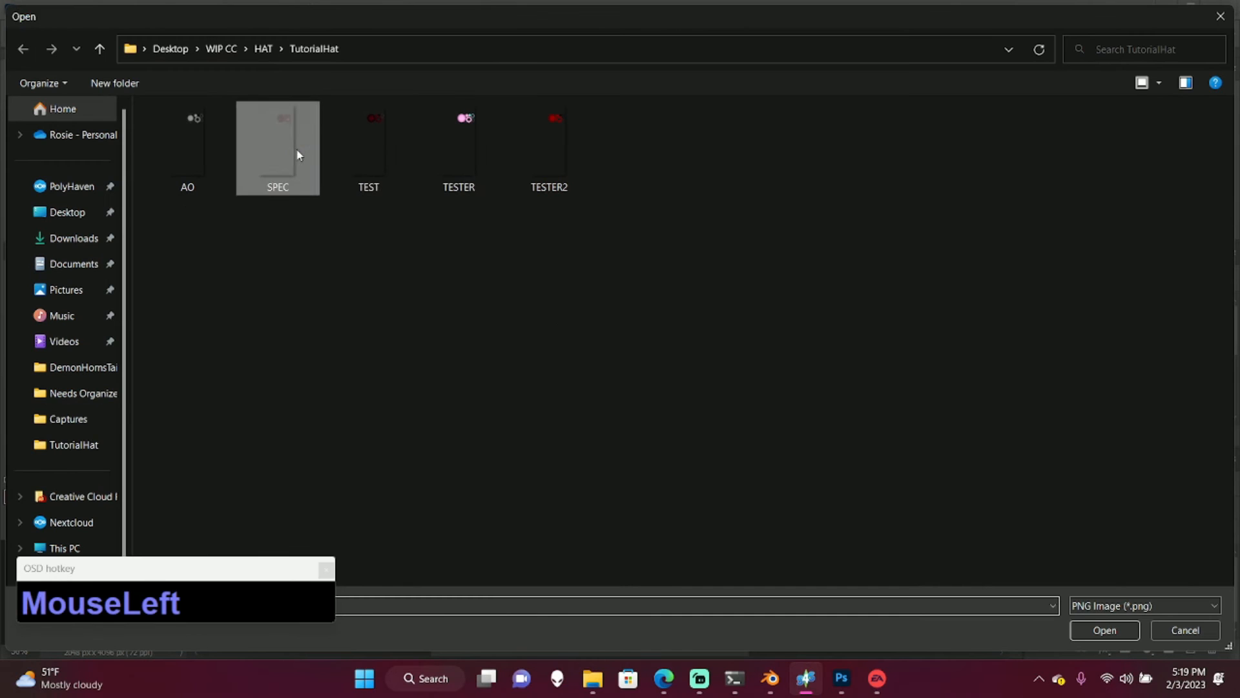
- Check the shadow texture and the hat preview, and make the normal texture blank
click(690, 345)
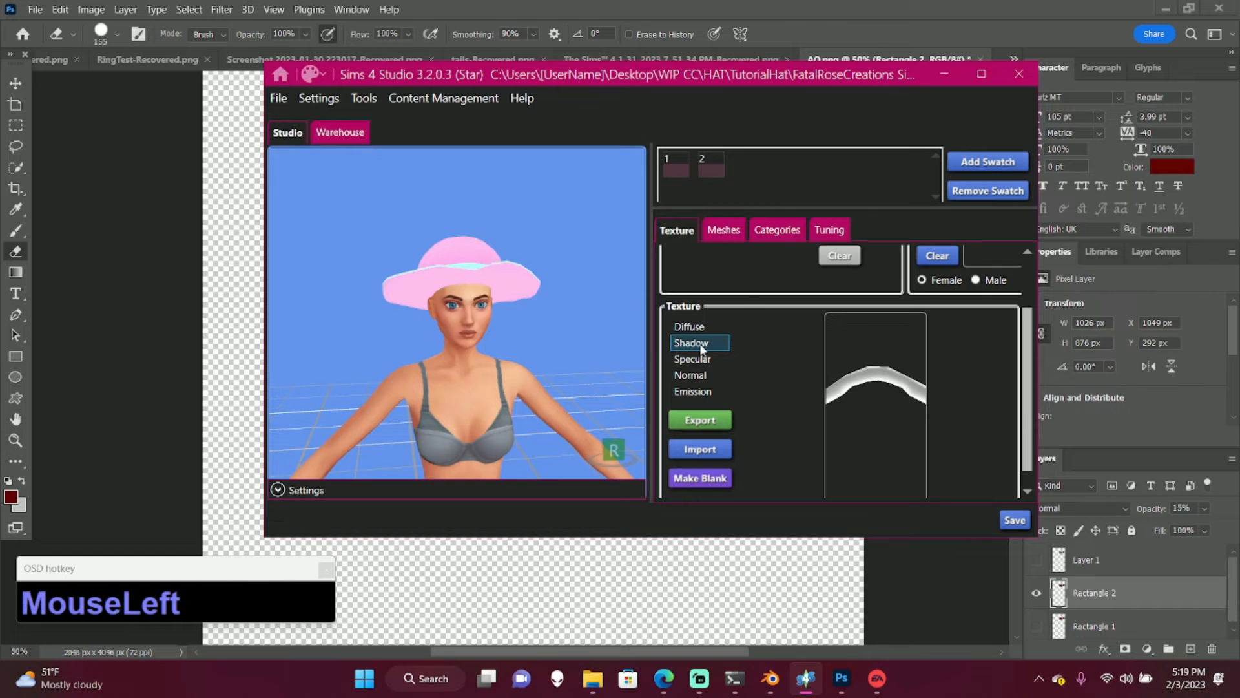
scroll(442, 314, up, 2)
right_drag(442, 314, 555, 342)
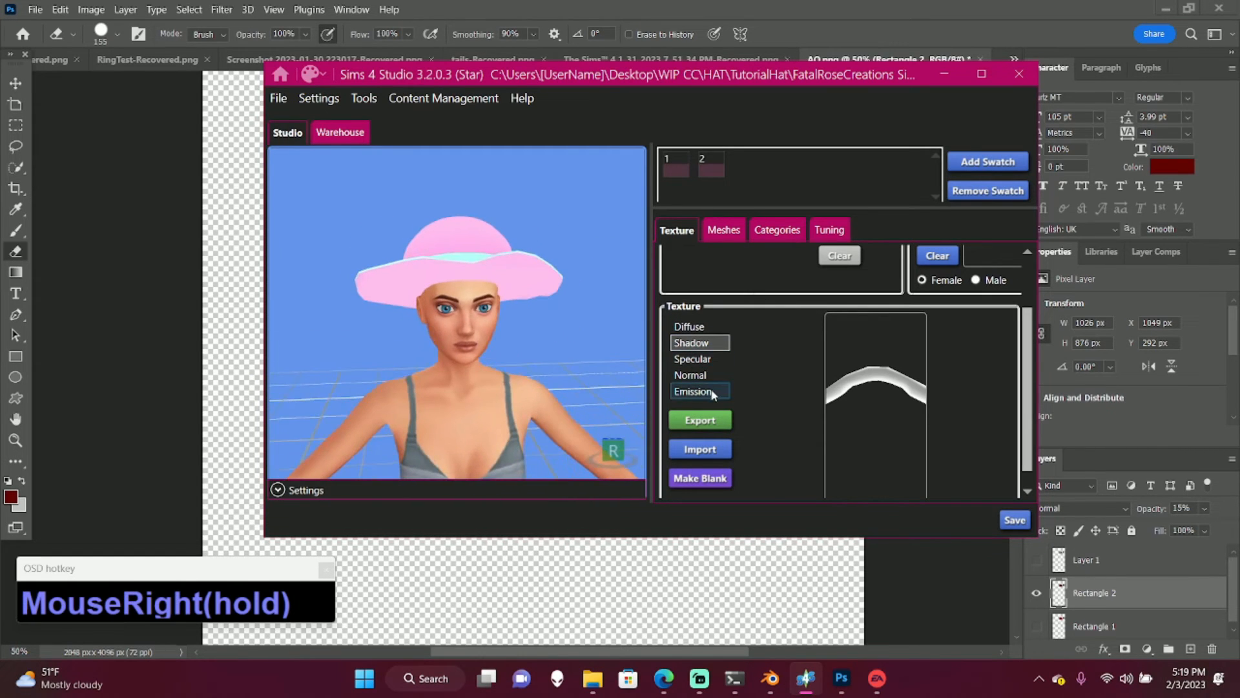
click(705, 379)
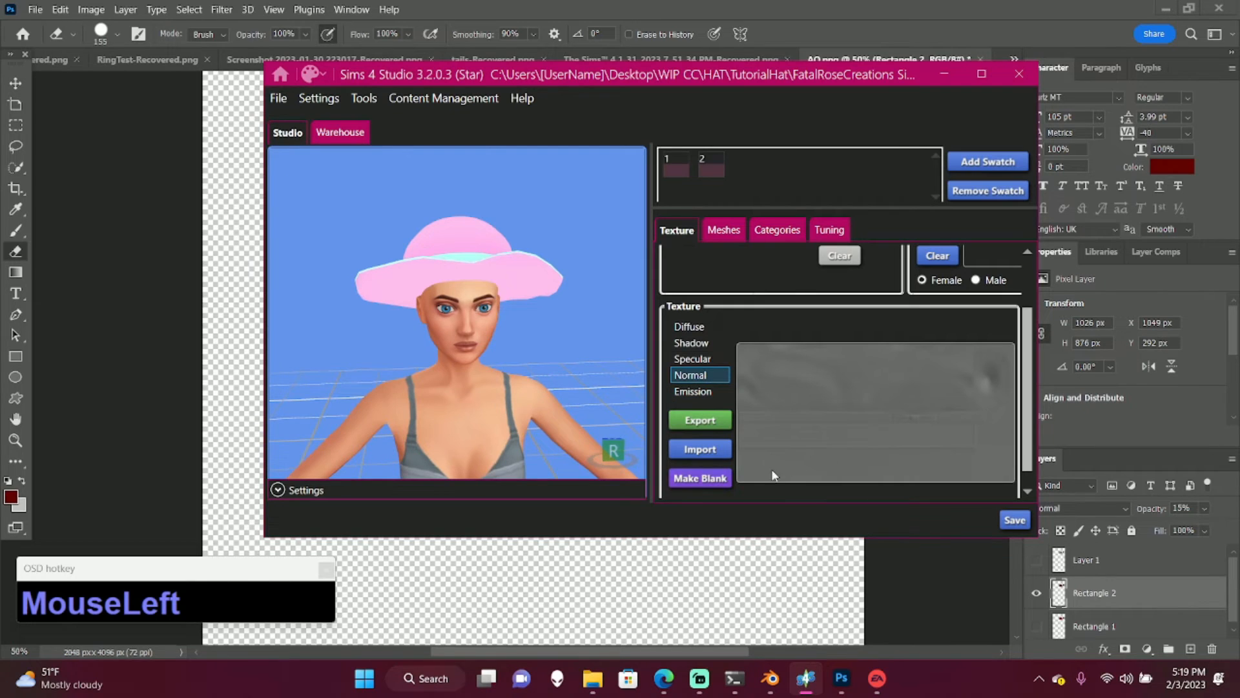
click(696, 479)
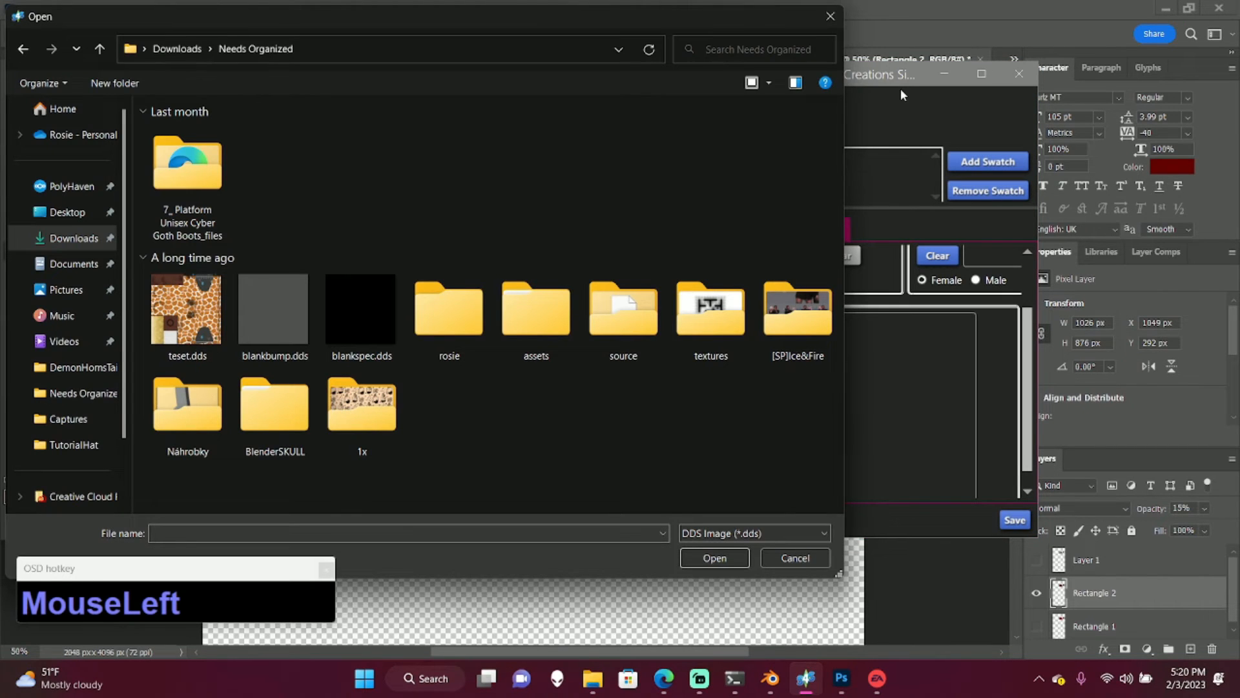
click(830, 17)
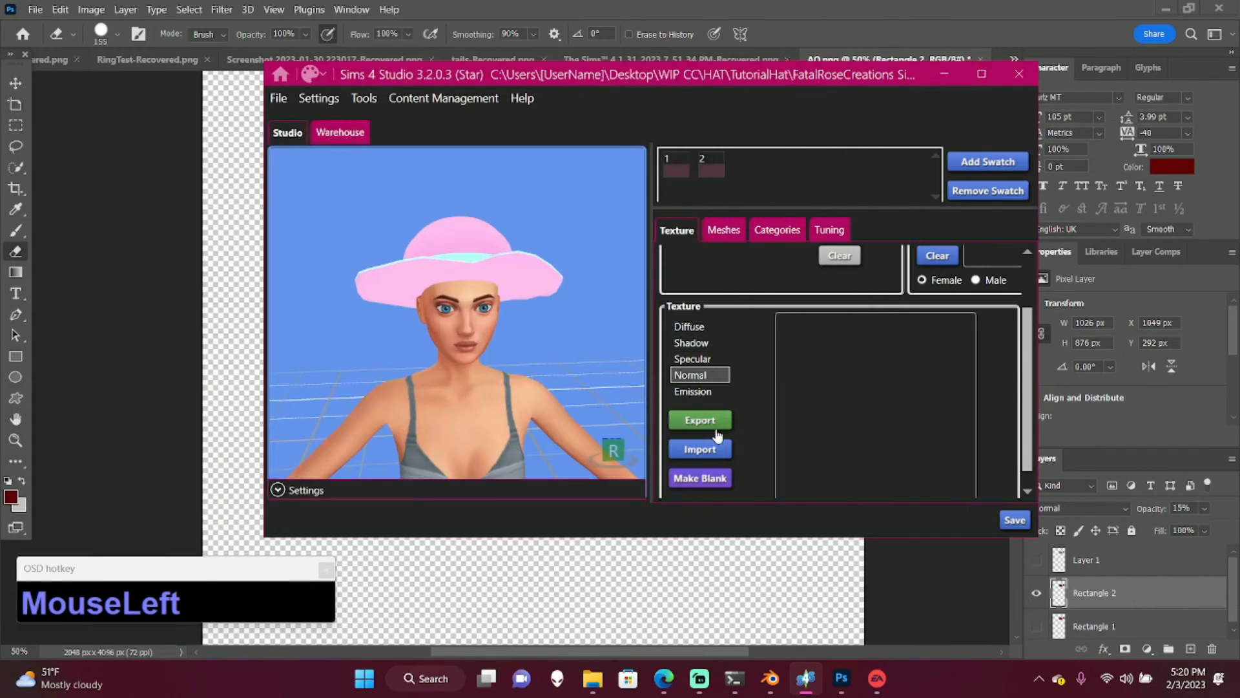
- Import the DDS image blankbump.dds from the Needs Organized folder in Downloads as the normal texture
click(713, 454)
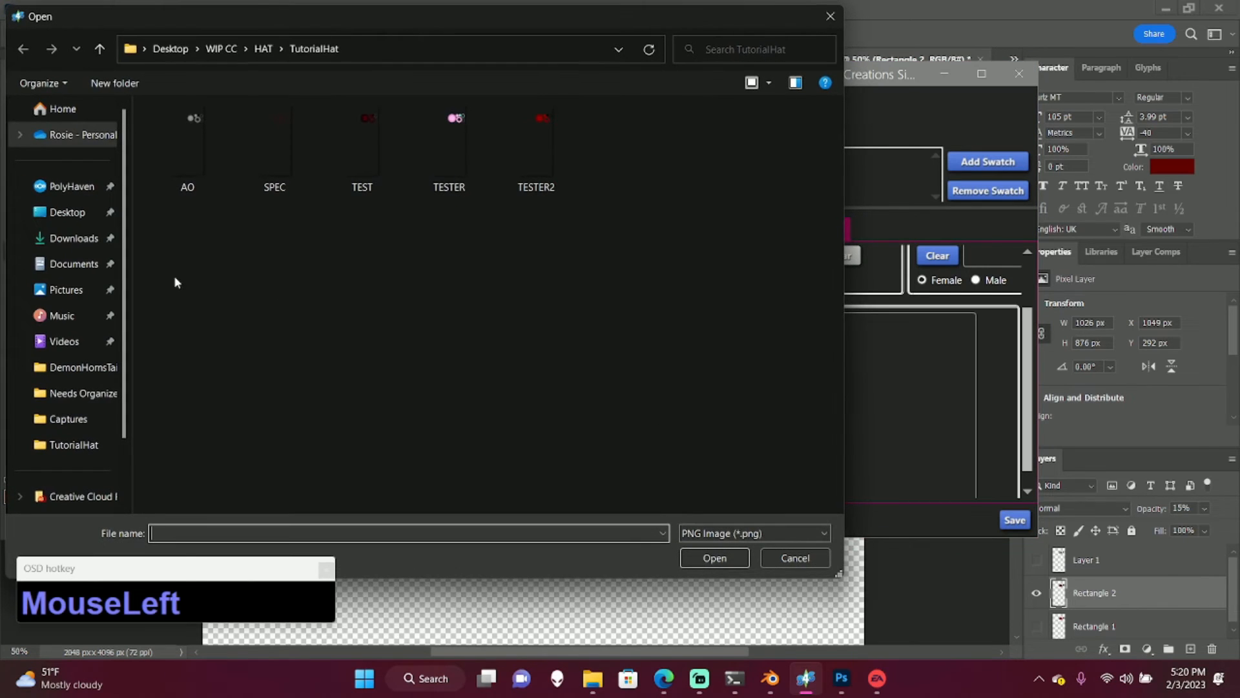
click(71, 239)
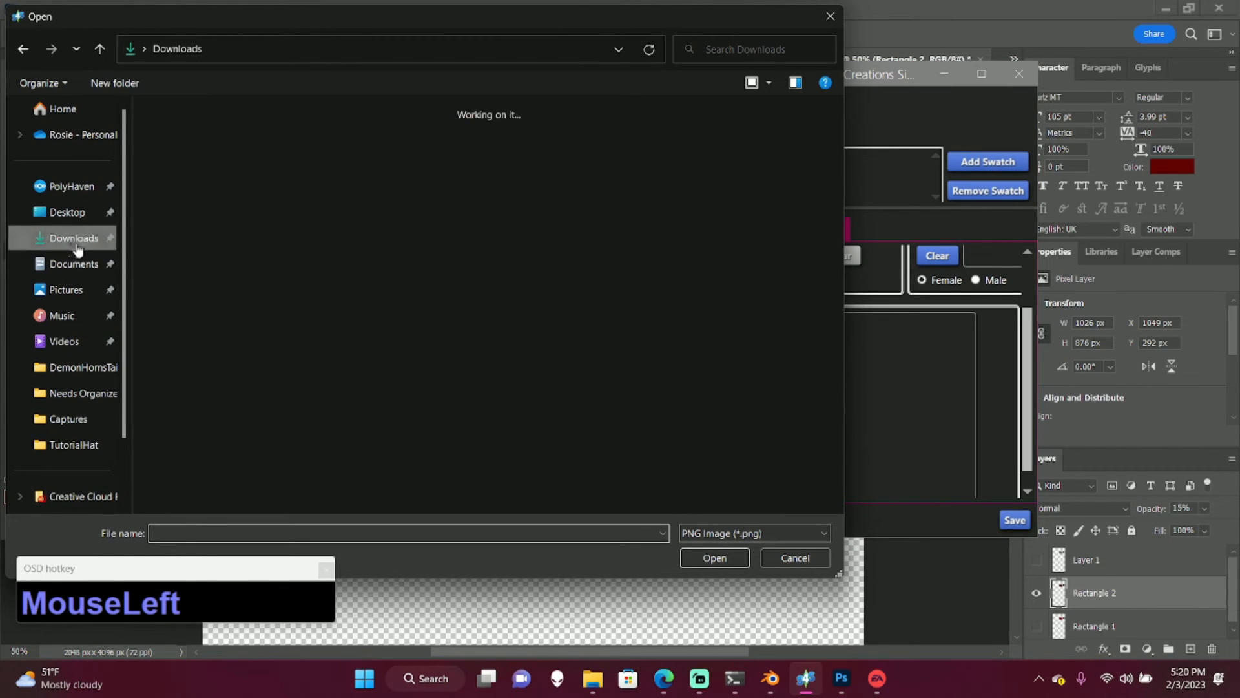
click(774, 533)
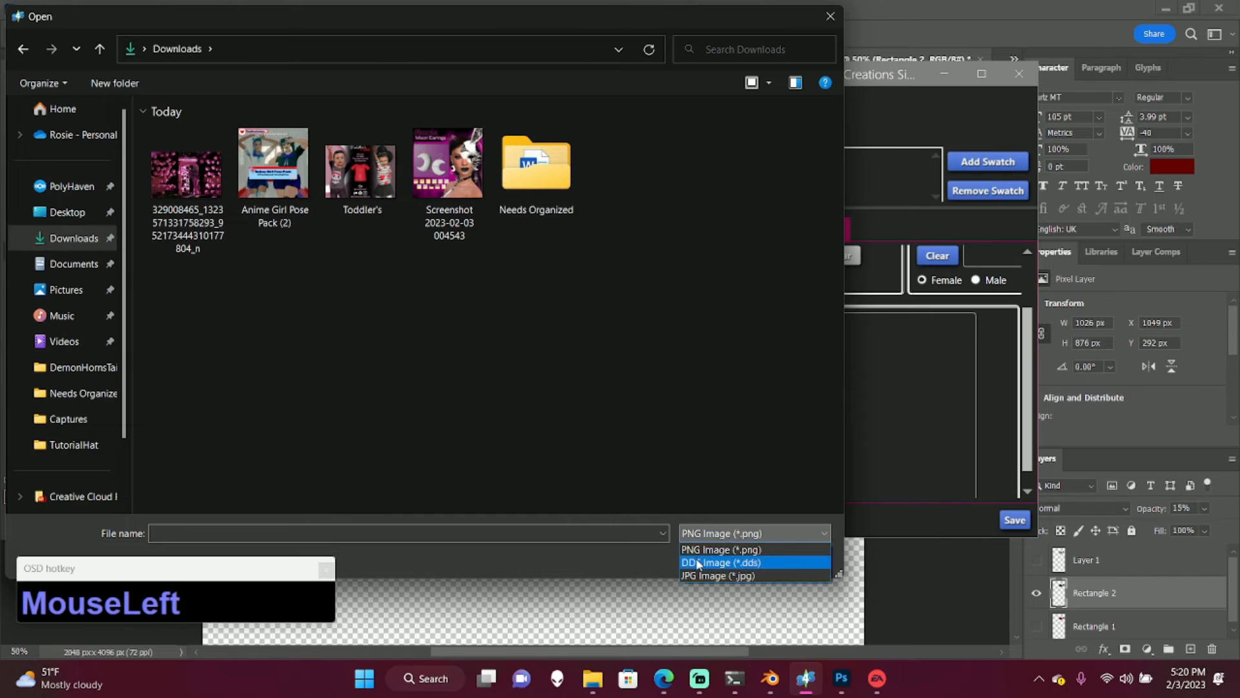
click(737, 560)
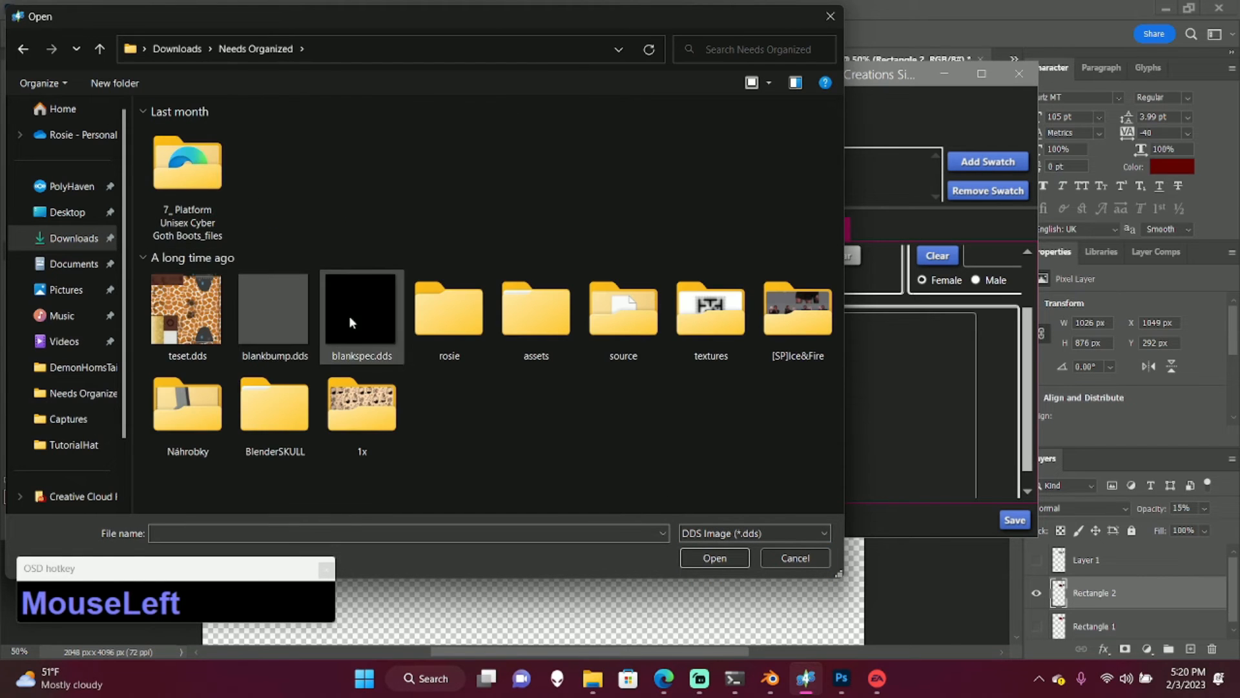
double_click(296, 319)
scroll(905, 434, down, 1)
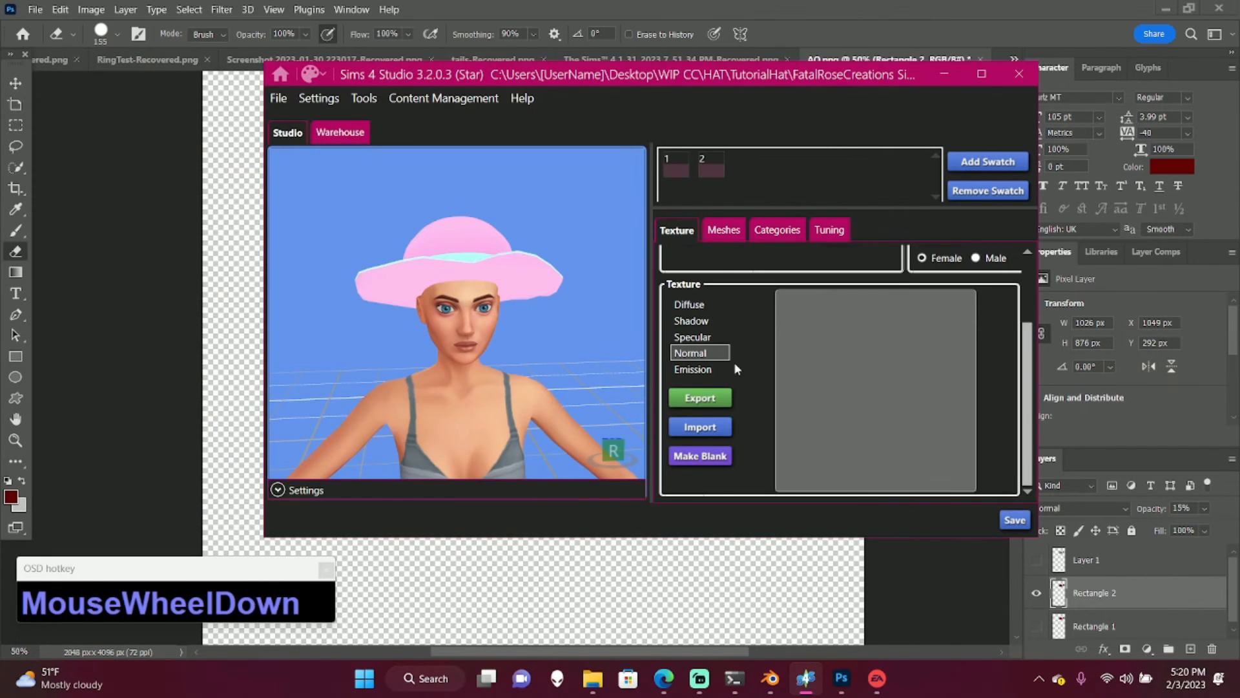
- Check the shadow texture, return to the diffuse texture and save the package
click(703, 322)
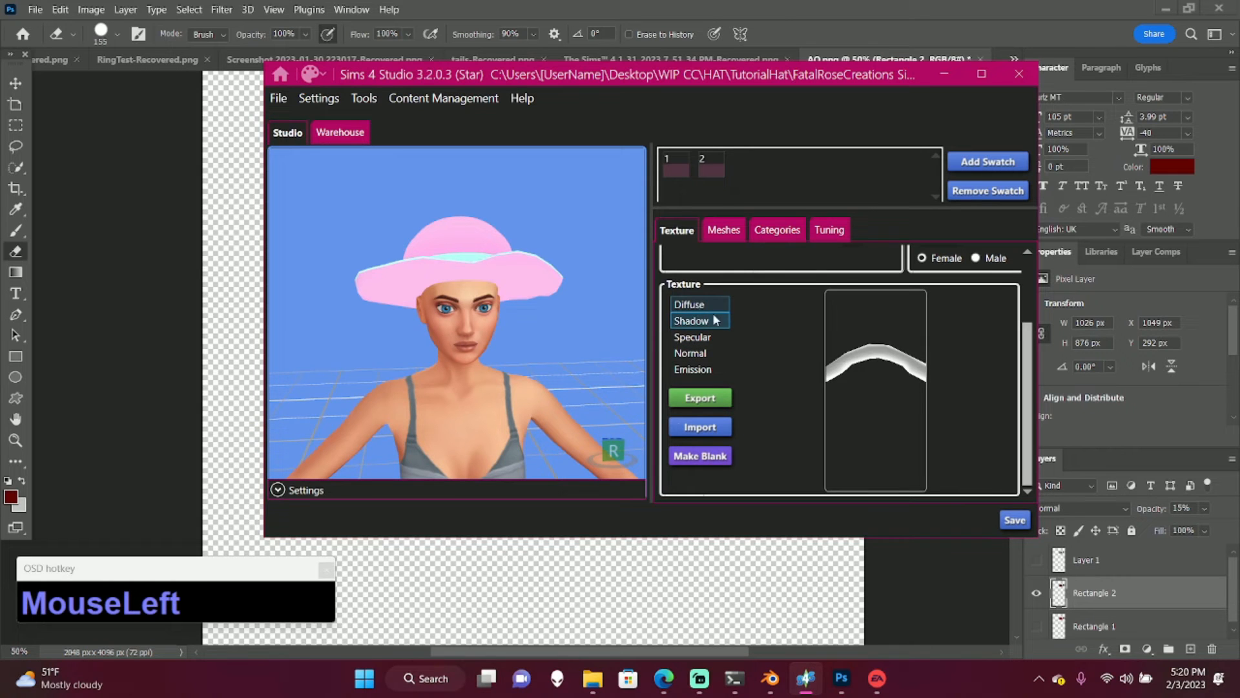
click(711, 308)
click(1005, 525)
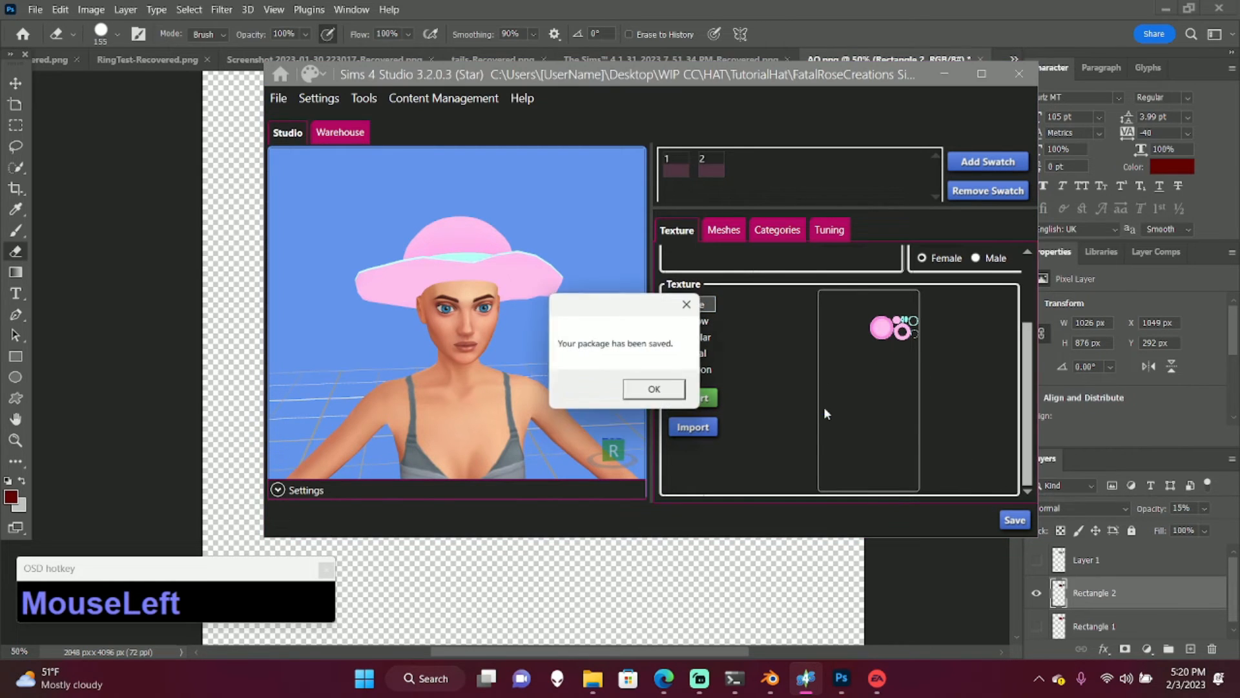
click(683, 399)
right_drag(629, 312, 649, 300)
- Import the PNG image TESTER2 from the TutorialHat folder as the diffuse texture of swatch 3
scroll(700, 259, up, 3)
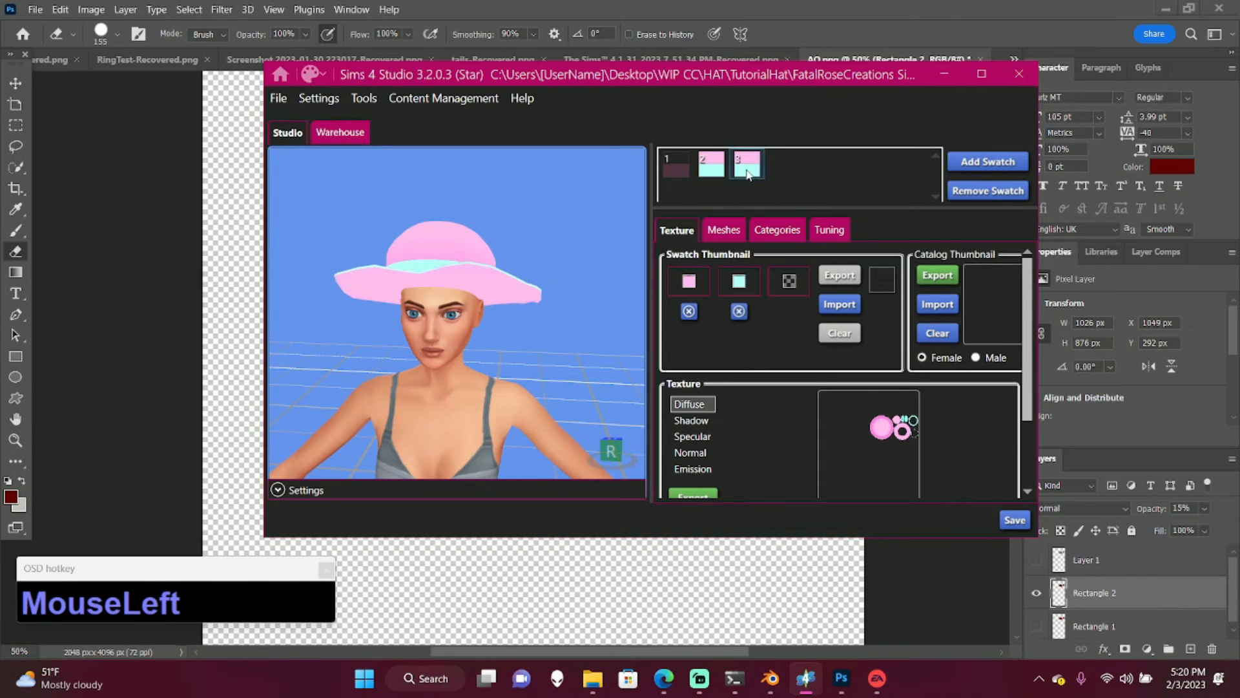
scroll(751, 447, down, 3)
click(696, 448)
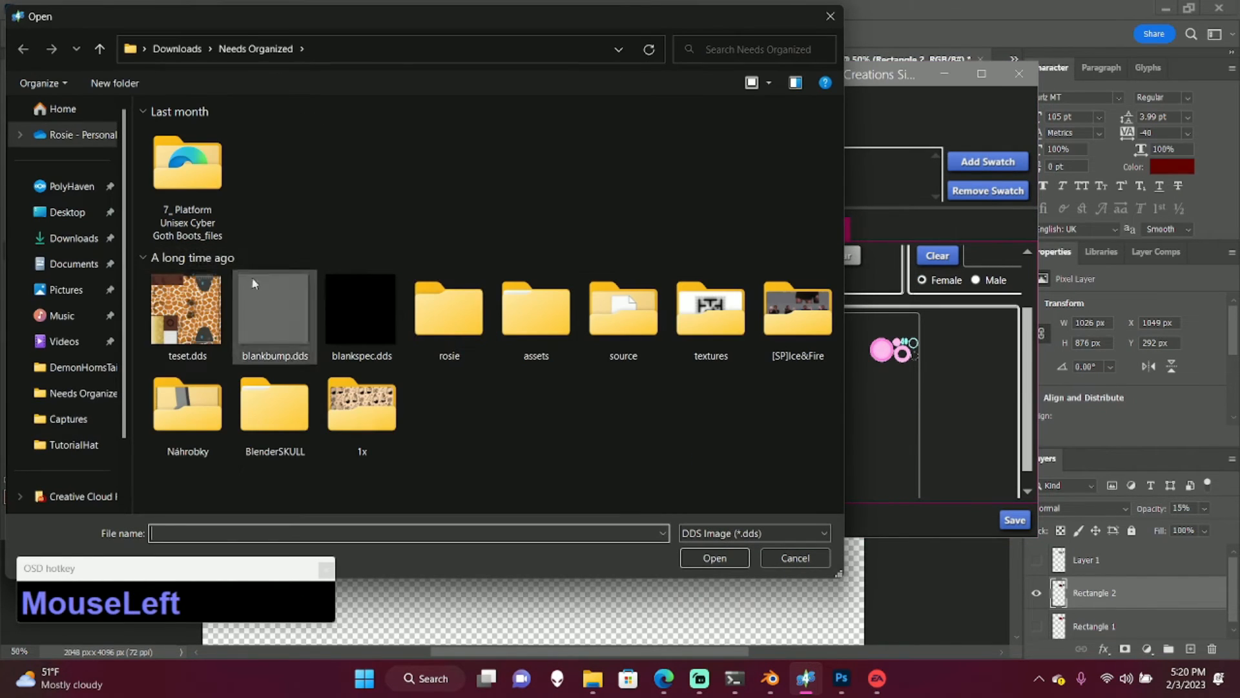
click(72, 444)
click(702, 534)
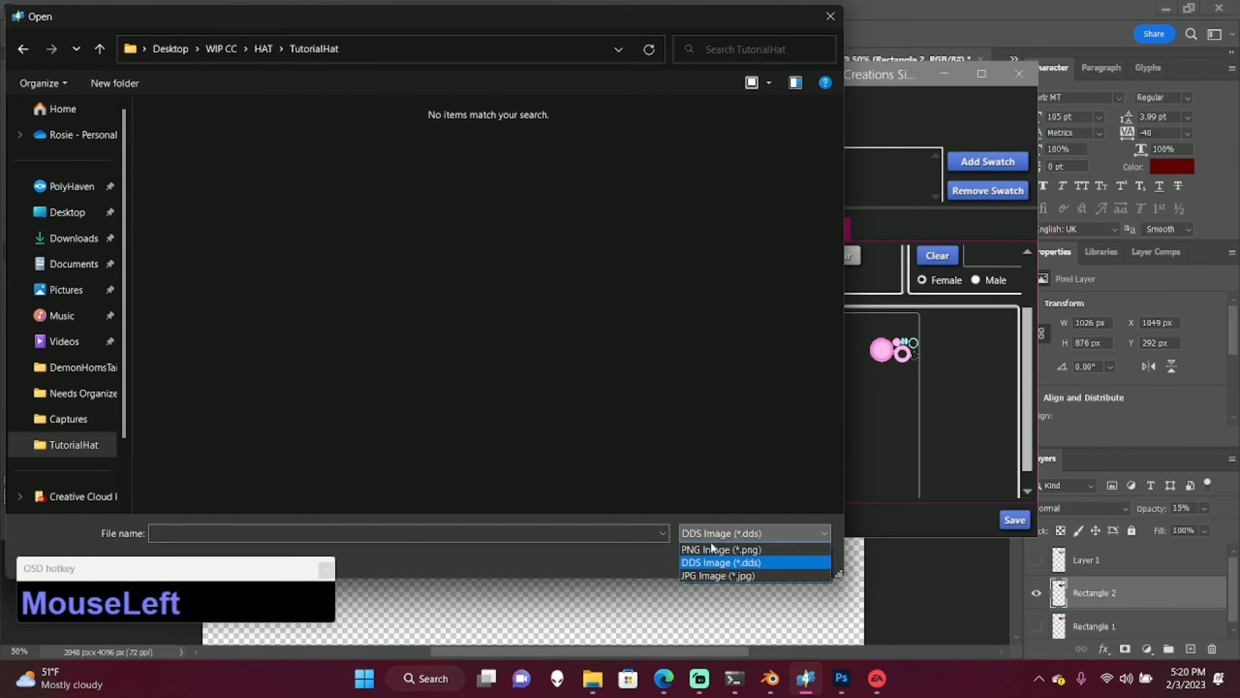
click(708, 554)
double_click(522, 160)
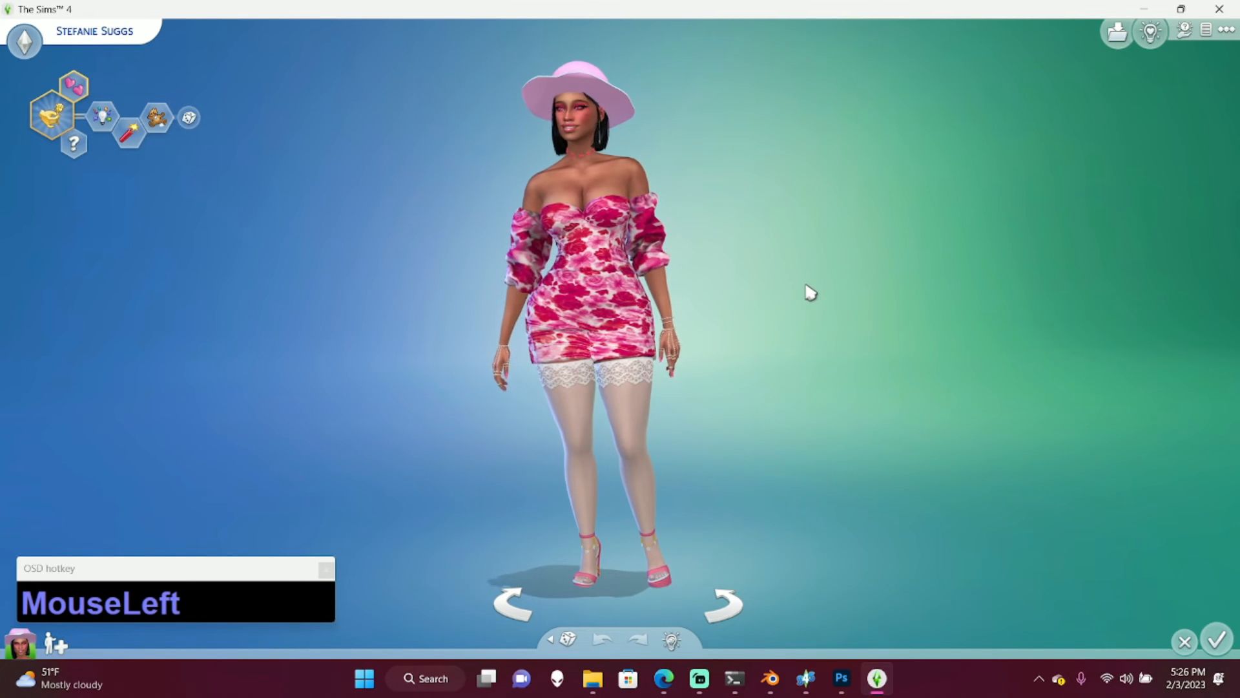
- In The Sims 4, examine the pink hat on the Sim up close and at full-body distance
scroll(746, 252, up, 2)
right_drag(753, 253, 759, 248)
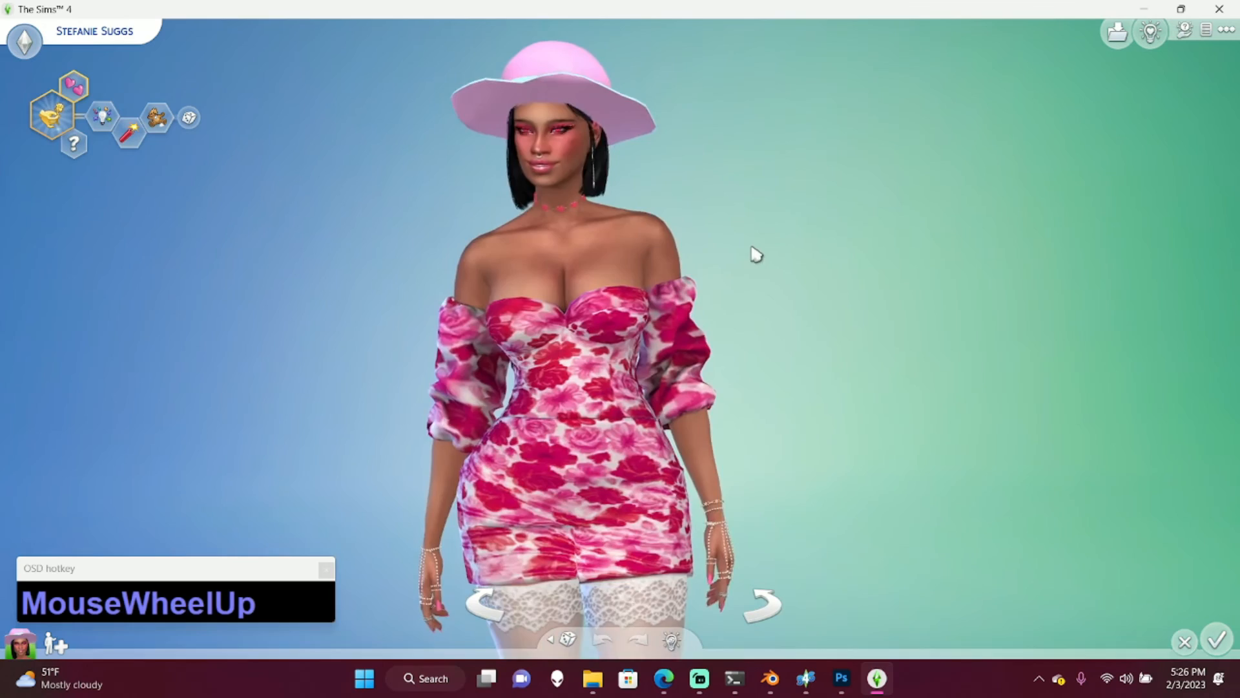
click(647, 121)
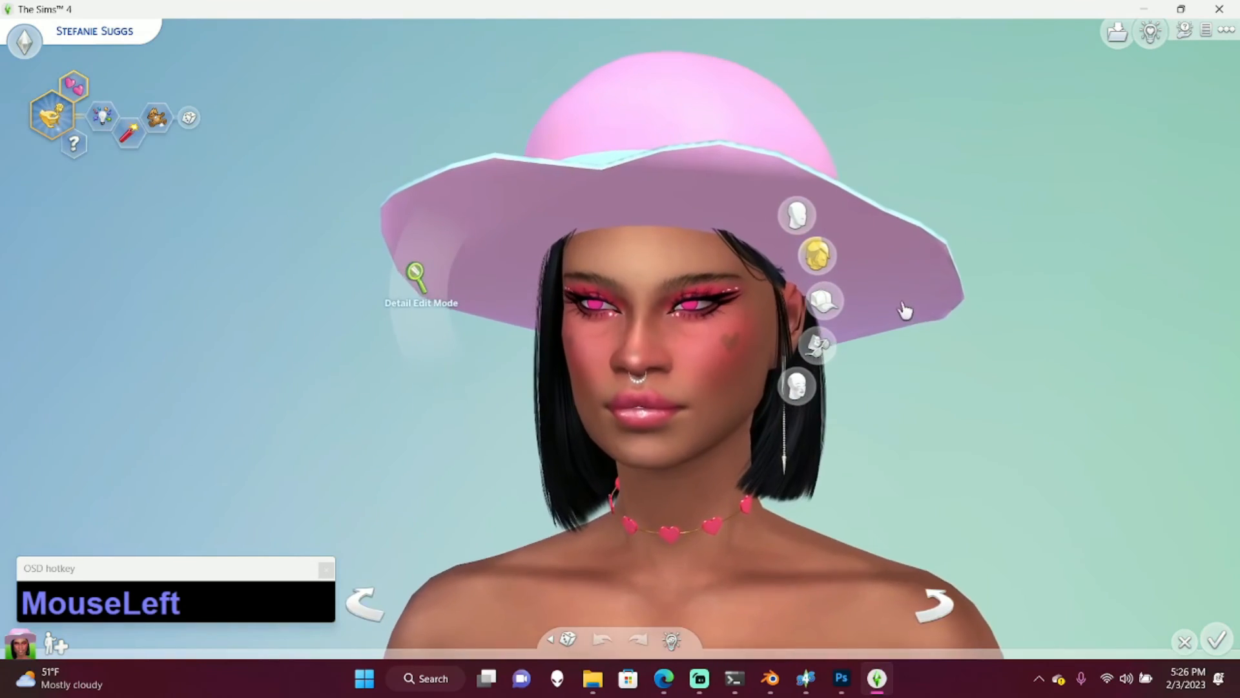
scroll(914, 312, down, 3)
right_drag(913, 310, 905, 304)
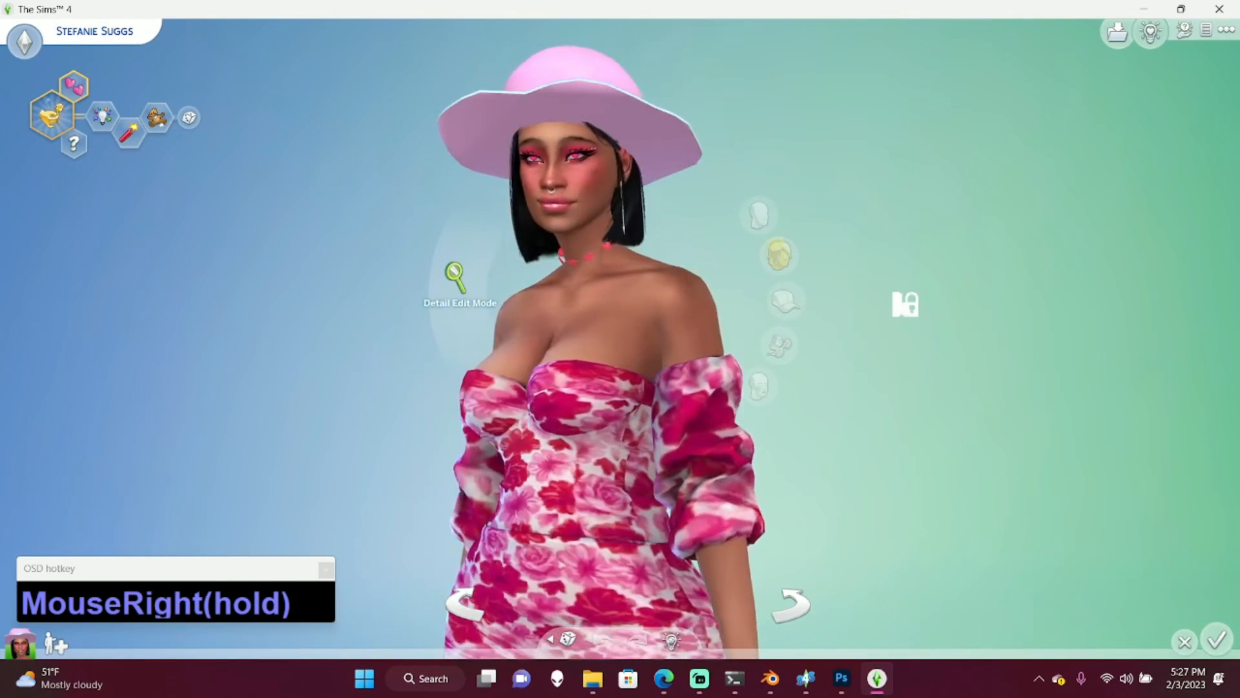
scroll(907, 304, down, 3)
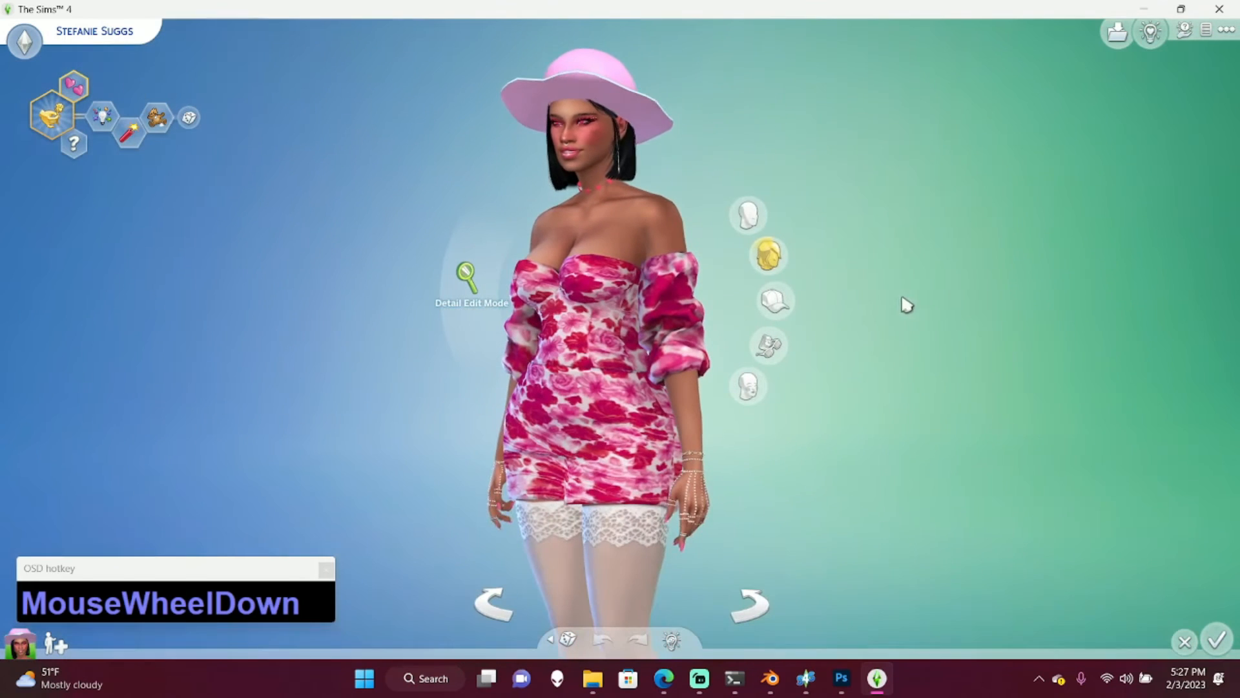
- Open the Sim's hats catalogue, put on the hat's dark red first swatch and examine it from the side
click(773, 307)
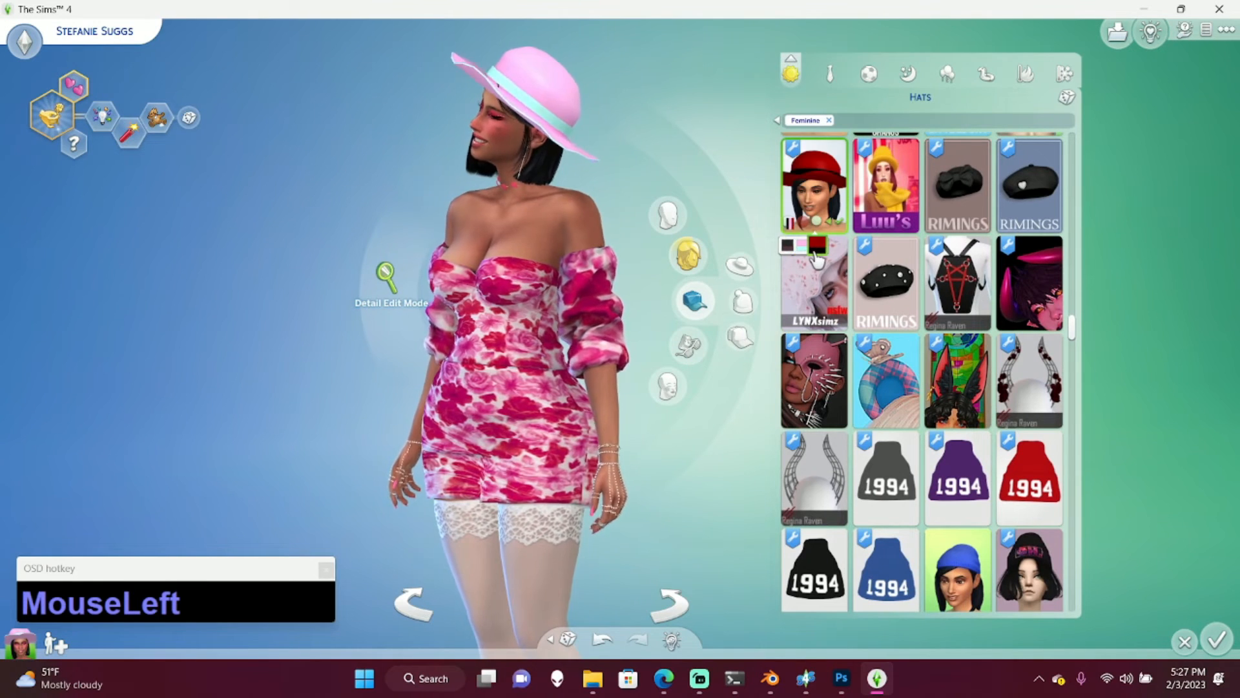
right_drag(536, 348, 401, 352)
right_drag(731, 189, 633, 166)
click(799, 246)
right_drag(732, 166, 523, 167)
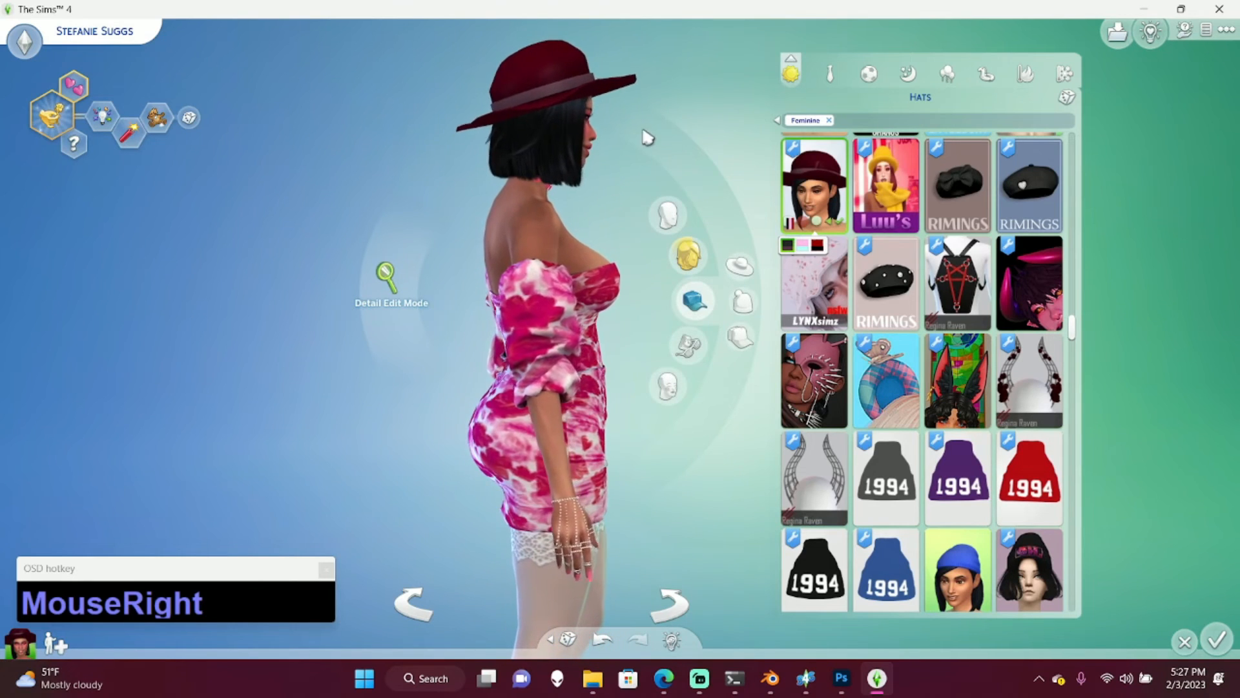
scroll(646, 137, up, 5)
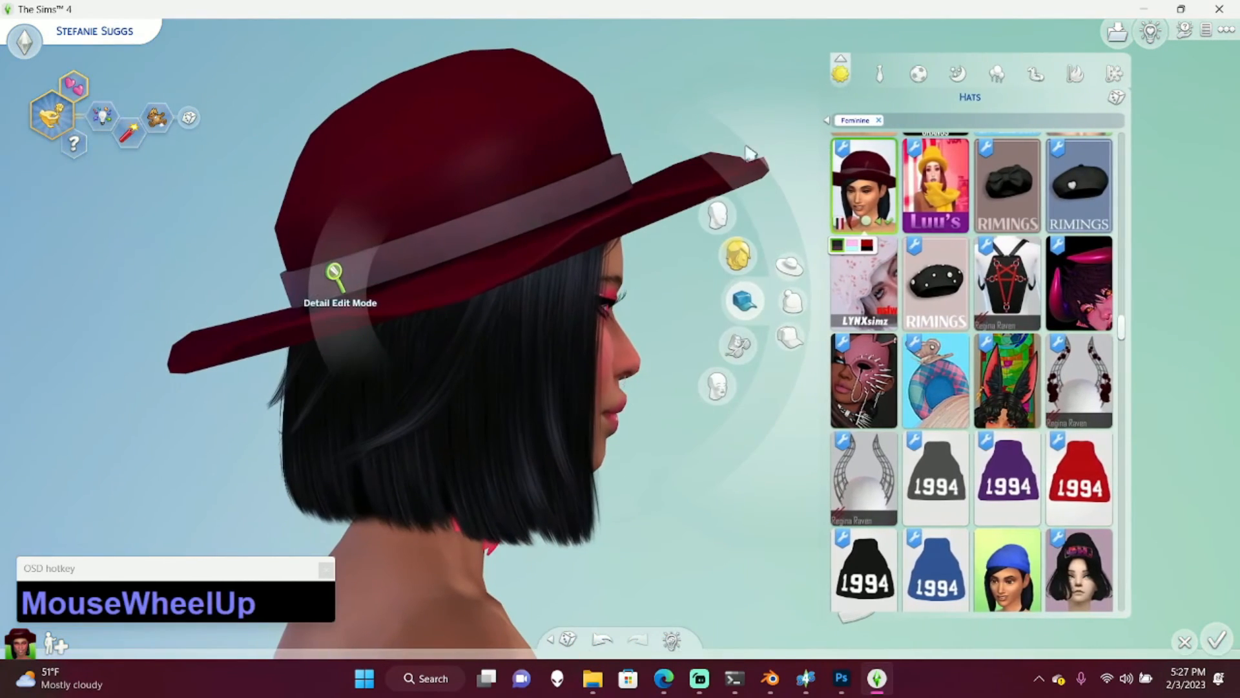
- Try the hat's bright red swatch with black trim and examine it from the front and back
click(870, 248)
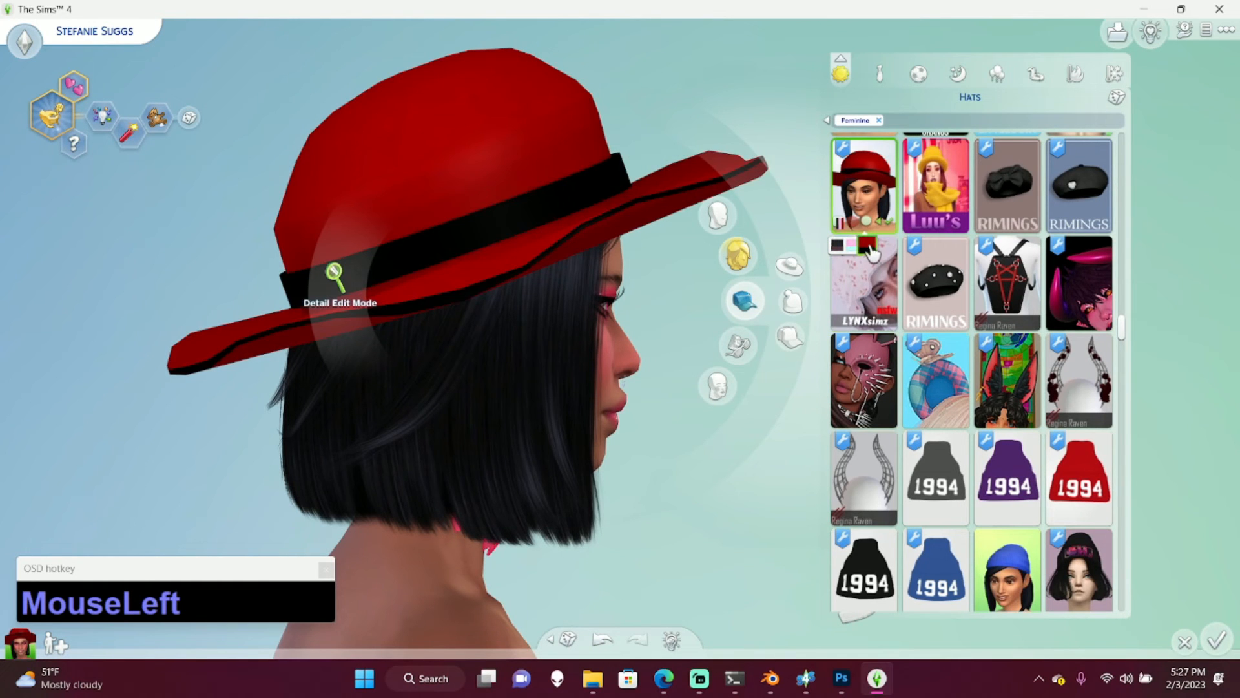
scroll(554, 251, down, 4)
right_drag(567, 166, 570, 161)
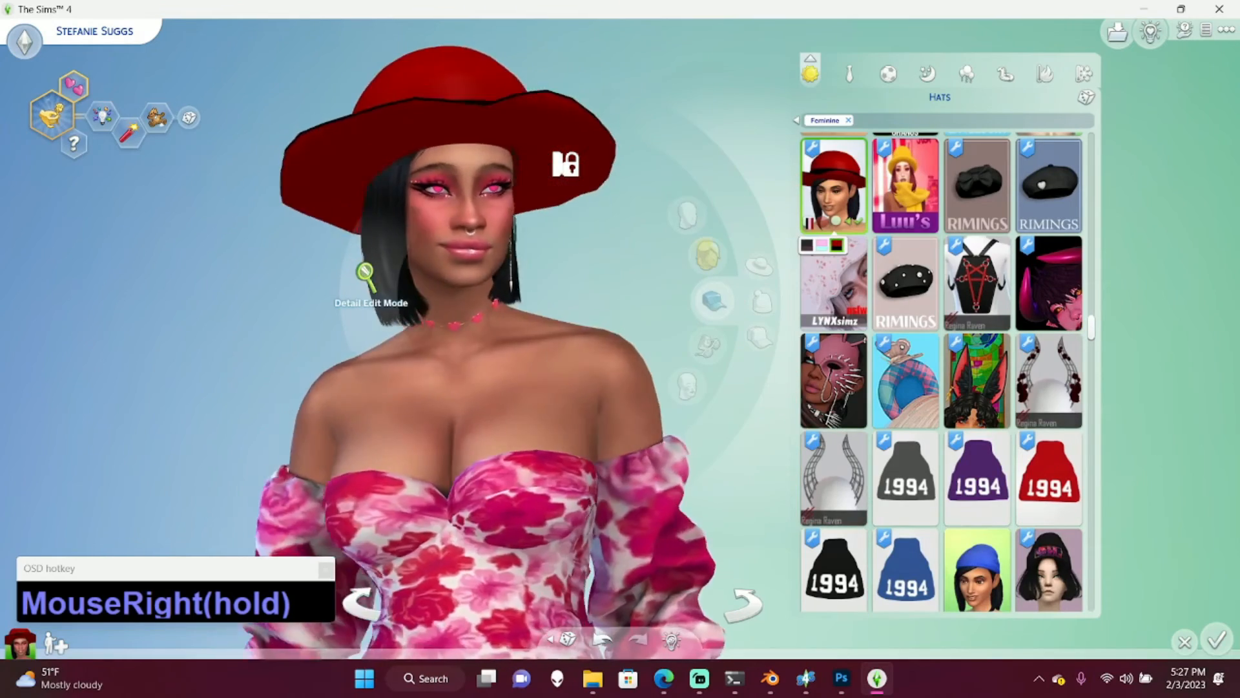
scroll(669, 131, down, 2)
- Apply the hat's pink and aqua swatch and examine it on the Sim from all sides
click(801, 245)
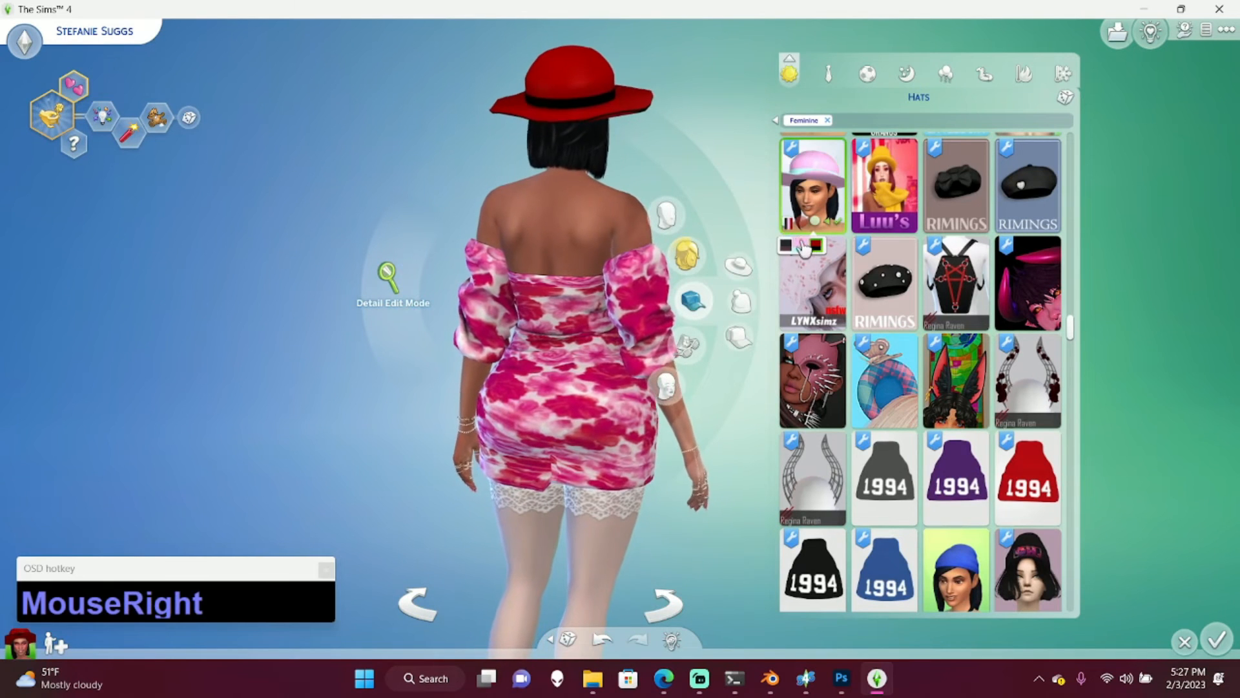
right_drag(704, 146, 705, 146)
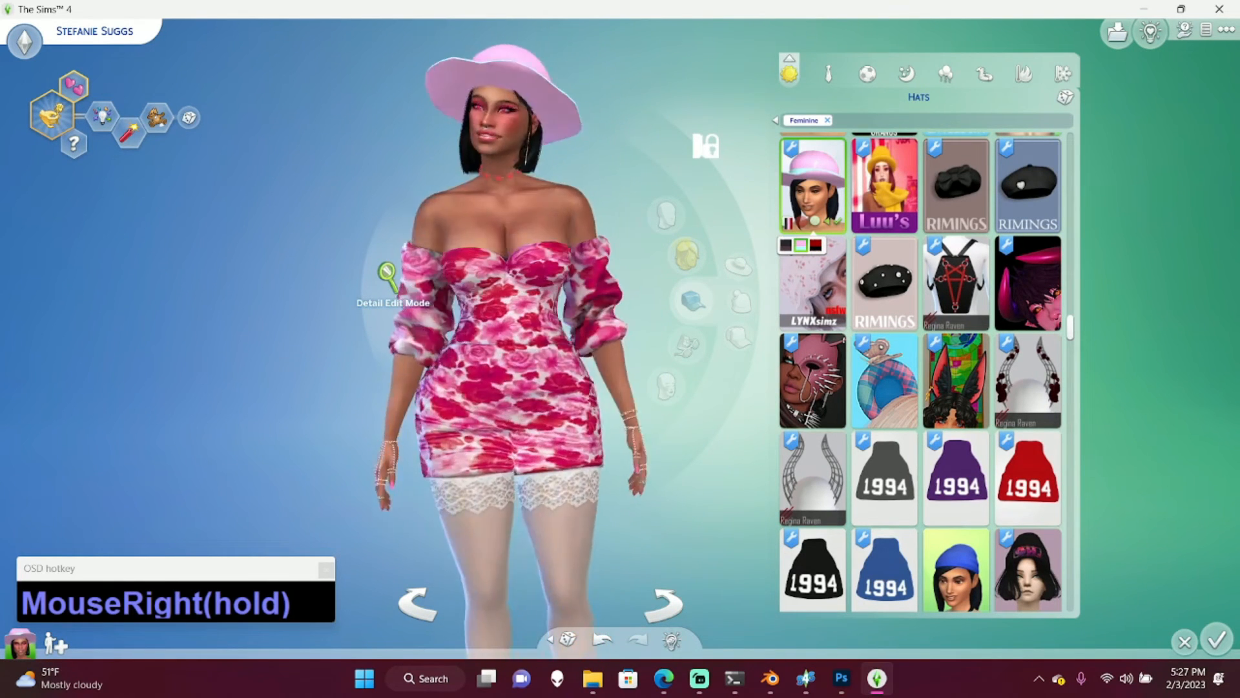
scroll(619, 61, down, 2)
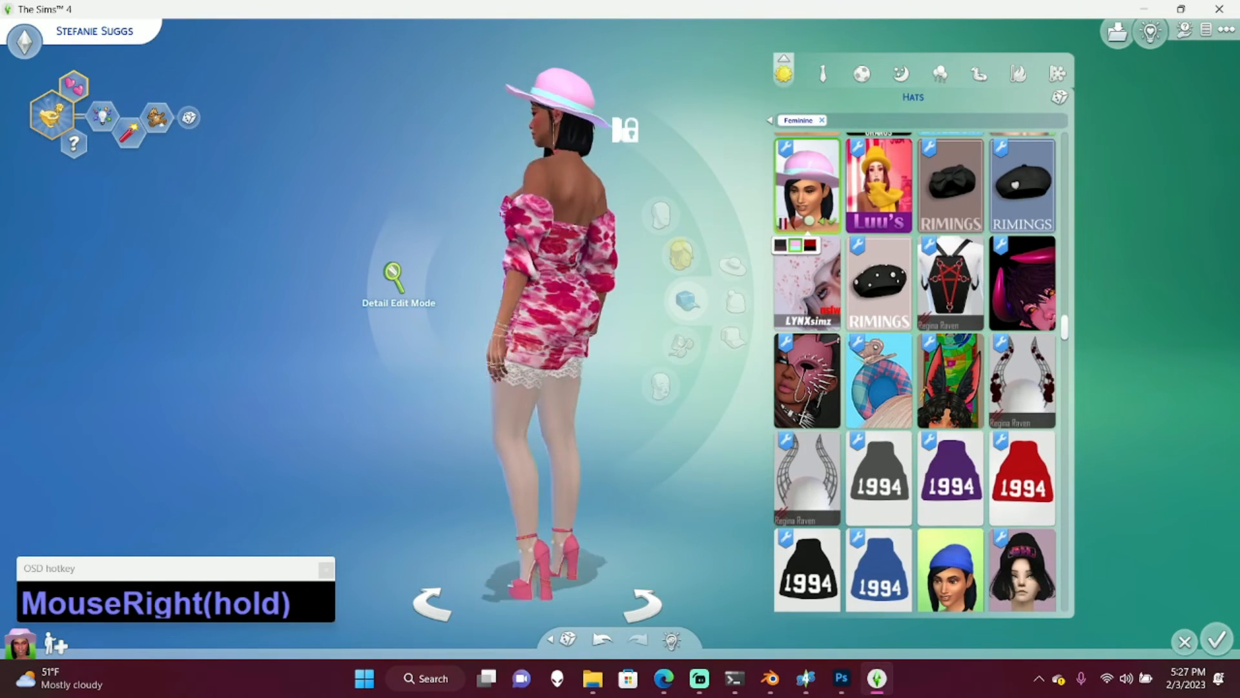
right_drag(679, 284, 711, 285)
scroll(710, 284, up, 2)
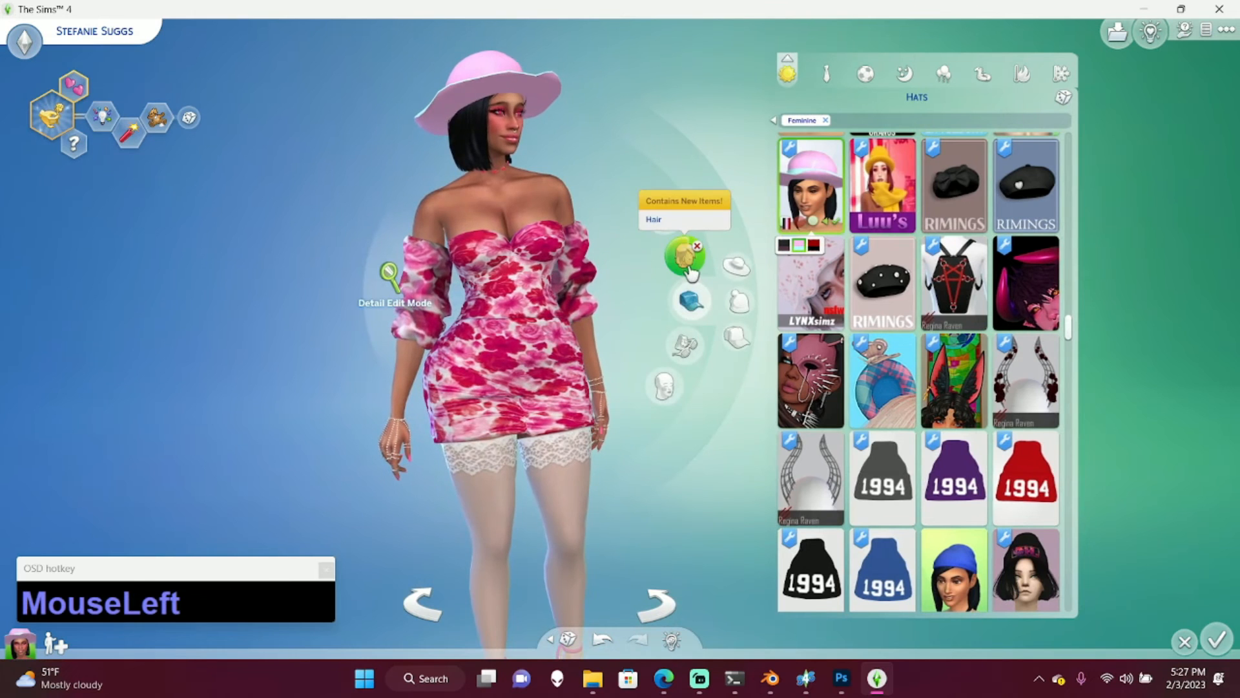
- Open the Sim's hairstyle catalogue and try long straight, blonde updo and long curly hairstyles under the pink hat
click(653, 226)
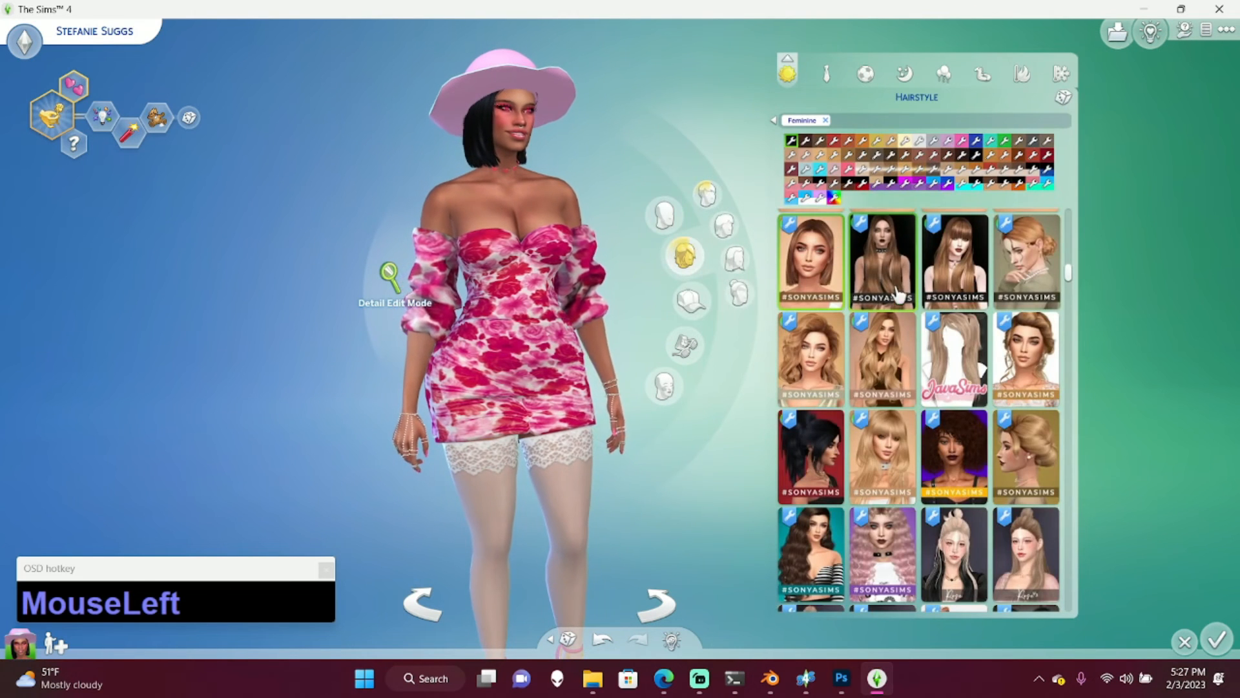
scroll(691, 297, up, 3)
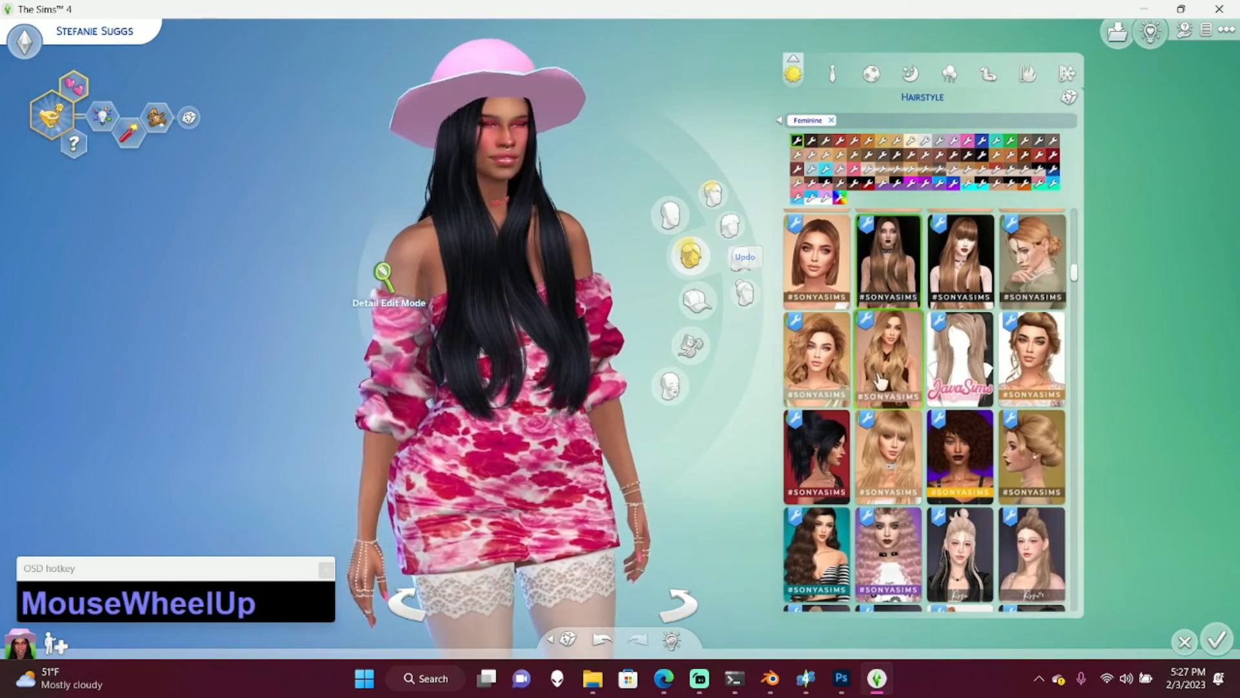
click(958, 360)
click(1028, 365)
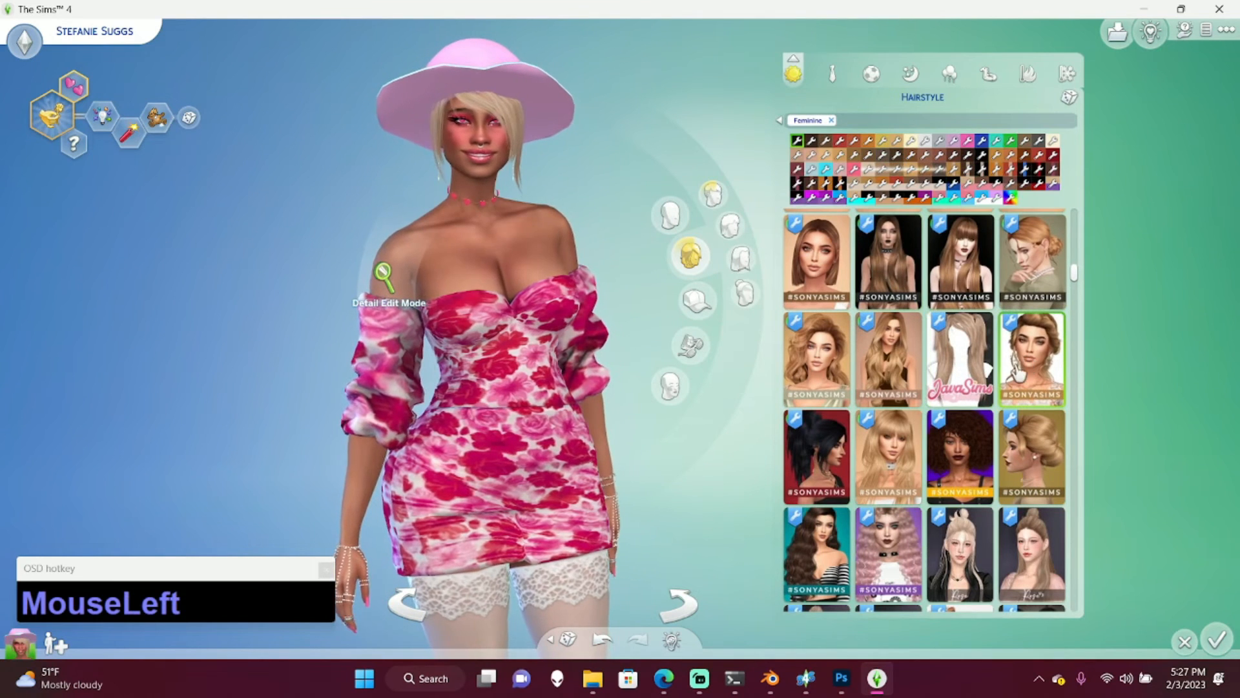
click(912, 547)
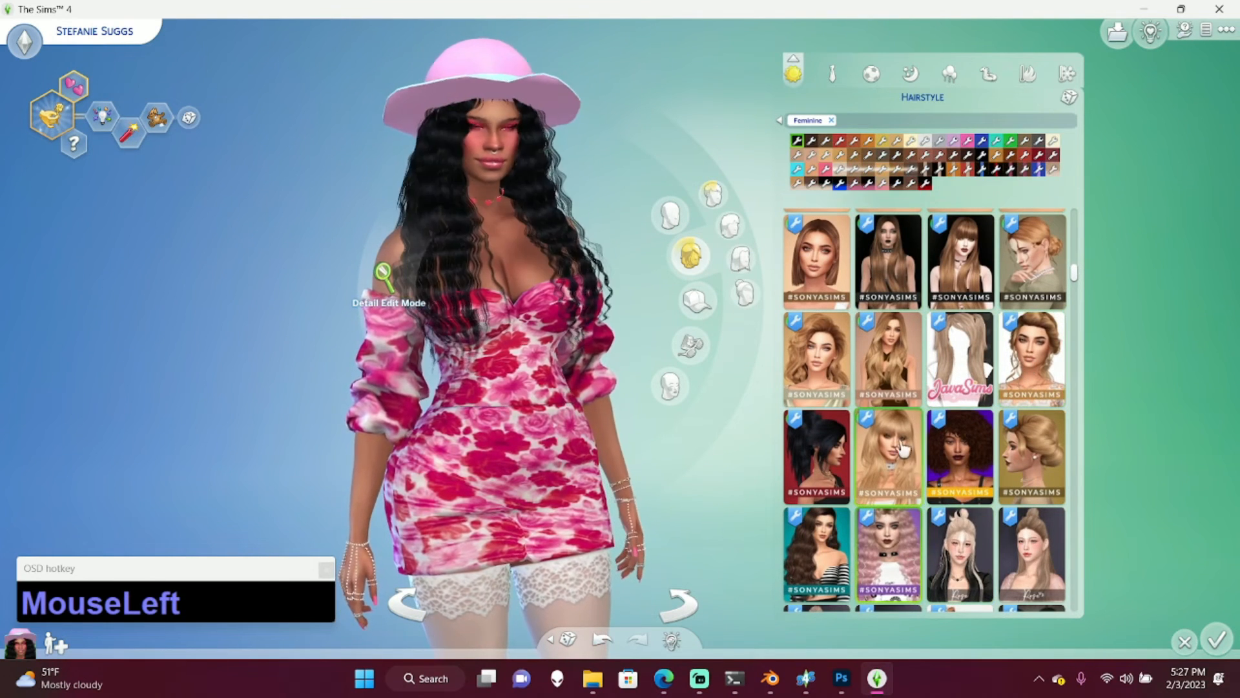
- Try a long light blonde braided hairstyle and examine how the pink hat sits on it
scroll(930, 452, down, 5)
click(979, 382)
click(896, 557)
click(878, 475)
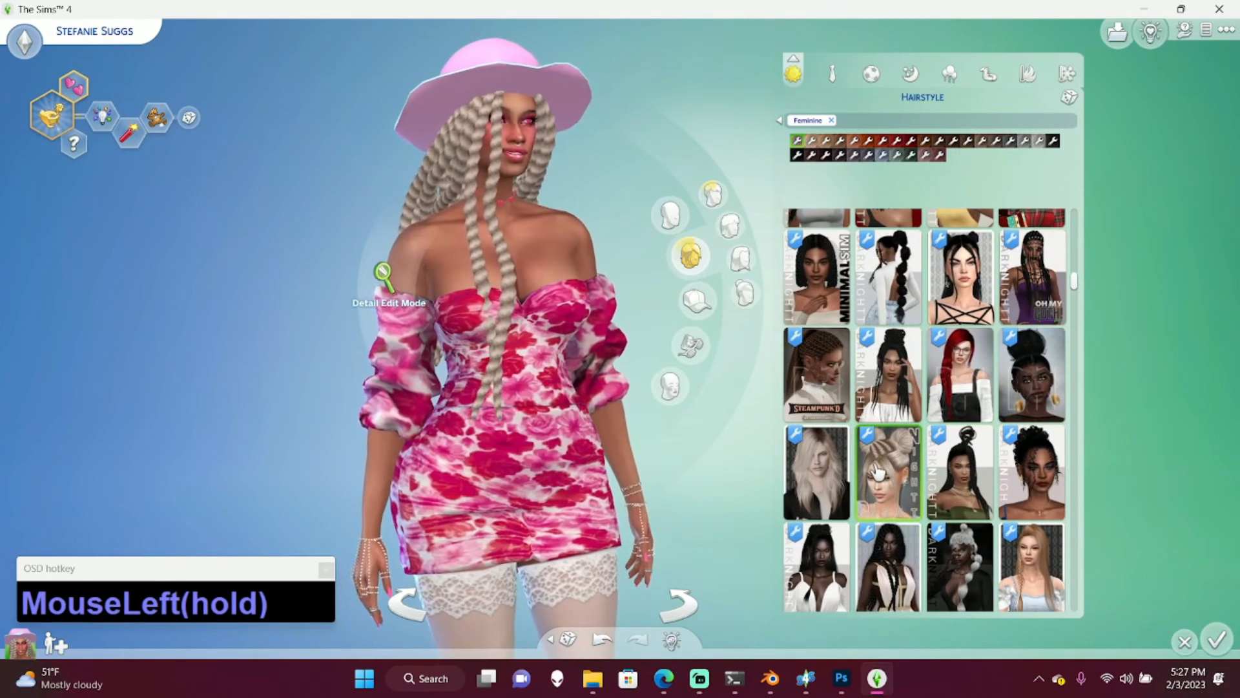
right_drag(600, 206, 598, 167)
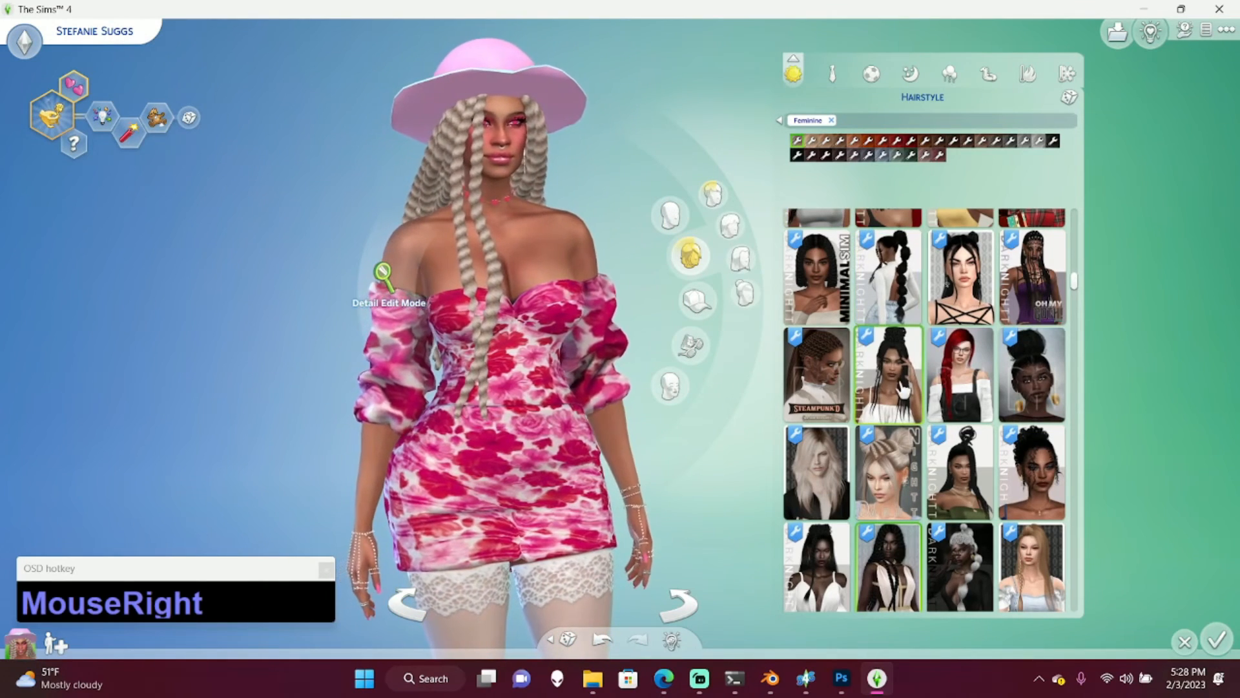
- Apply the hat's bright red swatch with black trim and return to the hairstyle catalogue
click(696, 300)
mouse_move(804, 226)
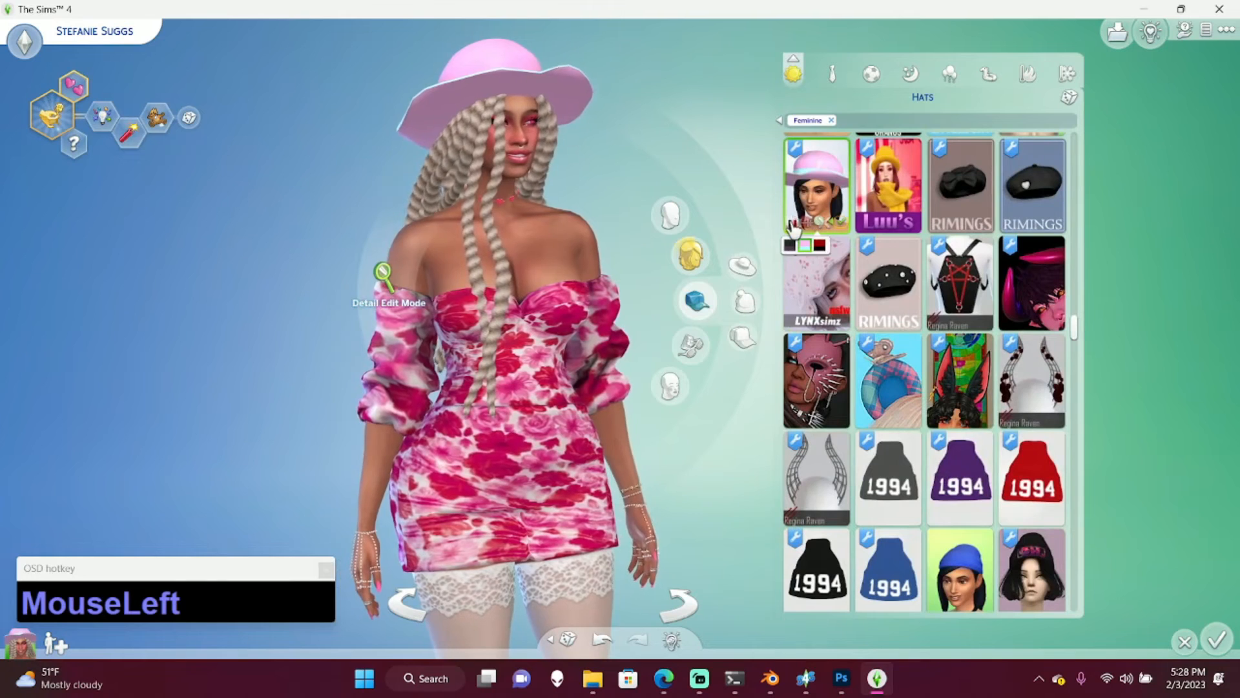
right_drag(573, 191, 574, 191)
click(689, 257)
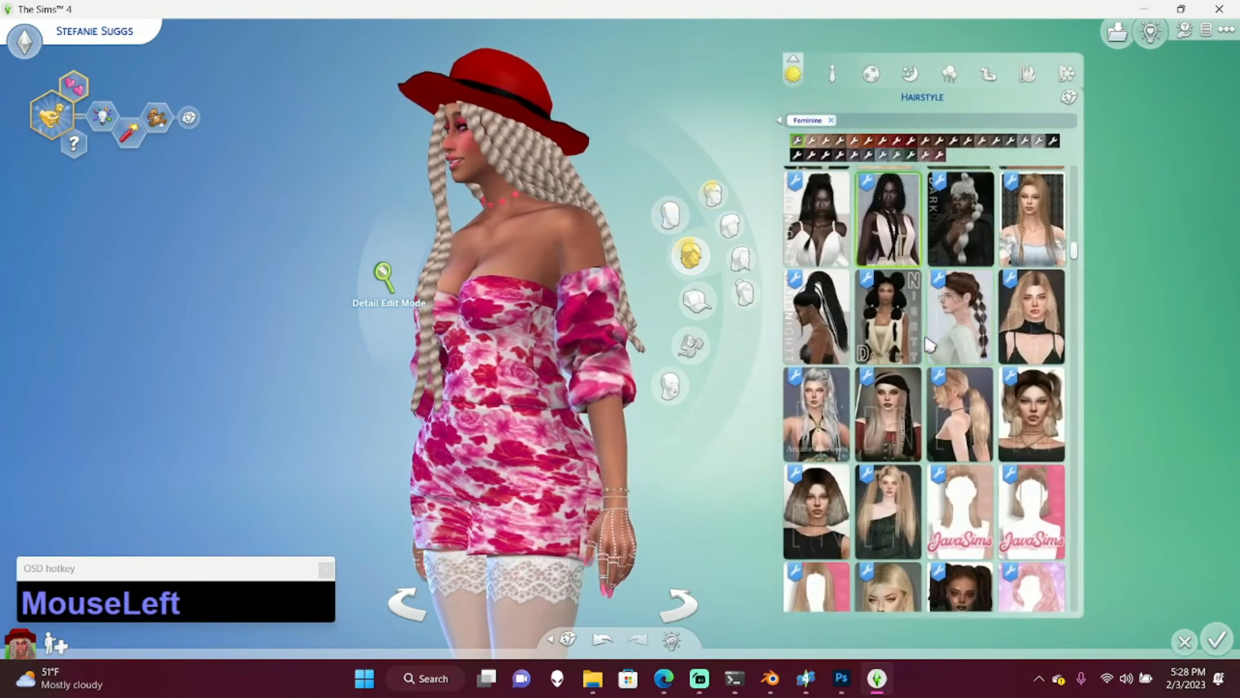
- Try the Briar hairstyle and several custom long and short hairstyles under the red hat, checking the fit from side and front
scroll(959, 452, down, 3)
click(962, 548)
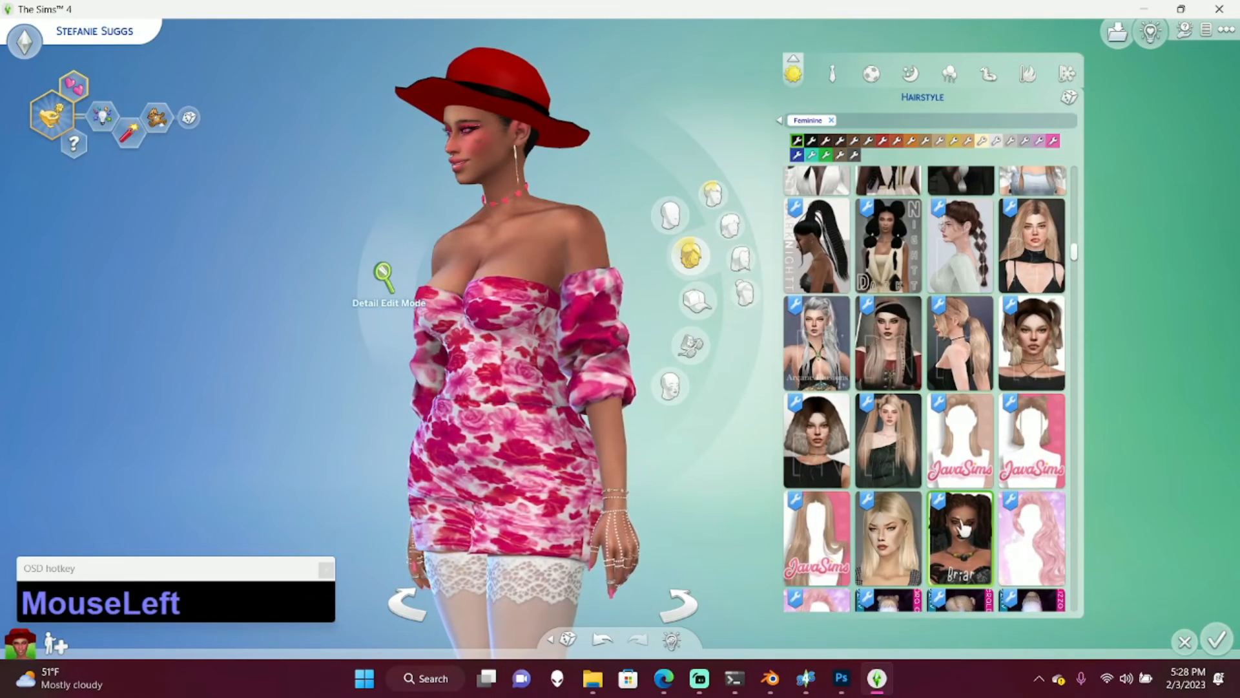
scroll(914, 503, down, 3)
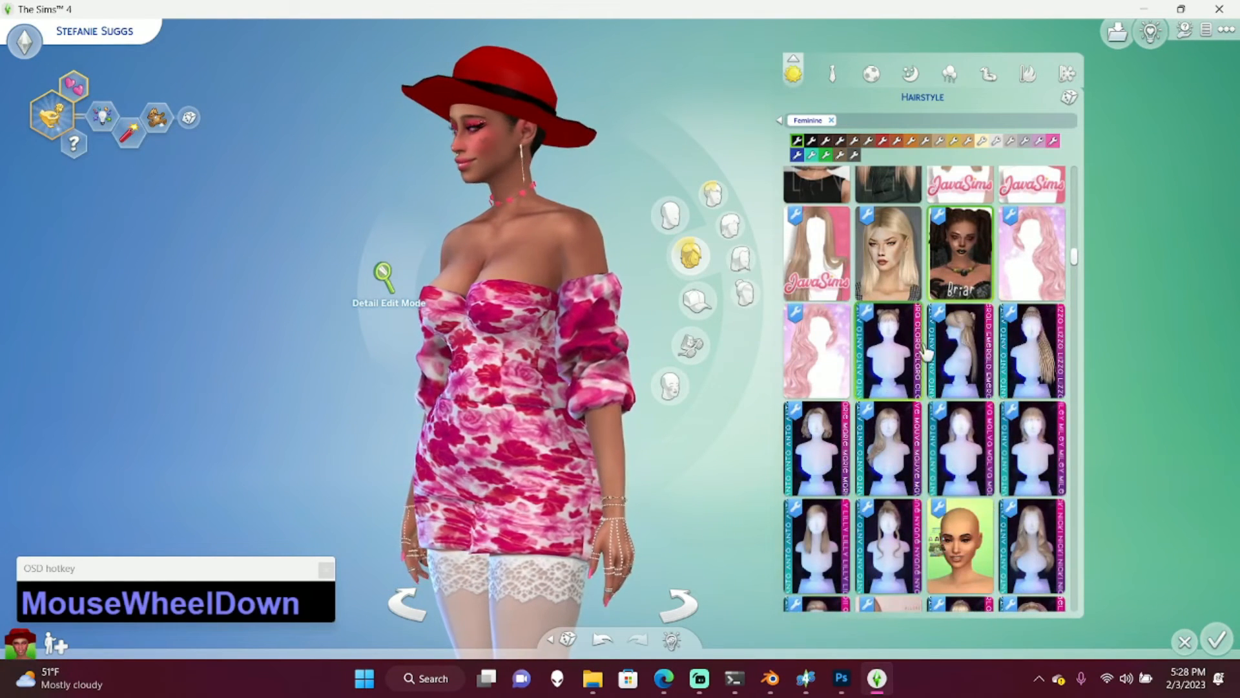
click(967, 342)
right_drag(468, 327, 624, 192)
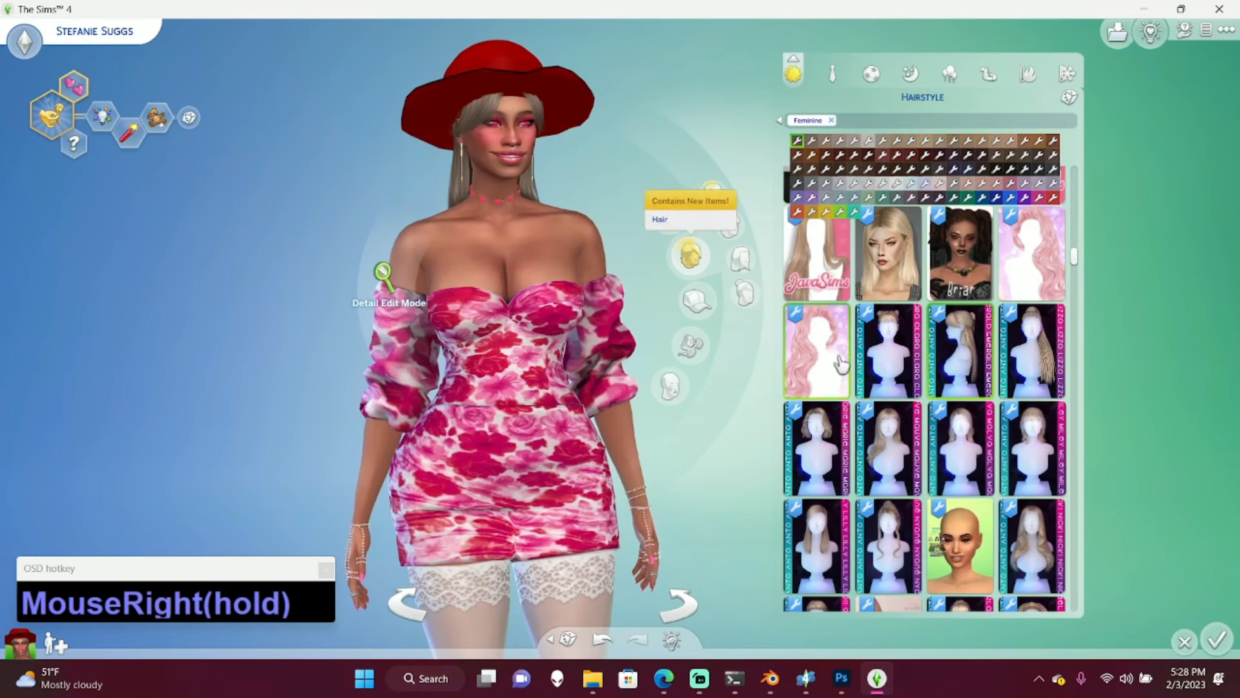
click(1019, 446)
click(818, 446)
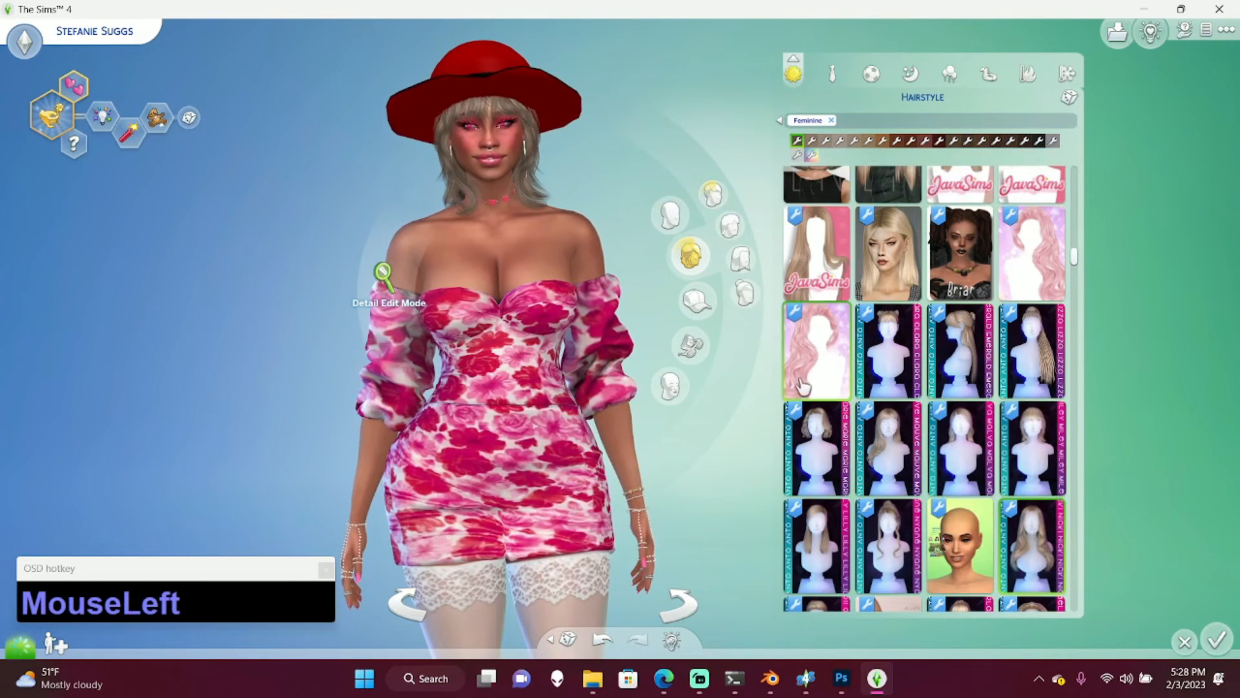
- Further down the hairstyle catalogue, try the bun pigtails with bangs and the short side-swept hairstyle under the red hat
scroll(823, 369, down, 1)
scroll(823, 368, down, 6)
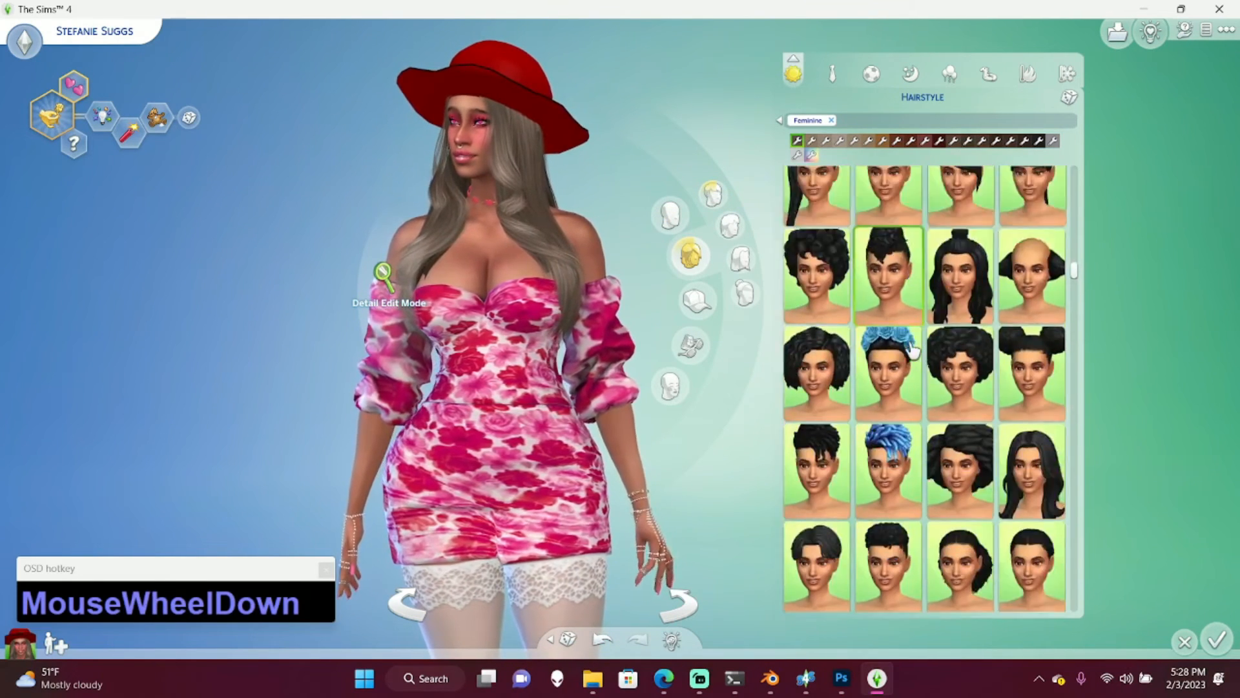
scroll(912, 349, down, 2)
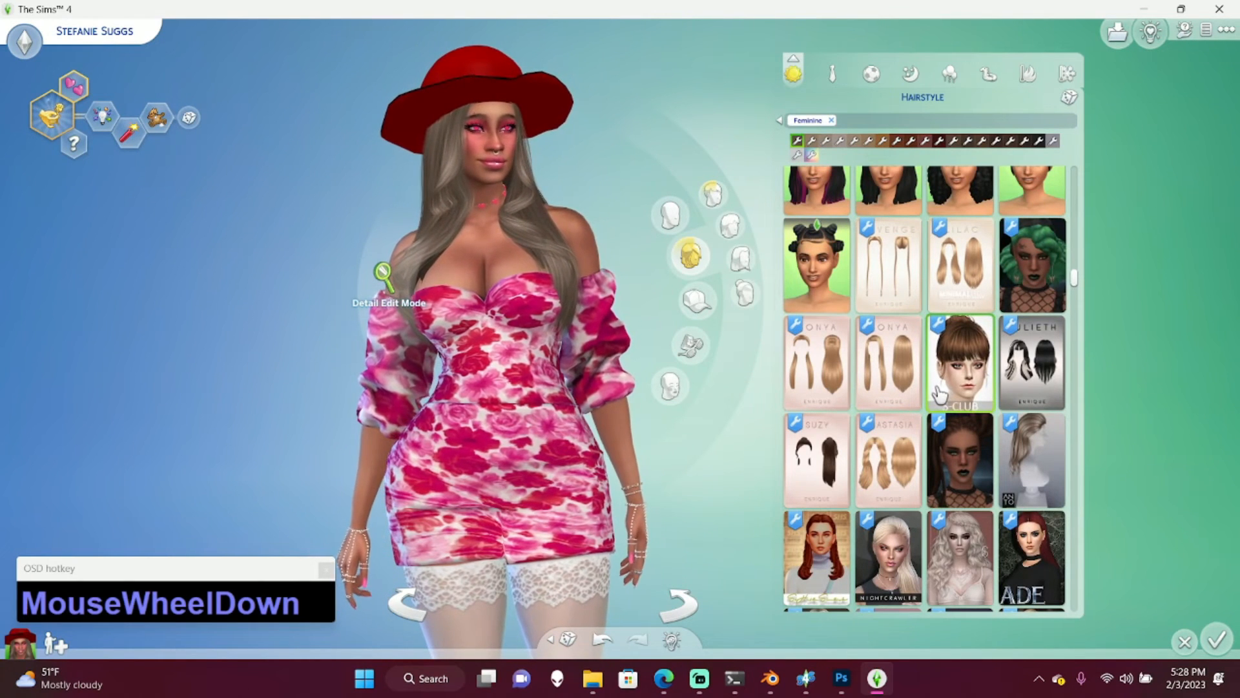
scroll(940, 394, down, 3)
click(889, 370)
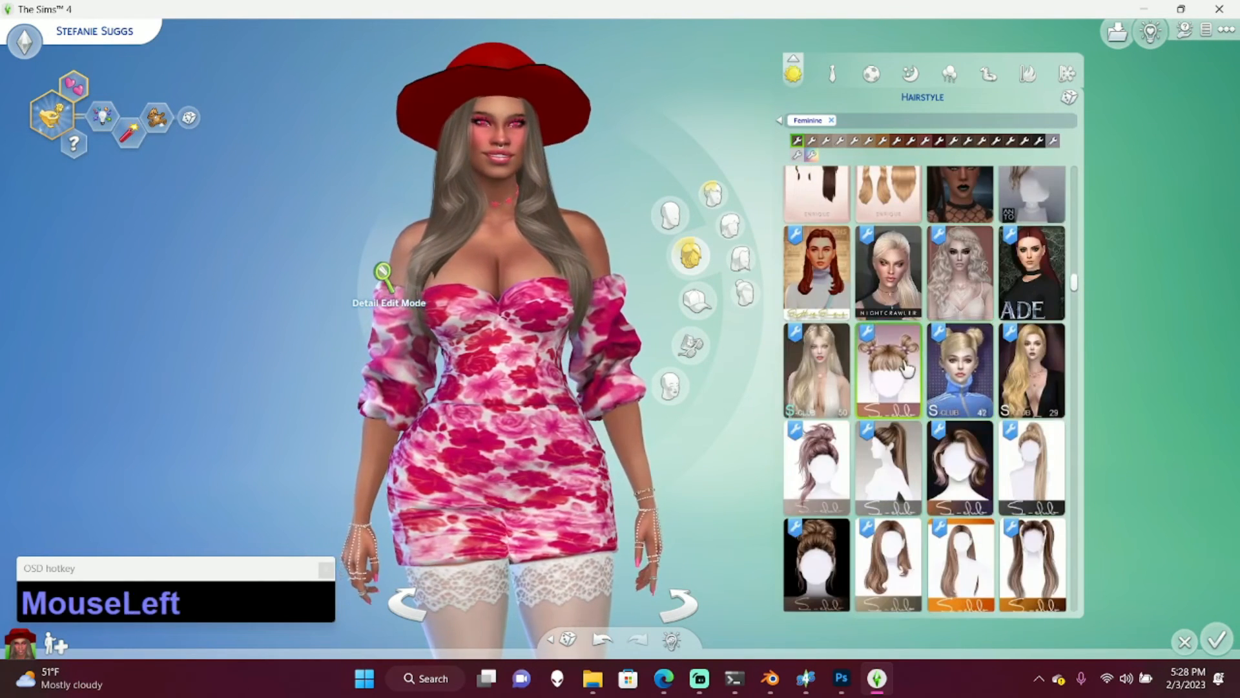
click(976, 460)
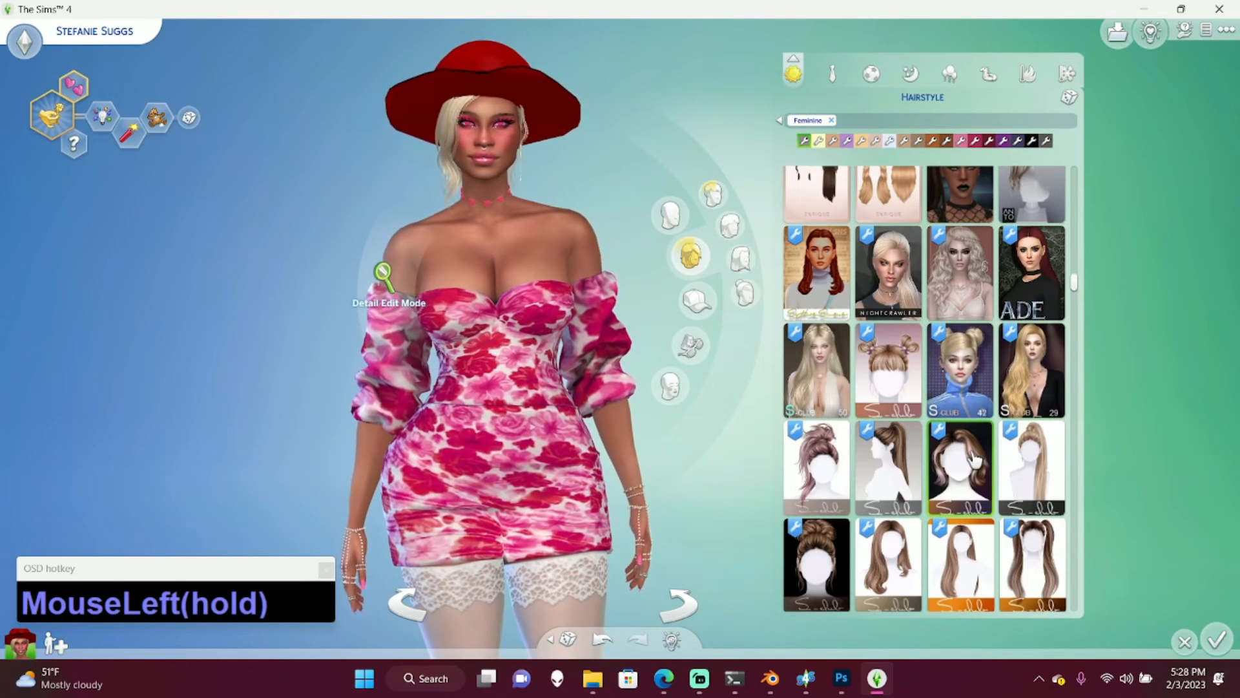
- Try the long straight blonde S-Club 20 hairstyle and examine the red hat's fit from the back and sides
scroll(963, 452, down, 2)
click(960, 520)
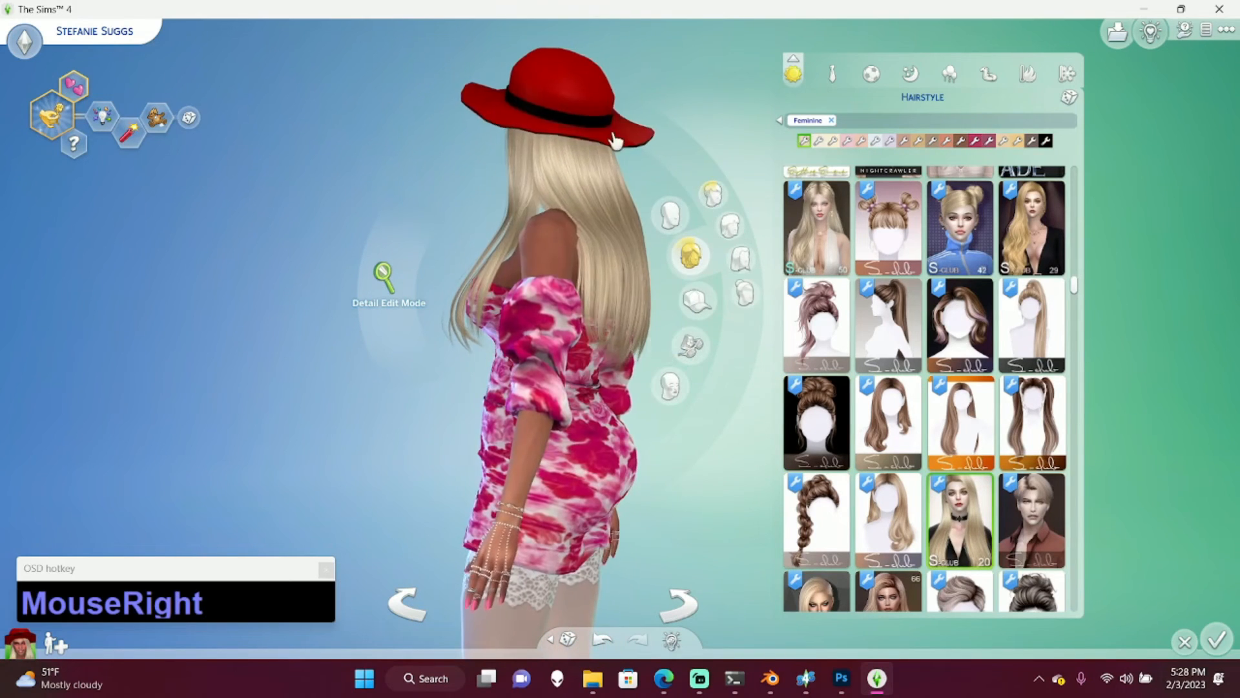
right_drag(601, 145, 594, 121)
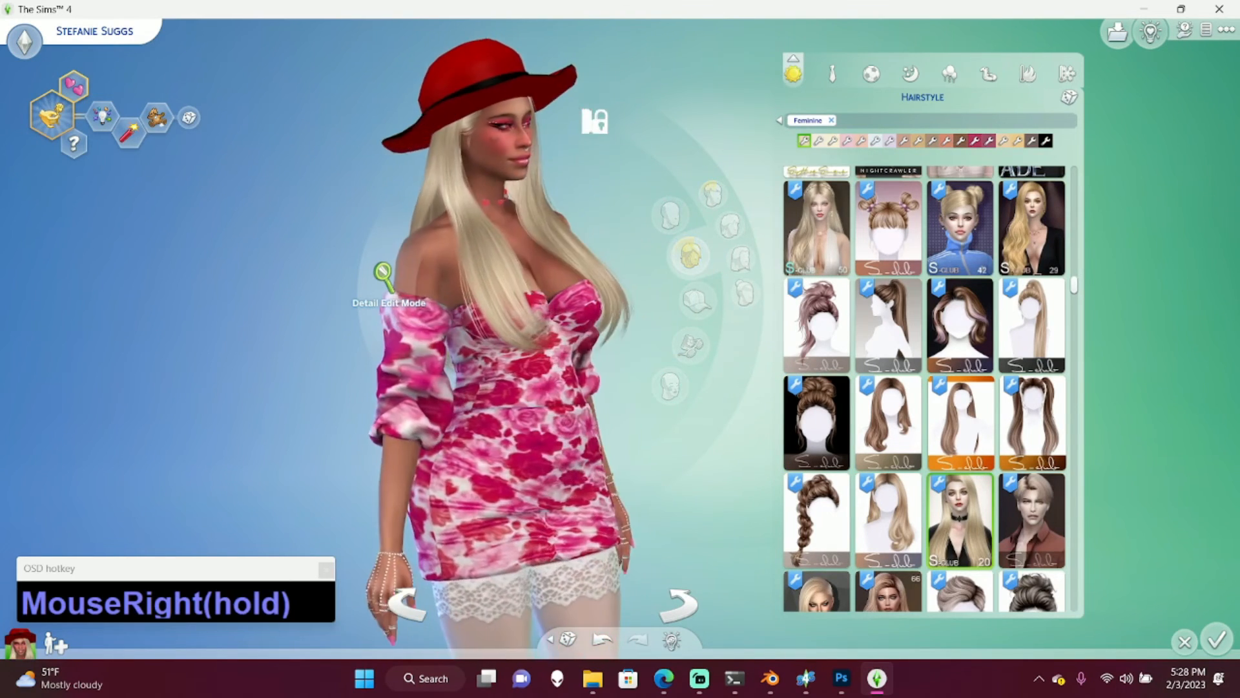
right_drag(688, 134, 688, 136)
- Try the long pigtails, the messy updo and the long straight black hairstyle under the red hat
click(1029, 429)
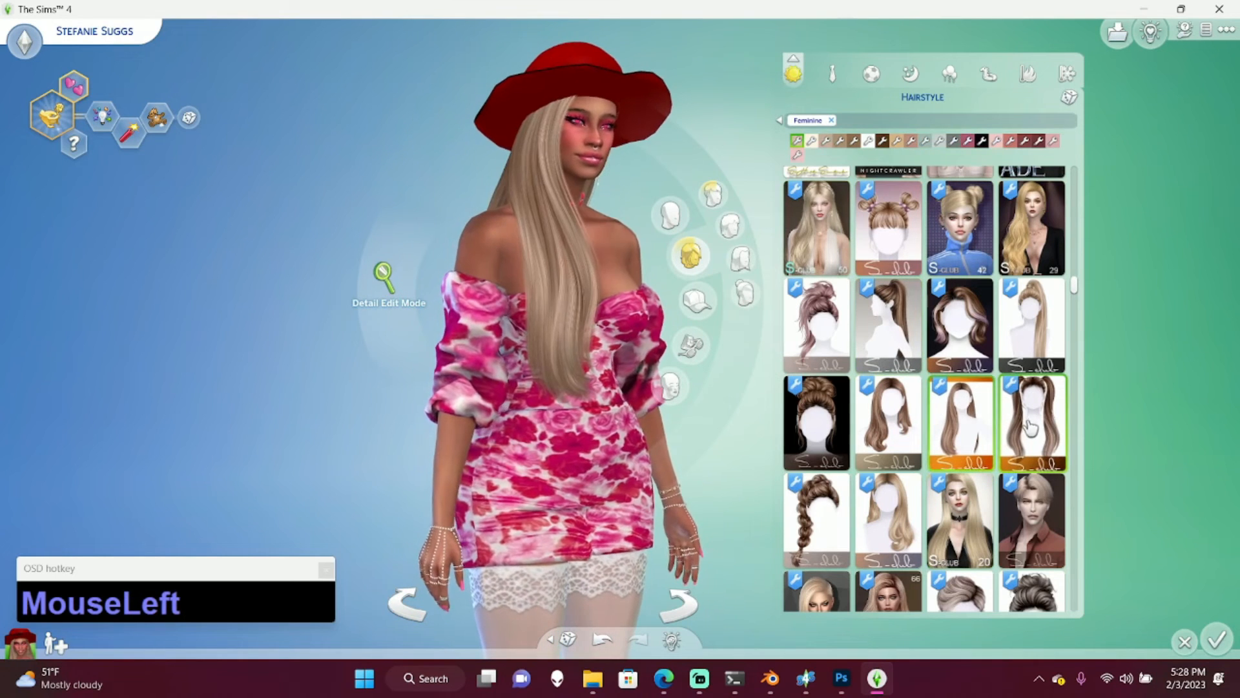
click(838, 504)
scroll(837, 504, down, 2)
click(837, 504)
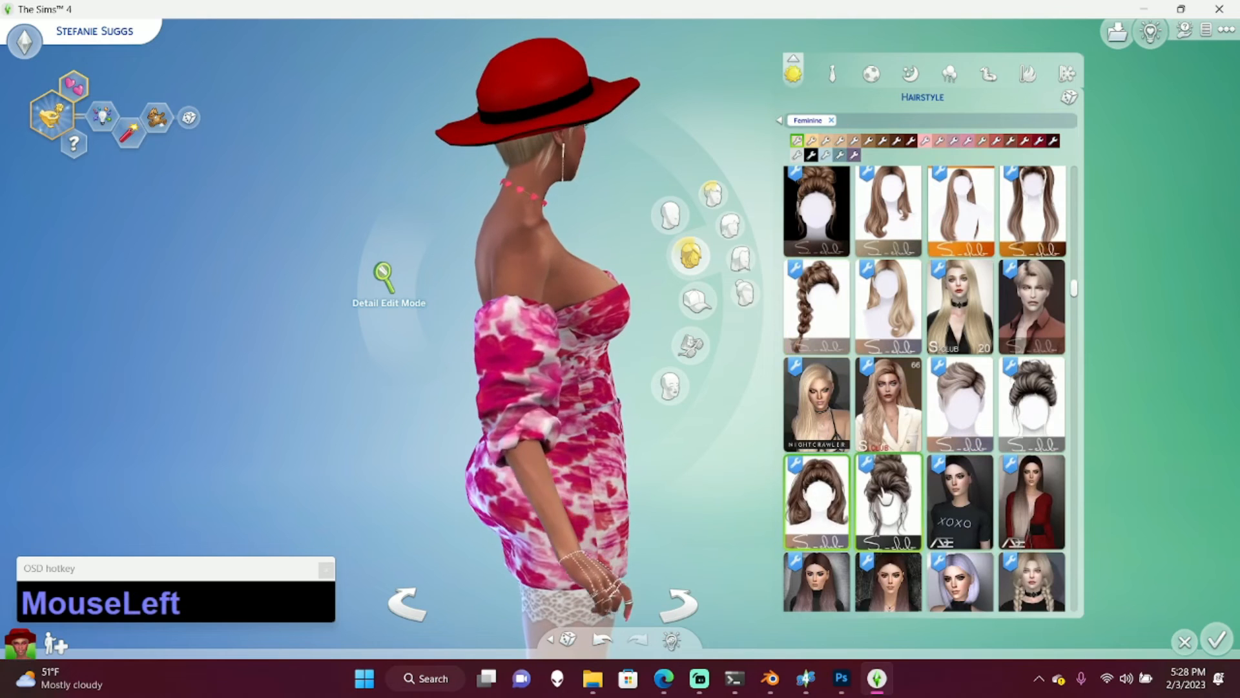
click(910, 498)
click(938, 500)
- Try the Snow White, Josie, Penelope and Imani hairstyles and check the red hat from the back and front
scroll(930, 478, down, 5)
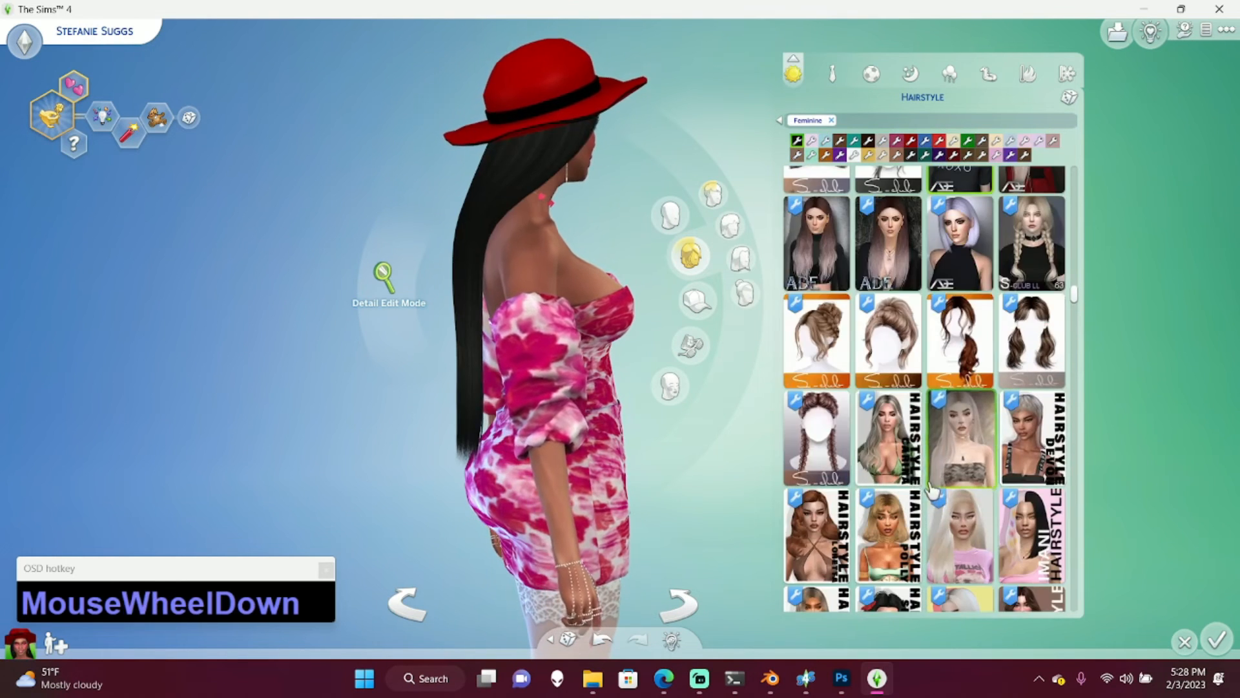
click(901, 362)
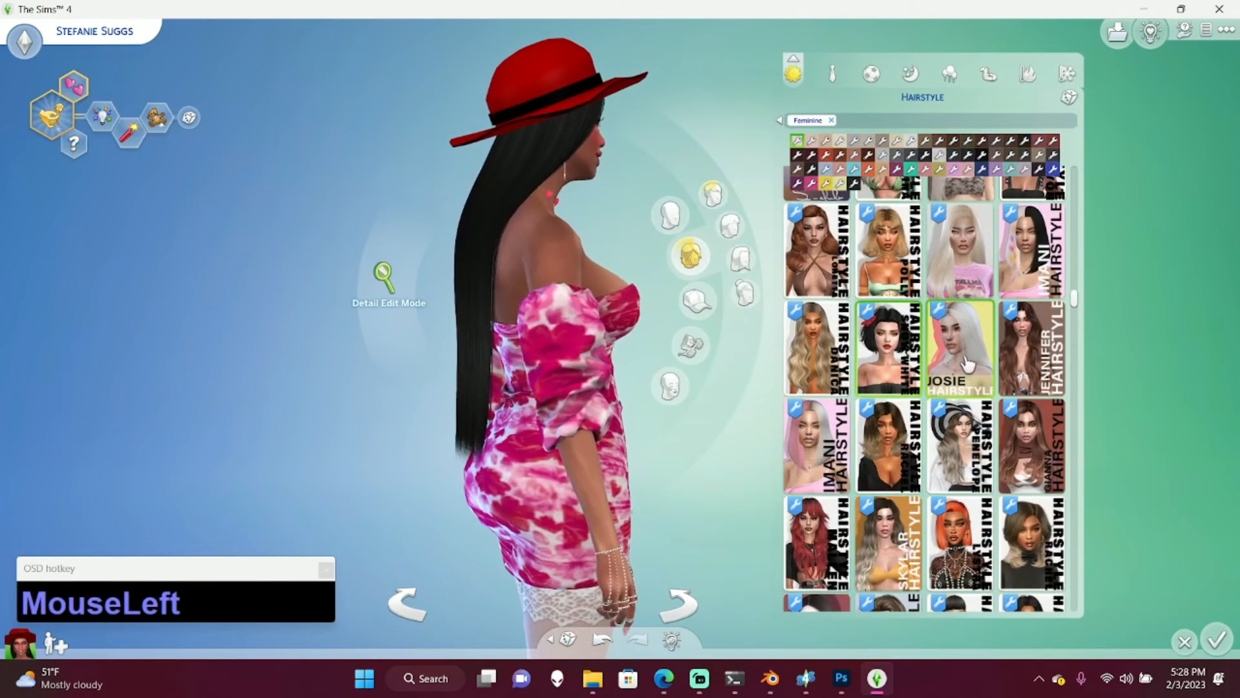
right_drag(721, 457, 715, 454)
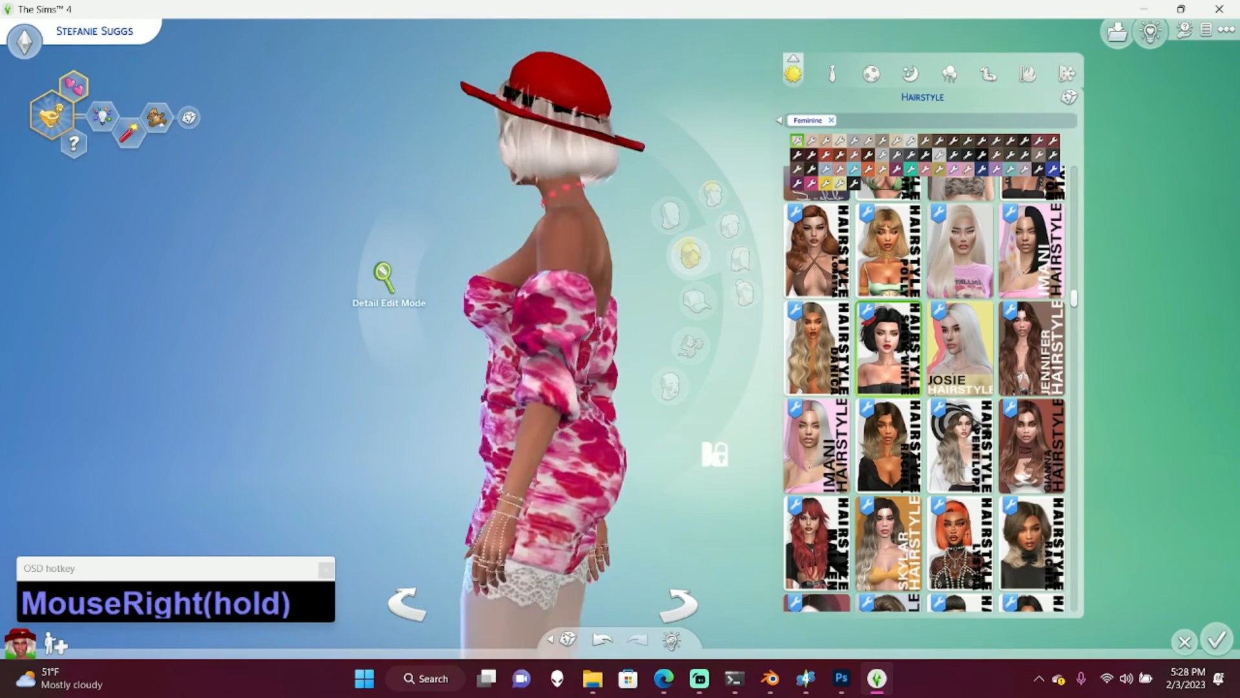
click(960, 342)
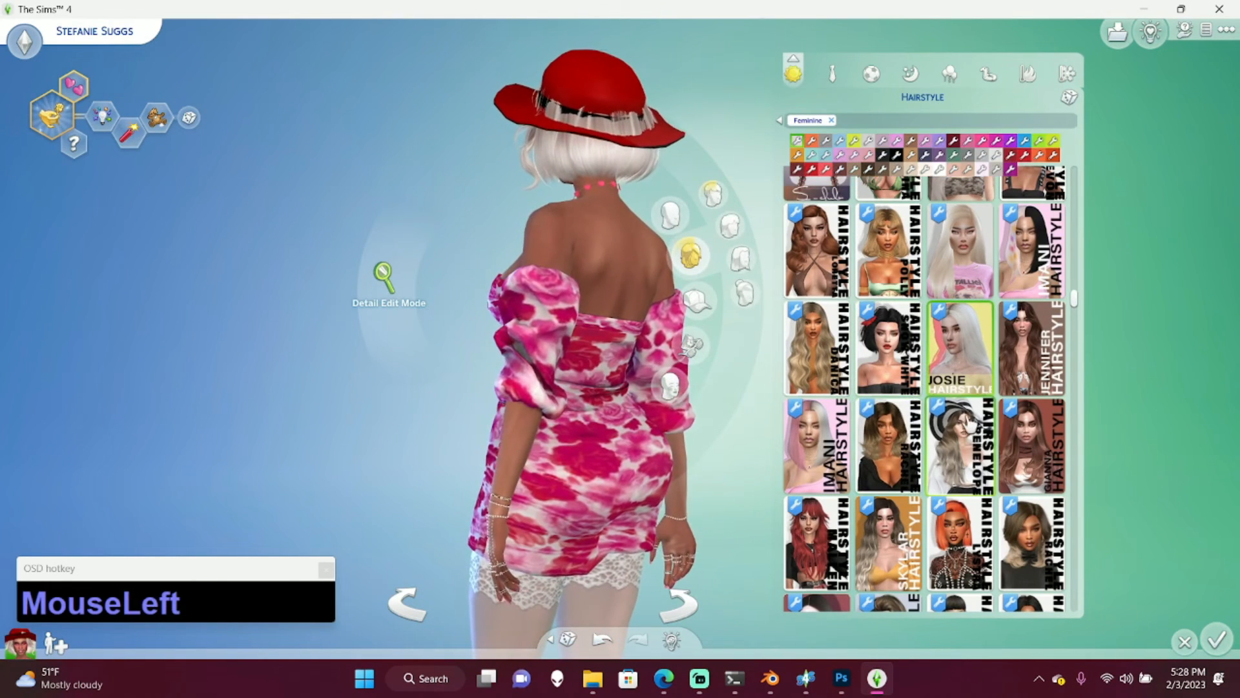
click(958, 427)
click(817, 446)
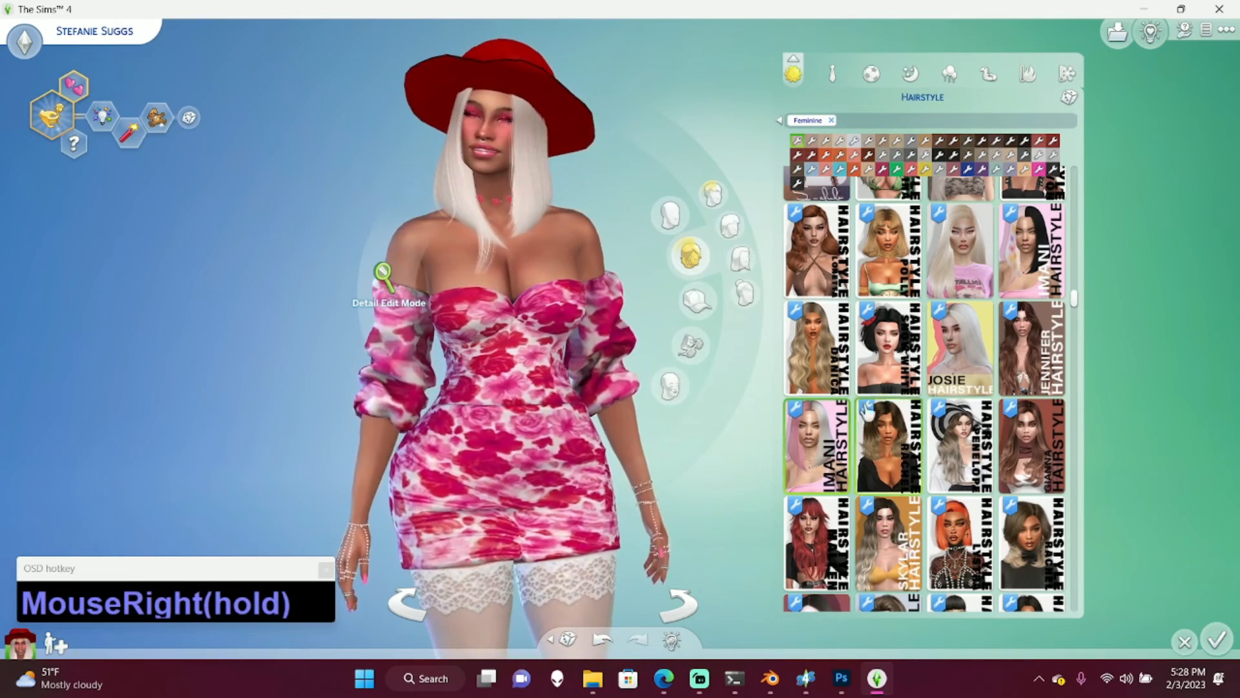
- Try the game's own black side-swept and braided hairstyles and examine the red hat from the front and side
scroll(1053, 308, up, 5)
drag(1072, 288, 1083, 201)
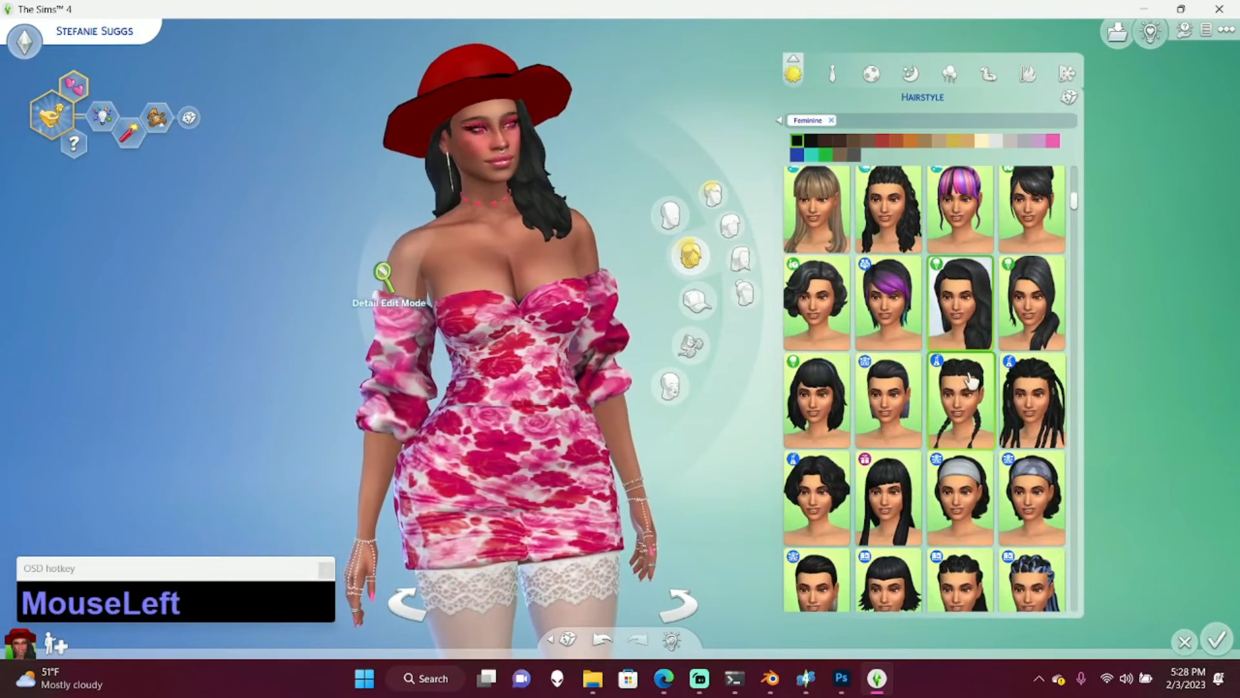
click(961, 327)
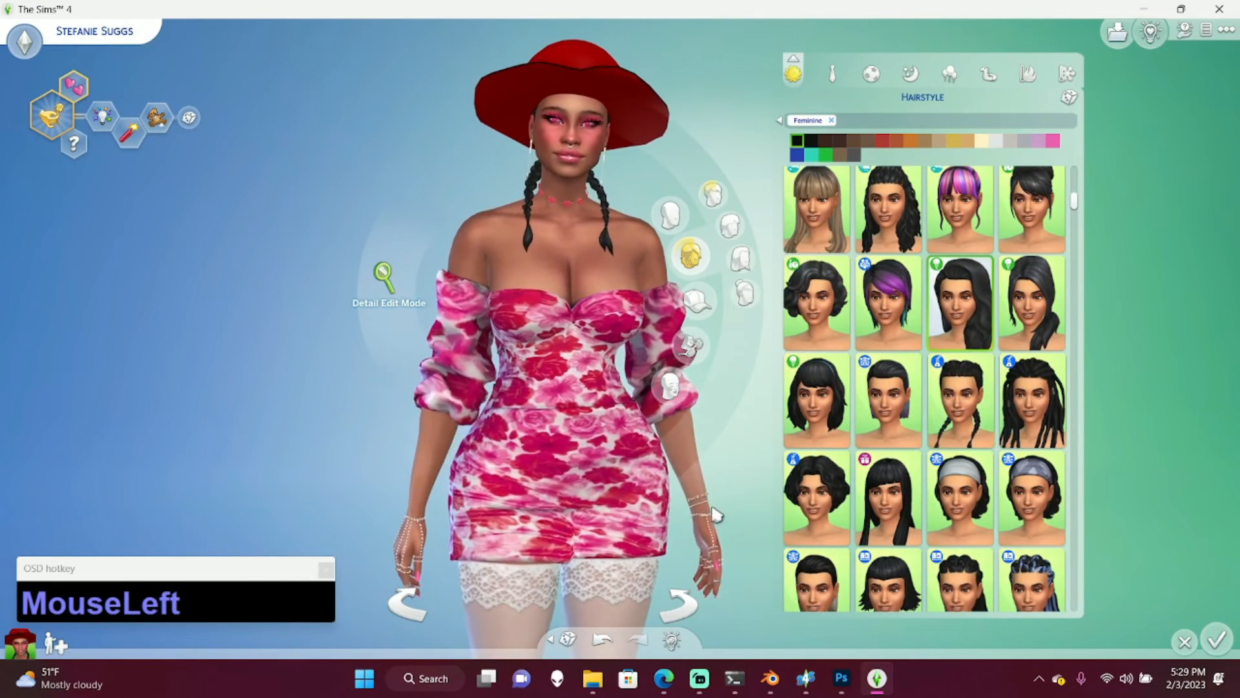
right_drag(718, 511, 715, 486)
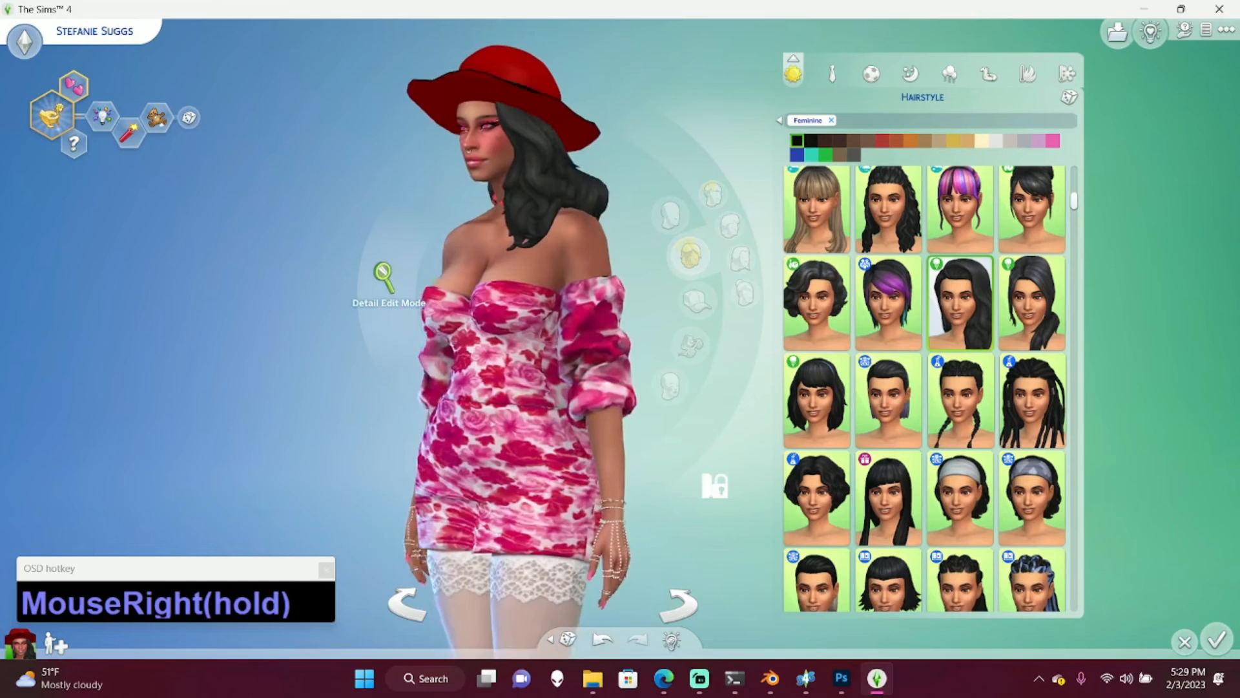
- Try the game's purple-tipped, long wavy black and curly-bangs bun hairstyles under the red hat
scroll(981, 459, down, 5)
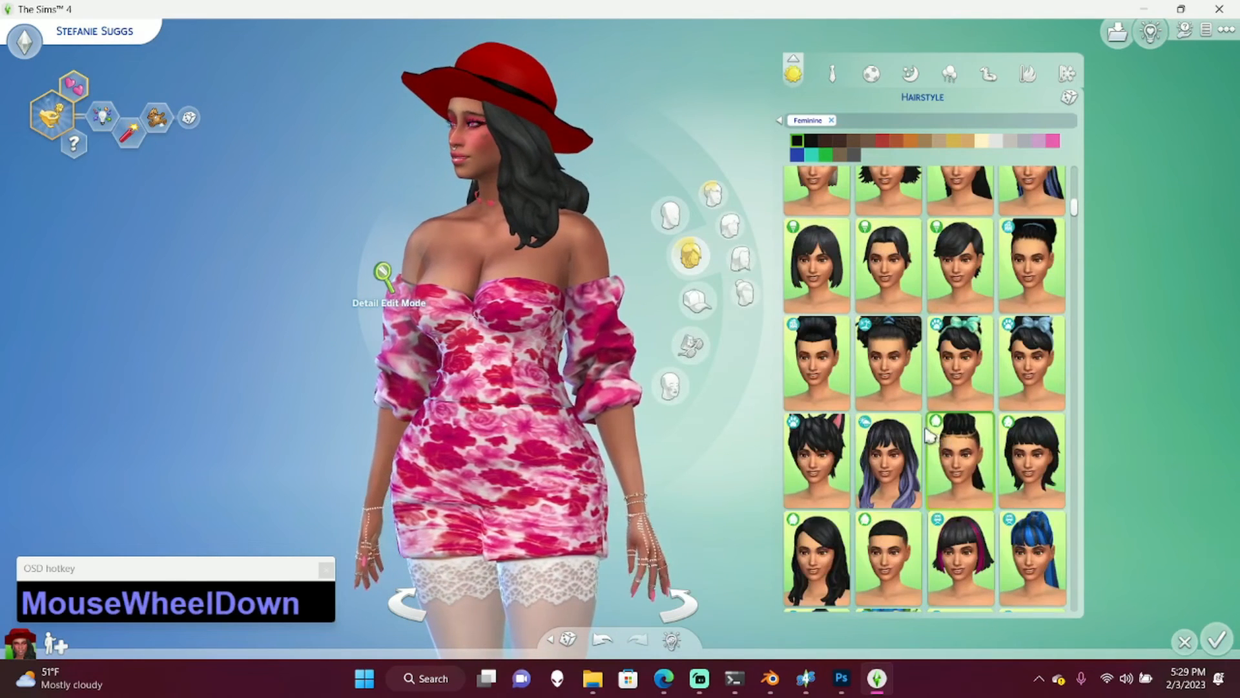
click(901, 394)
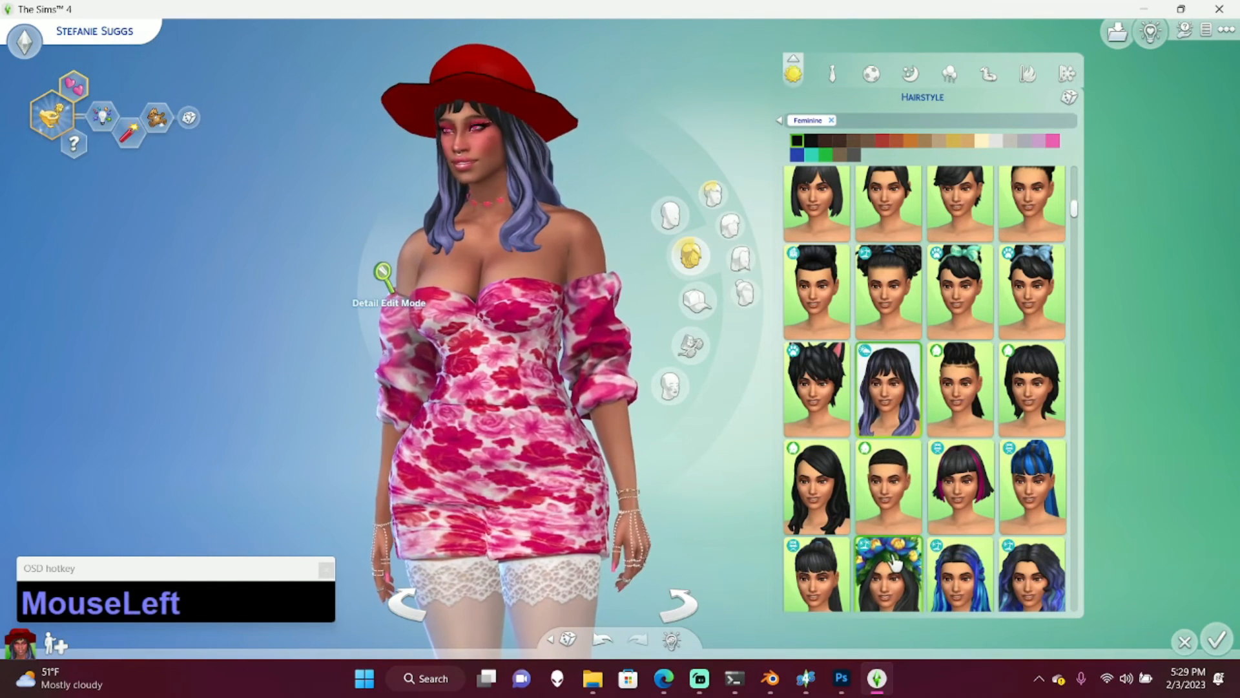
click(829, 509)
scroll(976, 491, down, 3)
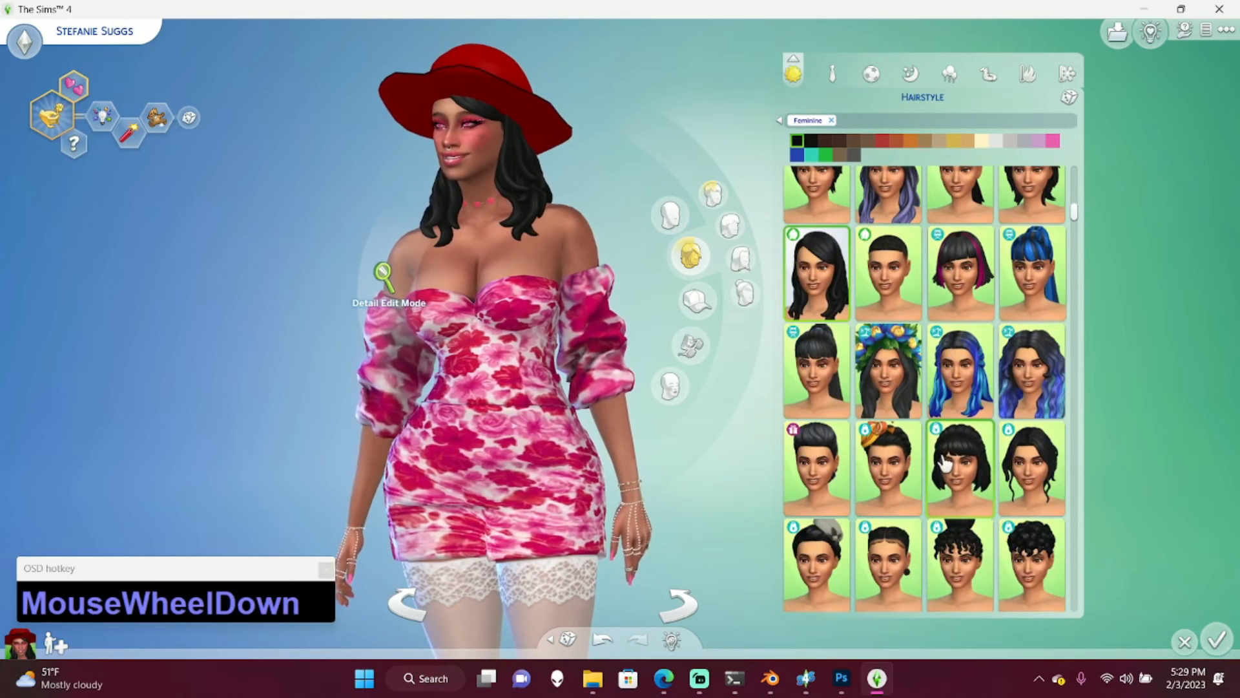
click(981, 494)
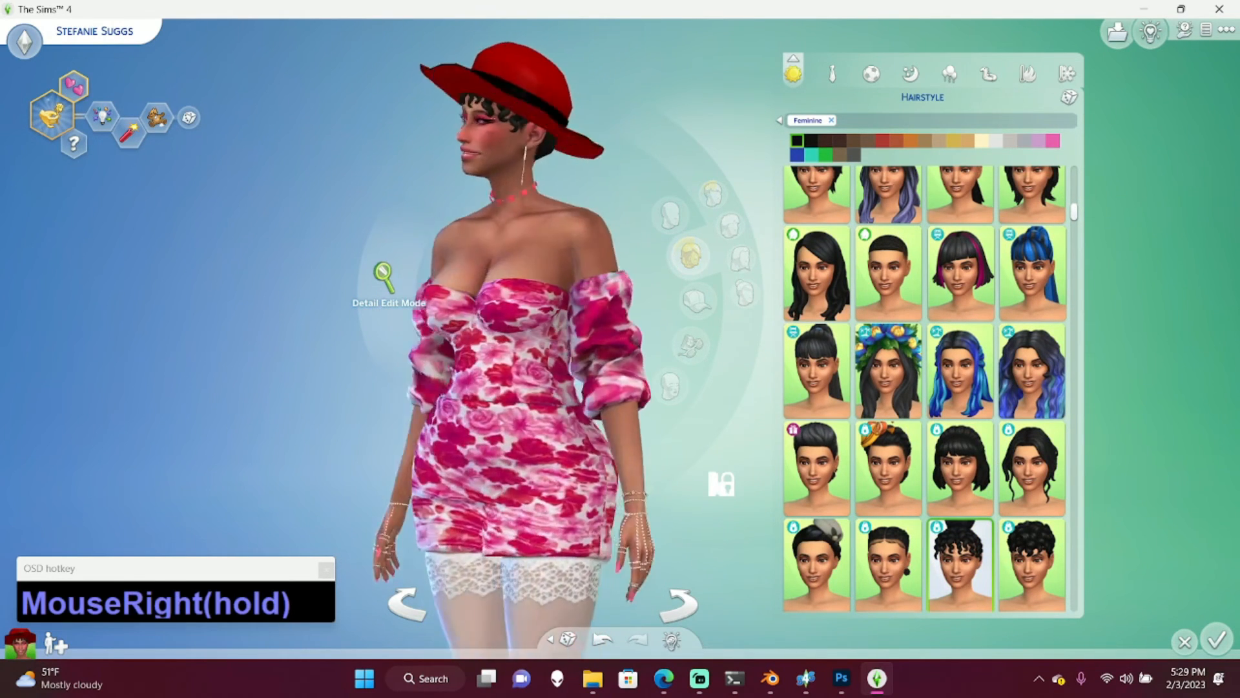
- Put on the long wavy black hairstyle with full bangs and examine the red hat on it
scroll(856, 408, down, 2)
click(879, 525)
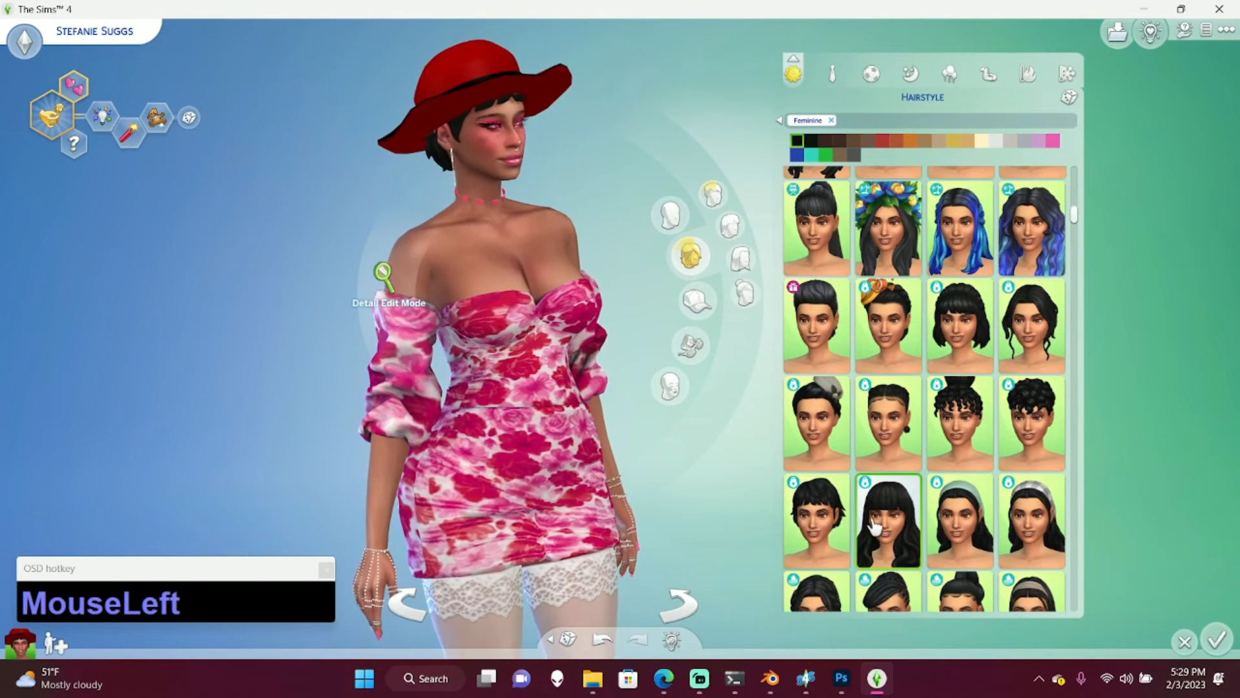
right_drag(722, 502, 707, 489)
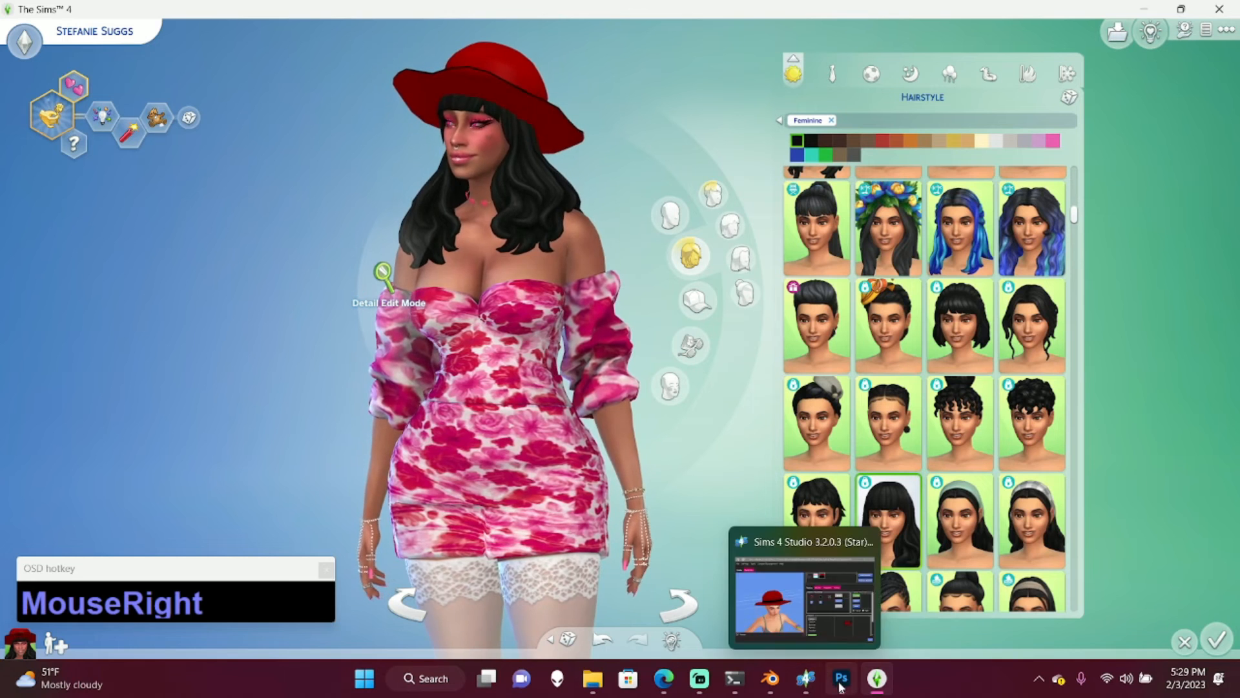
- Exit The Sims 4 without saving and switch to Sims 4 Studio
click(1225, 9)
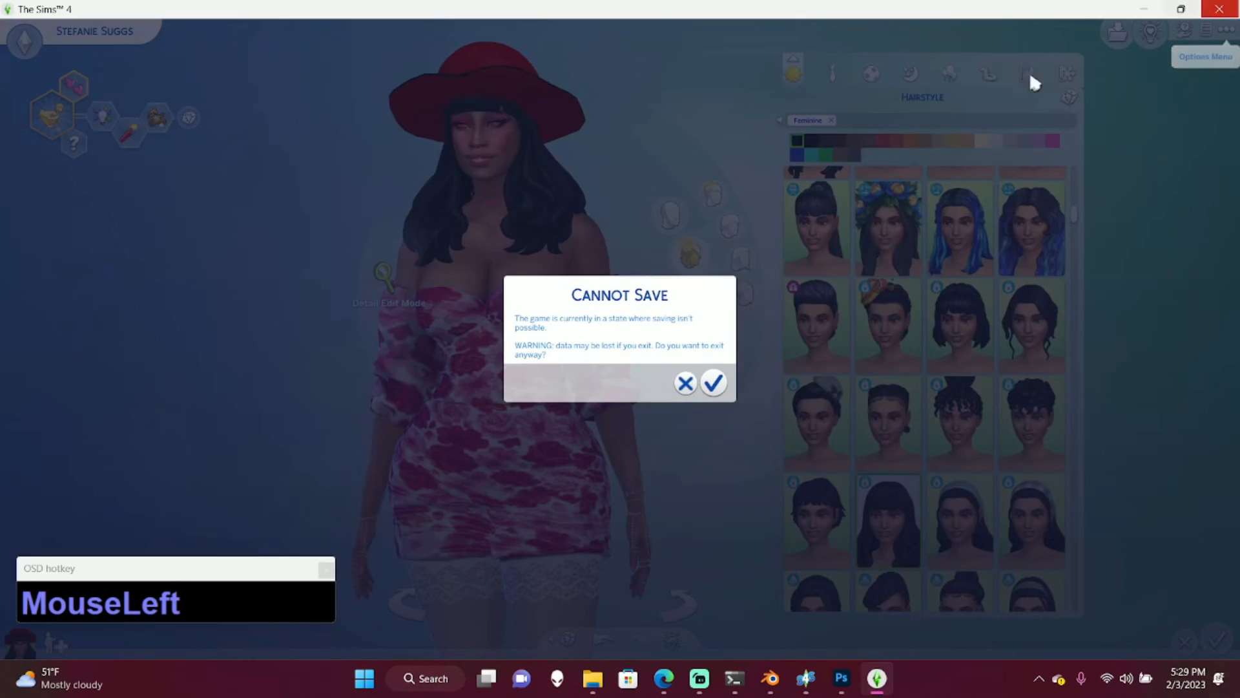
click(686, 383)
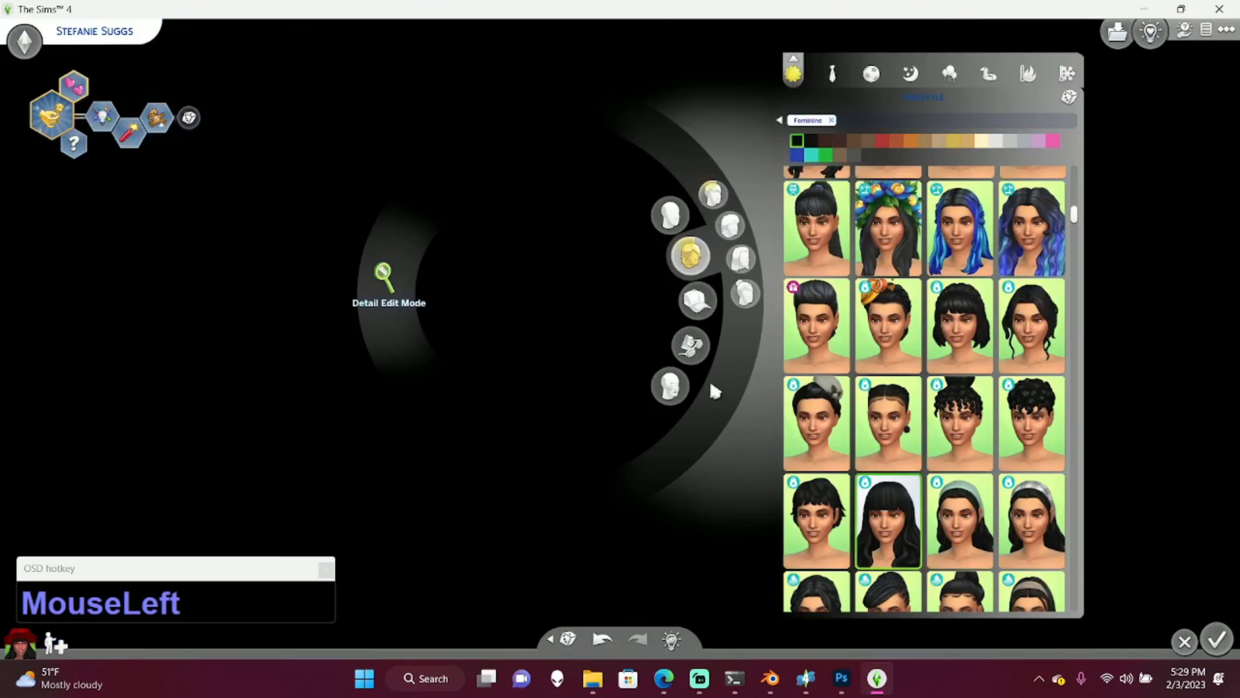
click(814, 682)
- Show the hat's LOD 1 and LOD 2 meshes and examine how each one looks up close in the preview
click(731, 236)
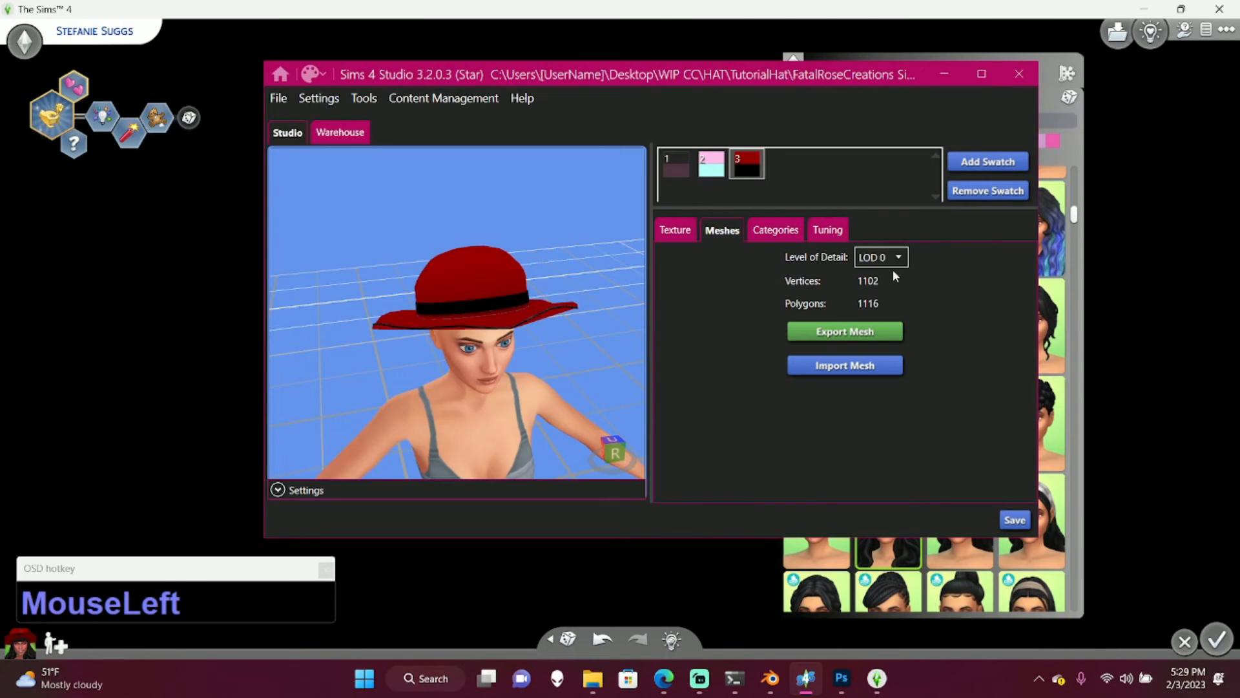
click(886, 296)
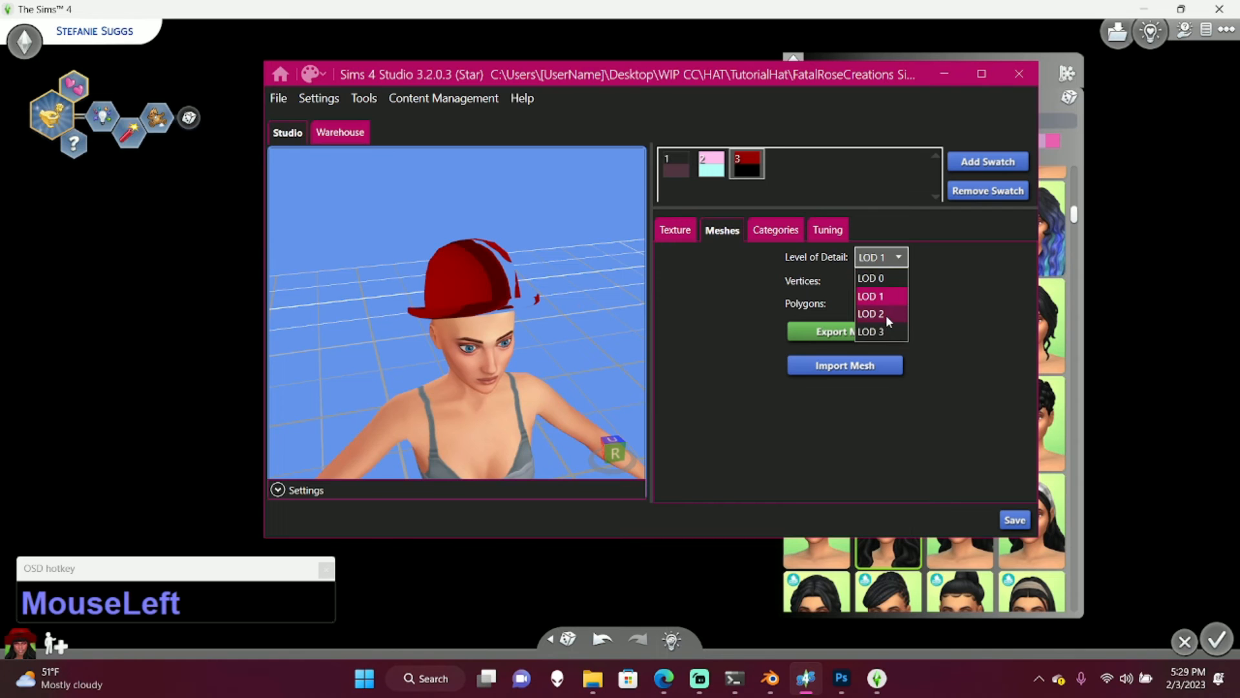
scroll(532, 312, up, 5)
right_drag(560, 281, 827, 288)
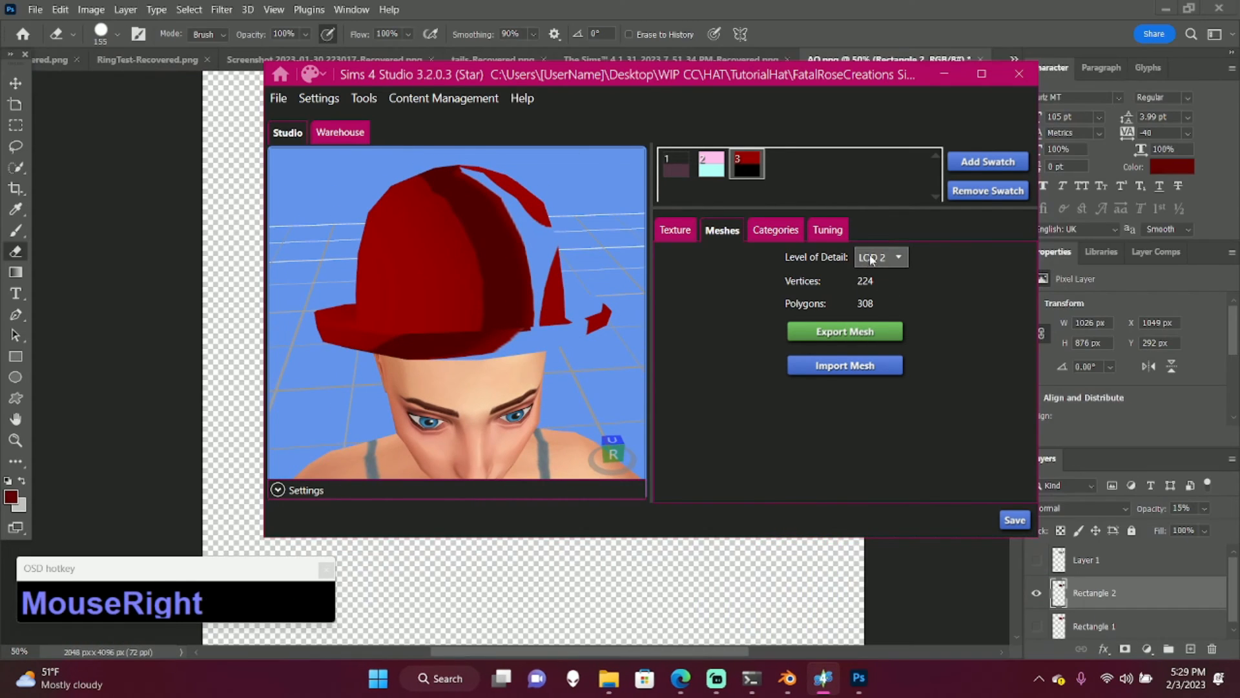
- Set the level of detail back to LOD 0 and export its mesh to the TutorialHat folder as LOD0
click(881, 257)
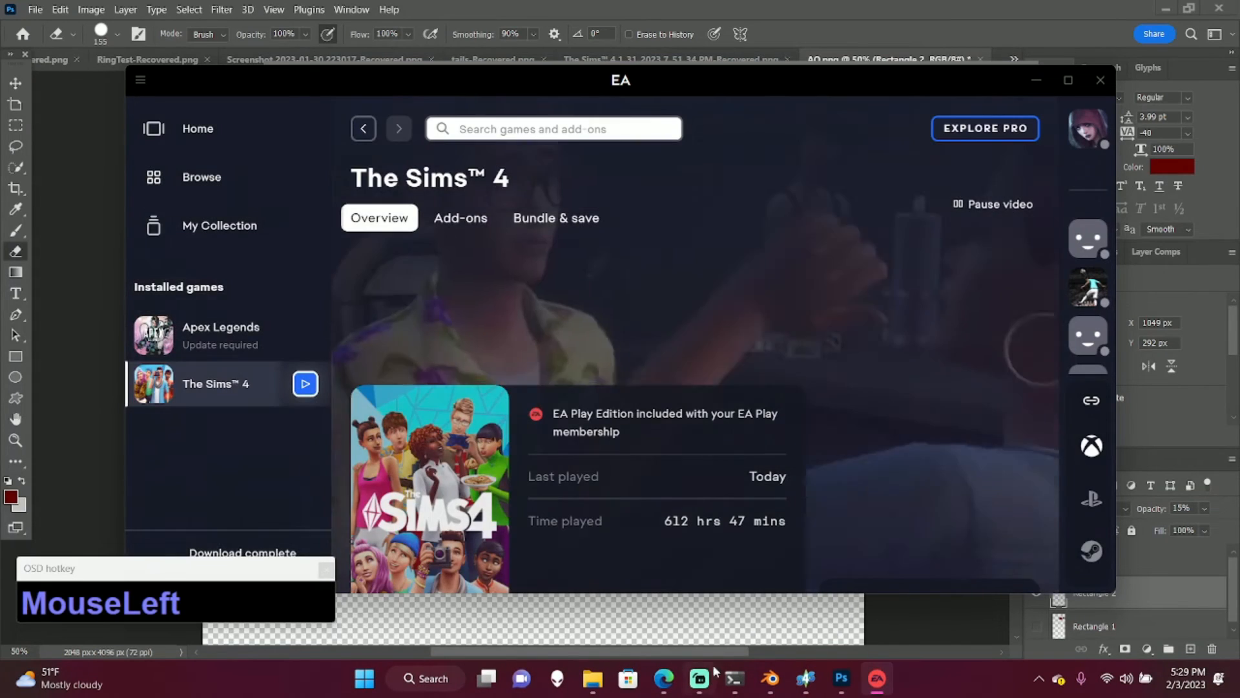
click(771, 677)
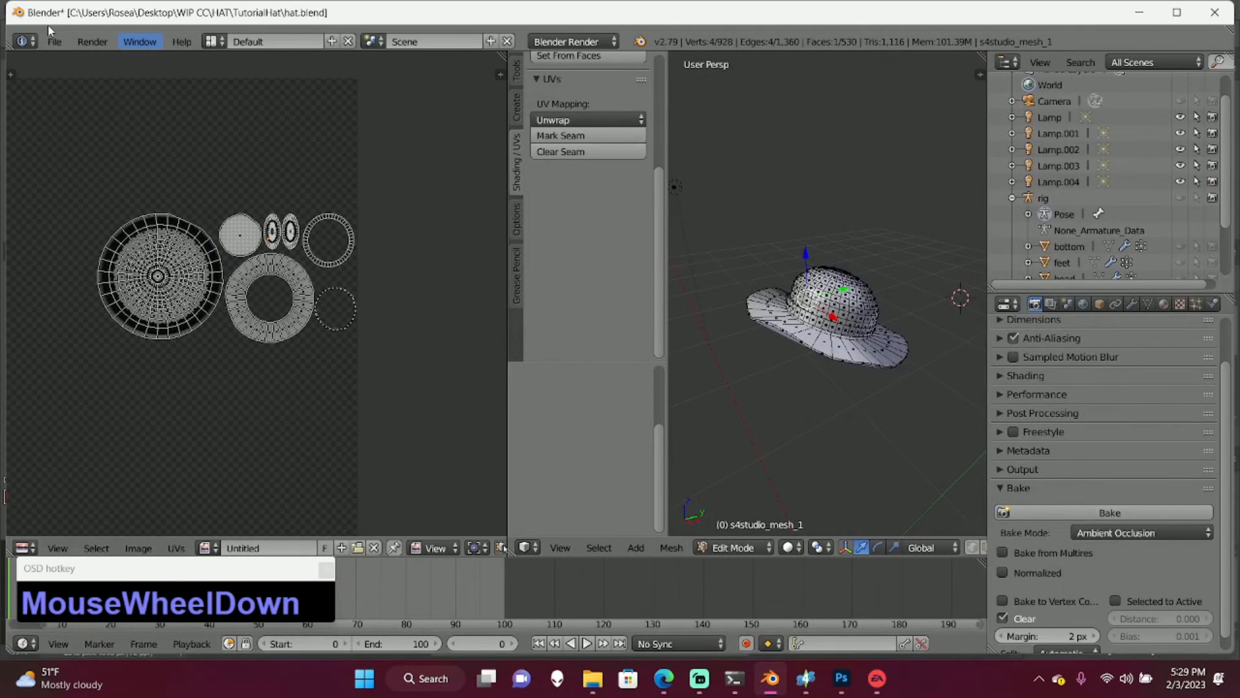
click(805, 677)
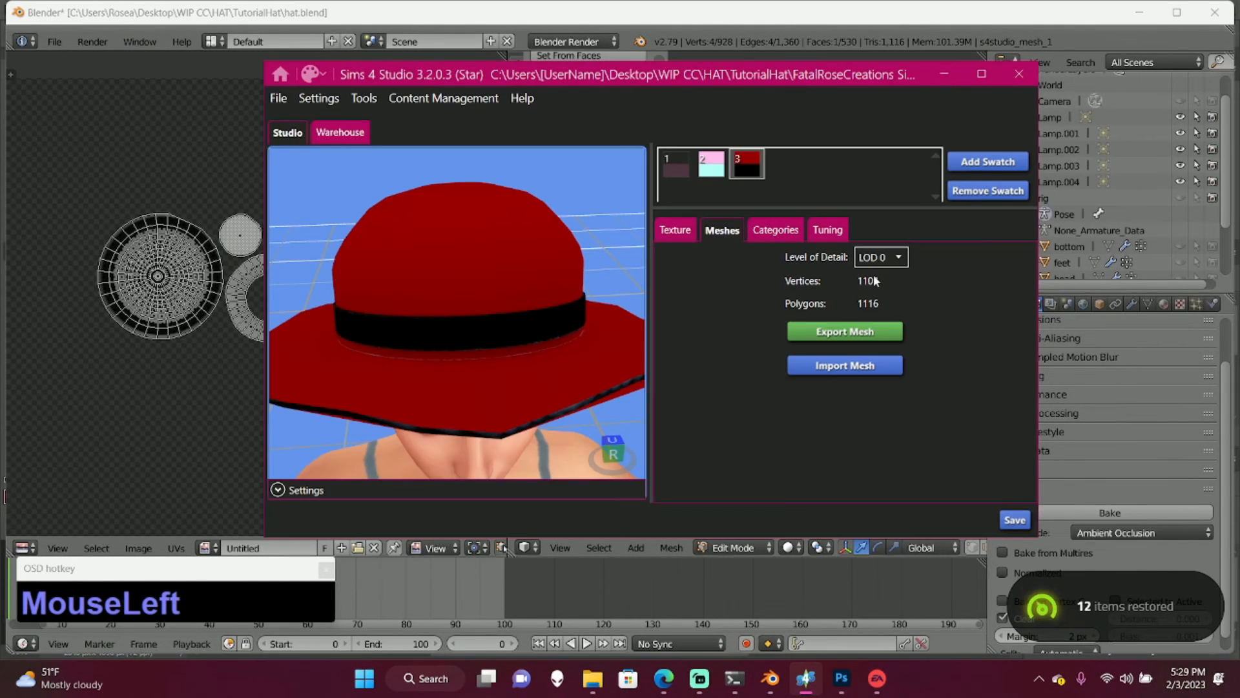
click(864, 330)
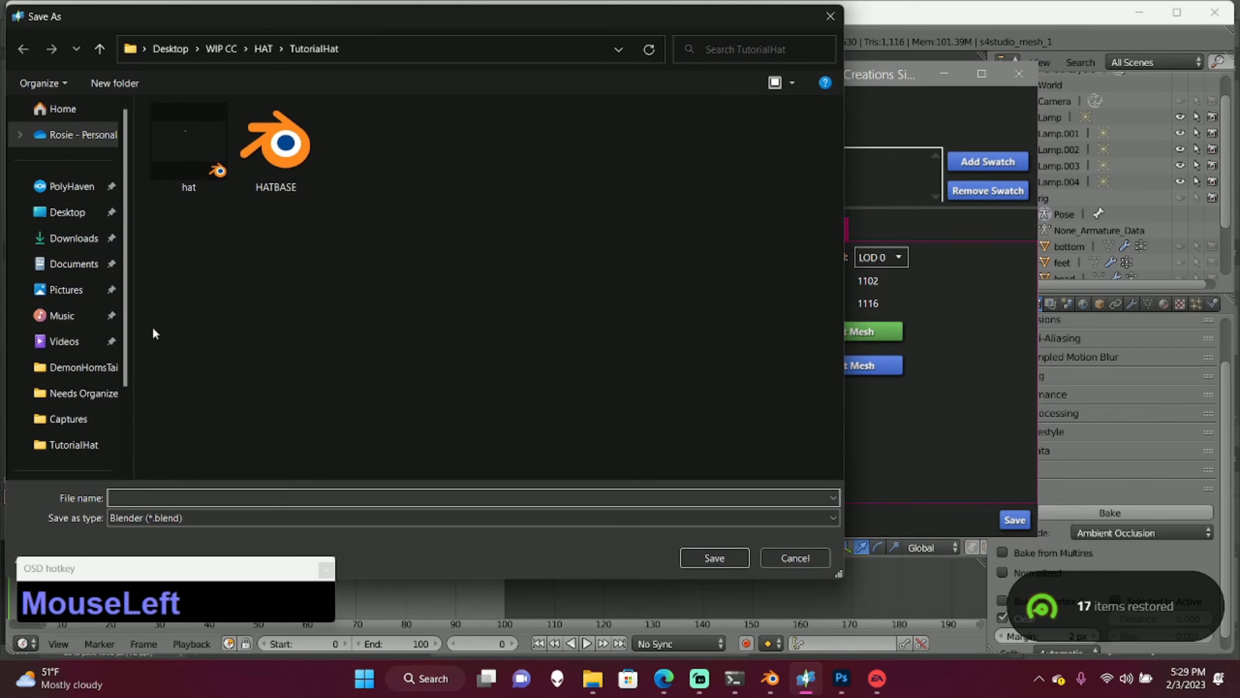
text(L)
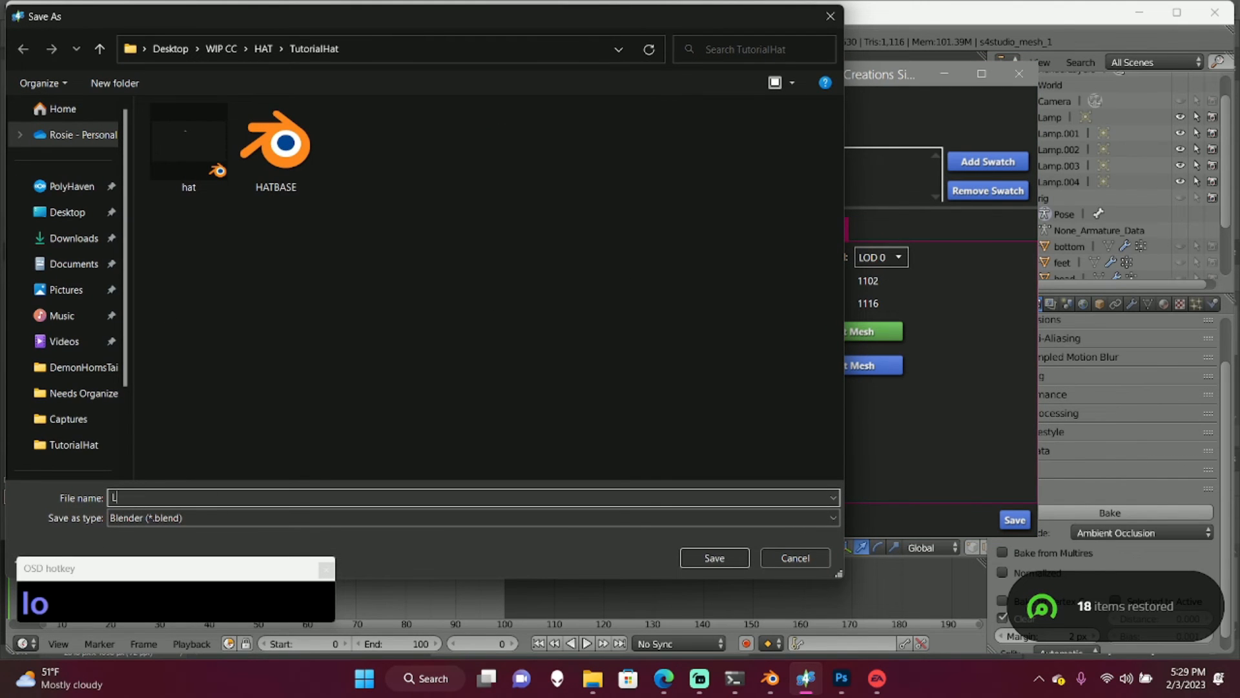
text(OD 0)
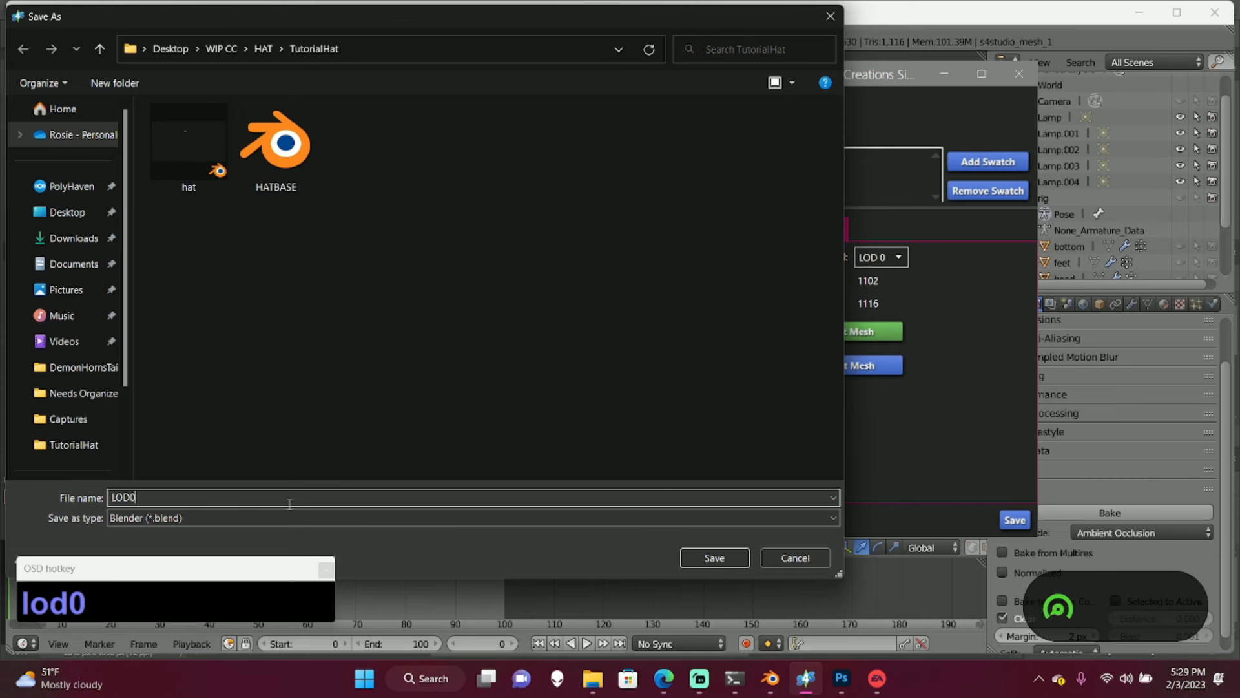
click(711, 558)
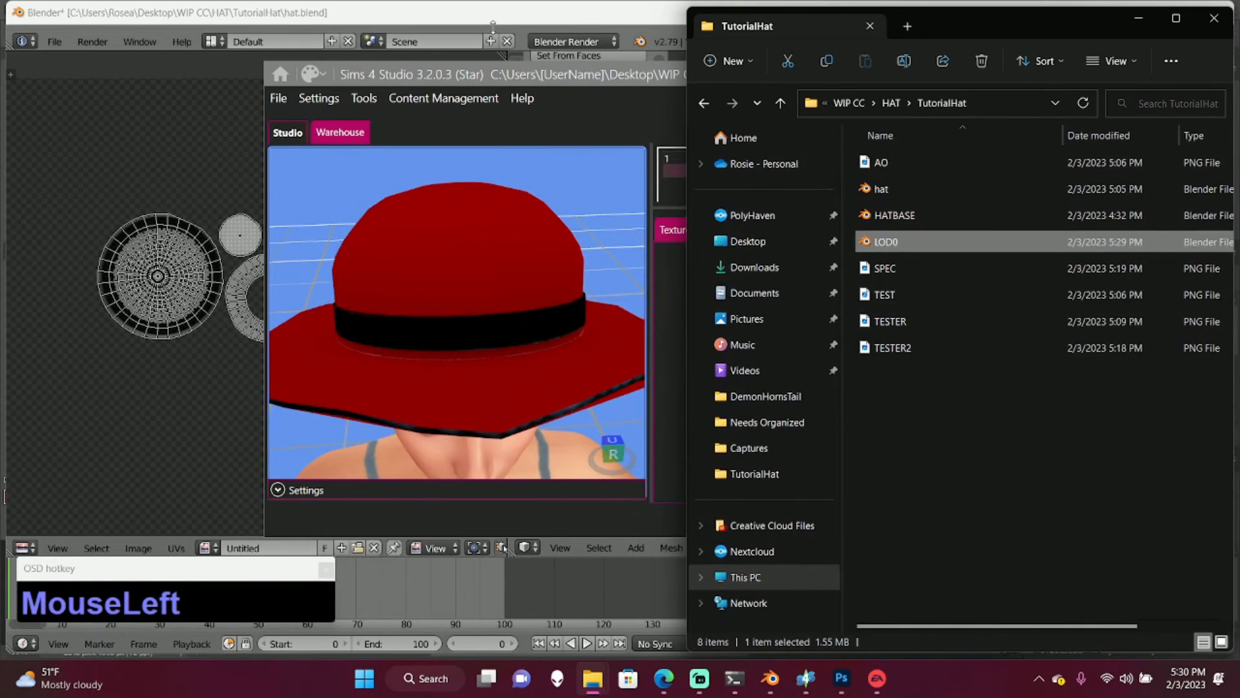
- Switch to Blender, open the LOD0 file from the TutorialHat folder and bring the red hat into view
click(12, 51)
click(54, 41)
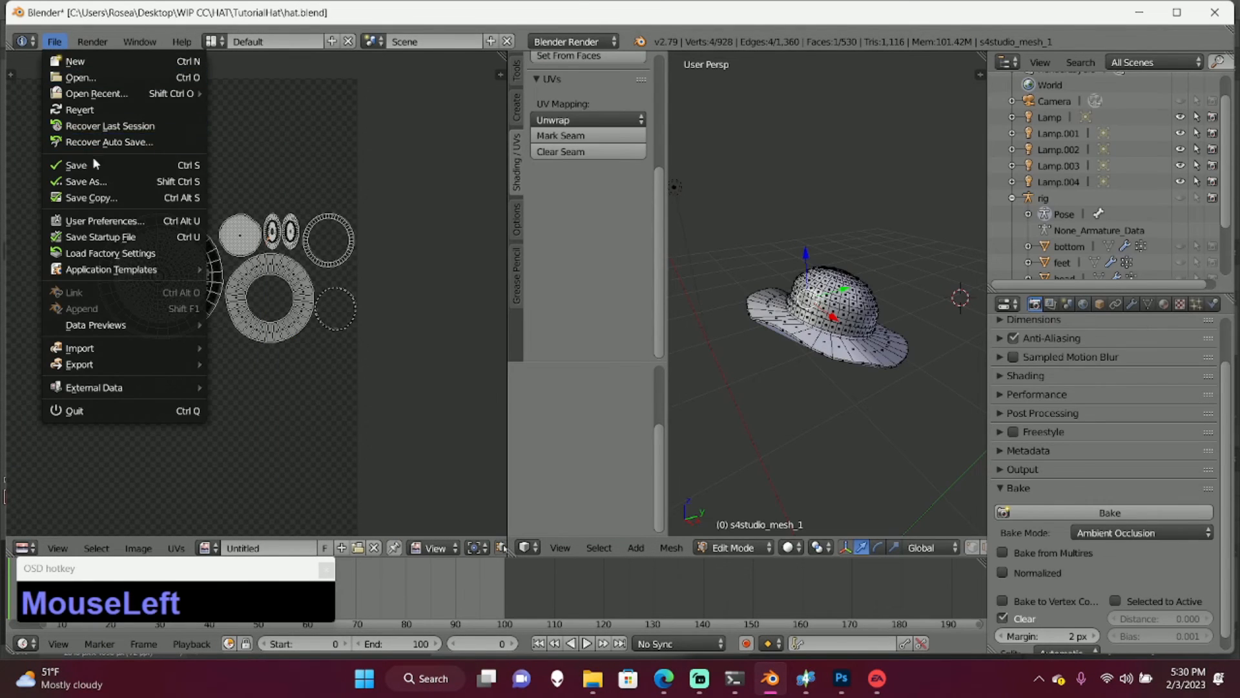
click(77, 76)
double_click(263, 163)
middle_drag(689, 222, 614, 263)
scroll(614, 263, up, 5)
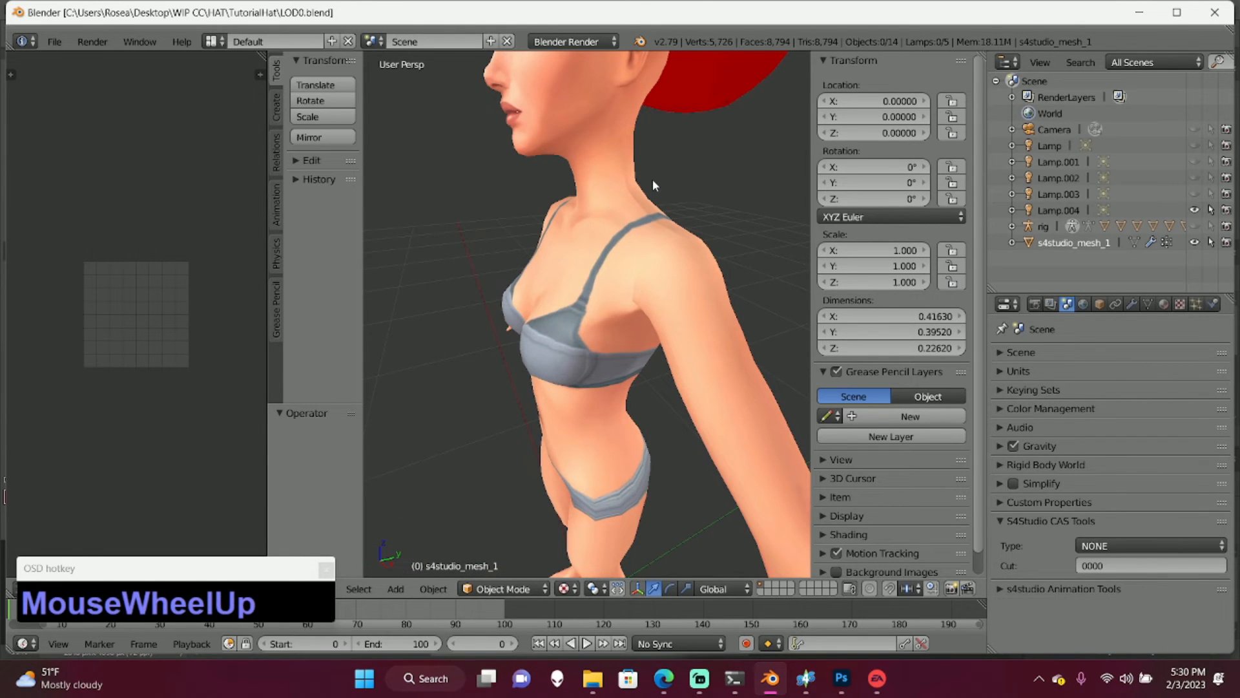
shift+middle_drag(653, 188, 659, 266)
- Switch to Microsoft Edge and open the home page of thesimsresource.com
mouse_move(669, 682)
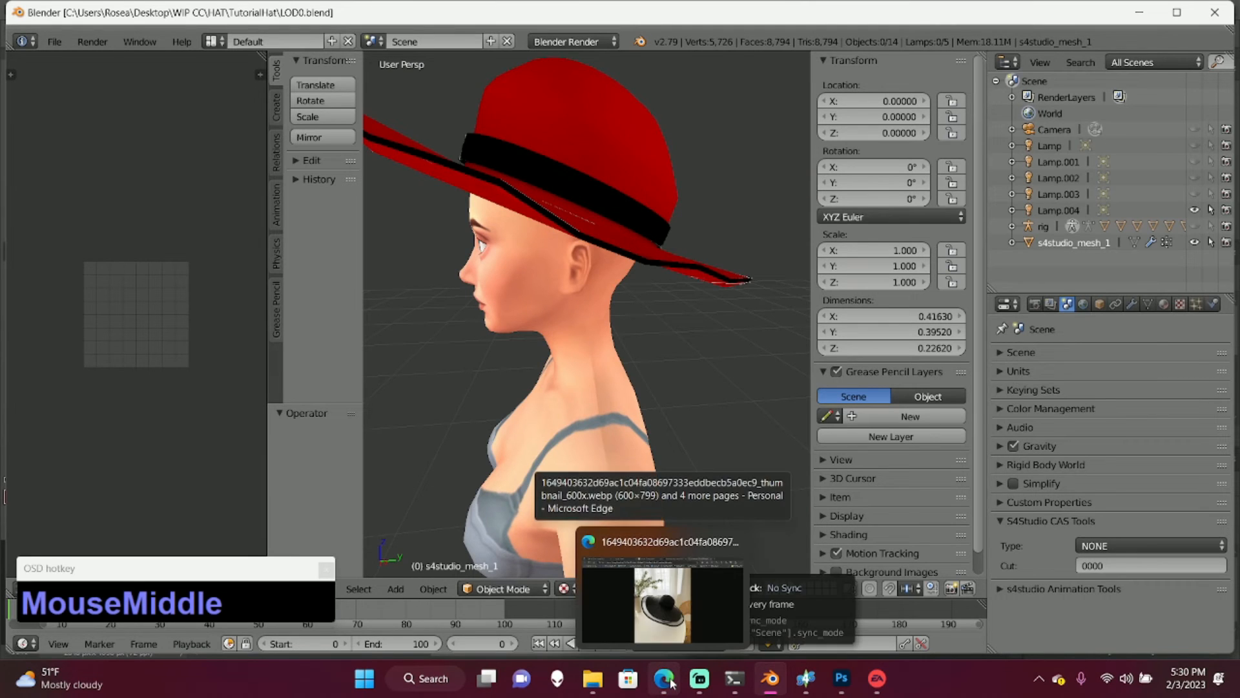
click(662, 594)
click(786, 38)
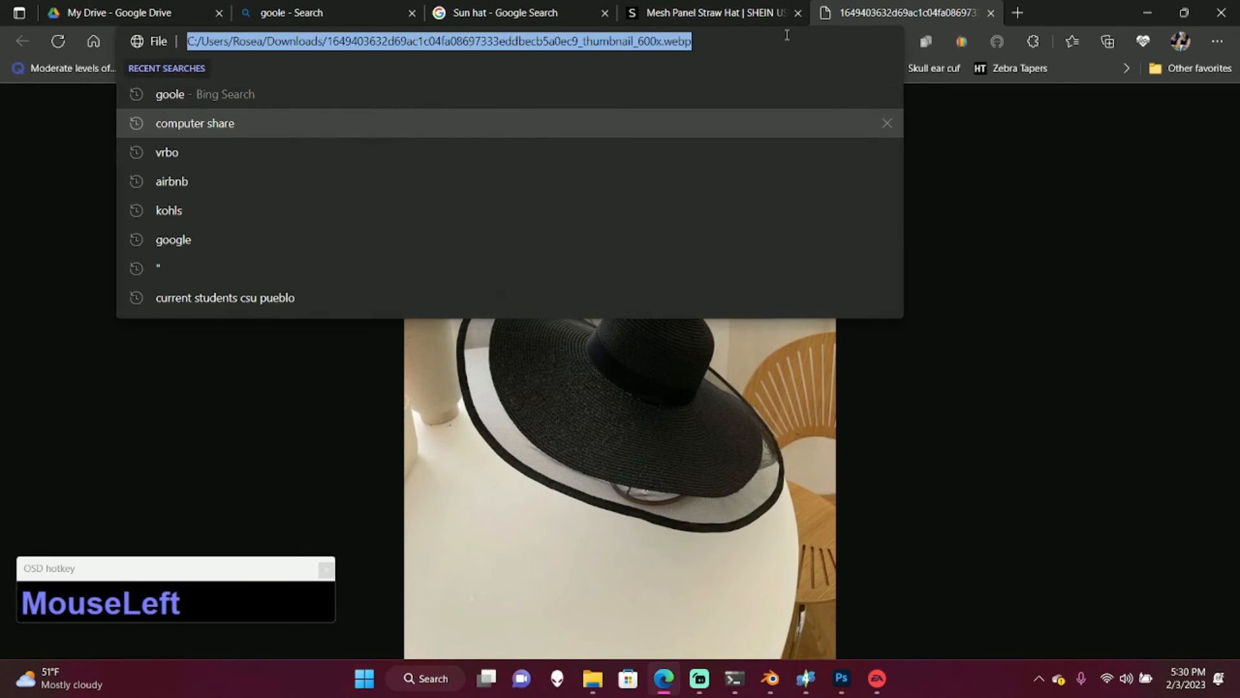
text(thesi)
key(Return)
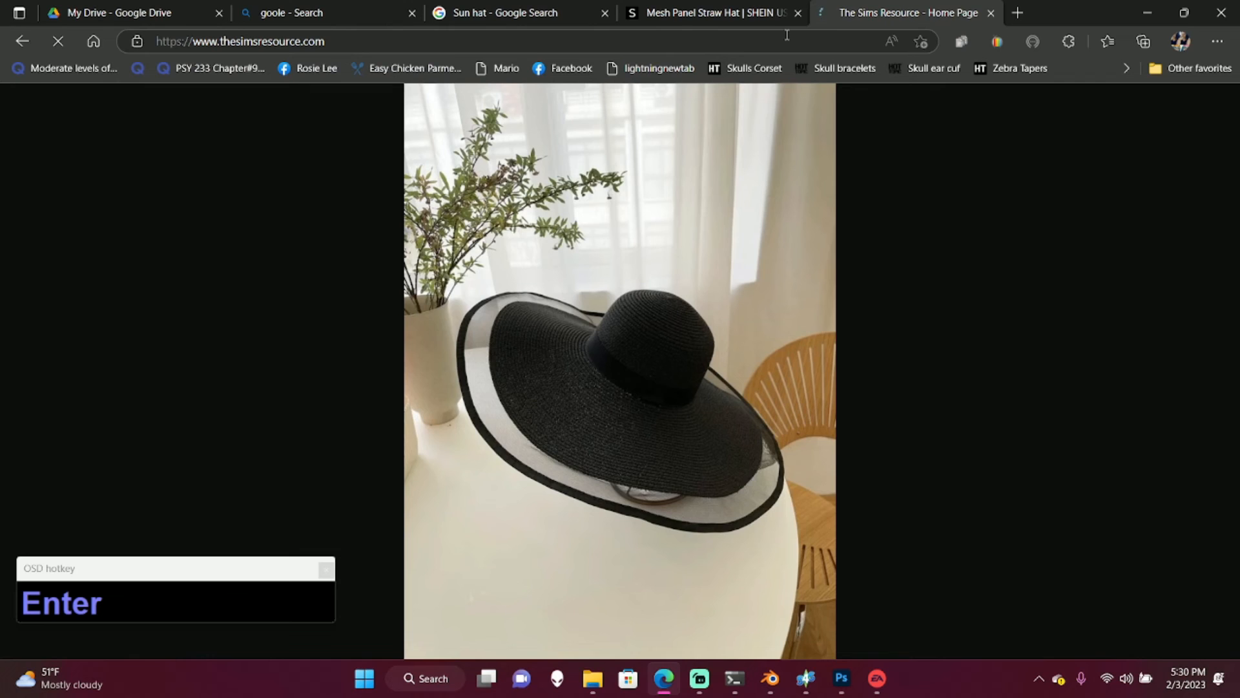
drag(216, 569, 202, 602)
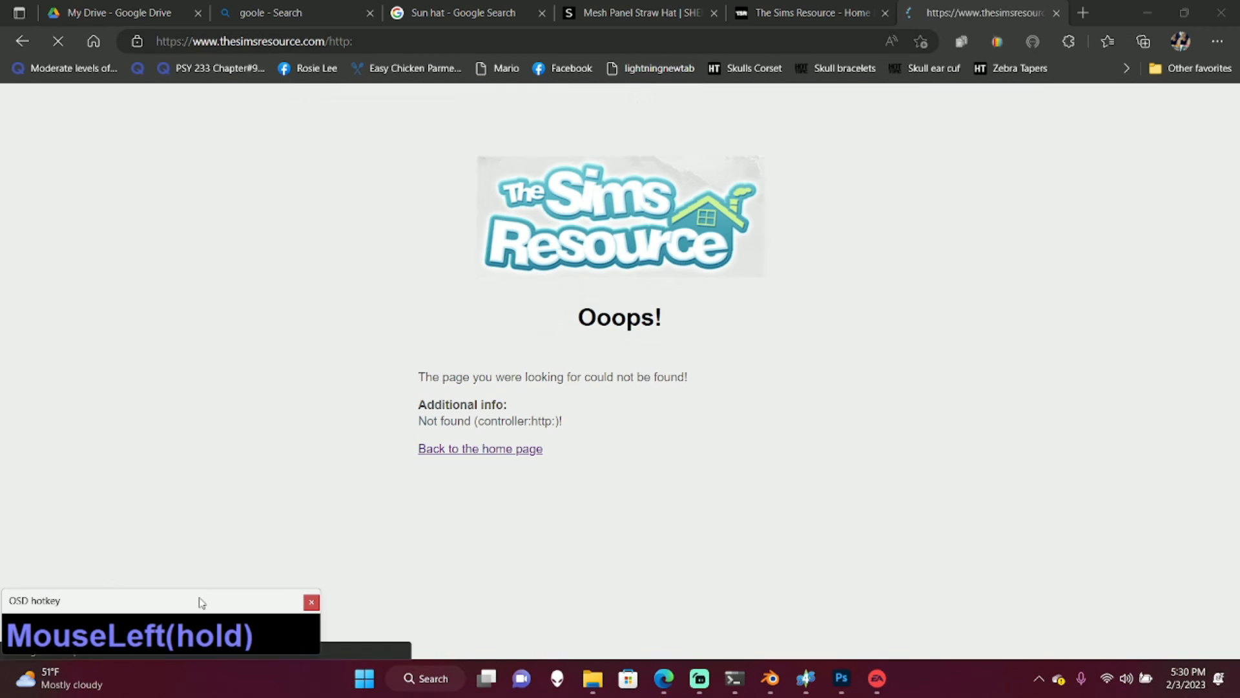
click(504, 450)
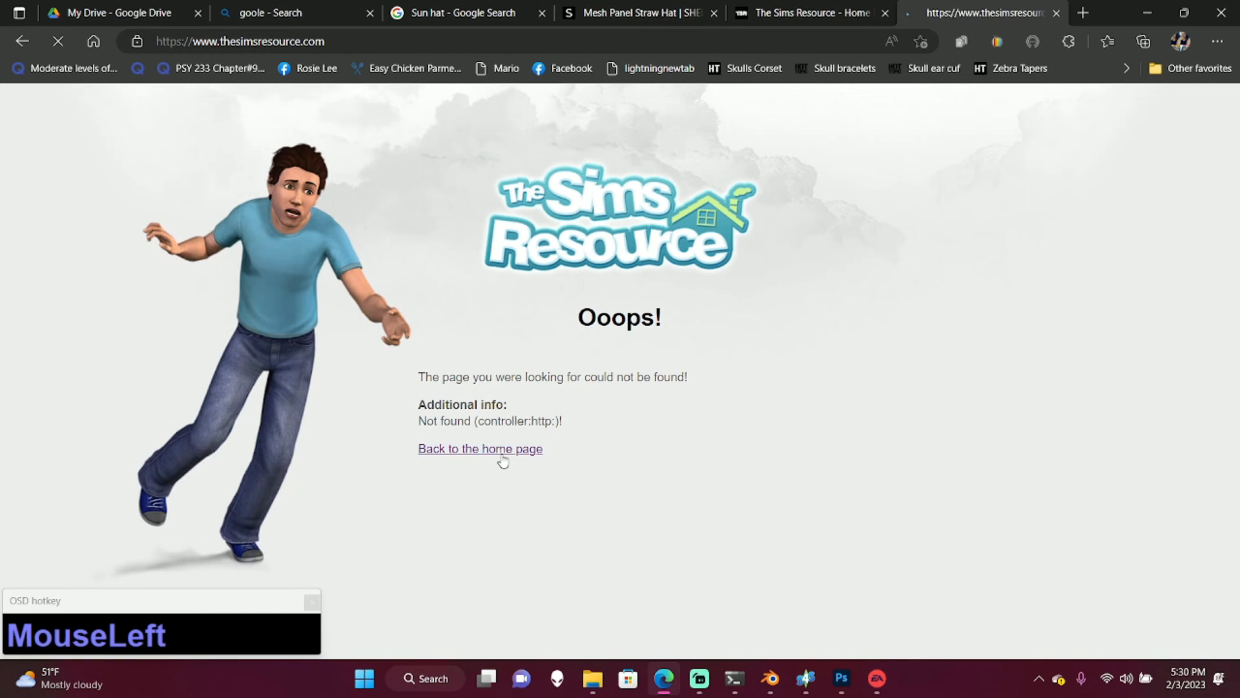
- Go to The Sims Resource submission system and open the Sims 4 Submissions page
click(989, 144)
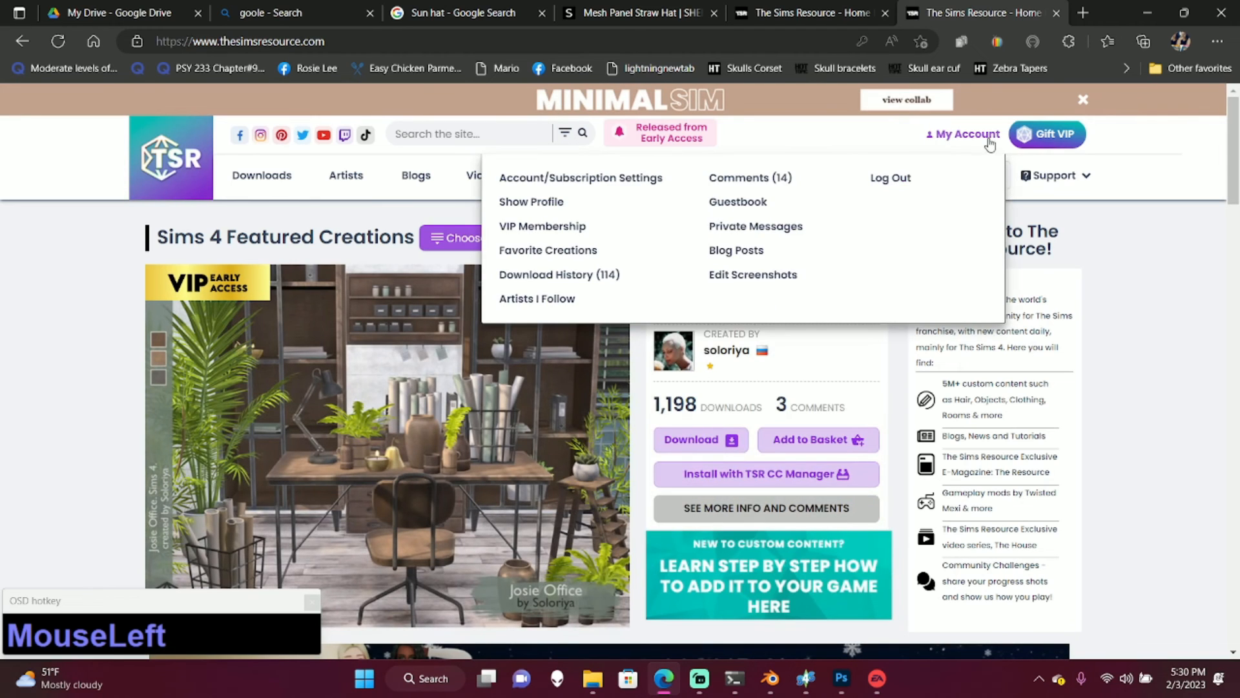
click(859, 180)
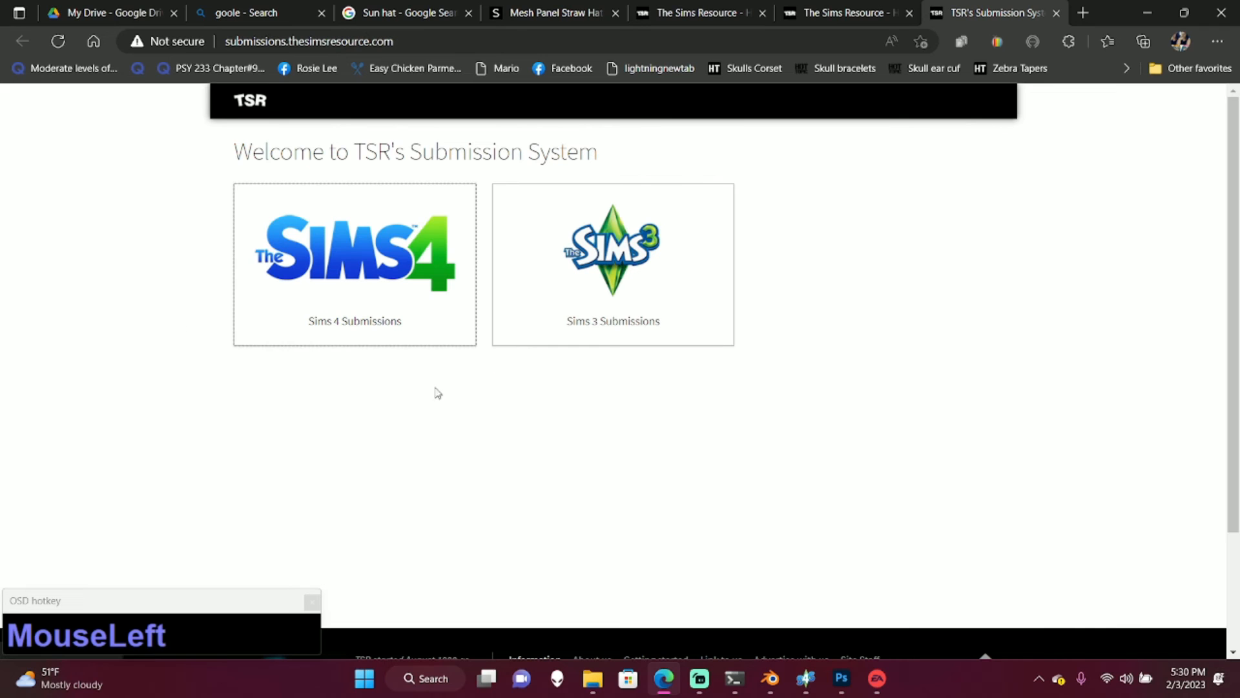
click(367, 292)
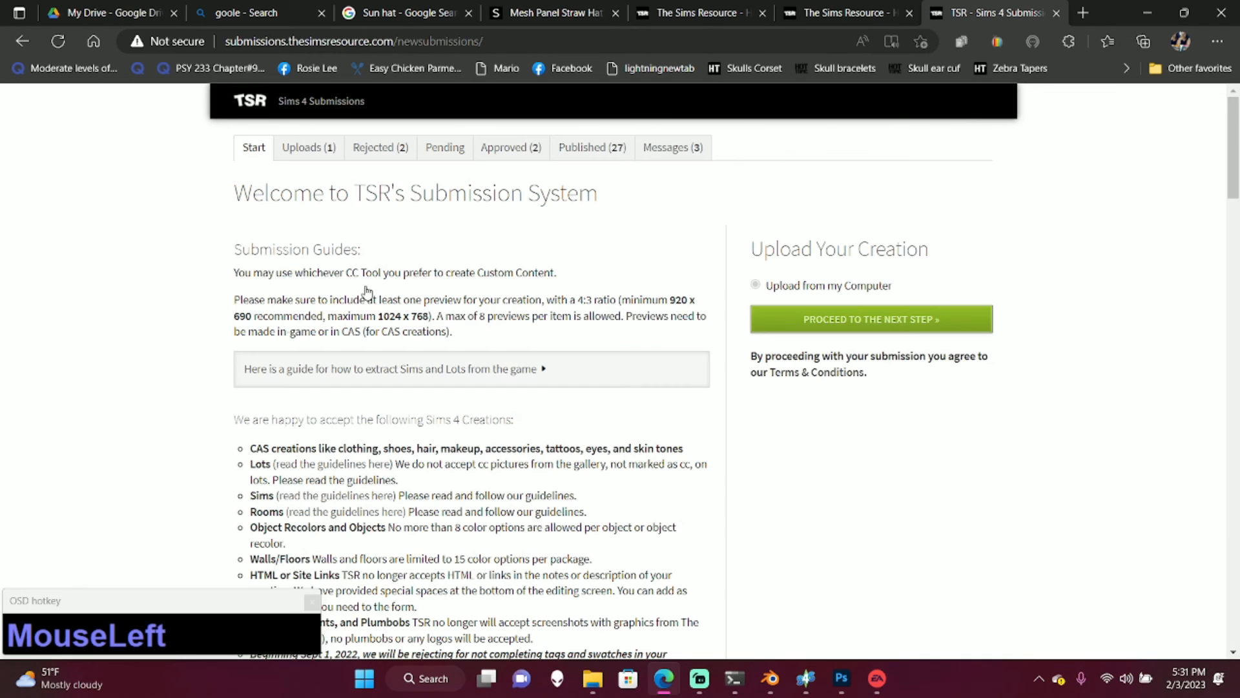
- Look through the Sims 4 submission guidelines for the polycount limits per LOD, including those for accessories
scroll(308, 528, down, 10)
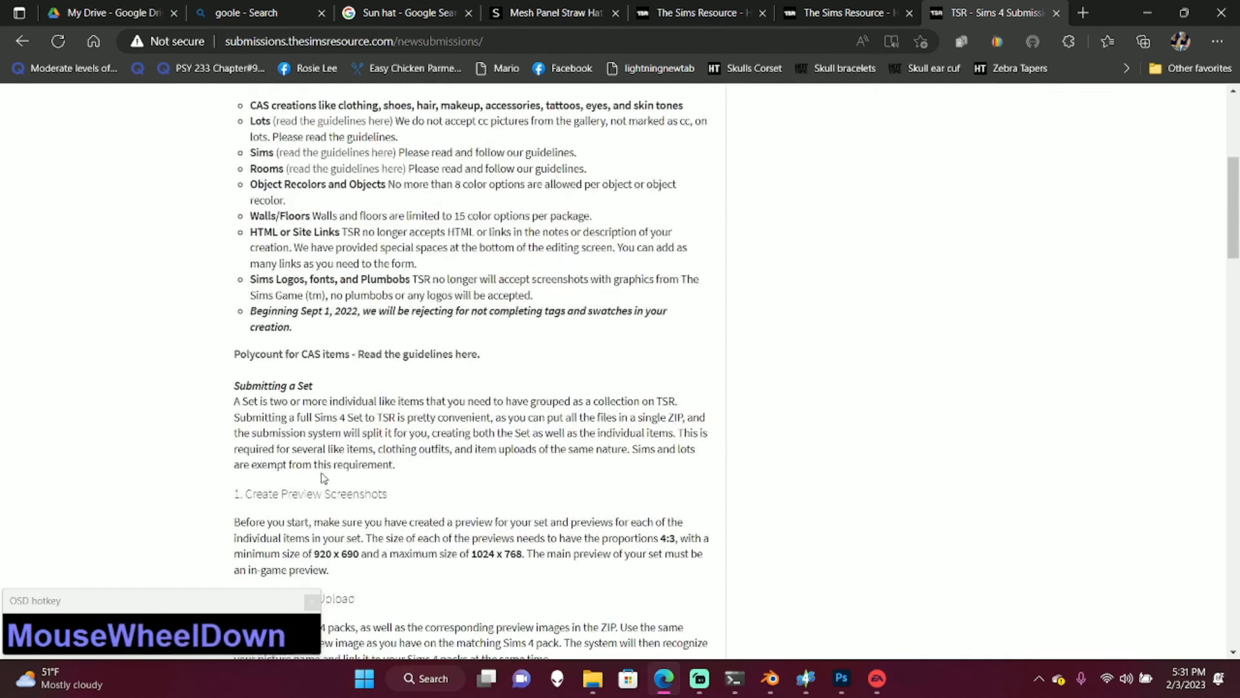
scroll(327, 457, up, 10)
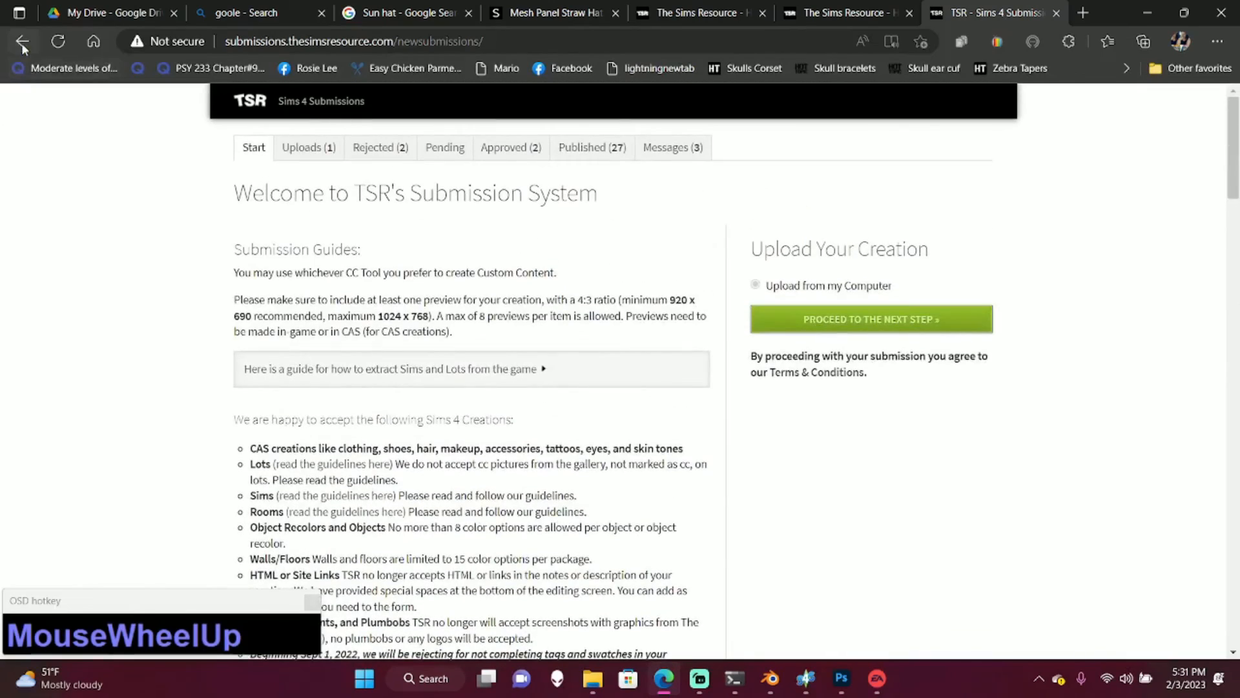
click(22, 43)
click(271, 252)
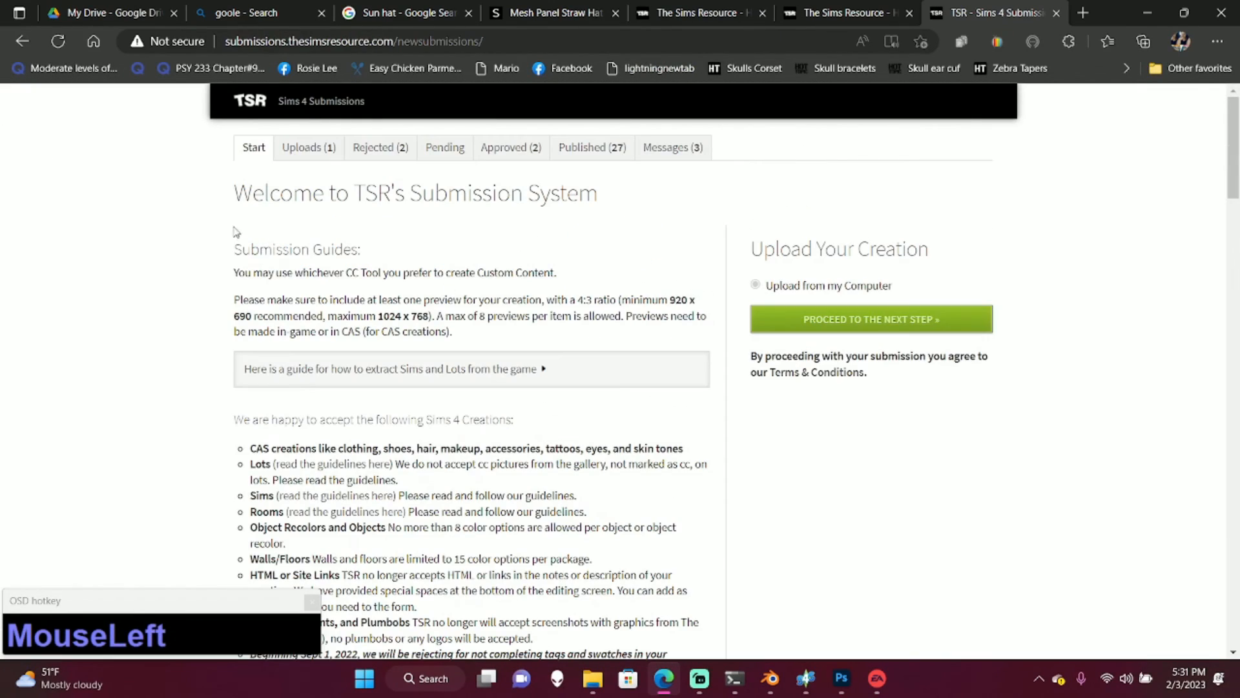
scroll(311, 325, down, 12)
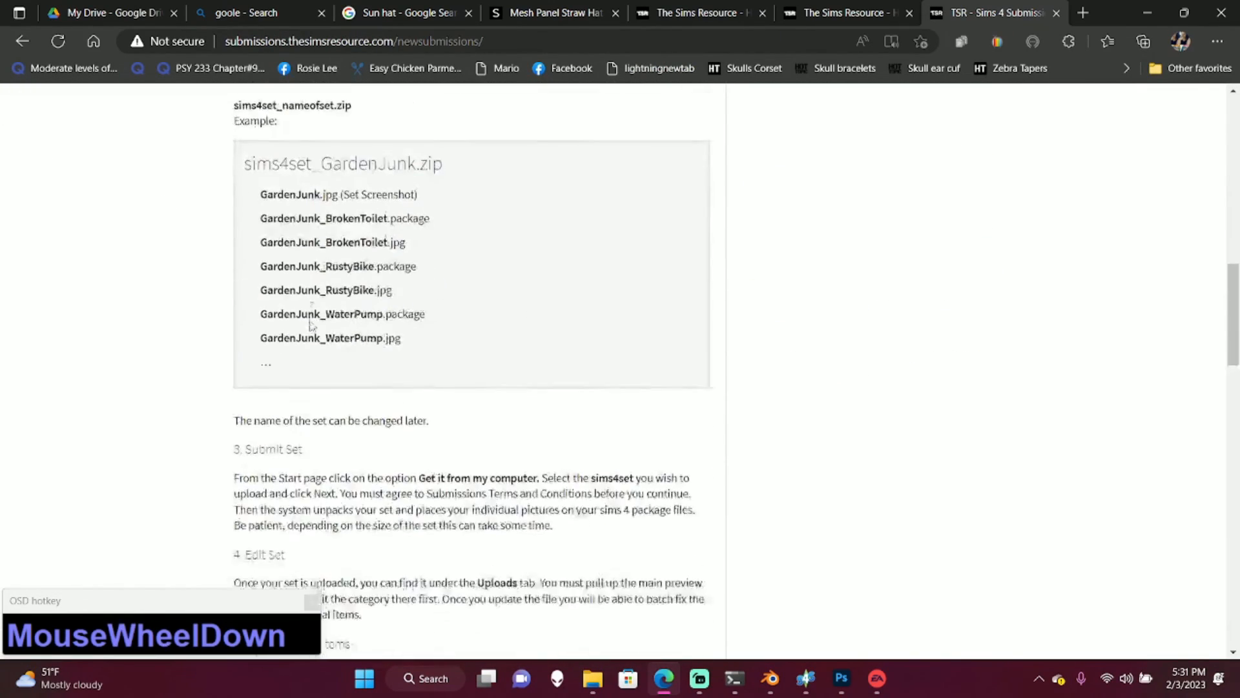
scroll(311, 325, down, 15)
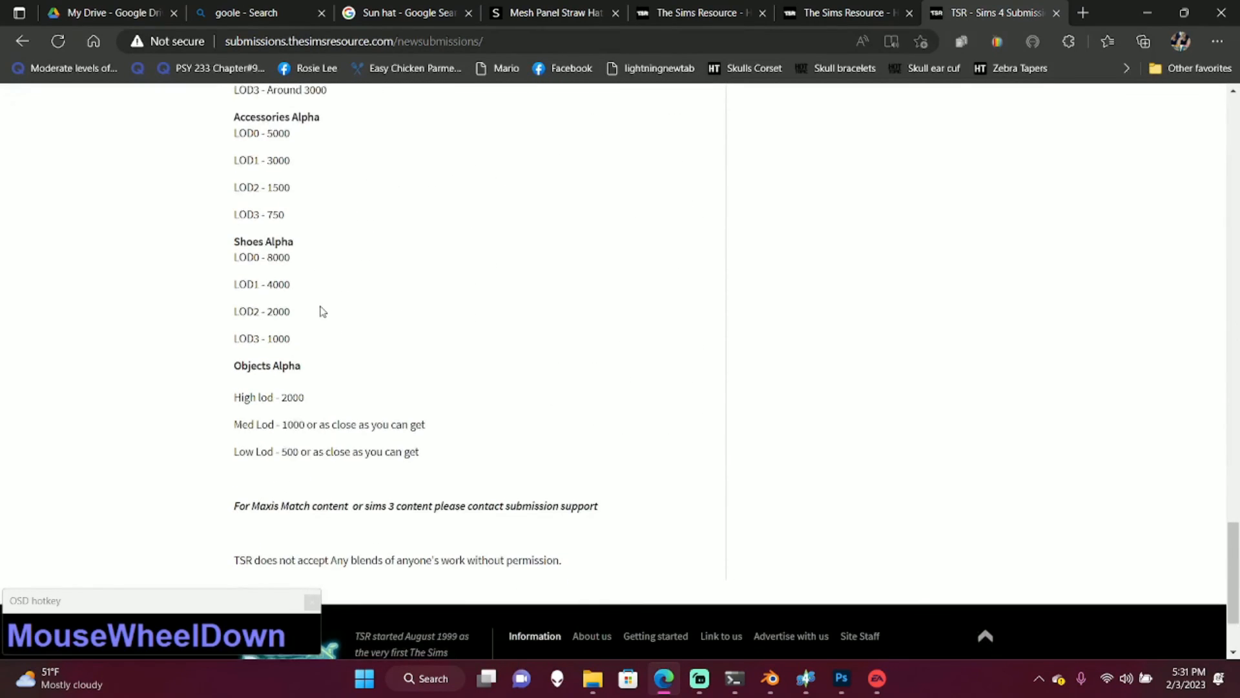
scroll(323, 311, up, 4)
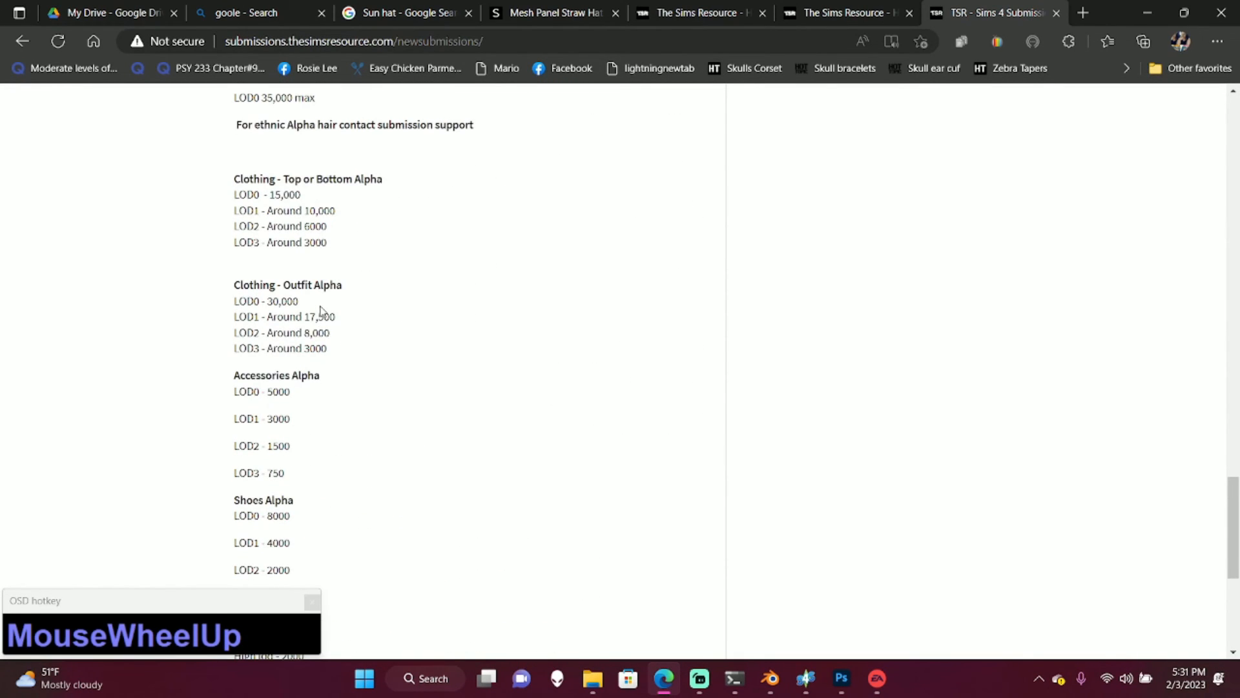
scroll(320, 311, down, 5)
- Highlight the Accessories Alpha LOD limits and compare them with the hat's LOD 0 polygon count in Sims 4 Studio
click(297, 298)
drag(297, 298, 234, 204)
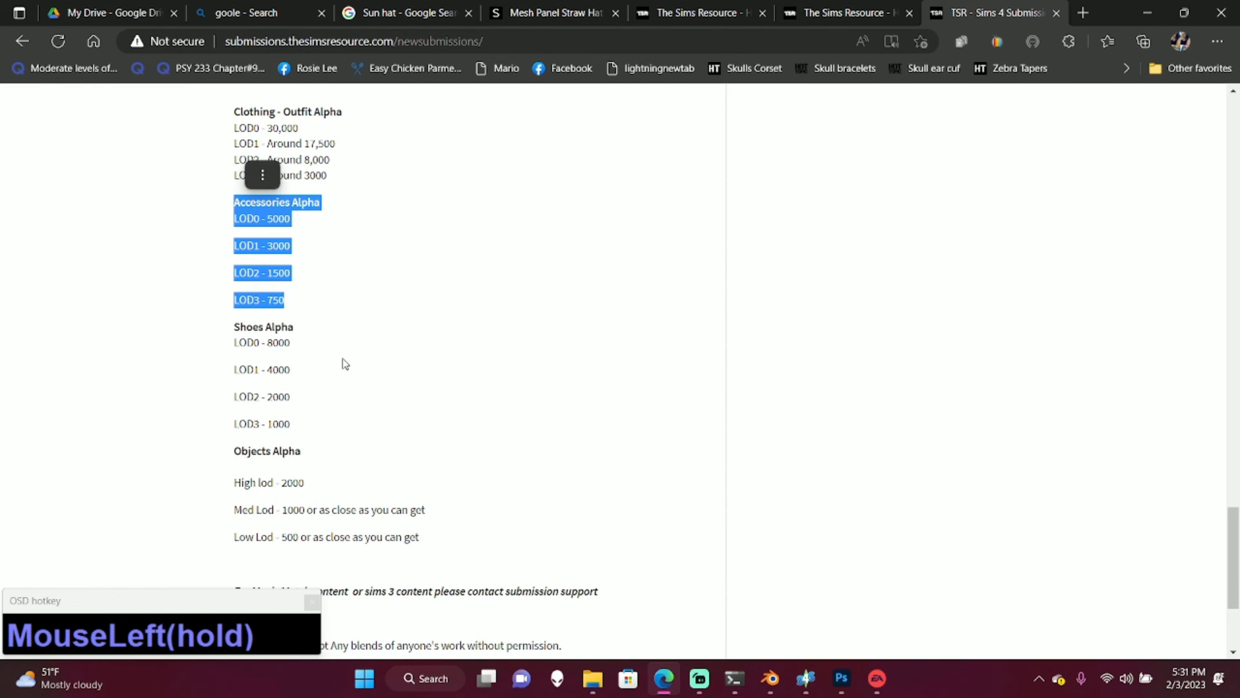
scroll(357, 374, down, 1)
scroll(355, 367, up, 1)
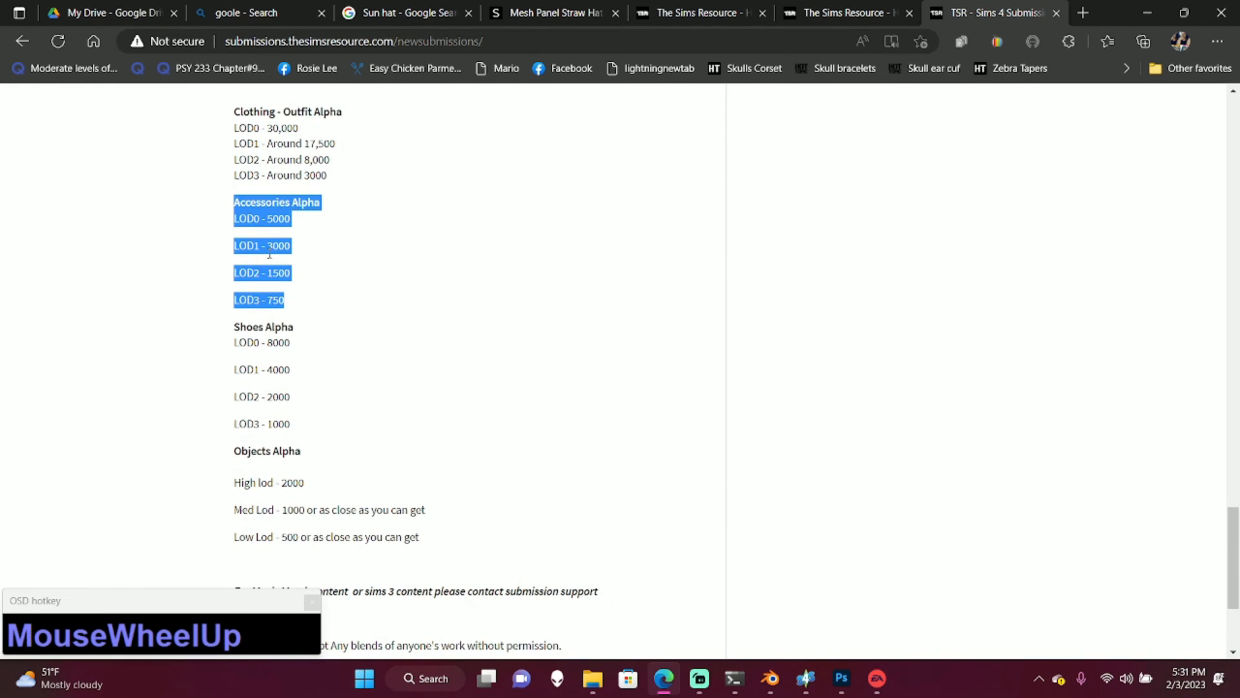
click(807, 678)
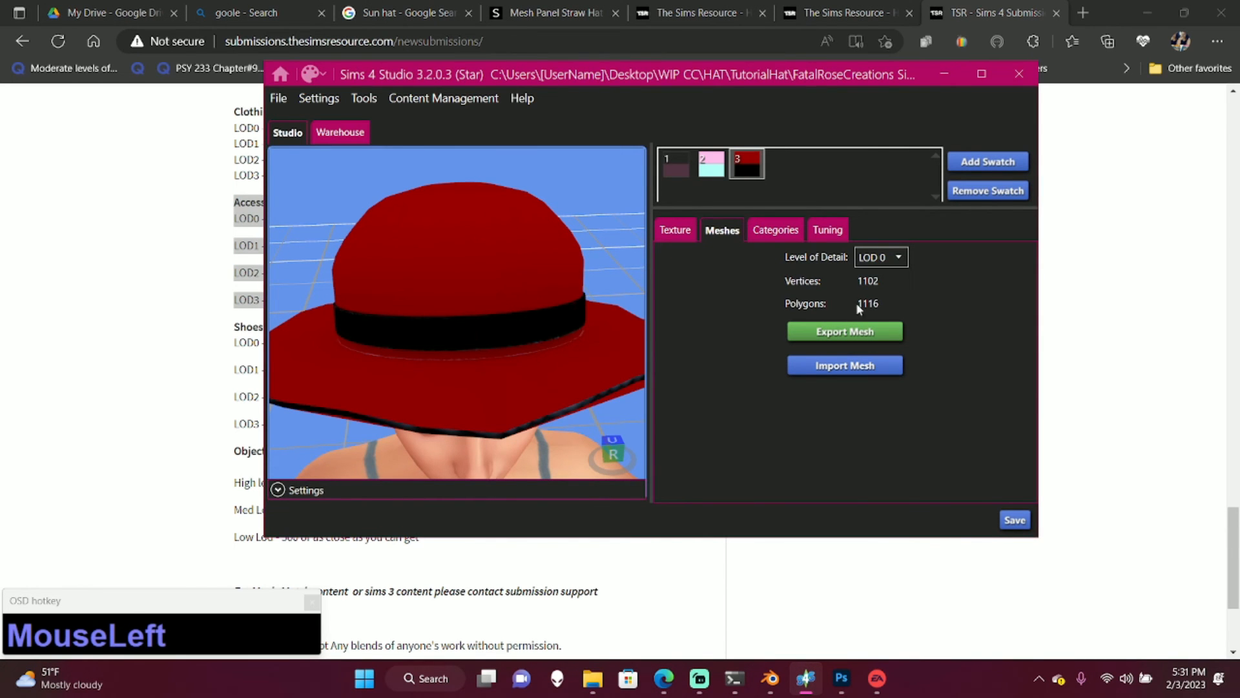
click(1077, 342)
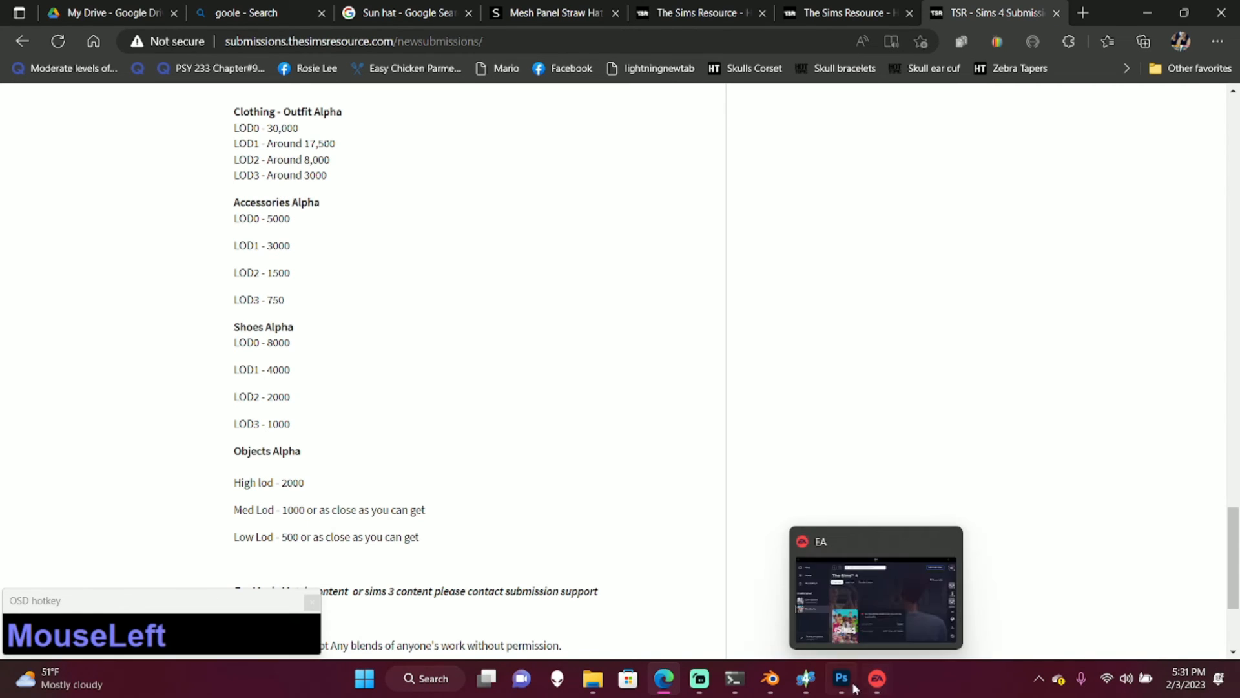
mouse_move(818, 681)
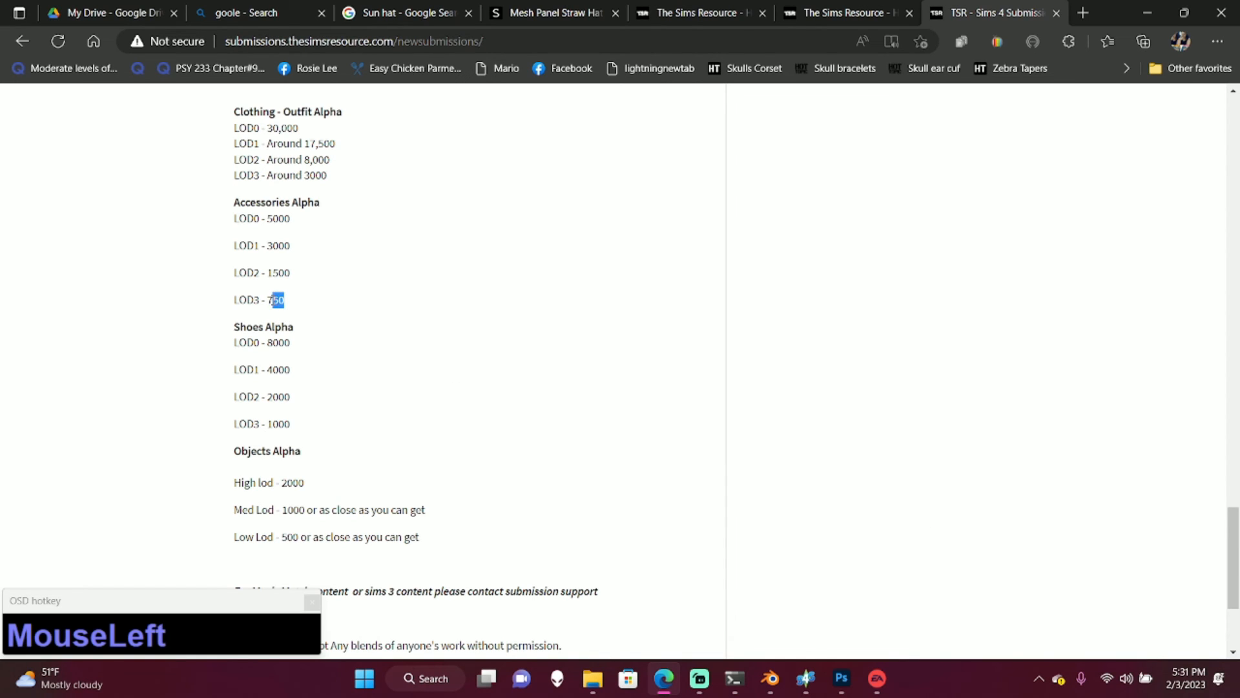
drag(272, 300, 267, 300)
- Switch back to Blender and examine the LOD0 hat from behind and above
click(769, 690)
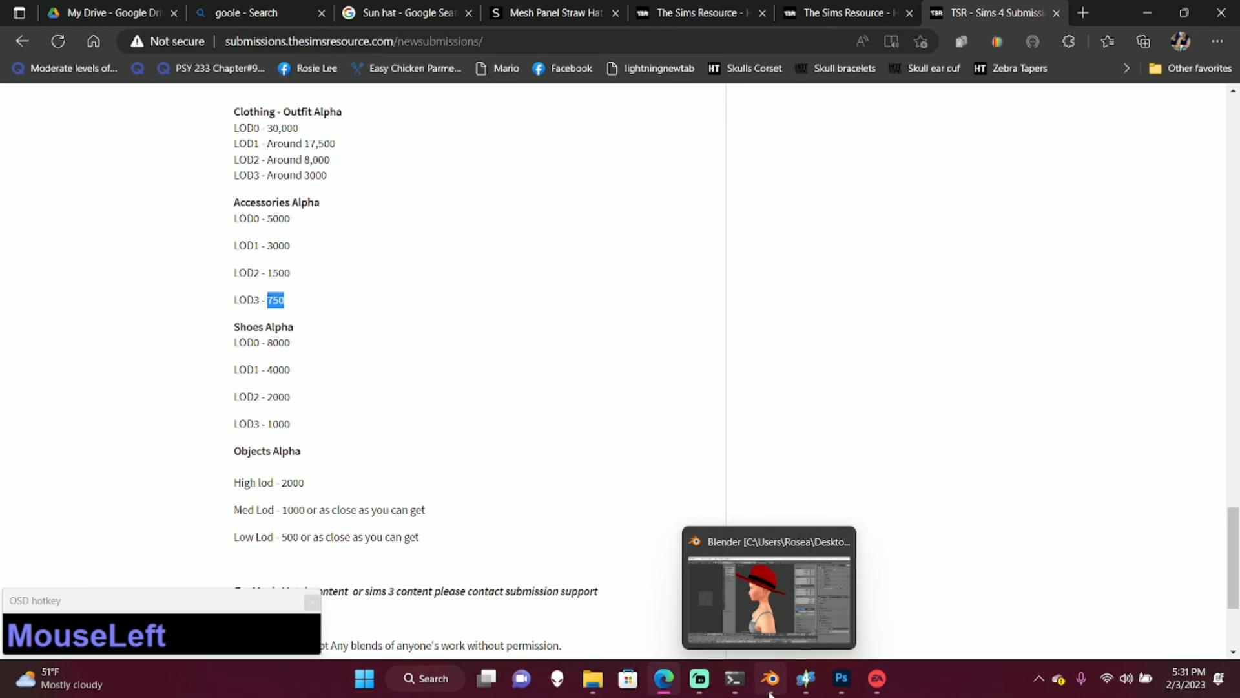
click(770, 690)
middle_drag(560, 273, 746, 346)
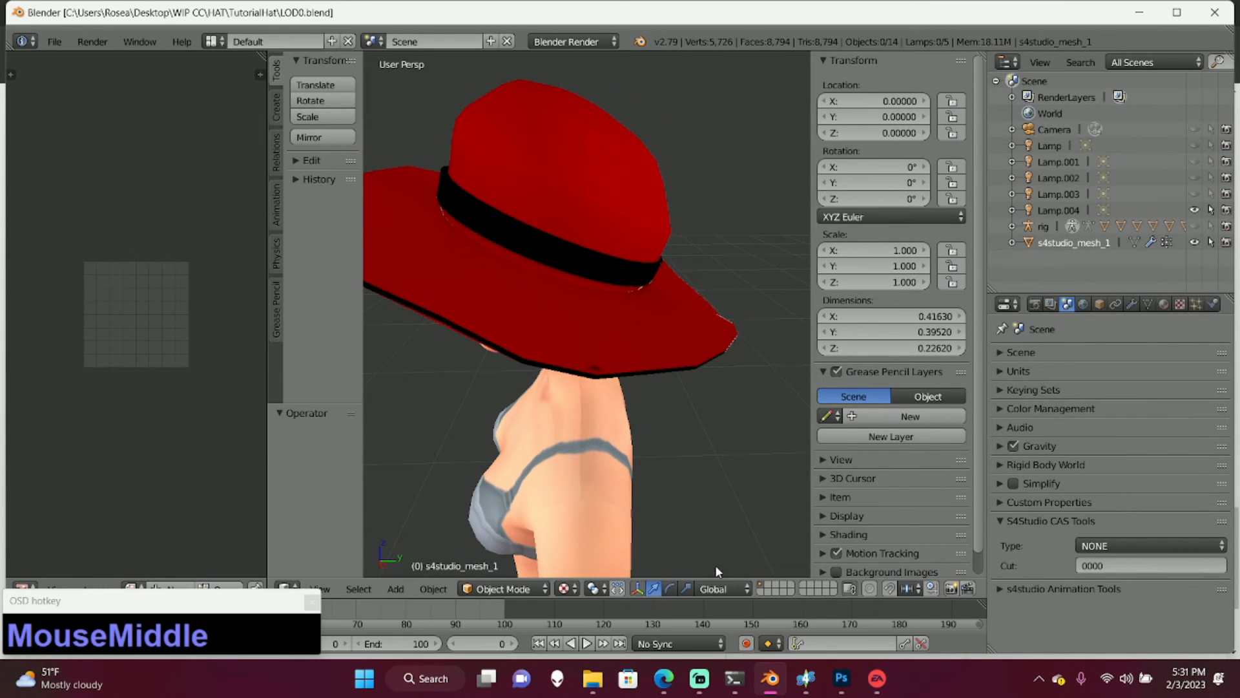
- Compare the hat's LOD 0 polygon count in Sims 4 Studio with the Accessories Alpha limits on the submission page
scroll(715, 571, down, 2)
middle_drag(698, 517, 540, 506)
mouse_move(805, 678)
click(808, 594)
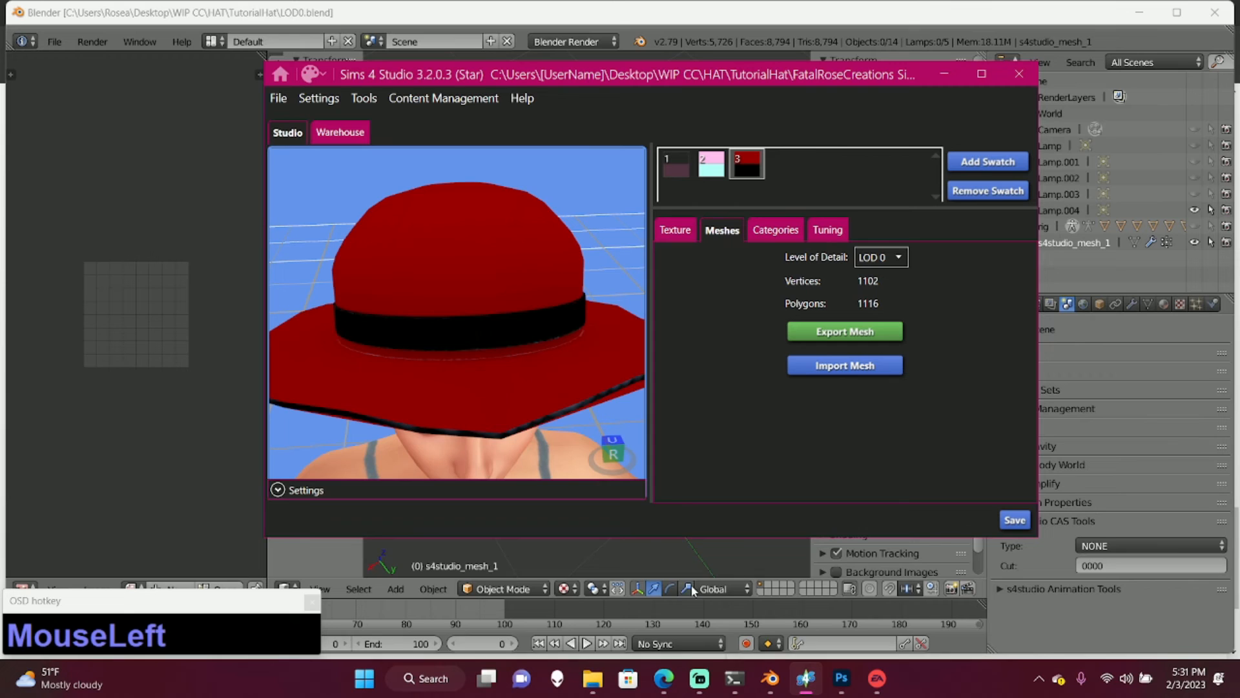
click(659, 690)
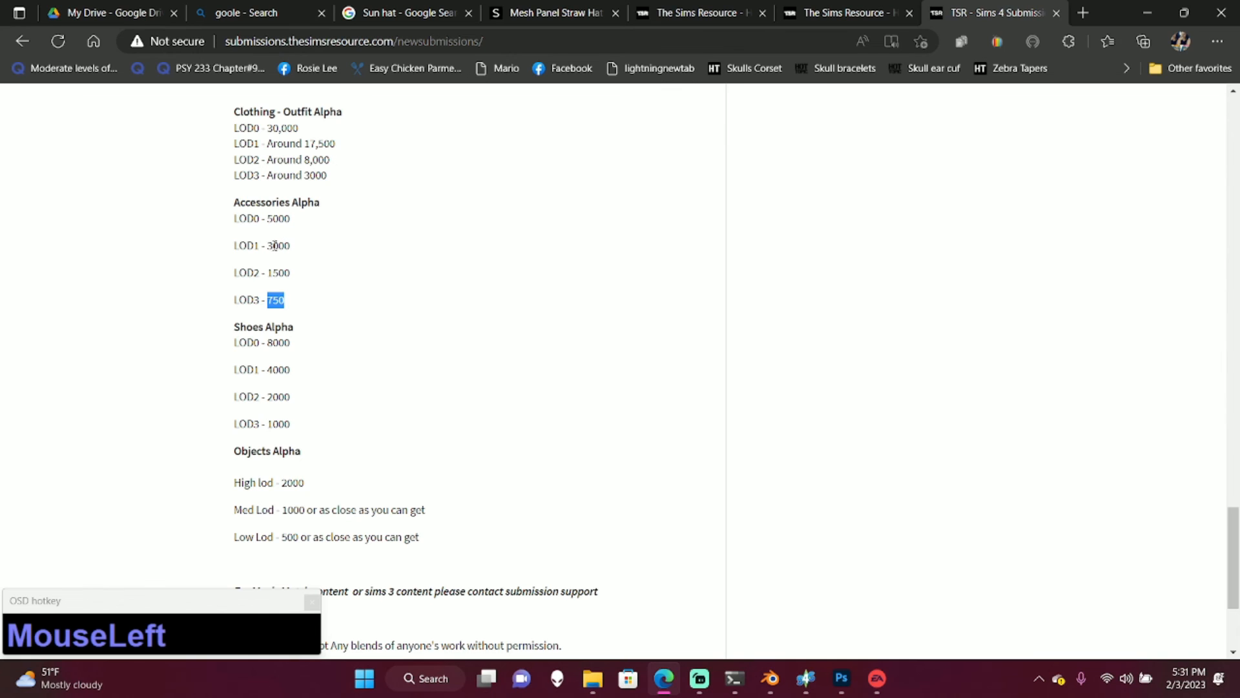
click(806, 678)
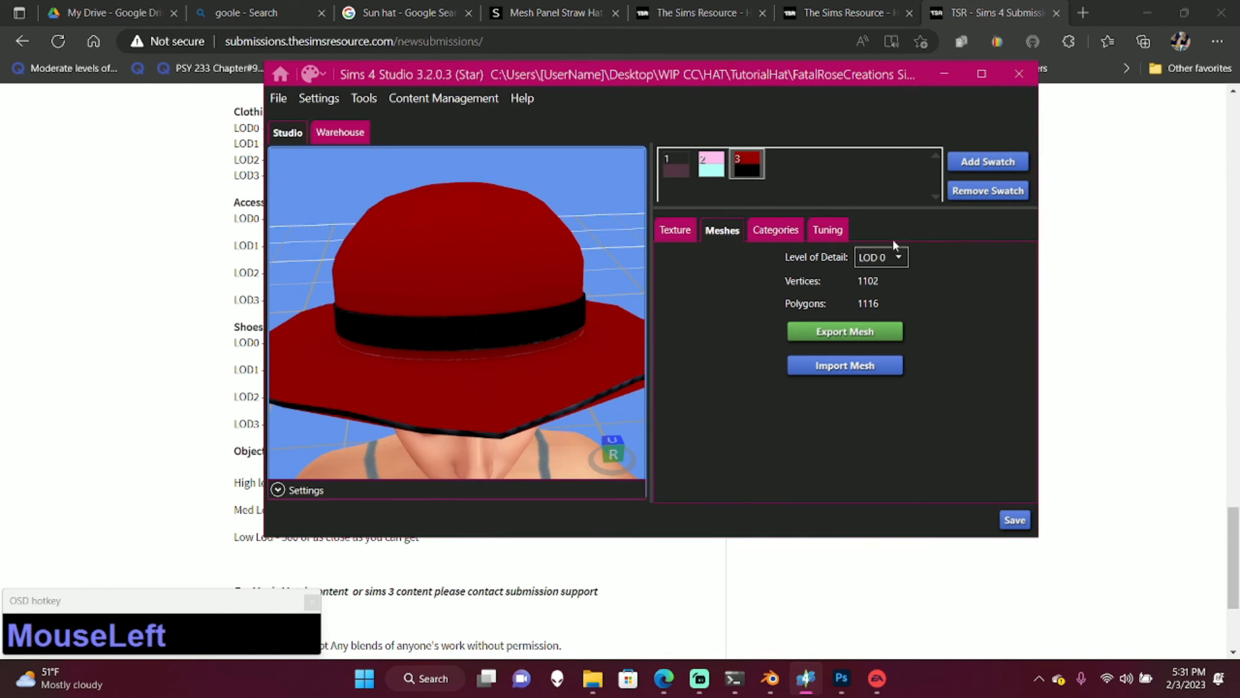
- Switch to Blender and apply a Decimate modifier with a ratio of 0.8092 to the hat mesh
click(771, 679)
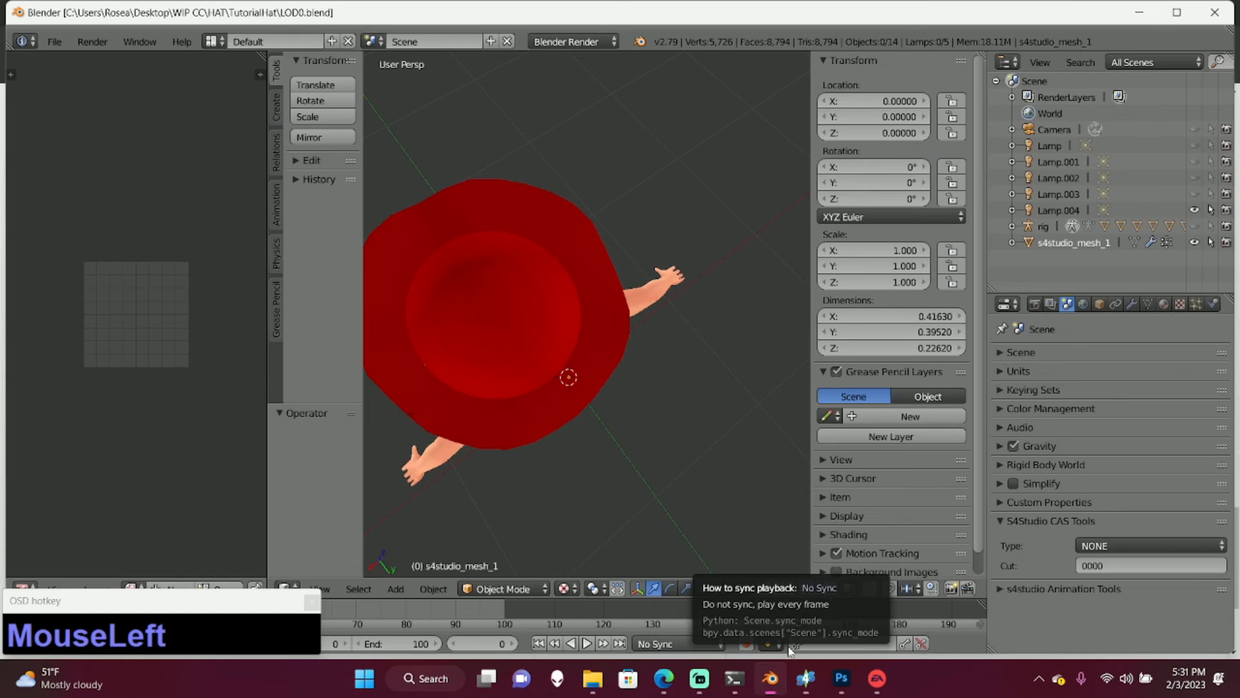
click(1133, 301)
click(1059, 358)
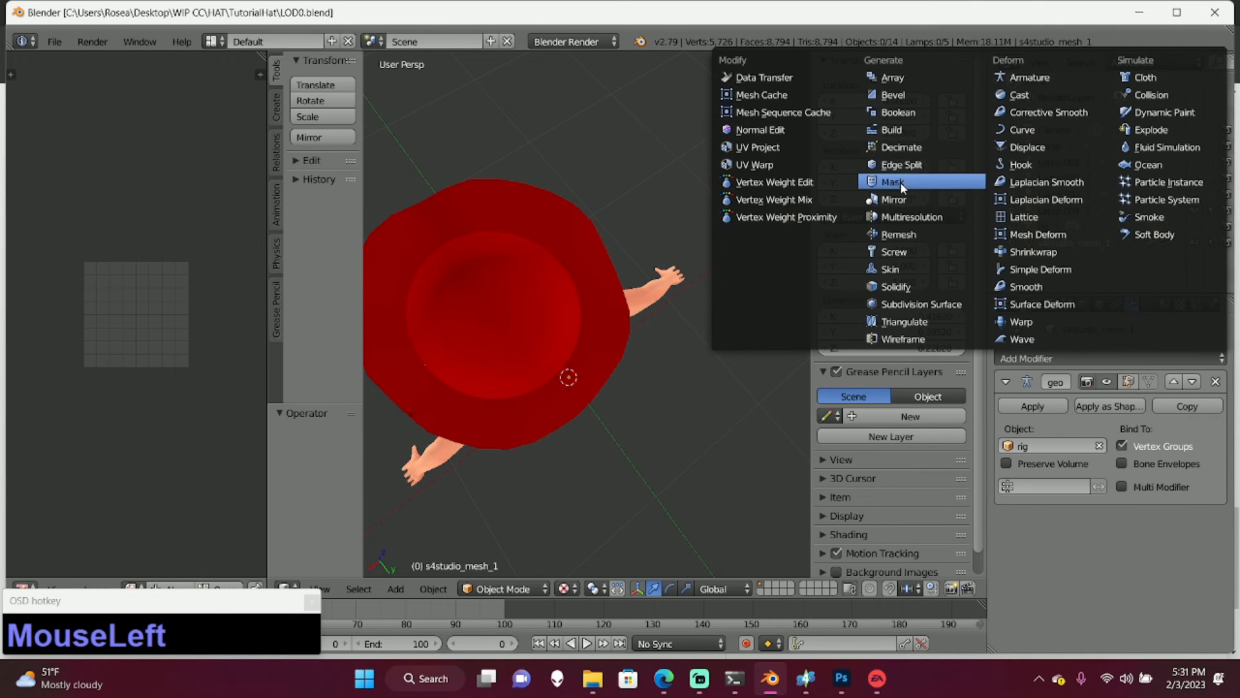
click(901, 147)
scroll(730, 408, up, 5)
middle_drag(730, 408, 746, 301)
scroll(746, 302, down, 4)
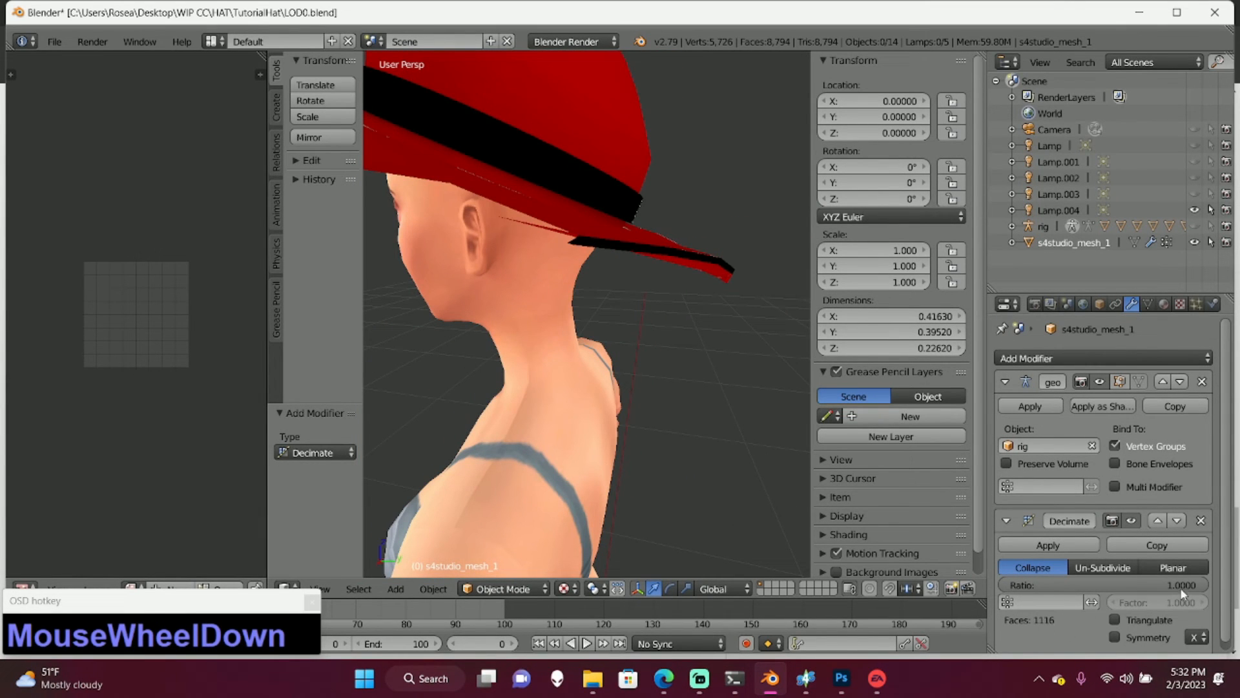
drag(1197, 584, 1189, 584)
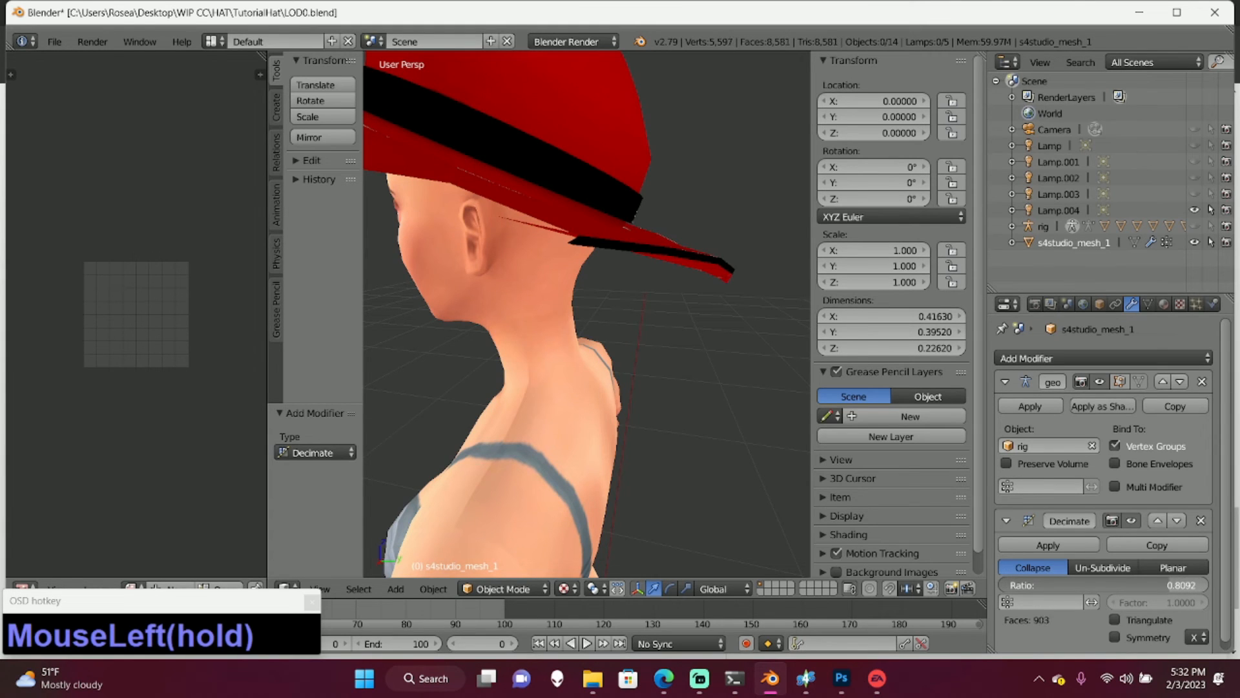
click(1047, 545)
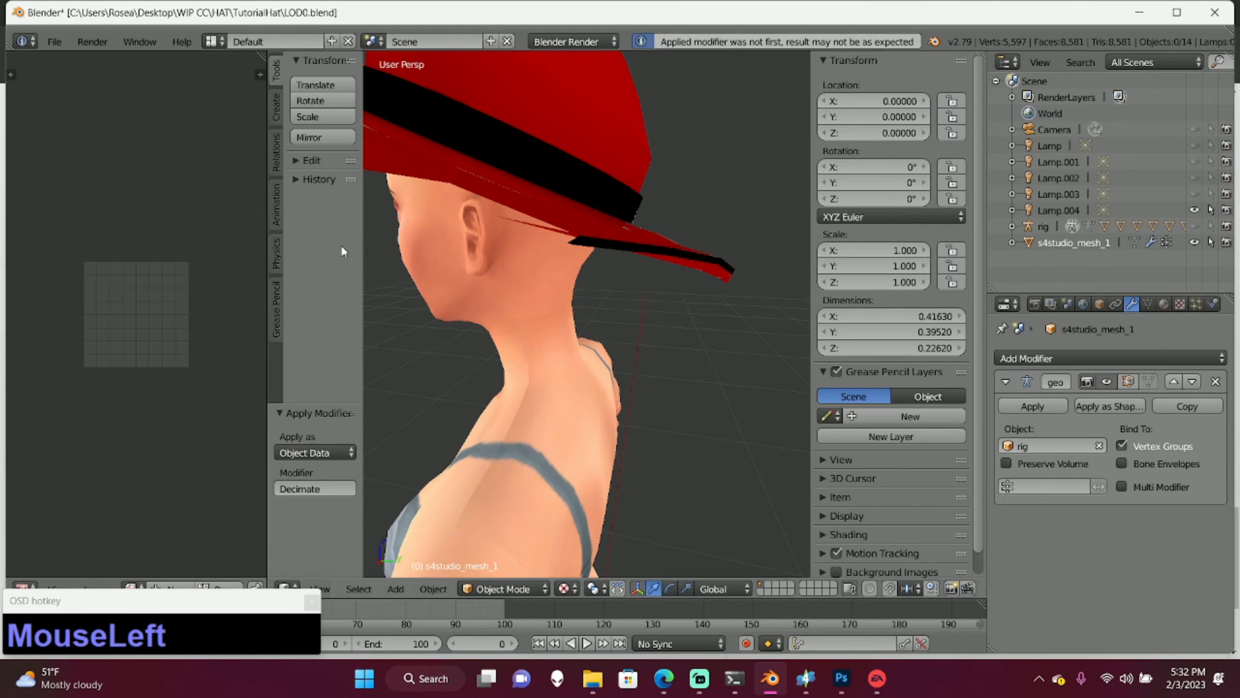
- Save the decimated hat as a new file named LOD1.blend in the TutorialHat folder
click(52, 42)
click(84, 163)
click(240, 96)
key(BackSpace)
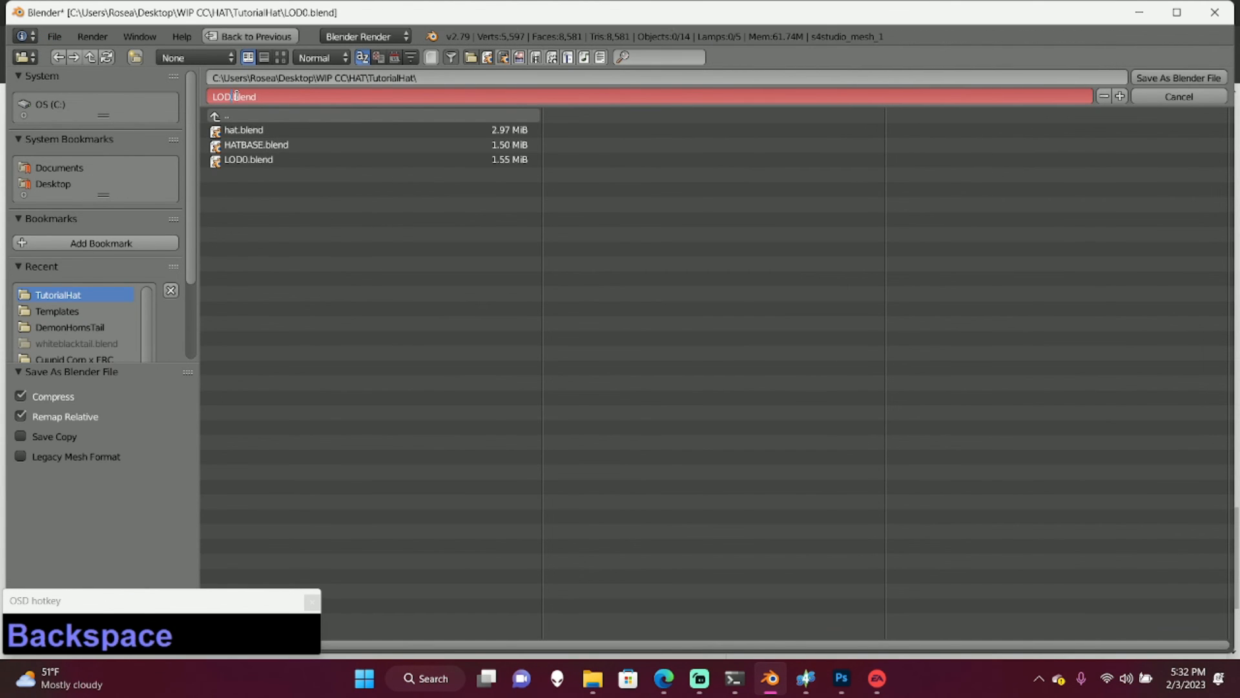
click(1165, 82)
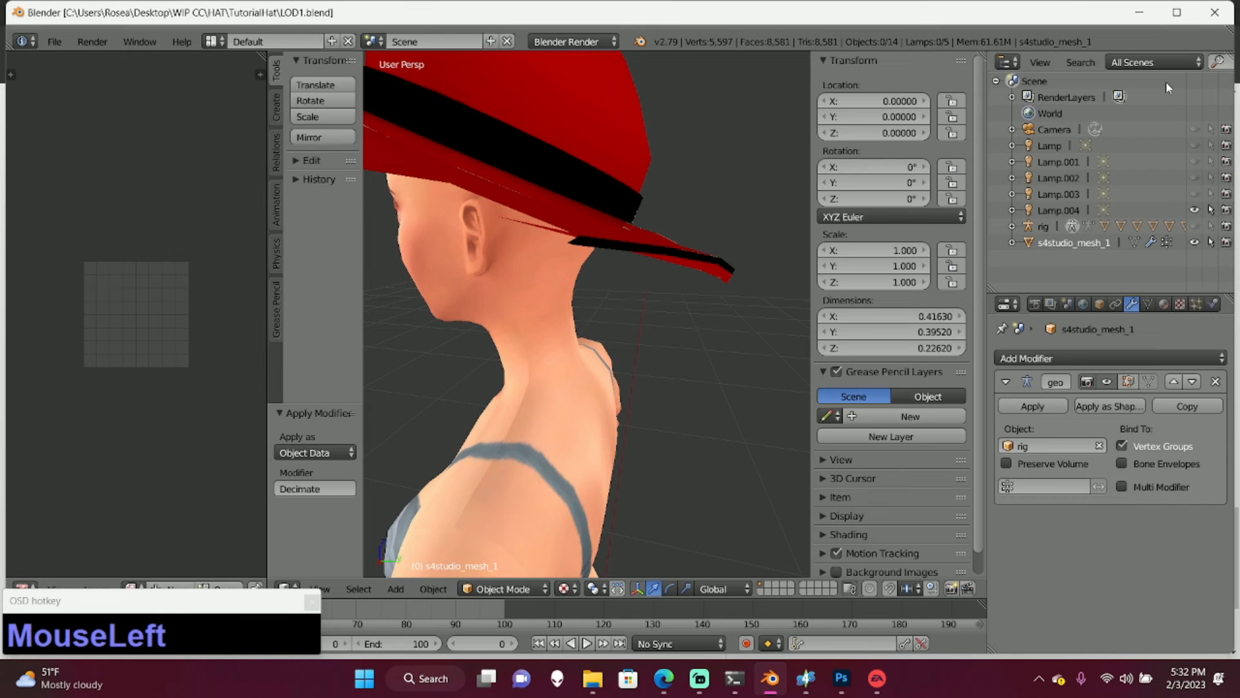
- Decimate the hat mesh again with a ratio of 0.8855 and apply the modifier
click(1058, 360)
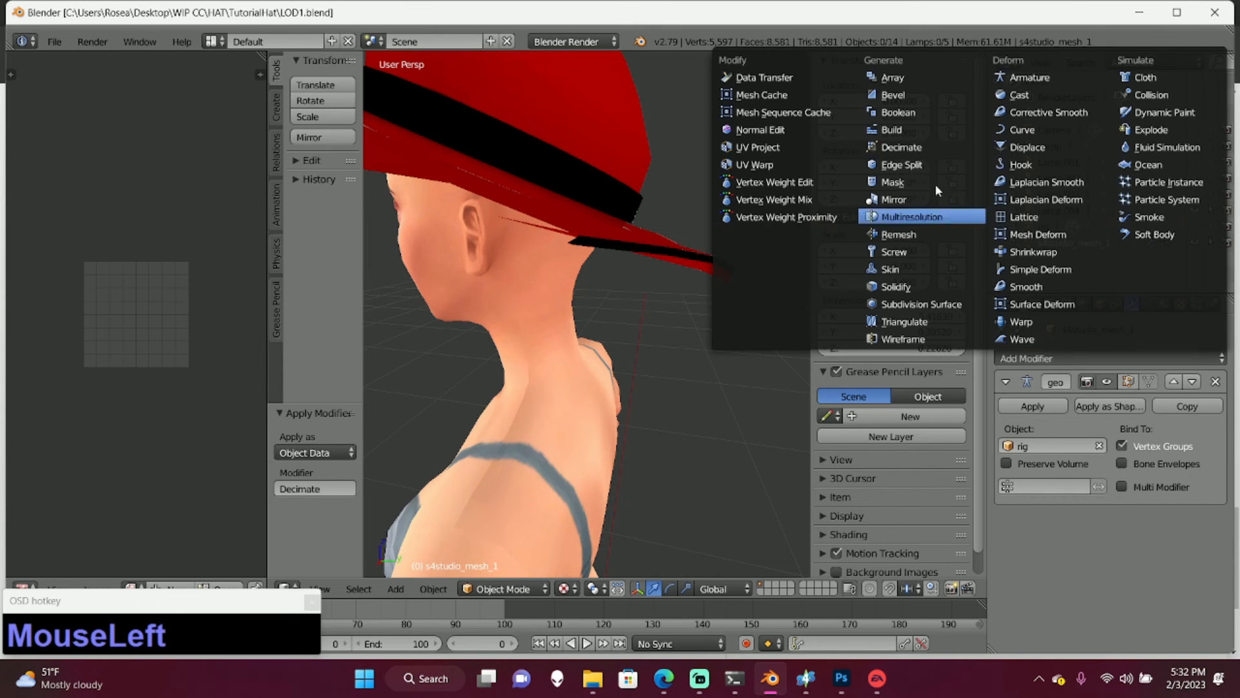
click(907, 150)
drag(1199, 584, 1170, 584)
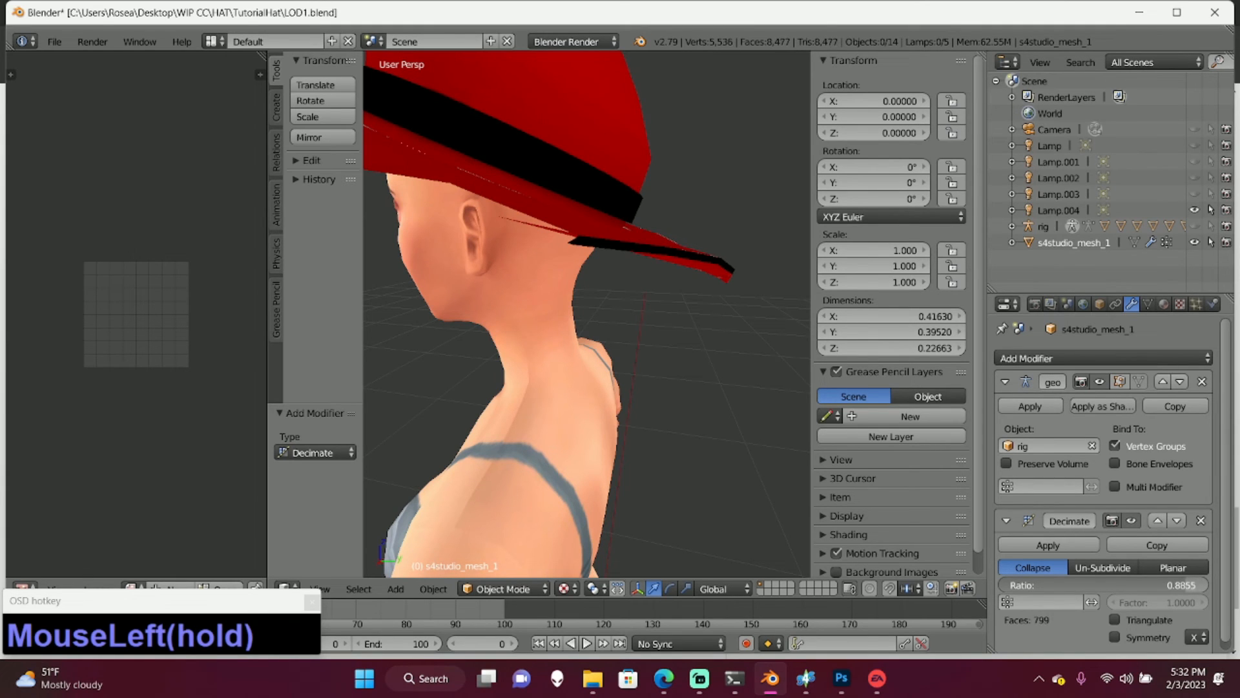
drag(1170, 584, 1165, 584)
click(1048, 545)
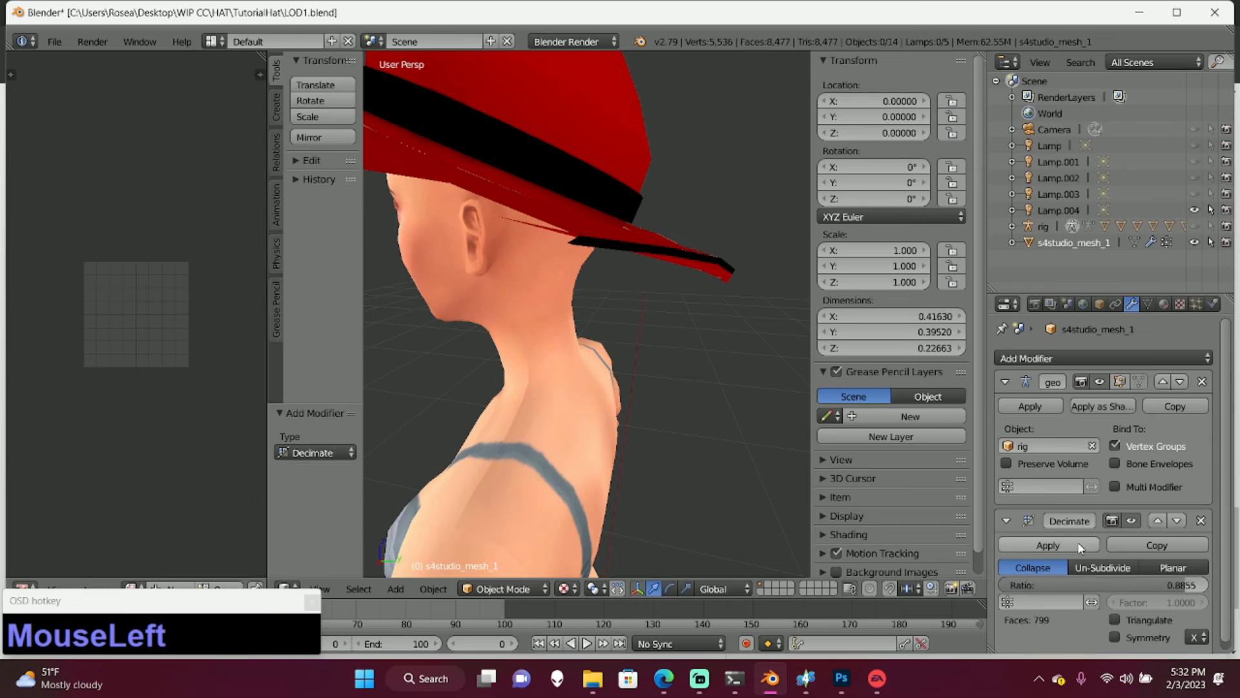
- Save the further reduced hat as a new file named LOD2.blend in the TutorialHat folder
click(56, 42)
click(96, 183)
click(233, 98)
key(Right)
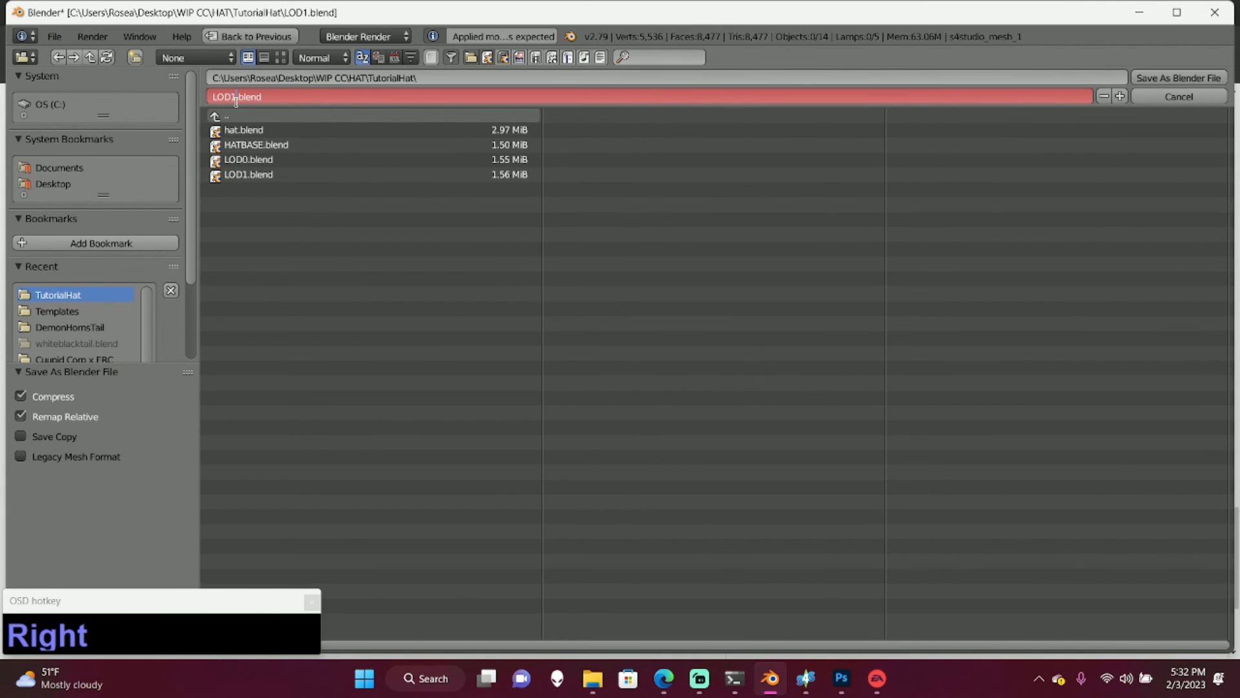
key(BackSpace)
text(2)
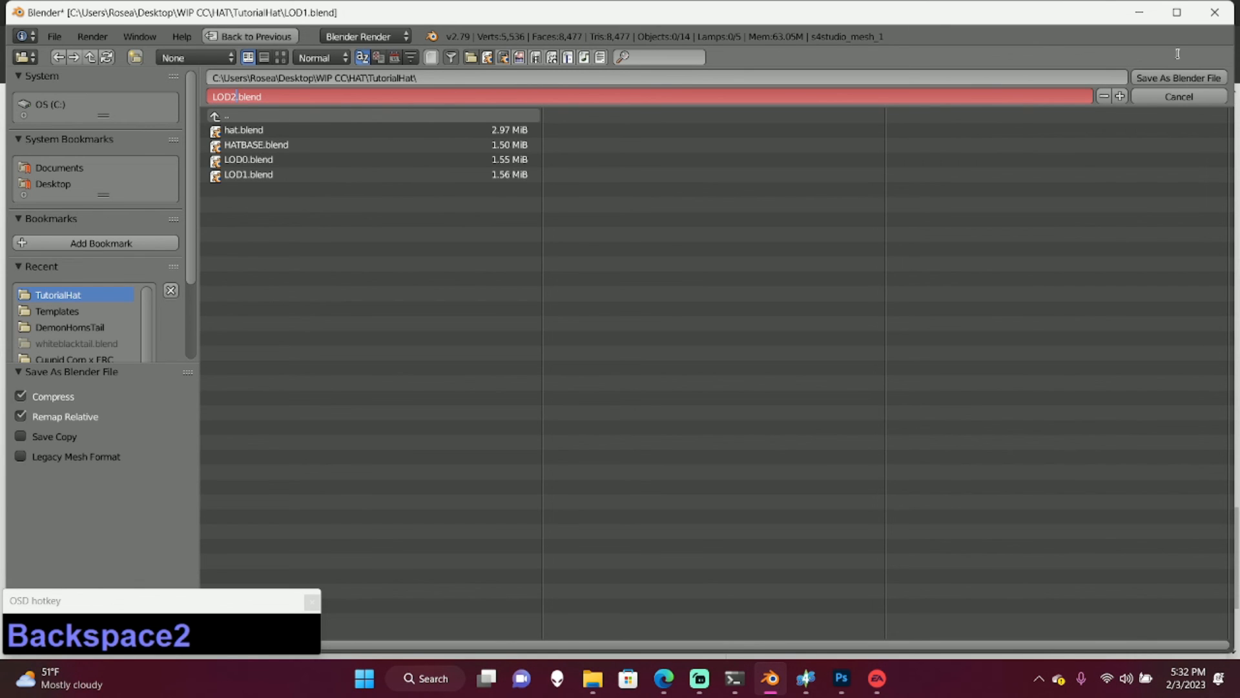
click(1143, 76)
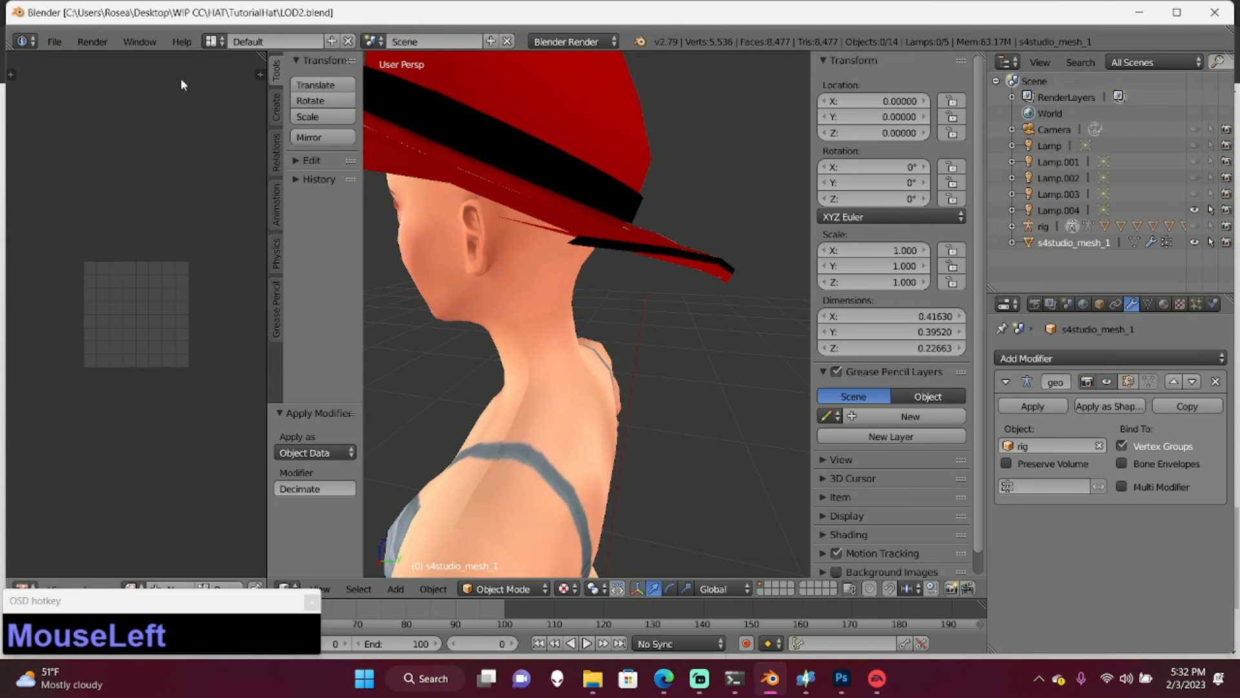
- Add another Decimate modifier to the hat, set its ratio to 0.8760, and apply it
click(1080, 358)
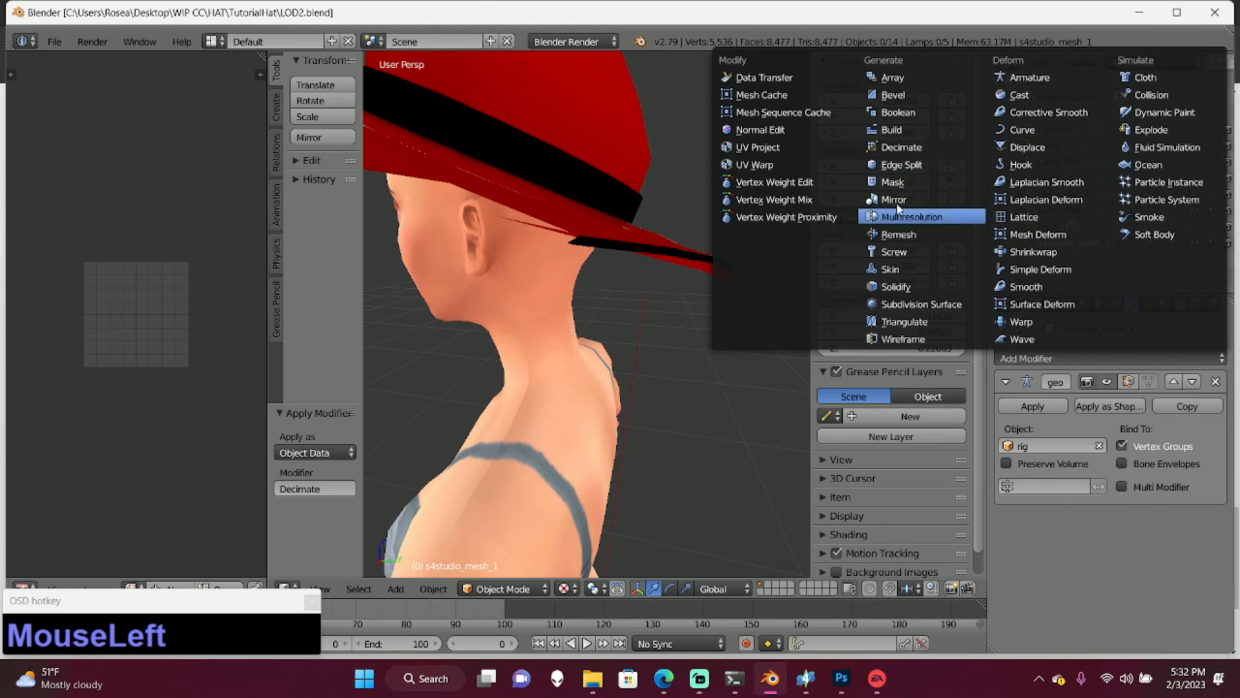
click(901, 147)
drag(1200, 585, 1163, 584)
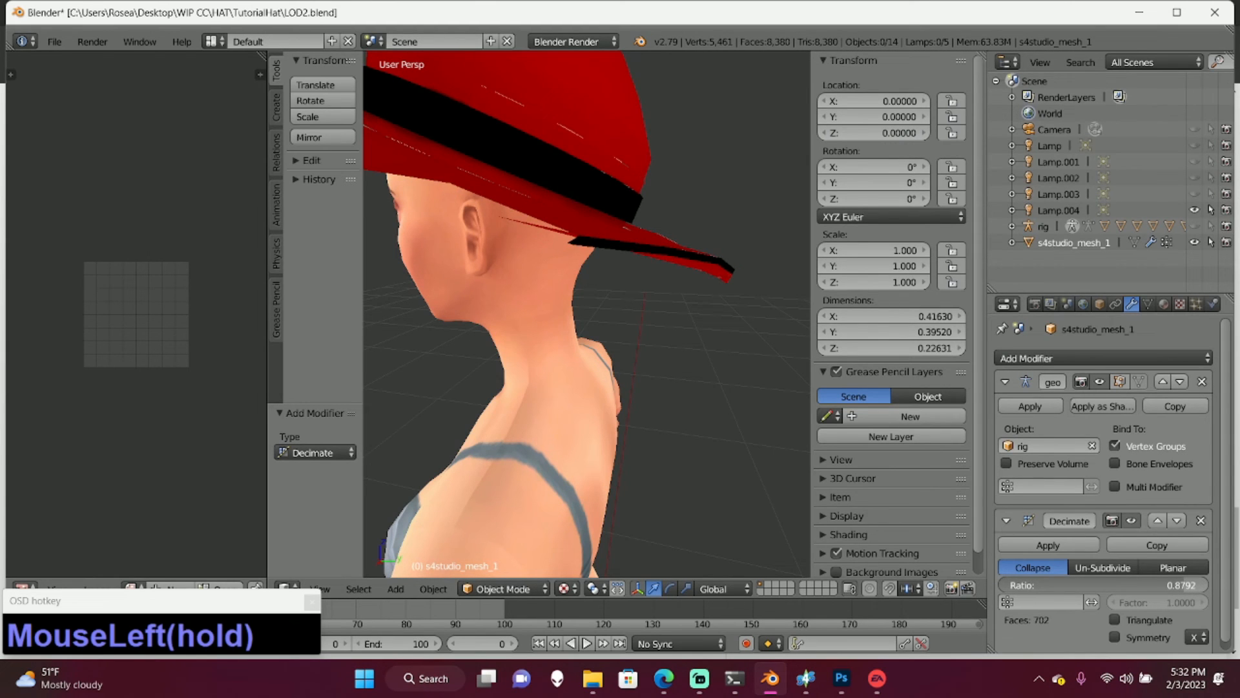
drag(1163, 585, 1143, 585)
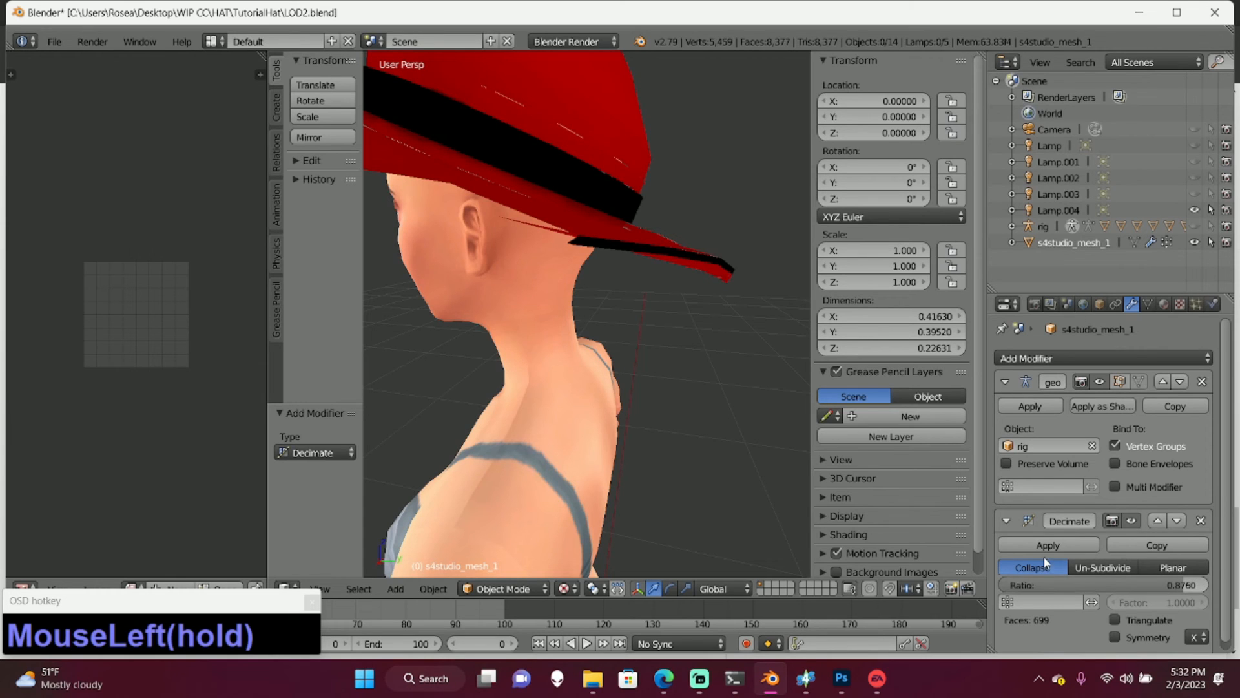
click(1048, 545)
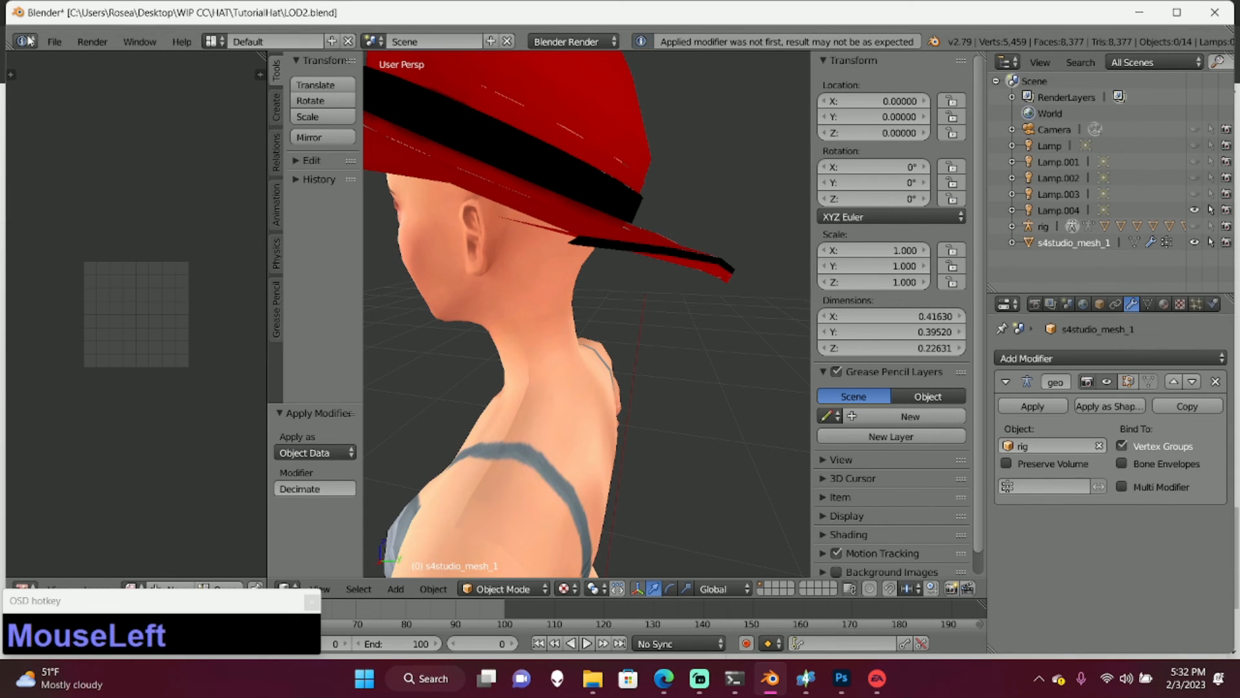
- Save the lowest-detail hat as a new file named LOD3.blend in the TutorialHat folder
click(53, 41)
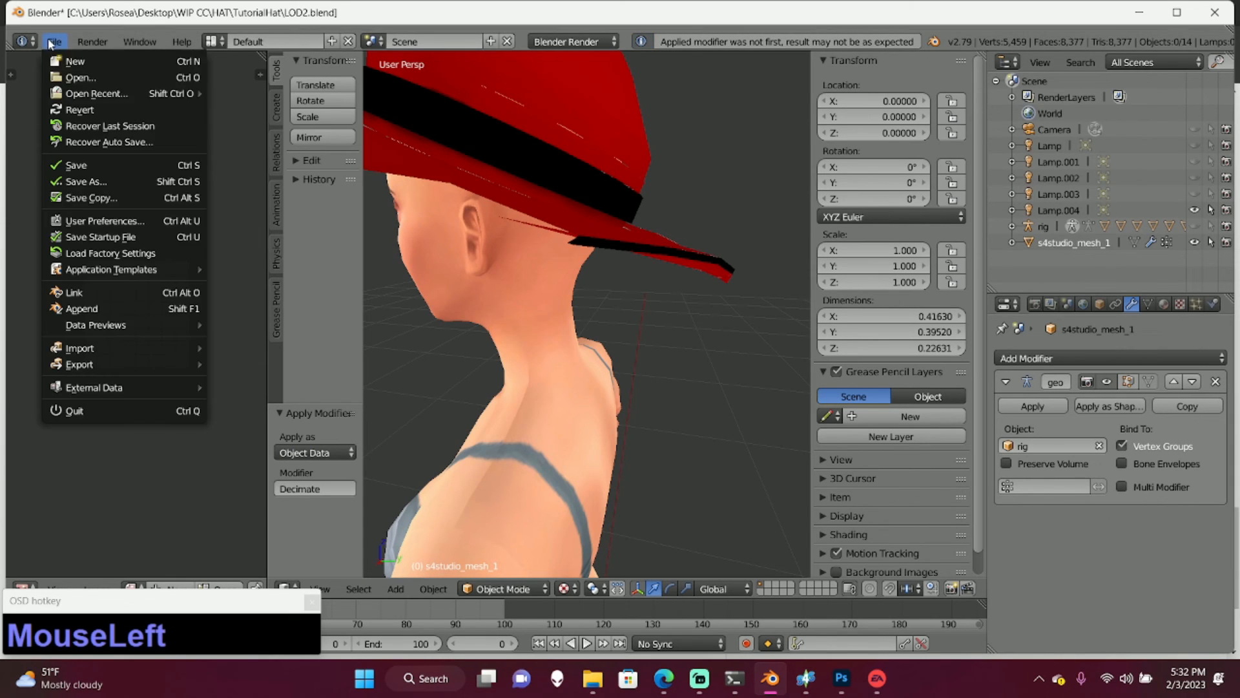
click(110, 182)
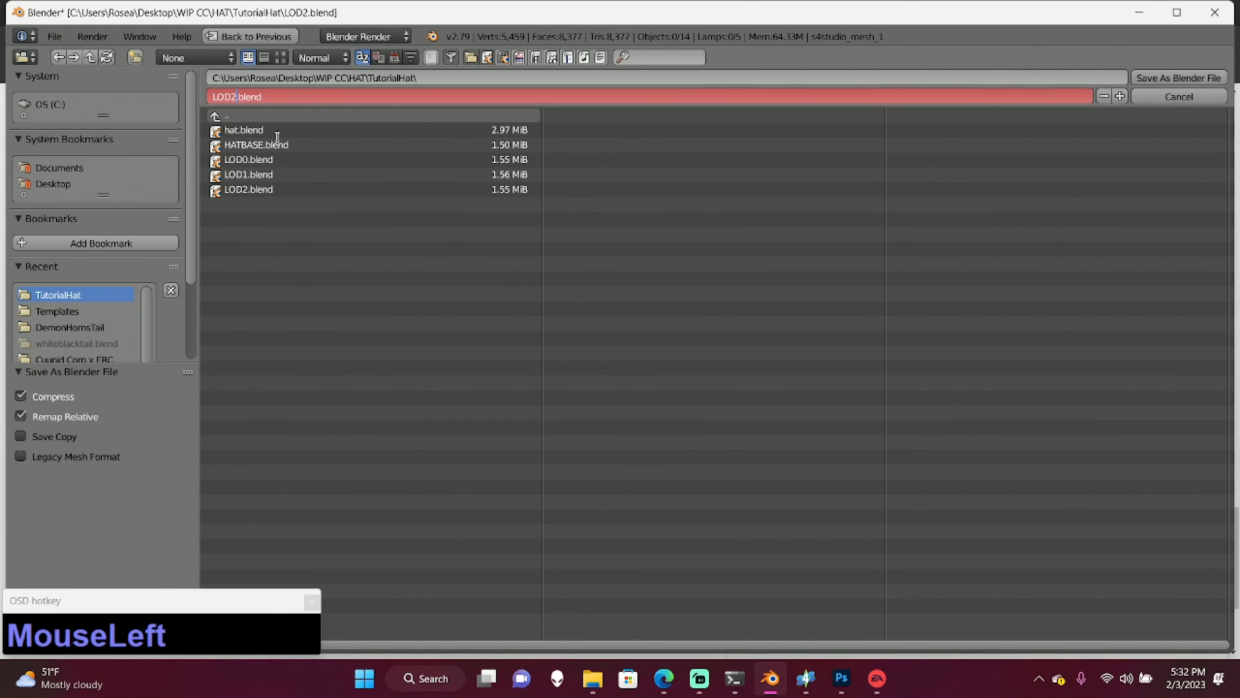
key(BackSpace)
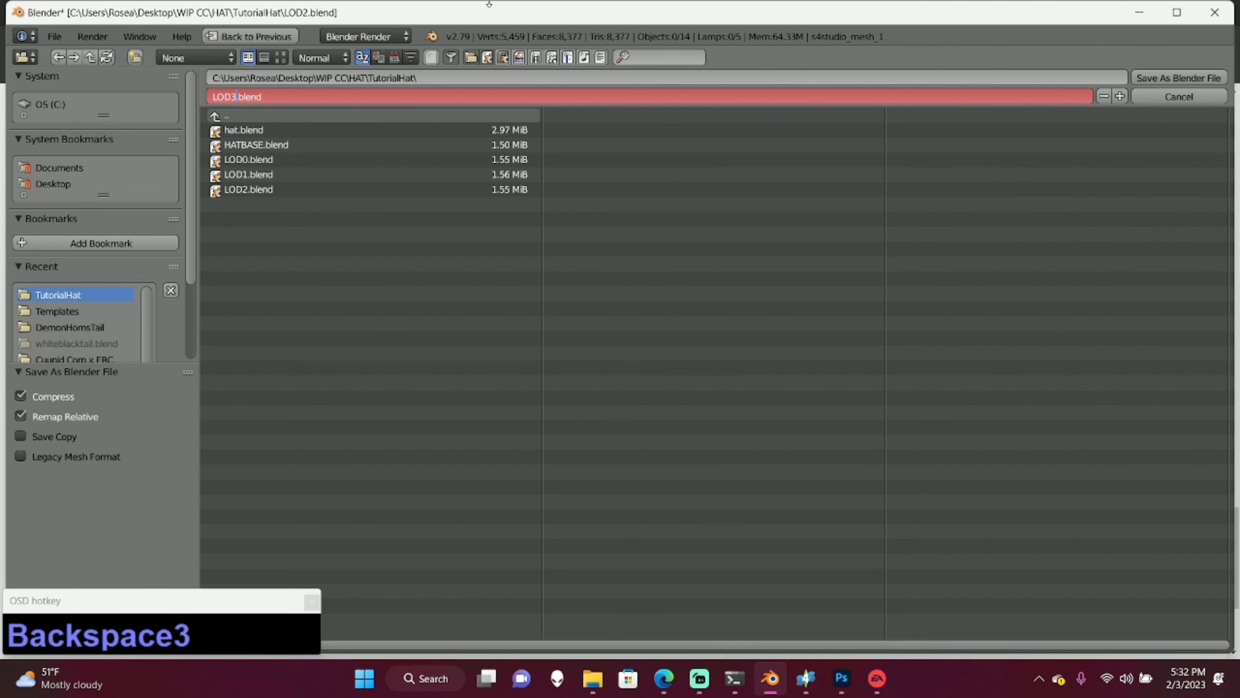
click(1165, 77)
click(1165, 76)
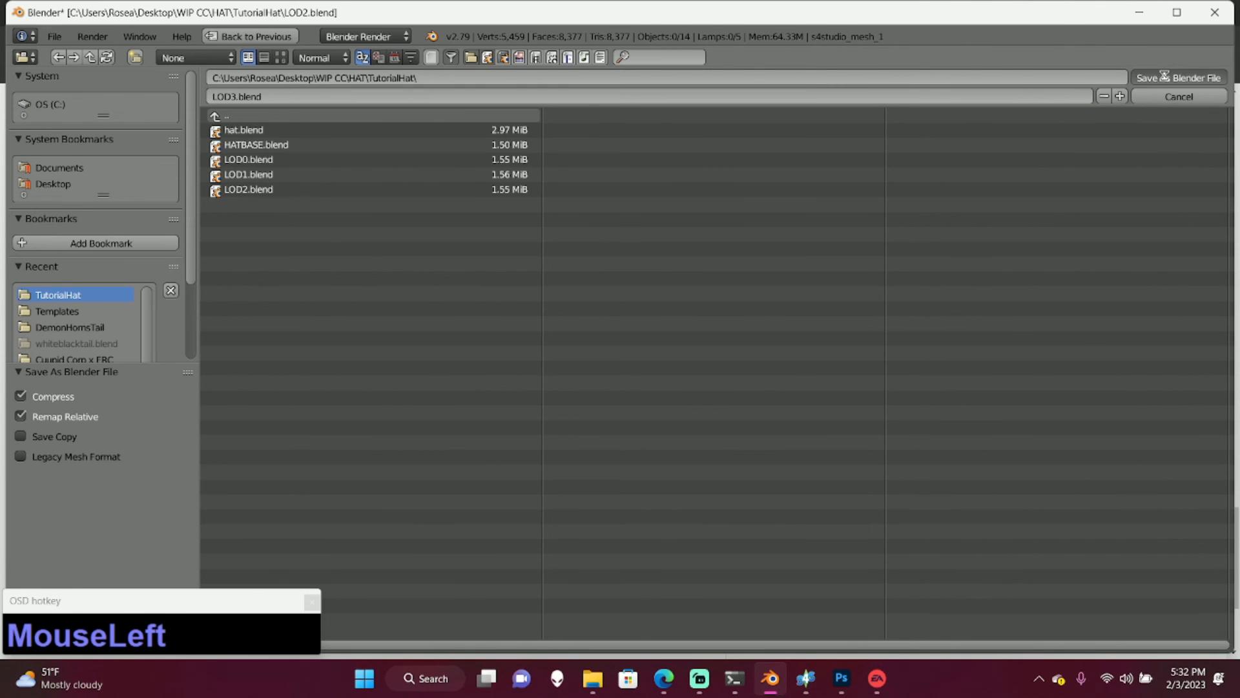
- Examine the reduced hat in Blender and the existing LOD 1 mesh in Sims 4 Studio at near and far distances
scroll(641, 264, down, 3)
middle_drag(641, 264, 440, 265)
scroll(576, 290, up, 4)
scroll(699, 257, down, 2)
scroll(441, 265, down, 2)
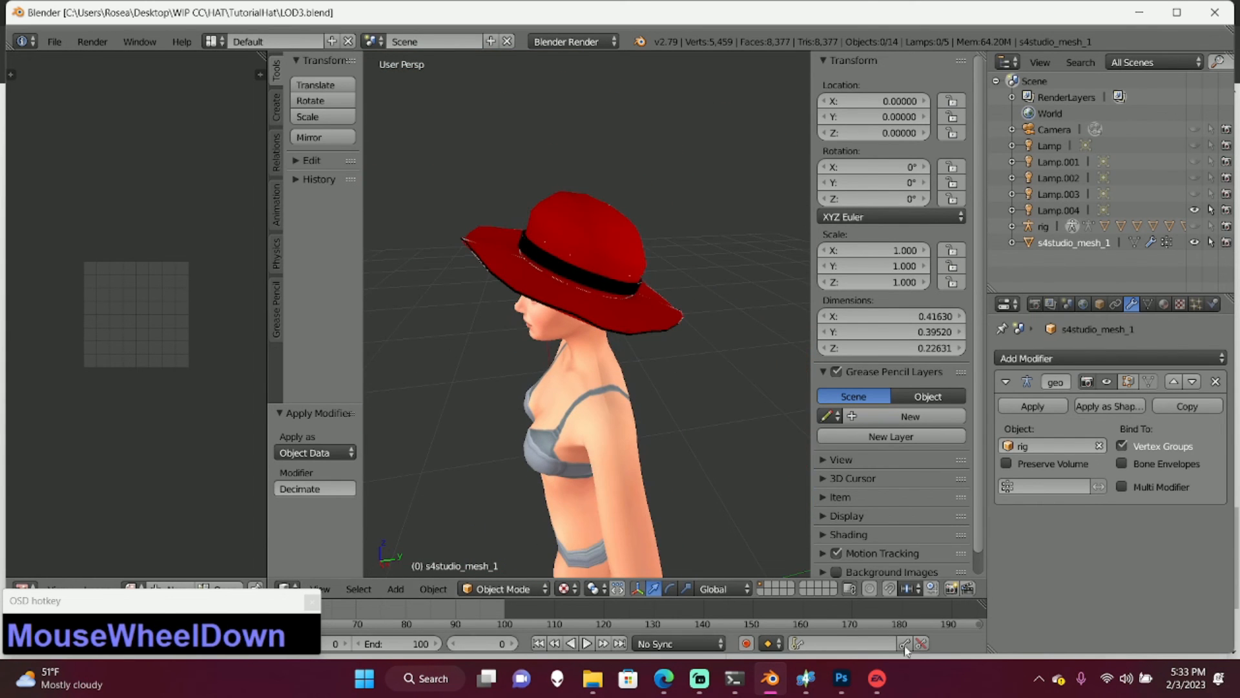
click(806, 678)
click(890, 259)
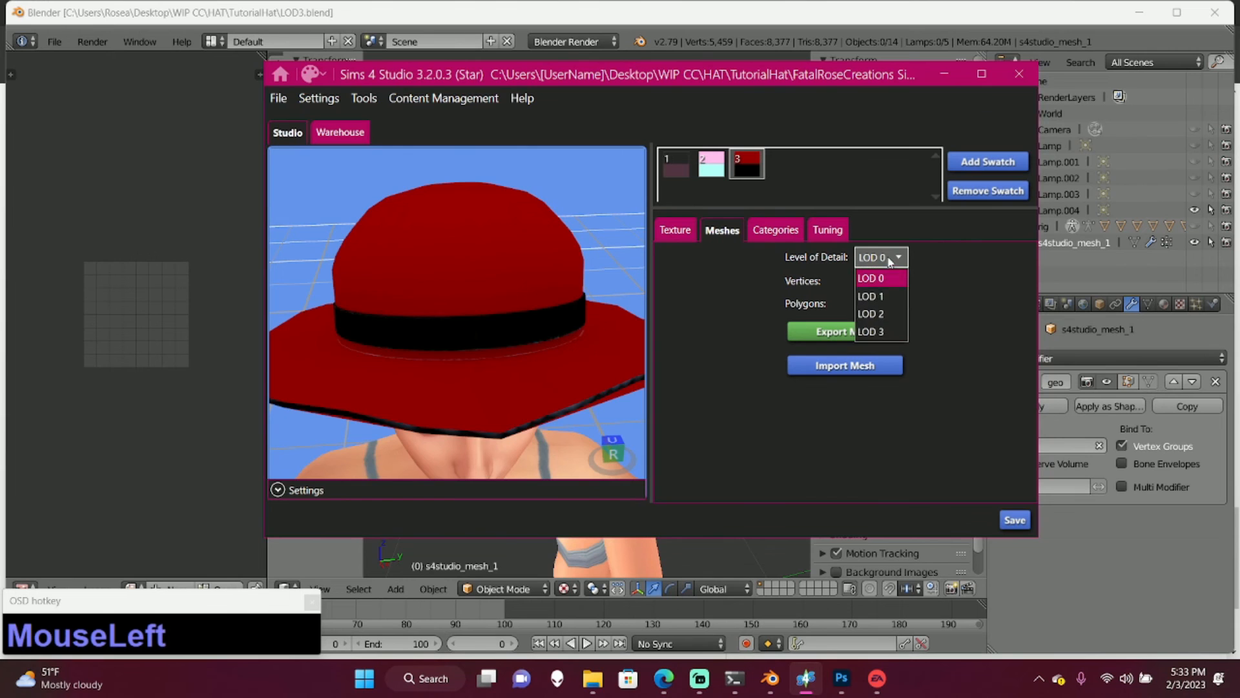
click(880, 296)
scroll(568, 316, down, 5)
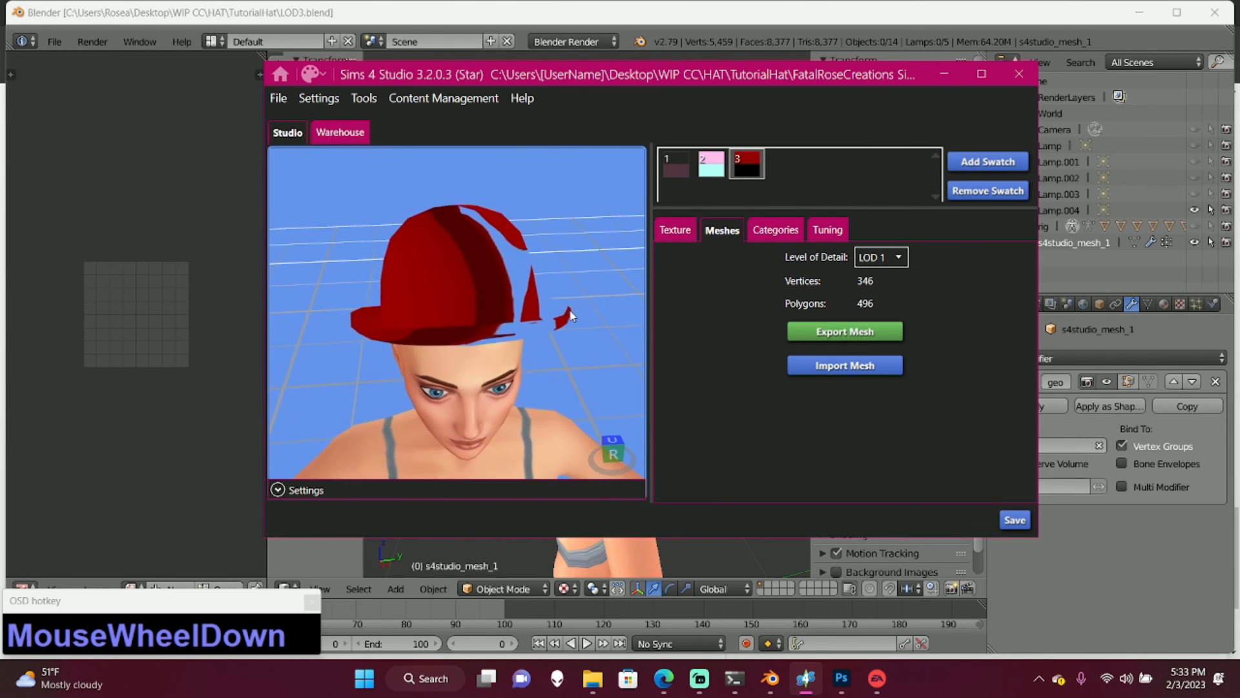
scroll(569, 317, down, 5)
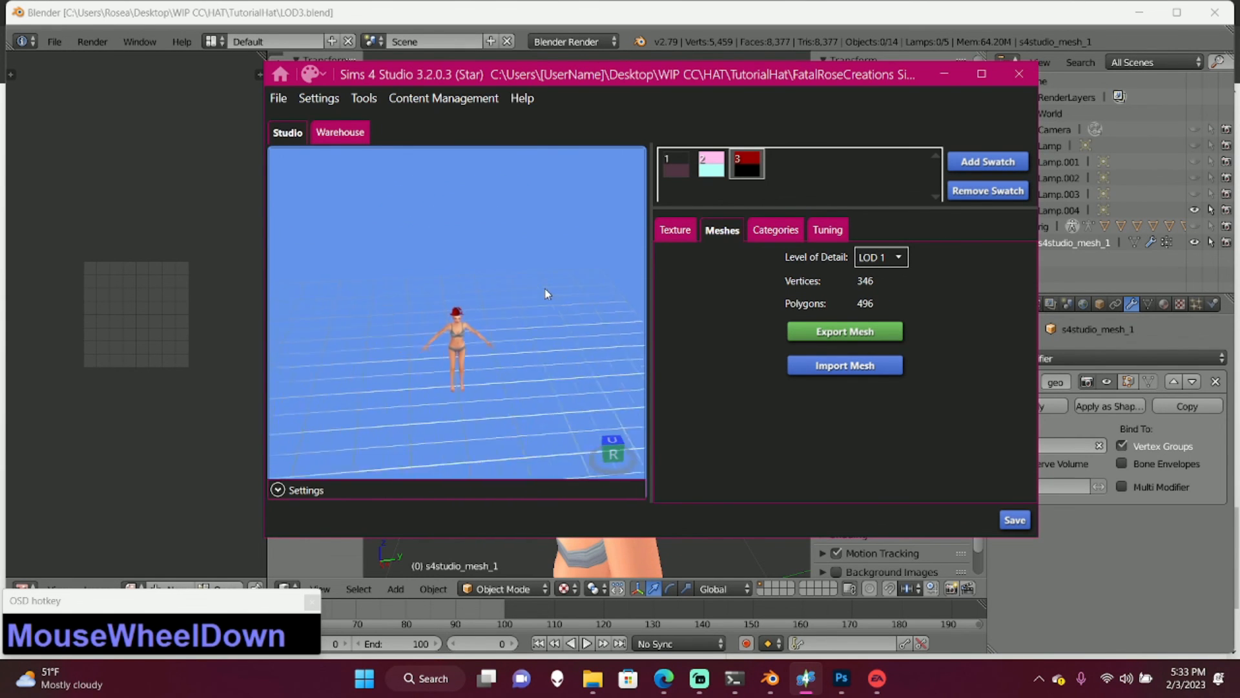
scroll(512, 297, up, 8)
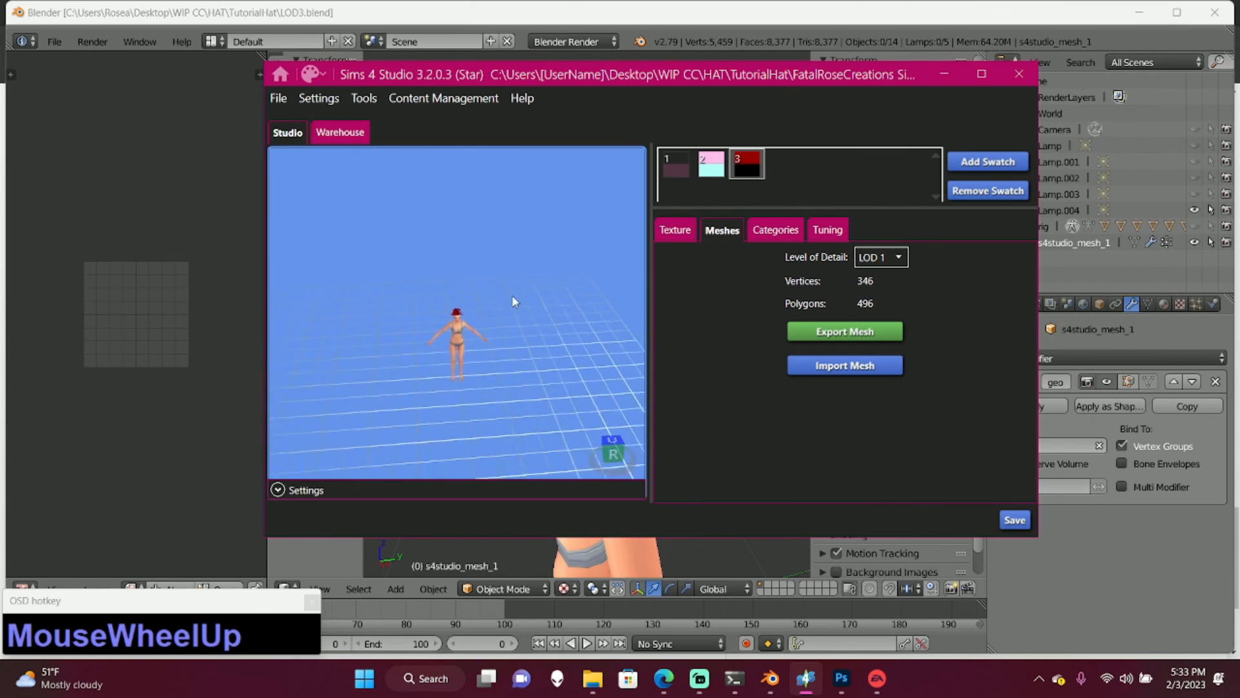
scroll(503, 319, down, 5)
scroll(513, 329, down, 4)
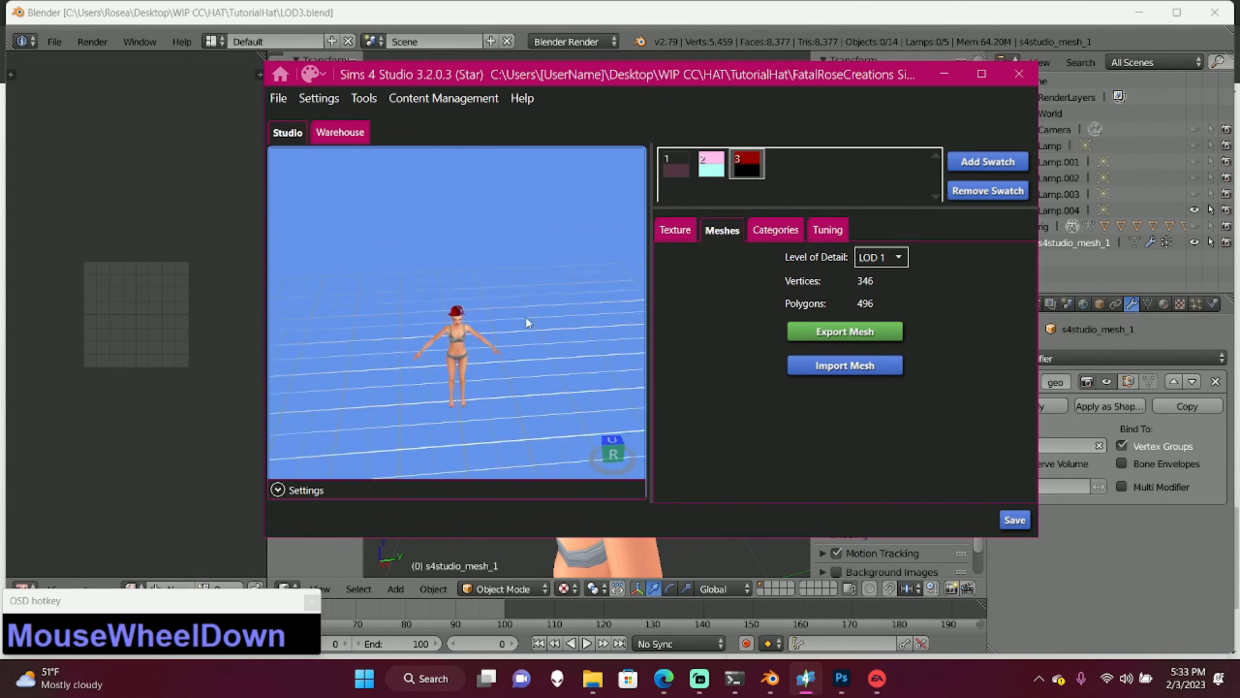
scroll(470, 287, up, 3)
scroll(473, 323, up, 8)
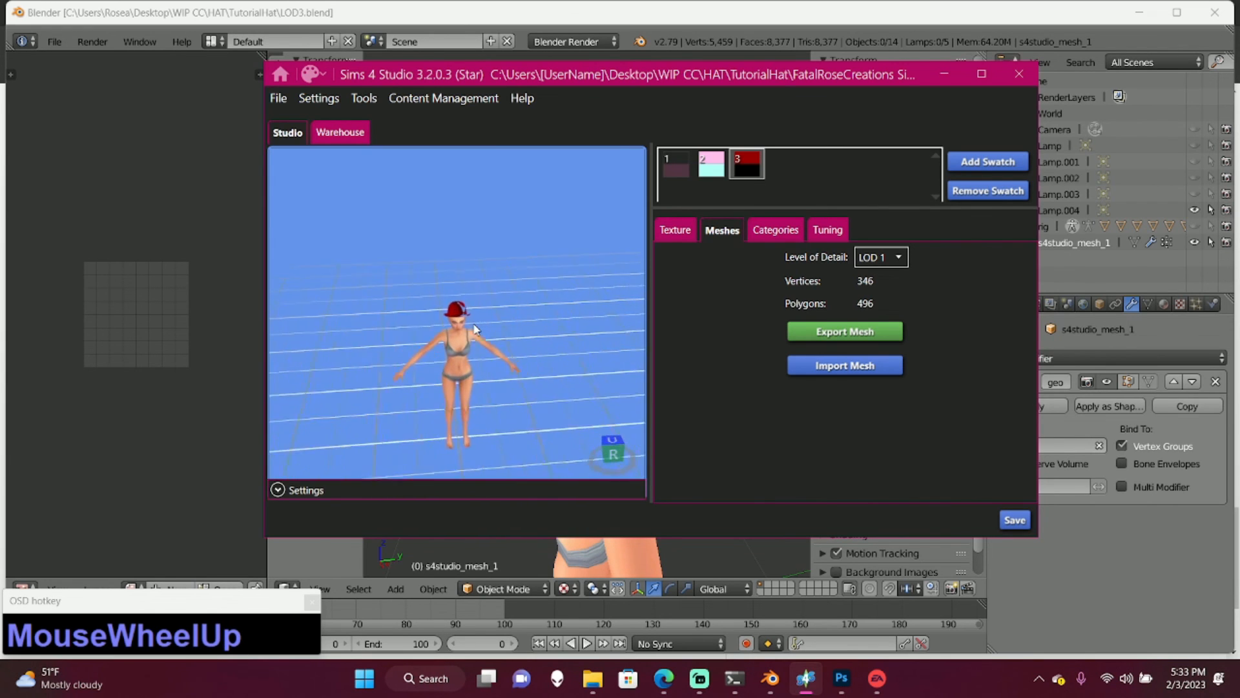
- Import LOD1.blend as the hat's LOD 1 mesh in Sims 4 Studio
click(875, 258)
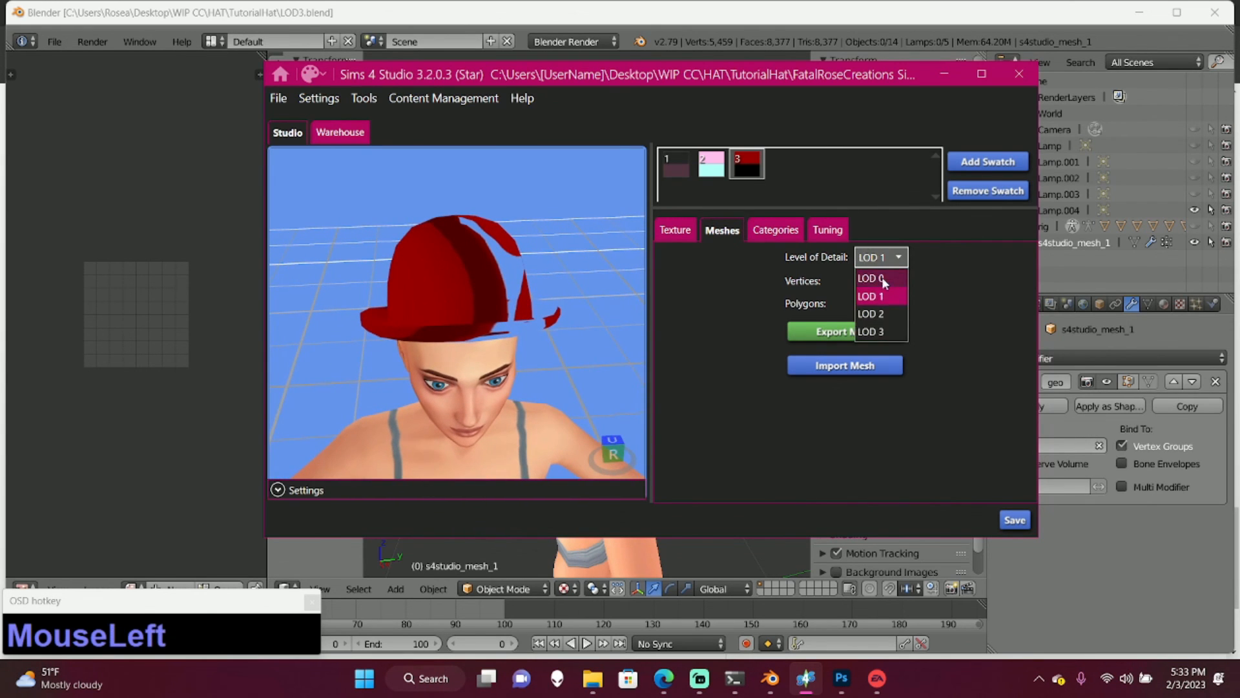
click(870, 297)
click(887, 366)
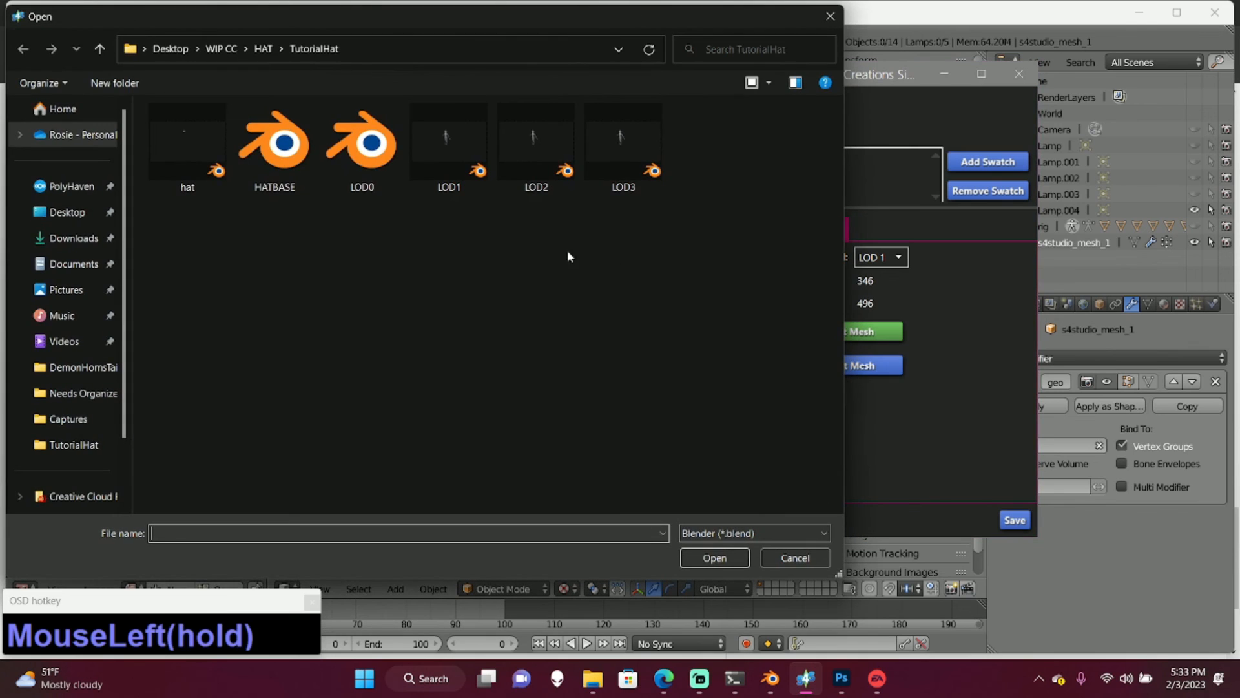
double_click(449, 190)
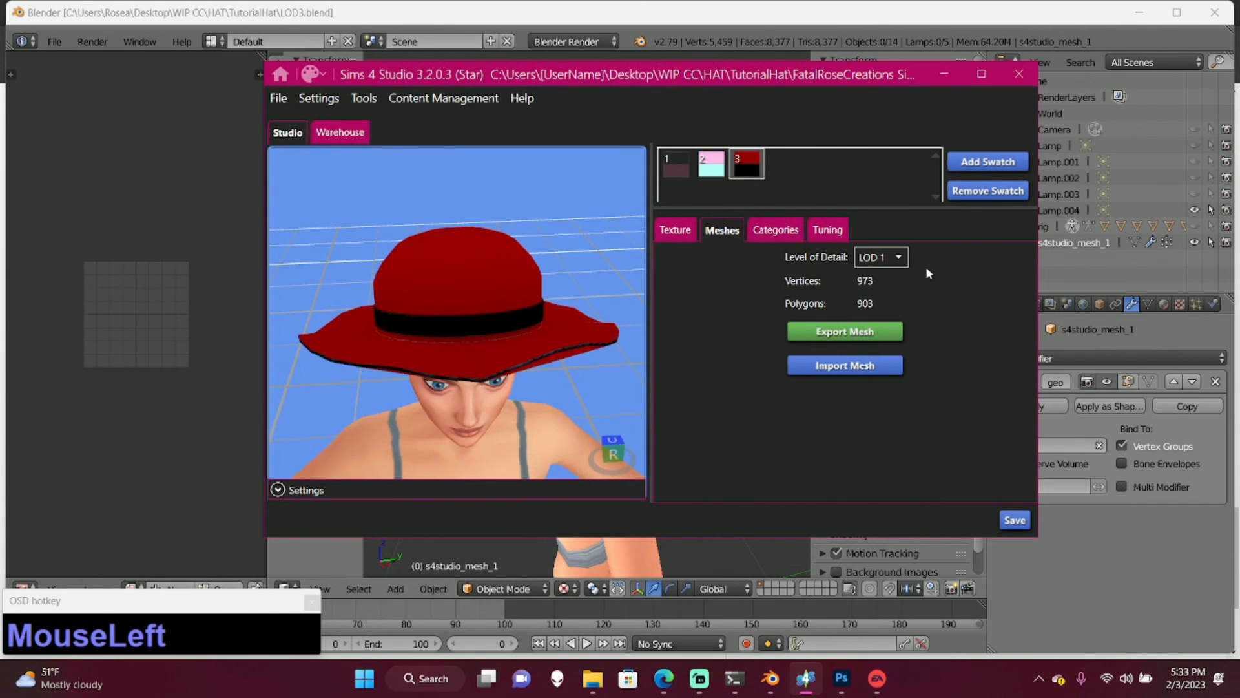
- Import LOD2.blend as the hat's LOD 2 mesh
click(898, 257)
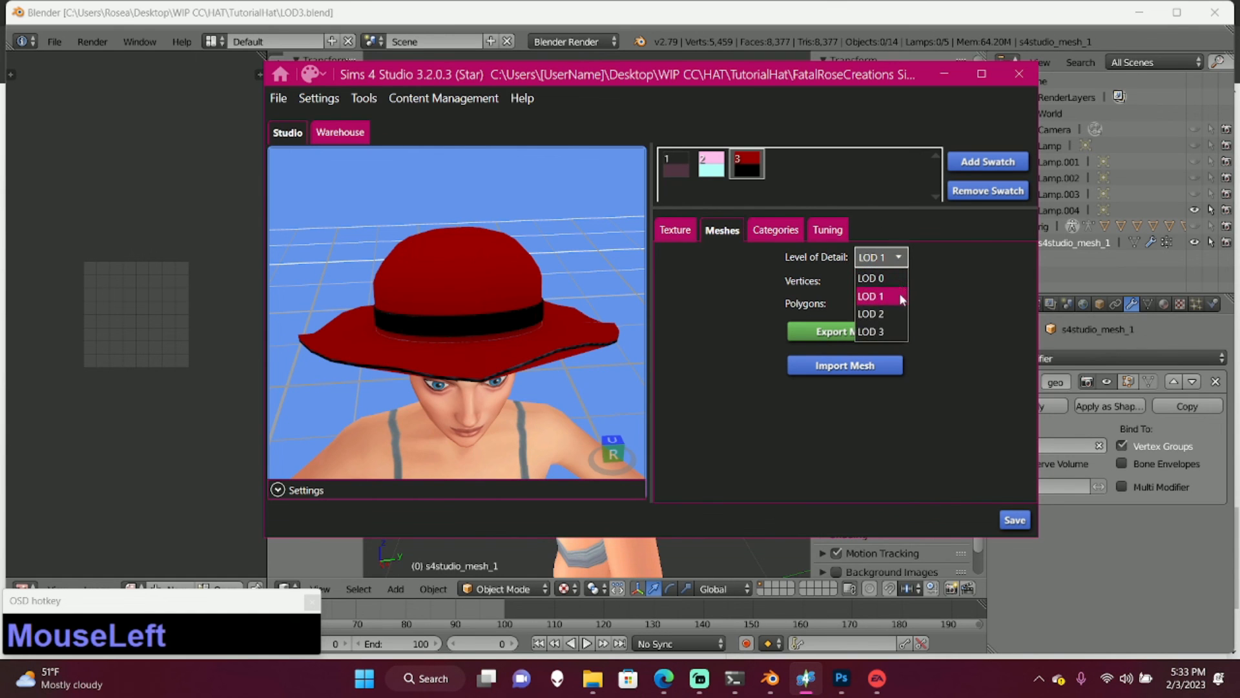
click(899, 315)
click(880, 367)
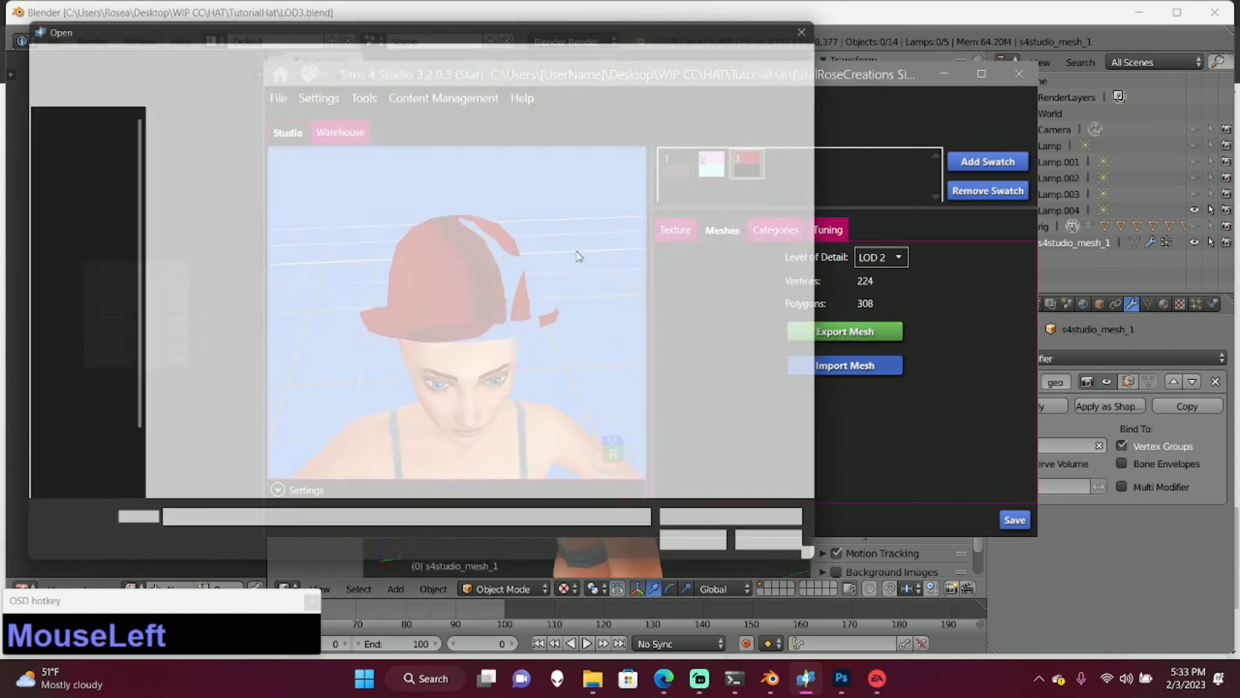
double_click(530, 139)
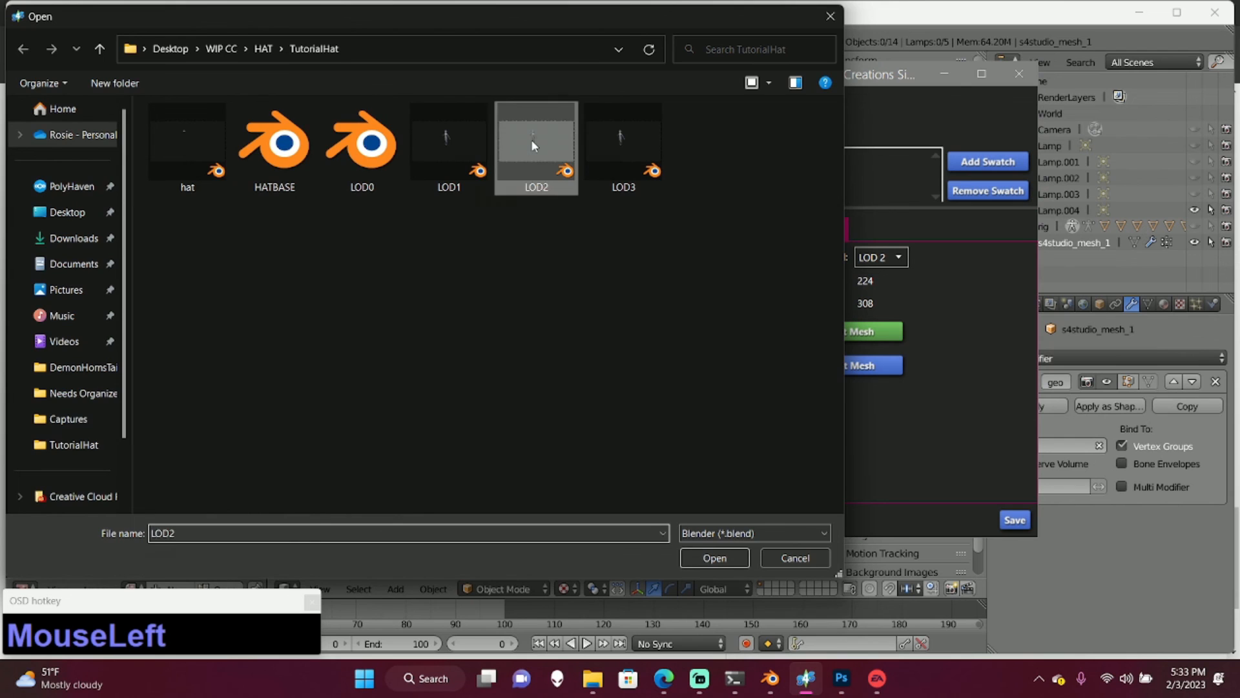
- Import LOD3.blend as the hat's LOD 3 mesh and check it on the preview model
click(895, 257)
click(883, 332)
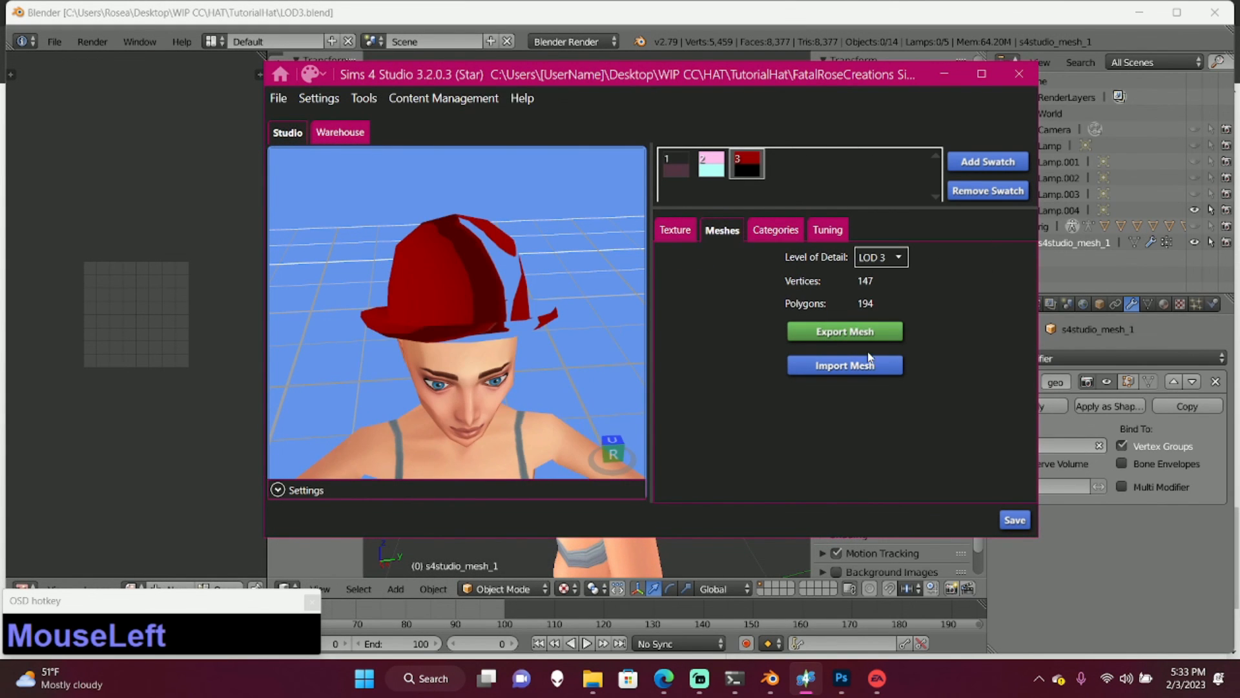
click(865, 366)
double_click(640, 155)
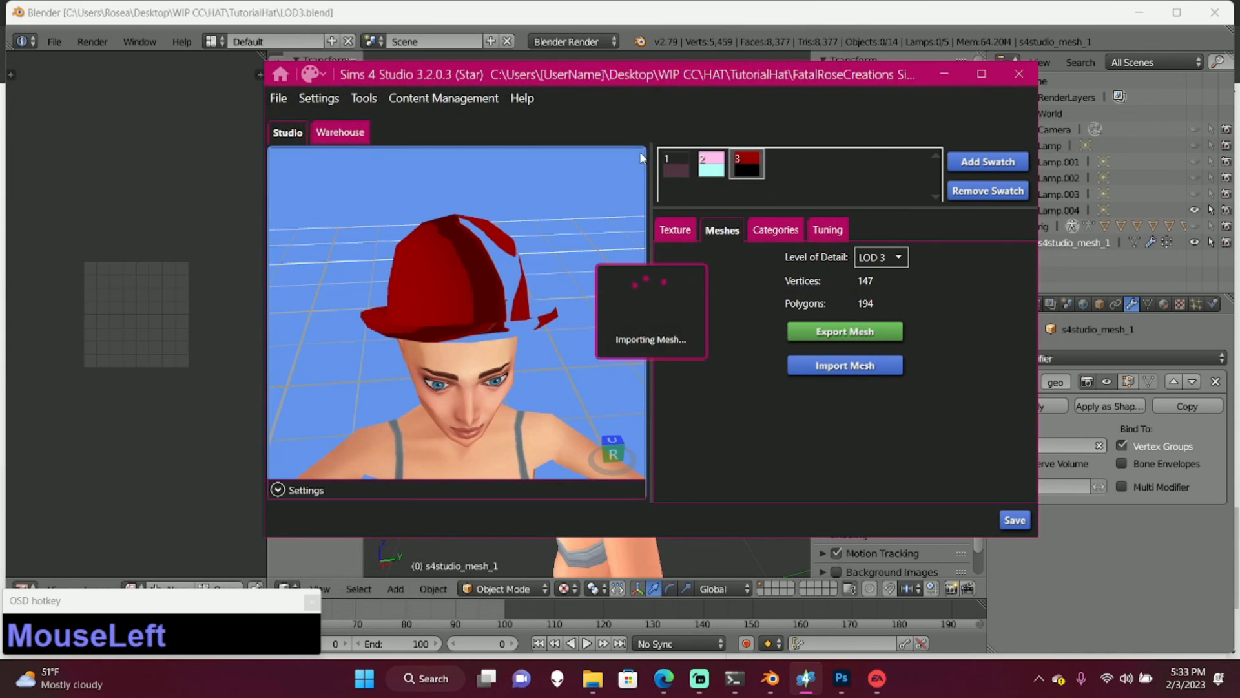
right_drag(517, 296, 504, 196)
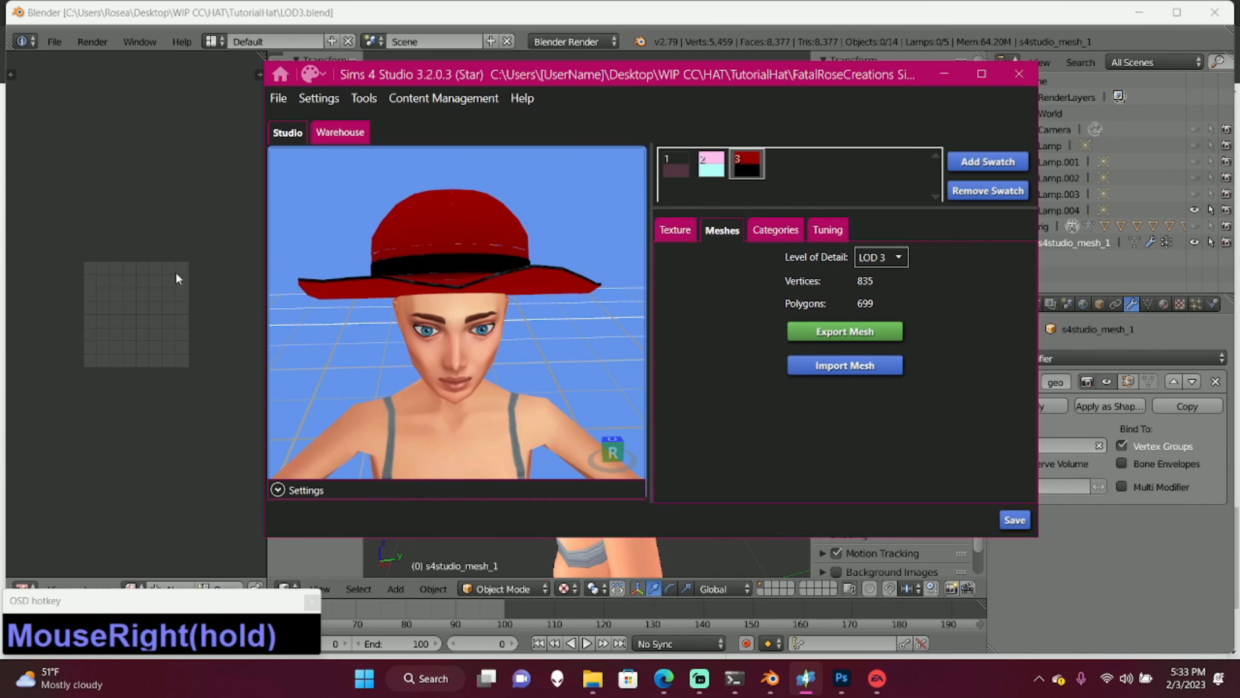
- Switch to Blender, open LOD0.blend from the TutorialHat folder and inspect the full-detail hat from the front
click(177, 279)
middle_drag(576, 325, 201, 120)
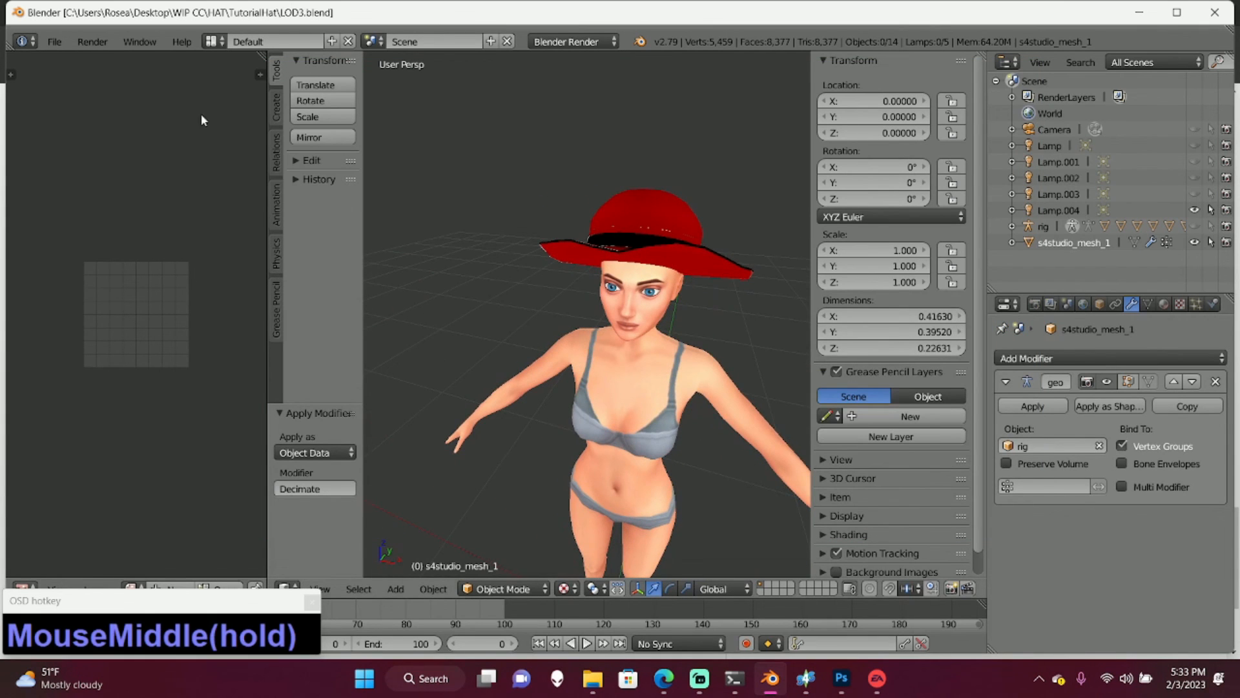
click(56, 43)
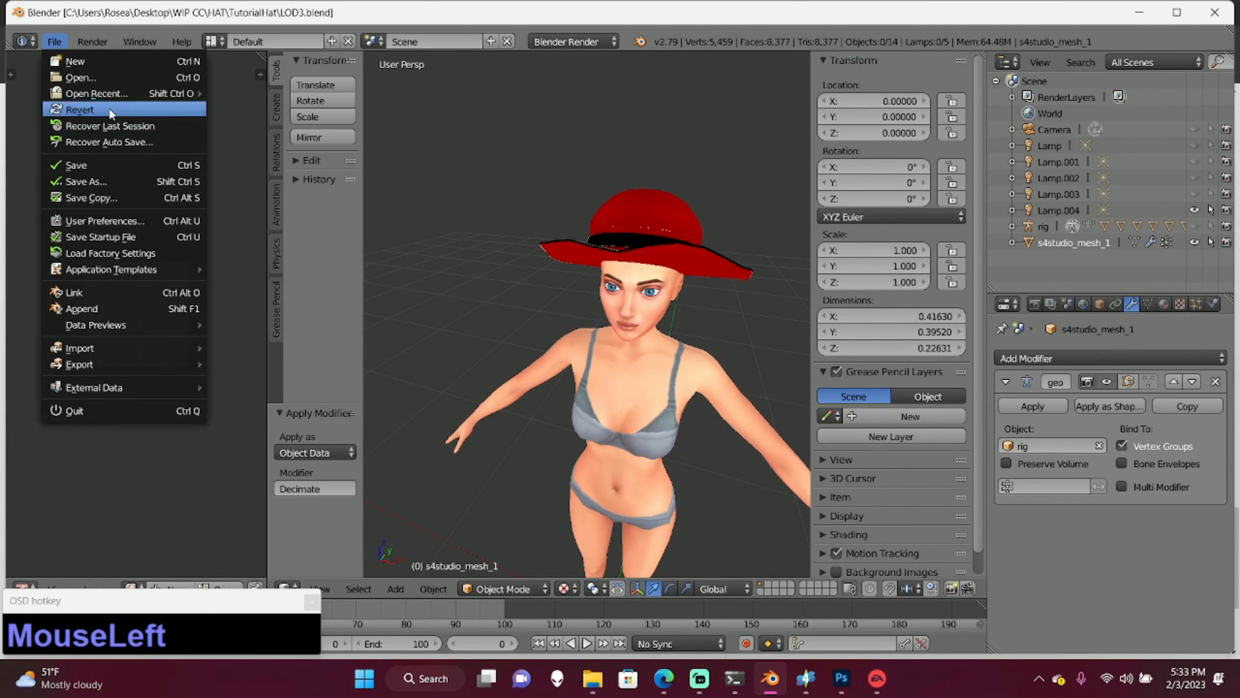
click(80, 78)
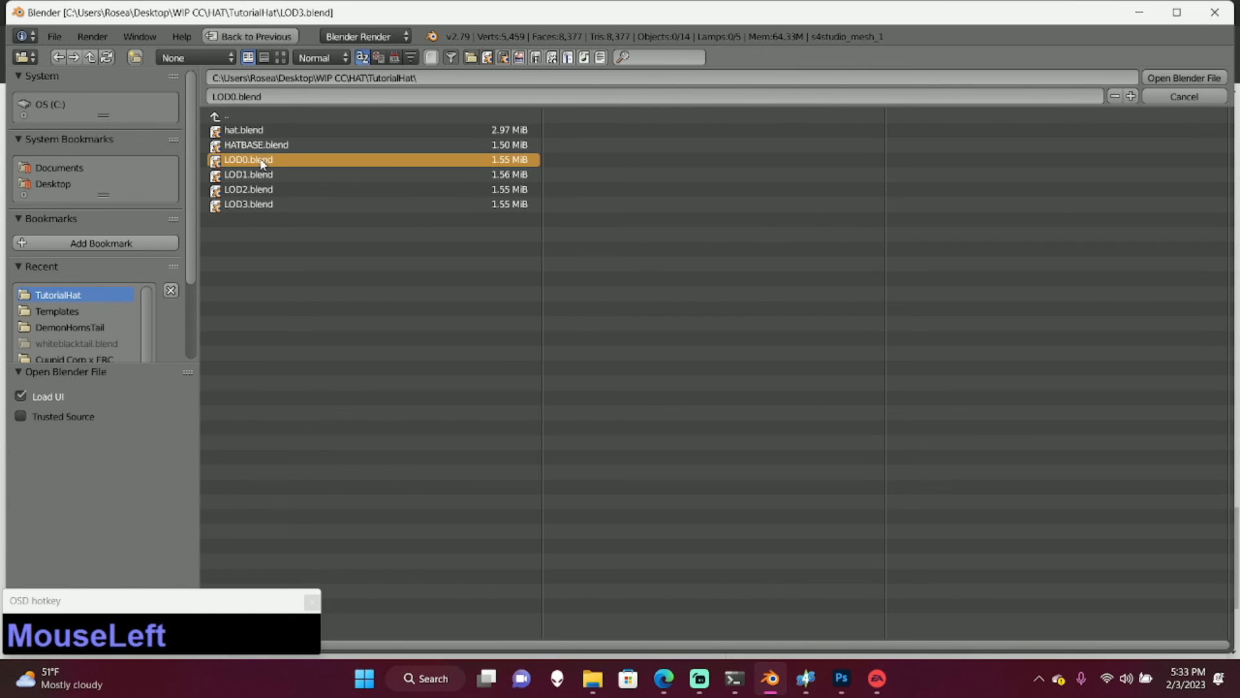
double_click(263, 162)
scroll(603, 325, up, 3)
middle_drag(603, 326, 628, 312)
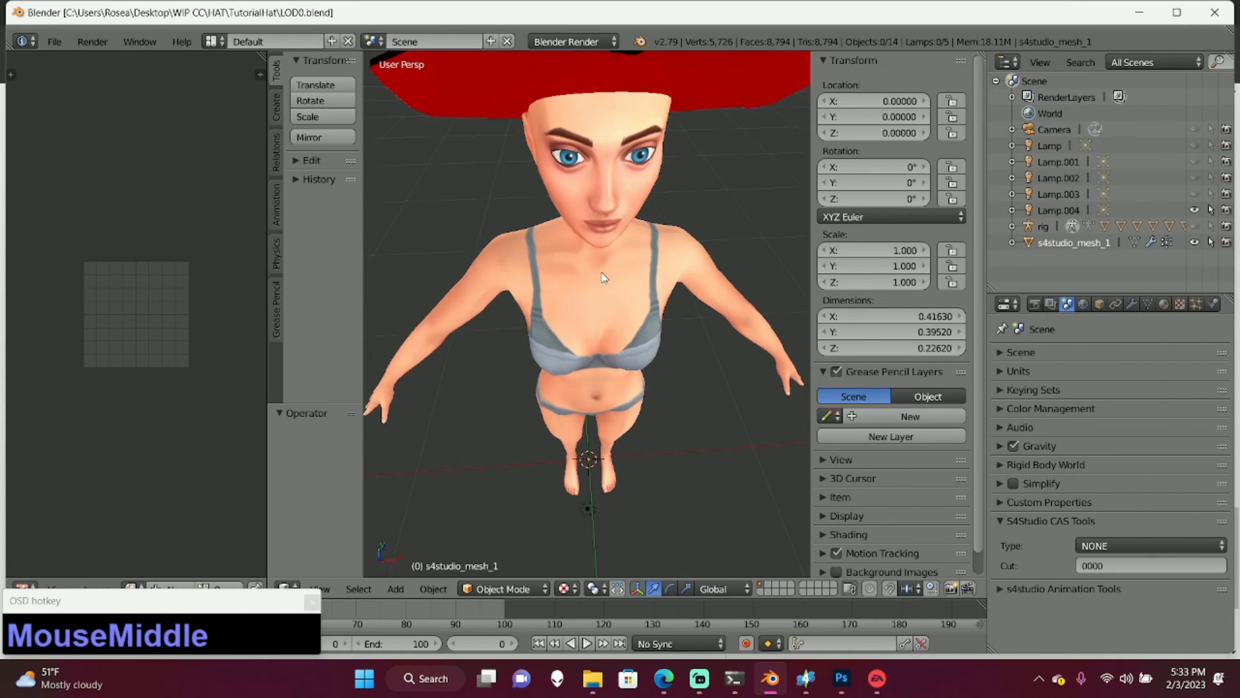
scroll(628, 312, down, 2)
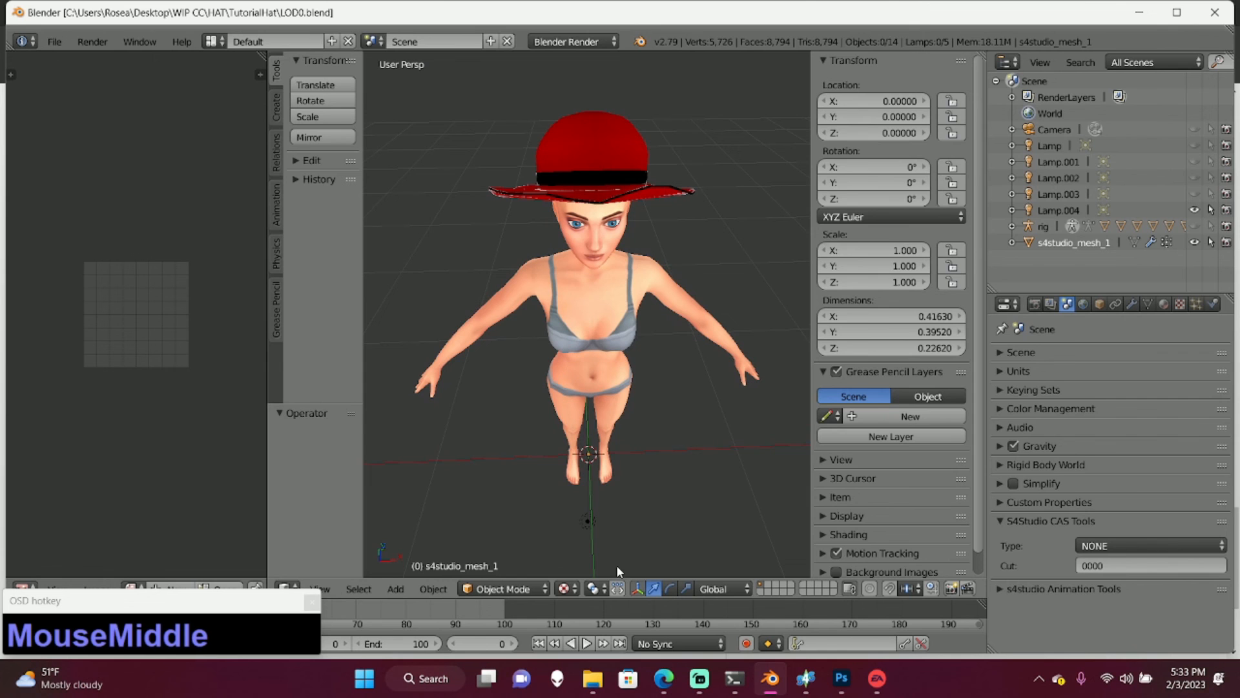
scroll(649, 270, up, 1)
- Try narrowing the LOD 0 hat to about 0.396 along the X axis and compare it with the Sims 4 Studio preview
key(Tab)
key(Tab)
middle_drag(649, 270, 659, 359)
key(Tab)
key(s)
click(654, 284)
middle_drag(654, 285, 581, 259)
key(Tab)
click(805, 679)
mouse_move(540, 335)
right_down()
mouse_move(153, 281)
mouse_move(530, 334)
right_up()
click(770, 678)
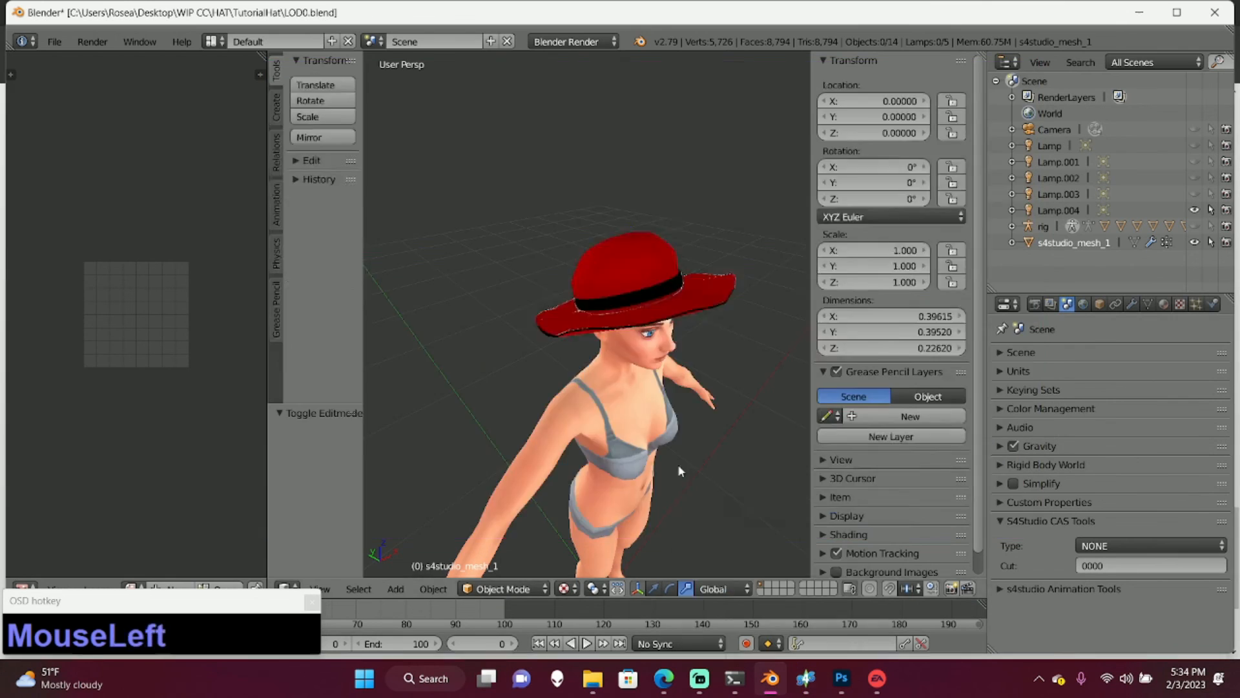
key(Tab)
- Open hat.blend, select the hat's crown and band in Edit Mode, and scale them along the X axis
click(55, 42)
click(77, 80)
double_click(246, 130)
key(Tab)
middle_drag(808, 381, 804, 424)
scroll(804, 423, up, 2)
key(c)
middle_drag(452, 349, 292, 294)
scroll(351, 335, down, 1)
middle_drag(859, 362, 904, 271)
drag(912, 297, 907, 299)
middle_drag(907, 299, 761, 272)
scroll(762, 271, up, 3)
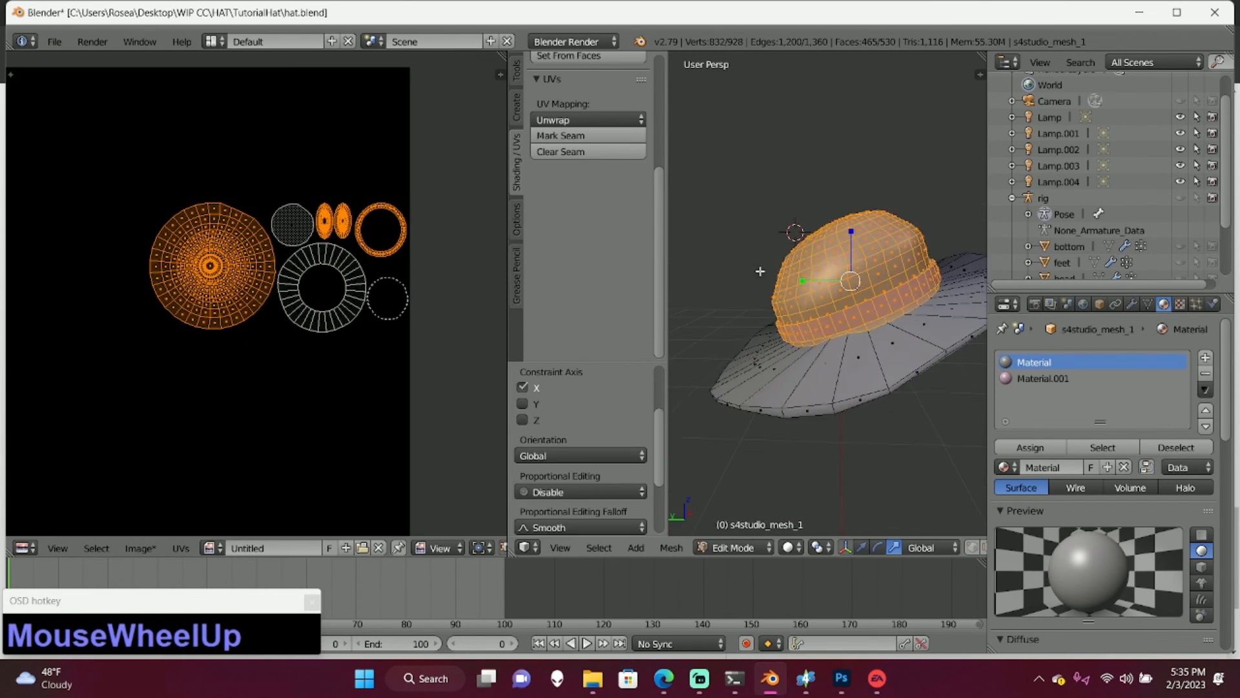
- Enlarge the 3D view, select horizontal edge loops on the hat's crown, and lower the loop near its top slightly
right_click(695, 476)
key(a)
drag(667, 374, 511, 374)
drag(508, 373, 411, 373)
alt+right_click(665, 297)
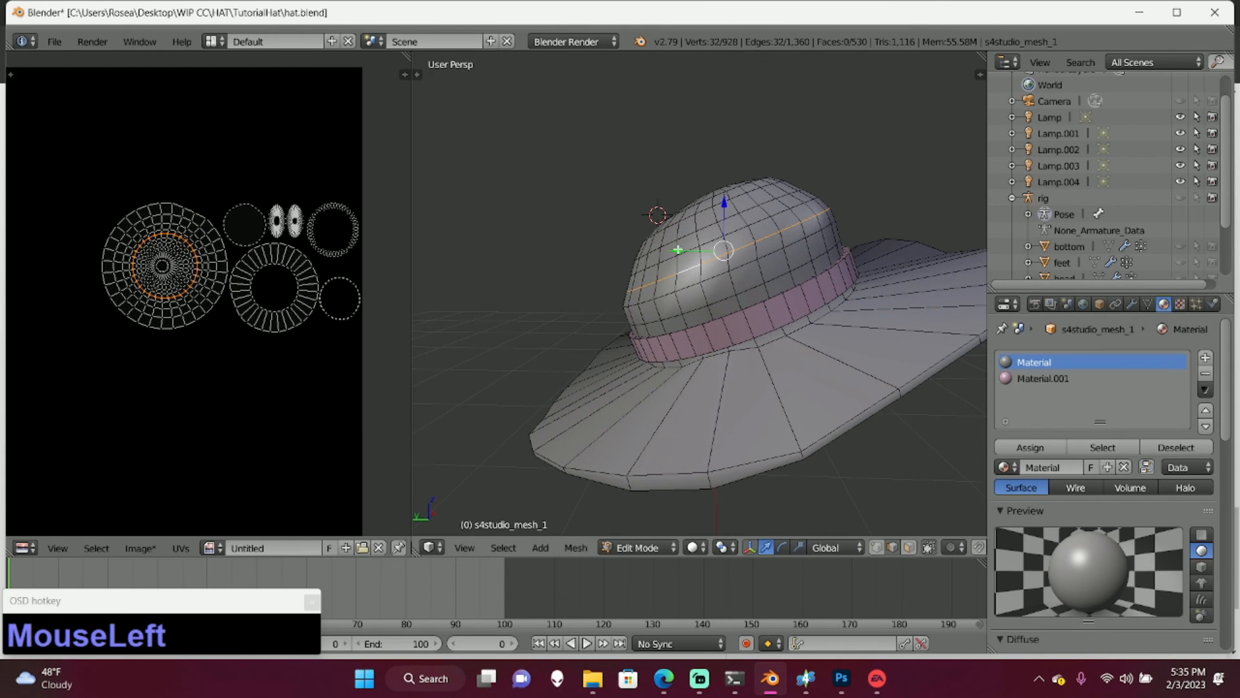
alt+right_click(699, 174)
middle_drag(691, 177, 703, 187)
drag(704, 127, 703, 138)
alt+right_click(718, 164)
middle_drag(703, 138, 800, 125)
- Return the reshaped hat to Object Mode and save hat.blend
scroll(706, 132, down, 5)
key(Tab)
click(54, 42)
click(97, 167)
- Import the reshaped hat as the LOD 0 mesh in Sims 4 Studio, then view the LOD 1 mesh
click(805, 679)
click(844, 365)
click(732, 572)
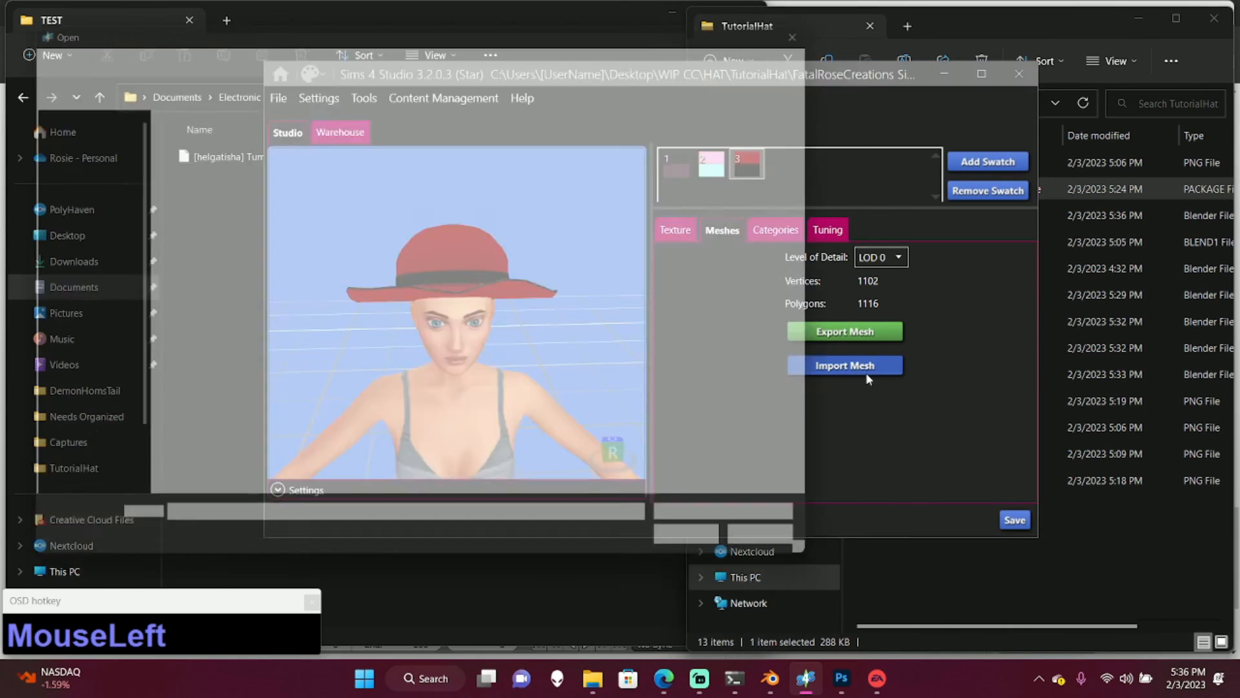
right_drag(491, 303, 452, 271)
click(898, 257)
click(890, 293)
click(772, 678)
- Examine the pink hat on the Sim in The Sims 4 from the side and front, near and far
drag(943, 364, 930, 362)
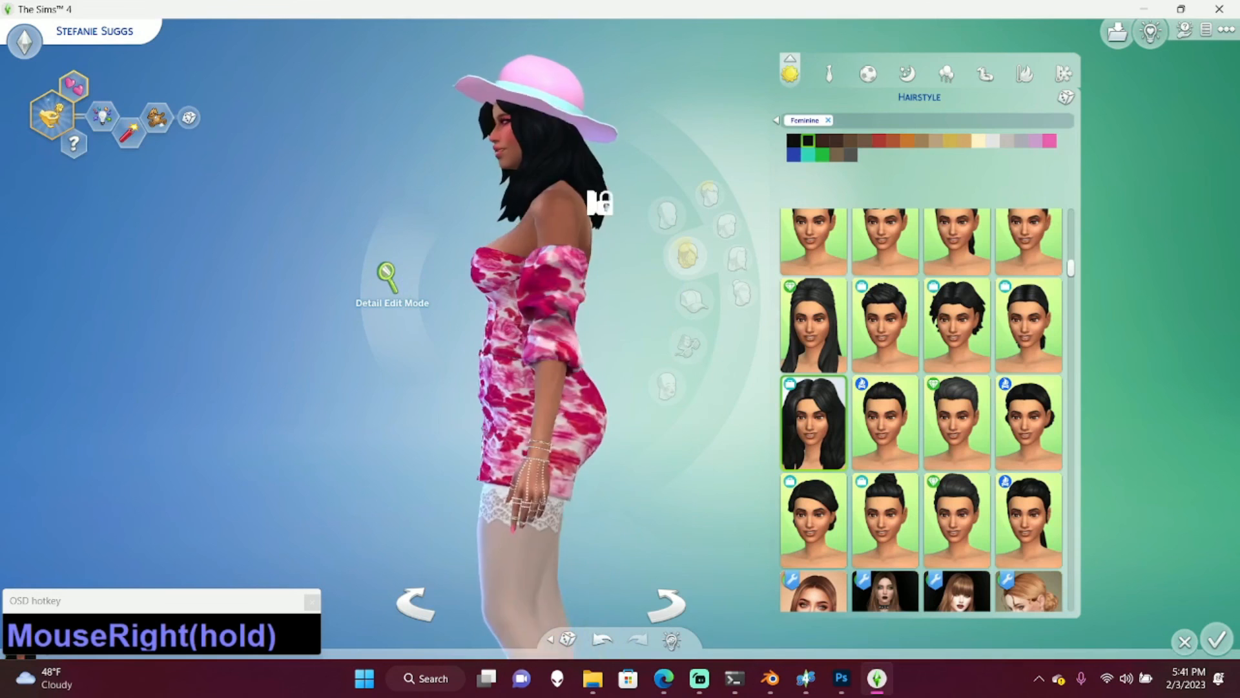
mouse_move(536, 355)
right_down()
mouse_move(581, 355)
mouse_move(555, 355)
right_up()
right_drag(600, 202, 602, 200)
scroll(602, 200, down, 3)
scroll(605, 192, up, 3)
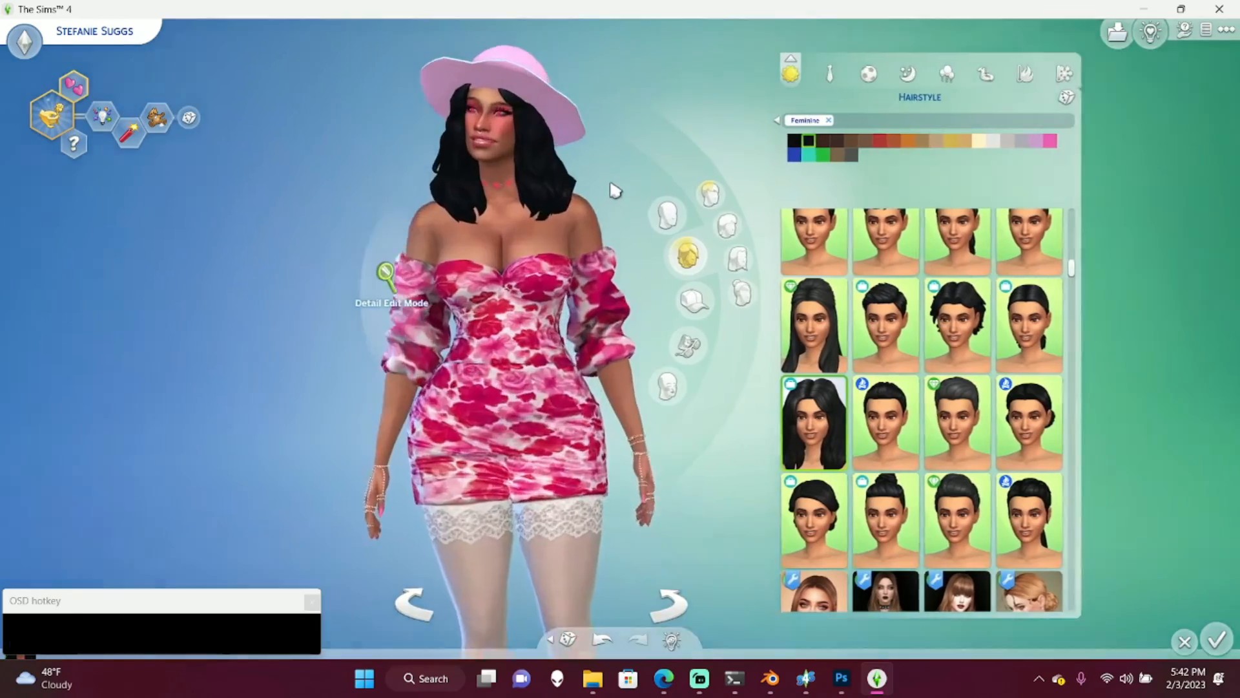
scroll(614, 189, up, 5)
scroll(665, 155, down, 3)
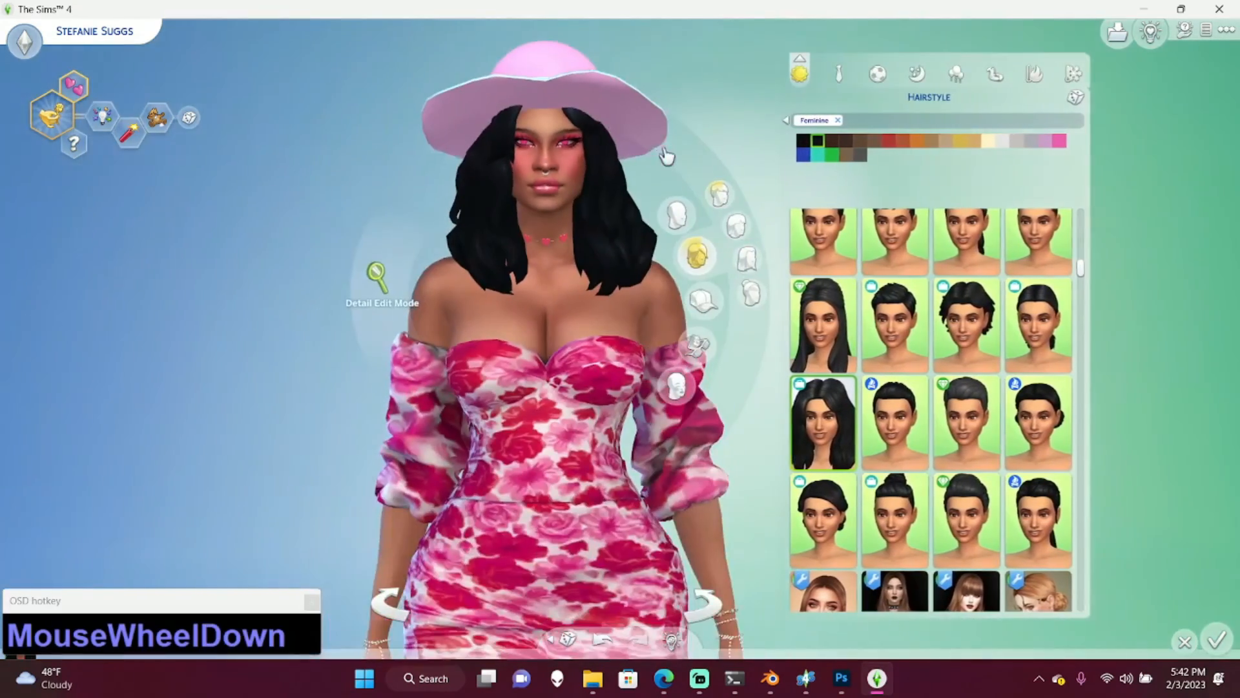
- Open the Sim's hats, choose the custom hat's red swatch, and check it at full-body distance
click(703, 301)
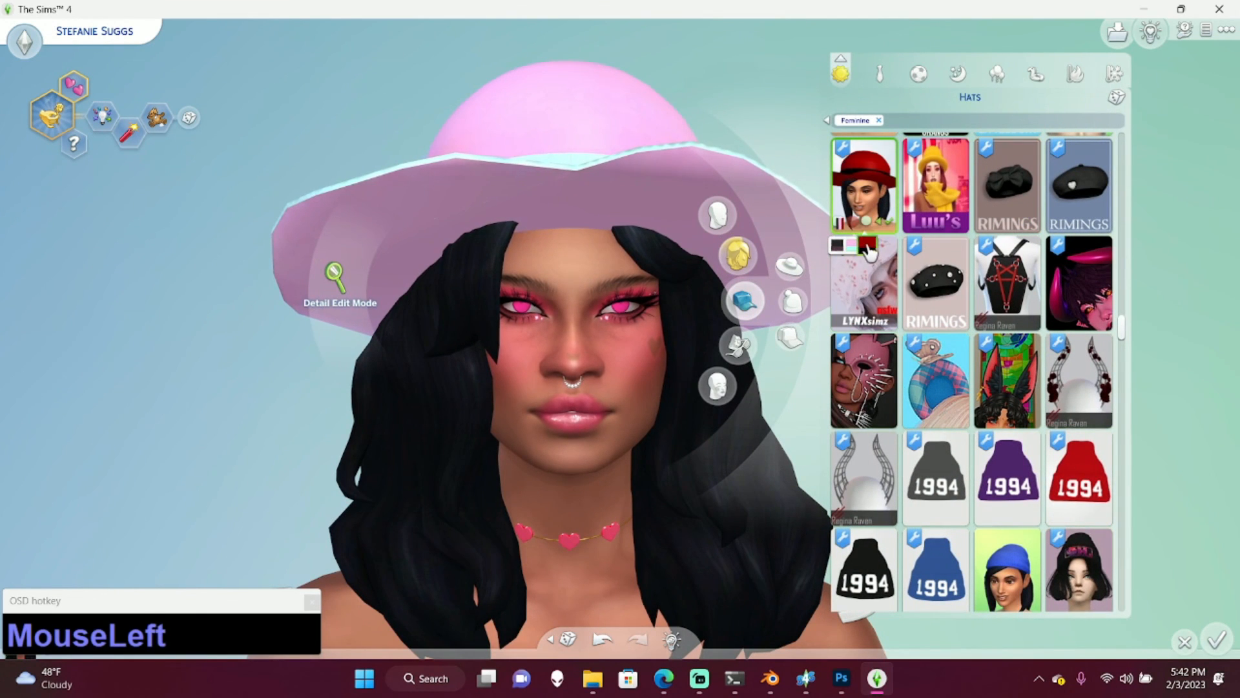
click(868, 245)
scroll(581, 323, down, 4)
right_drag(582, 323, 710, 323)
right_drag(668, 108, 669, 107)
scroll(669, 108, down, 3)
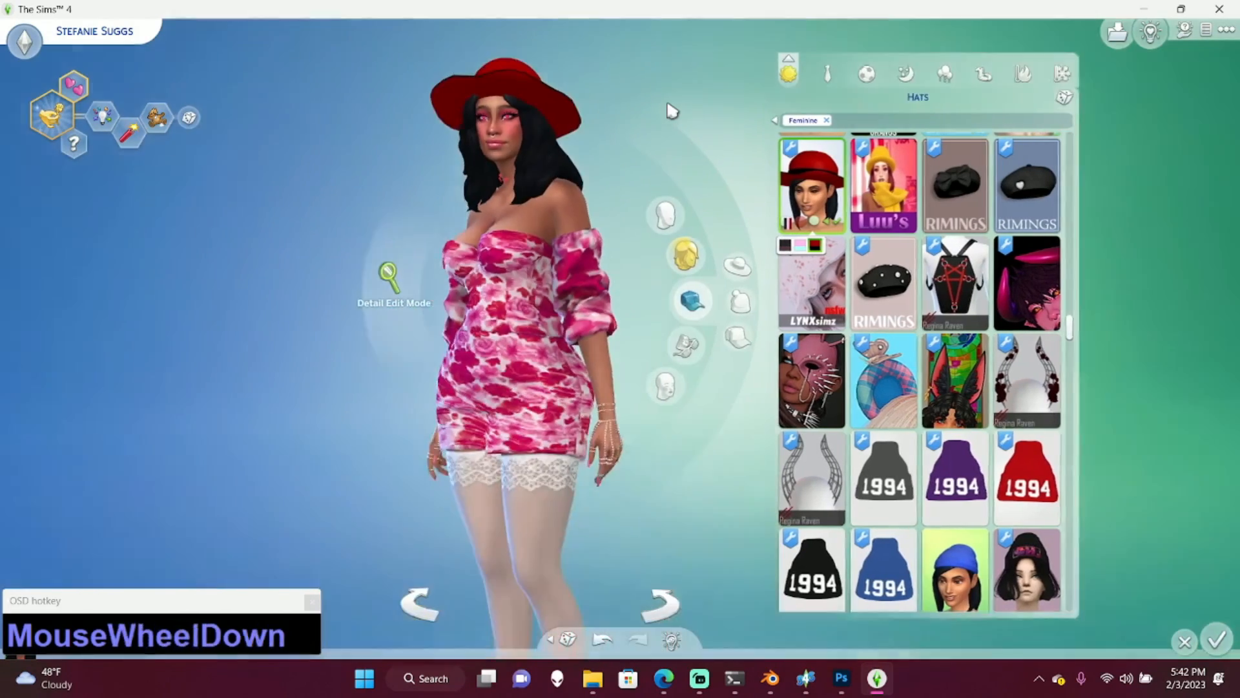
- View the red hat from behind and preview it with one of the Sim's walk styles
scroll(598, 132, down, 2)
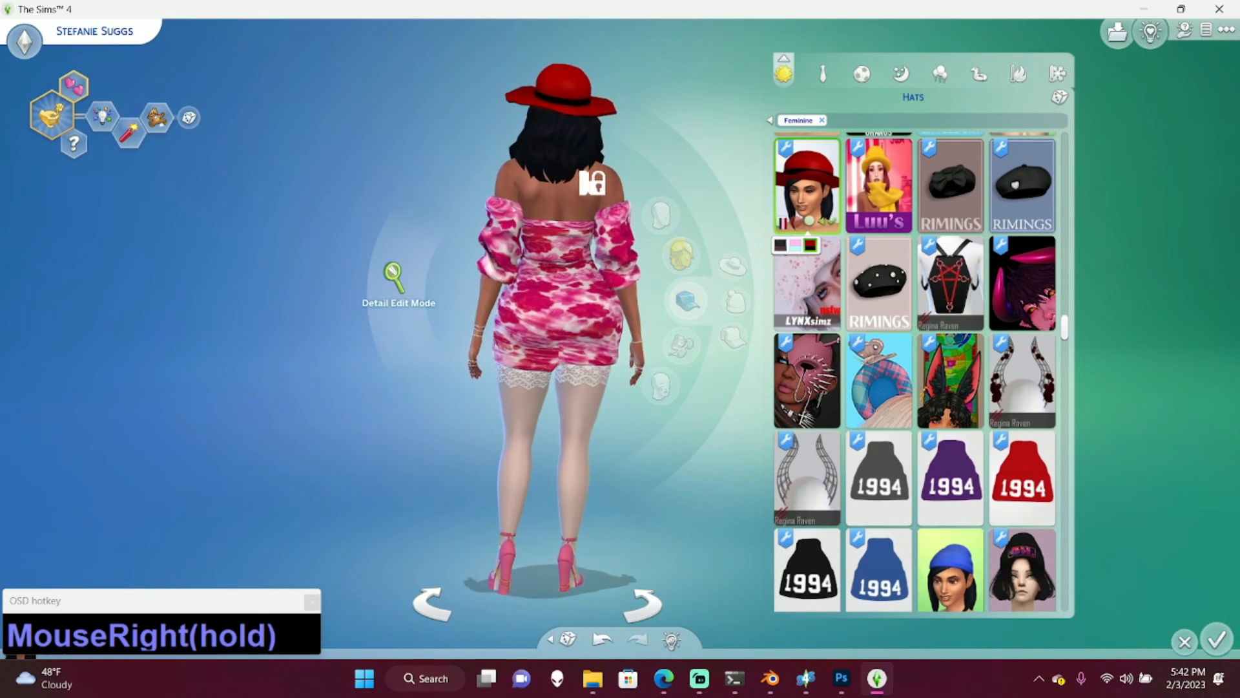
right_drag(592, 183, 592, 182)
click(25, 40)
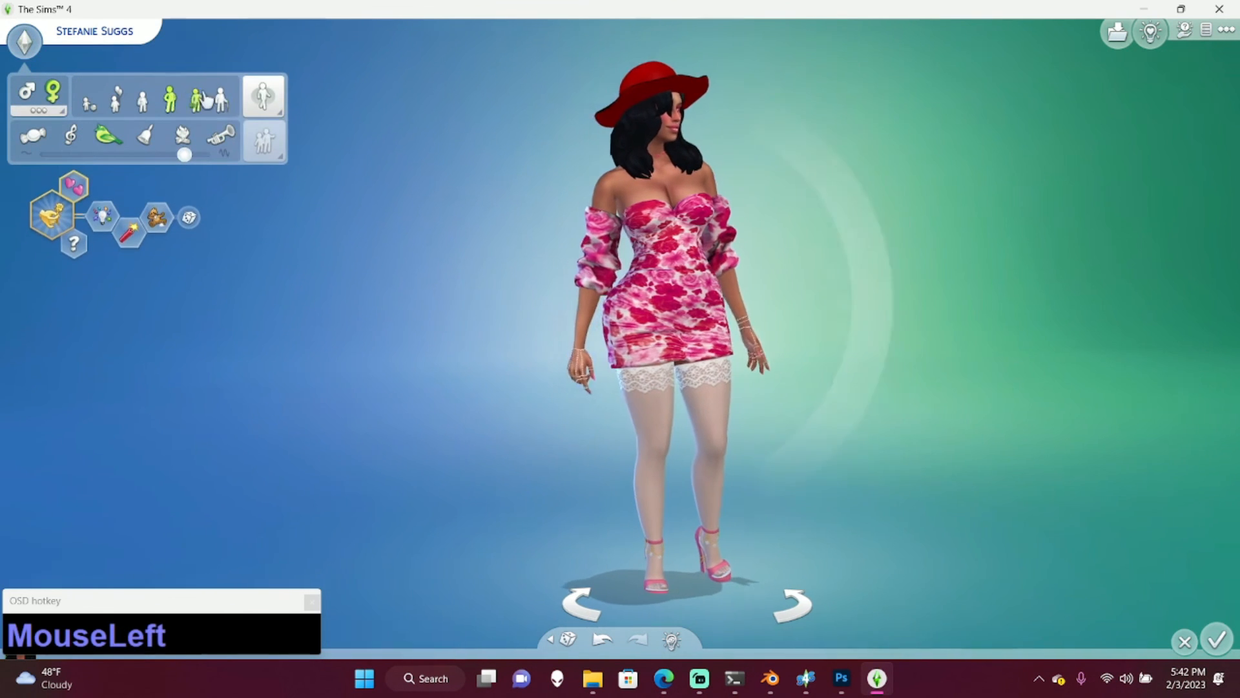
right_drag(468, 144, 507, 113)
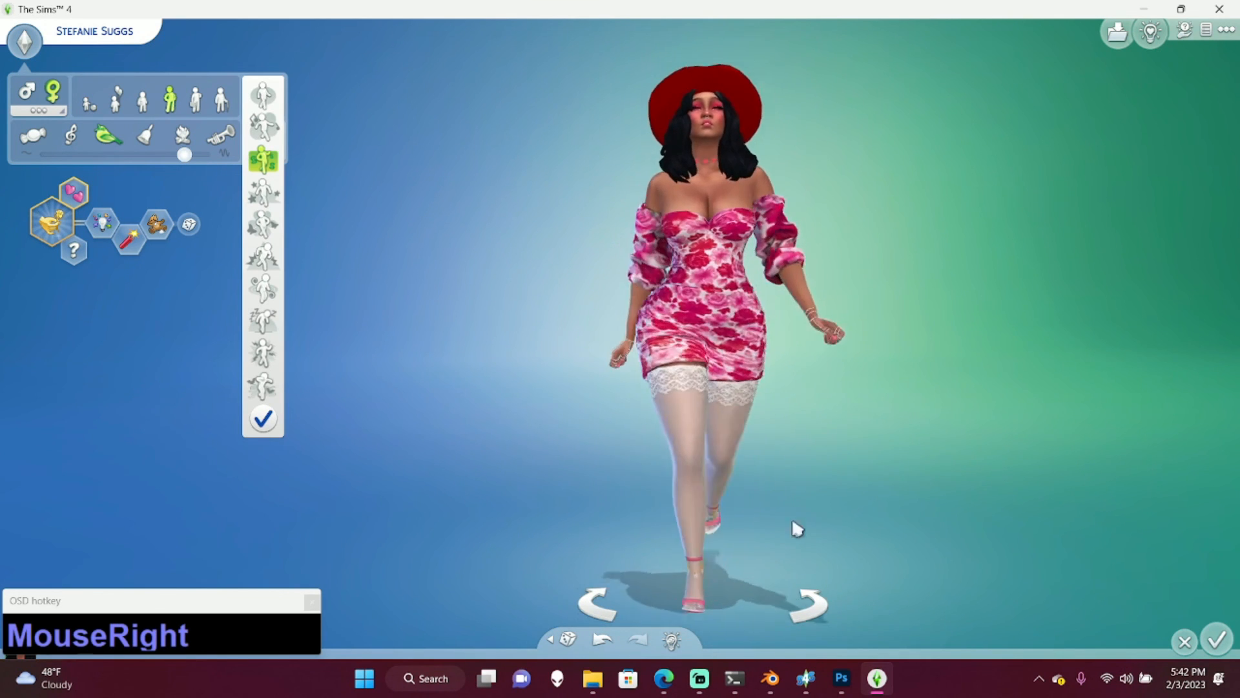